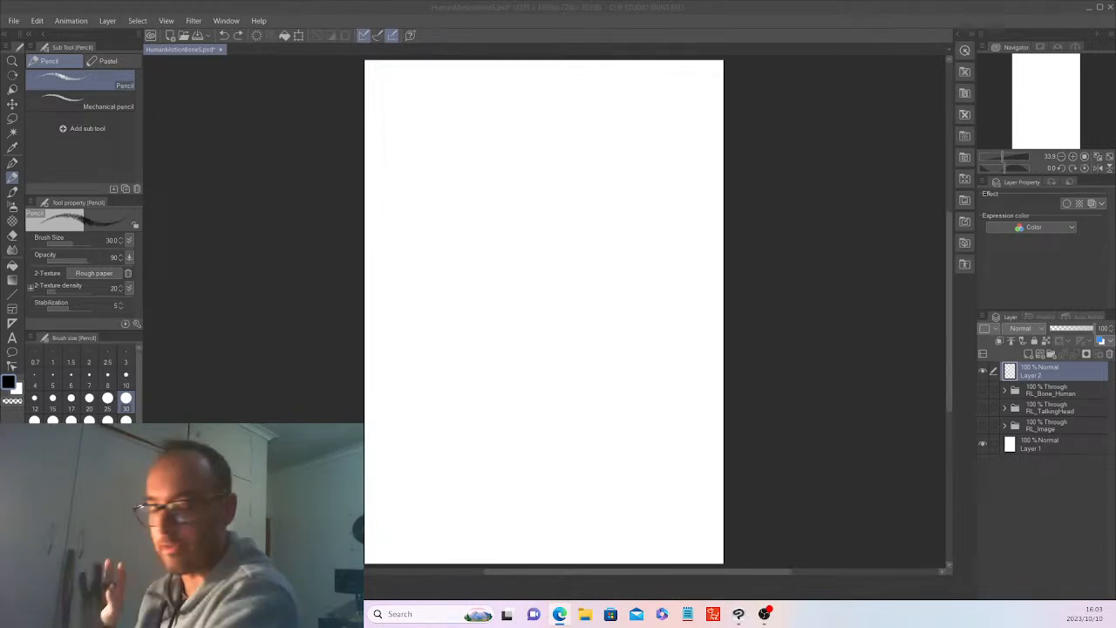
Hide Layer 1 and Layer 2 and show the RL_Bone_Human, RL_TalkingHead and RL_Image groups.
{"action": "left_click", "coordinate": [983, 371]}
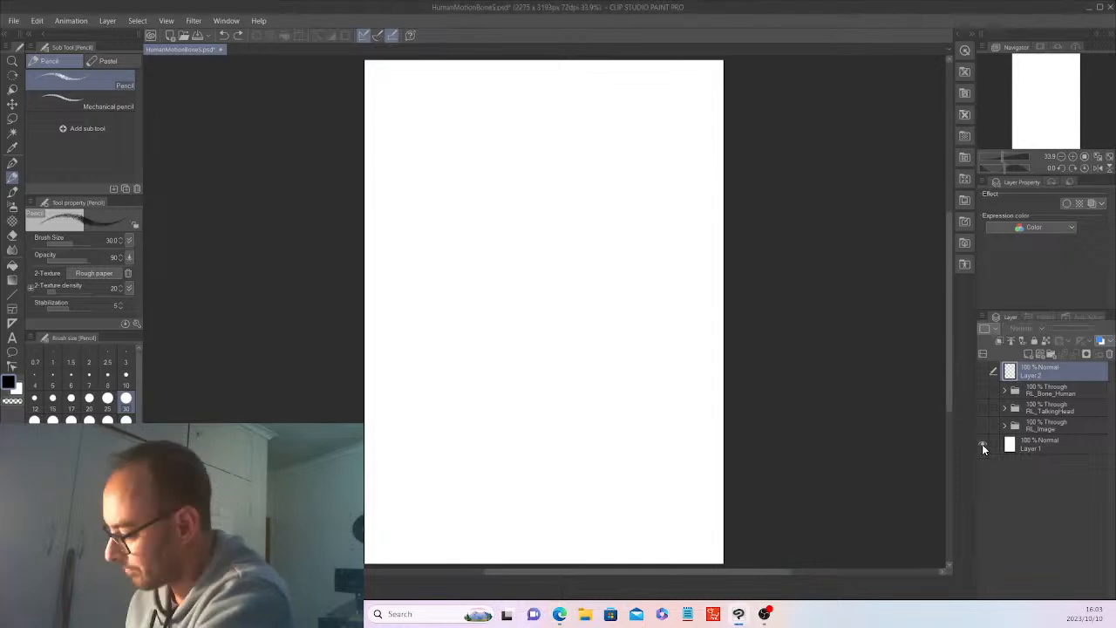
{"action": "left_click", "coordinate": [983, 444]}
{"action": "left_click", "coordinate": [983, 425]}
{"action": "left_click", "coordinate": [983, 406]}
{"action": "left_click", "coordinate": [983, 390]}
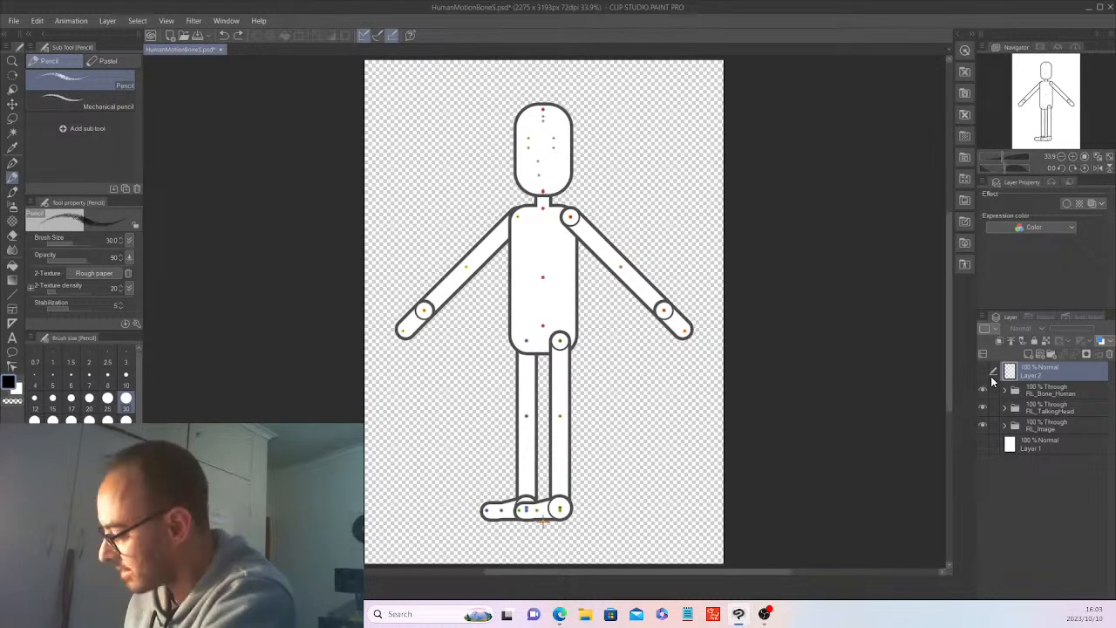
Examine the layers and subgroups inside the RL_Bone_Human and RL_Image groups, collapsing each group again.
{"action": "left_click", "coordinate": [1004, 389]}
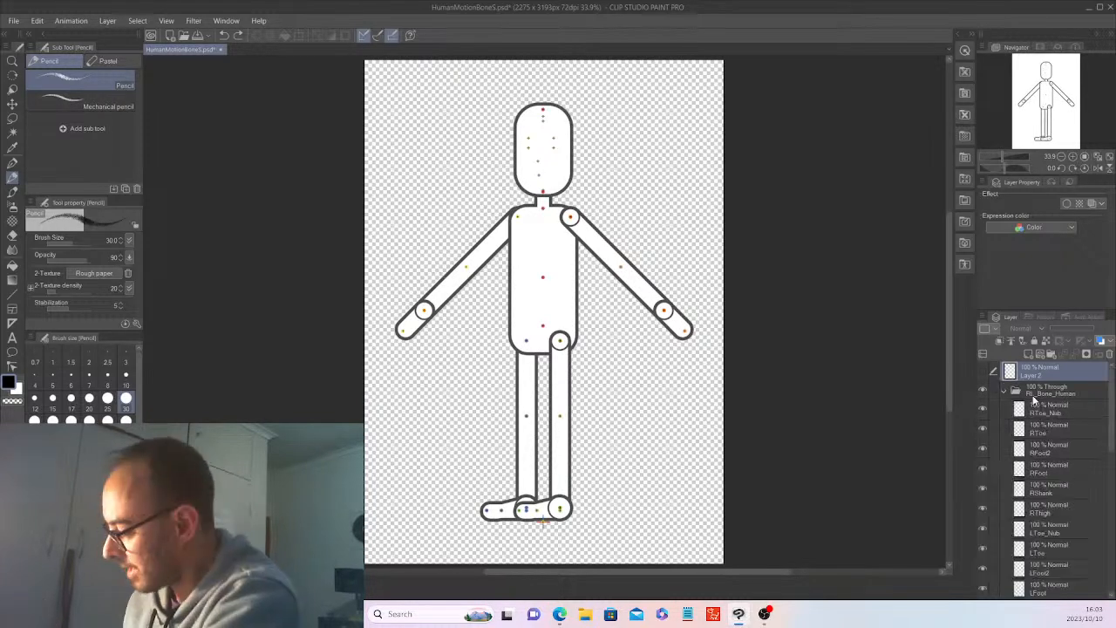
{"action": "left_click", "coordinate": [1003, 390]}
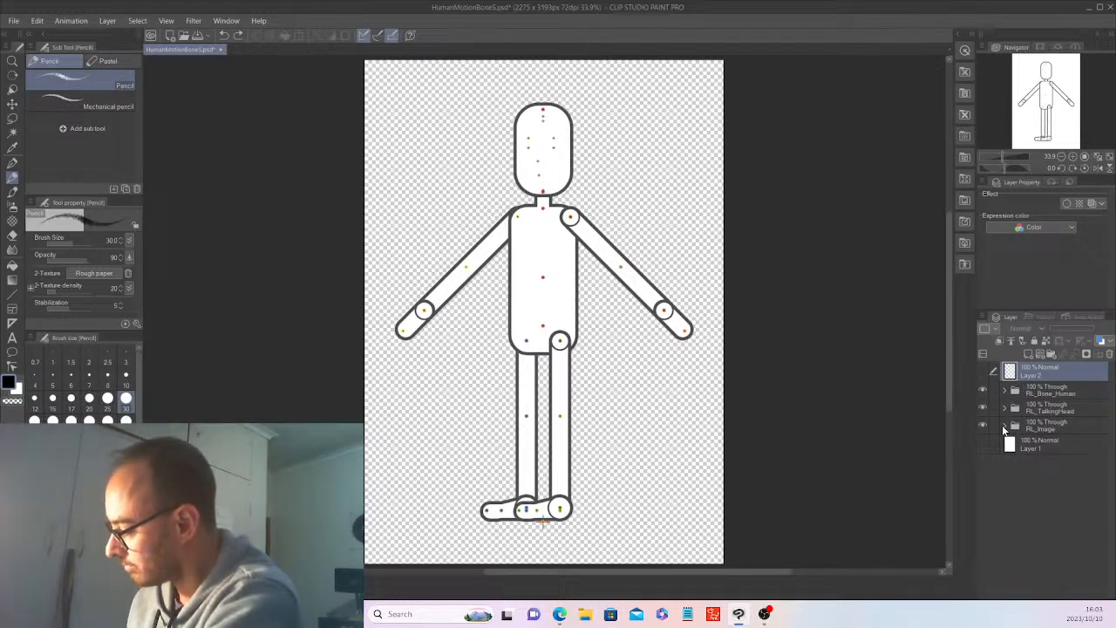
{"action": "left_click", "coordinate": [1003, 425]}
{"action": "left_click_drag", "start_coordinate": [1113, 433], "coordinate": [1112, 449]}
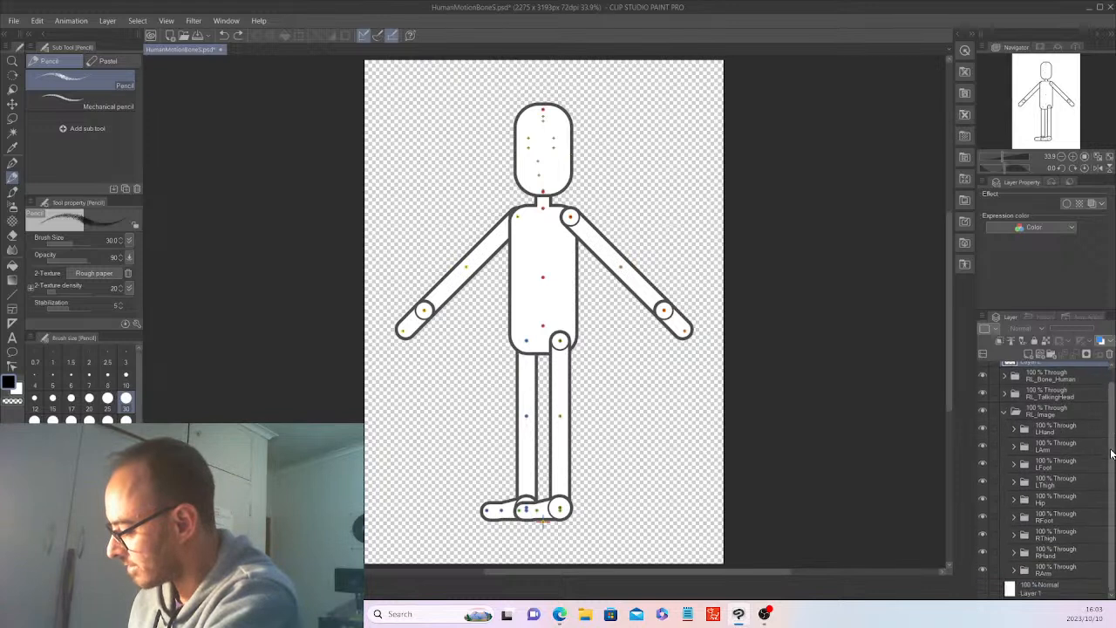
{"action": "left_click", "coordinate": [1004, 410]}
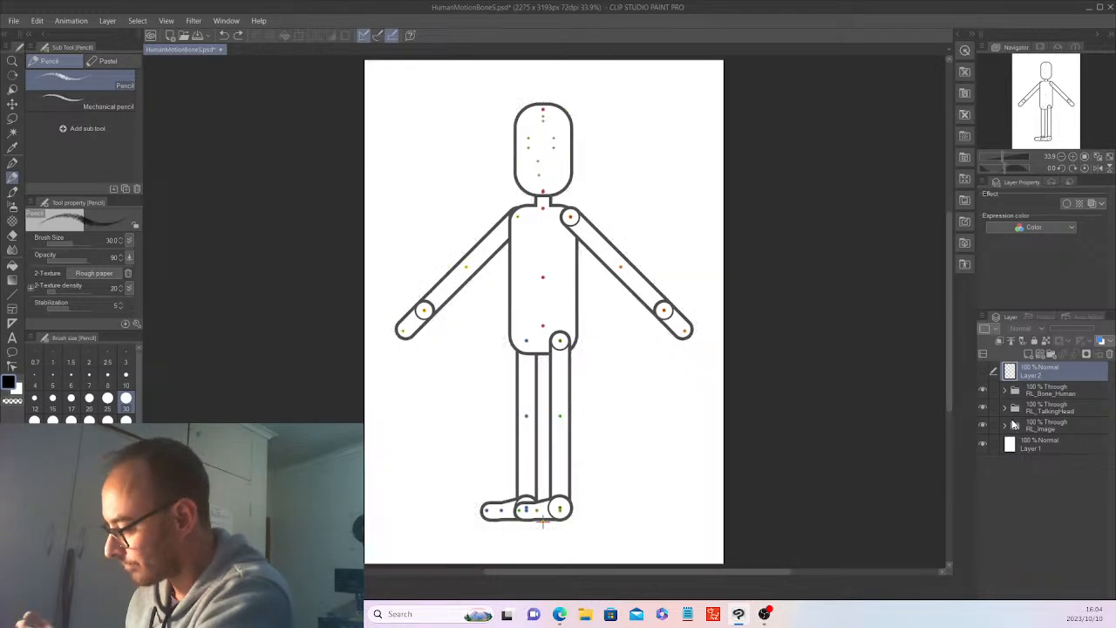
Make Layer 1 and Layer 2 visible and hide the RL_Bone_Human, RL_TalkingHead and RL_Image groups.
{"action": "left_click", "coordinate": [984, 424]}
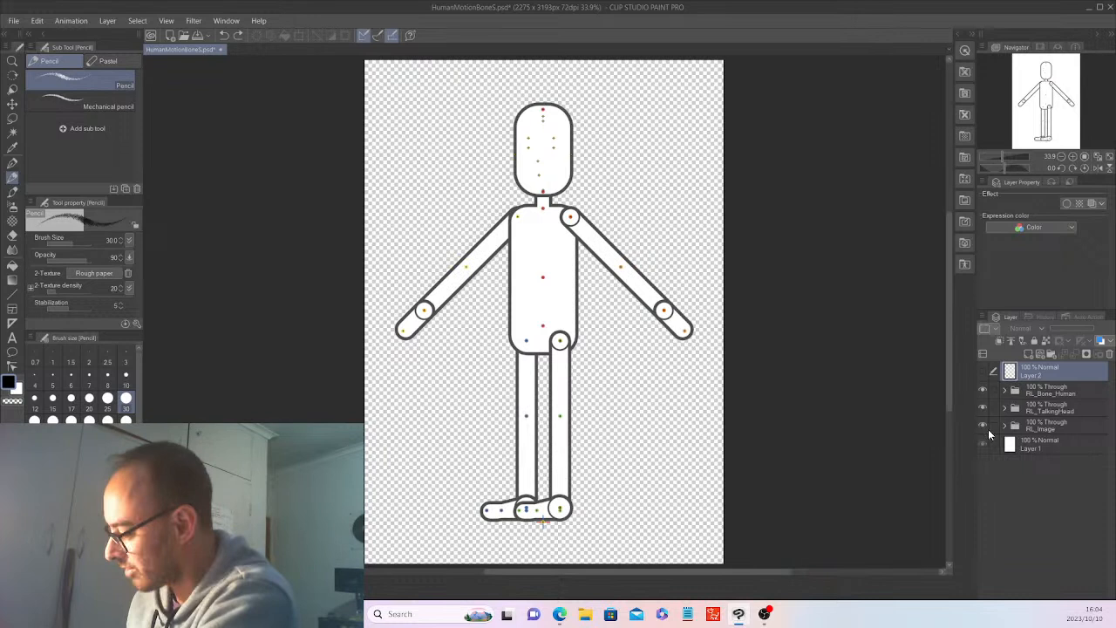
{"action": "left_click", "coordinate": [982, 443]}
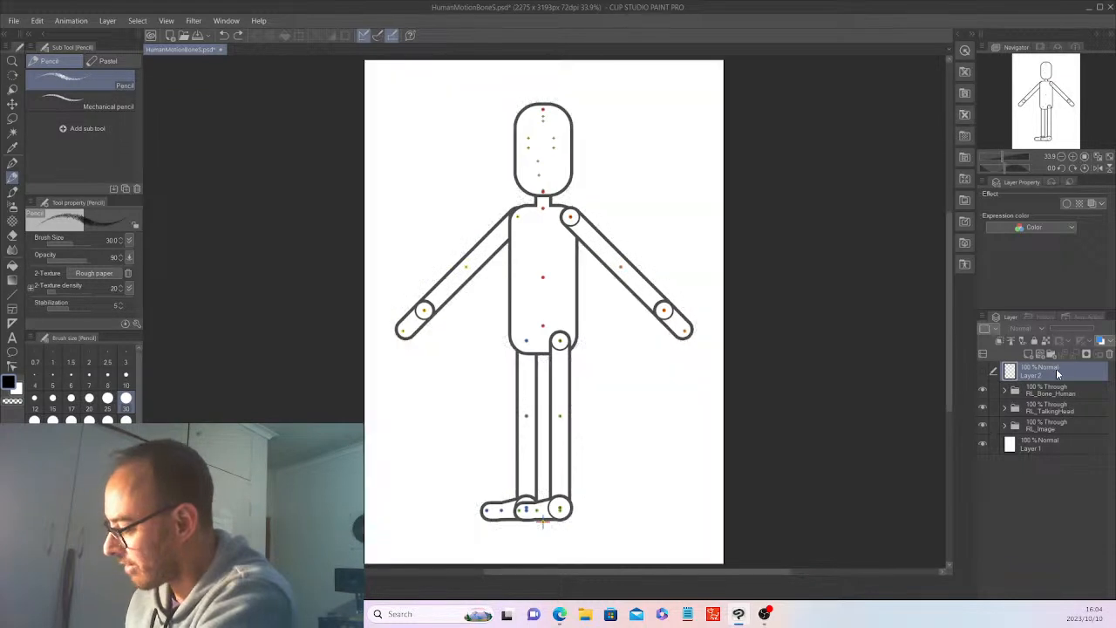
{"action": "left_click", "coordinate": [984, 371]}
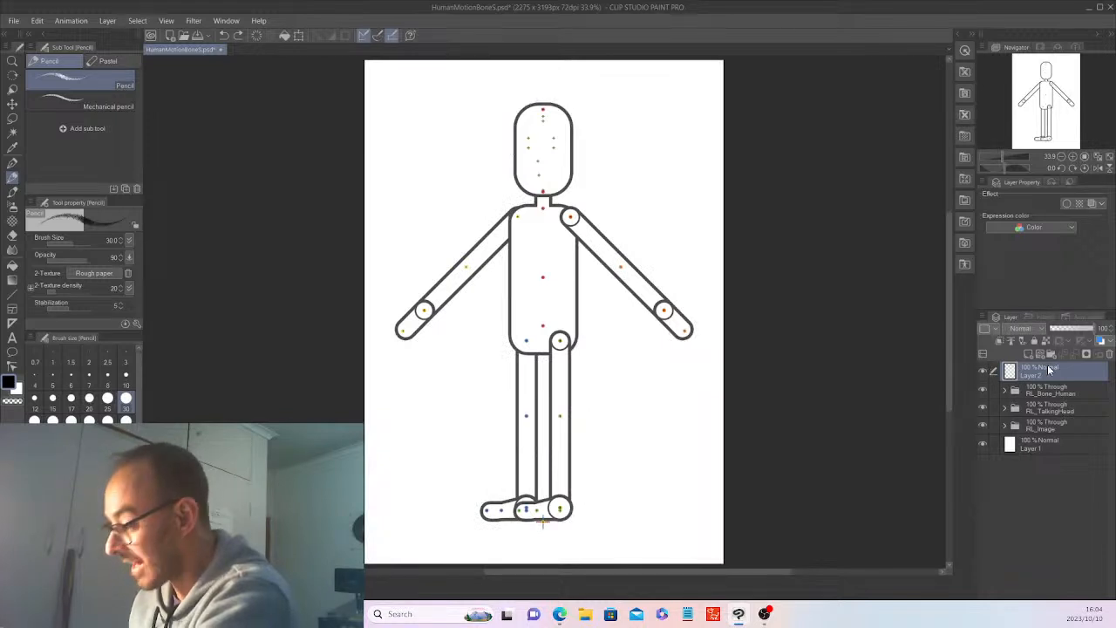
{"action": "left_click_drag", "start_coordinate": [983, 390], "coordinate": [982, 426]}
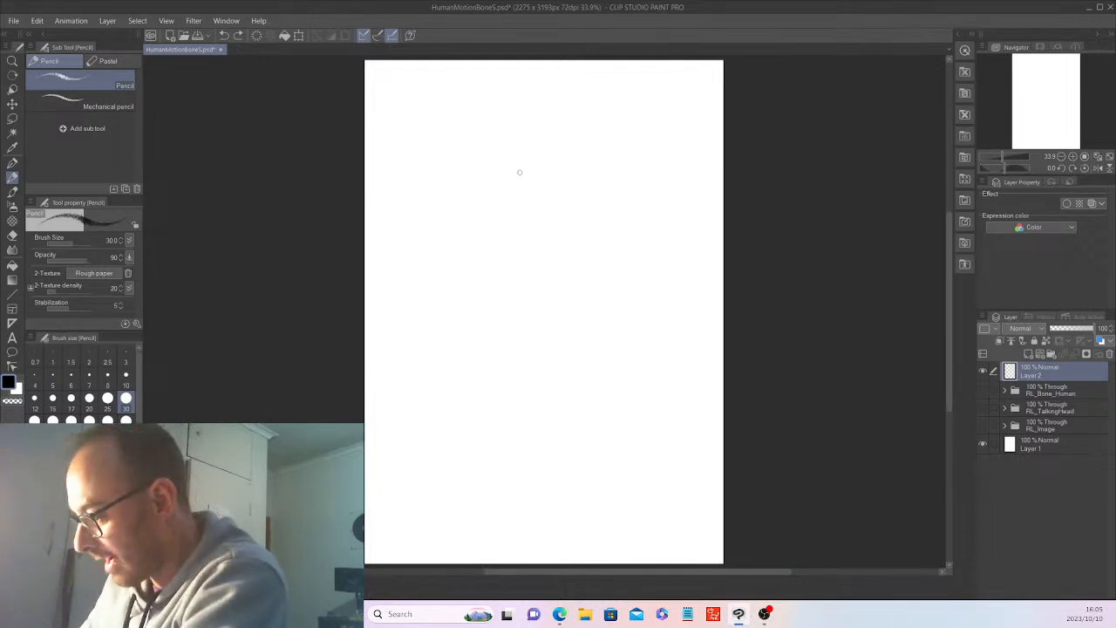
Sketch an egg-shaped head on Layer 2 in the upper middle of the canvas with overlapping loose pencil strokes.
{"action": "mouse_move", "coordinate": [570, 185]}
{"action": "left_mouse_down"}
{"action": "mouse_move", "coordinate": [487, 198]}
{"action": "mouse_move", "coordinate": [590, 210]}
{"action": "mouse_move", "coordinate": [540, 257]}
{"action": "mouse_move", "coordinate": [593, 175]}
{"action": "mouse_move", "coordinate": [526, 149]}
{"action": "mouse_move", "coordinate": [558, 257]}
{"action": "left_mouse_up"}
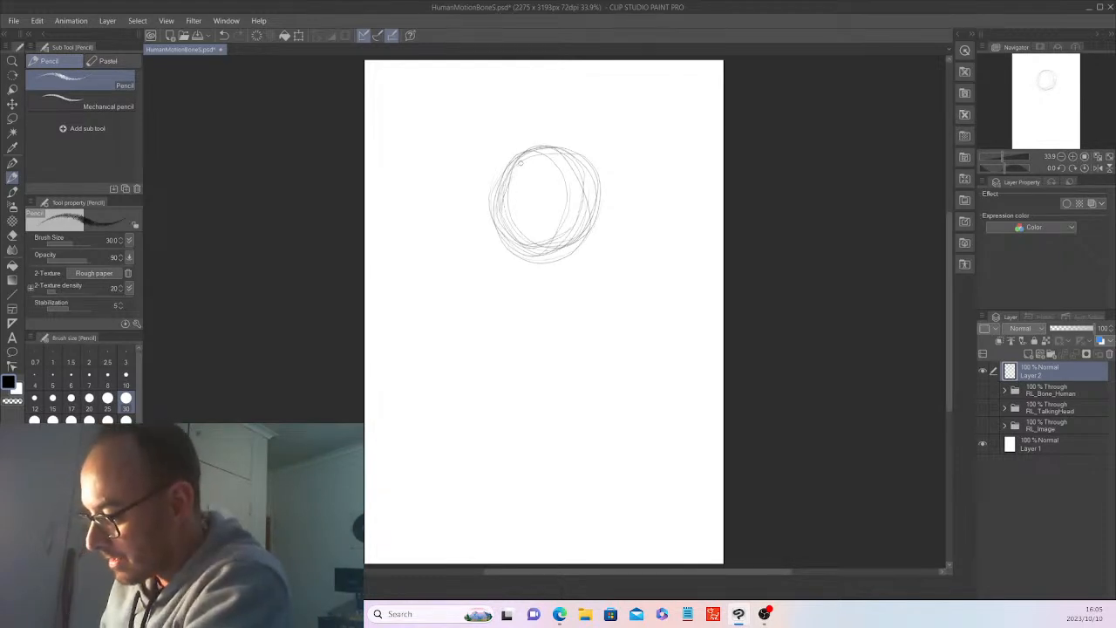
{"action": "mouse_move", "coordinate": [498, 225]}
{"action": "left_mouse_down"}
{"action": "mouse_move", "coordinate": [511, 162]}
{"action": "mouse_move", "coordinate": [502, 199]}
{"action": "mouse_move", "coordinate": [538, 154]}
{"action": "mouse_move", "coordinate": [501, 226]}
{"action": "left_mouse_up"}
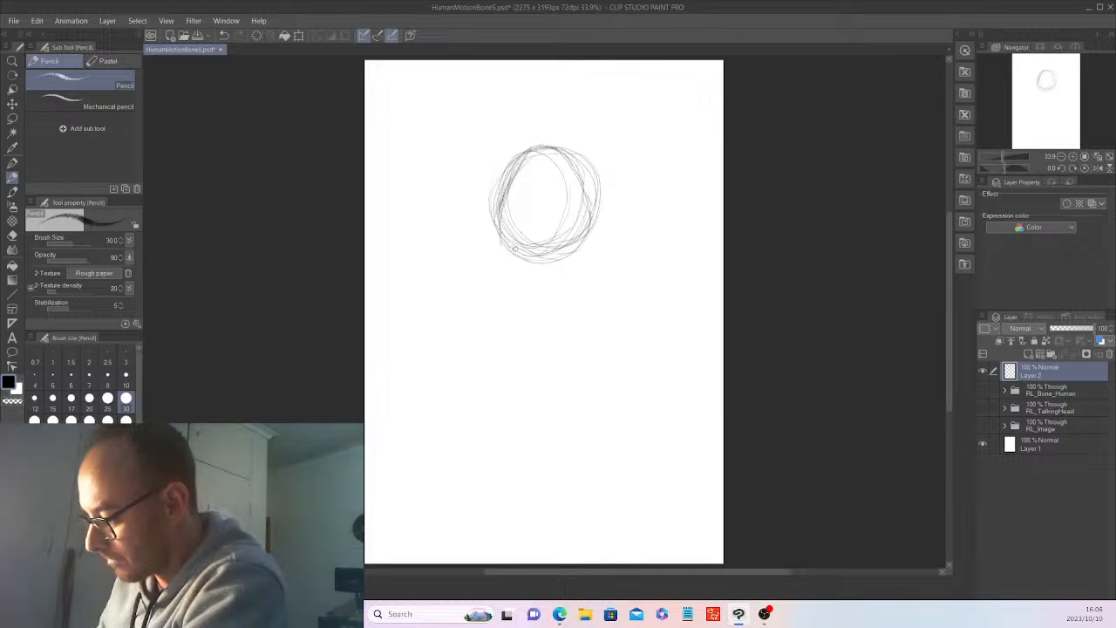
{"action": "mouse_move", "coordinate": [515, 249]}
{"action": "left_mouse_down"}
{"action": "mouse_move", "coordinate": [591, 184]}
{"action": "mouse_move", "coordinate": [591, 209]}
{"action": "left_mouse_up"}
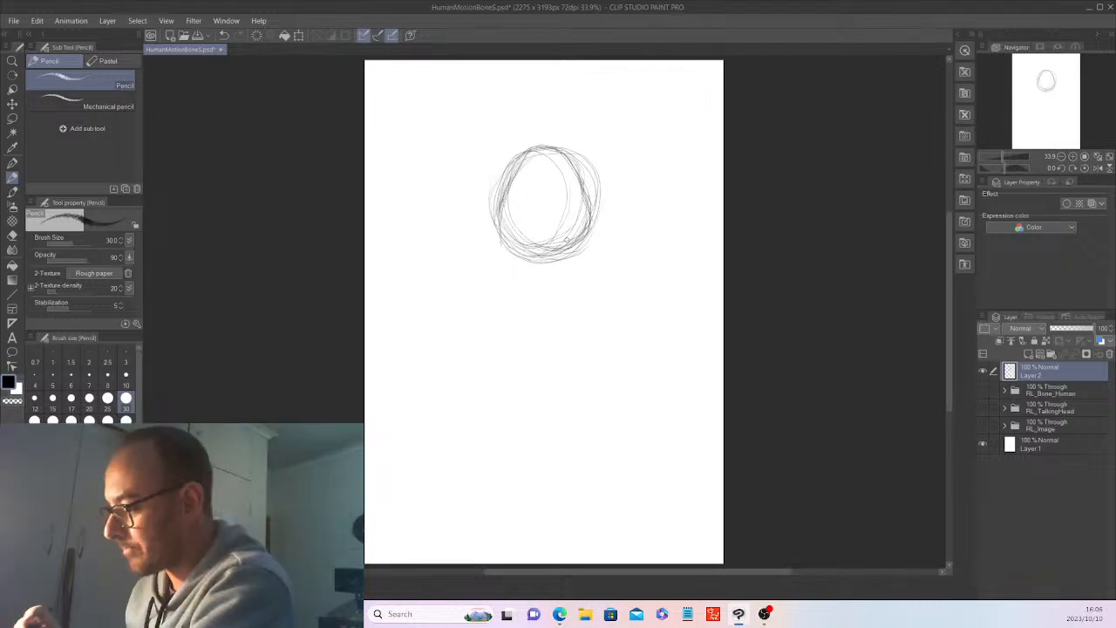
{"action": "mouse_move", "coordinate": [510, 166]}
{"action": "left_mouse_down"}
{"action": "mouse_move", "coordinate": [508, 249]}
{"action": "mouse_move", "coordinate": [546, 256]}
{"action": "mouse_move", "coordinate": [601, 208]}
{"action": "mouse_move", "coordinate": [589, 199]}
{"action": "mouse_move", "coordinate": [565, 257]}
{"action": "left_mouse_up"}
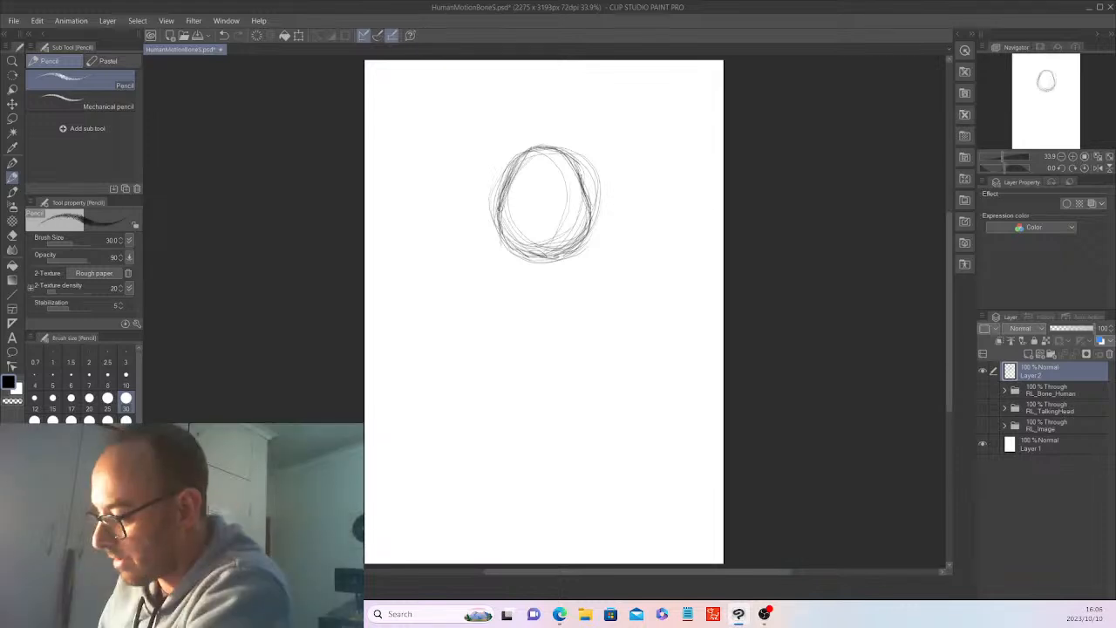
{"action": "mouse_move", "coordinate": [499, 207]}
{"action": "left_mouse_down"}
{"action": "mouse_move", "coordinate": [509, 243]}
{"action": "mouse_move", "coordinate": [572, 251]}
{"action": "left_mouse_up"}
{"action": "left_click_drag", "start_coordinate": [586, 185], "coordinate": [585, 222]}
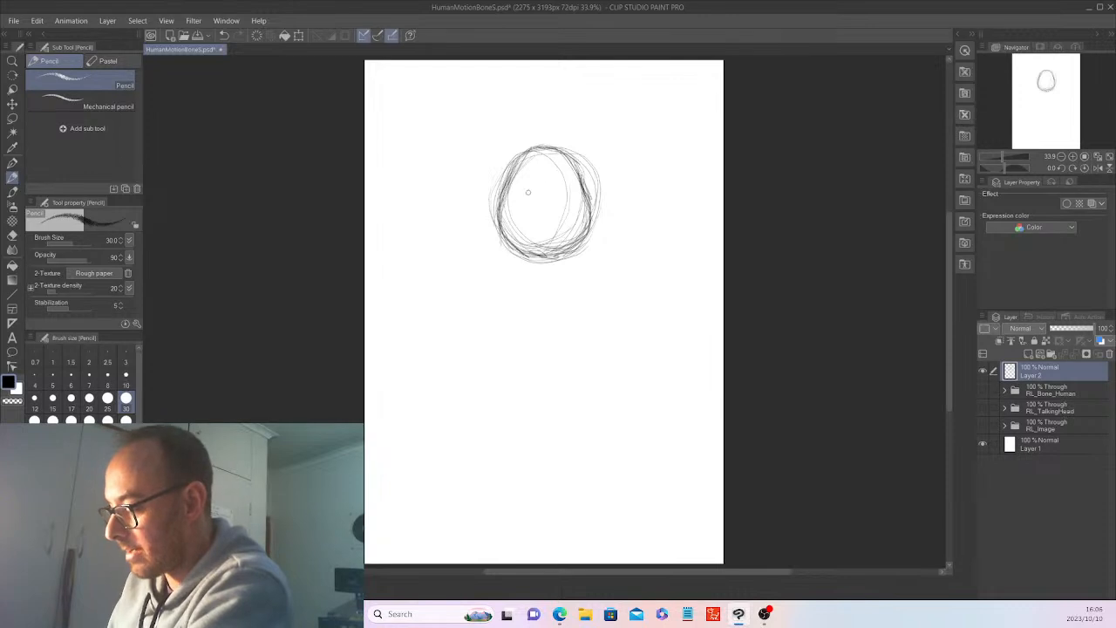
Sketch a wide oval muzzle overlapping the lower-left part of the head and darken its outline.
{"action": "left_click_drag", "start_coordinate": [473, 224], "coordinate": [503, 250]}
{"action": "mouse_move", "coordinate": [462, 204]}
{"action": "left_mouse_down"}
{"action": "mouse_move", "coordinate": [562, 240]}
{"action": "mouse_move", "coordinate": [478, 238]}
{"action": "mouse_move", "coordinate": [563, 209]}
{"action": "left_mouse_up"}
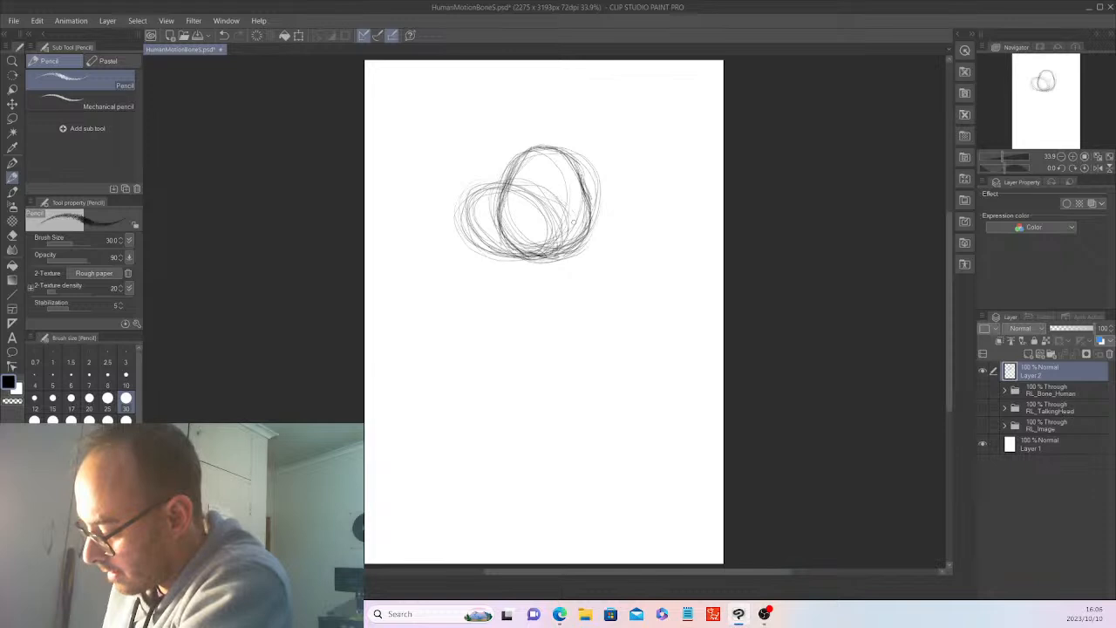
{"action": "left_click_drag", "start_coordinate": [562, 206], "coordinate": [566, 243]}
{"action": "left_click_drag", "start_coordinate": [535, 183], "coordinate": [488, 199]}
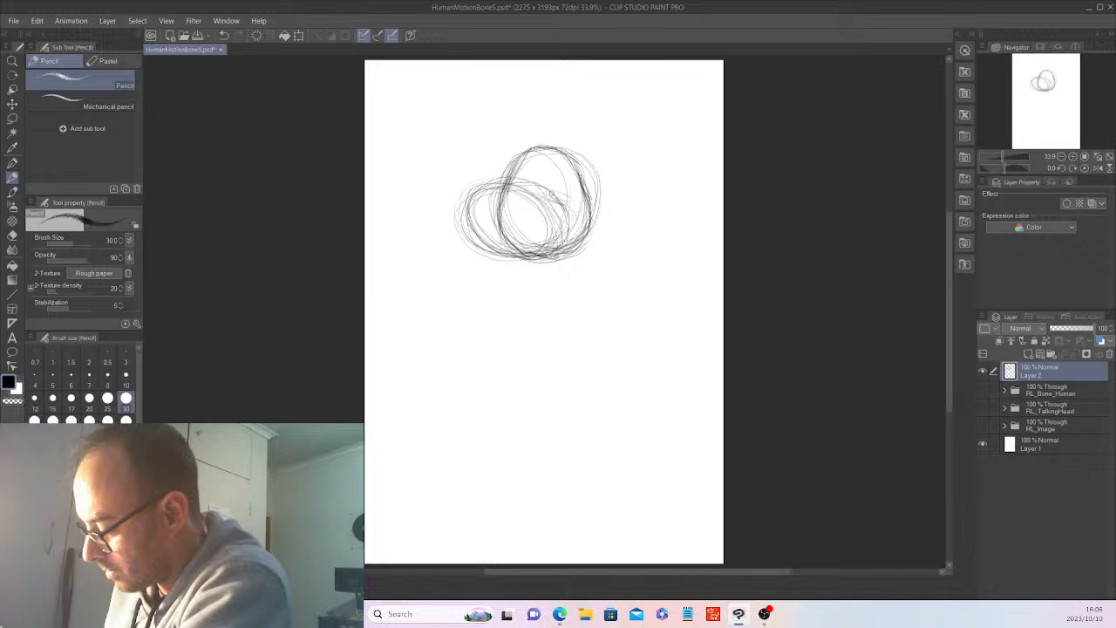
{"action": "left_click_drag", "start_coordinate": [558, 250], "coordinate": [549, 207]}
{"action": "mouse_move", "coordinate": [540, 207]}
{"action": "left_mouse_down"}
{"action": "mouse_move", "coordinate": [560, 243]}
{"action": "mouse_move", "coordinate": [560, 223]}
{"action": "left_mouse_up"}
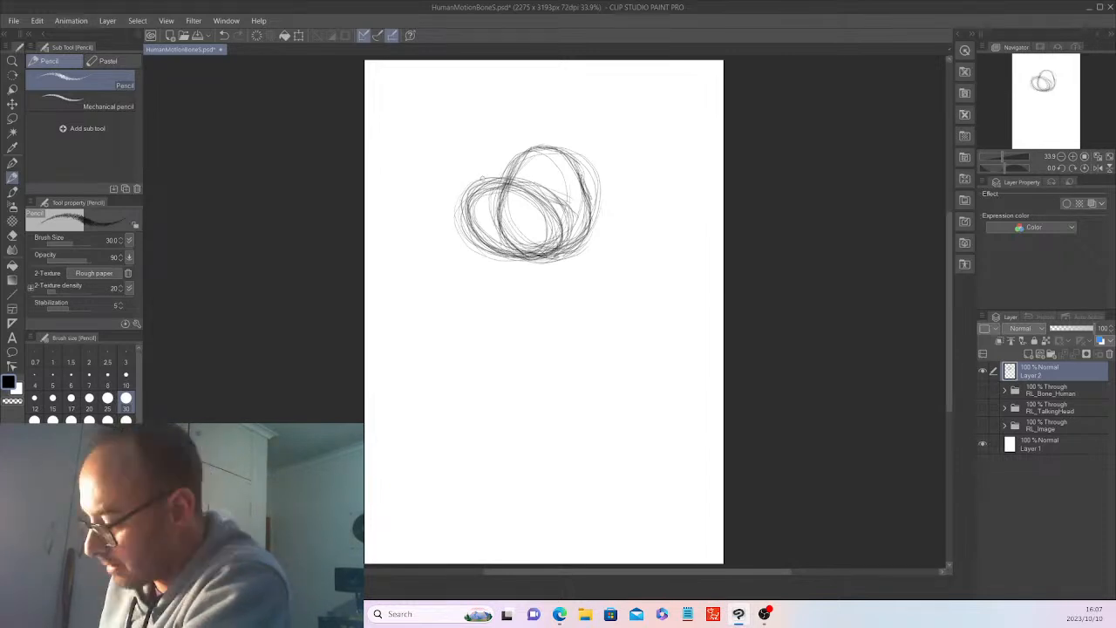
Add a small oval nose at the muzzle's upper left, a mouth line and two eyes with a brow.
{"action": "left_click_drag", "start_coordinate": [482, 178], "coordinate": [488, 181]}
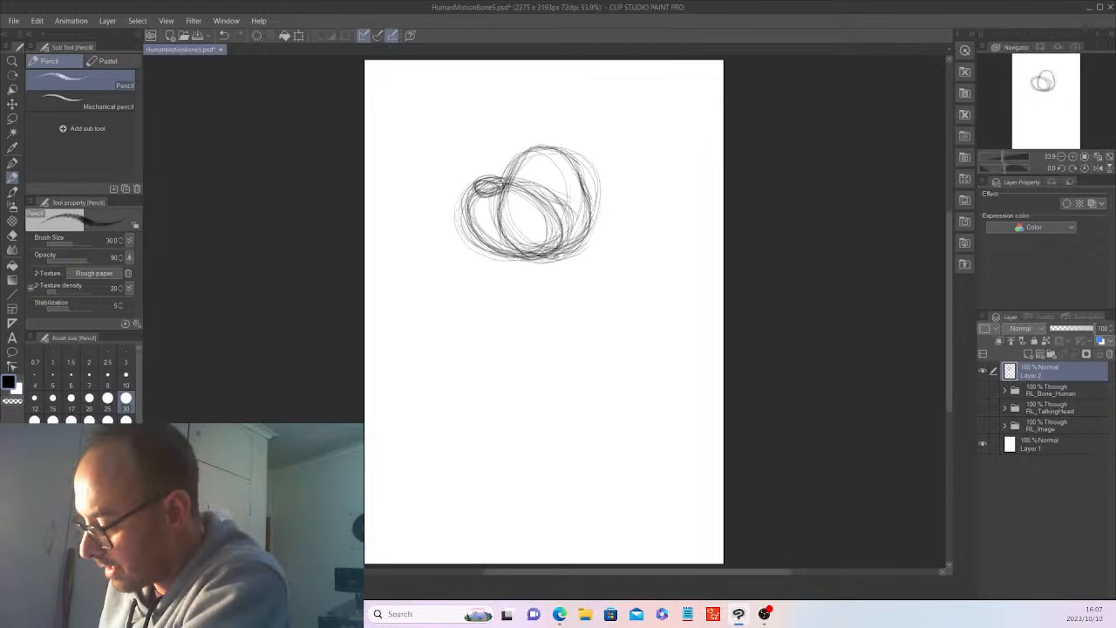
{"action": "left_click_drag", "start_coordinate": [574, 216], "coordinate": [529, 236]}
{"action": "mouse_move", "coordinate": [536, 181]}
{"action": "left_mouse_down"}
{"action": "mouse_move", "coordinate": [544, 169]}
{"action": "mouse_move", "coordinate": [548, 183]}
{"action": "mouse_move", "coordinate": [518, 181]}
{"action": "left_mouse_up"}
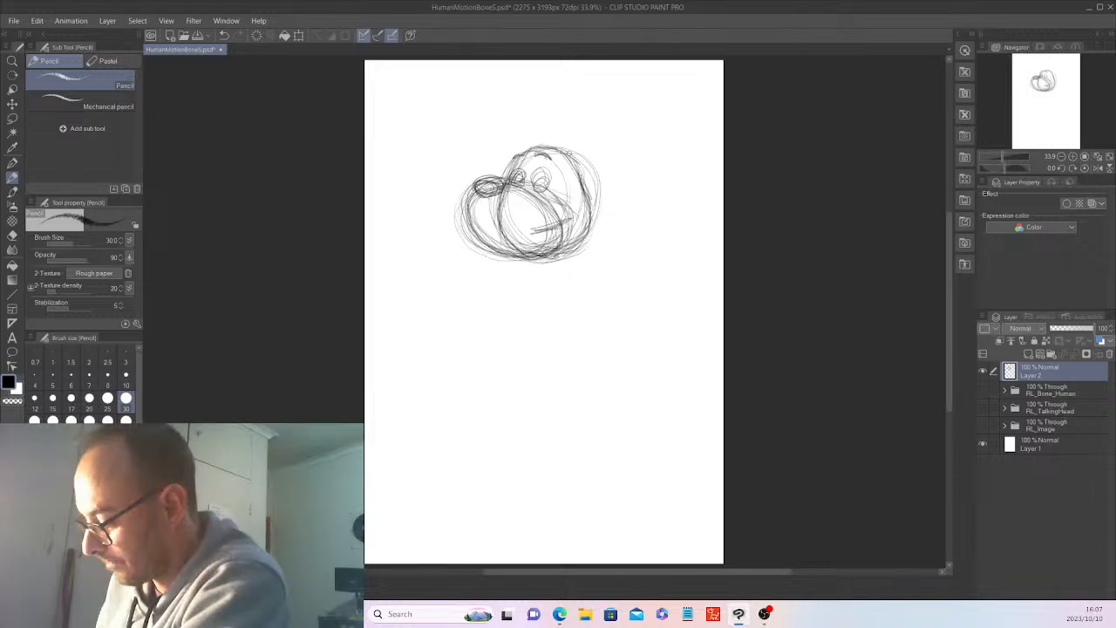
Sketch a large floppy ear at the upper right of the head with an inner contour.
{"action": "left_click_drag", "start_coordinate": [565, 153], "coordinate": [573, 129]}
{"action": "mouse_move", "coordinate": [583, 131]}
{"action": "left_mouse_down"}
{"action": "mouse_move", "coordinate": [571, 169]}
{"action": "mouse_move", "coordinate": [595, 176]}
{"action": "mouse_move", "coordinate": [578, 121]}
{"action": "mouse_move", "coordinate": [595, 123]}
{"action": "mouse_move", "coordinate": [606, 181]}
{"action": "left_mouse_up"}
{"action": "mouse_move", "coordinate": [589, 122]}
{"action": "left_mouse_down"}
{"action": "mouse_move", "coordinate": [599, 127]}
{"action": "mouse_move", "coordinate": [595, 170]}
{"action": "mouse_move", "coordinate": [608, 182]}
{"action": "left_mouse_up"}
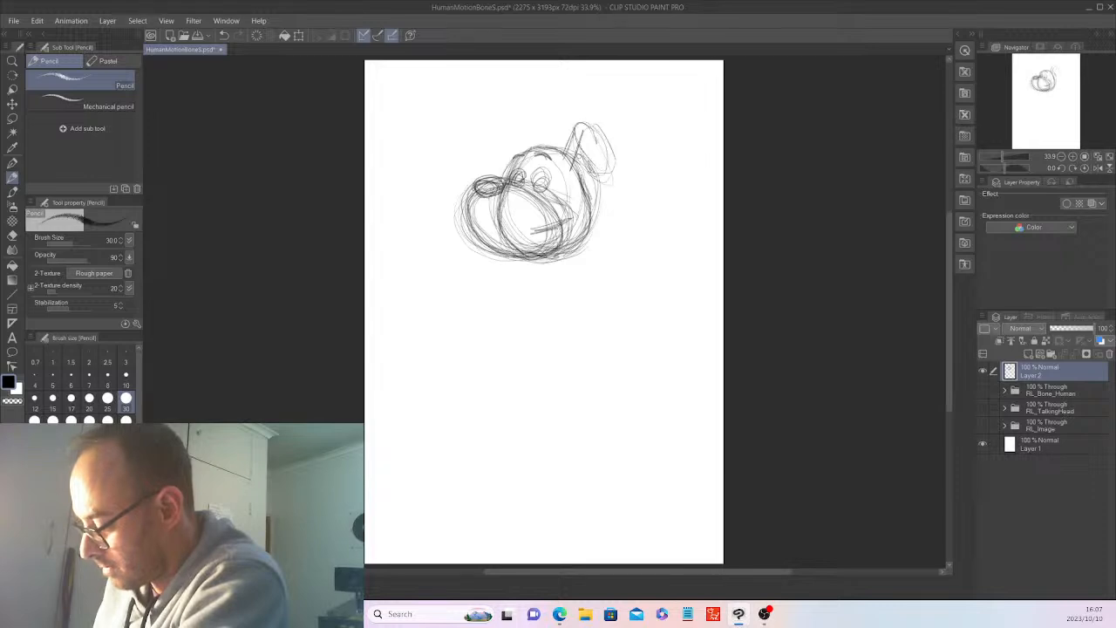
{"action": "left_click_drag", "start_coordinate": [606, 138], "coordinate": [614, 158]}
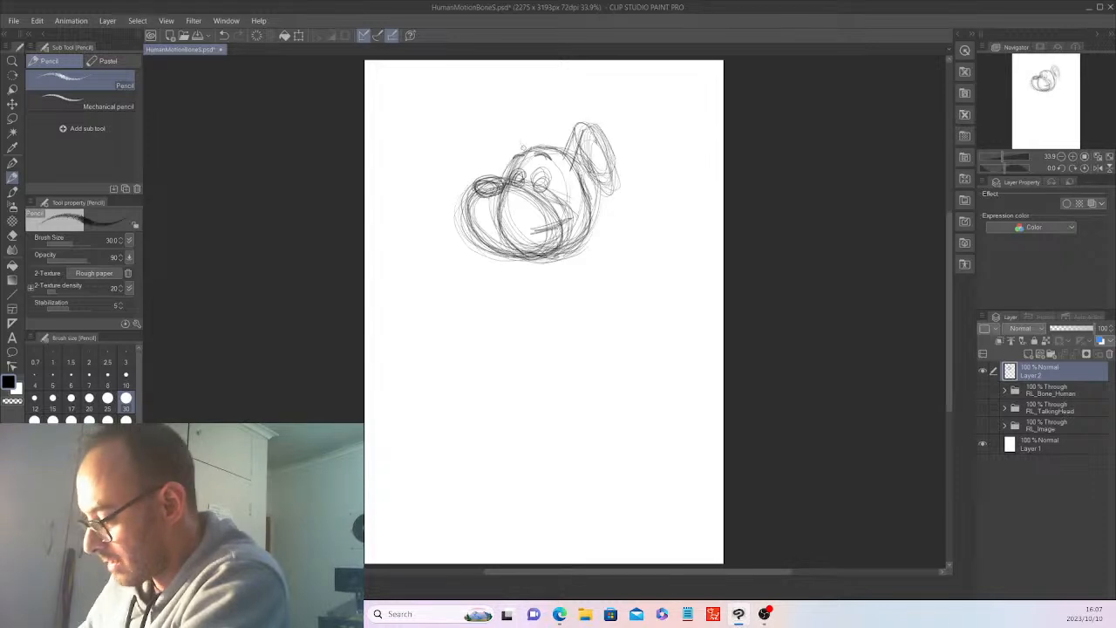
Sketch a smaller ear at the upper left of the head and build up its inner contour.
{"action": "mouse_move", "coordinate": [520, 146]}
{"action": "left_mouse_down"}
{"action": "mouse_move", "coordinate": [518, 125]}
{"action": "mouse_move", "coordinate": [526, 137]}
{"action": "left_mouse_up"}
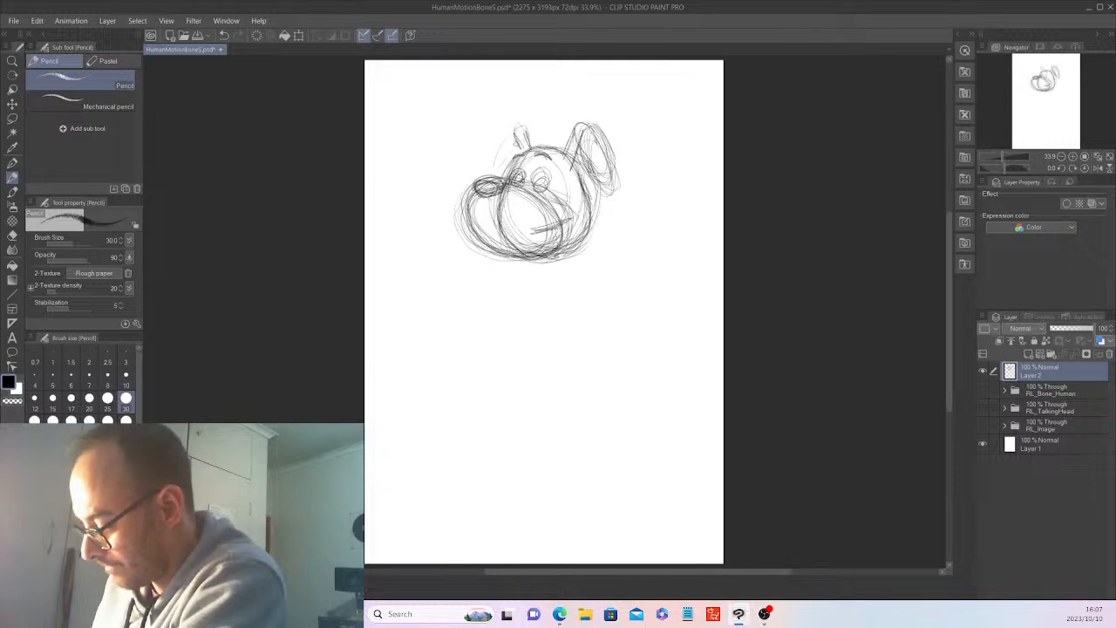
{"action": "left_click_drag", "start_coordinate": [499, 163], "coordinate": [521, 127]}
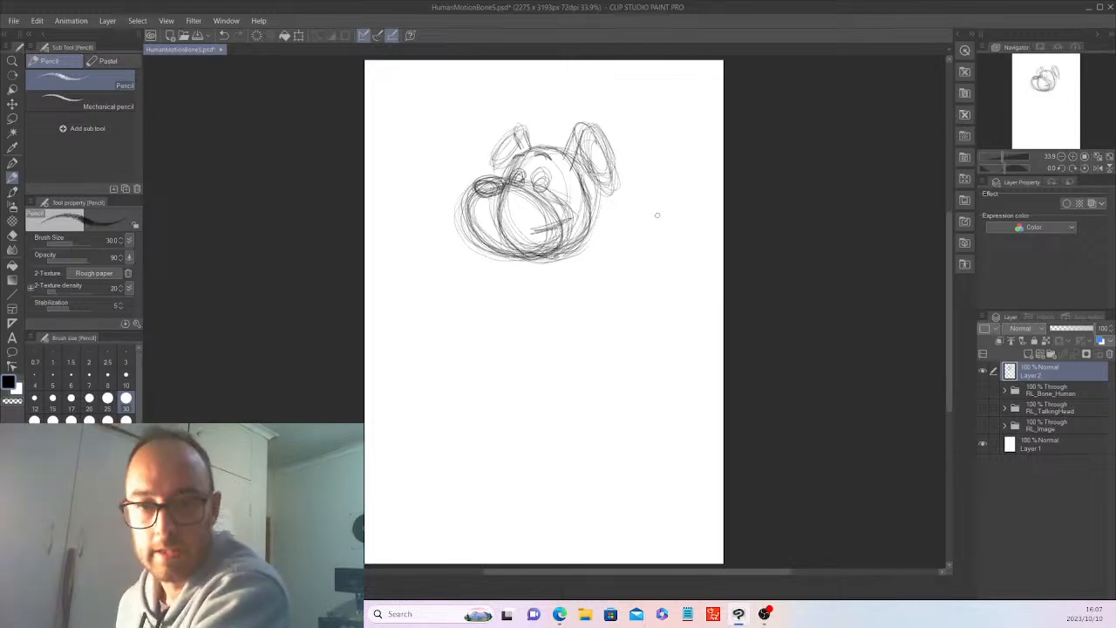
{"action": "left_click_drag", "start_coordinate": [512, 129], "coordinate": [494, 165]}
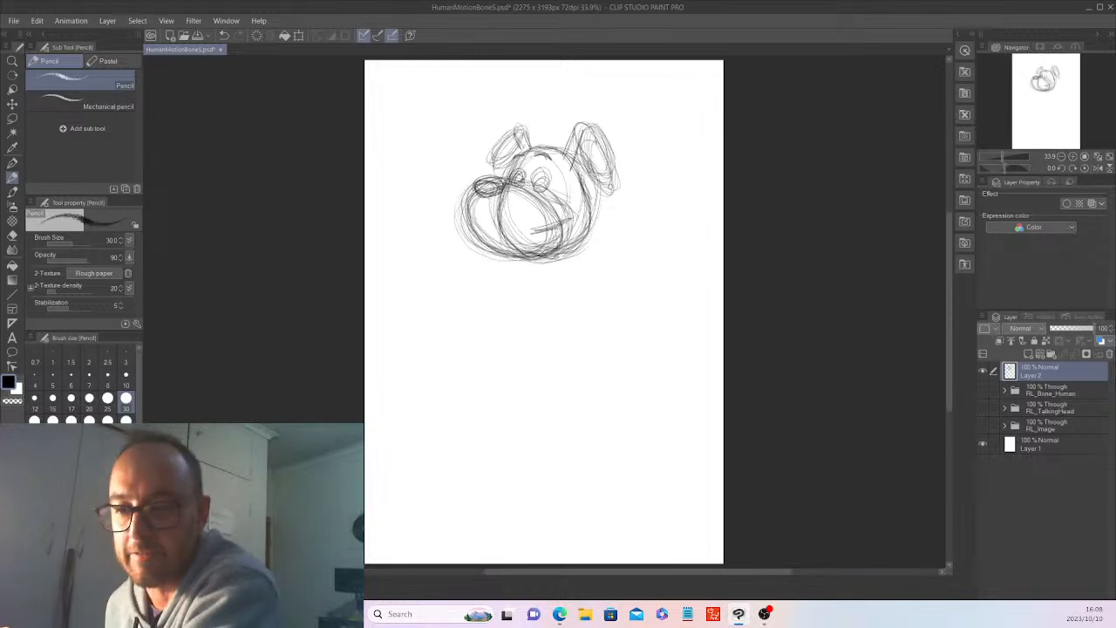
{"action": "left_click_drag", "start_coordinate": [516, 129], "coordinate": [506, 149]}
Reinforce the outline and inner shading of the right ear and darken both eyes with oval pupils.
{"action": "left_click_drag", "start_coordinate": [588, 179], "coordinate": [613, 185]}
{"action": "left_click_drag", "start_coordinate": [572, 153], "coordinate": [613, 182]}
{"action": "left_click_drag", "start_coordinate": [594, 135], "coordinate": [601, 149]}
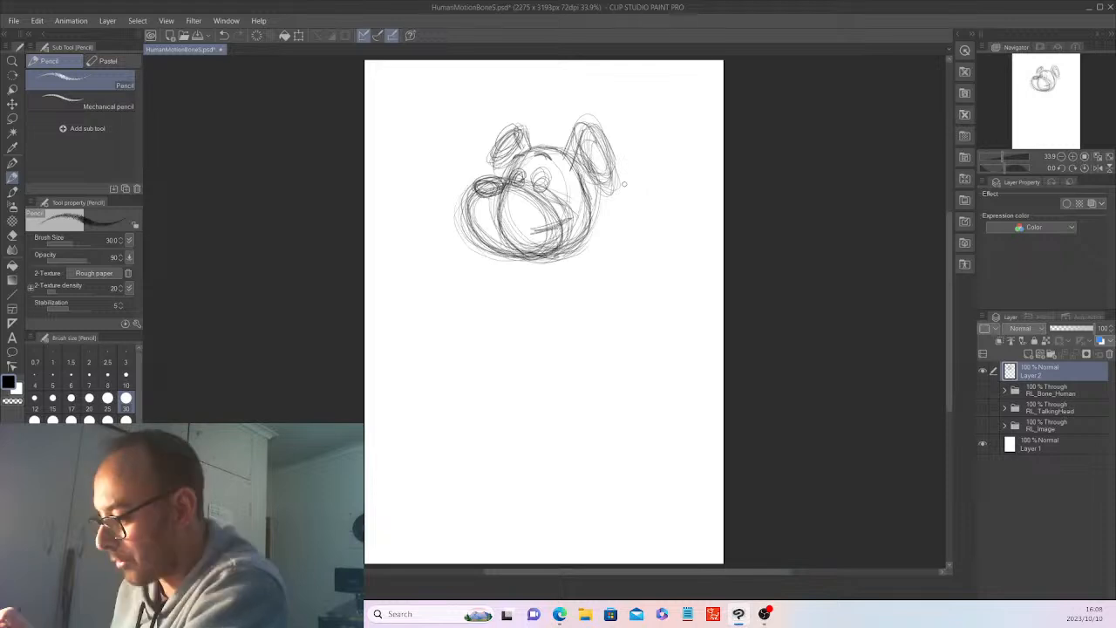
{"action": "mouse_move", "coordinate": [542, 169]}
{"action": "left_mouse_down"}
{"action": "mouse_move", "coordinate": [536, 197]}
{"action": "mouse_move", "coordinate": [537, 183]}
{"action": "mouse_move", "coordinate": [518, 188]}
{"action": "left_mouse_up"}
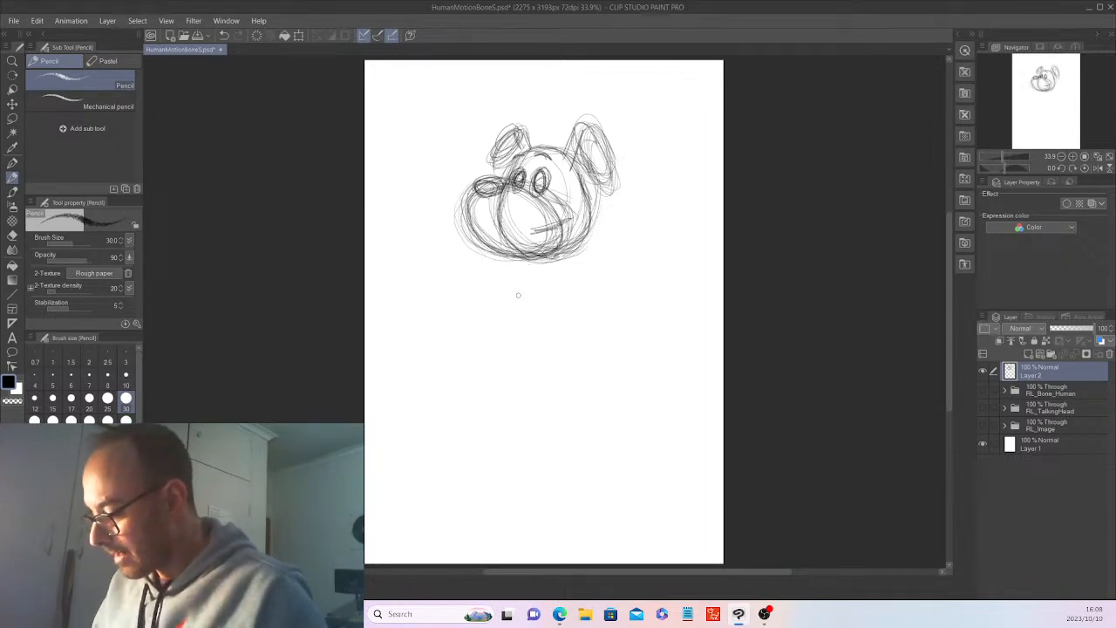
{"action": "left_click_drag", "start_coordinate": [513, 324], "coordinate": [598, 344]}
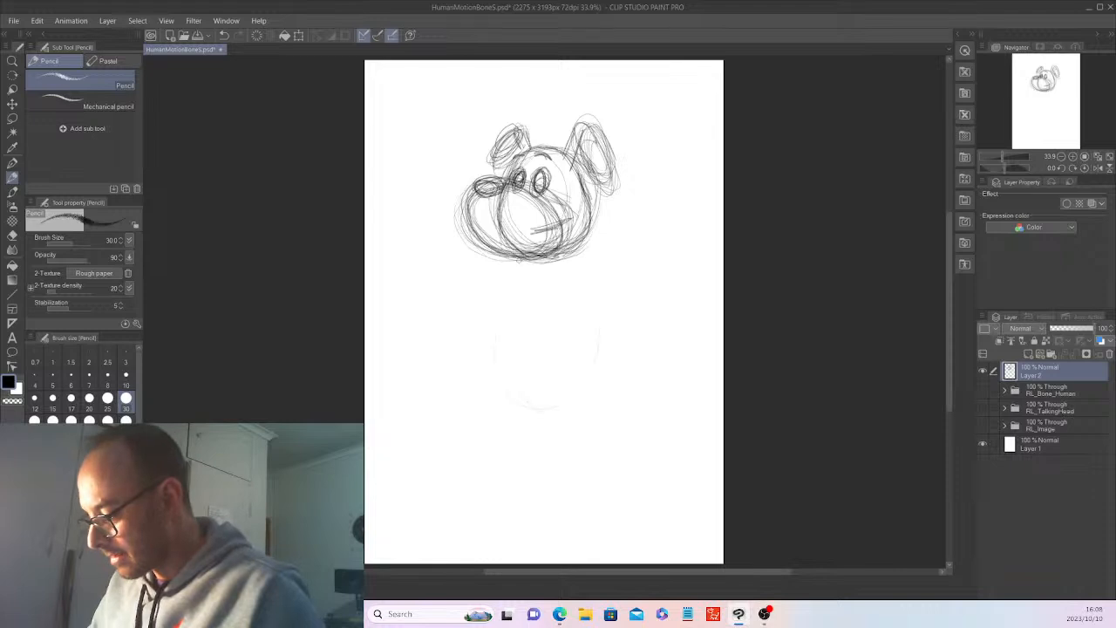
{"action": "left_click_drag", "start_coordinate": [515, 270], "coordinate": [591, 277]}
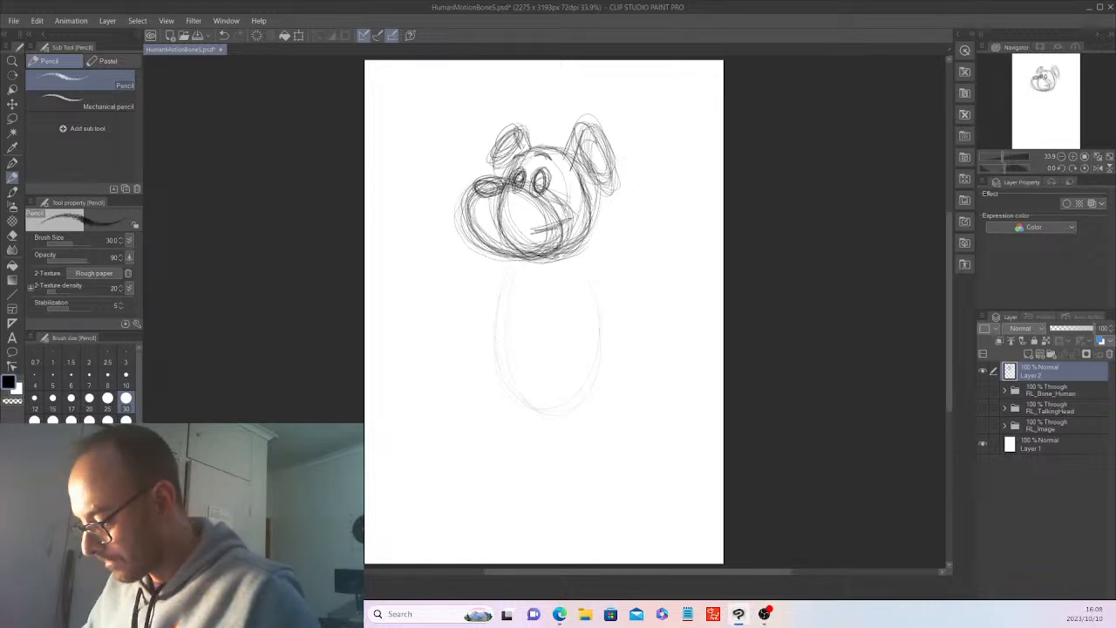
{"action": "mouse_move", "coordinate": [523, 262]}
{"action": "left_mouse_down"}
{"action": "mouse_move", "coordinate": [508, 401]}
{"action": "mouse_move", "coordinate": [561, 411]}
{"action": "mouse_move", "coordinate": [591, 383]}
{"action": "mouse_move", "coordinate": [498, 292]}
{"action": "left_mouse_up"}
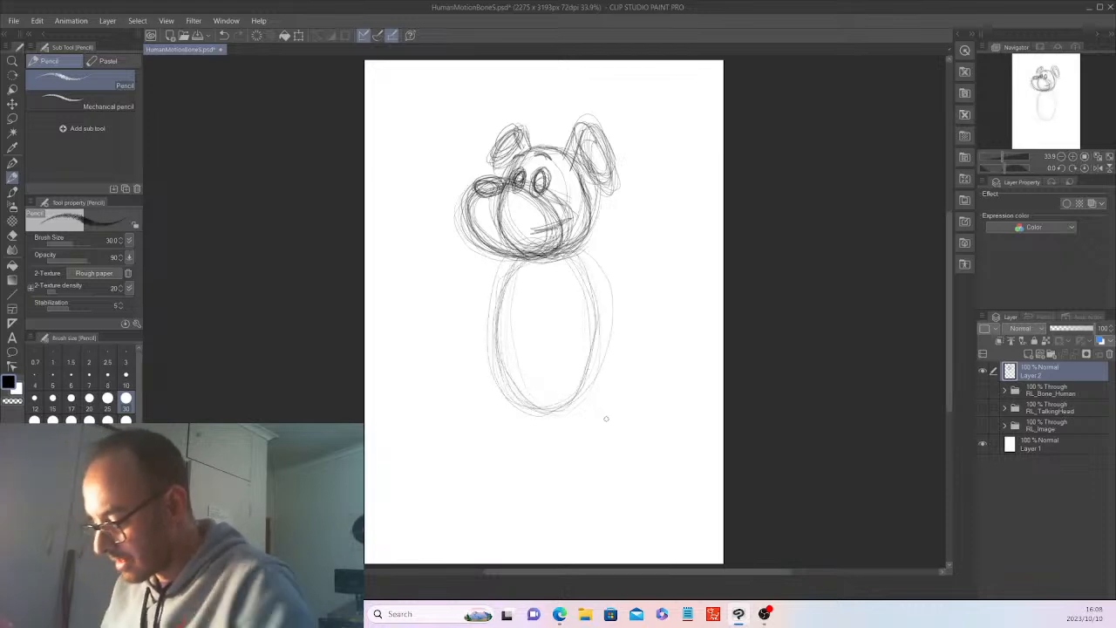
{"action": "mouse_move", "coordinate": [544, 220]}
{"action": "left_mouse_down"}
{"action": "mouse_move", "coordinate": [540, 248]}
{"action": "mouse_move", "coordinate": [553, 251]}
{"action": "left_mouse_up"}
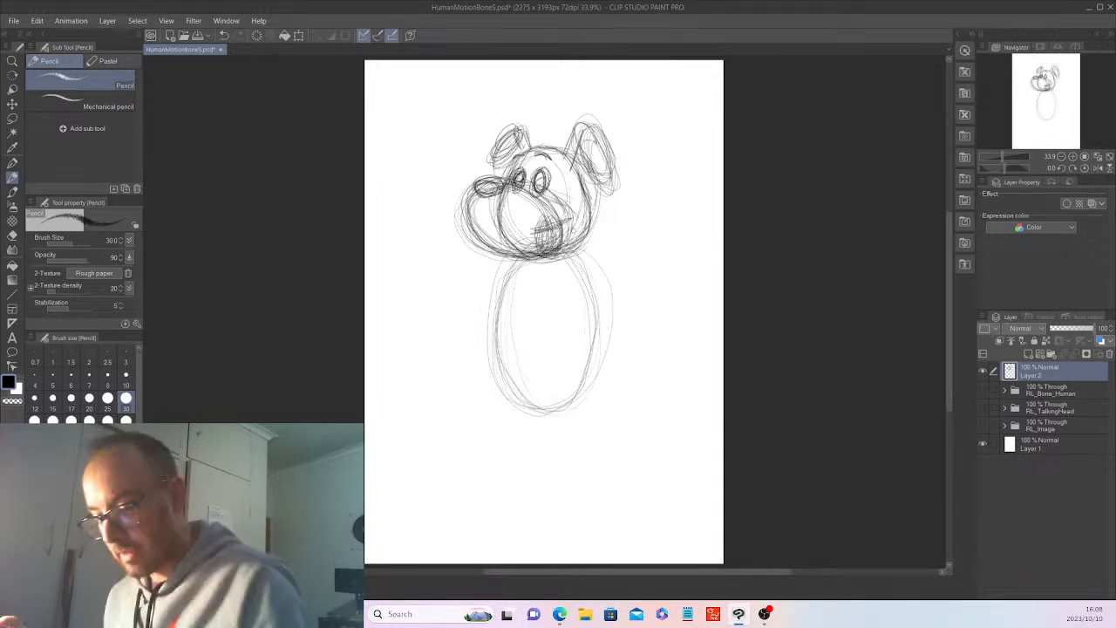
{"action": "key", "text": "ctrl+z"}
{"action": "key", "text": "ctrl+z"}
{"action": "key", "text": "ctrl+z"}
{"action": "key", "text": "ctrl+z"}
{"action": "key", "text": "ctrl+z"}
{"action": "key", "text": "ctrl+z"}
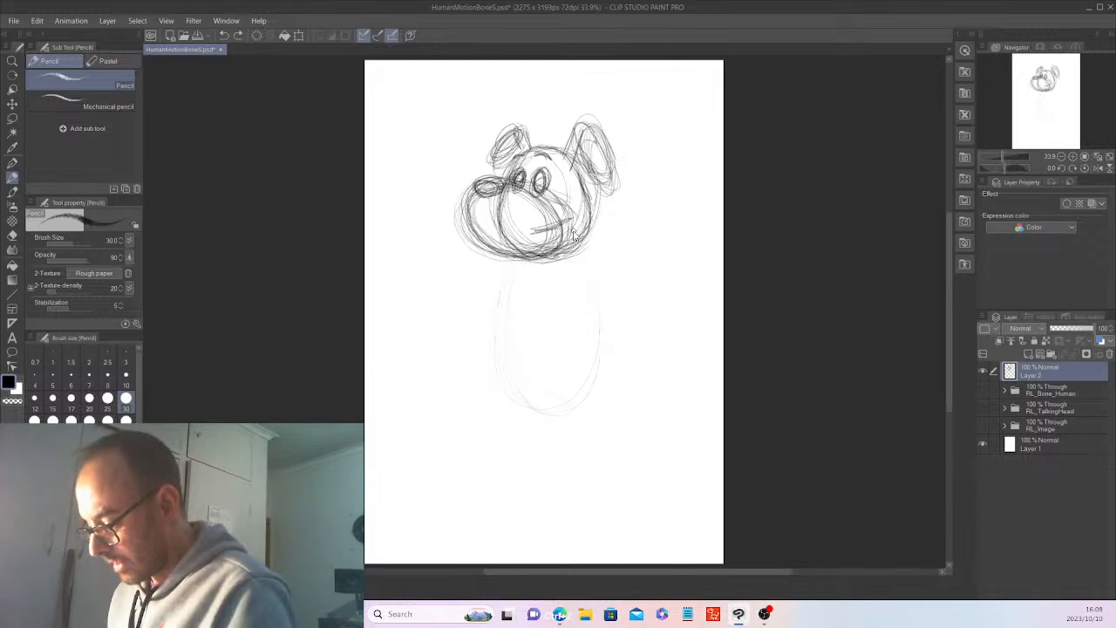
{"action": "key", "text": "ctrl+z"}
{"action": "key", "text": "ctrl+z"}
{"action": "key", "text": "ctrl+z"}
{"action": "key", "text": "ctrl+z"}
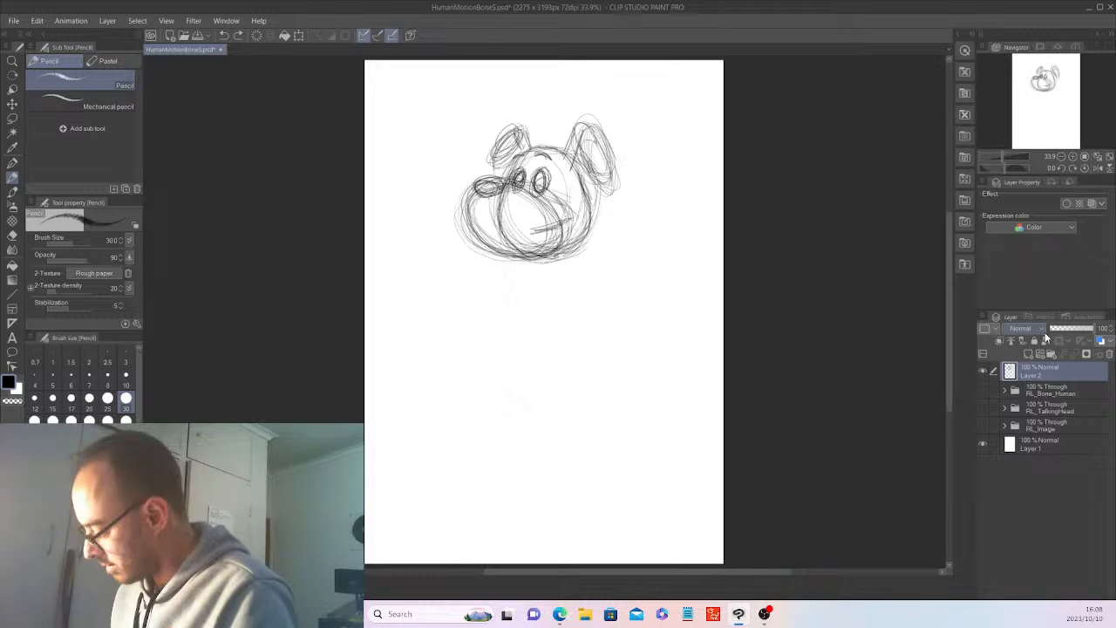
Create a new layer beneath Layer 2 and sketch a tall oval torso with a small neck oval above it, with Layer 2 hidden.
{"action": "left_click", "coordinate": [1029, 354]}
{"action": "left_click_drag", "start_coordinate": [1049, 376], "coordinate": [1049, 400]}
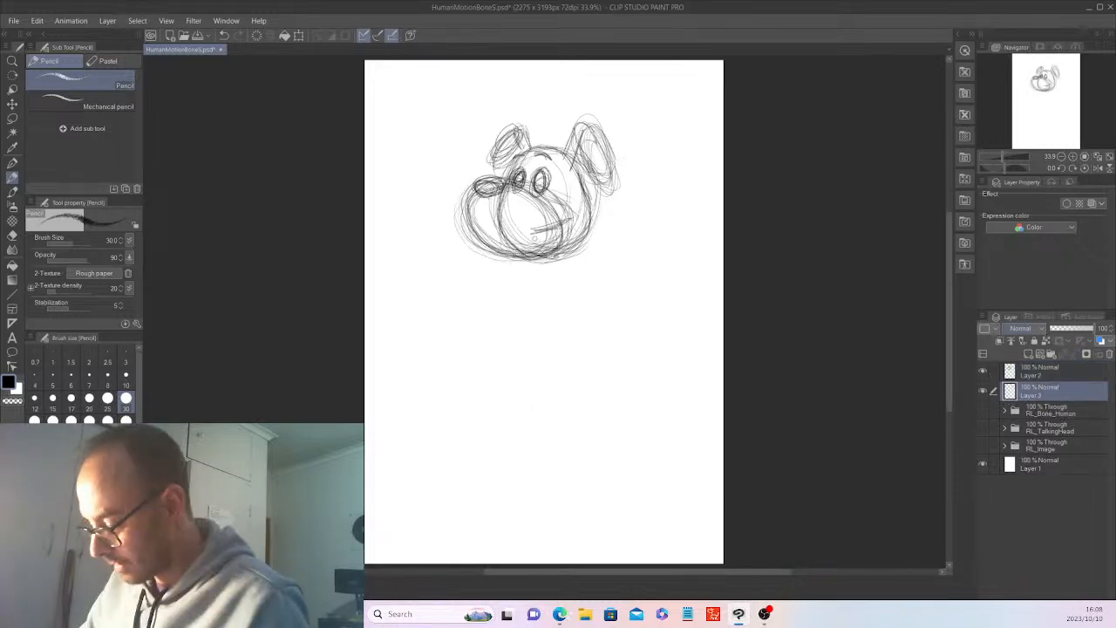
{"action": "mouse_move", "coordinate": [539, 217]}
{"action": "left_mouse_down"}
{"action": "mouse_move", "coordinate": [522, 370]}
{"action": "mouse_move", "coordinate": [550, 380]}
{"action": "left_mouse_up"}
{"action": "mouse_move", "coordinate": [505, 341]}
{"action": "left_mouse_down"}
{"action": "mouse_move", "coordinate": [562, 408]}
{"action": "mouse_move", "coordinate": [599, 305]}
{"action": "left_mouse_up"}
{"action": "mouse_move", "coordinate": [583, 258]}
{"action": "left_mouse_down"}
{"action": "mouse_move", "coordinate": [523, 266]}
{"action": "mouse_move", "coordinate": [593, 408]}
{"action": "left_mouse_up"}
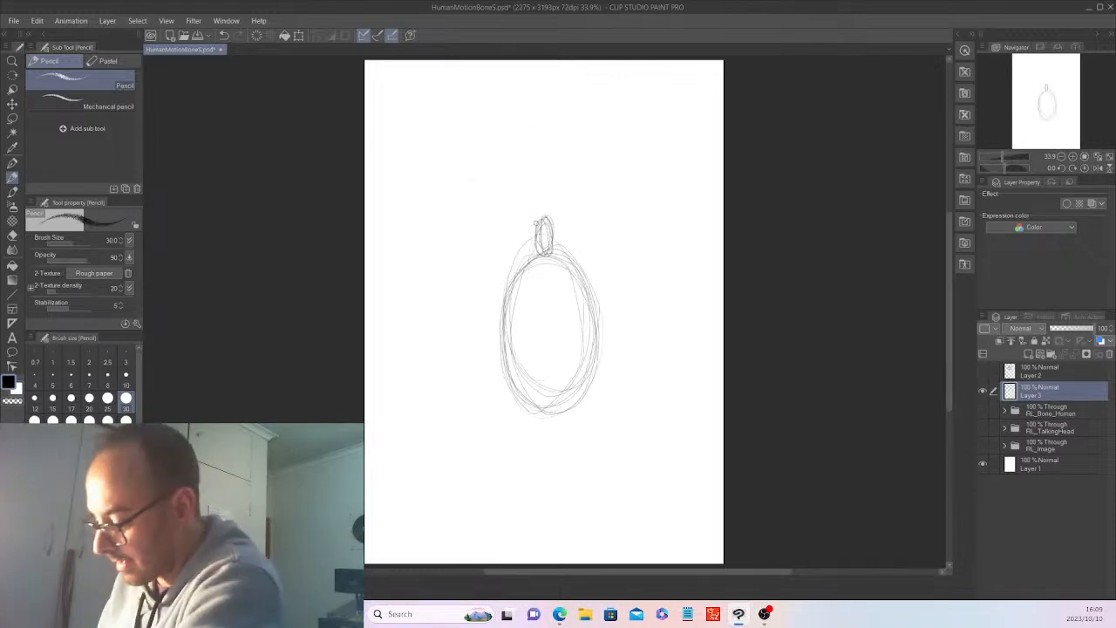
Sketch a small rounded knob above the neck oval and draw the neck's side lines down to the torso.
{"action": "mouse_move", "coordinate": [537, 228]}
{"action": "left_mouse_down"}
{"action": "mouse_move", "coordinate": [535, 249]}
{"action": "mouse_move", "coordinate": [545, 214]}
{"action": "mouse_move", "coordinate": [530, 203]}
{"action": "mouse_move", "coordinate": [545, 191]}
{"action": "mouse_move", "coordinate": [554, 228]}
{"action": "left_mouse_up"}
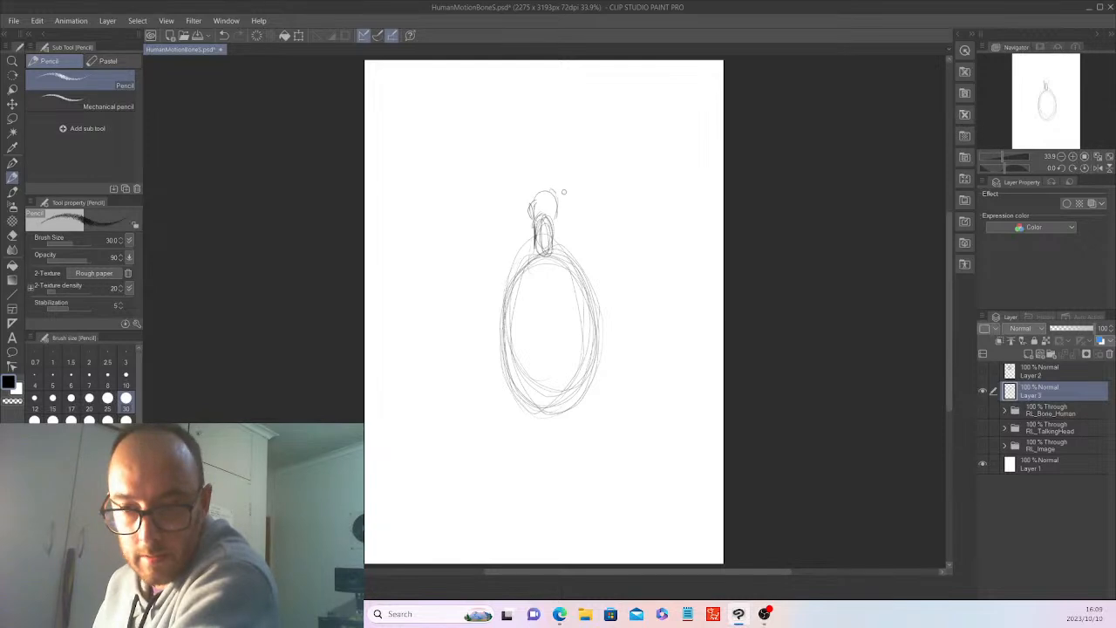
{"action": "left_click_drag", "start_coordinate": [557, 209], "coordinate": [555, 246]}
{"action": "mouse_move", "coordinate": [533, 198]}
{"action": "left_mouse_down"}
{"action": "mouse_move", "coordinate": [551, 191]}
{"action": "mouse_move", "coordinate": [536, 213]}
{"action": "left_mouse_up"}
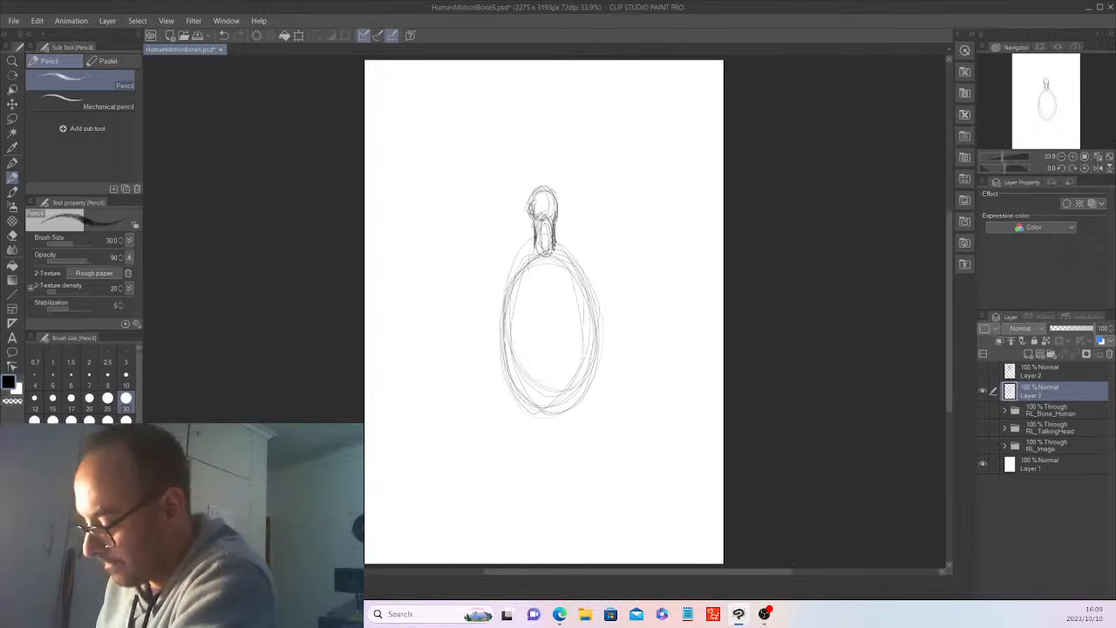
Sketch the shoulders on both sides of the neck and start the torso's outer side contours.
{"action": "mouse_move", "coordinate": [532, 209]}
{"action": "left_mouse_down"}
{"action": "mouse_move", "coordinate": [536, 249]}
{"action": "mouse_move", "coordinate": [533, 194]}
{"action": "mouse_move", "coordinate": [556, 199]}
{"action": "mouse_move", "coordinate": [555, 250]}
{"action": "mouse_move", "coordinate": [523, 265]}
{"action": "mouse_move", "coordinate": [519, 253]}
{"action": "mouse_move", "coordinate": [514, 288]}
{"action": "left_mouse_up"}
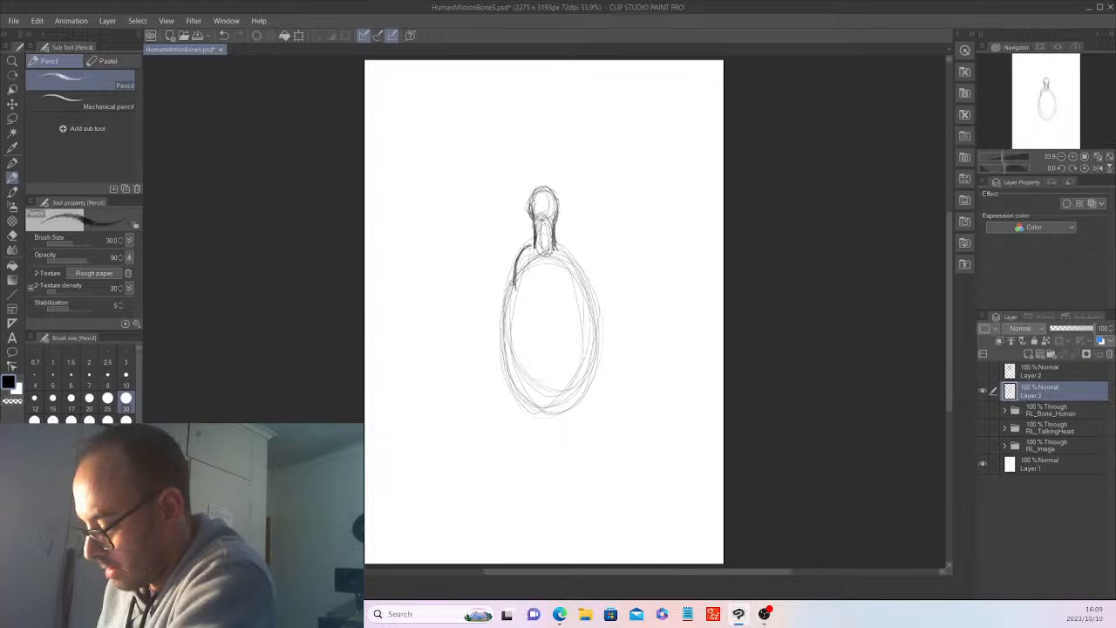
{"action": "mouse_move", "coordinate": [514, 281]}
{"action": "left_mouse_down"}
{"action": "mouse_move", "coordinate": [499, 374]}
{"action": "mouse_move", "coordinate": [493, 365]}
{"action": "left_mouse_up"}
{"action": "left_click_drag", "start_coordinate": [507, 320], "coordinate": [501, 342]}
{"action": "mouse_move", "coordinate": [531, 243]}
{"action": "left_mouse_down"}
{"action": "mouse_move", "coordinate": [515, 289]}
{"action": "mouse_move", "coordinate": [516, 259]}
{"action": "mouse_move", "coordinate": [563, 243]}
{"action": "mouse_move", "coordinate": [582, 247]}
{"action": "mouse_move", "coordinate": [589, 274]}
{"action": "left_mouse_up"}
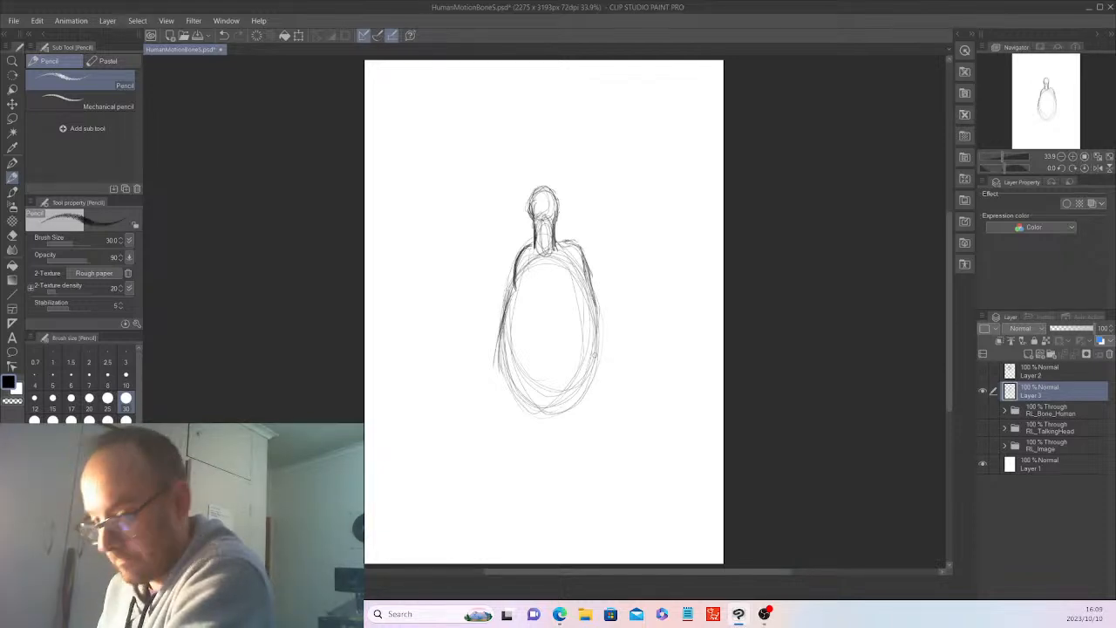
Build up the torso's lower outline with strokes down both sides and around its rounded bottom.
{"action": "mouse_move", "coordinate": [514, 285]}
{"action": "left_mouse_down"}
{"action": "mouse_move", "coordinate": [501, 345]}
{"action": "mouse_move", "coordinate": [511, 386]}
{"action": "left_mouse_up"}
{"action": "mouse_move", "coordinate": [503, 320]}
{"action": "left_mouse_down"}
{"action": "mouse_move", "coordinate": [512, 385]}
{"action": "mouse_move", "coordinate": [497, 368]}
{"action": "mouse_move", "coordinate": [500, 352]}
{"action": "mouse_move", "coordinate": [512, 396]}
{"action": "left_mouse_up"}
{"action": "mouse_move", "coordinate": [500, 319]}
{"action": "left_mouse_down"}
{"action": "mouse_move", "coordinate": [496, 379]}
{"action": "mouse_move", "coordinate": [600, 379]}
{"action": "mouse_move", "coordinate": [572, 407]}
{"action": "left_mouse_up"}
{"action": "mouse_move", "coordinate": [598, 297]}
{"action": "left_mouse_down"}
{"action": "mouse_move", "coordinate": [577, 401]}
{"action": "mouse_move", "coordinate": [587, 370]}
{"action": "mouse_move", "coordinate": [534, 400]}
{"action": "left_mouse_up"}
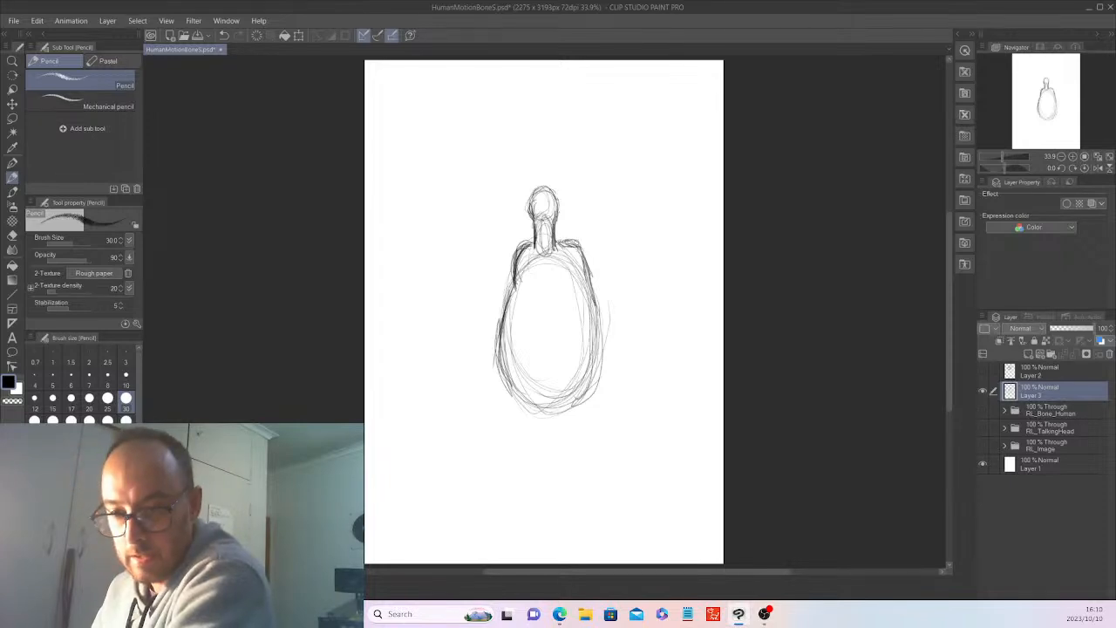
Darken the right shoulder, torso sides and bottom curve, and reinforce the rounded knob above the neck.
{"action": "left_click_drag", "start_coordinate": [582, 253], "coordinate": [589, 274]}
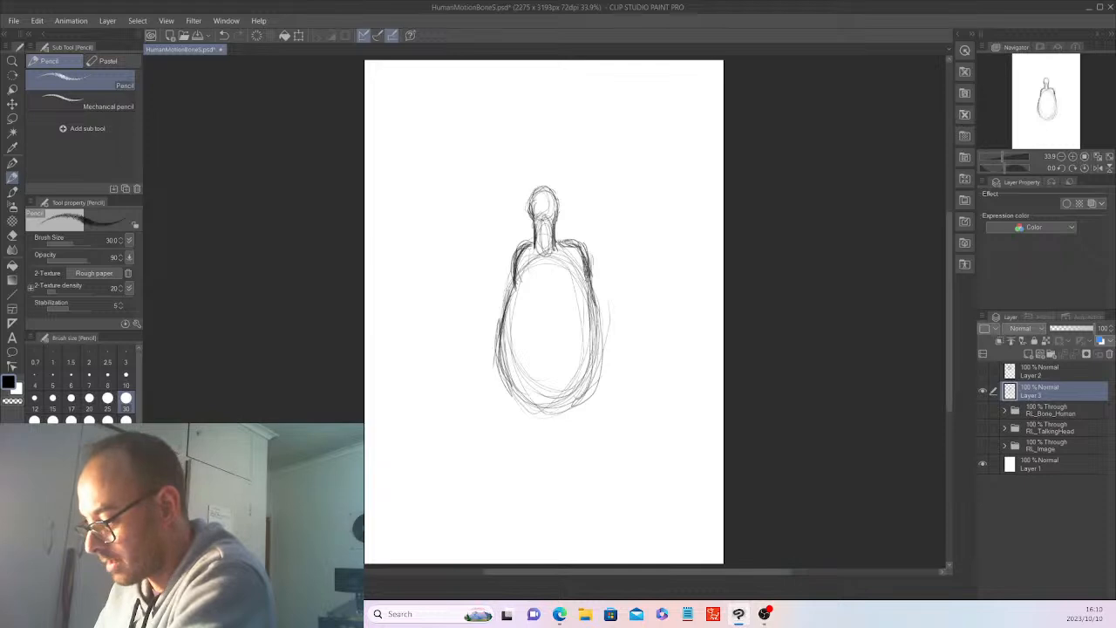
{"action": "left_click_drag", "start_coordinate": [588, 273], "coordinate": [601, 356]}
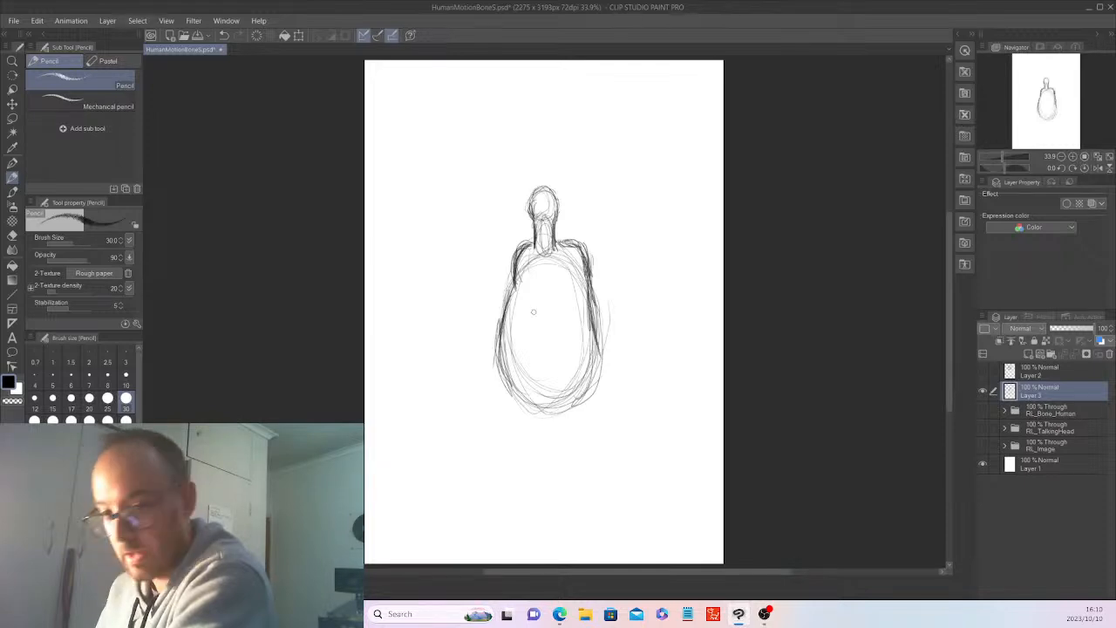
{"action": "mouse_move", "coordinate": [511, 288]}
{"action": "left_mouse_down"}
{"action": "mouse_move", "coordinate": [503, 394]}
{"action": "mouse_move", "coordinate": [564, 414]}
{"action": "left_mouse_up"}
{"action": "left_click_drag", "start_coordinate": [596, 346], "coordinate": [591, 383]}
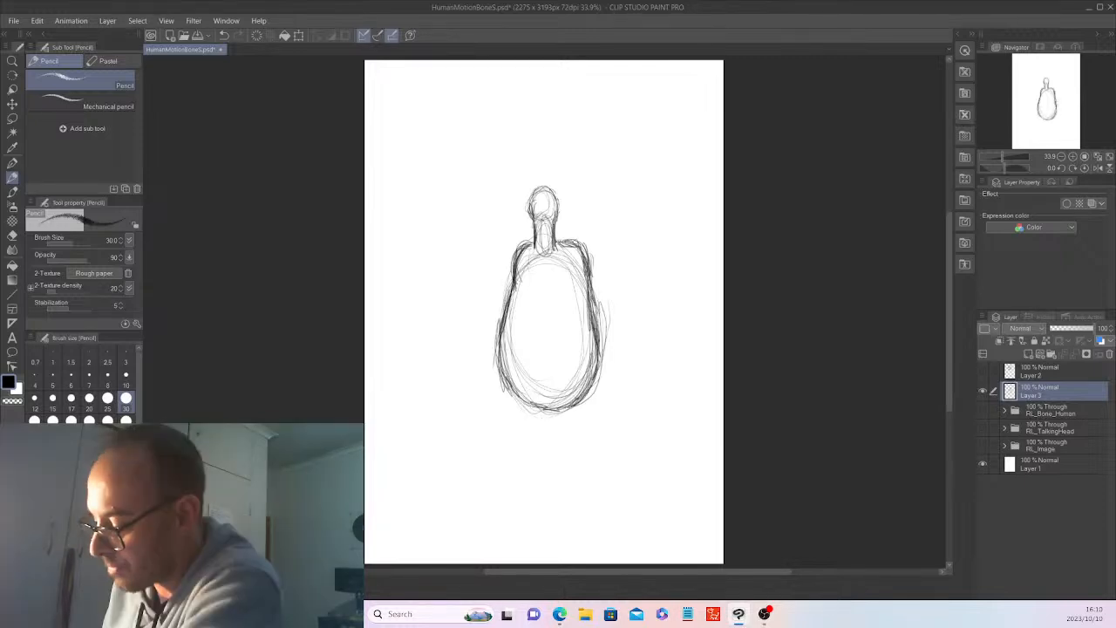
{"action": "mouse_move", "coordinate": [532, 206]}
{"action": "left_mouse_down"}
{"action": "mouse_move", "coordinate": [540, 184]}
{"action": "mouse_move", "coordinate": [556, 192]}
{"action": "mouse_move", "coordinate": [557, 214]}
{"action": "mouse_move", "coordinate": [558, 199]}
{"action": "left_mouse_up"}
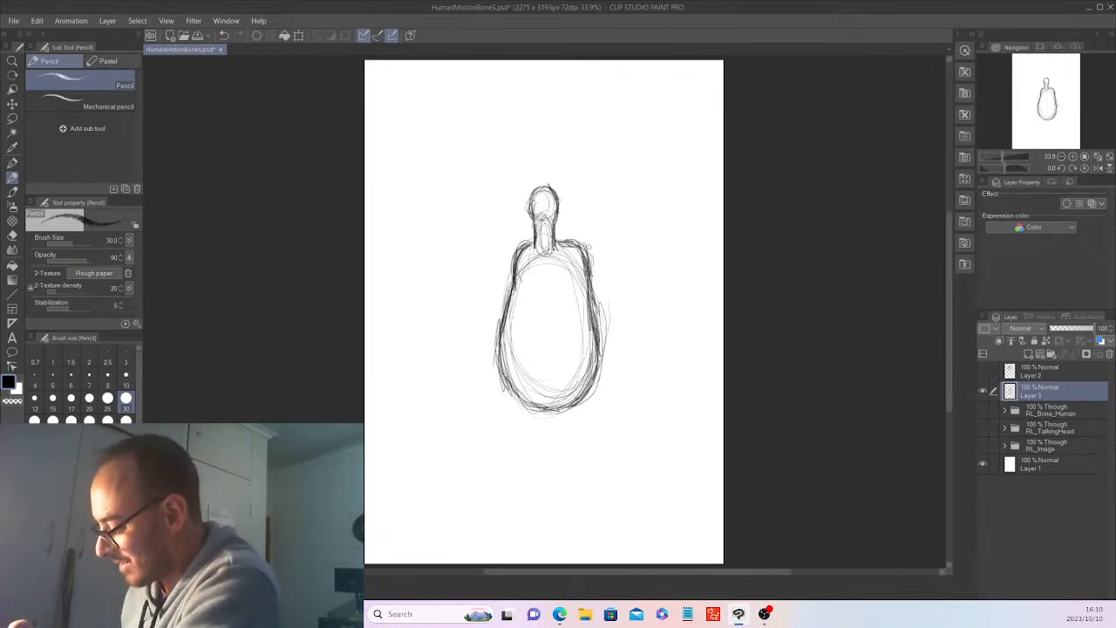
Show Layer 2 and move its head sketch slightly upward so it sits higher on the neck.
{"action": "left_click", "coordinate": [984, 370]}
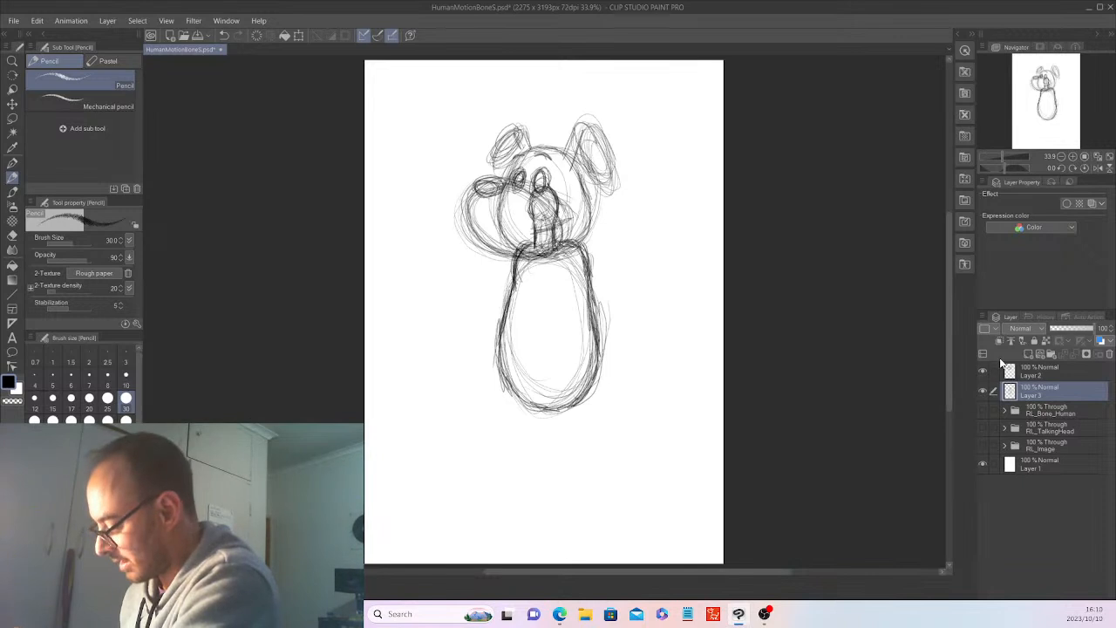
{"action": "left_click", "coordinate": [1051, 370]}
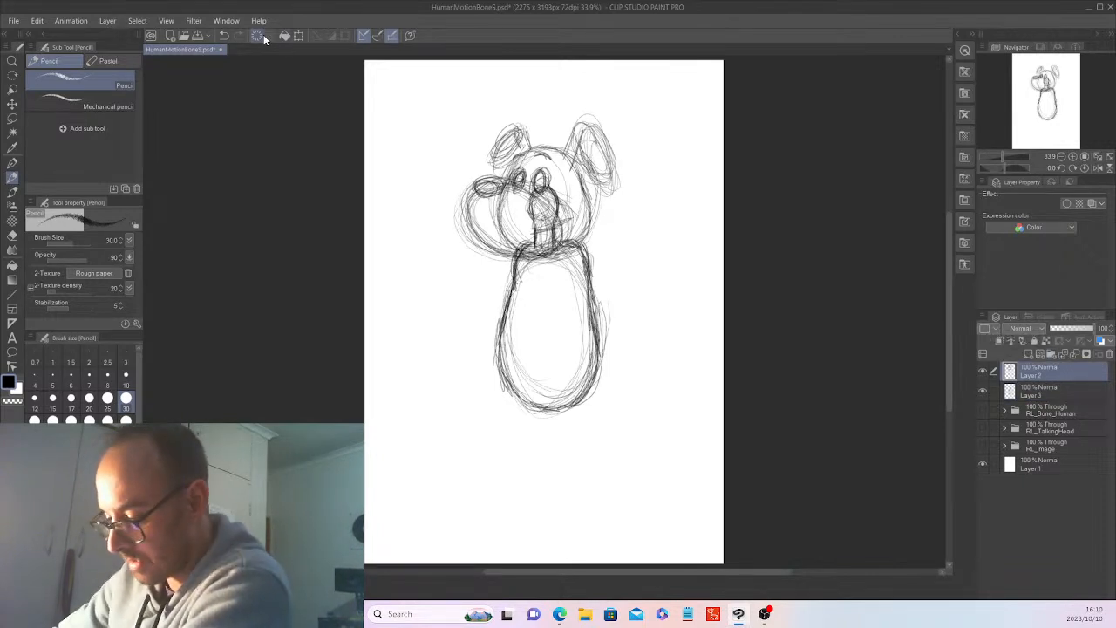
{"action": "key", "text": "k"}
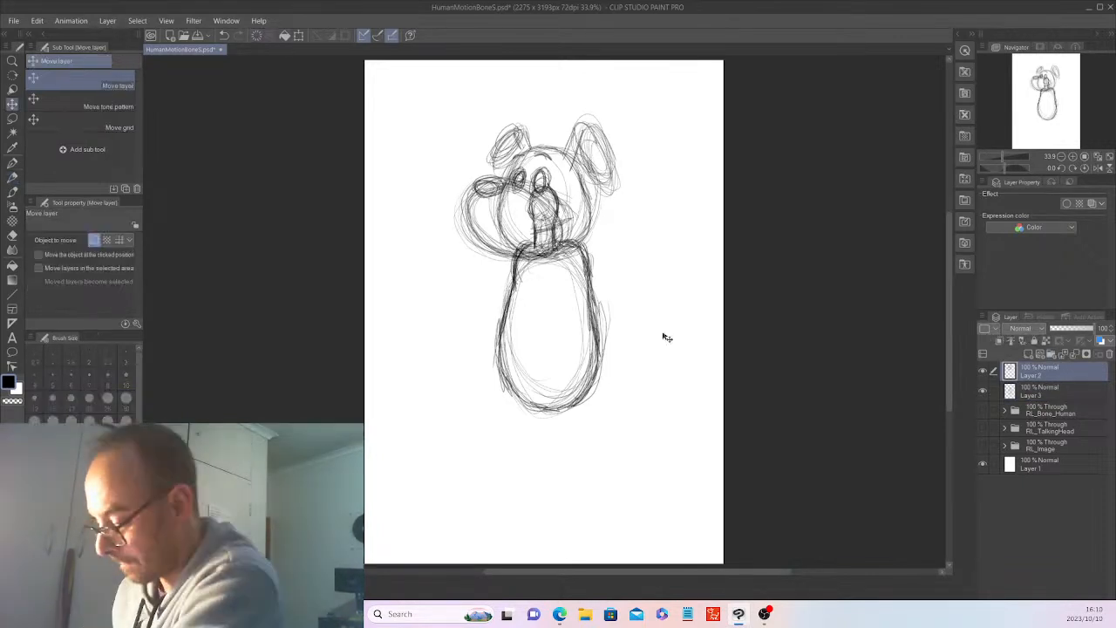
{"action": "left_click_drag", "start_coordinate": [667, 338], "coordinate": [665, 316]}
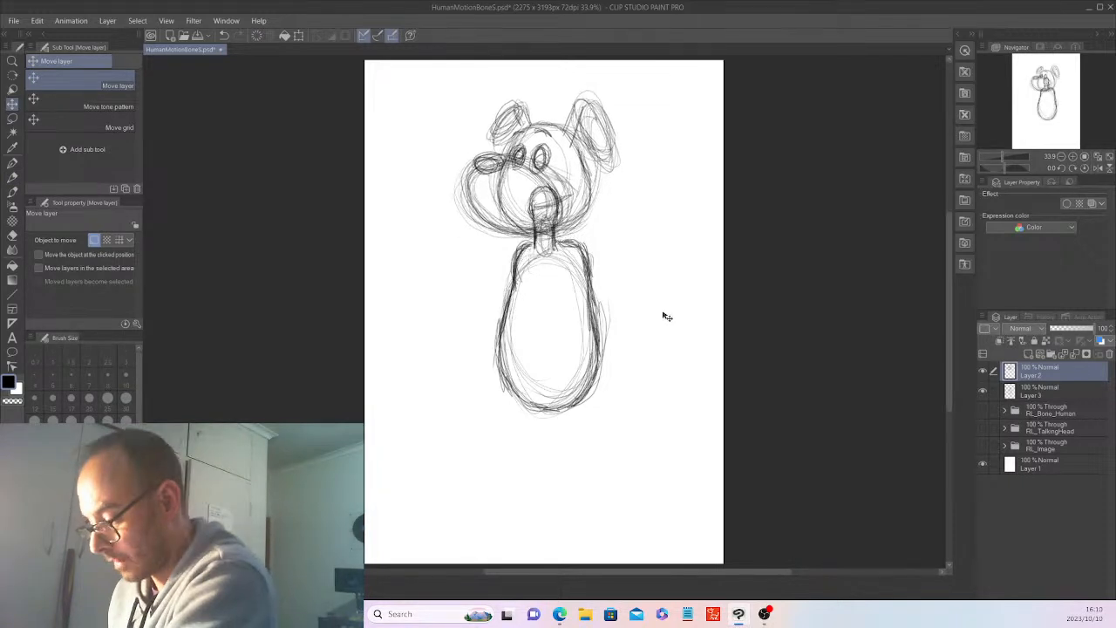
{"action": "left_click", "coordinate": [984, 370]}
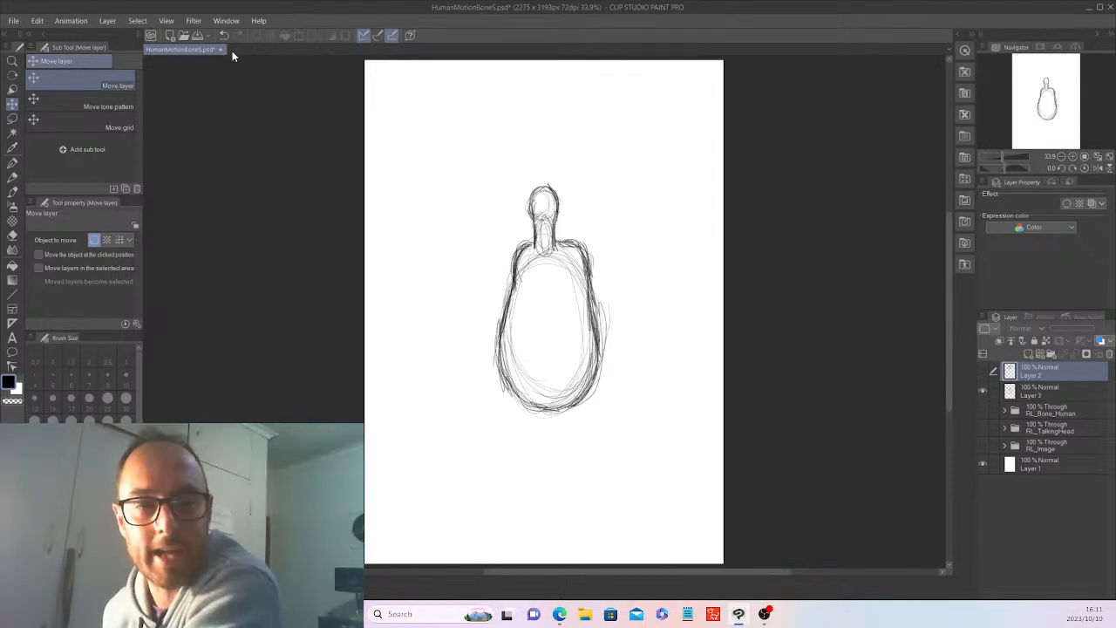
{"action": "left_click", "coordinate": [983, 371]}
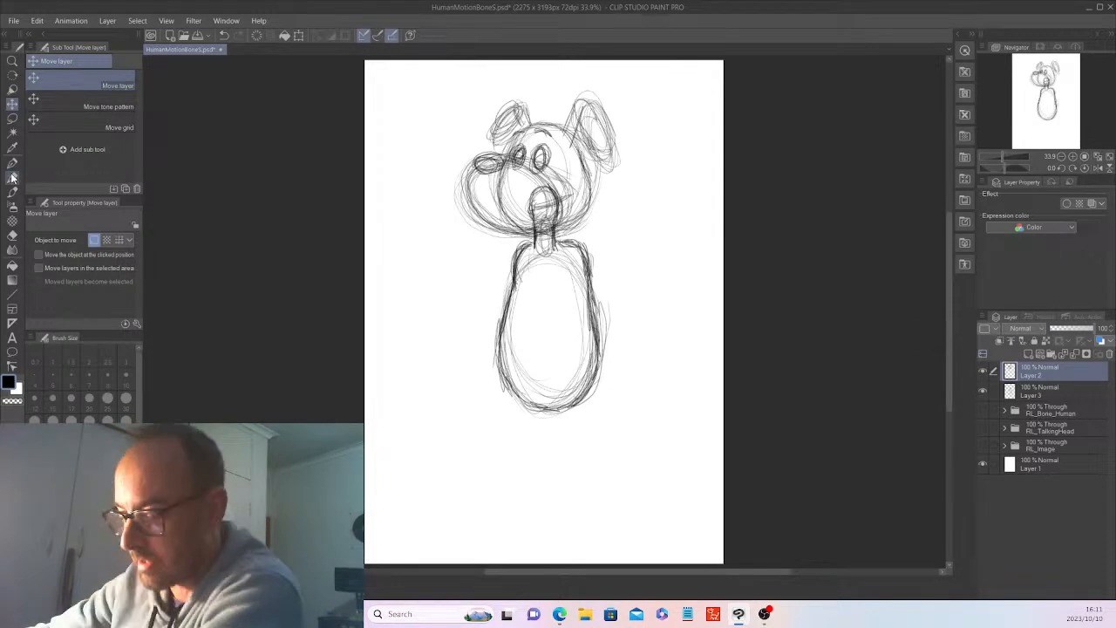
With the Pencil on Layer 2, sketch a hip circle at the torso's lower right and a shoulder circle at its upper right.
{"action": "left_click", "coordinate": [12, 177]}
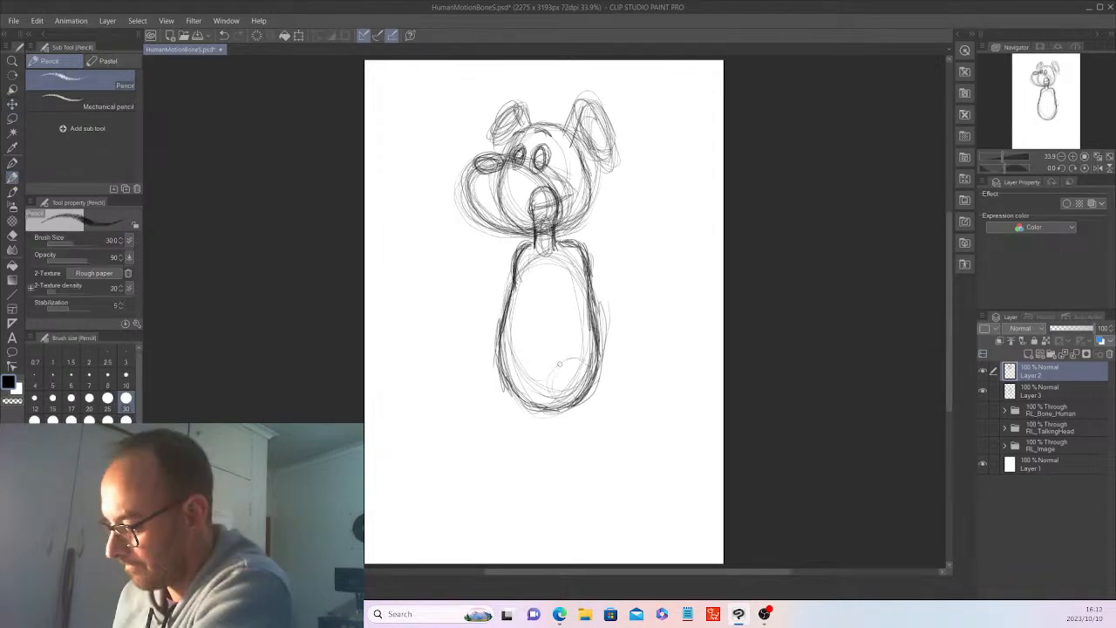
{"action": "mouse_move", "coordinate": [567, 358]}
{"action": "left_mouse_down"}
{"action": "mouse_move", "coordinate": [548, 384]}
{"action": "mouse_move", "coordinate": [580, 365]}
{"action": "mouse_move", "coordinate": [556, 403]}
{"action": "mouse_move", "coordinate": [544, 391]}
{"action": "mouse_move", "coordinate": [547, 375]}
{"action": "mouse_move", "coordinate": [562, 403]}
{"action": "left_mouse_up"}
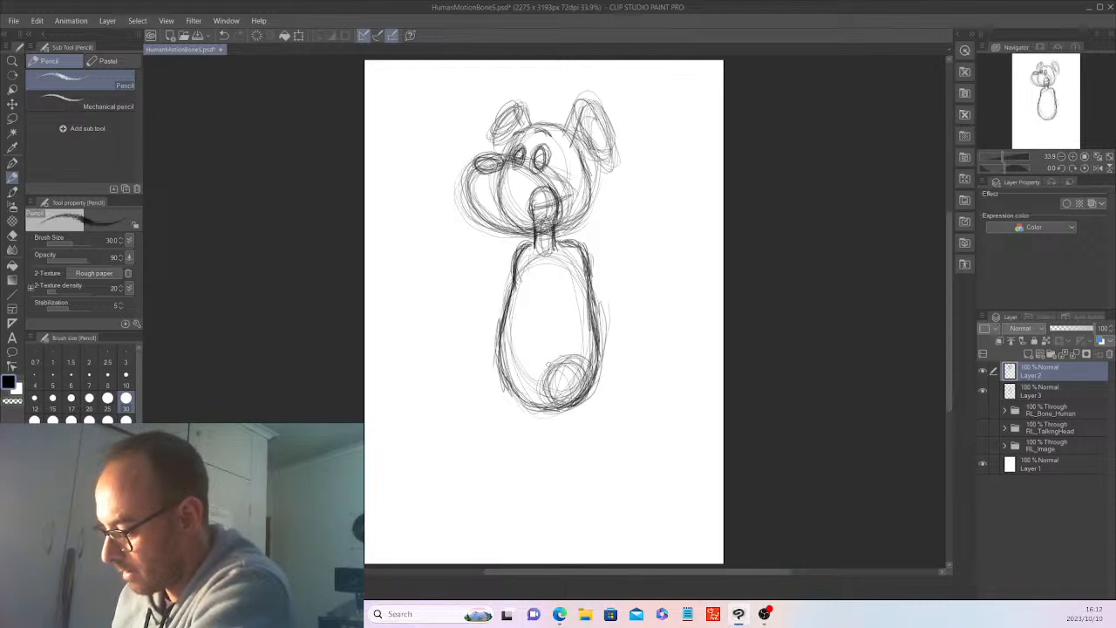
{"action": "mouse_move", "coordinate": [575, 251]}
{"action": "left_mouse_down"}
{"action": "mouse_move", "coordinate": [565, 261]}
{"action": "mouse_move", "coordinate": [584, 267]}
{"action": "left_mouse_up"}
{"action": "mouse_move", "coordinate": [565, 373]}
{"action": "left_mouse_down"}
{"action": "mouse_move", "coordinate": [546, 398]}
{"action": "mouse_move", "coordinate": [583, 389]}
{"action": "mouse_move", "coordinate": [574, 359]}
{"action": "mouse_move", "coordinate": [557, 384]}
{"action": "mouse_move", "coordinate": [579, 375]}
{"action": "left_mouse_up"}
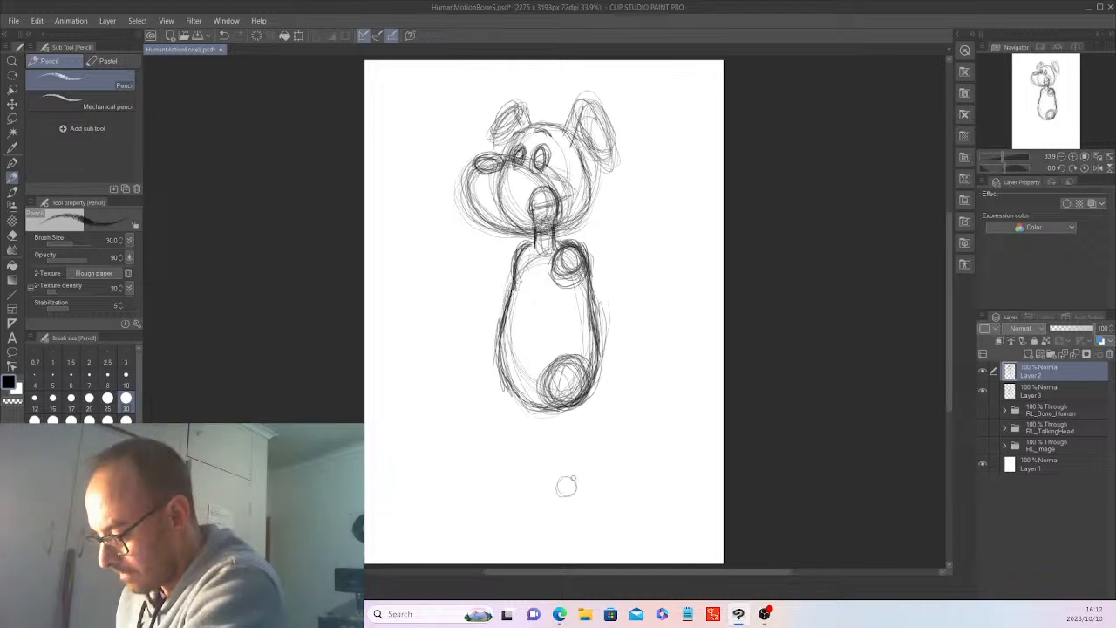
Sketch a small ankle circle below the hip and connect the two with tapering leg lines.
{"action": "mouse_move", "coordinate": [566, 485]}
{"action": "left_mouse_down"}
{"action": "mouse_move", "coordinate": [576, 477]}
{"action": "mouse_move", "coordinate": [568, 488]}
{"action": "left_mouse_up"}
{"action": "left_click_drag", "start_coordinate": [553, 429], "coordinate": [555, 446]}
{"action": "left_click_drag", "start_coordinate": [548, 415], "coordinate": [553, 485]}
{"action": "left_click_drag", "start_coordinate": [586, 388], "coordinate": [582, 483]}
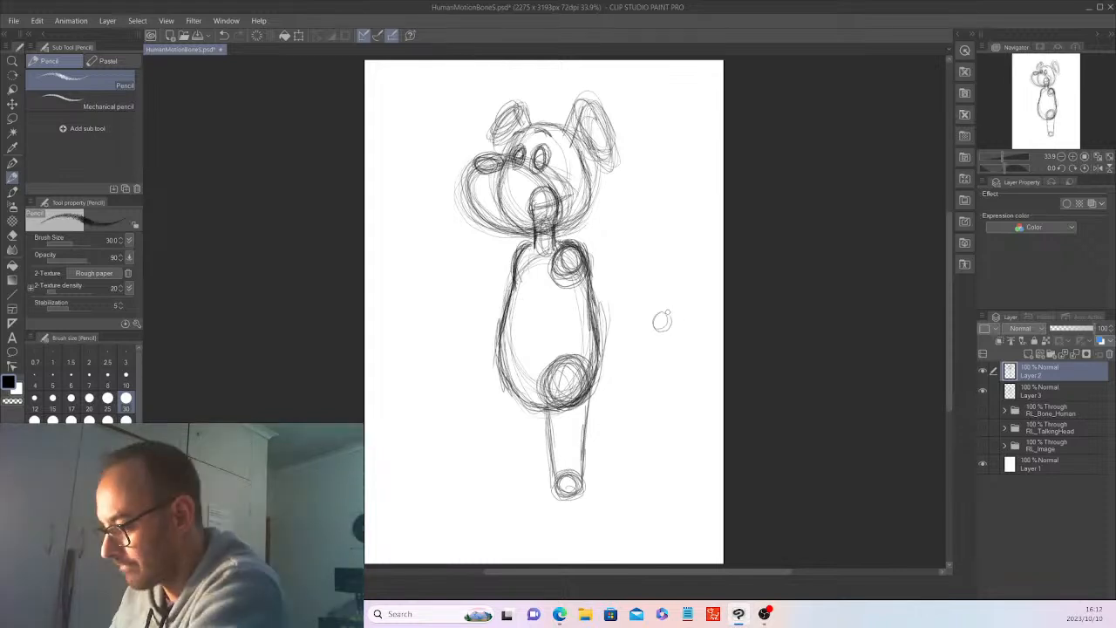
Sketch a small wrist circle out to the right of the torso and connect it to the shoulder with arm lines.
{"action": "left_click_drag", "start_coordinate": [668, 312], "coordinate": [654, 316]}
{"action": "left_click_drag", "start_coordinate": [589, 299], "coordinate": [651, 332]}
{"action": "left_click_drag", "start_coordinate": [593, 302], "coordinate": [649, 335]}
{"action": "left_click_drag", "start_coordinate": [565, 286], "coordinate": [635, 326]}
{"action": "left_click_drag", "start_coordinate": [591, 257], "coordinate": [654, 310]}
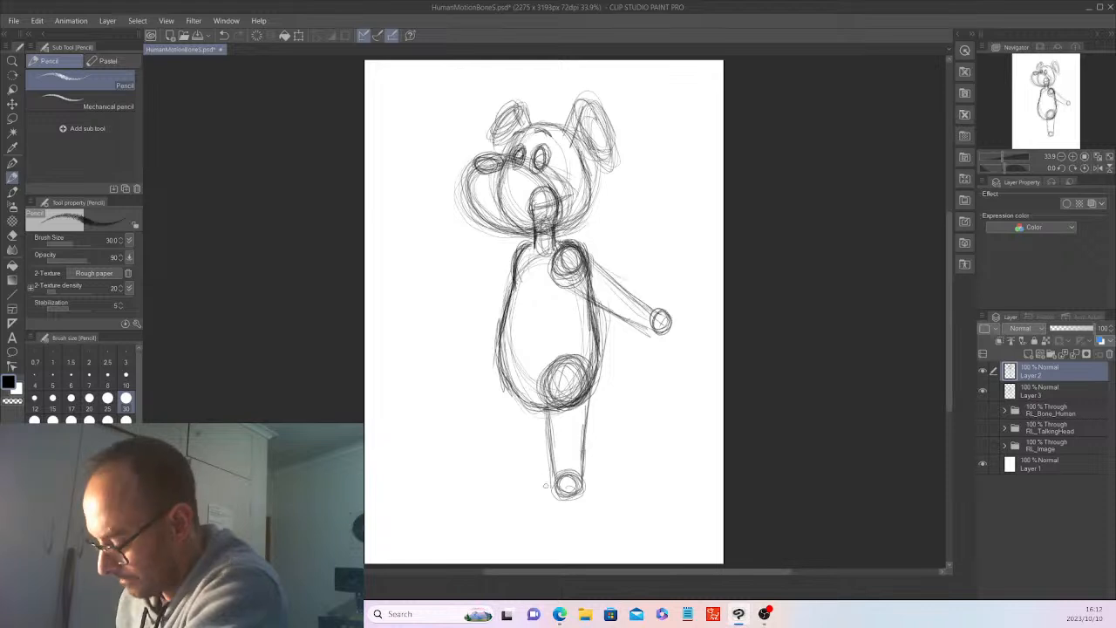
Sketch a flat oval foot extending left from the ankle and a round hand below the wrist.
{"action": "mouse_move", "coordinate": [504, 500]}
{"action": "left_mouse_down"}
{"action": "mouse_move", "coordinate": [526, 518]}
{"action": "mouse_move", "coordinate": [567, 518]}
{"action": "mouse_move", "coordinate": [583, 493]}
{"action": "mouse_move", "coordinate": [581, 522]}
{"action": "mouse_move", "coordinate": [530, 490]}
{"action": "mouse_move", "coordinate": [532, 502]}
{"action": "left_mouse_up"}
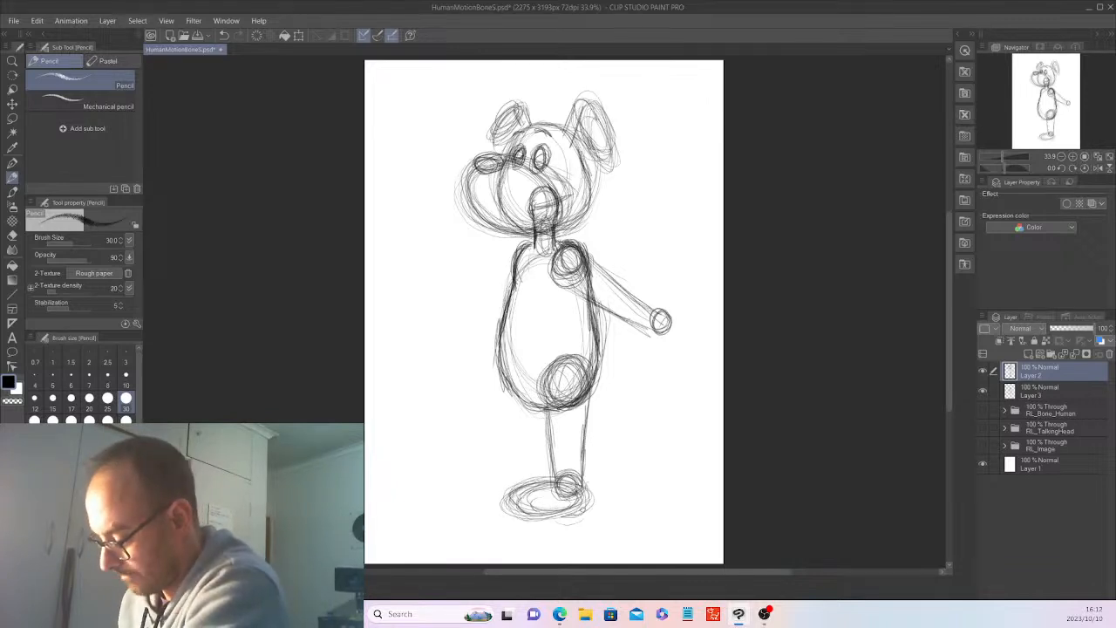
{"action": "mouse_move", "coordinate": [677, 316]}
{"action": "left_mouse_down"}
{"action": "mouse_move", "coordinate": [656, 352]}
{"action": "mouse_move", "coordinate": [701, 339]}
{"action": "mouse_move", "coordinate": [670, 356]}
{"action": "left_mouse_up"}
{"action": "mouse_move", "coordinate": [530, 478]}
{"action": "left_mouse_down"}
{"action": "mouse_move", "coordinate": [488, 515]}
{"action": "mouse_move", "coordinate": [550, 488]}
{"action": "left_mouse_up"}
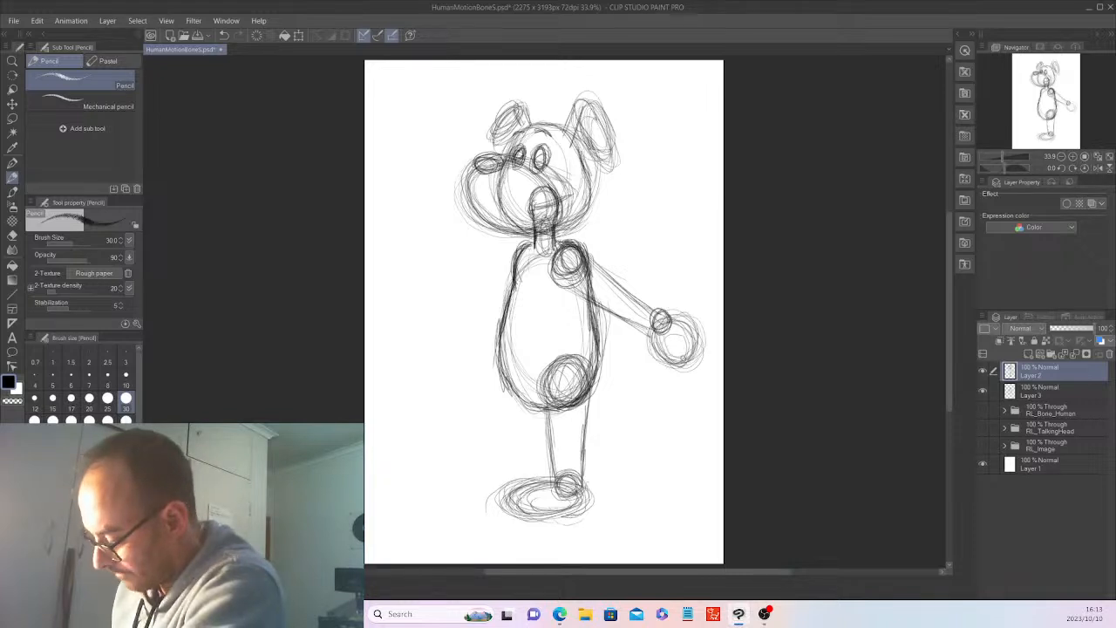
{"action": "mouse_move", "coordinate": [571, 491]}
{"action": "left_mouse_down"}
{"action": "mouse_move", "coordinate": [525, 490]}
{"action": "mouse_move", "coordinate": [525, 509]}
{"action": "left_mouse_up"}
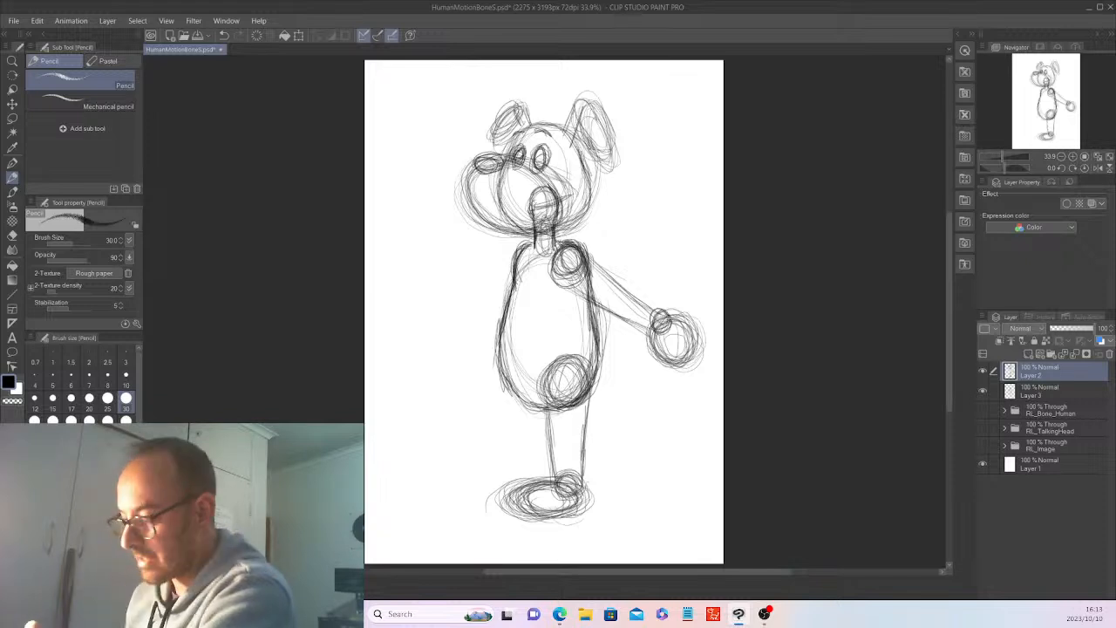
Lightly sketch a second hip circle and far leg on the left, reinforce the wrist circle, and scribble on the far leg.
{"action": "mouse_move", "coordinate": [523, 356]}
{"action": "left_mouse_down"}
{"action": "mouse_move", "coordinate": [545, 357]}
{"action": "mouse_move", "coordinate": [515, 367]}
{"action": "mouse_move", "coordinate": [546, 364]}
{"action": "left_mouse_up"}
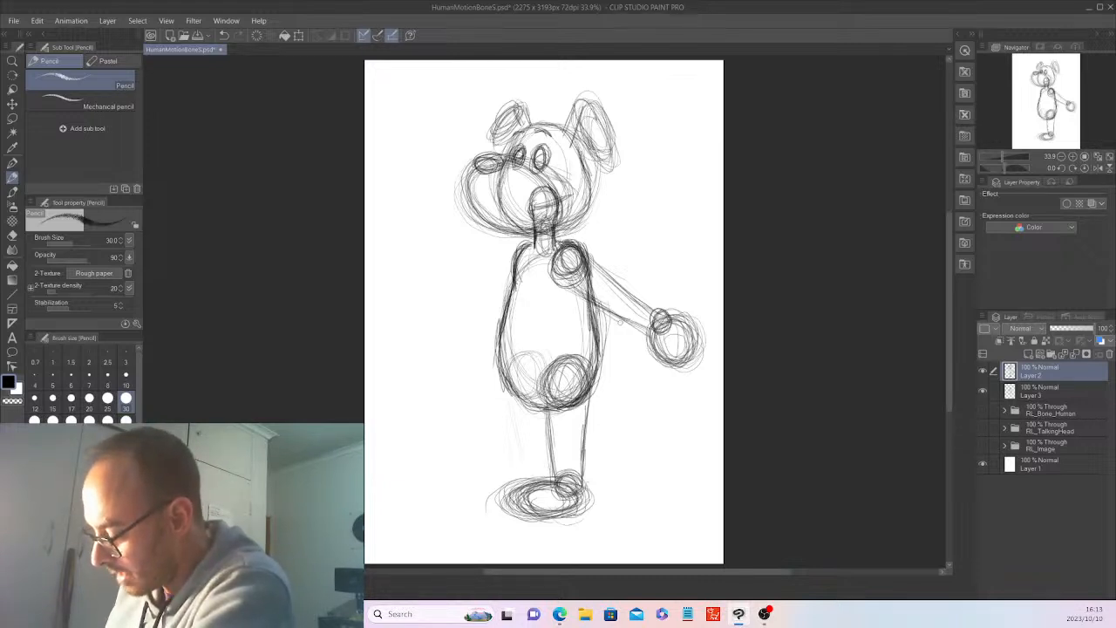
{"action": "mouse_move", "coordinate": [651, 317]}
{"action": "left_mouse_down"}
{"action": "mouse_move", "coordinate": [661, 327]}
{"action": "mouse_move", "coordinate": [664, 315]}
{"action": "mouse_move", "coordinate": [651, 325]}
{"action": "mouse_move", "coordinate": [660, 330]}
{"action": "left_mouse_up"}
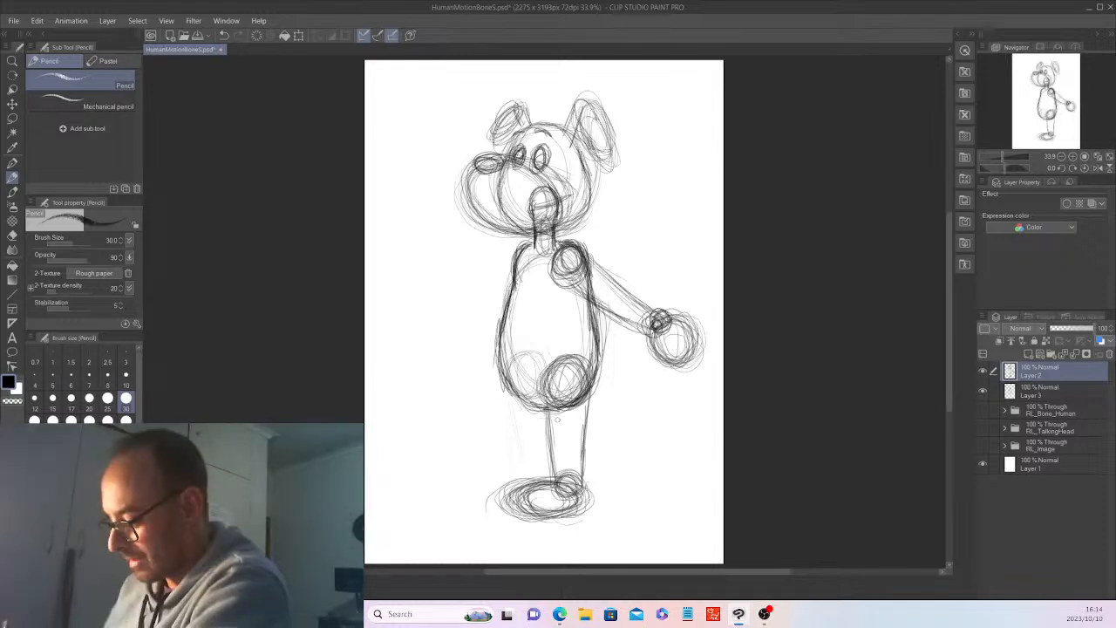
{"action": "key", "text": "x"}
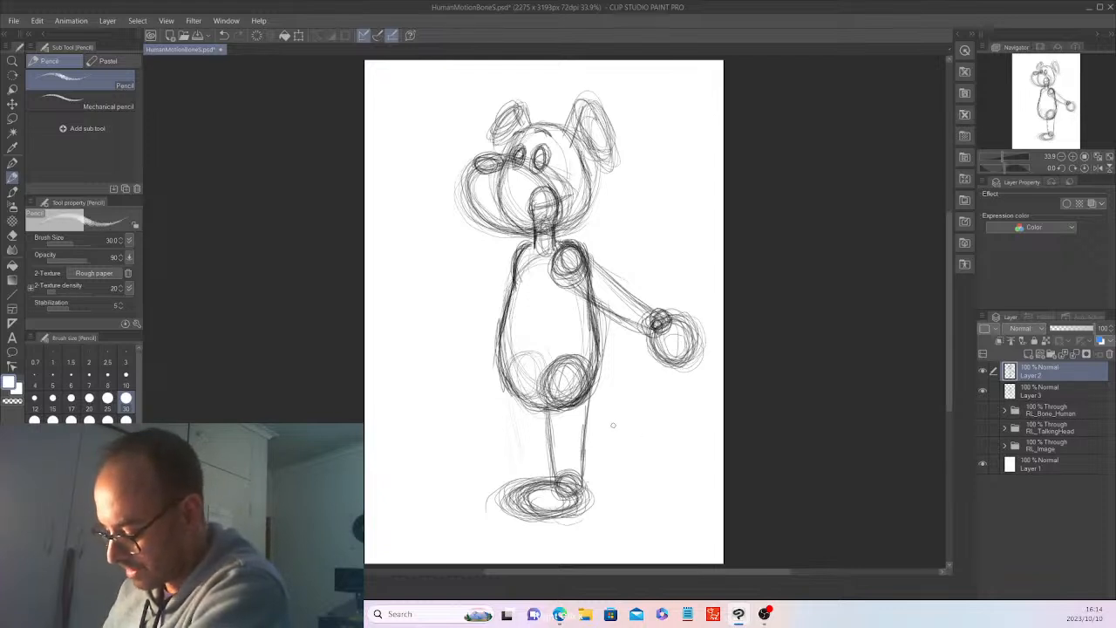
{"action": "key", "text": "x"}
{"action": "left_click_drag", "start_coordinate": [512, 440], "coordinate": [525, 453]}
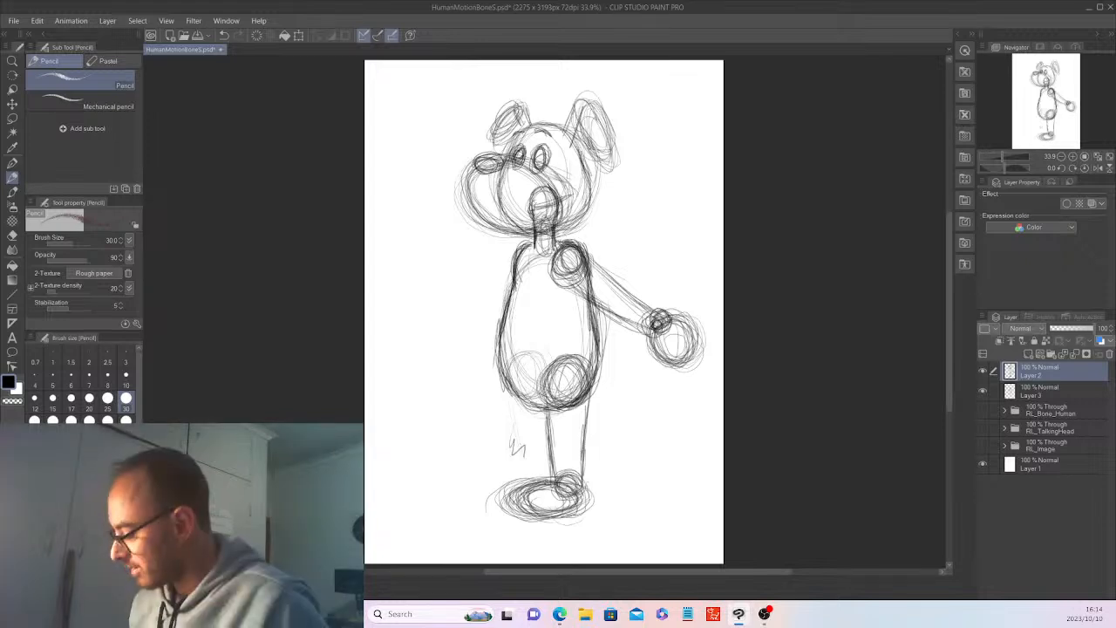
Hide Layer 3 and lower Layer 2's opacity to 26%.
{"action": "left_click", "coordinate": [990, 376]}
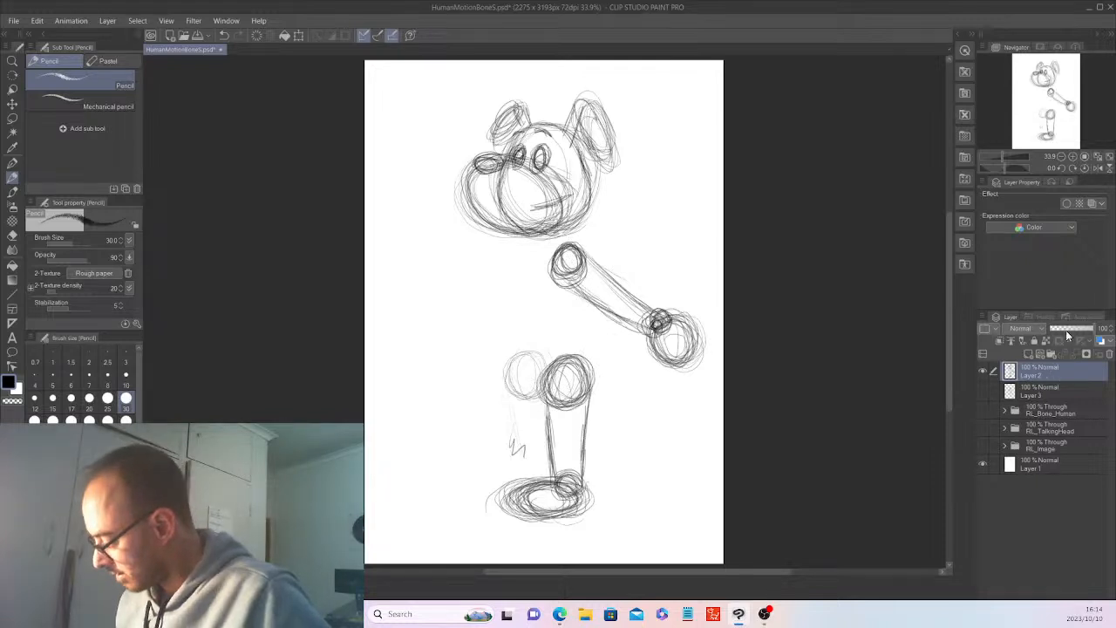
{"action": "left_click_drag", "start_coordinate": [1067, 336], "coordinate": [1056, 335]}
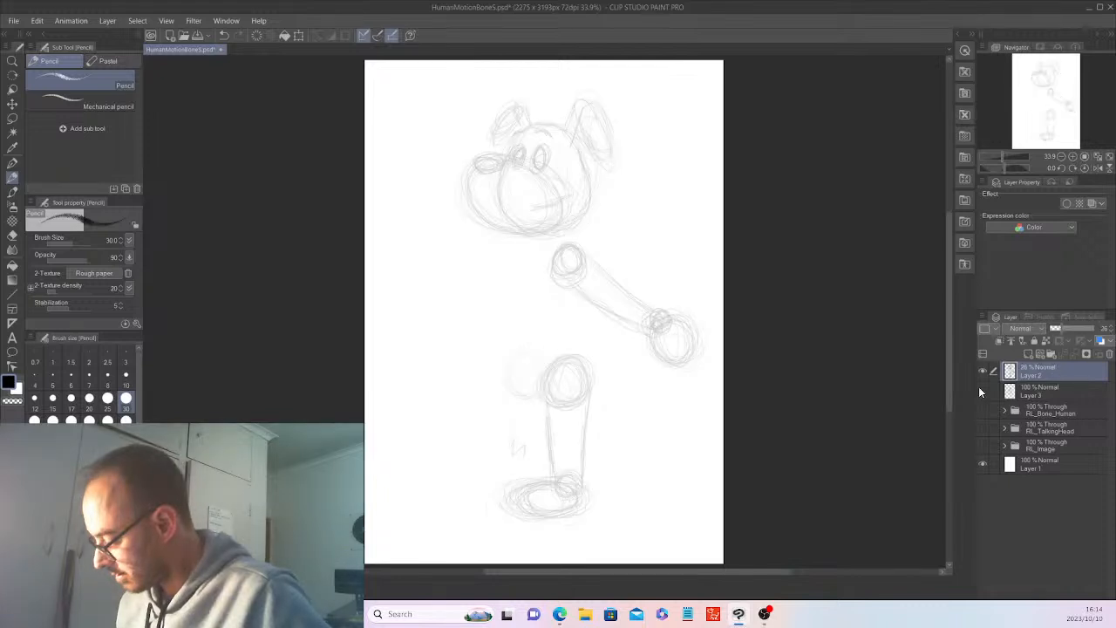
{"action": "left_click", "coordinate": [981, 391]}
{"action": "left_click", "coordinate": [982, 391]}
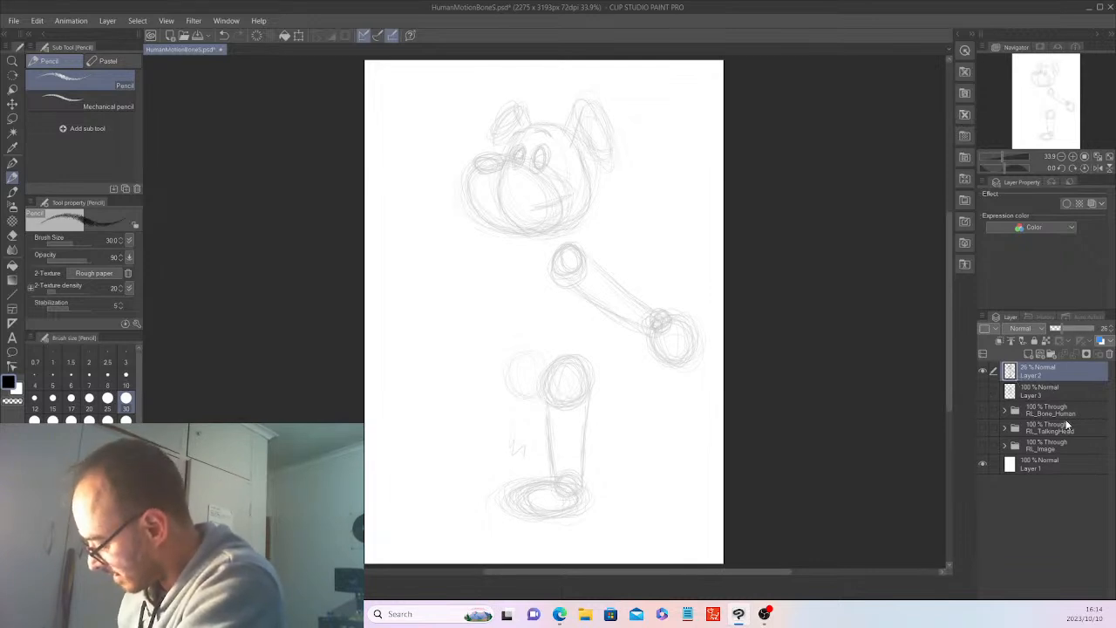
Show the RL_TalkingHead folder and expand it and its Center subfolder.
{"action": "left_click", "coordinate": [1007, 429]}
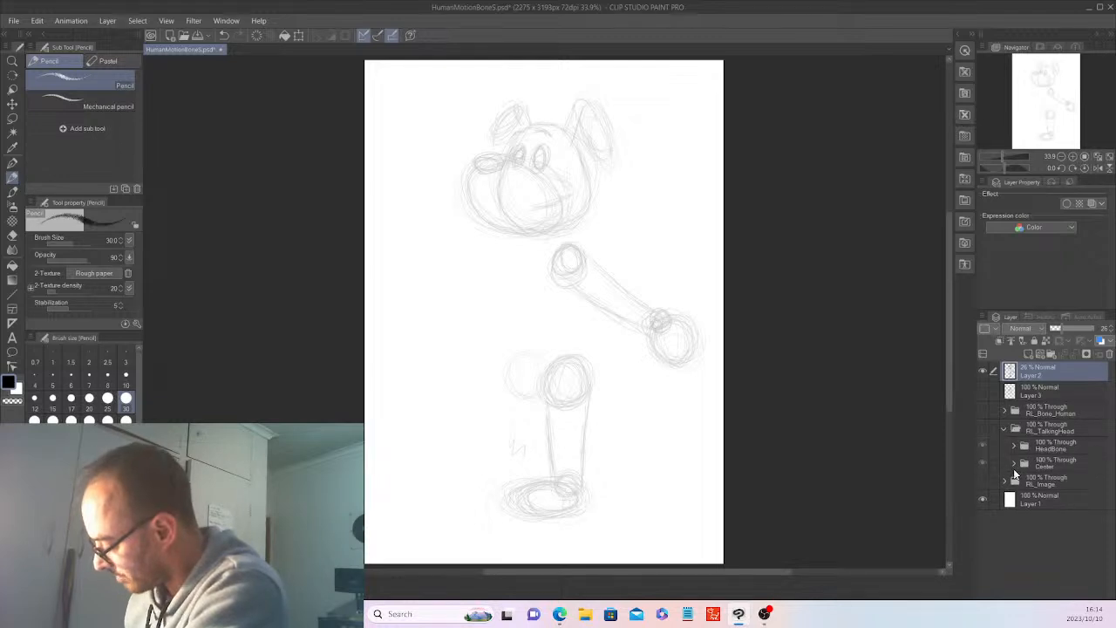
{"action": "left_click", "coordinate": [984, 427]}
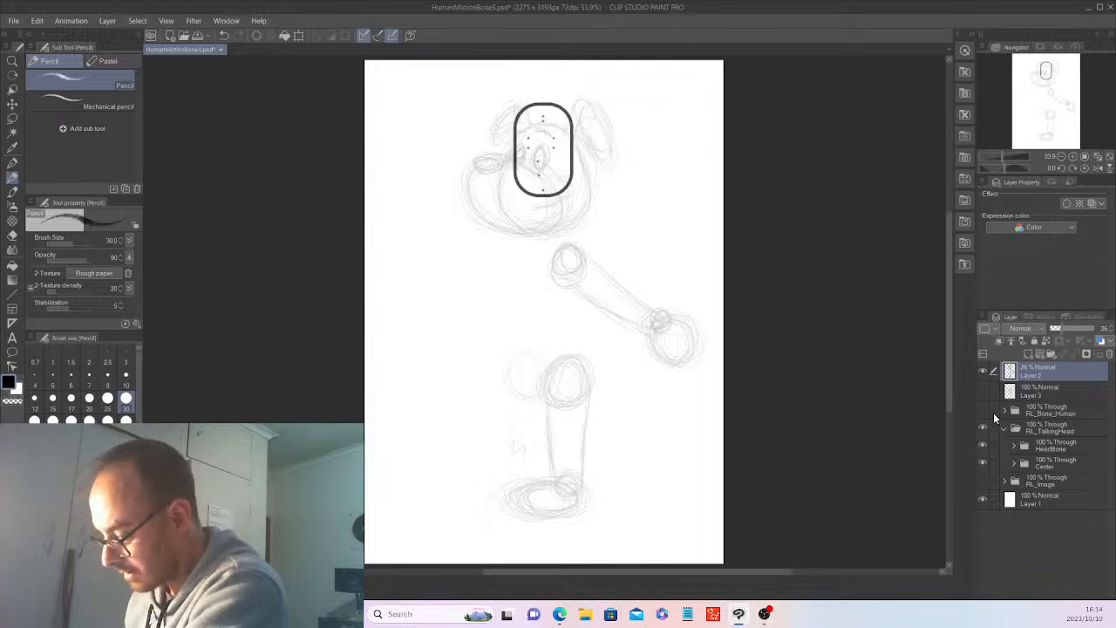
{"action": "left_click", "coordinate": [1014, 463]}
{"action": "left_click_drag", "start_coordinate": [1112, 484], "coordinate": [1111, 485]}
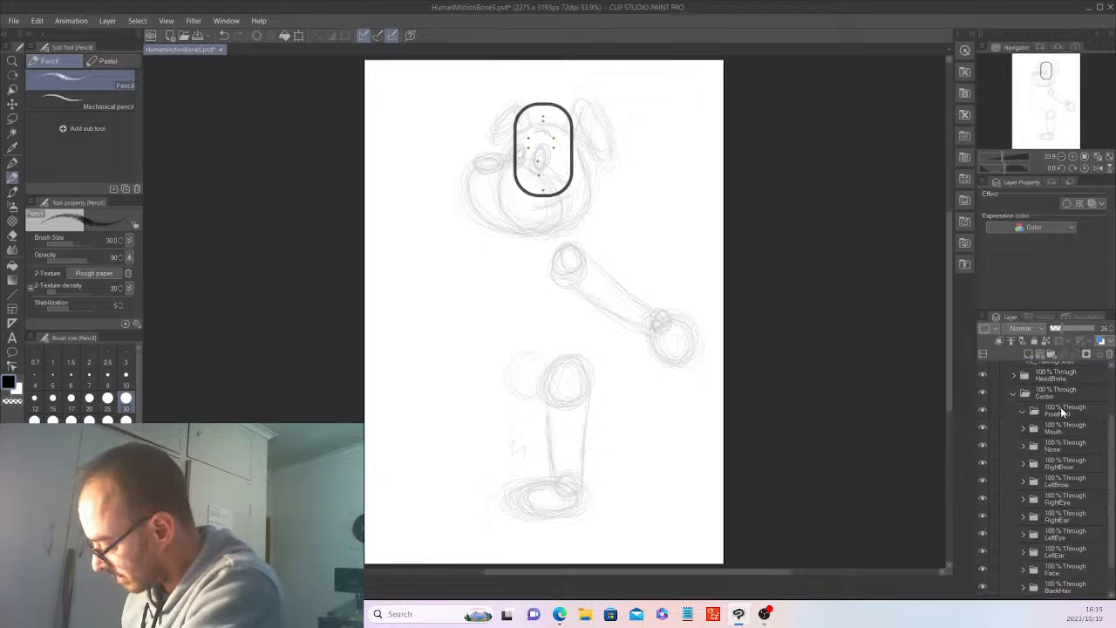
Expand the Face folder and its NSFace subfolder among the Center face parts, and clear the artwork on the NSFace layer.
{"action": "left_click", "coordinate": [1023, 410]}
{"action": "left_click", "coordinate": [1022, 428]}
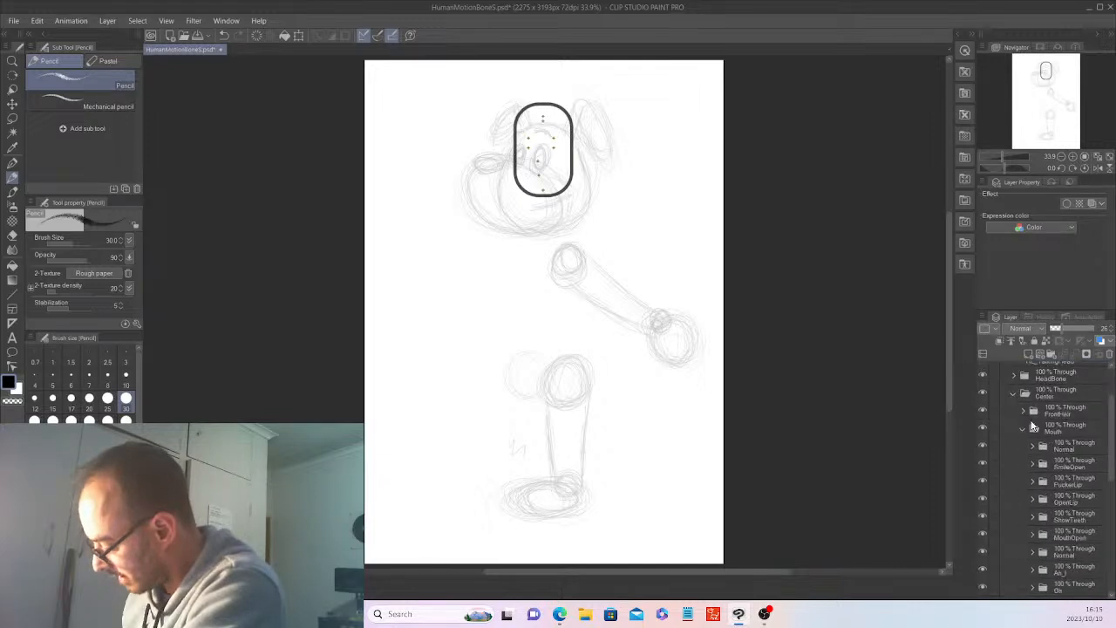
{"action": "left_click", "coordinate": [1022, 428]}
{"action": "left_click", "coordinate": [1023, 446]}
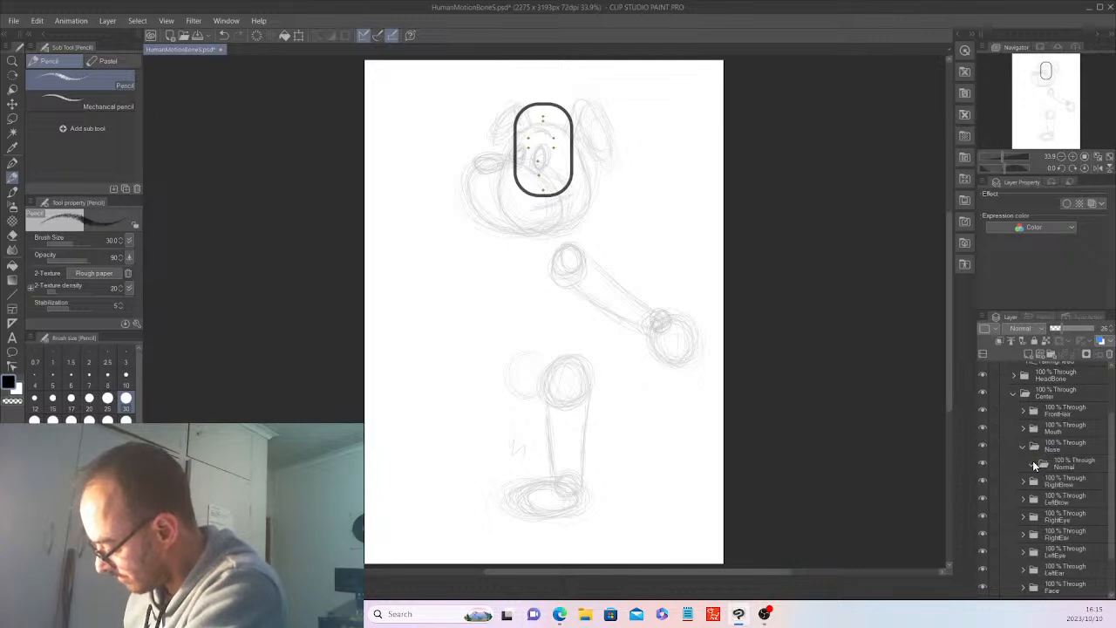
{"action": "left_click", "coordinate": [1021, 445]}
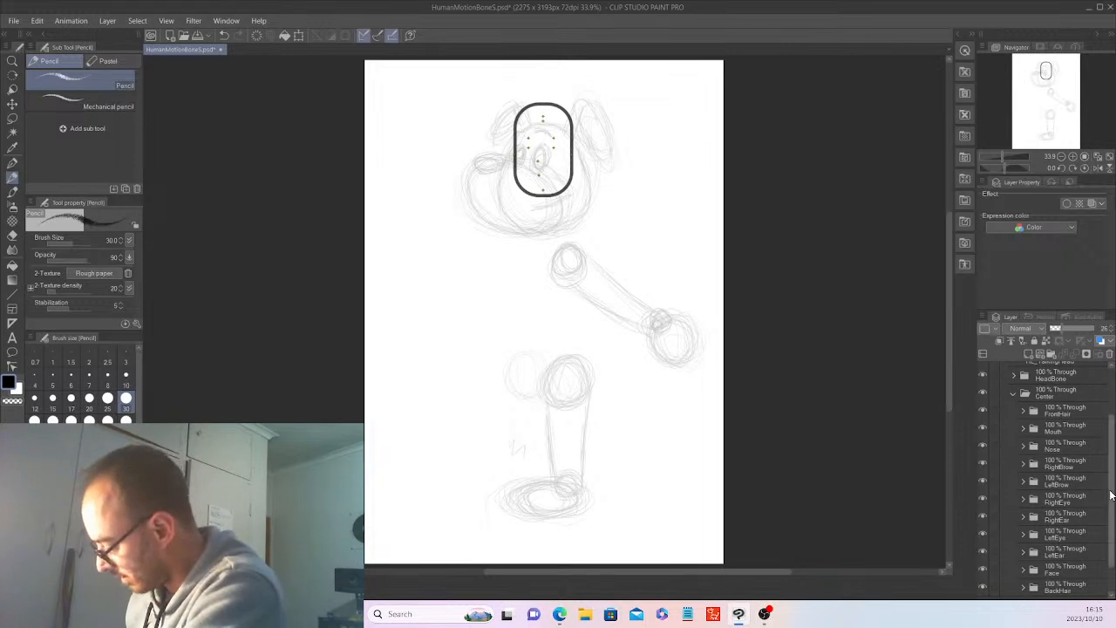
{"action": "scroll", "coordinate": [1029, 552], "scroll_direction": "down", "scroll_amount": 2}
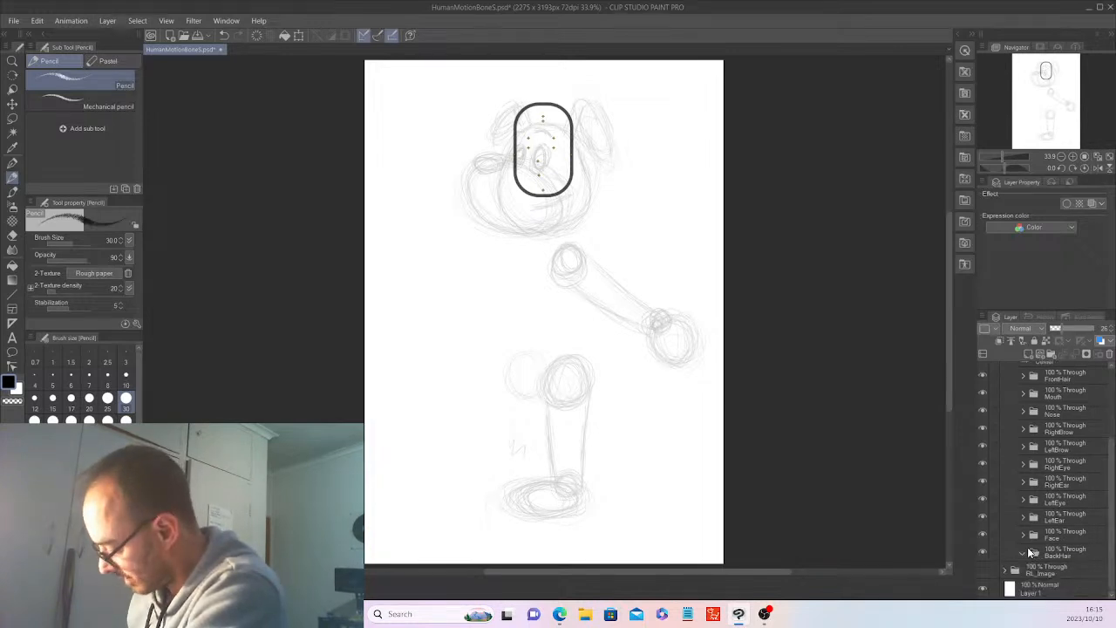
{"action": "left_click", "coordinate": [1027, 549]}
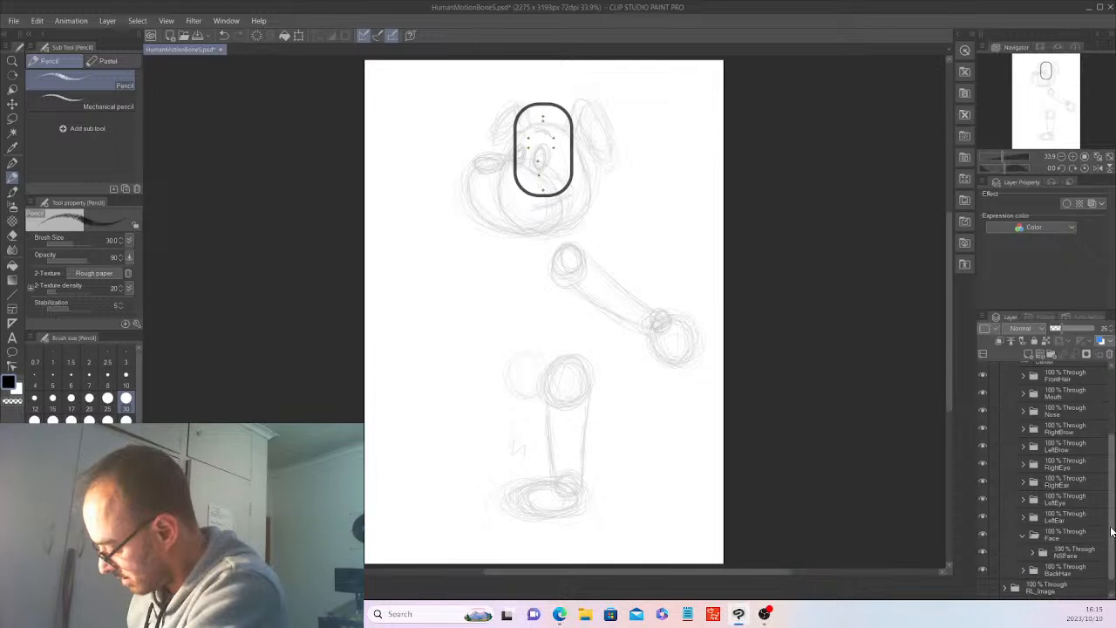
{"action": "scroll", "coordinate": [1108, 534], "scroll_direction": "down", "scroll_amount": 1}
{"action": "left_click", "coordinate": [1033, 534]}
{"action": "left_click", "coordinate": [1073, 552]}
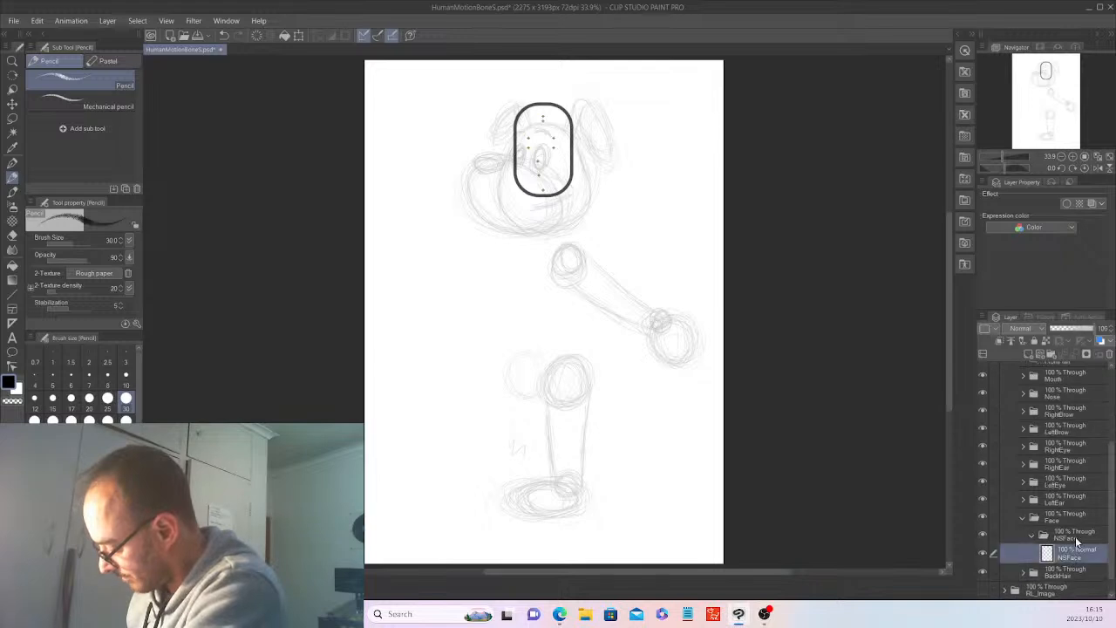
{"action": "left_click", "coordinate": [258, 35]}
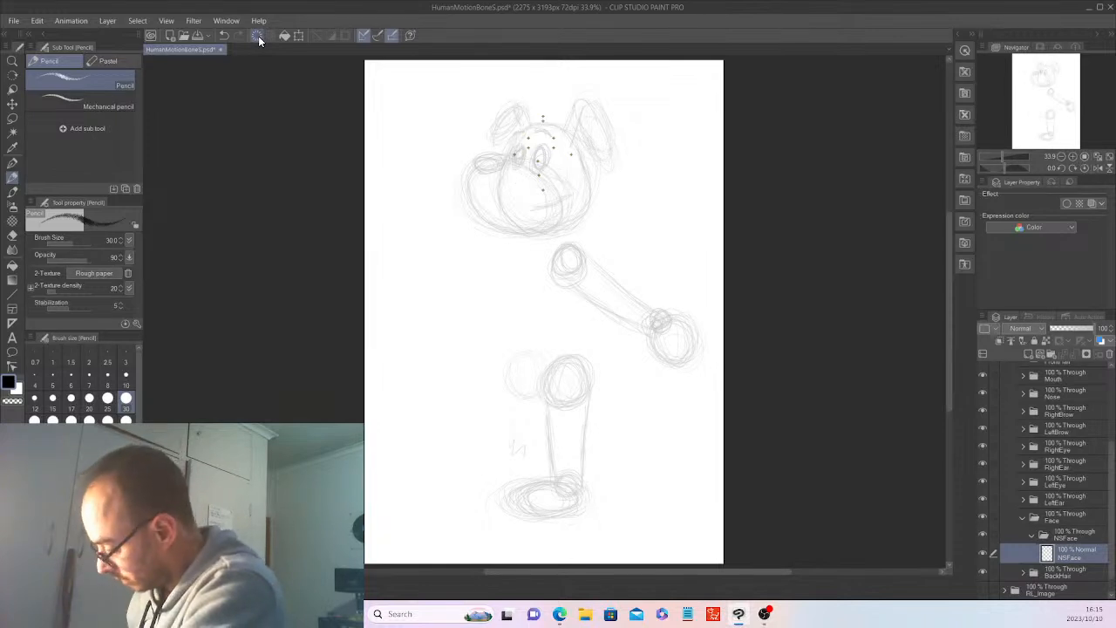
Hide the HeadBone folder inside RL_TalkingHead.
{"action": "scroll", "coordinate": [1111, 434], "scroll_direction": "up", "scroll_amount": 3}
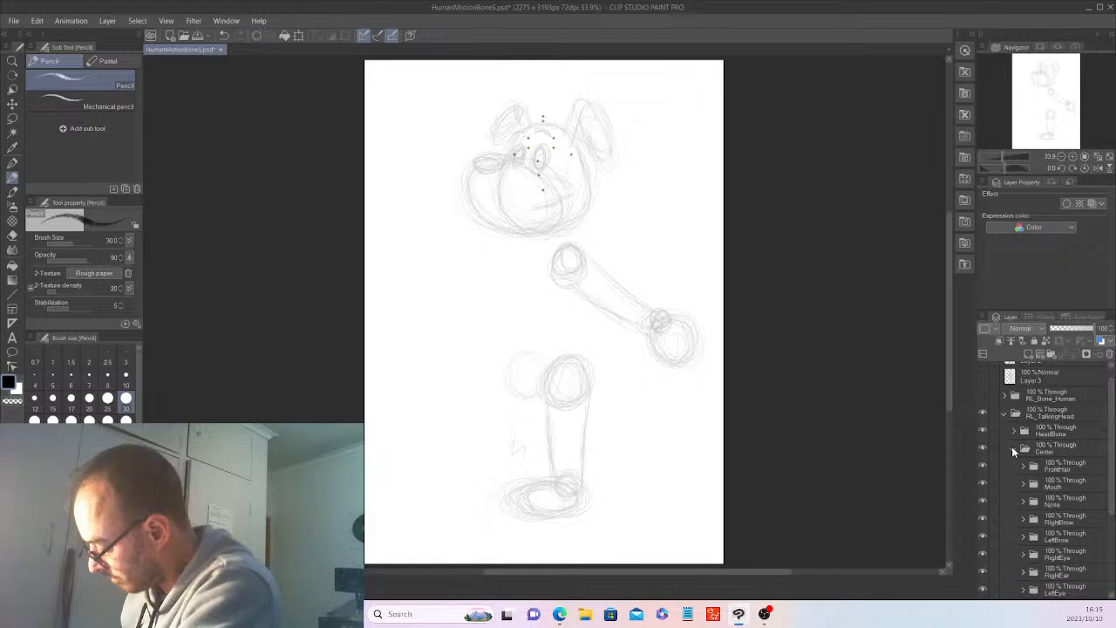
{"action": "left_click", "coordinate": [983, 429]}
{"action": "scroll", "coordinate": [1113, 519], "scroll_direction": "down", "scroll_amount": 3}
{"action": "scroll", "coordinate": [1112, 519], "scroll_direction": "down", "scroll_amount": 2}
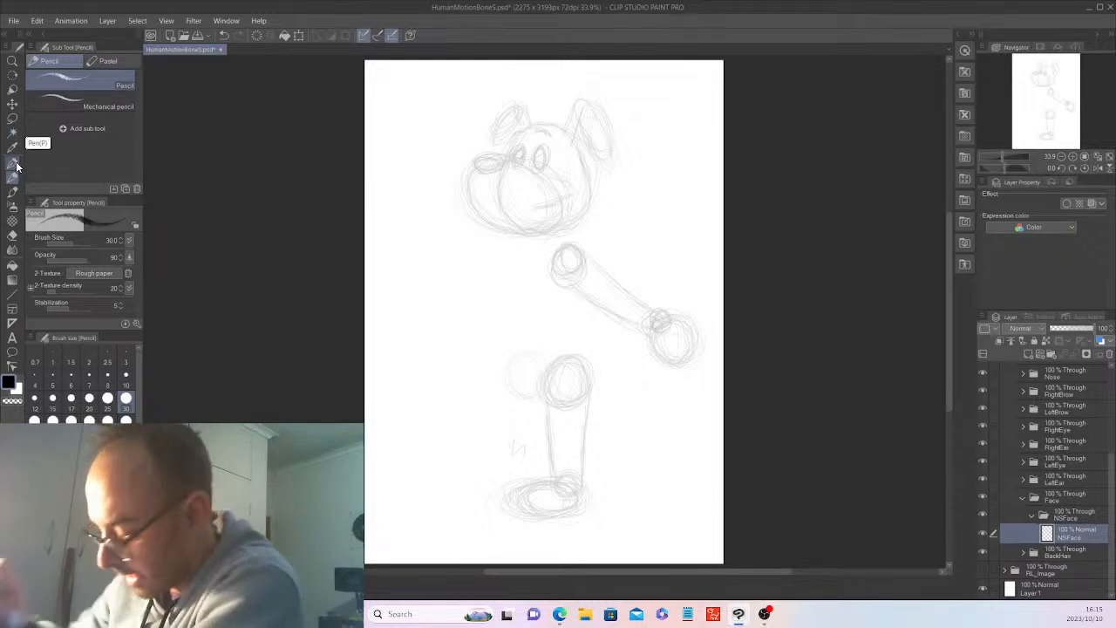
Replace the raster NSFace layer in the NSFace subfolder with a new vector layer named NSFace.
{"action": "left_click", "coordinate": [1039, 354]}
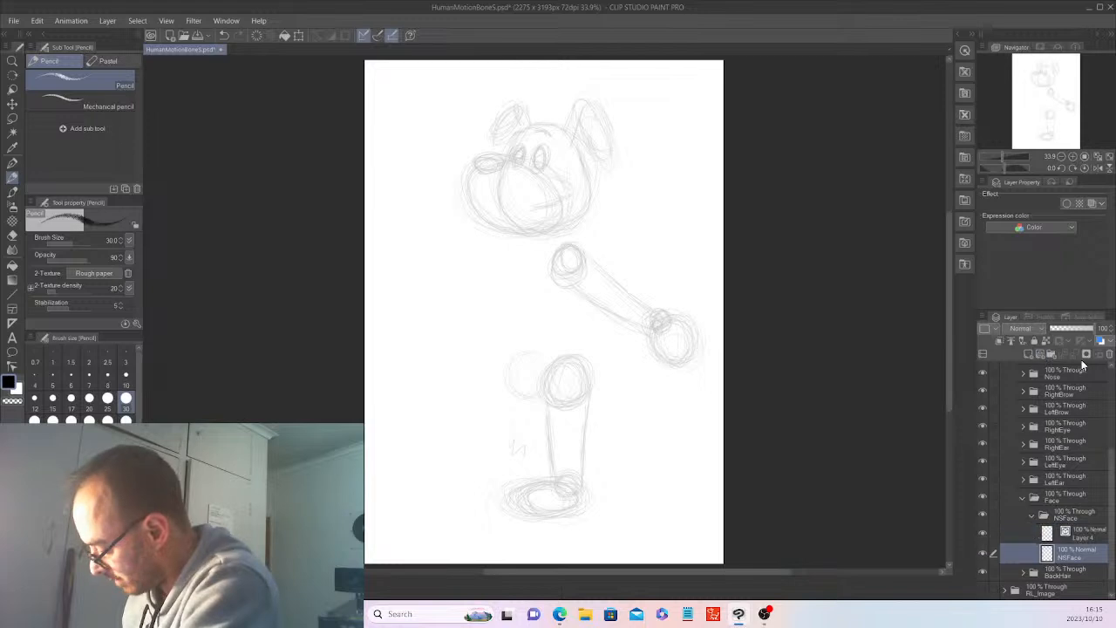
{"action": "double_click", "coordinate": [1070, 557]}
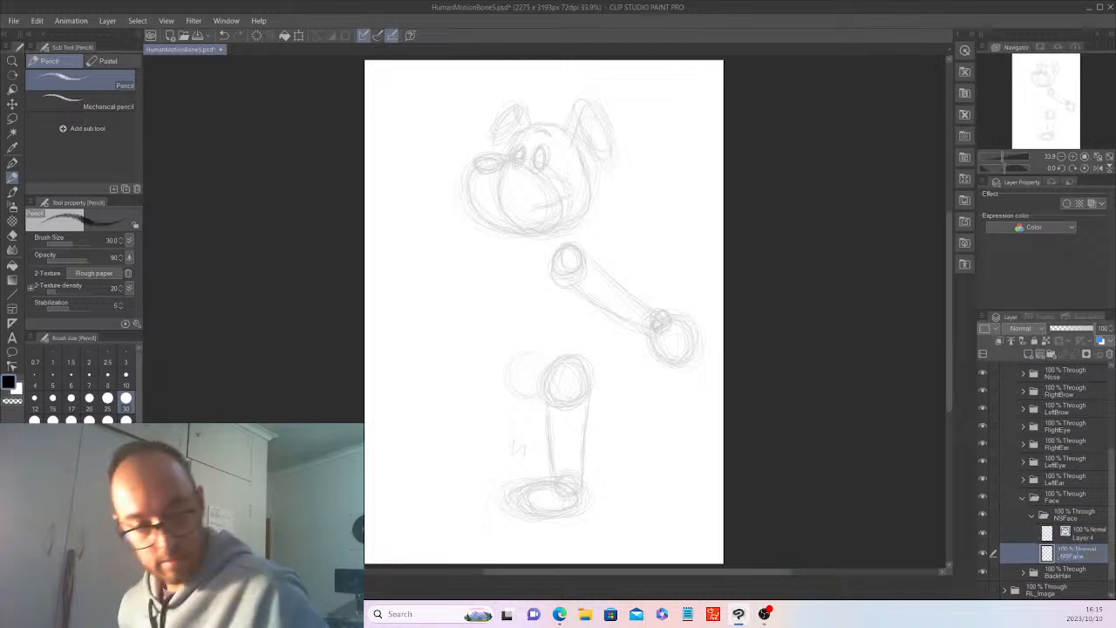
{"action": "left_click_drag", "start_coordinate": [1071, 556], "coordinate": [1086, 535]}
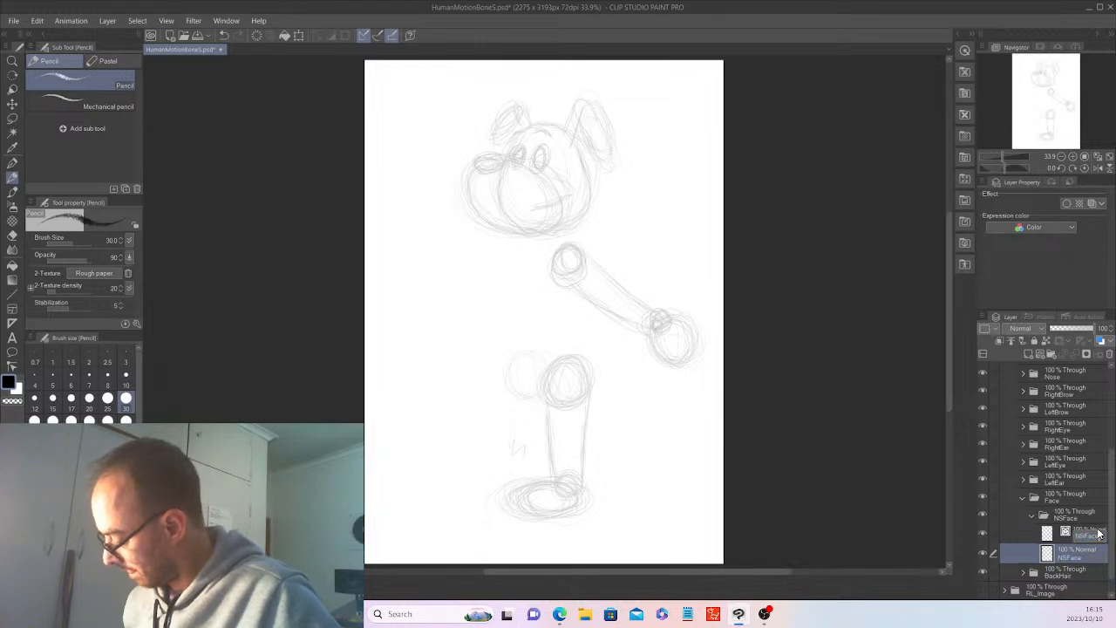
{"action": "key", "text": "Return"}
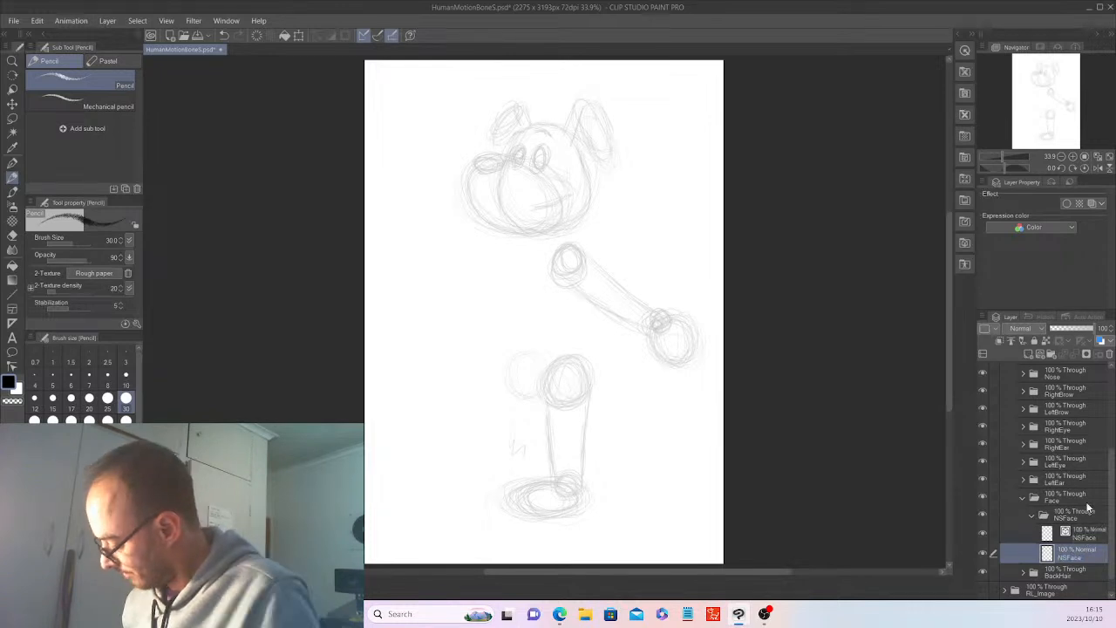
{"action": "left_click", "coordinate": [1109, 355]}
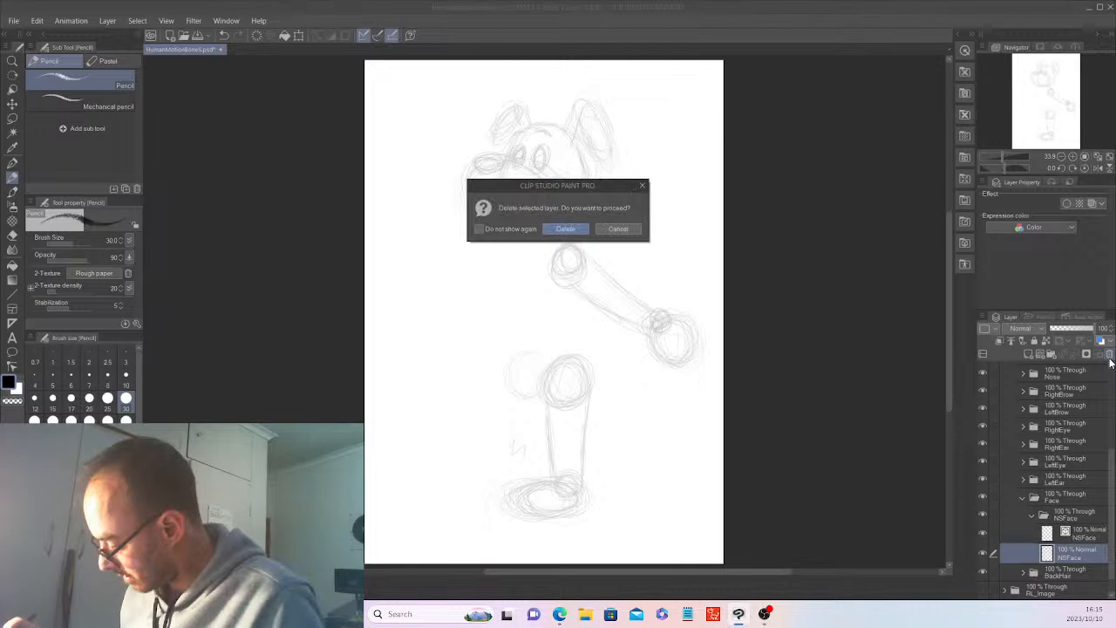
{"action": "key", "text": "Return"}
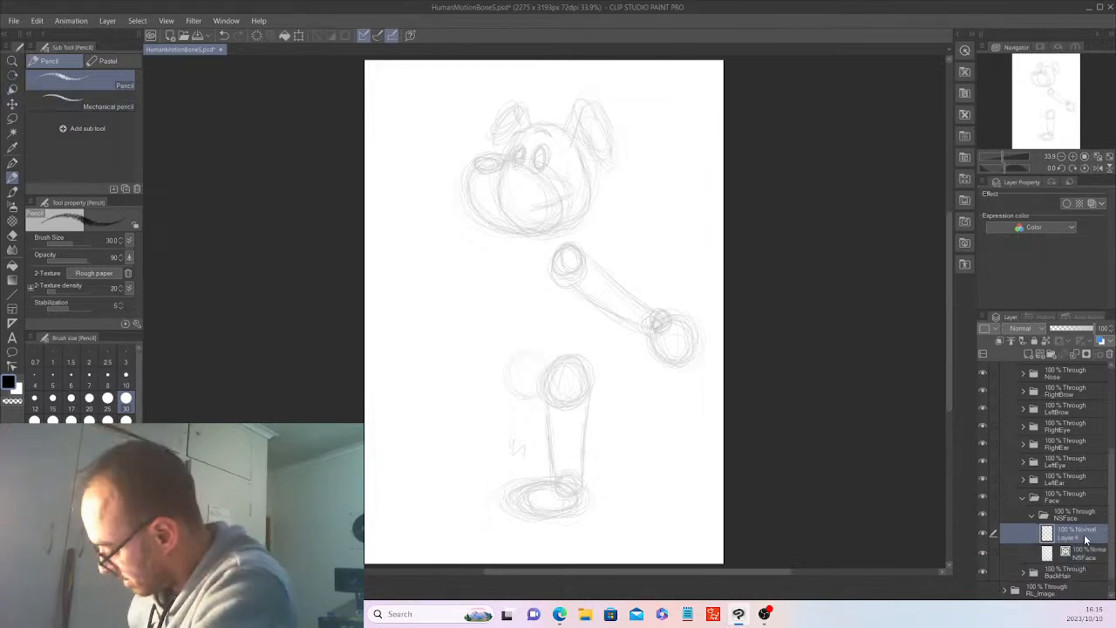
Delete the vector NSFace layer and rename the raster Layer 4 as NSFace.
{"action": "left_click", "coordinate": [1095, 547]}
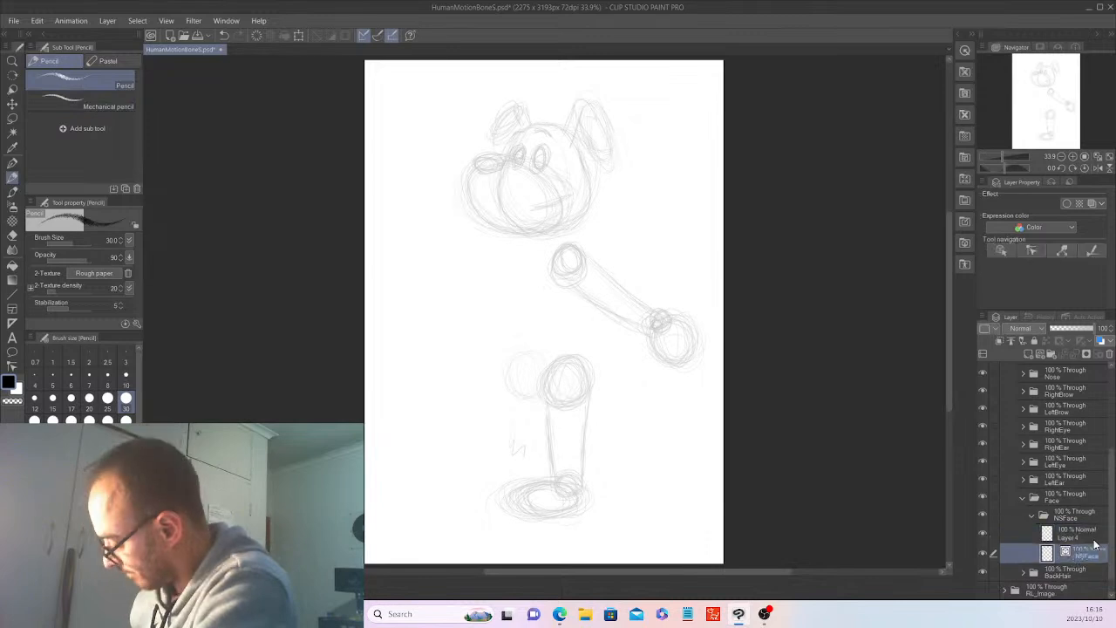
{"action": "left_click", "coordinate": [1109, 355]}
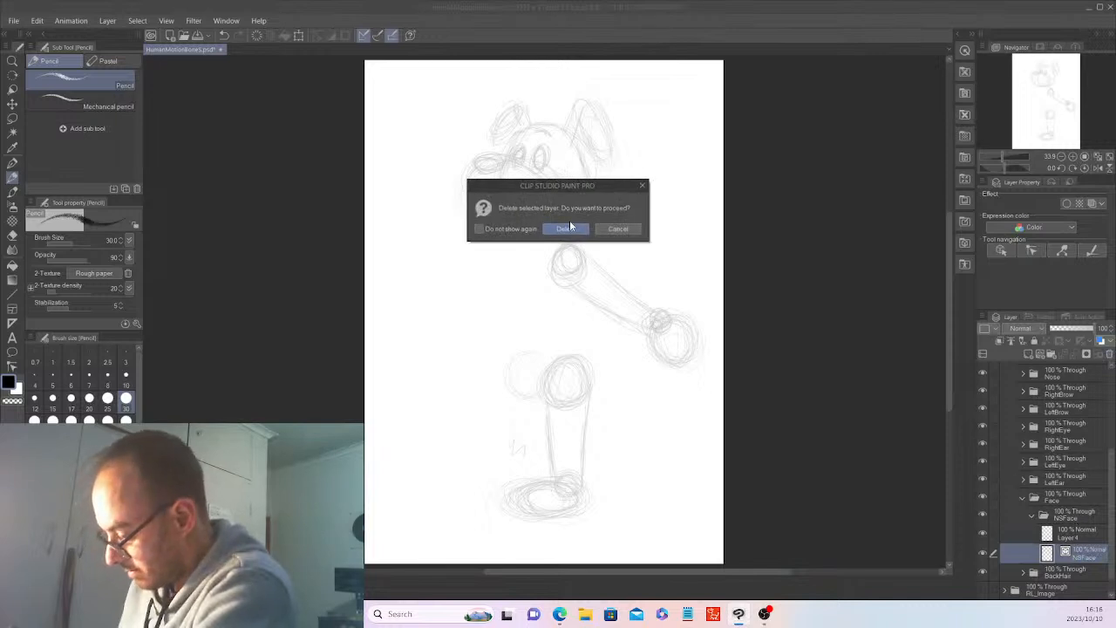
{"action": "key", "text": "Return"}
{"action": "double_click", "coordinate": [1077, 539]}
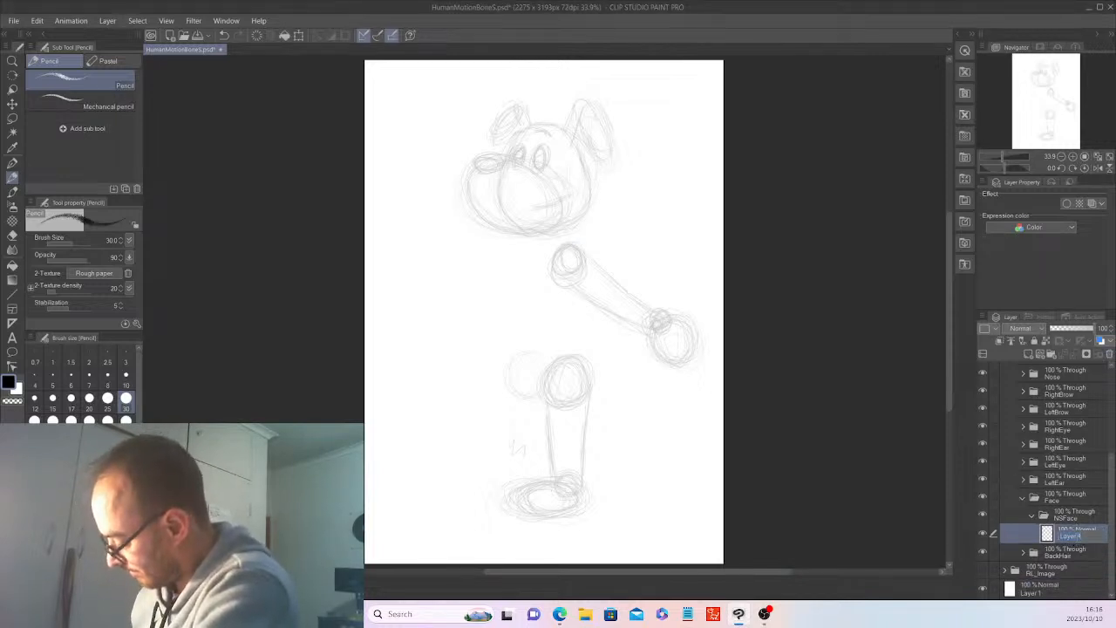
{"action": "type", "text": "NSFace"}
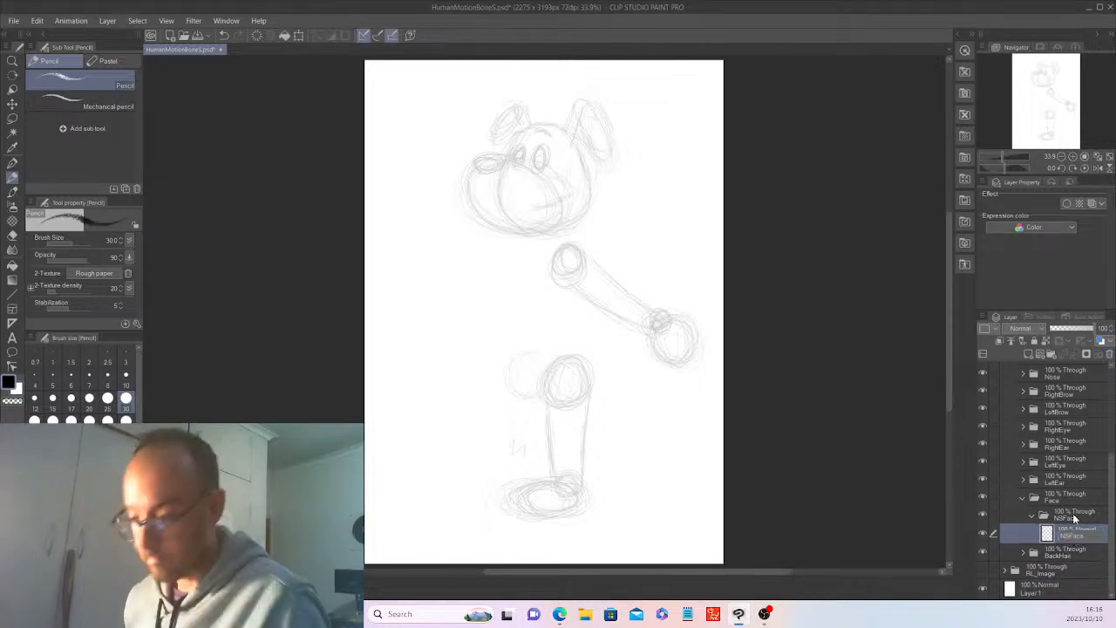
{"action": "key", "text": "Return"}
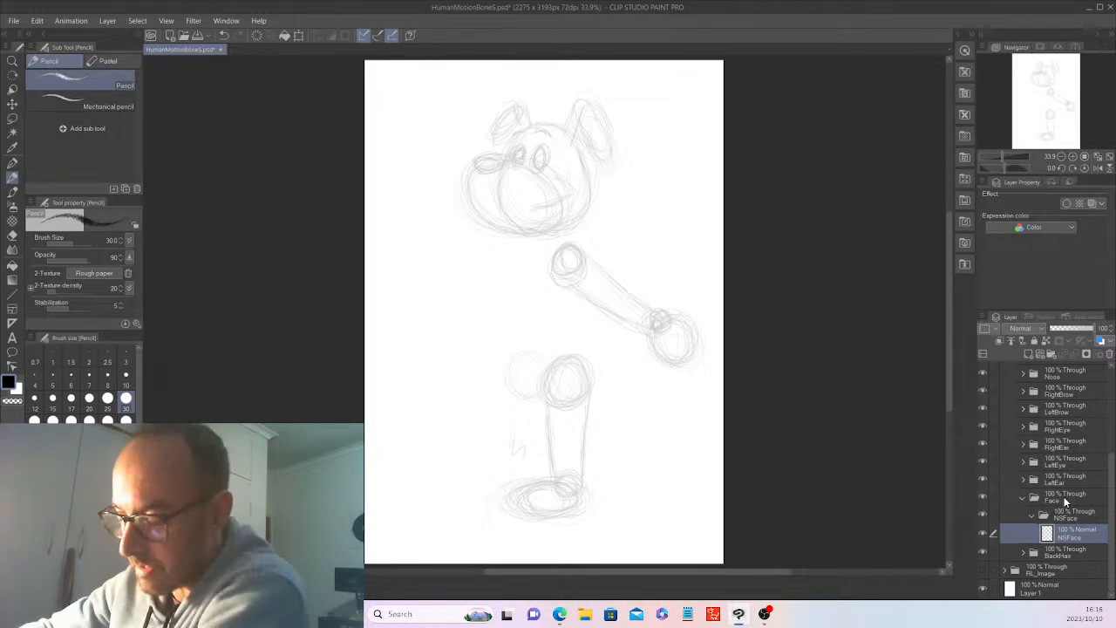
Switch to the G-pen and make white the drawing colour.
{"action": "left_click", "coordinate": [12, 165]}
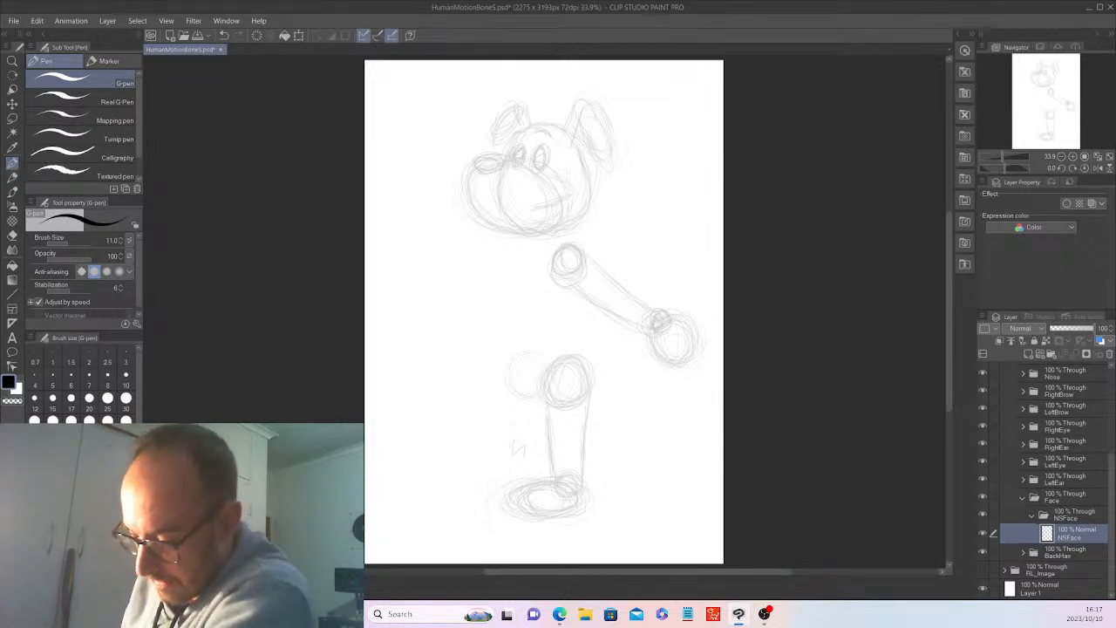
{"action": "key", "text": "x"}
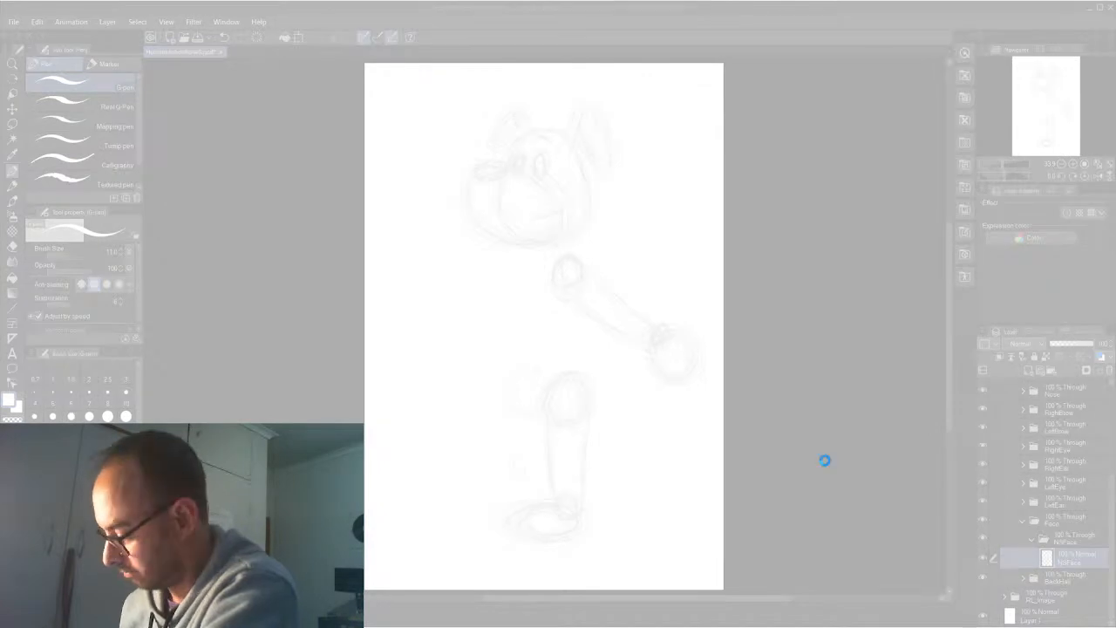
{"action": "left_click", "coordinate": [237, 292]}
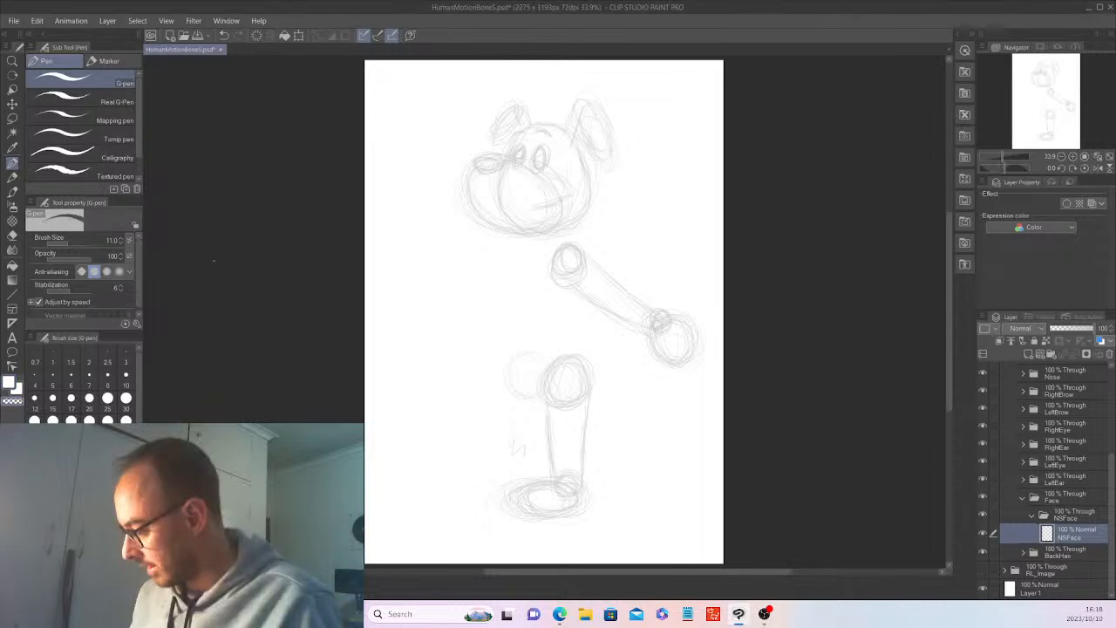
Fill the background Layer 1 with a medium grey and reselect the NSFace layer.
{"action": "left_click", "coordinate": [1058, 589]}
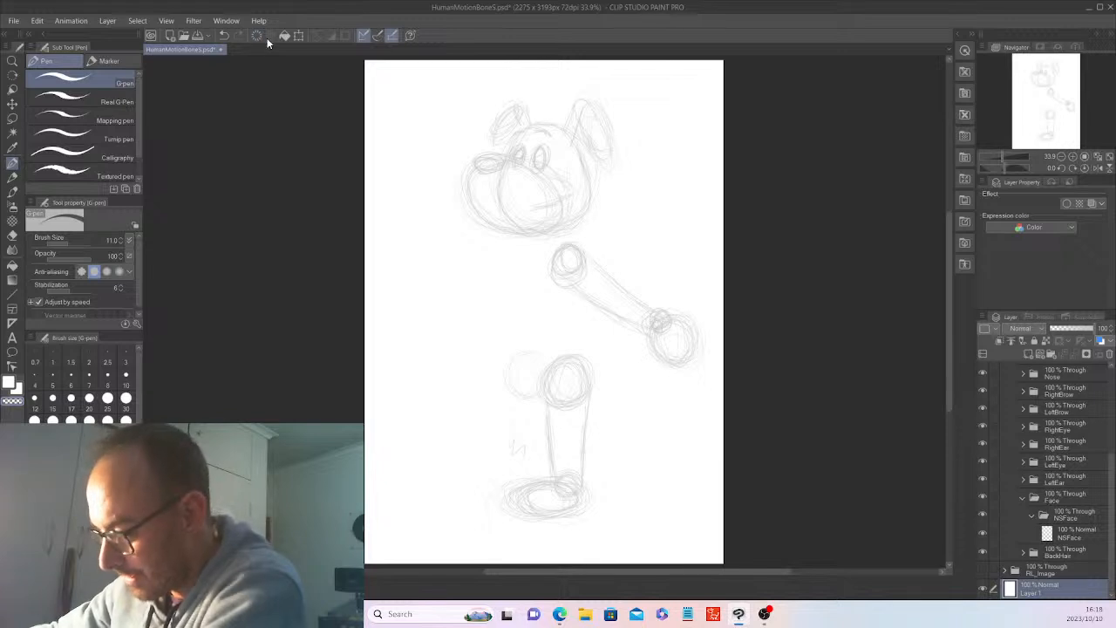
{"action": "left_click", "coordinate": [86, 523]}
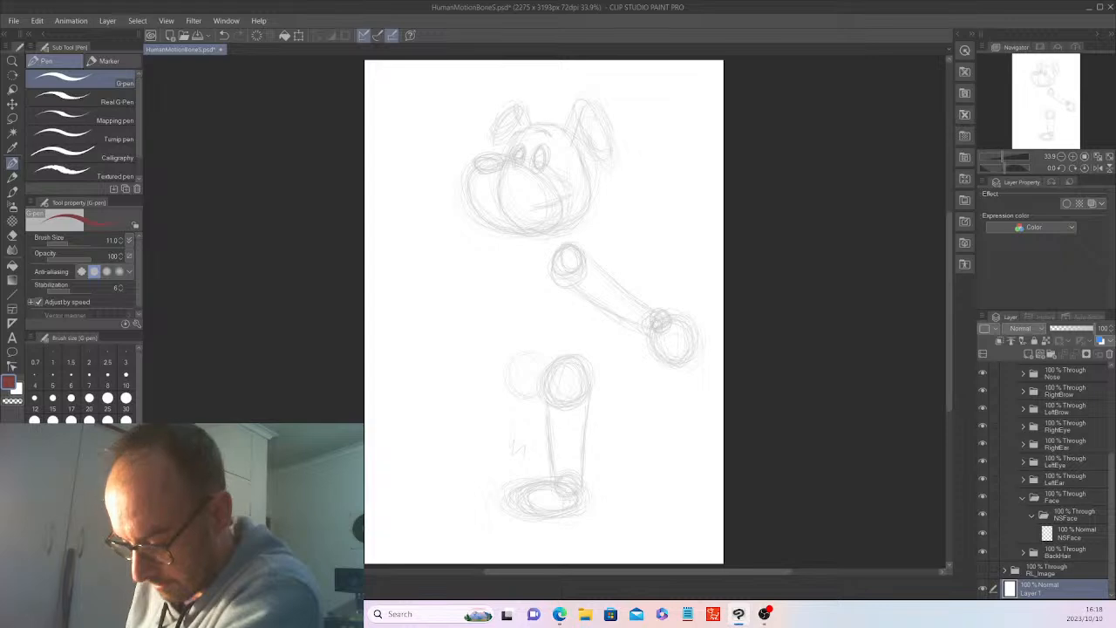
{"action": "left_click", "coordinate": [85, 523]}
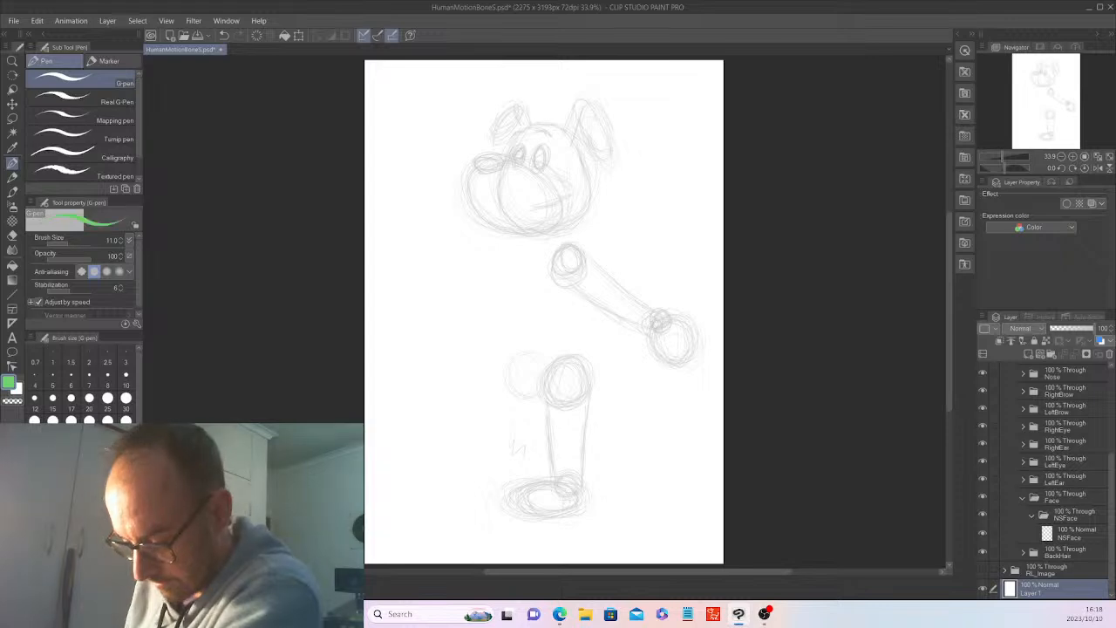
{"action": "left_click", "coordinate": [85, 523]}
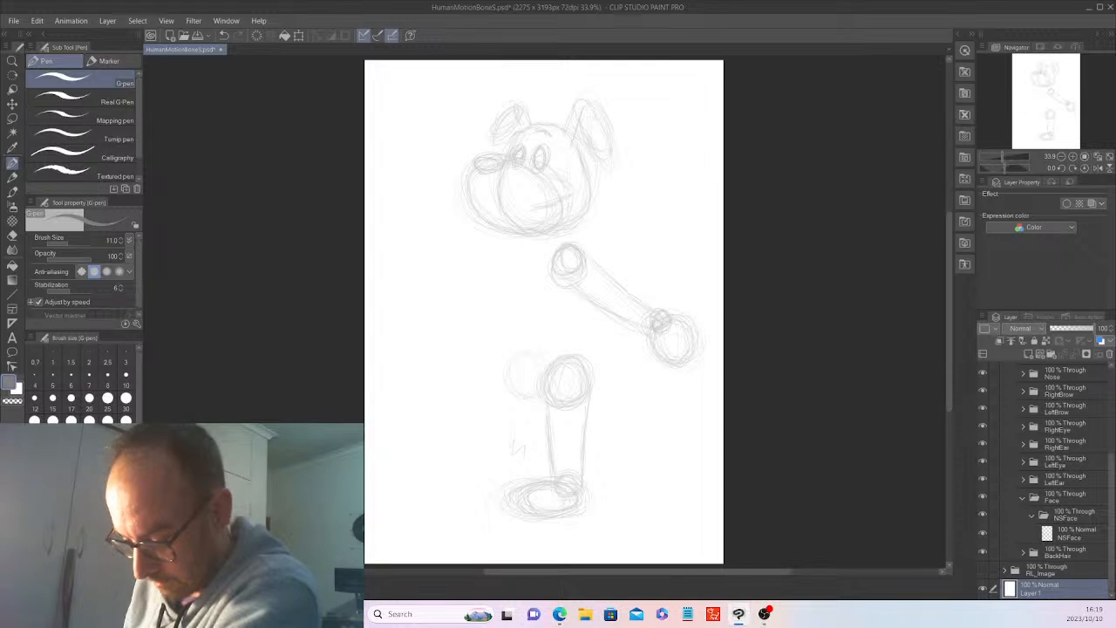
{"action": "left_click", "coordinate": [285, 33]}
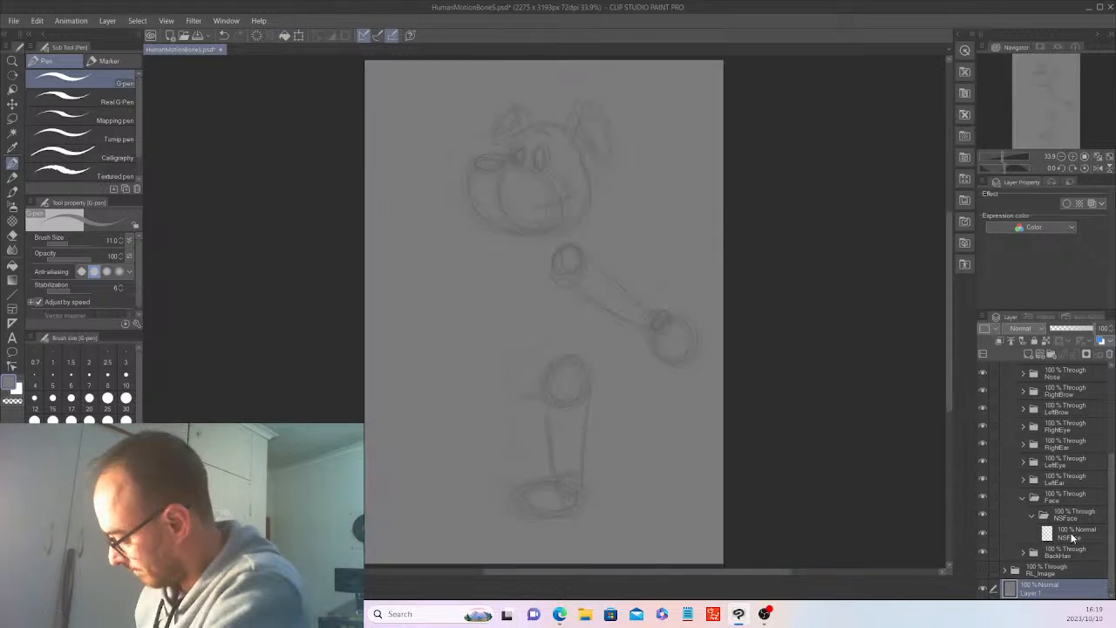
{"action": "left_click", "coordinate": [1072, 538]}
Save the document under the new name "Bark the Dog" in CLIP STUDIO FORMAT in the Dane PNG folder.
{"action": "left_click", "coordinate": [13, 20]}
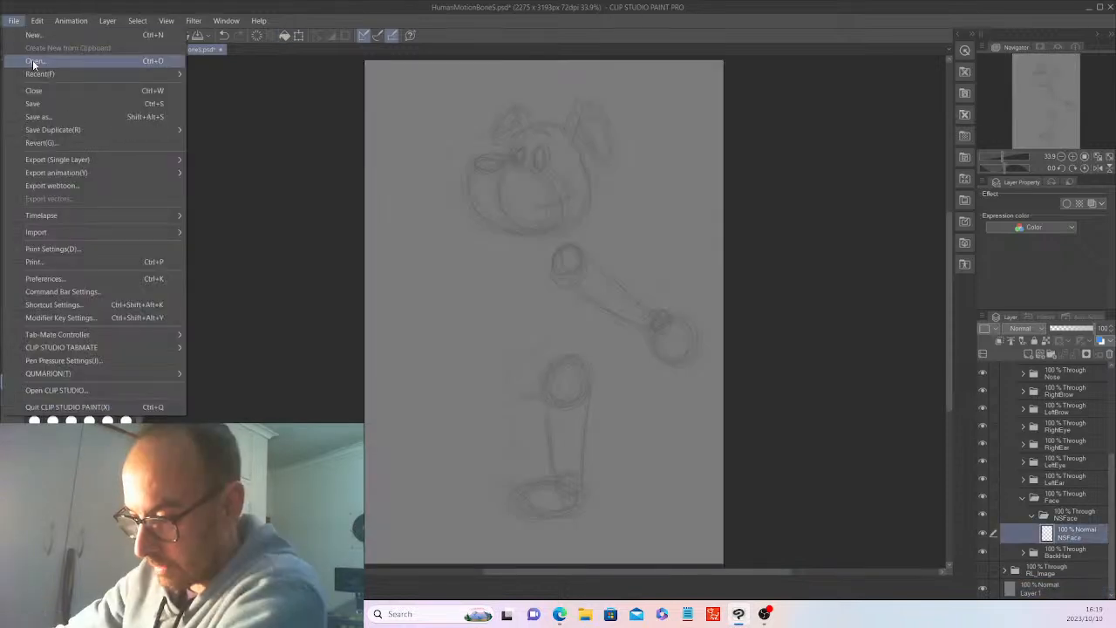
{"action": "left_click", "coordinate": [55, 116]}
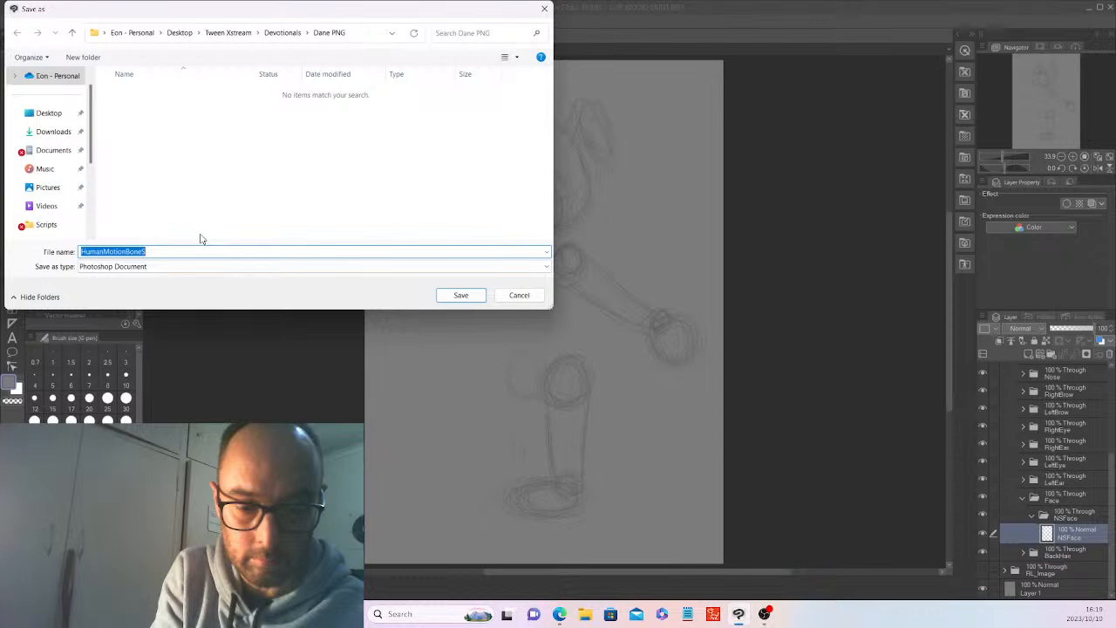
{"action": "type", "text": "Bark the D"}
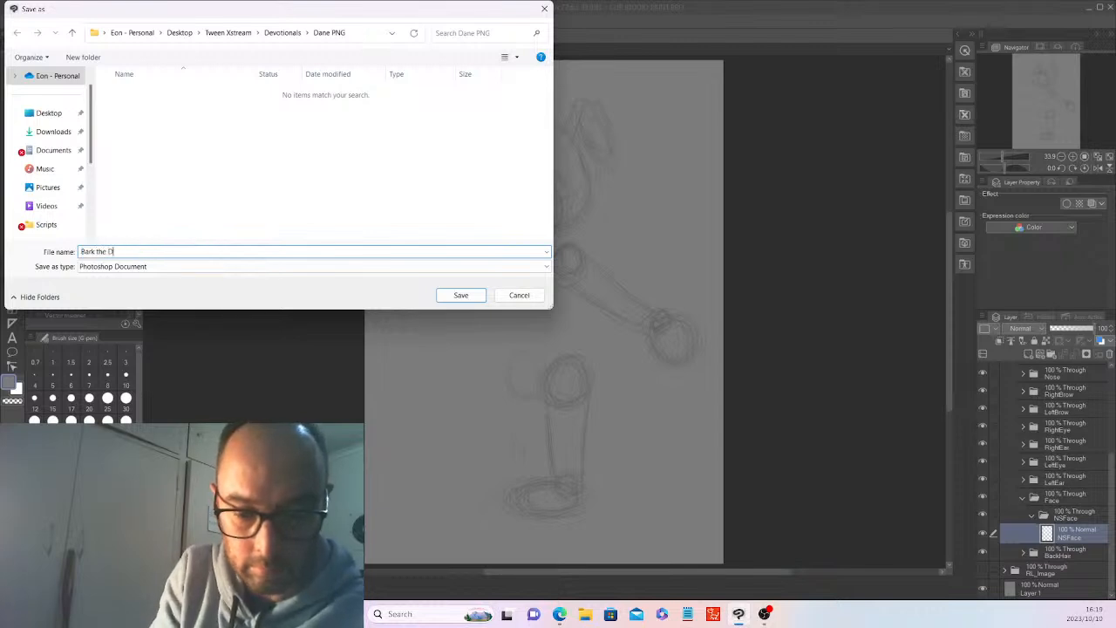
{"action": "type", "text": "og"}
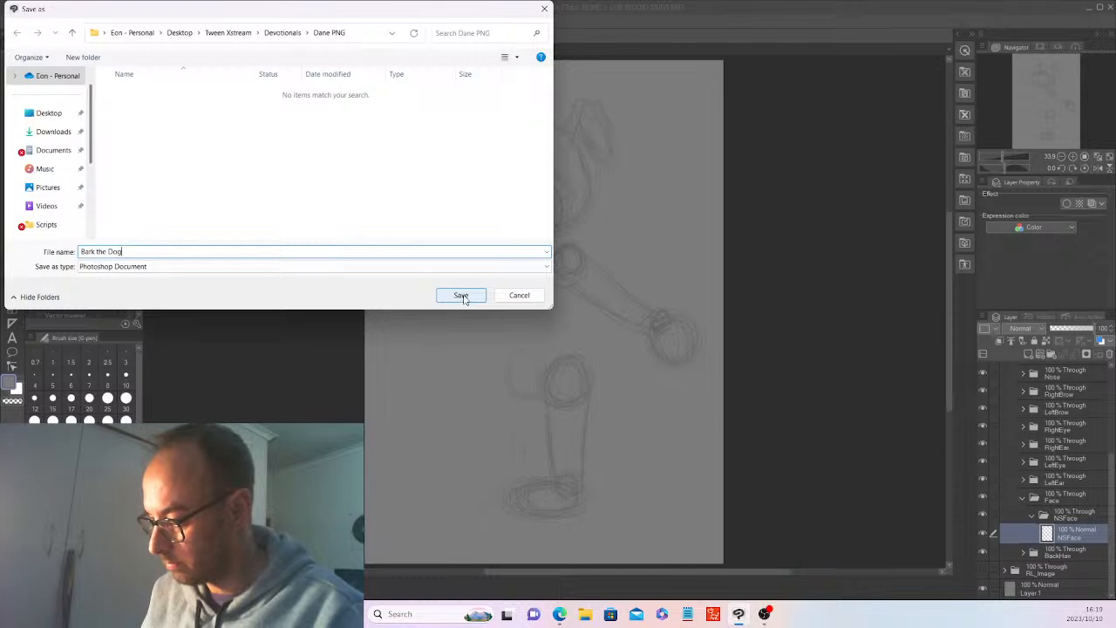
{"action": "left_click", "coordinate": [223, 266]}
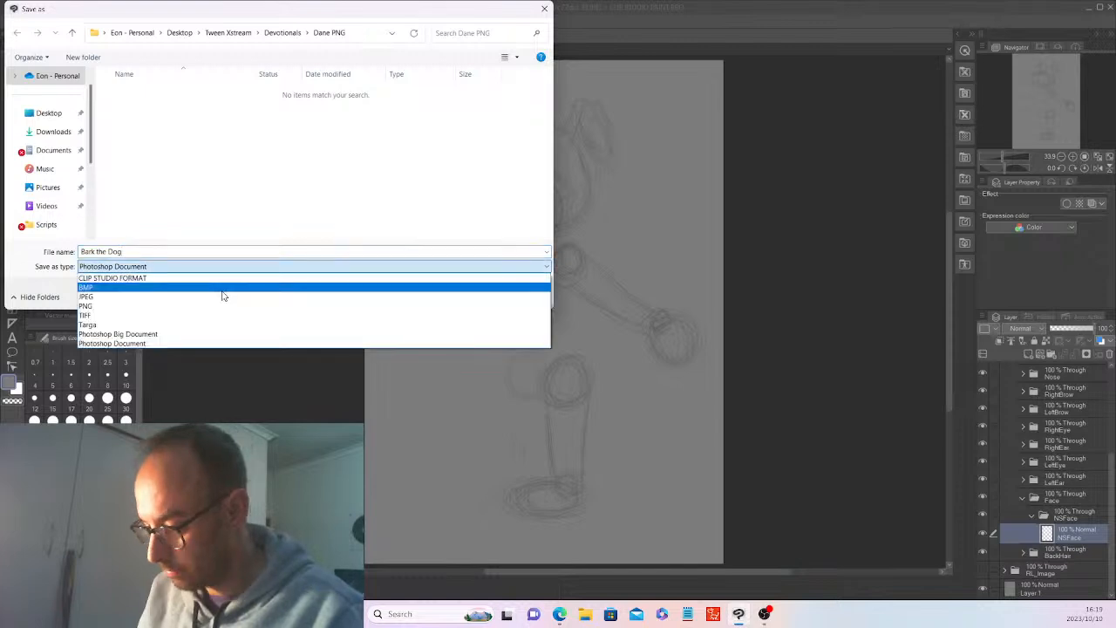
{"action": "left_click", "coordinate": [222, 277]}
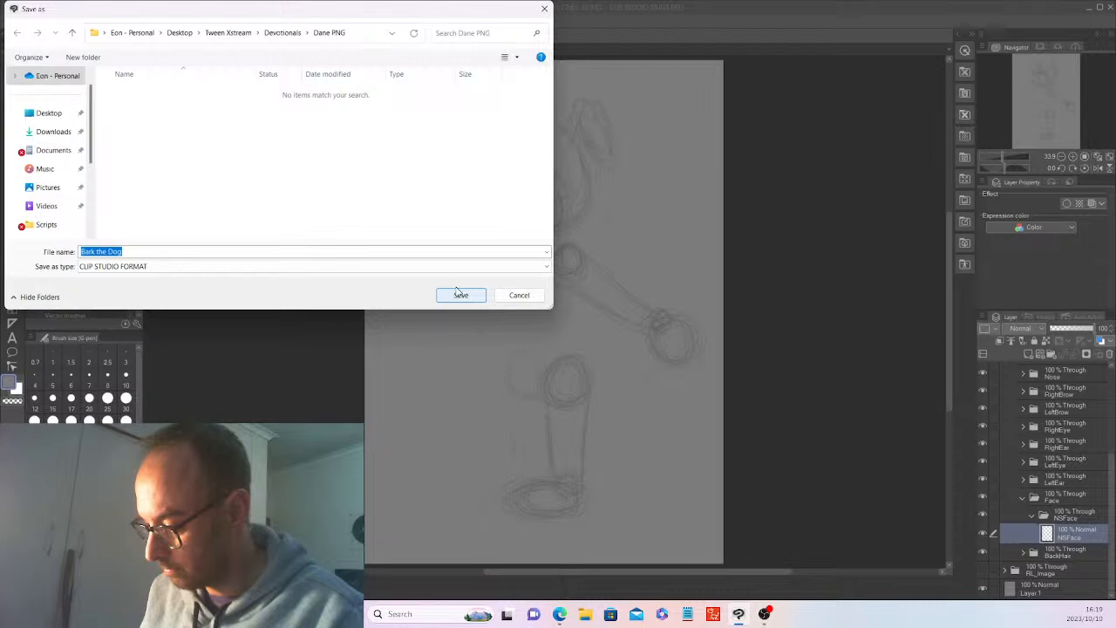
{"action": "left_click", "coordinate": [459, 295]}
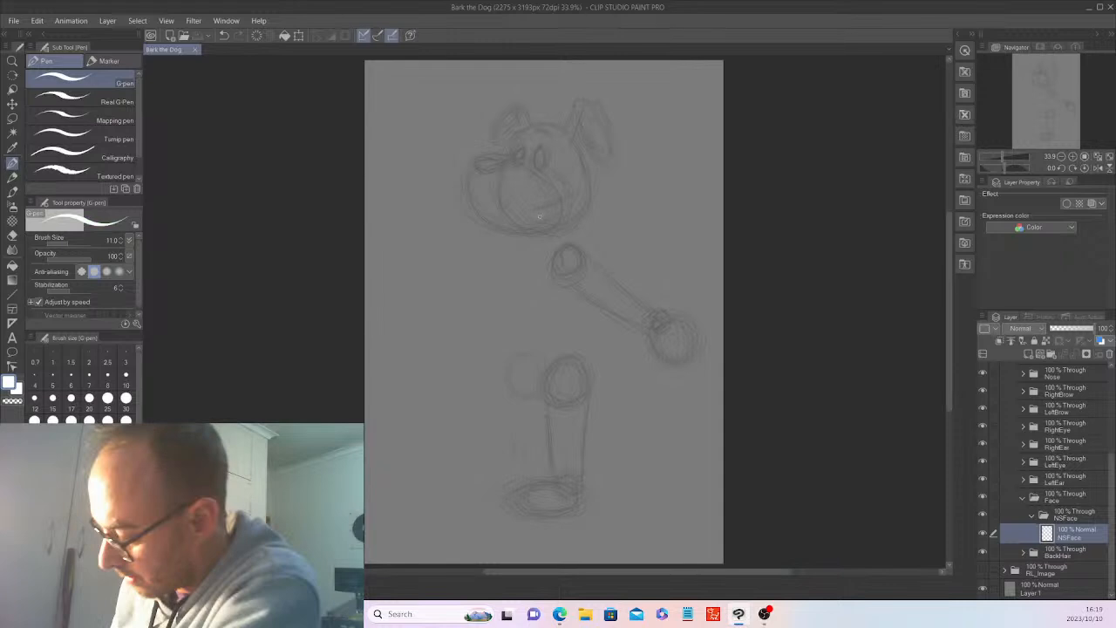
Set the G-pen size to 30 and outline the dog's head in white over the sketch on the NSFace layer.
{"action": "left_click_drag", "start_coordinate": [948, 318], "coordinate": [949, 312]}
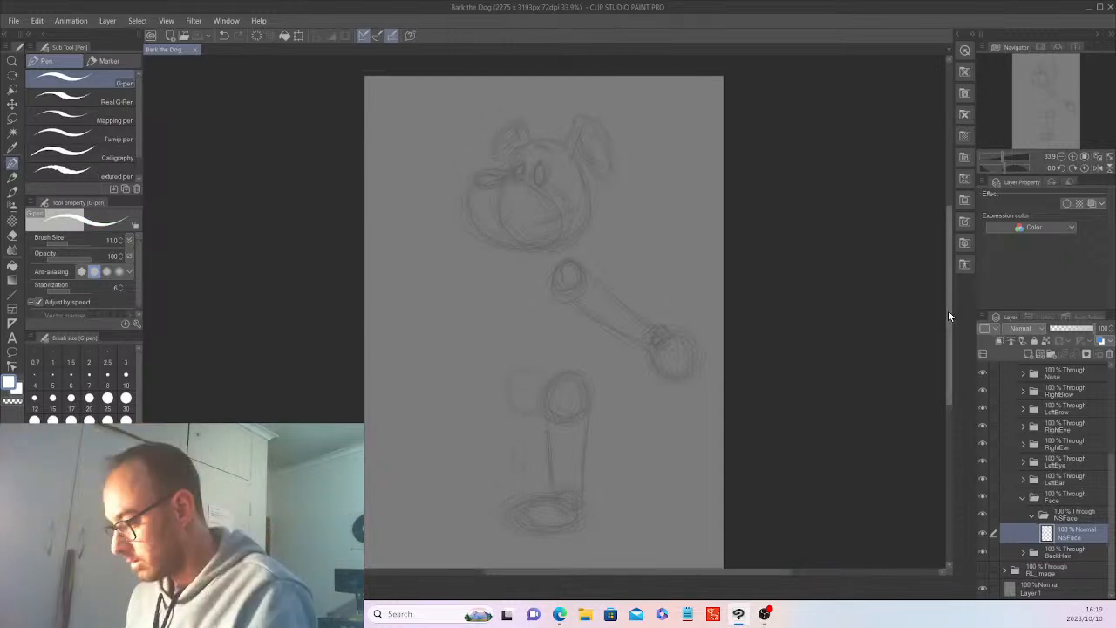
{"action": "key", "text": "ctrl+plus"}
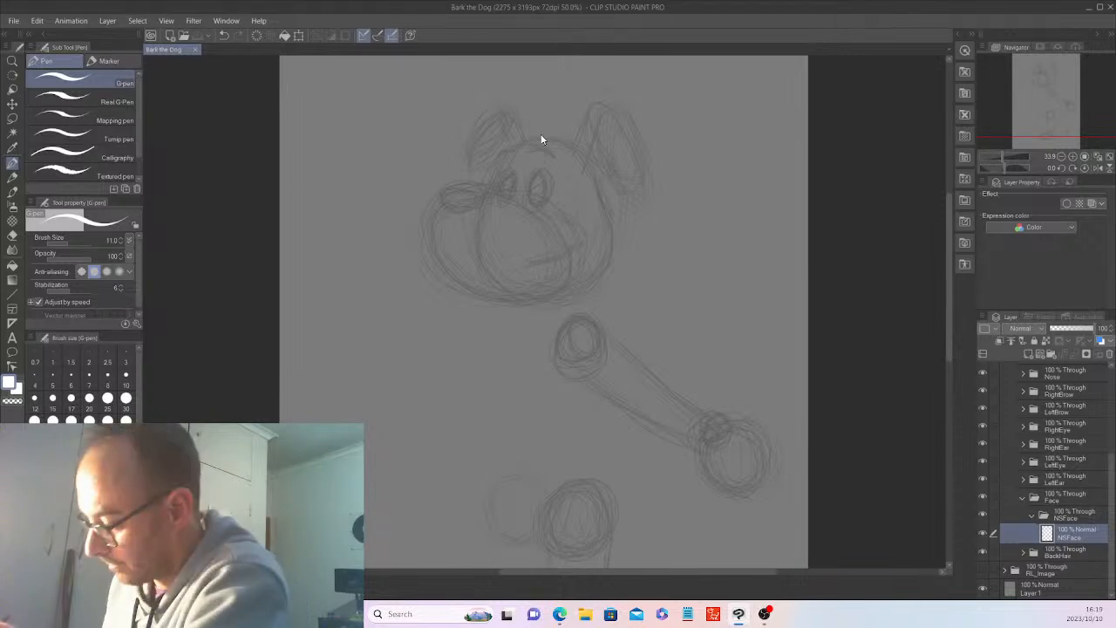
{"action": "key", "text": "ctrl+plus"}
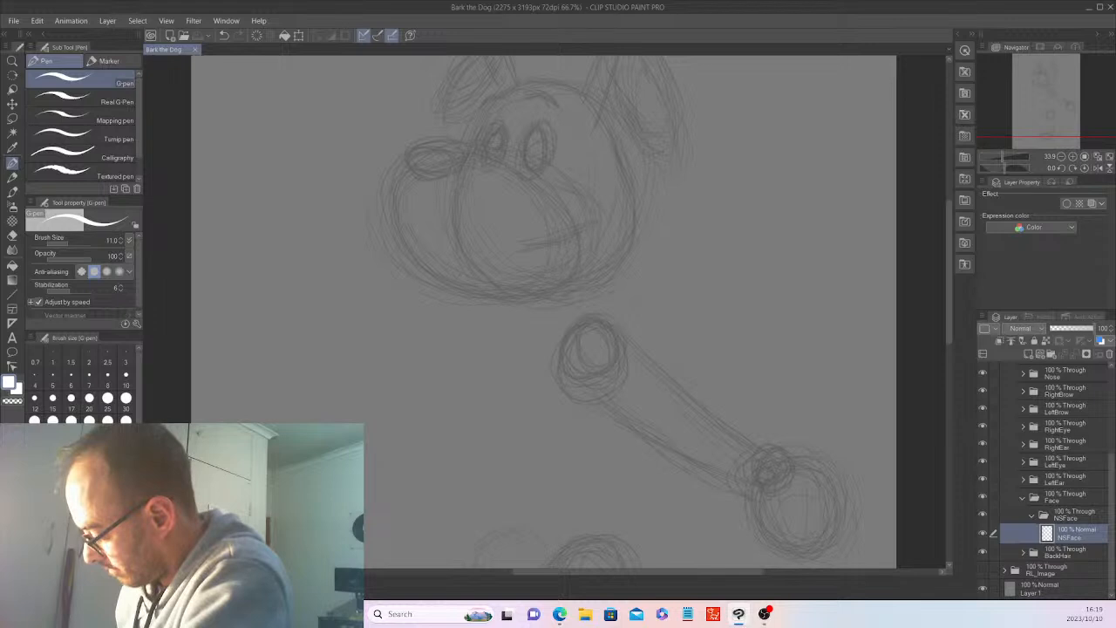
{"action": "scroll", "coordinate": [645, 222], "scroll_direction": "up", "scroll_amount": 3}
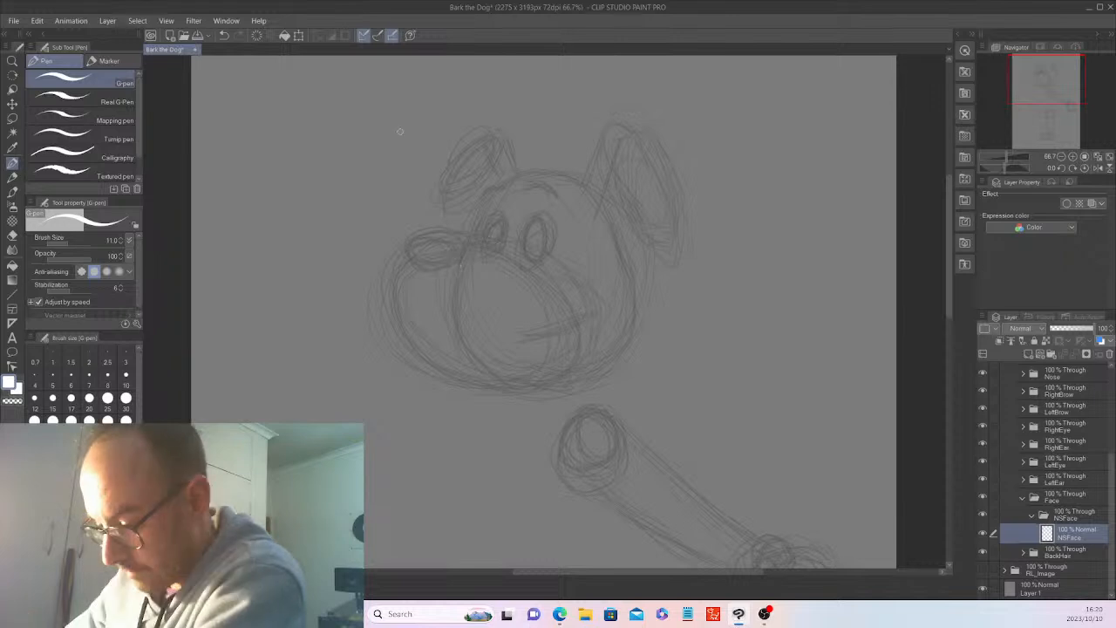
{"action": "left_click_drag", "start_coordinate": [376, 172], "coordinate": [371, 185]}
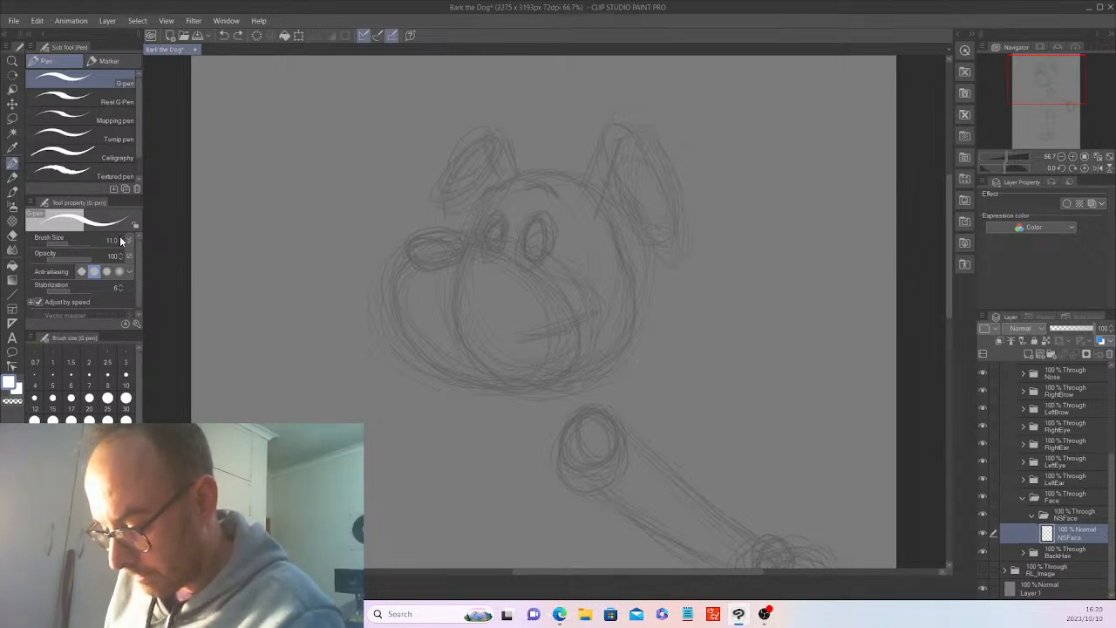
{"action": "left_click_drag", "start_coordinate": [121, 240], "coordinate": [126, 241]}
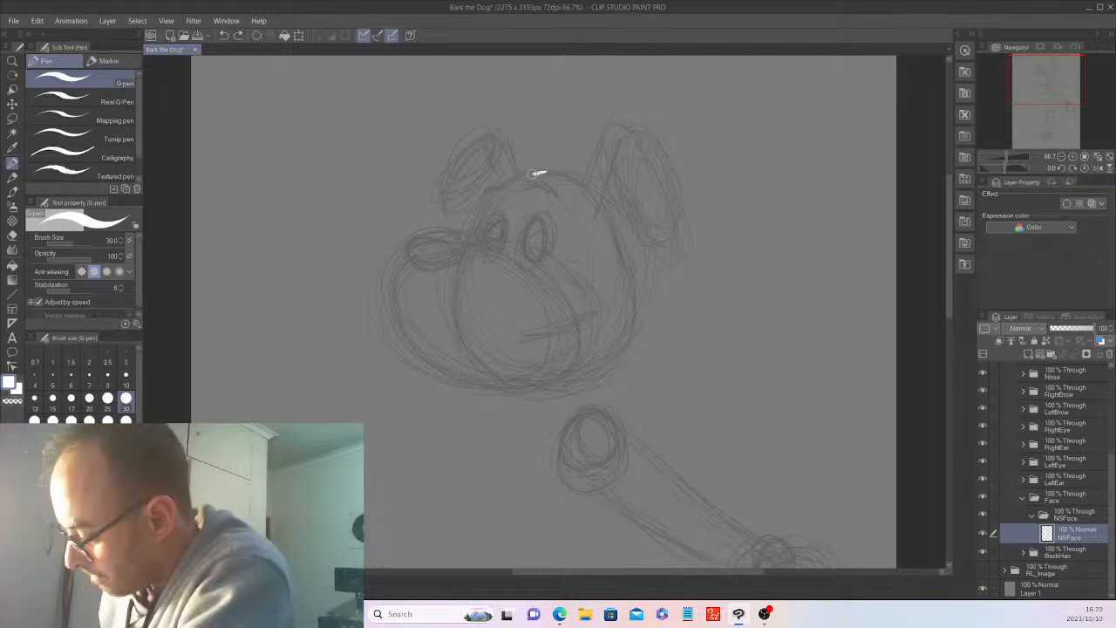
{"action": "mouse_move", "coordinate": [542, 172]}
{"action": "left_mouse_down"}
{"action": "mouse_move", "coordinate": [470, 242]}
{"action": "mouse_move", "coordinate": [455, 299]}
{"action": "mouse_move", "coordinate": [465, 341]}
{"action": "mouse_move", "coordinate": [499, 378]}
{"action": "mouse_move", "coordinate": [538, 389]}
{"action": "mouse_move", "coordinate": [614, 364]}
{"action": "mouse_move", "coordinate": [635, 324]}
{"action": "mouse_move", "coordinate": [590, 195]}
{"action": "mouse_move", "coordinate": [478, 211]}
{"action": "left_mouse_up"}
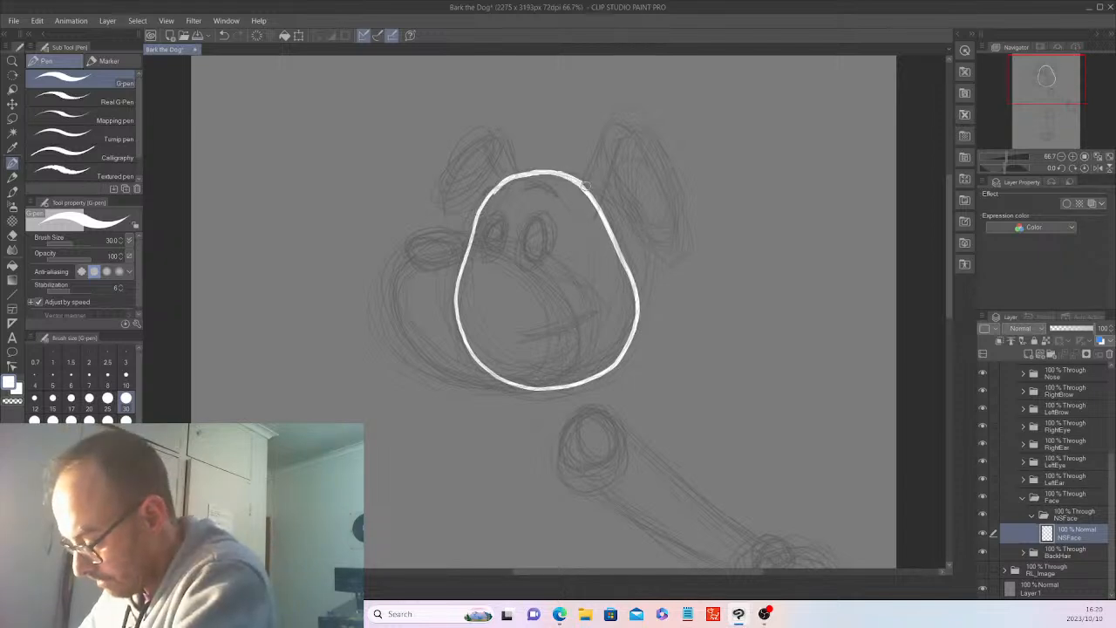
{"action": "left_click_drag", "start_coordinate": [596, 197], "coordinate": [623, 266]}
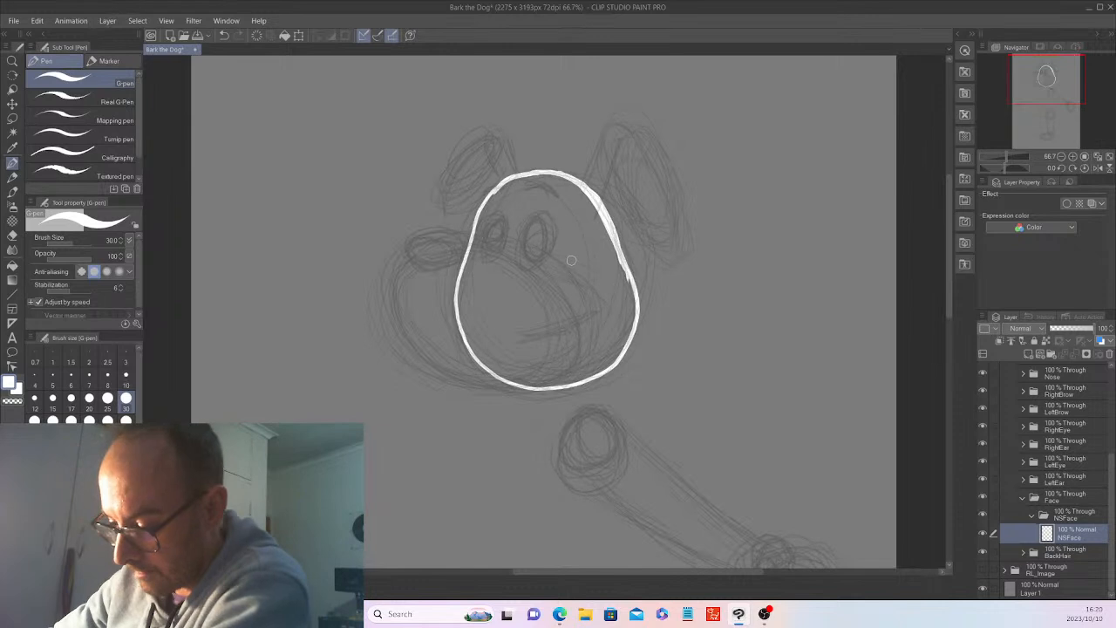
Auto-select the inside of the head outline, expand the selected area and fill it with white.
{"action": "key", "text": "w"}
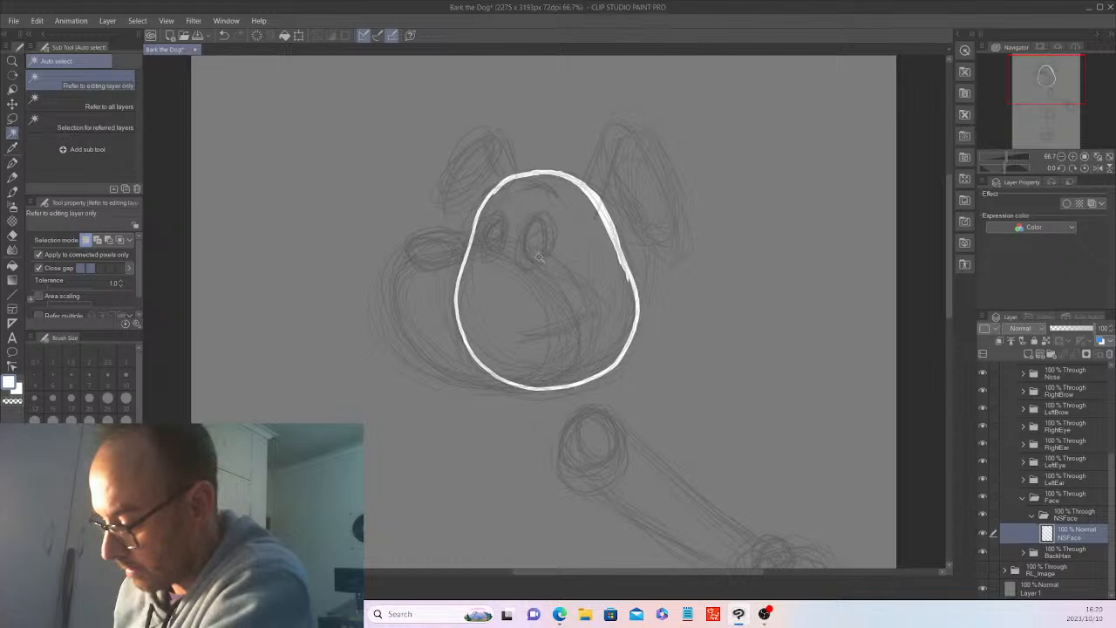
{"action": "left_click", "coordinate": [538, 255]}
{"action": "left_click", "coordinate": [137, 20]}
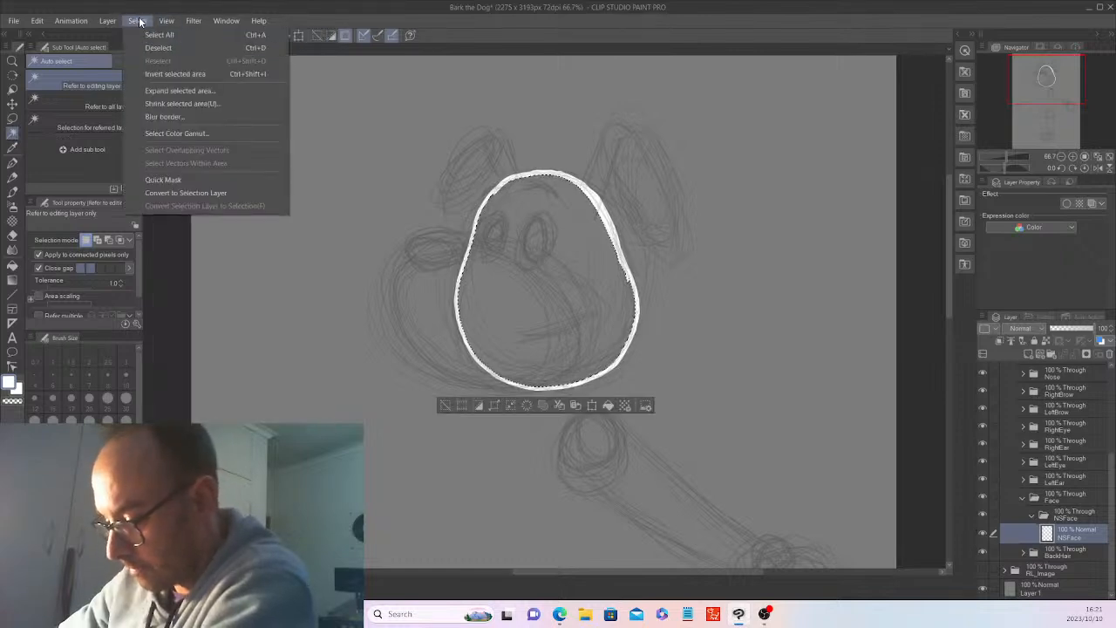
{"action": "left_click", "coordinate": [174, 90]}
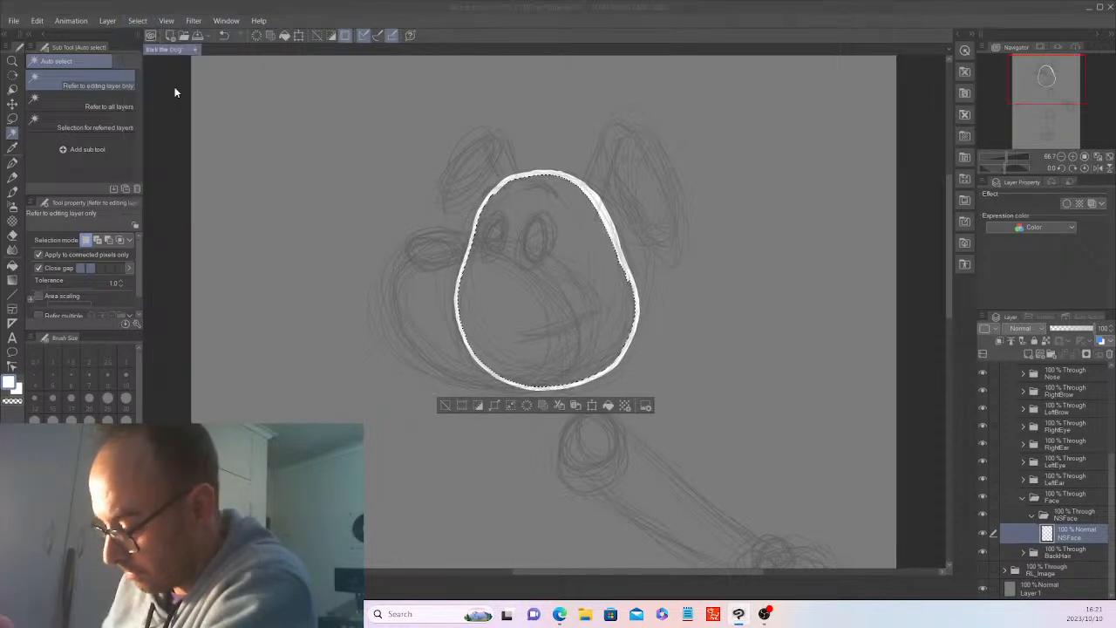
{"action": "left_click", "coordinate": [367, 354]}
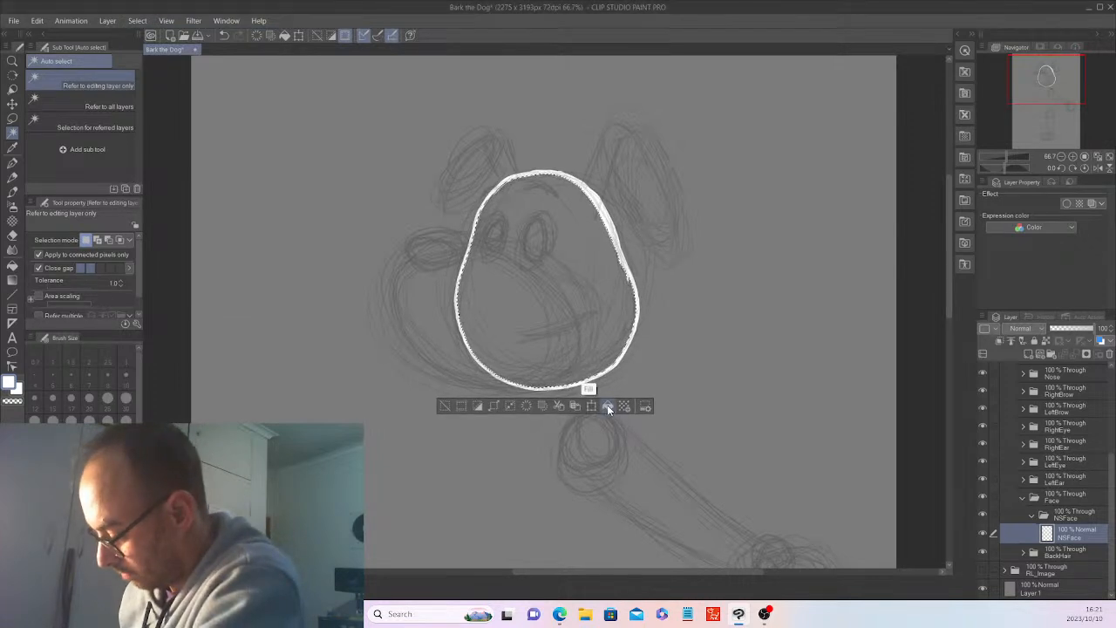
{"action": "left_click", "coordinate": [608, 407]}
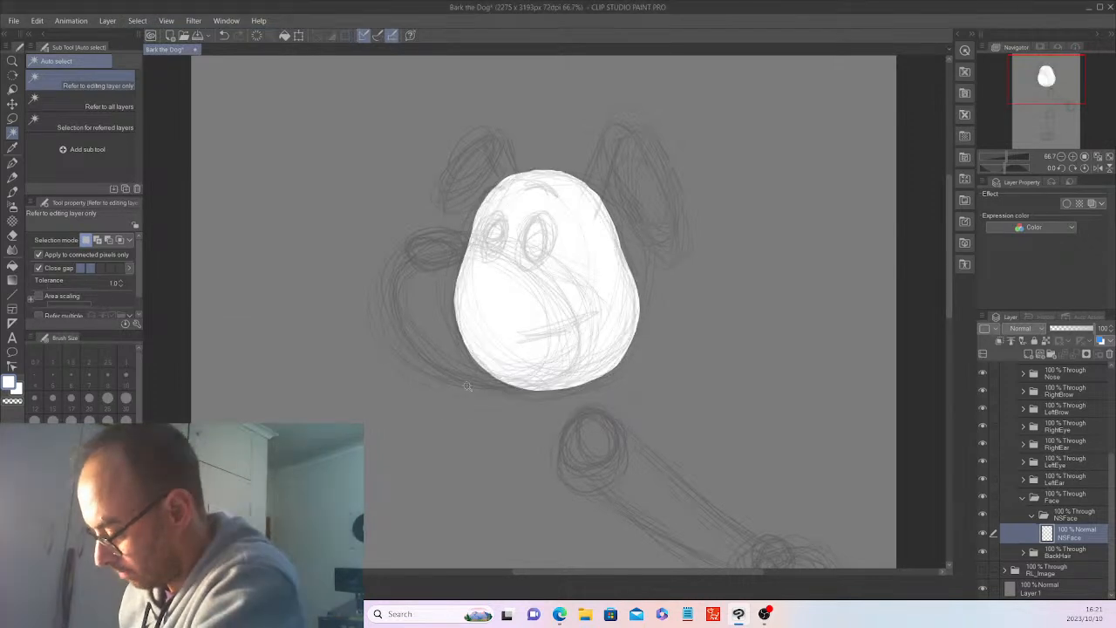
Hide the Layer 2 sketch, smooth the white head's edges with the G-pen, and show the sketch again.
{"action": "scroll", "coordinate": [1107, 447], "scroll_direction": "up", "scroll_amount": 1}
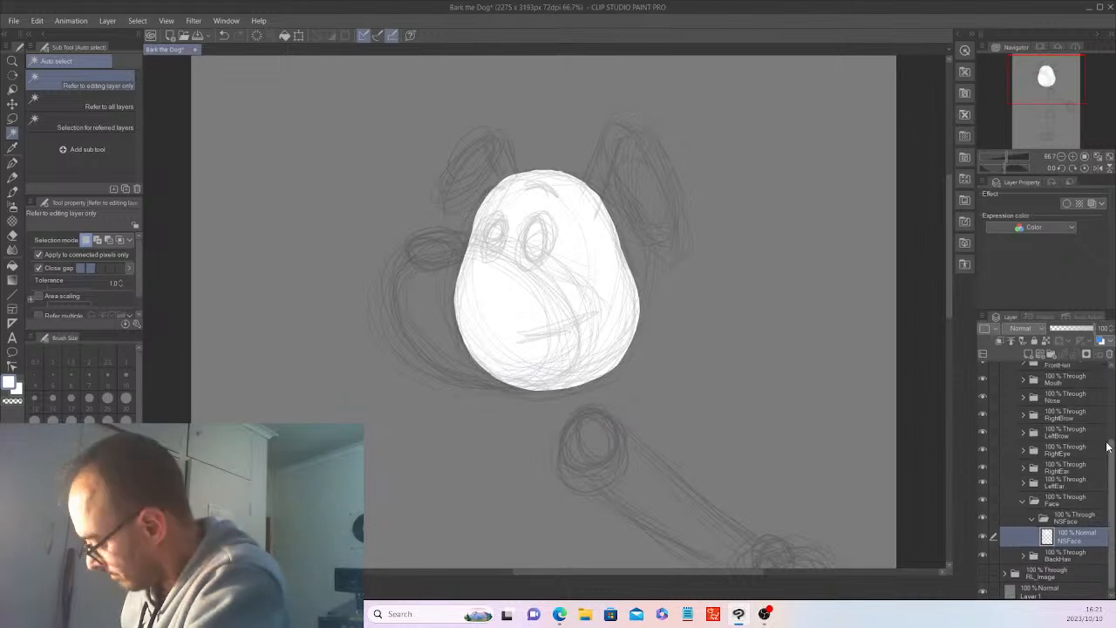
{"action": "left_click_drag", "start_coordinate": [1108, 447], "coordinate": [1108, 375]}
{"action": "left_click", "coordinate": [983, 370]}
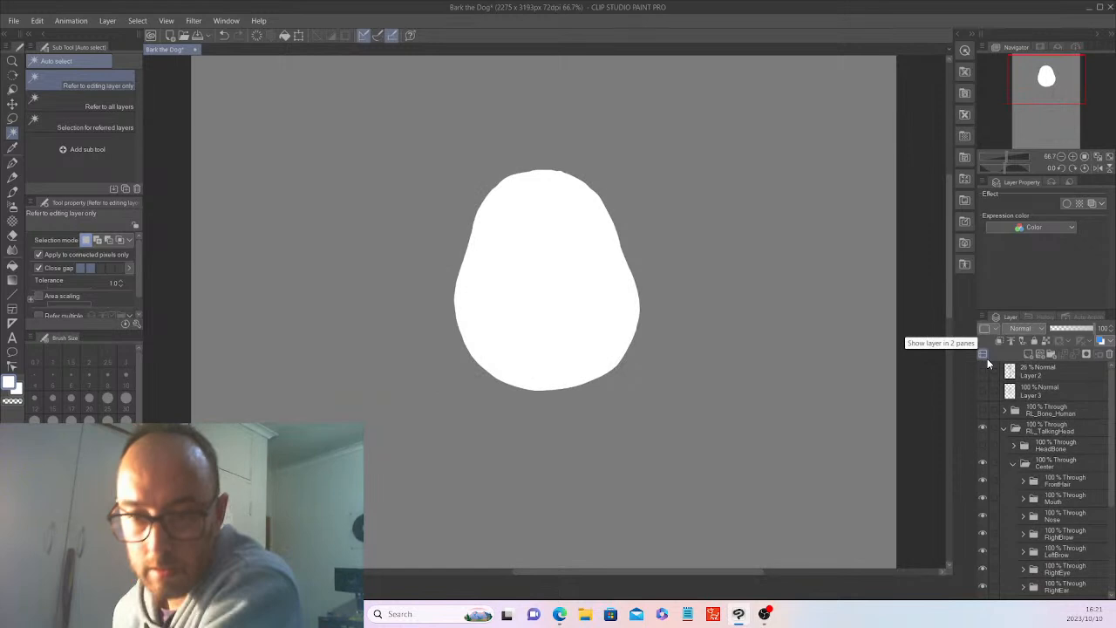
{"action": "left_click", "coordinate": [21, 153]}
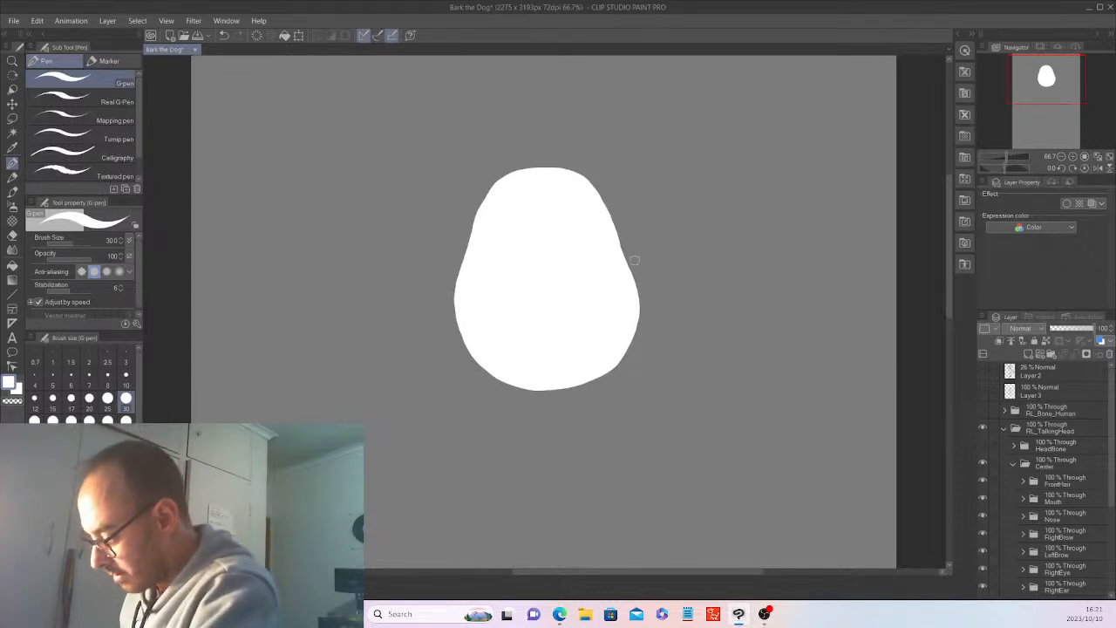
{"action": "left_click", "coordinate": [983, 371]}
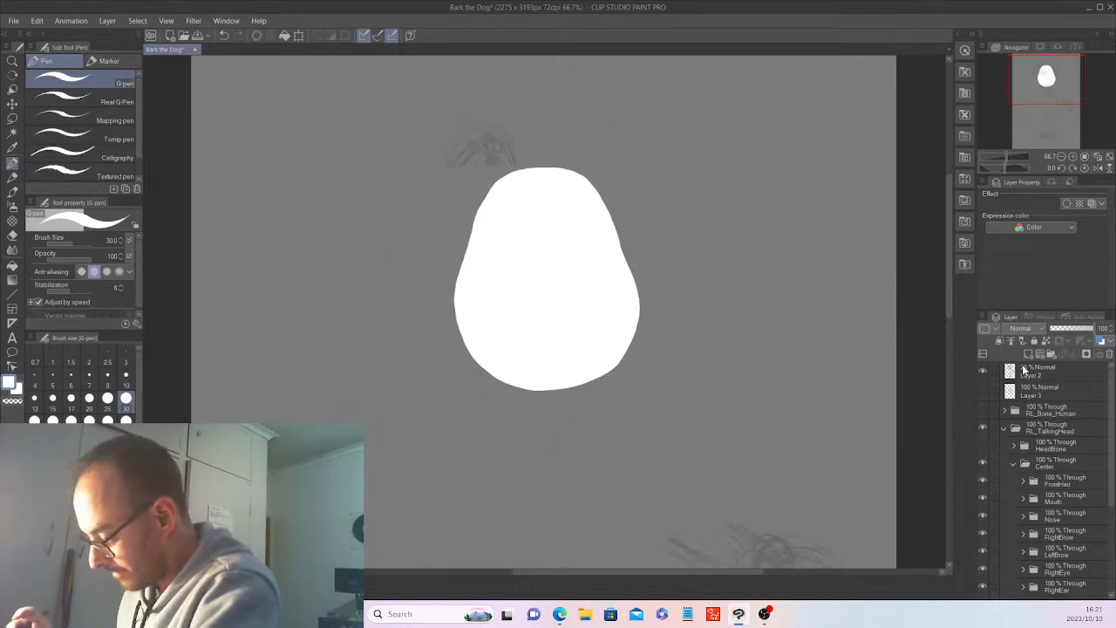
Add a raster layer above NSFace and outline a brown patch around the dog's larger eye with the G-pen.
{"action": "scroll", "coordinate": [1100, 498], "scroll_direction": "down", "scroll_amount": 4}
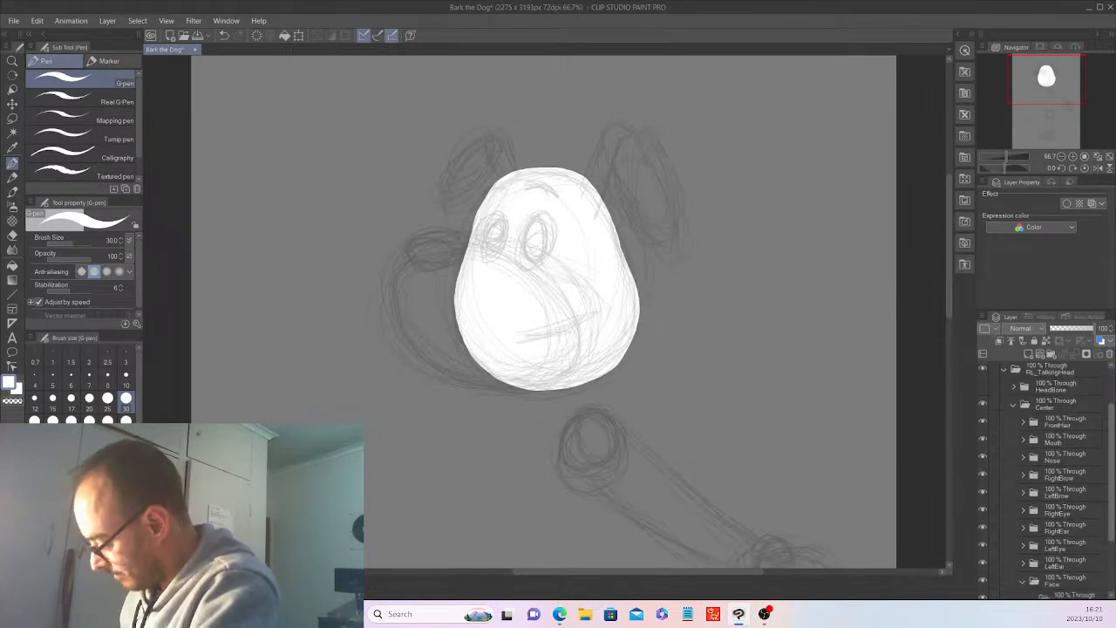
{"action": "scroll", "coordinate": [1047, 480], "scroll_direction": "down", "scroll_amount": 1}
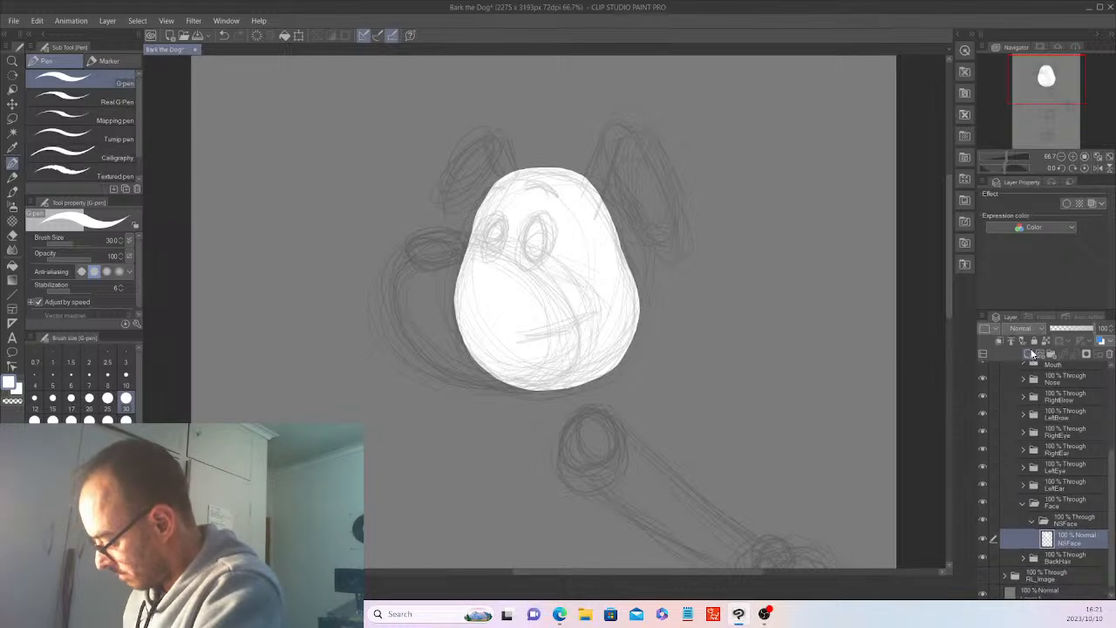
{"action": "left_click", "coordinate": [1032, 354]}
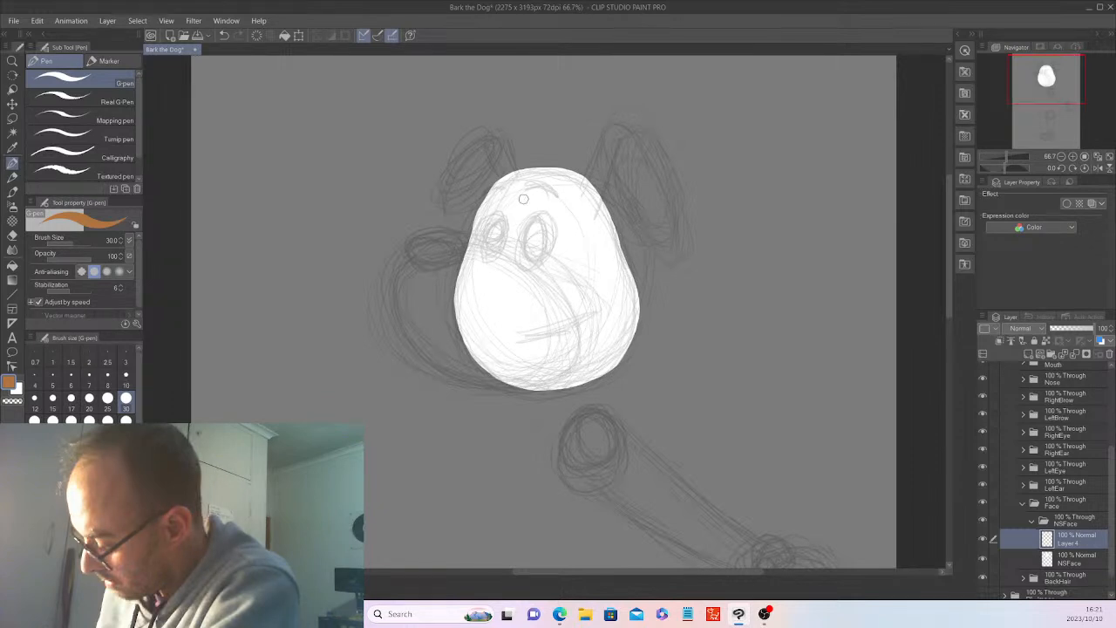
{"action": "mouse_move", "coordinate": [515, 231]}
{"action": "left_mouse_down"}
{"action": "mouse_move", "coordinate": [519, 207]}
{"action": "mouse_move", "coordinate": [527, 283]}
{"action": "mouse_move", "coordinate": [538, 292]}
{"action": "mouse_move", "coordinate": [564, 294]}
{"action": "mouse_move", "coordinate": [606, 255]}
{"action": "mouse_move", "coordinate": [593, 222]}
{"action": "mouse_move", "coordinate": [542, 188]}
{"action": "mouse_move", "coordinate": [515, 250]}
{"action": "left_mouse_up"}
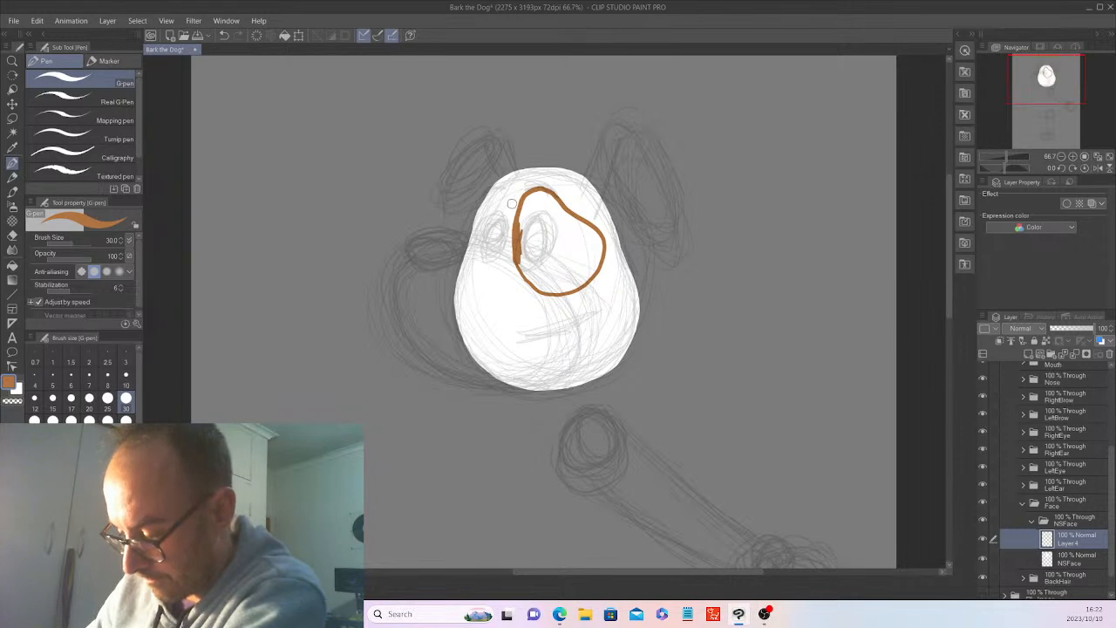
Set the G-pen size to 147.6 and paint the inside of the eye patch solid brown.
{"action": "left_click", "coordinate": [76, 247]}
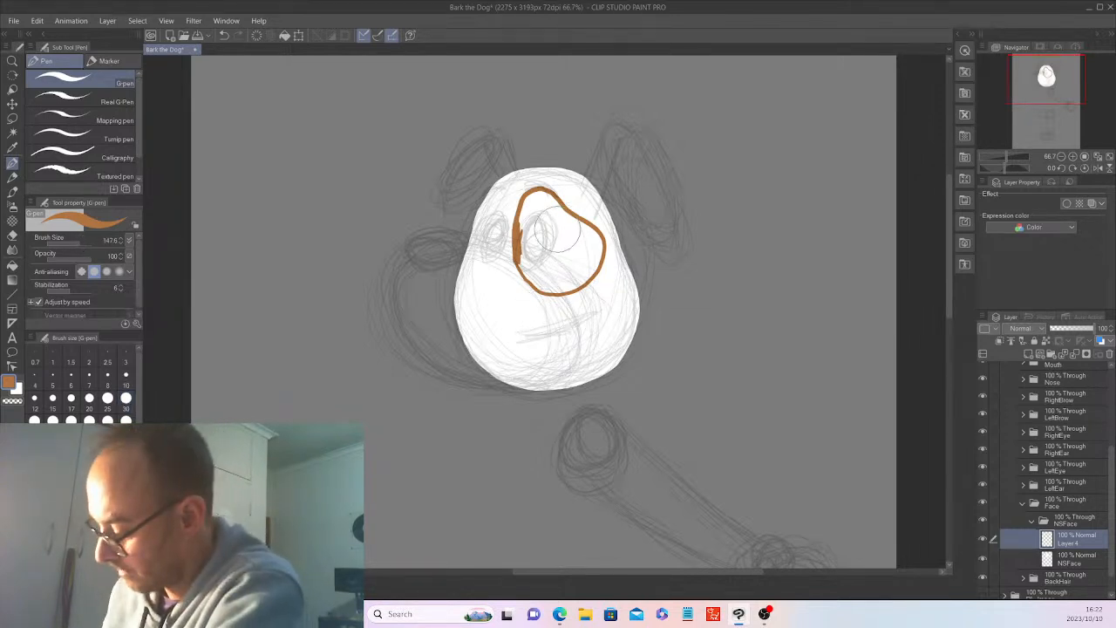
{"action": "left_click_drag", "start_coordinate": [533, 248], "coordinate": [534, 197]}
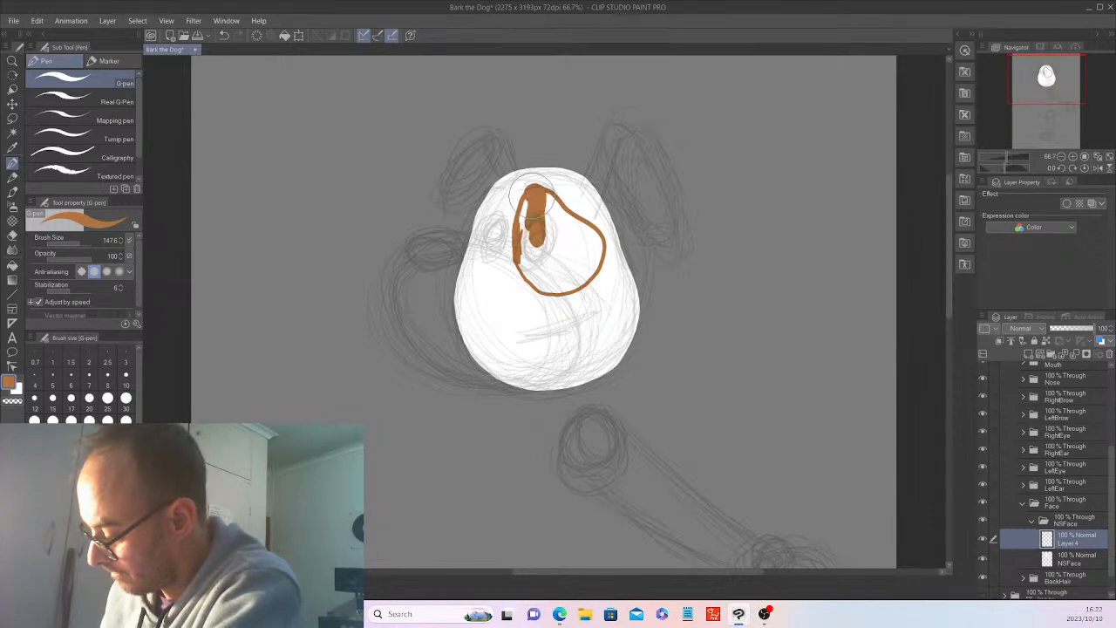
{"action": "key", "text": "ctrl+z"}
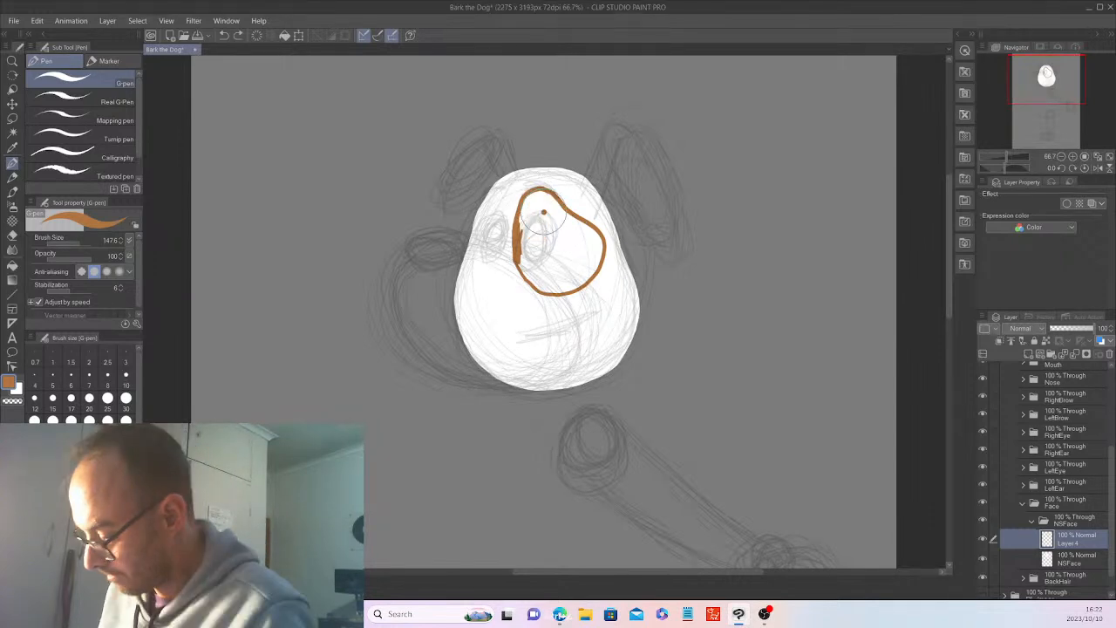
{"action": "mouse_move", "coordinate": [543, 211]}
{"action": "left_mouse_down"}
{"action": "mouse_move", "coordinate": [521, 261]}
{"action": "mouse_move", "coordinate": [530, 283]}
{"action": "mouse_move", "coordinate": [550, 290]}
{"action": "mouse_move", "coordinate": [593, 250]}
{"action": "mouse_move", "coordinate": [545, 190]}
{"action": "mouse_move", "coordinate": [571, 240]}
{"action": "mouse_move", "coordinate": [558, 253]}
{"action": "left_mouse_up"}
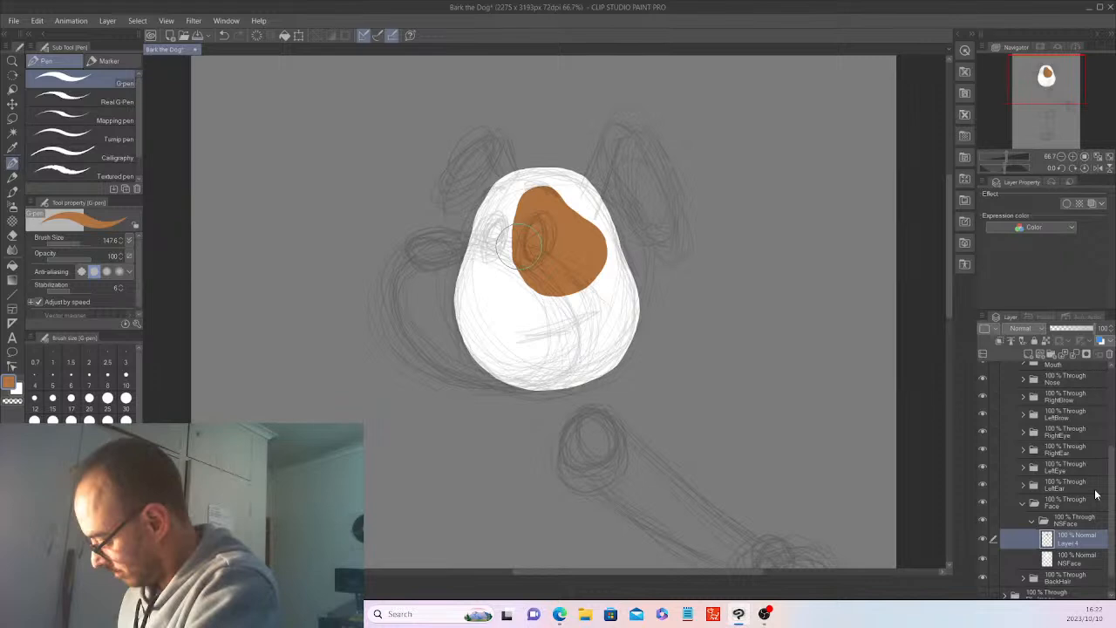
Hide the Layer 2 sketch and toggle Layer 4 off and on to check the patch against the face.
{"action": "scroll", "coordinate": [1096, 494], "scroll_direction": "up", "scroll_amount": 3}
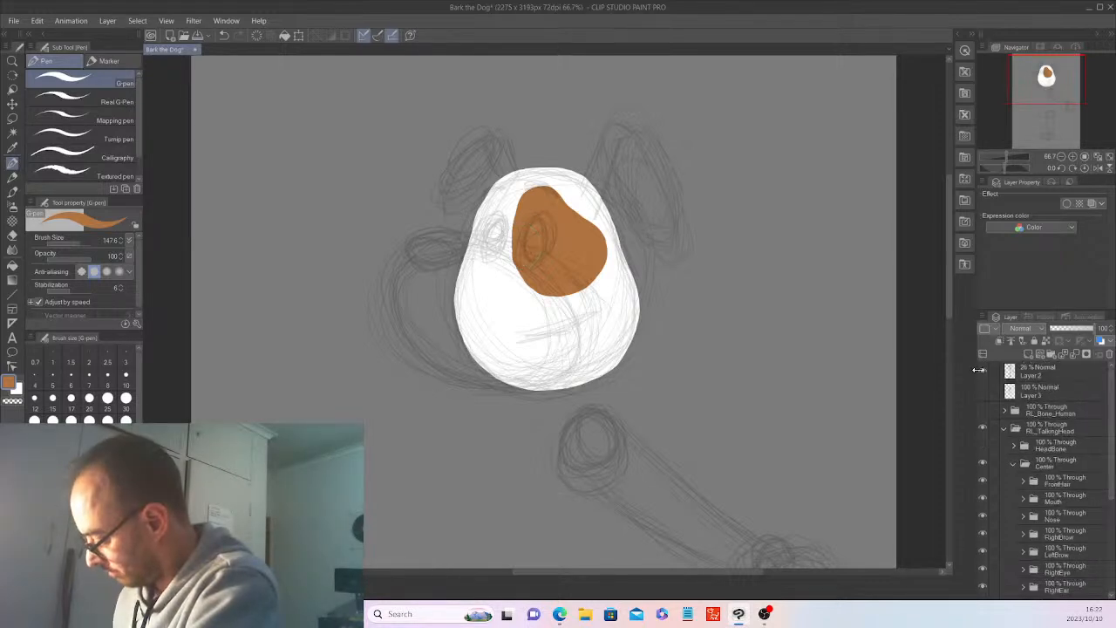
{"action": "left_click", "coordinate": [984, 370]}
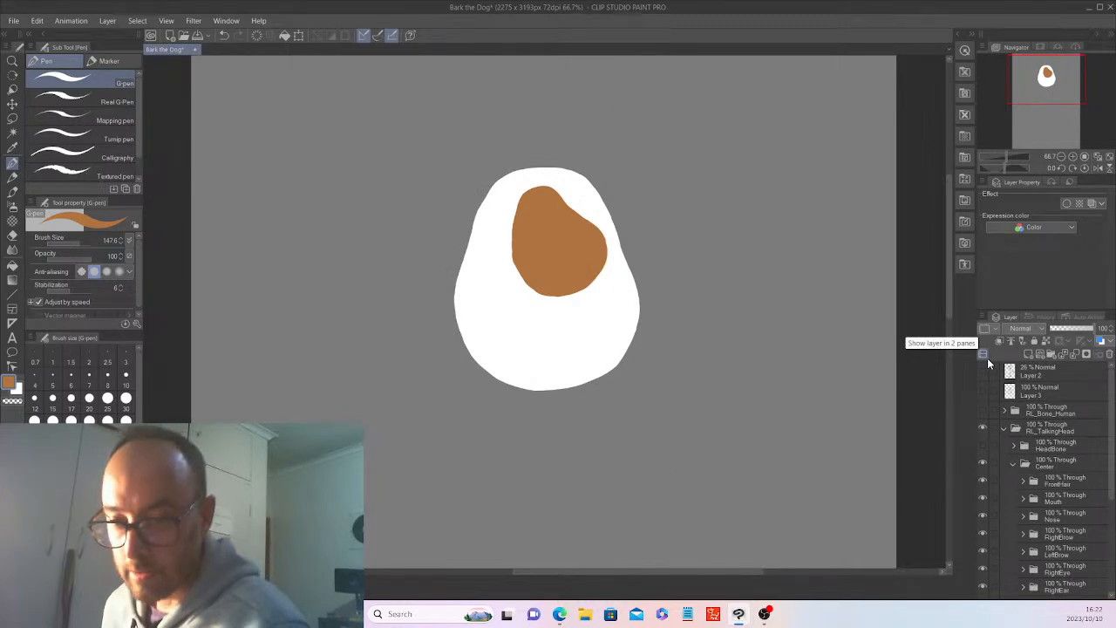
{"action": "scroll", "coordinate": [1112, 537], "scroll_direction": "down", "scroll_amount": 3}
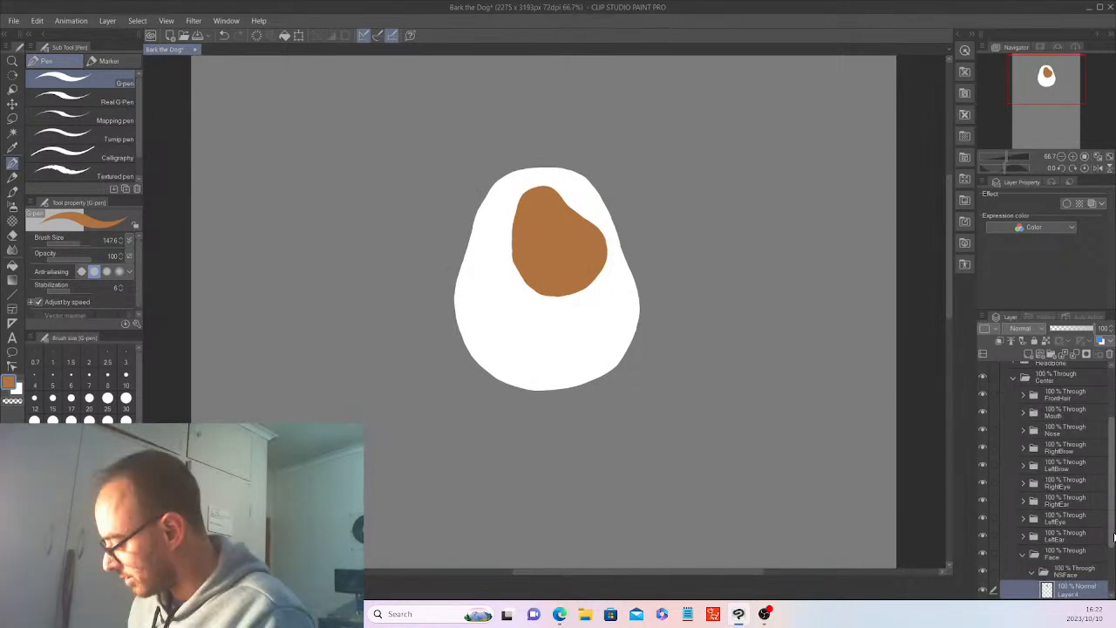
{"action": "scroll", "coordinate": [1113, 538], "scroll_direction": "down", "scroll_amount": 3}
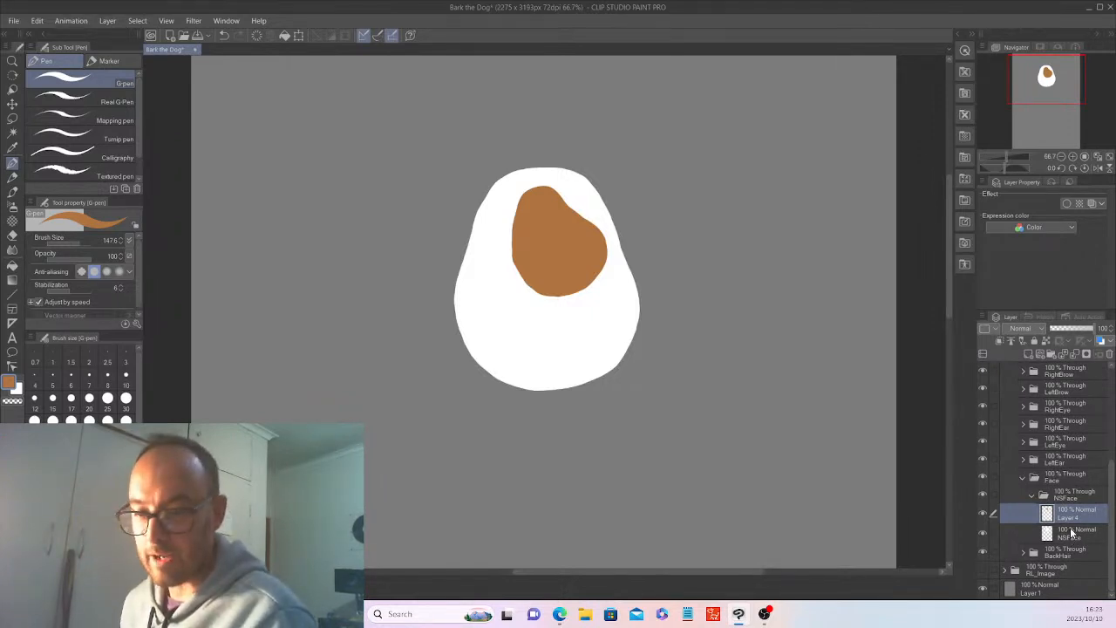
{"action": "left_click", "coordinate": [987, 513]}
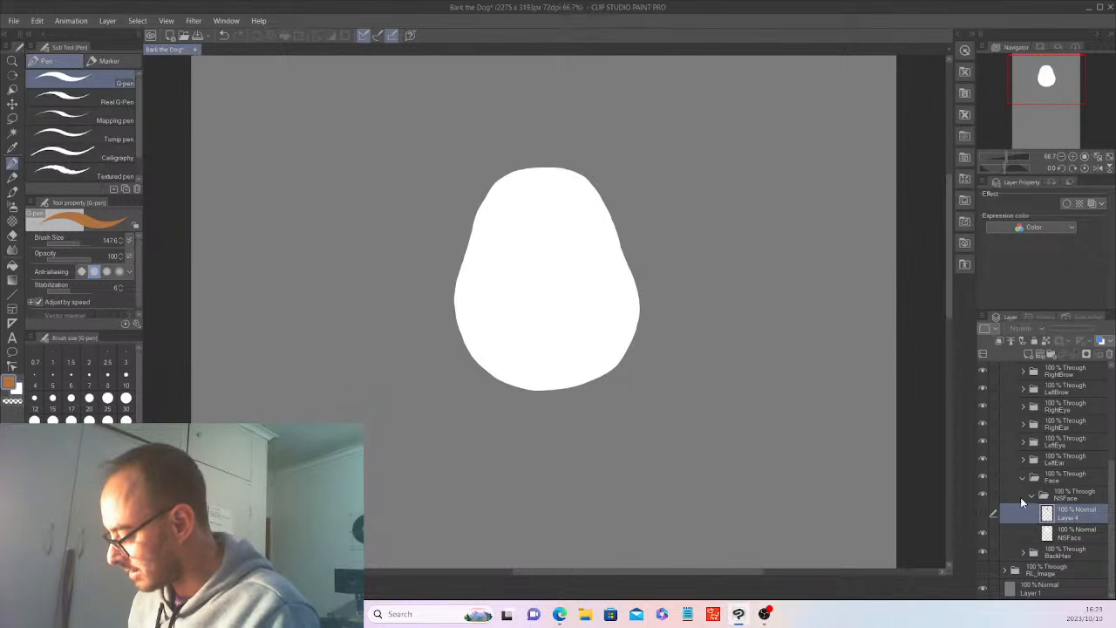
{"action": "left_click", "coordinate": [984, 514]}
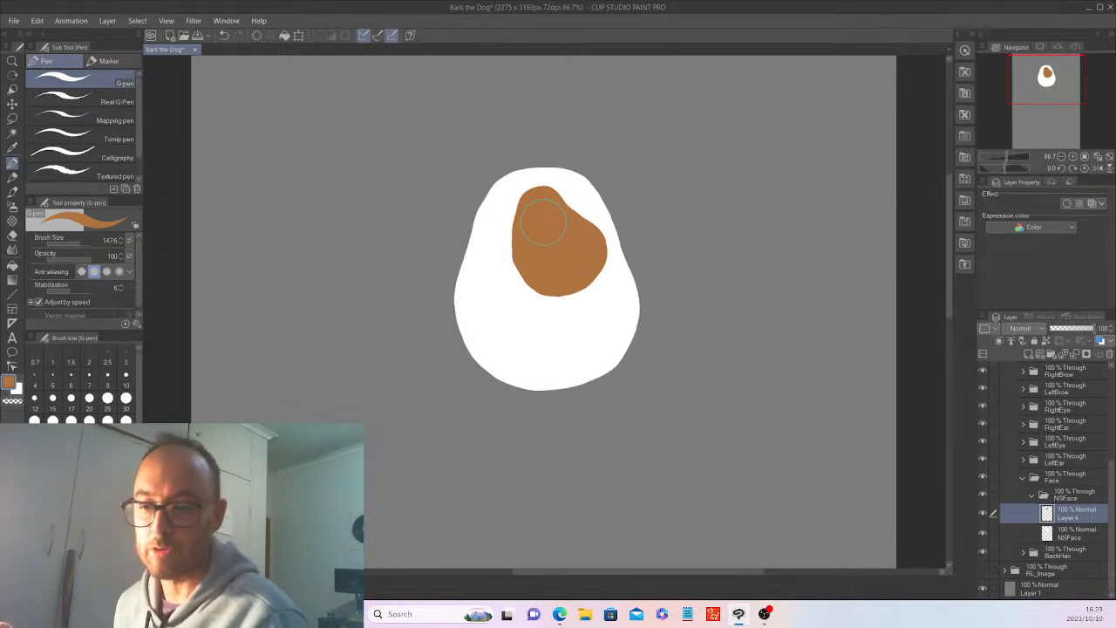
Scale the brown eye patch on Layer 4 down slightly with Scale/Rotate and apply the transformation.
{"action": "left_click", "coordinate": [12, 103]}
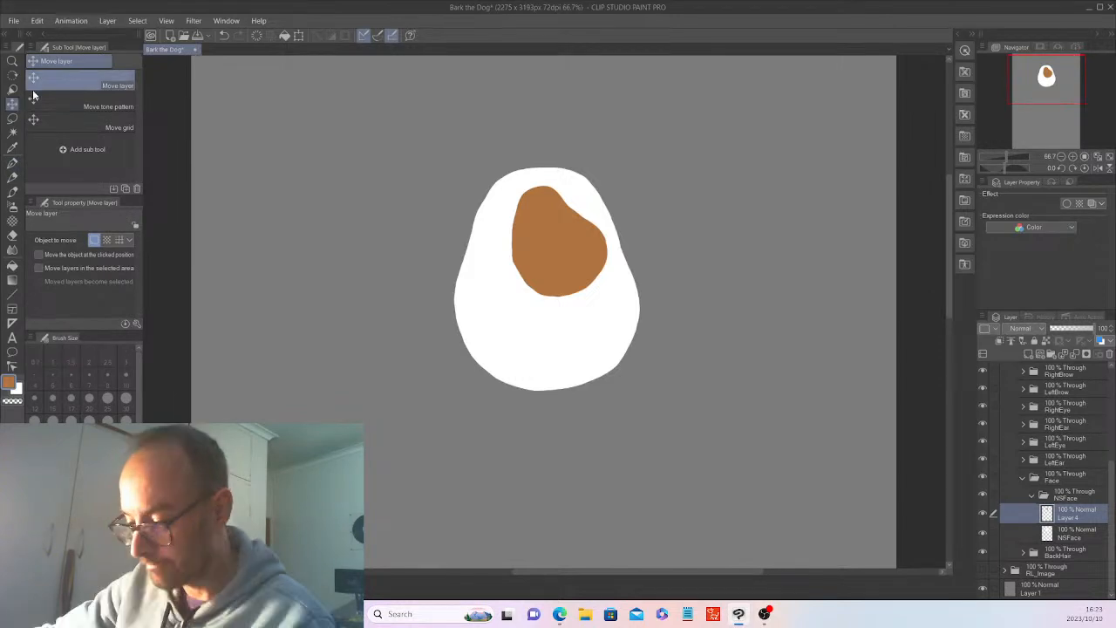
{"action": "left_click", "coordinate": [298, 37]}
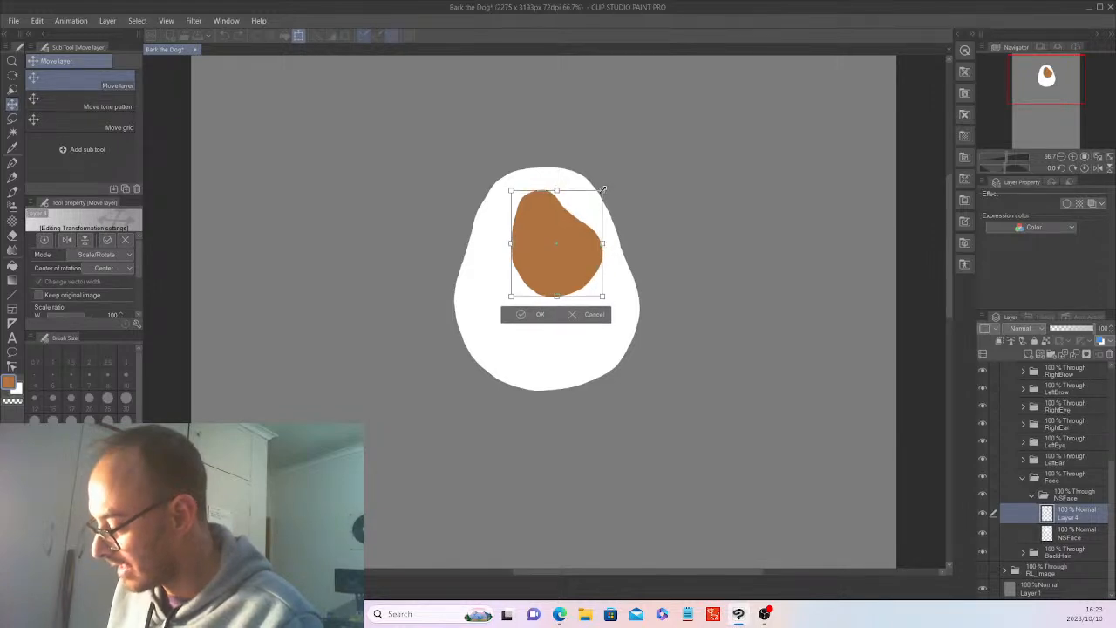
{"action": "left_click_drag", "start_coordinate": [603, 189], "coordinate": [609, 190]}
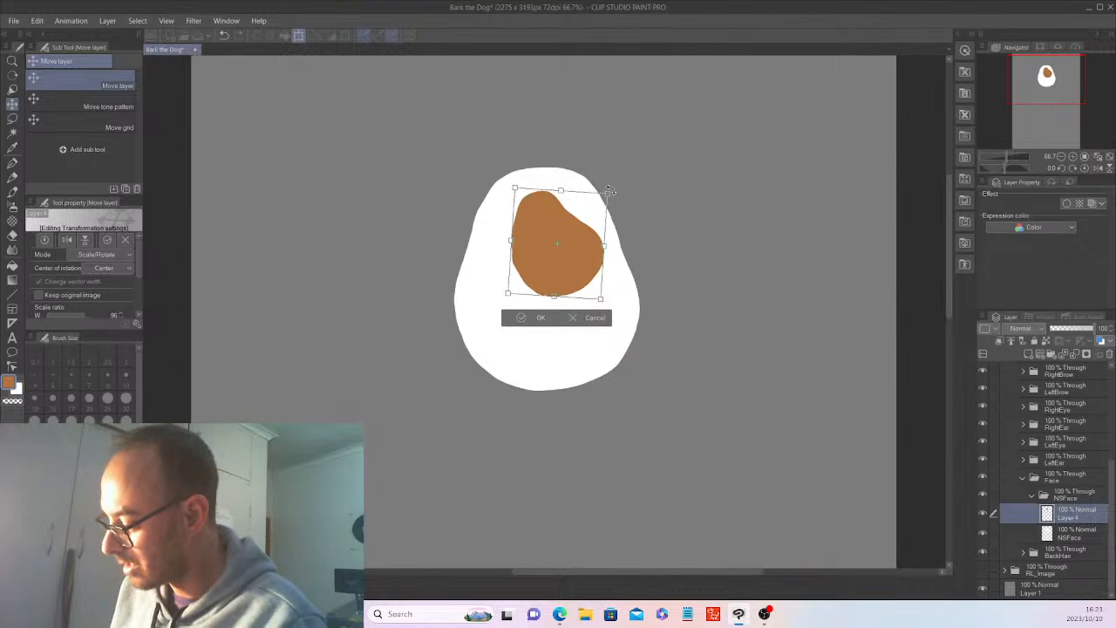
{"action": "left_click", "coordinate": [540, 317]}
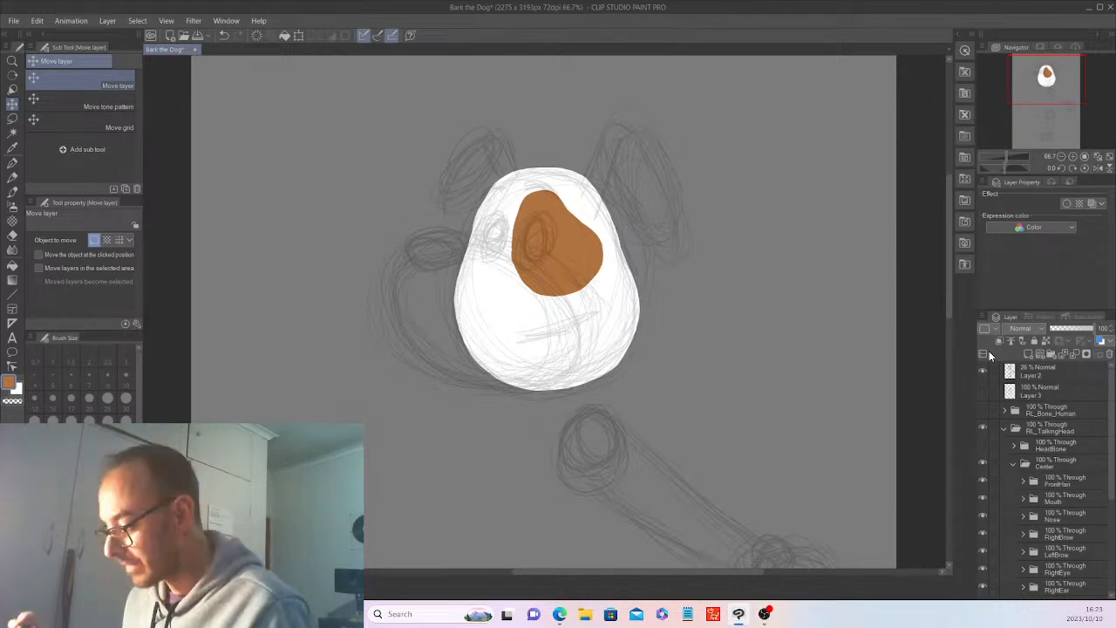
Create a layer folder named Spot above the Face folder and move the brown patch's Layer 4 into it.
{"action": "left_click_drag", "start_coordinate": [1112, 466], "coordinate": [1113, 561]}
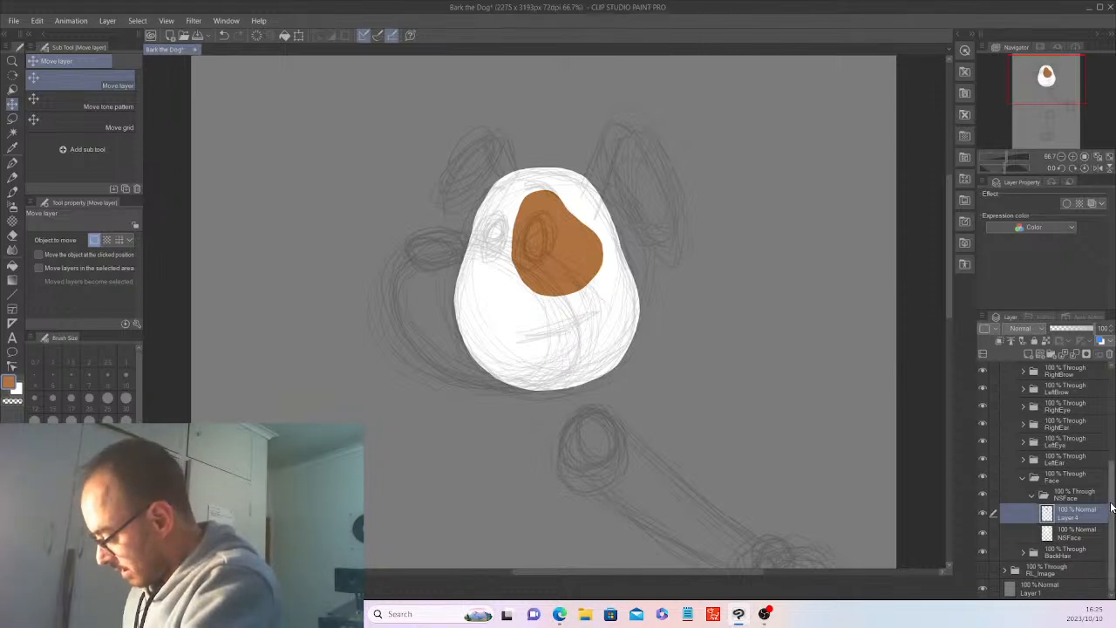
{"action": "left_click", "coordinate": [1090, 476]}
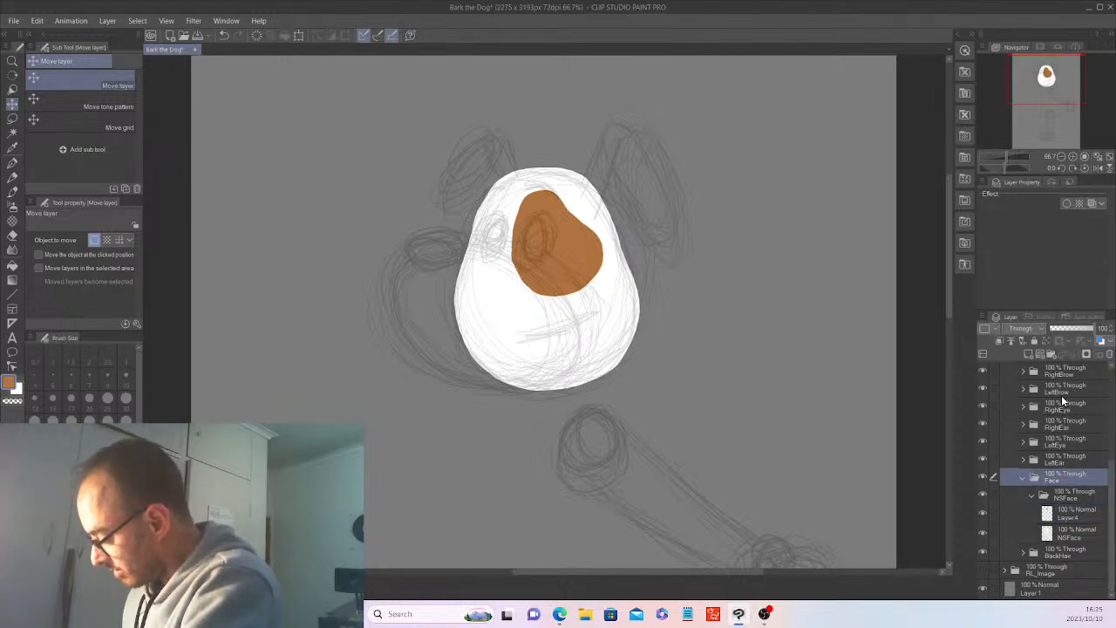
{"action": "left_click", "coordinate": [1050, 354]}
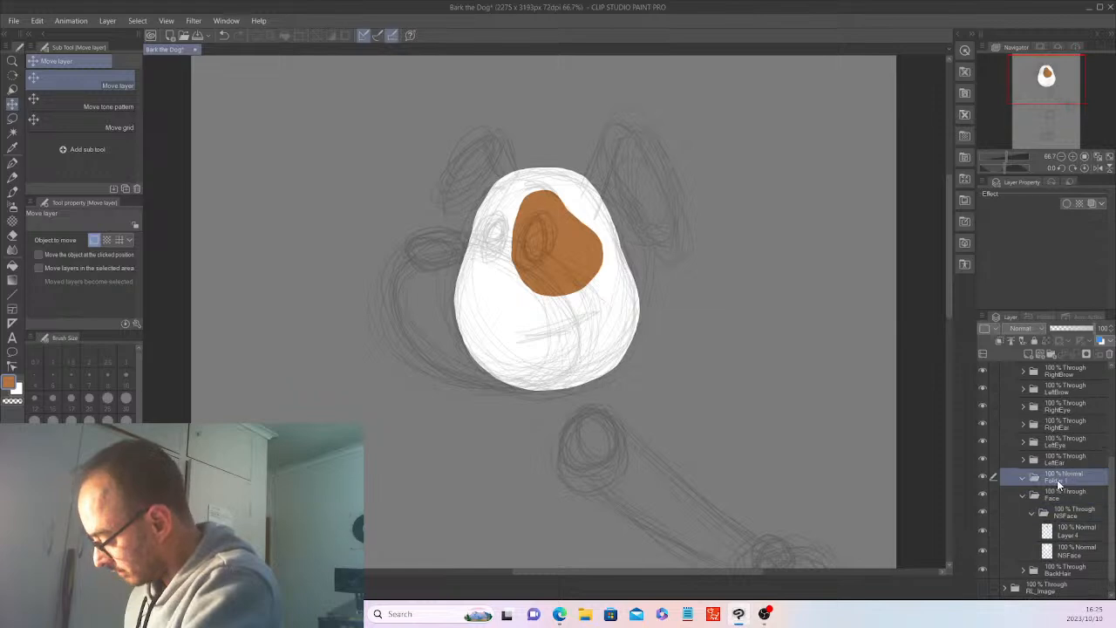
{"action": "double_click", "coordinate": [1058, 480]}
{"action": "type", "text": "Spot"}
{"action": "key", "text": "Return"}
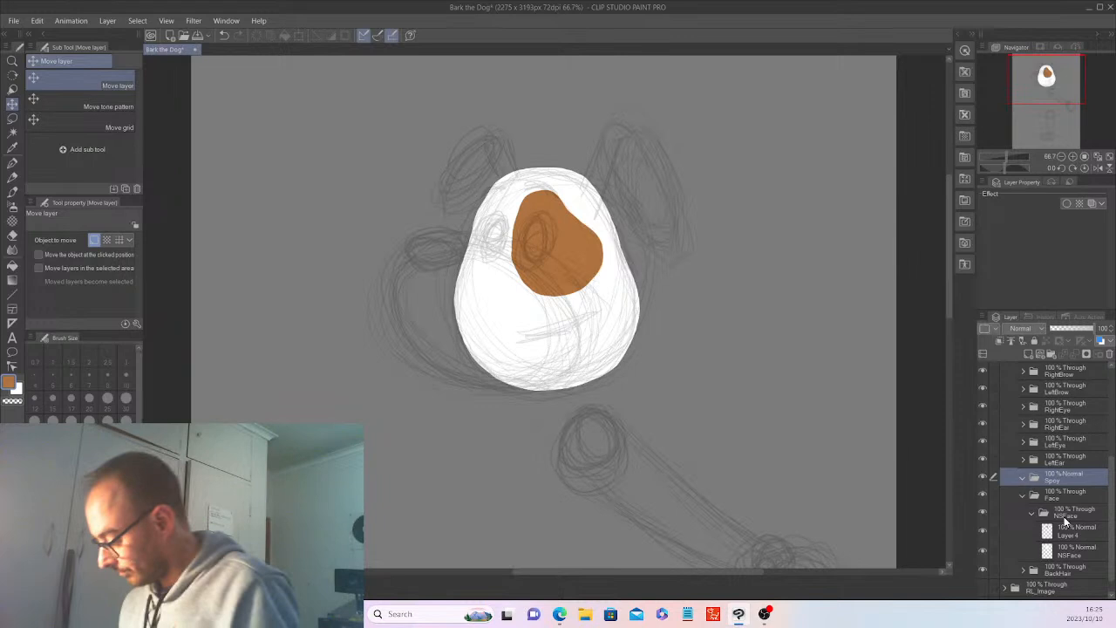
{"action": "left_click_drag", "start_coordinate": [1066, 527], "coordinate": [1065, 484]}
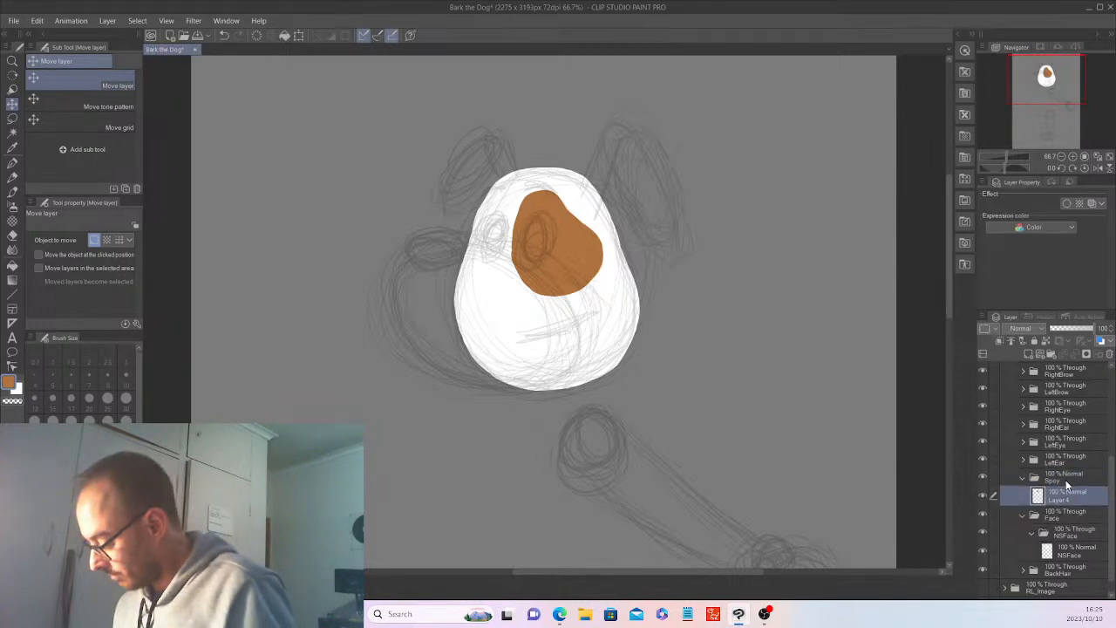
{"action": "double_click", "coordinate": [1070, 469]}
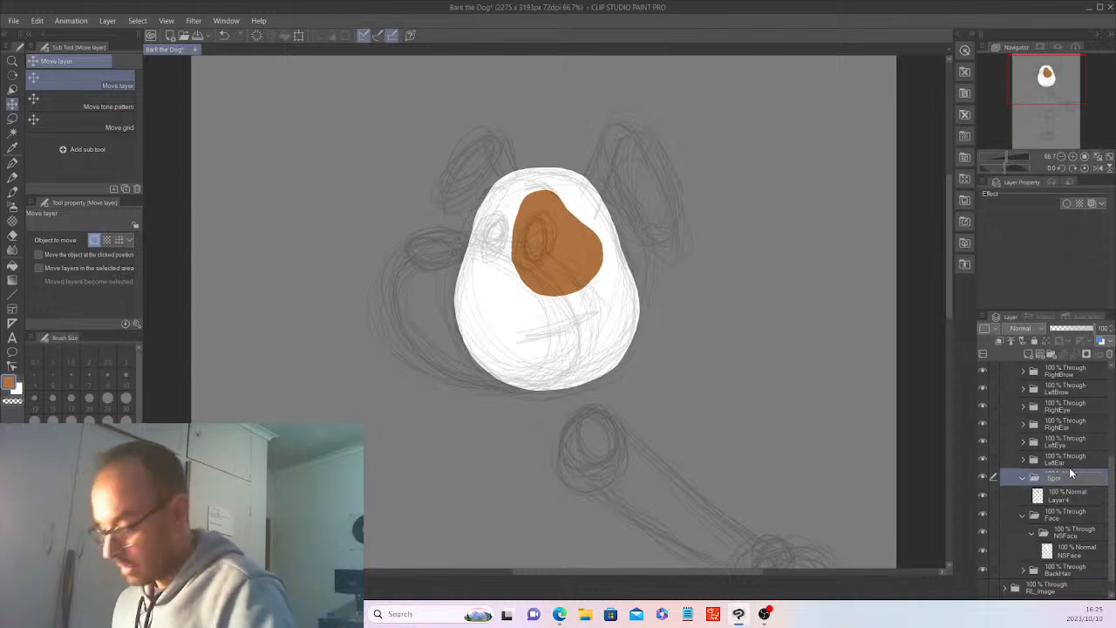
Make the HeadBone folder visible, keep RL_Bone_Human hidden, and expand HeadBone to access its bone layers.
{"action": "left_click_drag", "start_coordinate": [1112, 514], "coordinate": [1111, 476]}
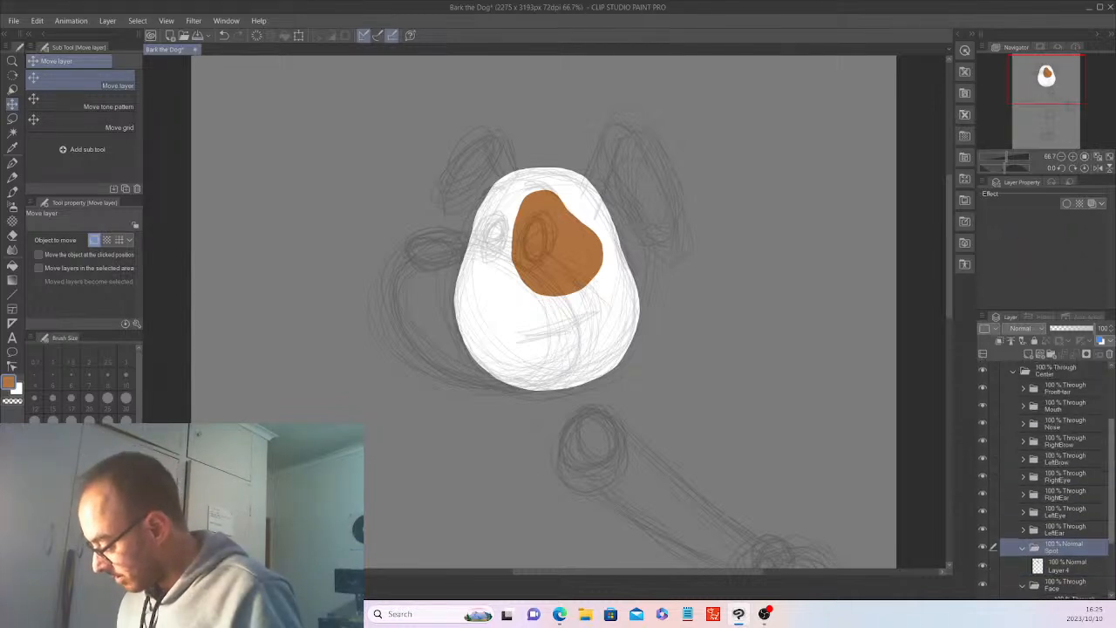
{"action": "scroll", "coordinate": [1046, 479], "scroll_direction": "up", "scroll_amount": 3}
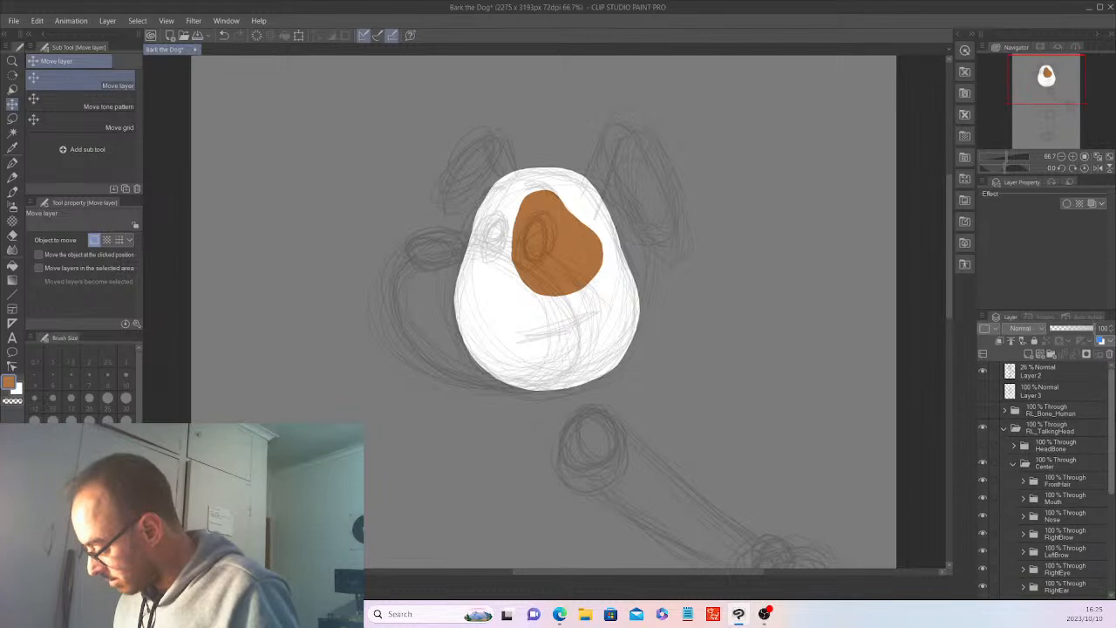
{"action": "left_click", "coordinate": [1014, 394]}
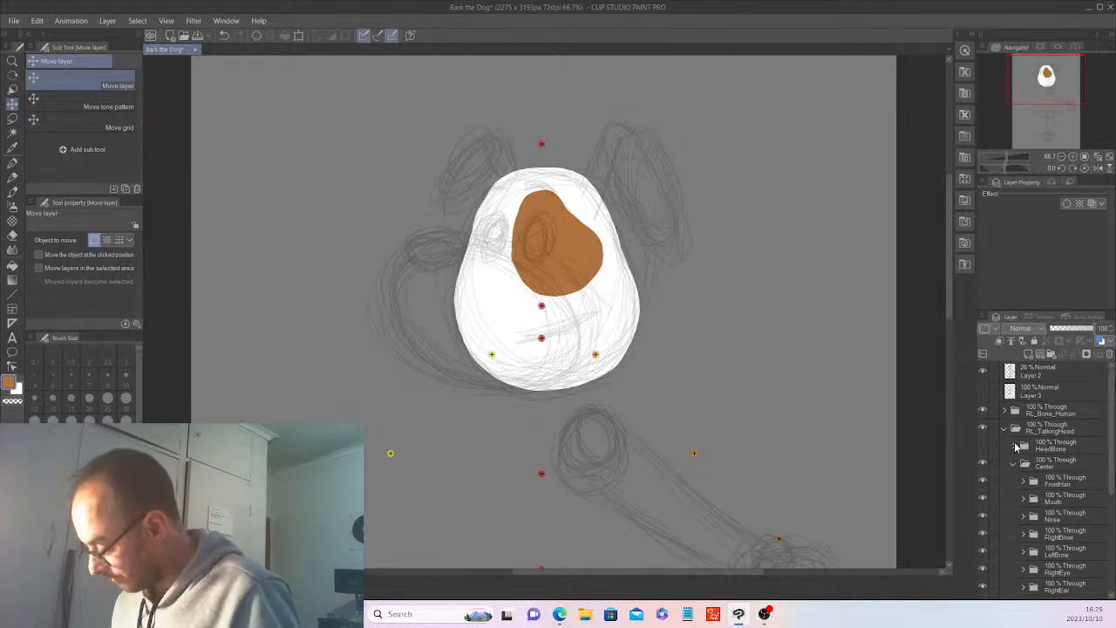
{"action": "left_click", "coordinate": [982, 410]}
{"action": "left_click", "coordinate": [983, 444]}
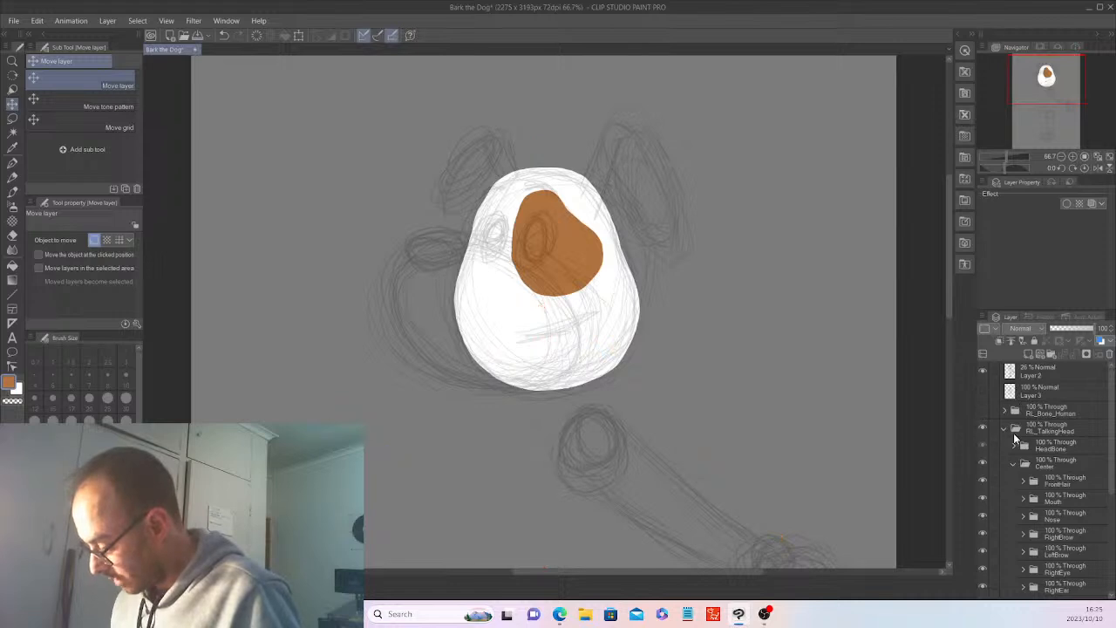
{"action": "left_click", "coordinate": [1013, 445]}
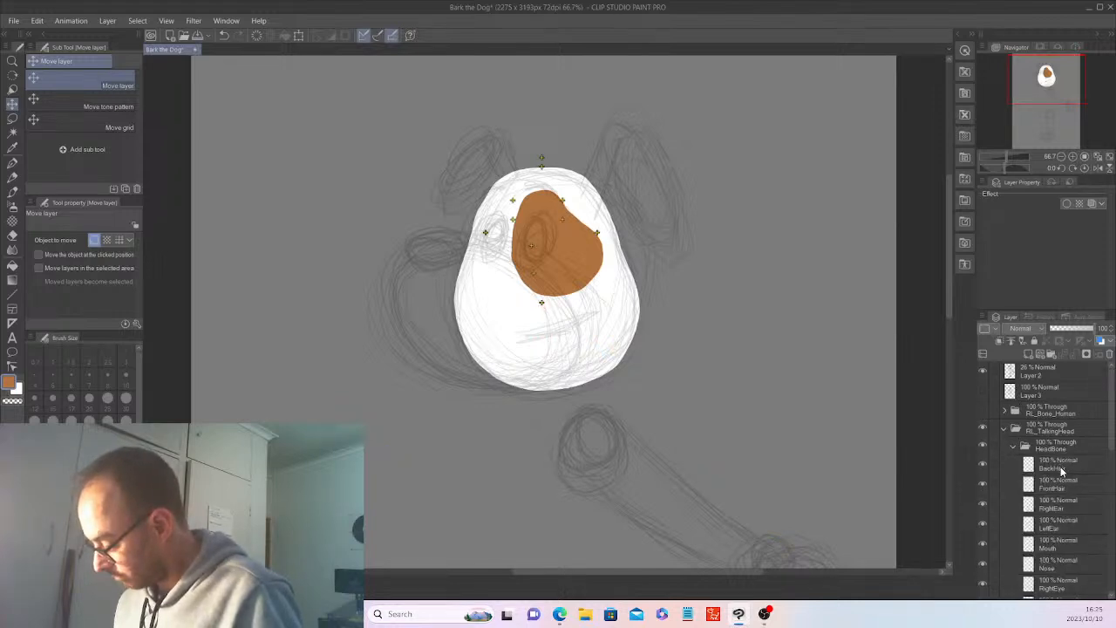
Duplicate the BackHair bone layer in HeadBone, name the copy Spot, and collapse the HeadBone folder.
{"action": "left_click", "coordinate": [1055, 467]}
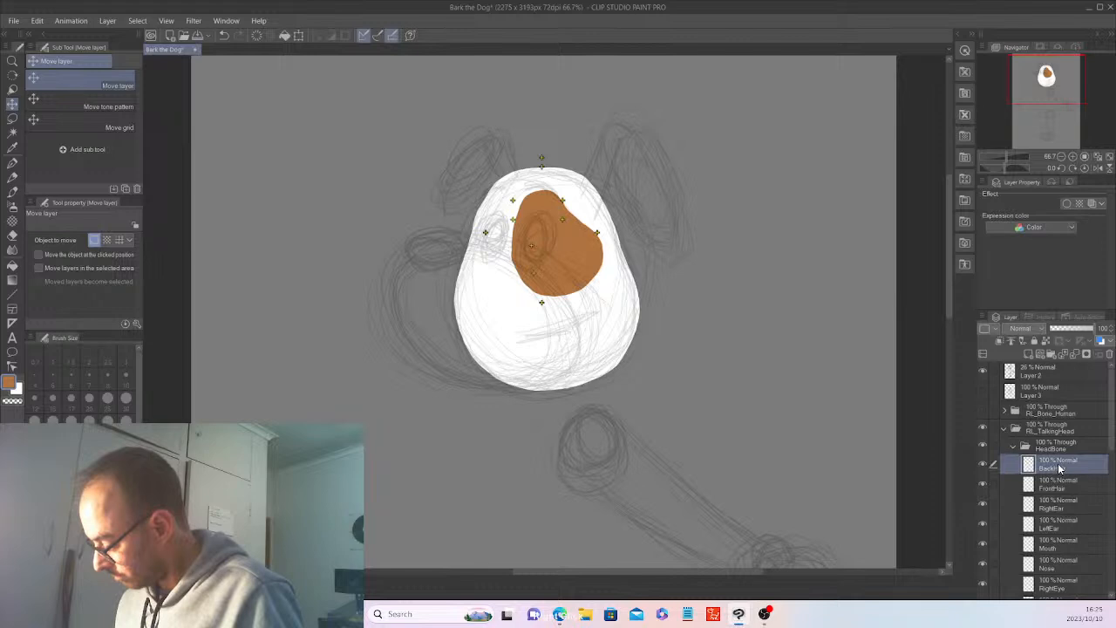
{"action": "right_click", "coordinate": [1058, 468]}
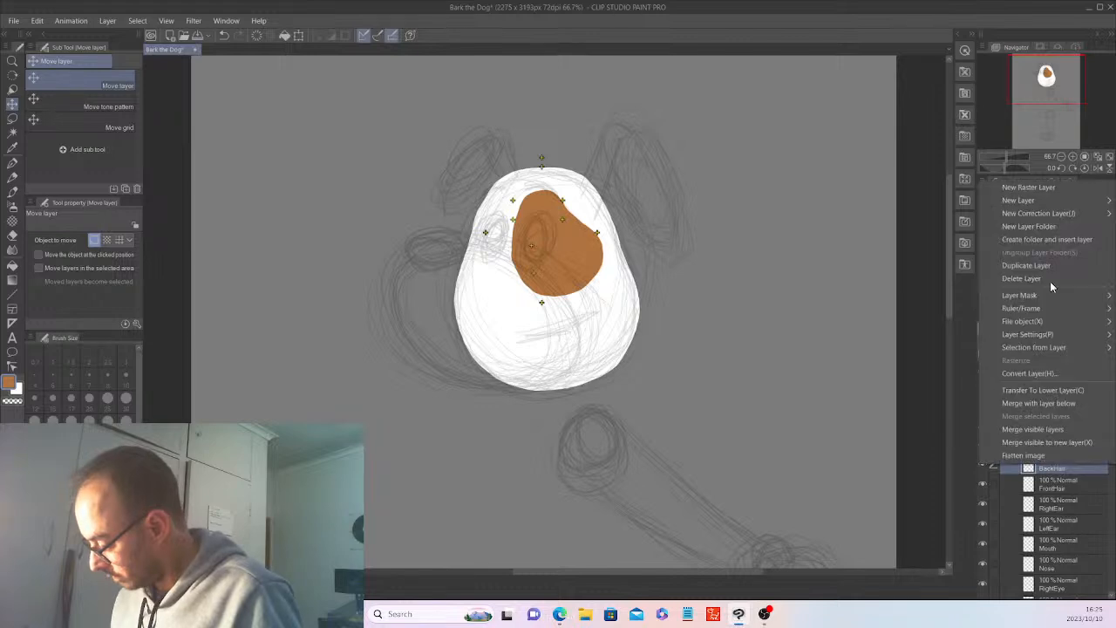
{"action": "left_click", "coordinate": [1027, 265]}
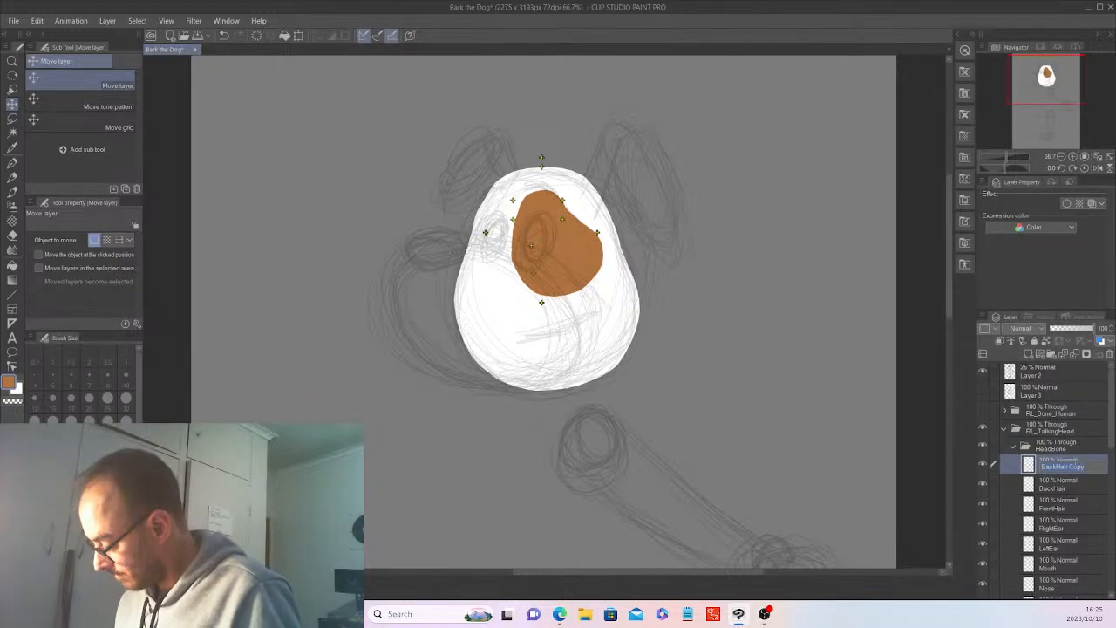
{"action": "type", "text": "Spot"}
{"action": "key", "text": "Return"}
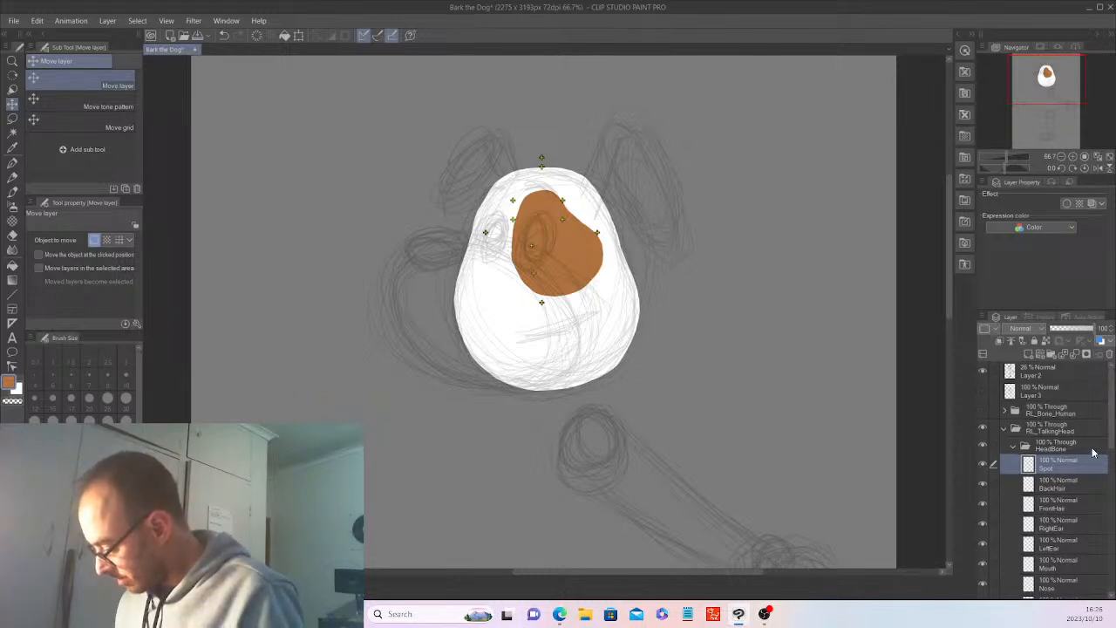
{"action": "left_click", "coordinate": [1013, 447]}
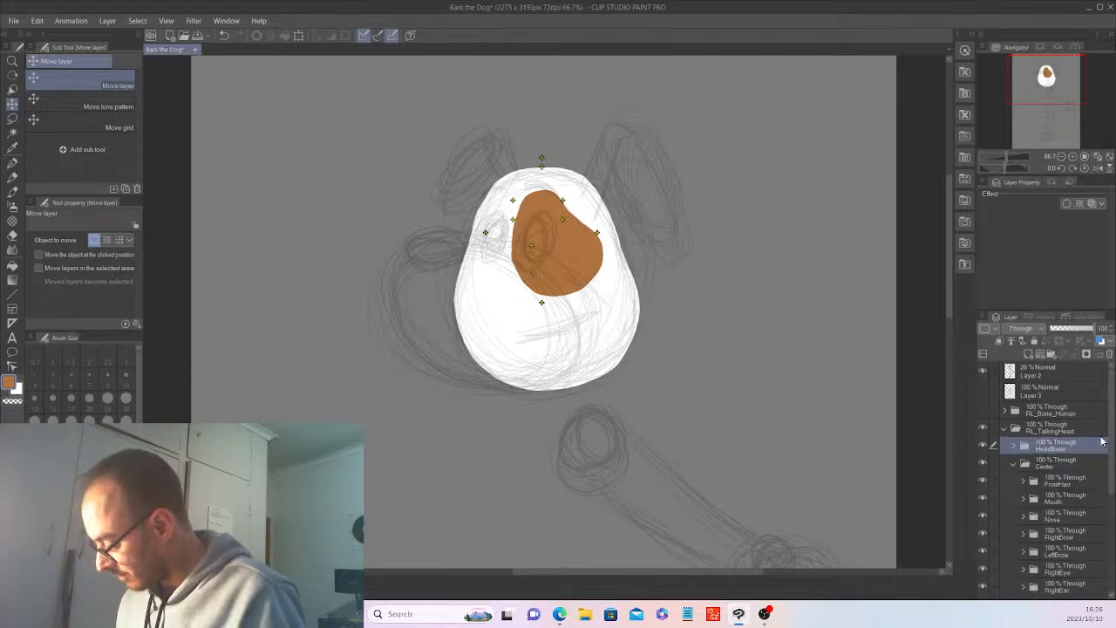
Transform Layer 4 so the brown patch is narrower, slightly shorter and tilted counterclockwise near the face's right edge.
{"action": "scroll", "coordinate": [1070, 483], "scroll_direction": "down", "scroll_amount": 5}
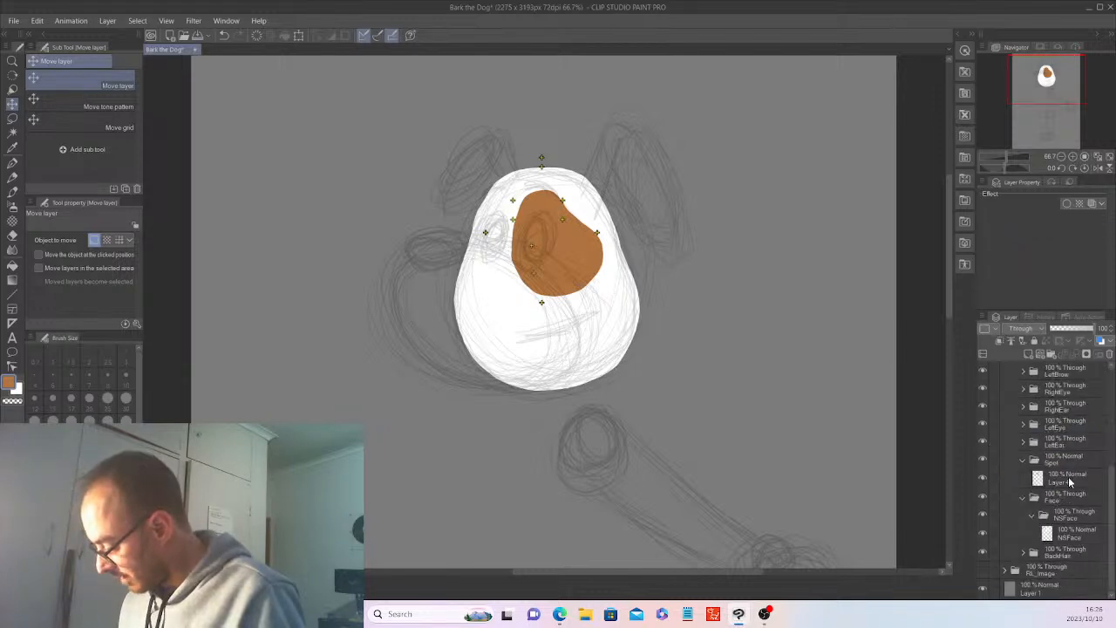
{"action": "left_click", "coordinate": [1071, 482]}
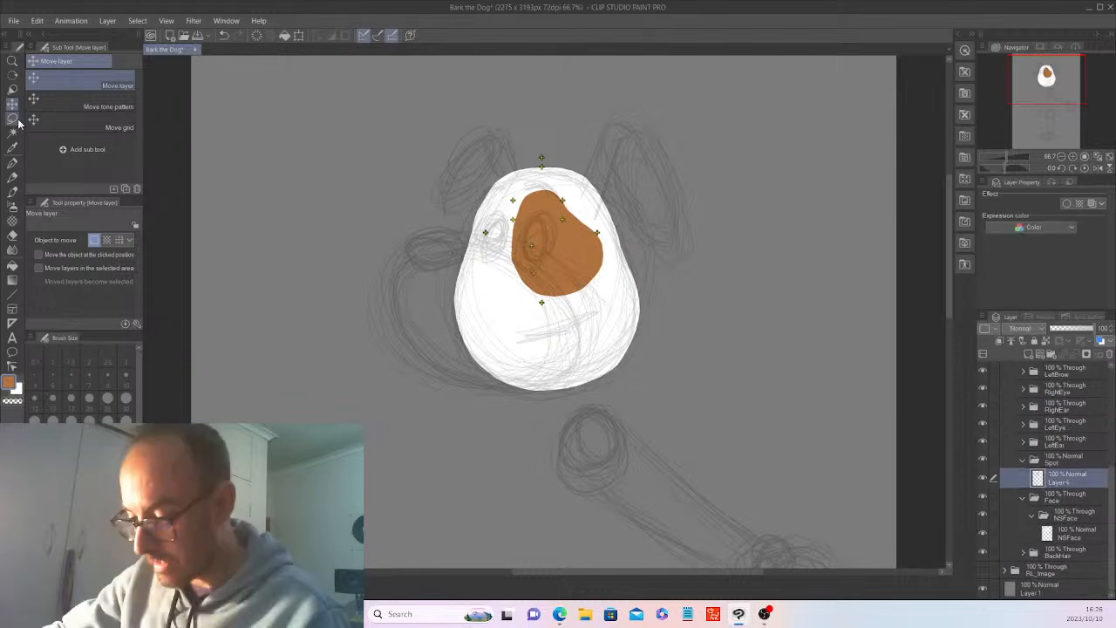
{"action": "key", "text": "ctrl+t"}
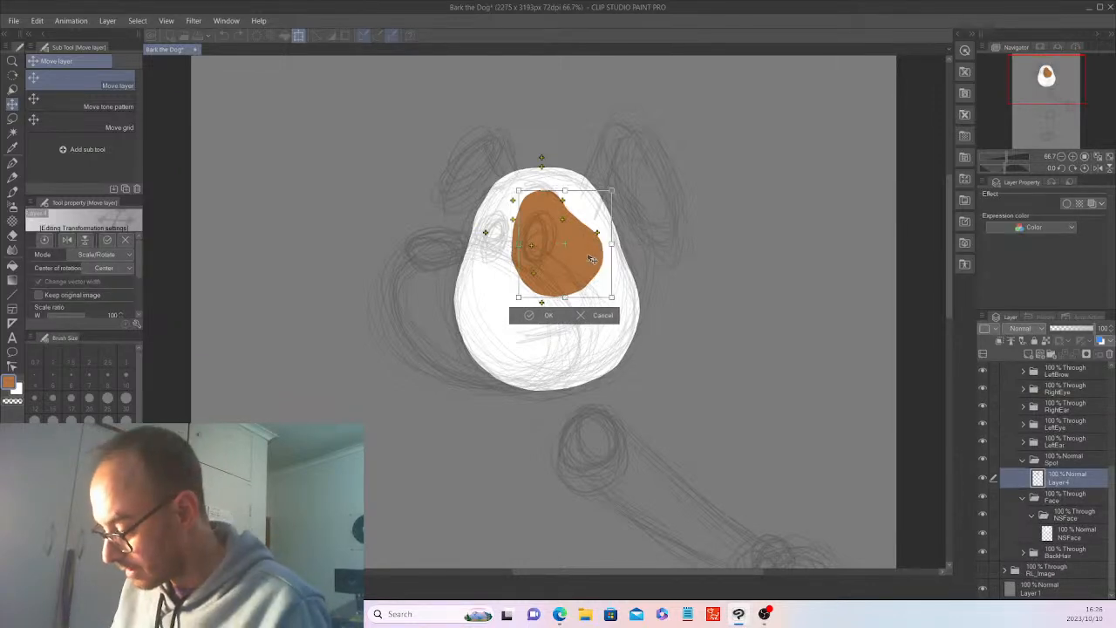
{"action": "left_click_drag", "start_coordinate": [609, 261], "coordinate": [616, 265]}
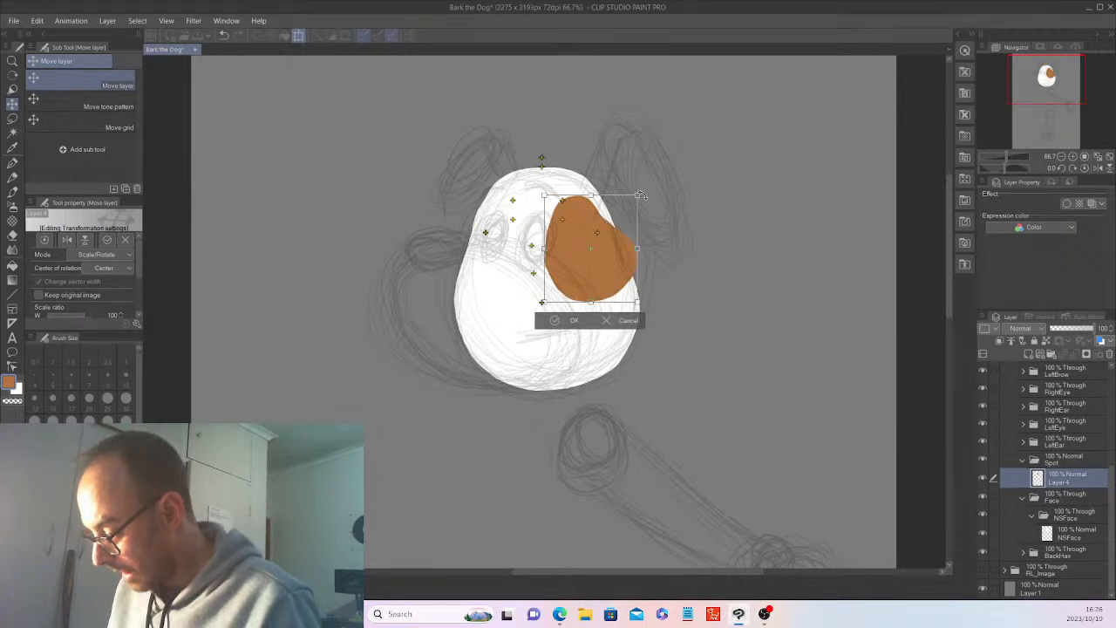
{"action": "left_click_drag", "start_coordinate": [641, 195], "coordinate": [609, 190]}
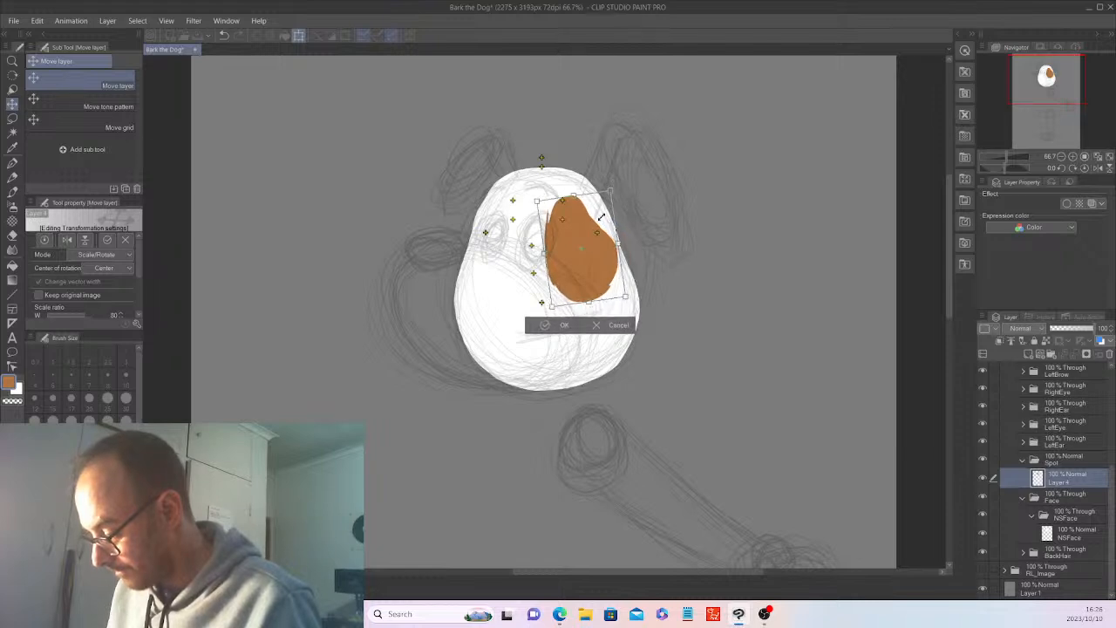
{"action": "left_click_drag", "start_coordinate": [592, 247], "coordinate": [597, 240]}
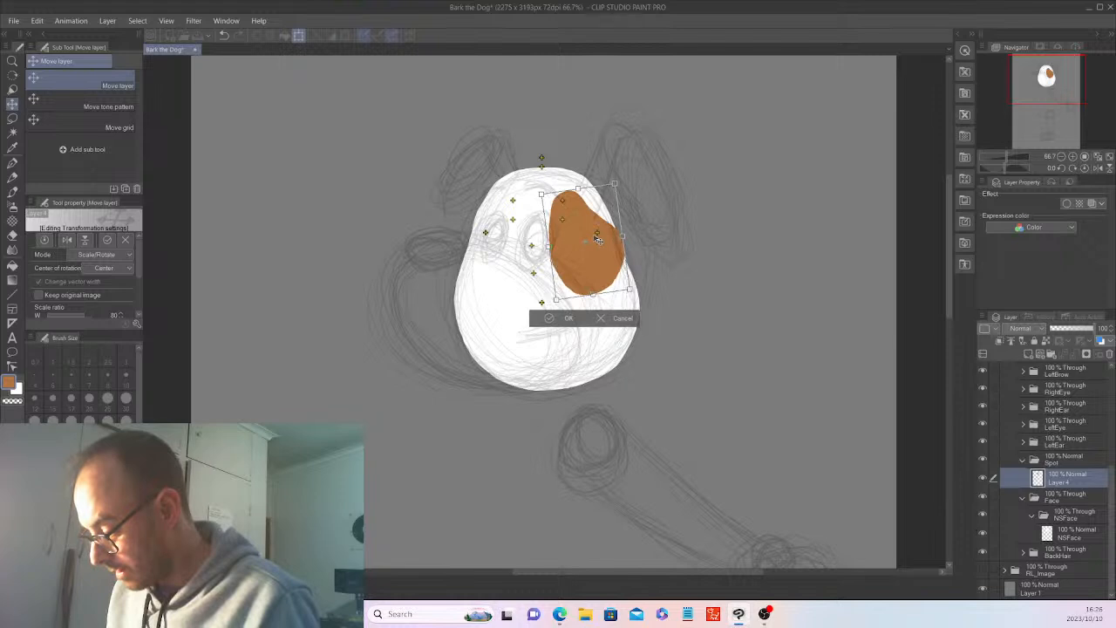
{"action": "left_click_drag", "start_coordinate": [597, 240], "coordinate": [593, 245]}
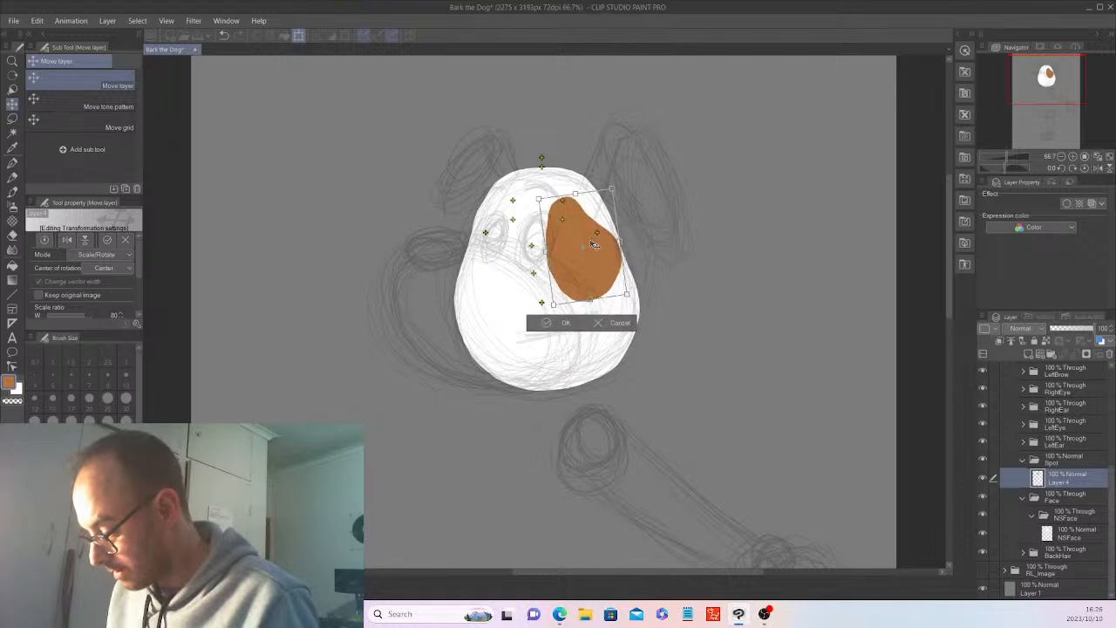
{"action": "left_click_drag", "start_coordinate": [589, 299], "coordinate": [583, 285]}
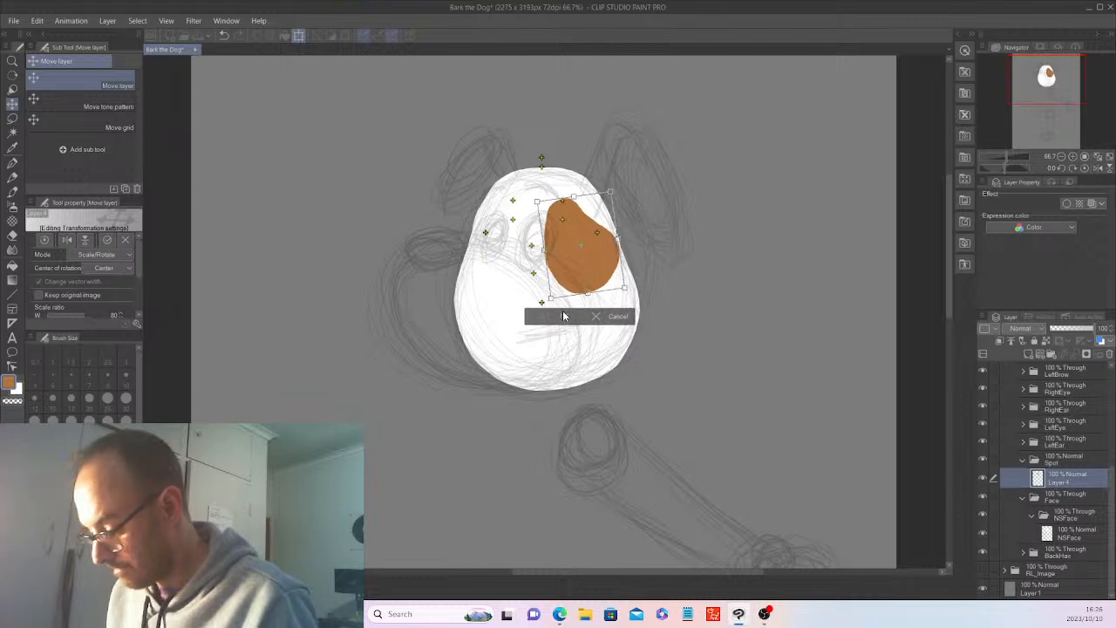
{"action": "left_click", "coordinate": [564, 315]}
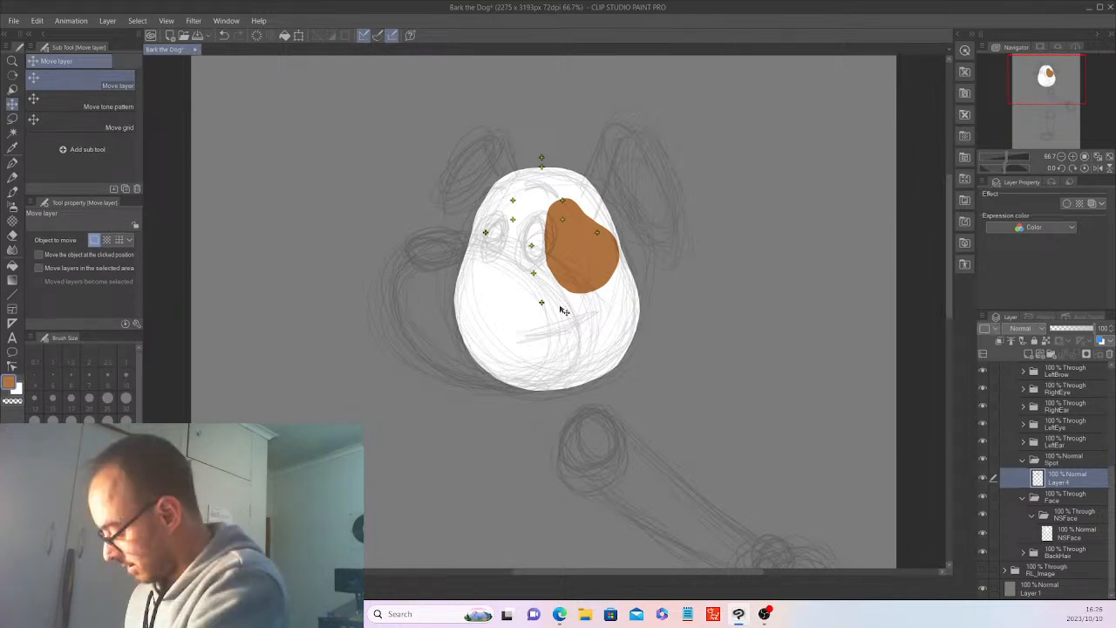
Move the Spot bone marker in HeadBone onto the centre of the brown patch.
{"action": "scroll", "coordinate": [1097, 412], "scroll_direction": "up", "scroll_amount": 5}
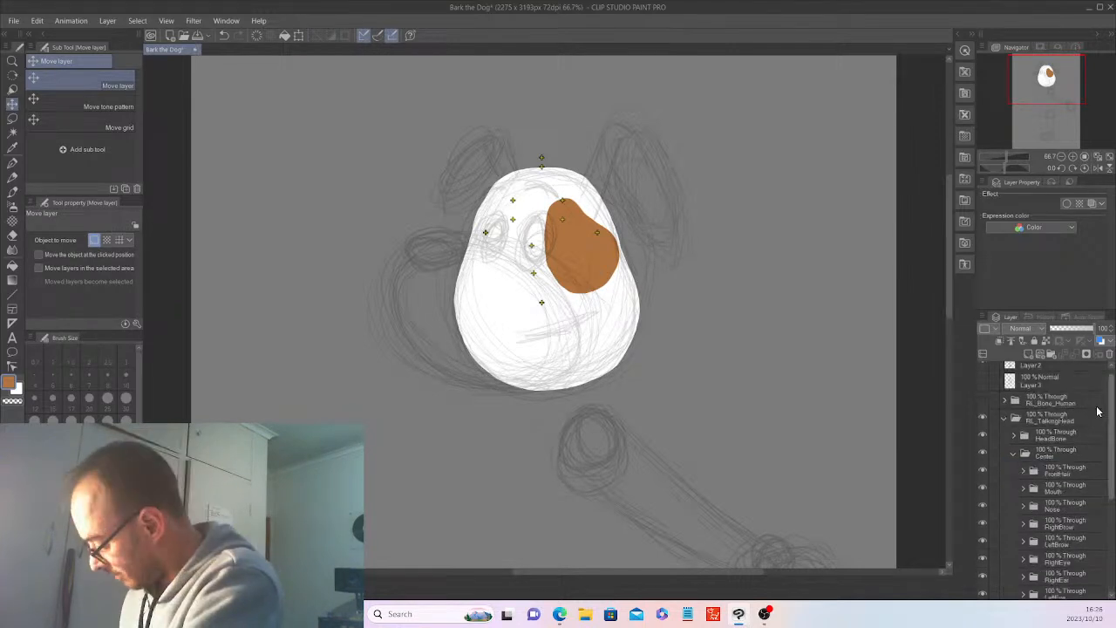
{"action": "left_click", "coordinate": [1013, 434]}
{"action": "left_click", "coordinate": [1069, 455]}
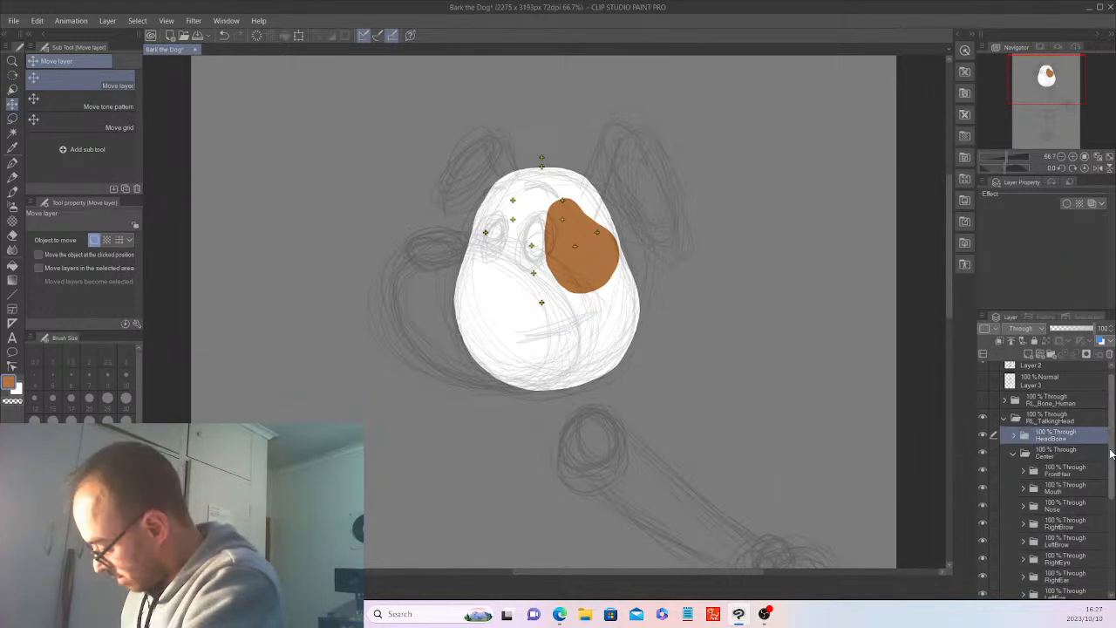
Collapse the NSFace, Face and Spot folders to tidy the layer list.
{"action": "left_click_drag", "start_coordinate": [1111, 453], "coordinate": [1111, 545]}
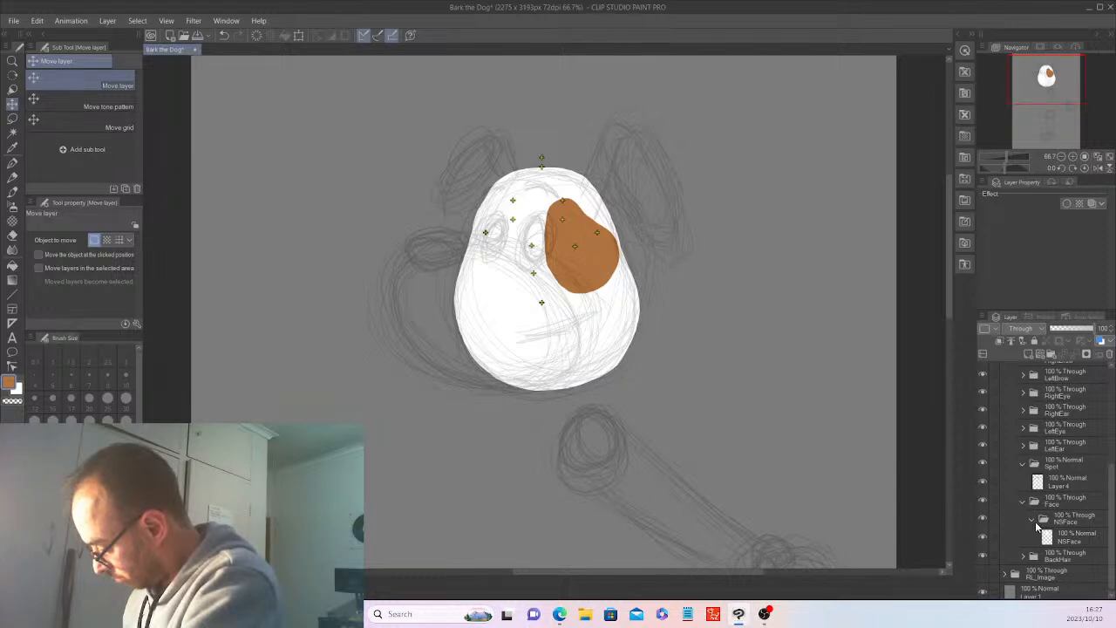
{"action": "left_click", "coordinate": [1034, 520]}
{"action": "left_click", "coordinate": [1023, 518]}
{"action": "left_click", "coordinate": [1023, 500]}
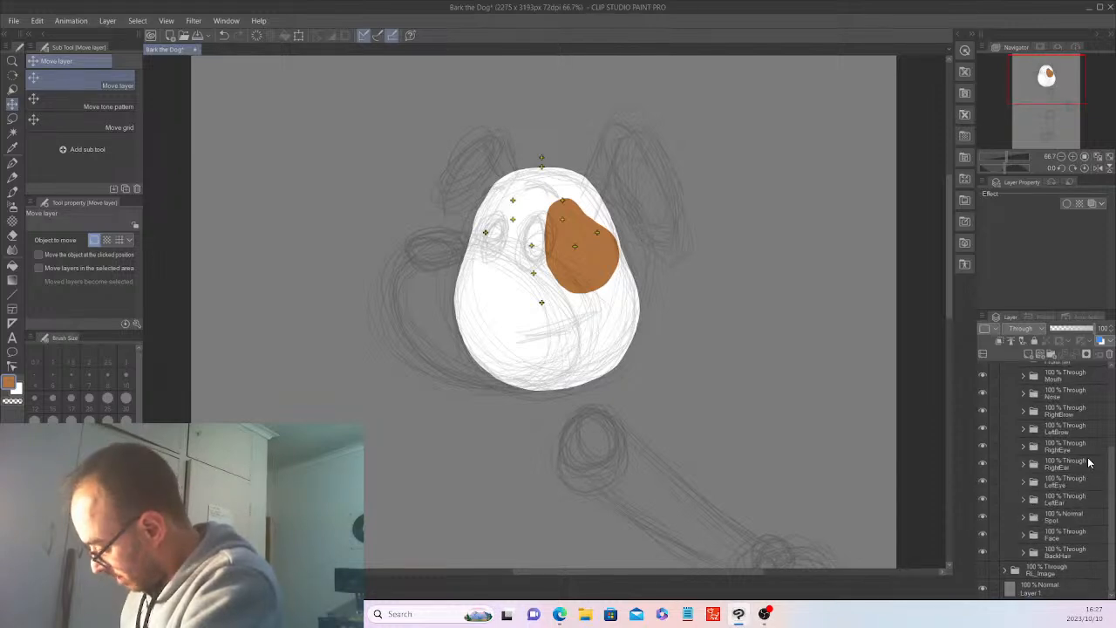
Add a new raster layer inside the Normal subfolder of the Nose folder.
{"action": "left_click", "coordinate": [1022, 394]}
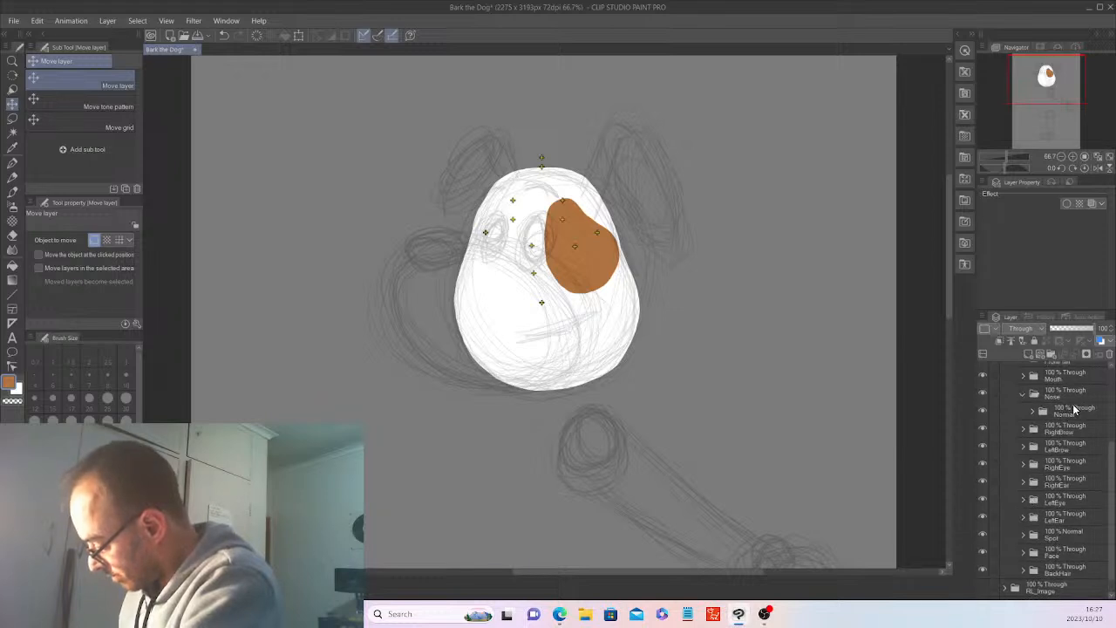
{"action": "left_click", "coordinate": [1071, 415]}
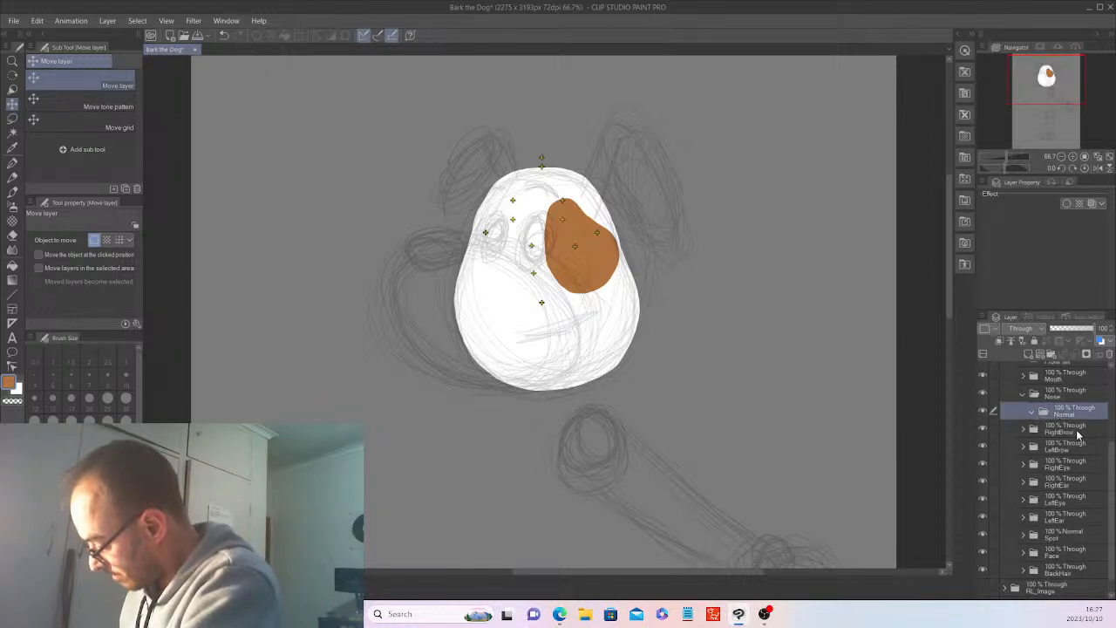
{"action": "left_click", "coordinate": [1040, 354]}
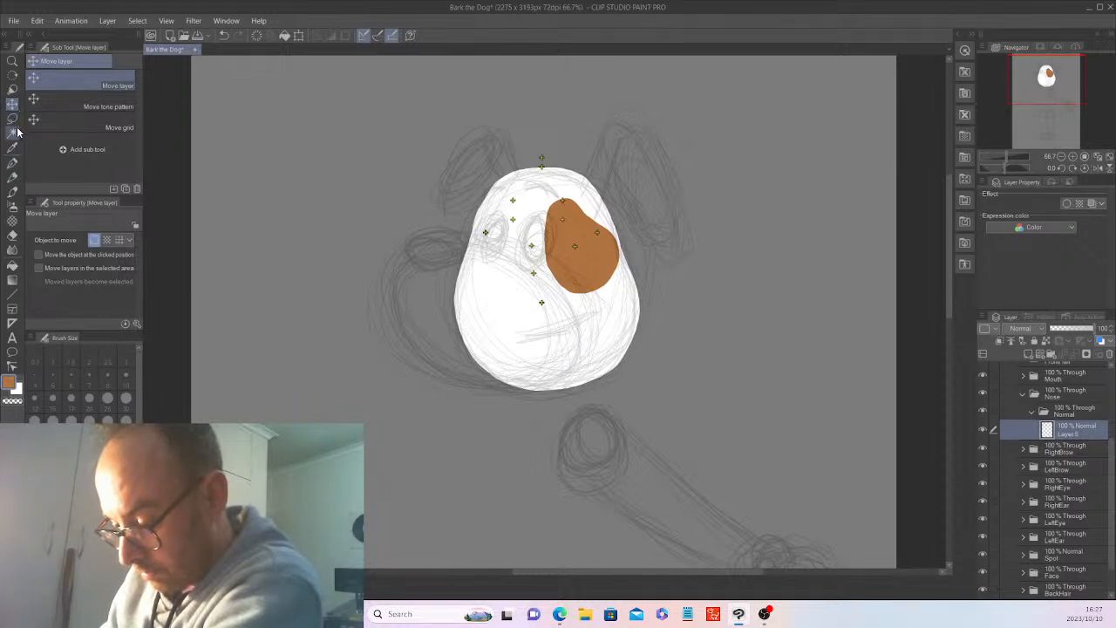
Choose the G-pen and hide the face and brown patch artwork to expose the sketch for drawing the nose.
{"action": "left_click", "coordinate": [12, 164]}
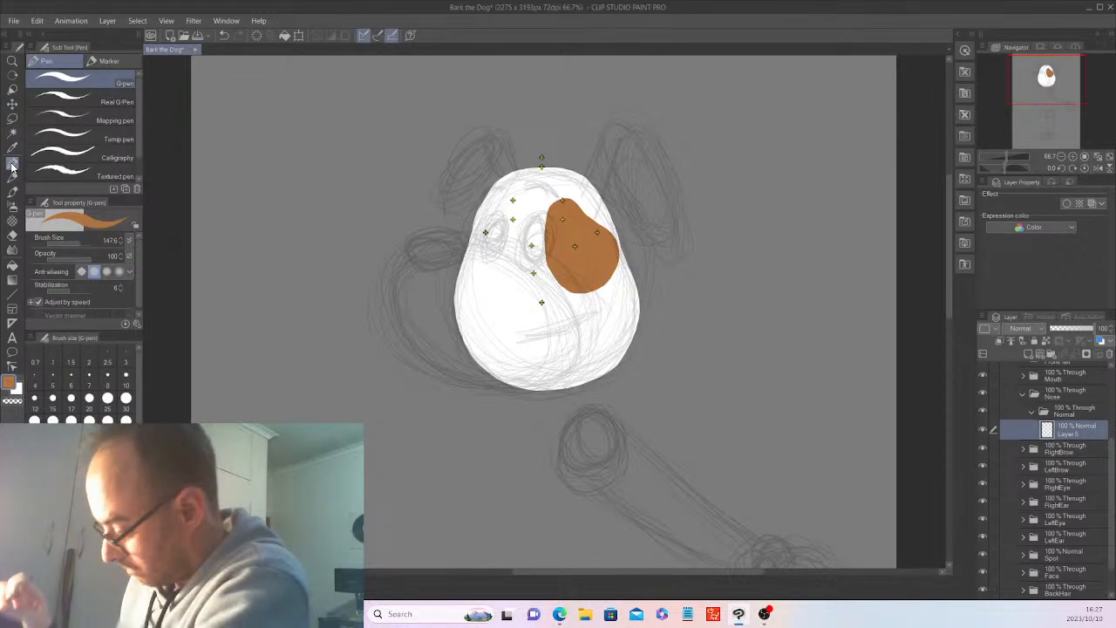
{"action": "scroll", "coordinate": [1048, 526], "scroll_direction": "down", "scroll_amount": 1}
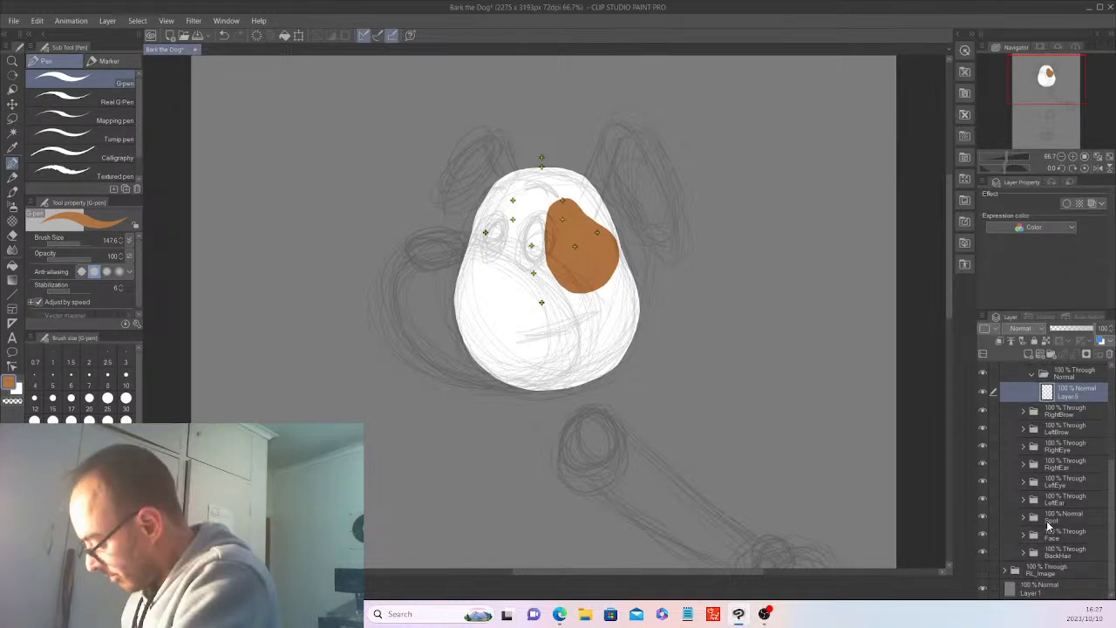
{"action": "left_click_drag", "start_coordinate": [1111, 520], "coordinate": [1111, 417]}
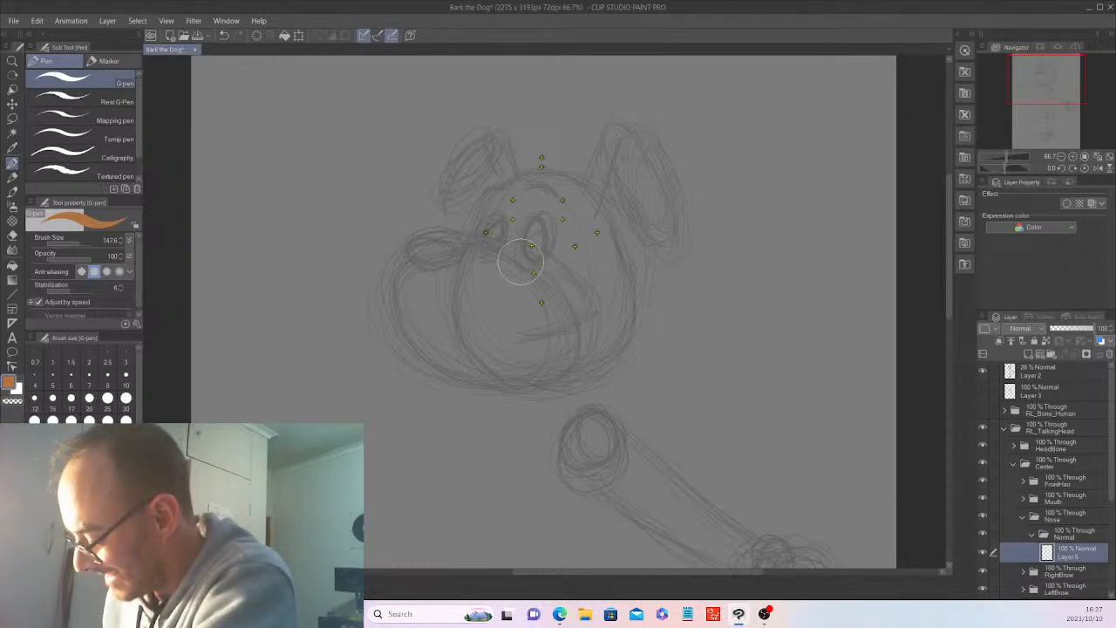
Paint a solid white oval over the sketched snout with the G-pen, switching the drawing colour from orange to white.
{"action": "left_click_drag", "start_coordinate": [523, 260], "coordinate": [501, 251]}
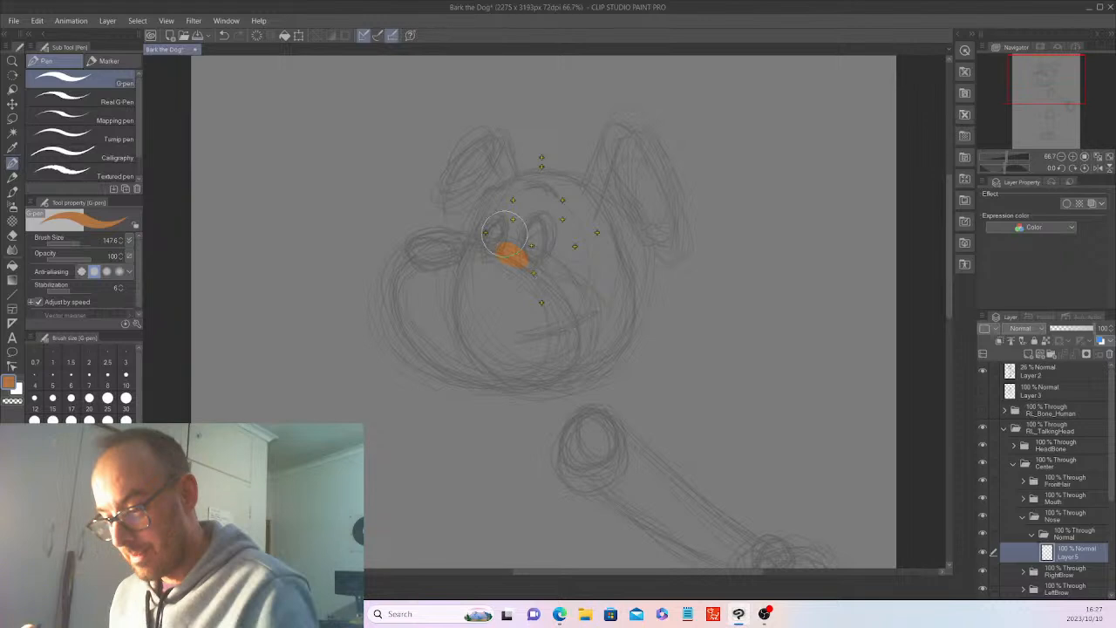
{"action": "key", "text": "ctrl+z"}
{"action": "key", "text": "x"}
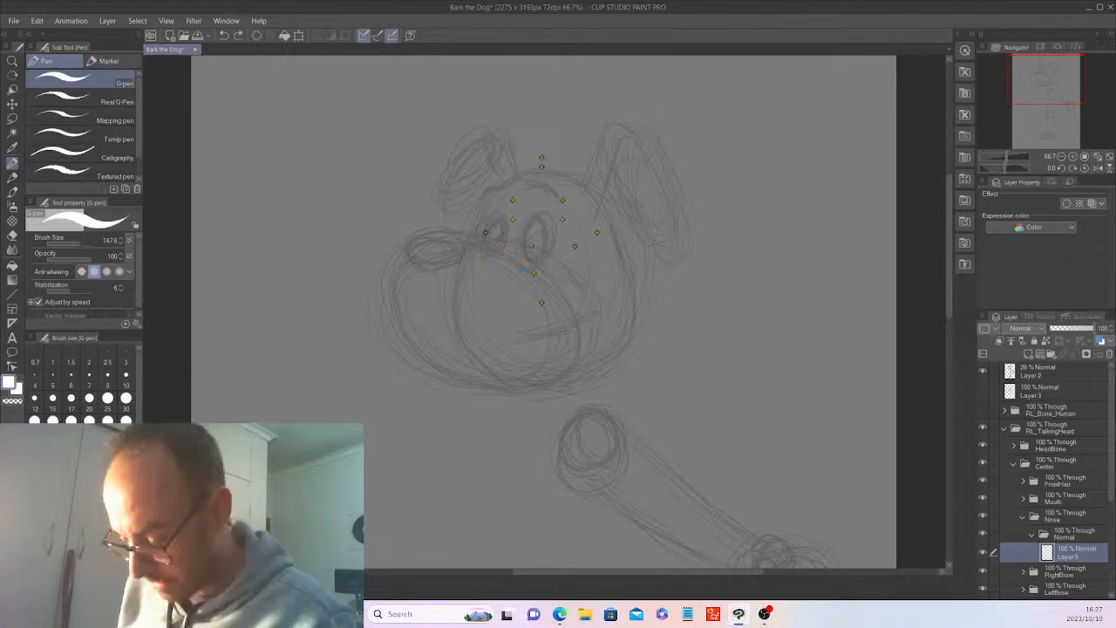
{"action": "mouse_move", "coordinate": [530, 259]}
{"action": "left_mouse_down"}
{"action": "mouse_move", "coordinate": [433, 251]}
{"action": "mouse_move", "coordinate": [413, 264]}
{"action": "mouse_move", "coordinate": [396, 315]}
{"action": "mouse_move", "coordinate": [429, 358]}
{"action": "mouse_move", "coordinate": [476, 379]}
{"action": "mouse_move", "coordinate": [559, 381]}
{"action": "mouse_move", "coordinate": [585, 345]}
{"action": "mouse_move", "coordinate": [566, 299]}
{"action": "mouse_move", "coordinate": [533, 272]}
{"action": "left_mouse_up"}
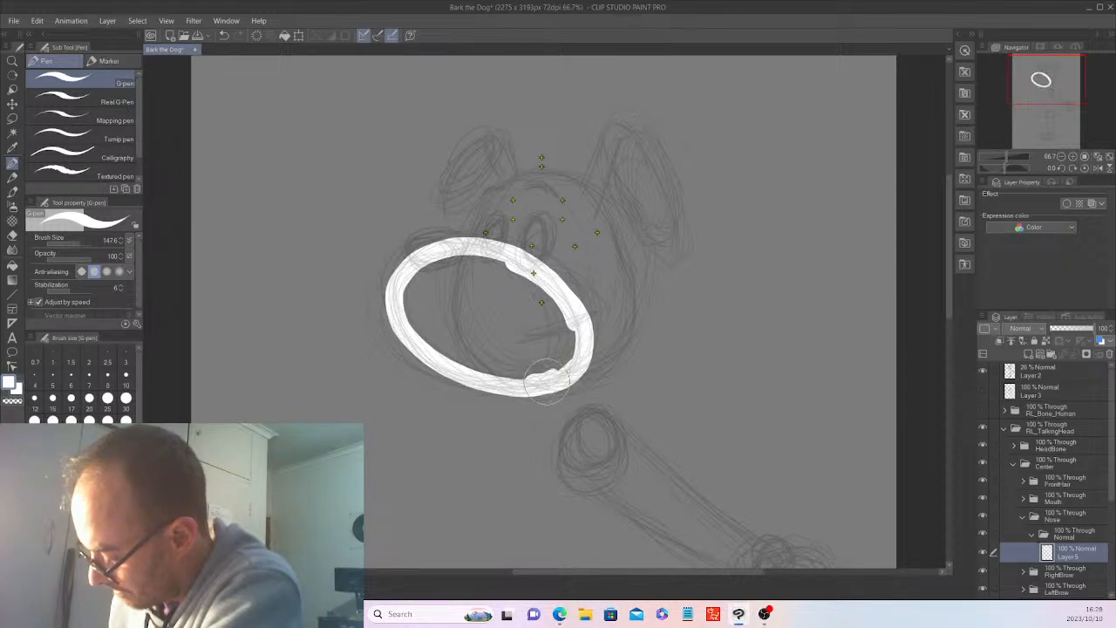
{"action": "mouse_move", "coordinate": [439, 281]}
{"action": "left_mouse_down"}
{"action": "mouse_move", "coordinate": [425, 330]}
{"action": "mouse_move", "coordinate": [464, 305]}
{"action": "mouse_move", "coordinate": [451, 304]}
{"action": "mouse_move", "coordinate": [430, 317]}
{"action": "mouse_move", "coordinate": [469, 339]}
{"action": "mouse_move", "coordinate": [532, 307]}
{"action": "mouse_move", "coordinate": [501, 340]}
{"action": "mouse_move", "coordinate": [546, 327]}
{"action": "left_mouse_up"}
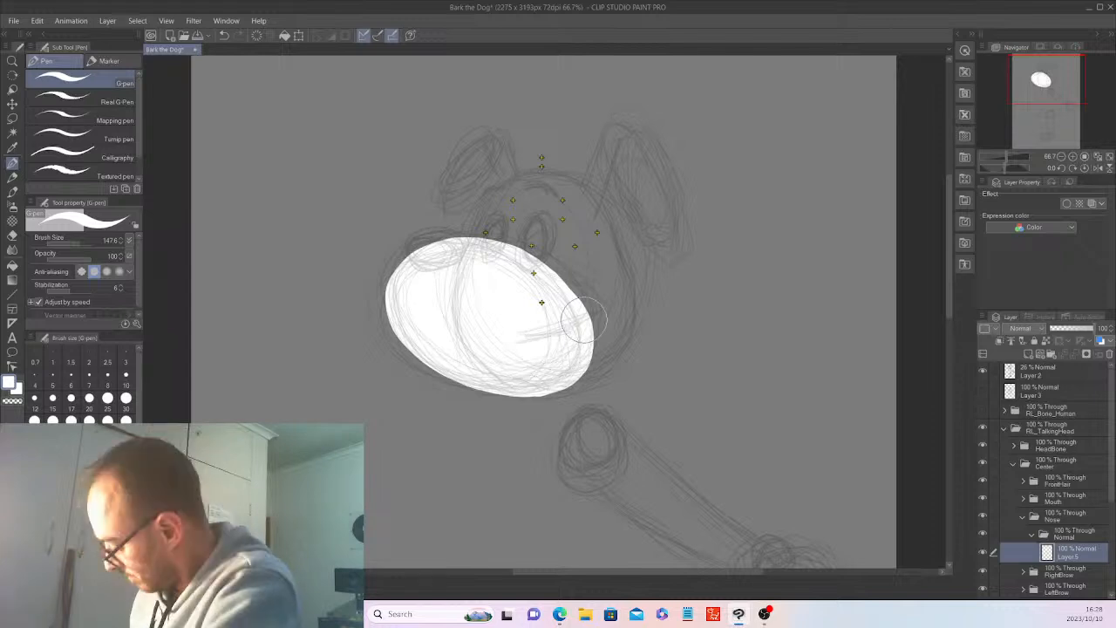
Show the Spot and Face folders again so the head artwork appears with the snout.
{"action": "key", "text": "k"}
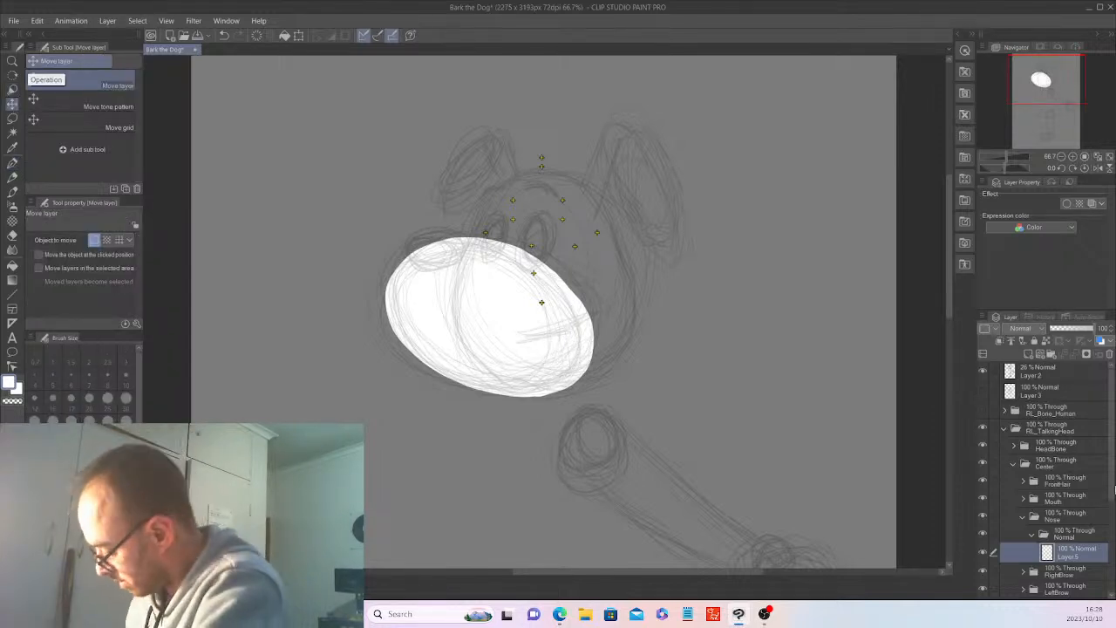
{"action": "left_click_drag", "start_coordinate": [1111, 493], "coordinate": [1113, 571]}
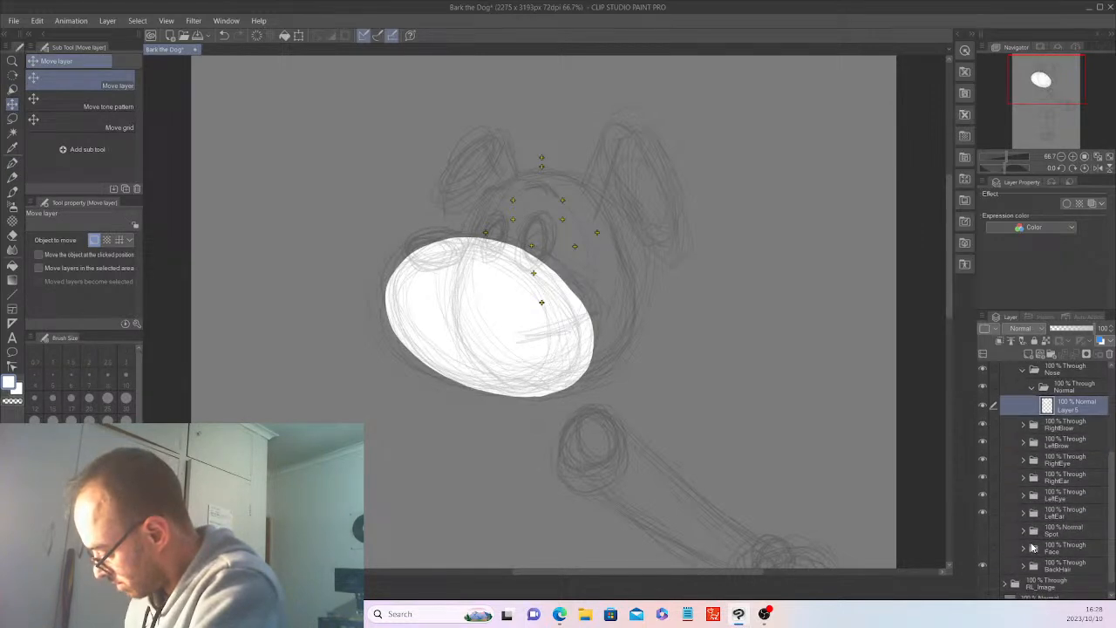
{"action": "left_click", "coordinate": [983, 530]}
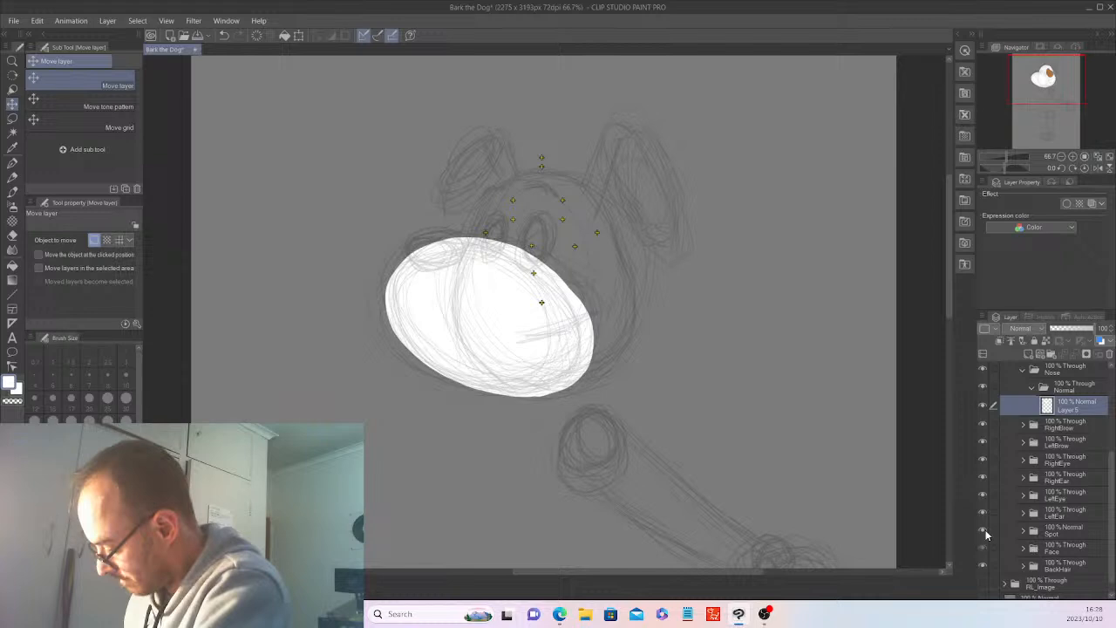
Rotate the white snout oval counter-clockwise until it lies level and move it off the head to the lower left.
{"action": "left_click", "coordinate": [299, 34]}
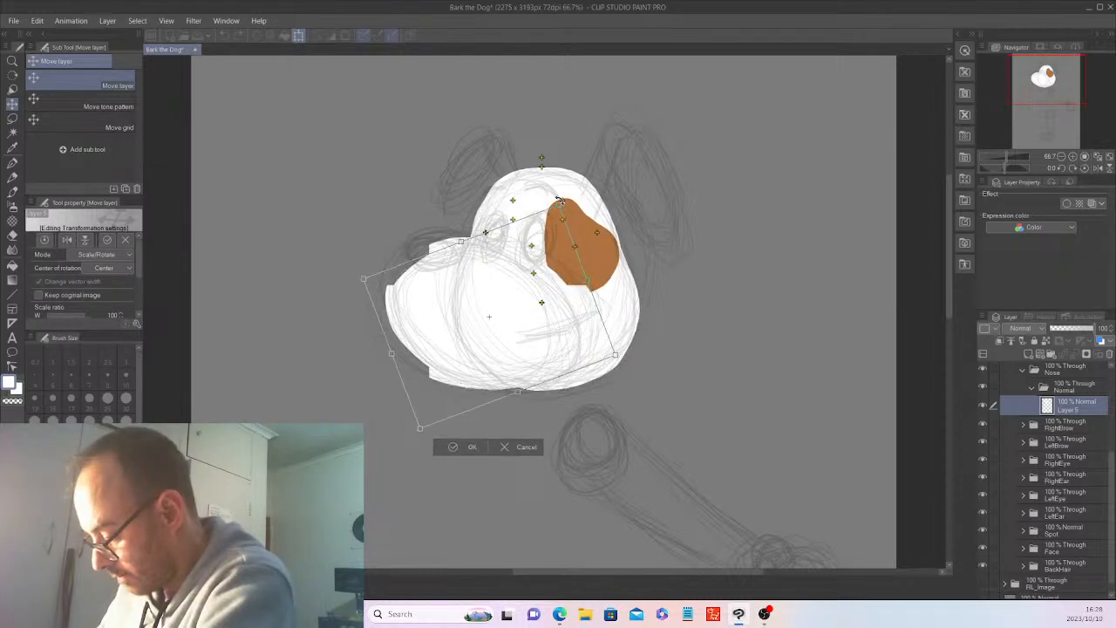
{"action": "left_click_drag", "start_coordinate": [546, 198], "coordinate": [545, 197]}
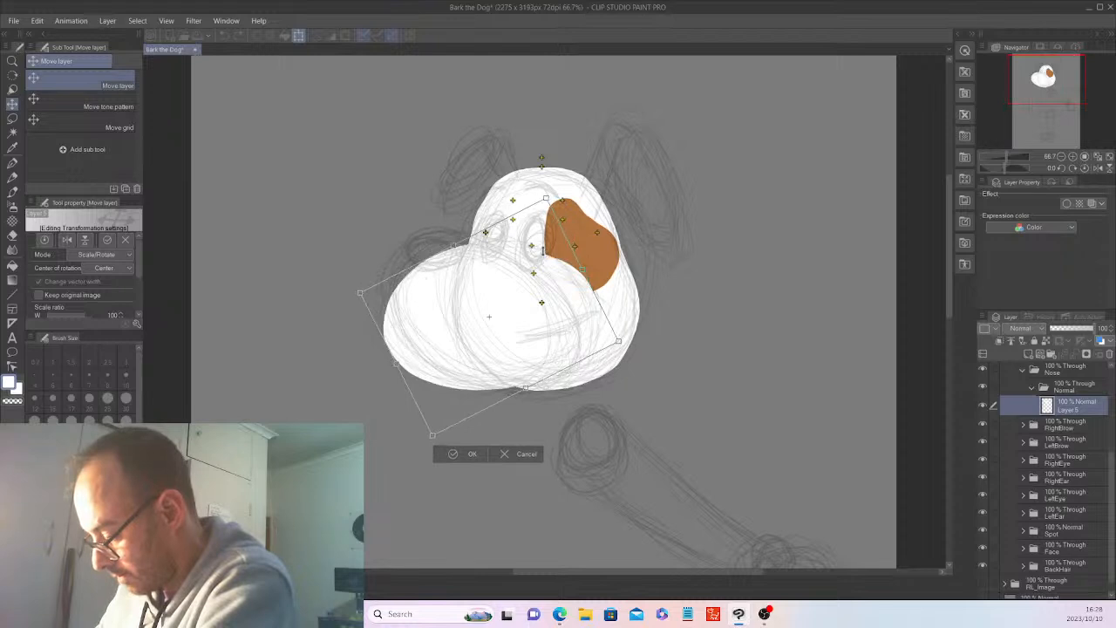
{"action": "left_click_drag", "start_coordinate": [541, 333], "coordinate": [379, 393]}
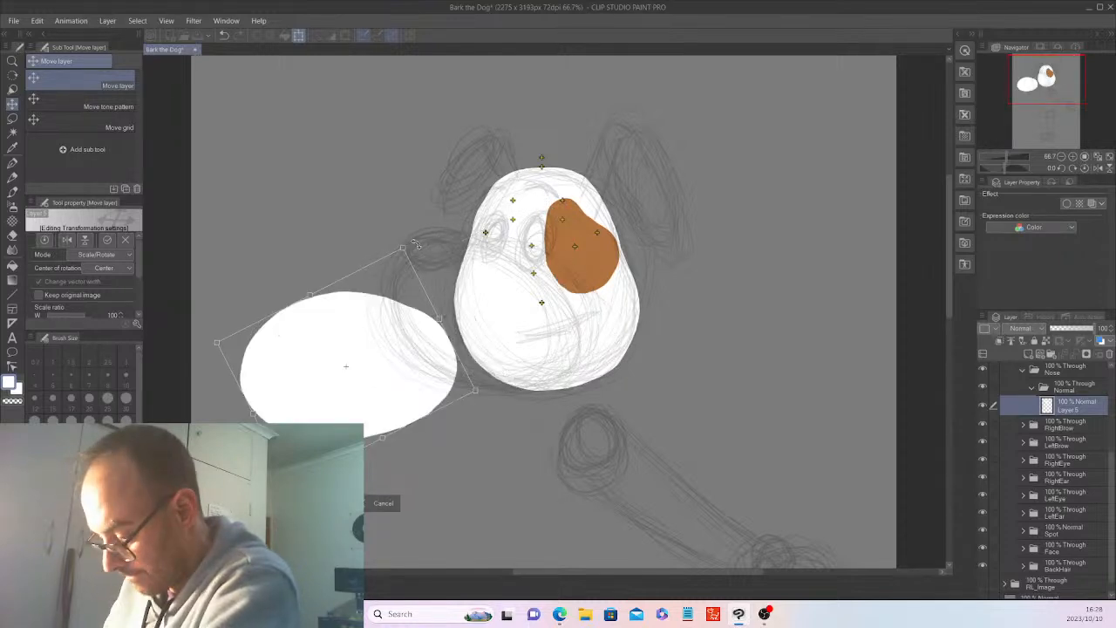
{"action": "left_click_drag", "start_coordinate": [416, 245], "coordinate": [418, 244]}
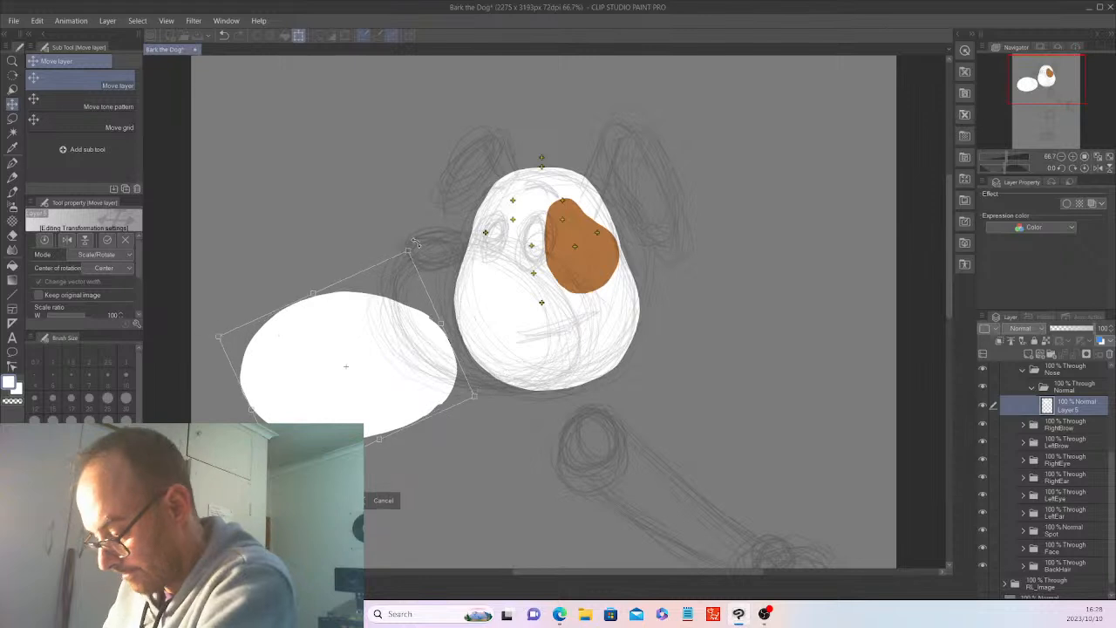
{"action": "key", "text": "Return"}
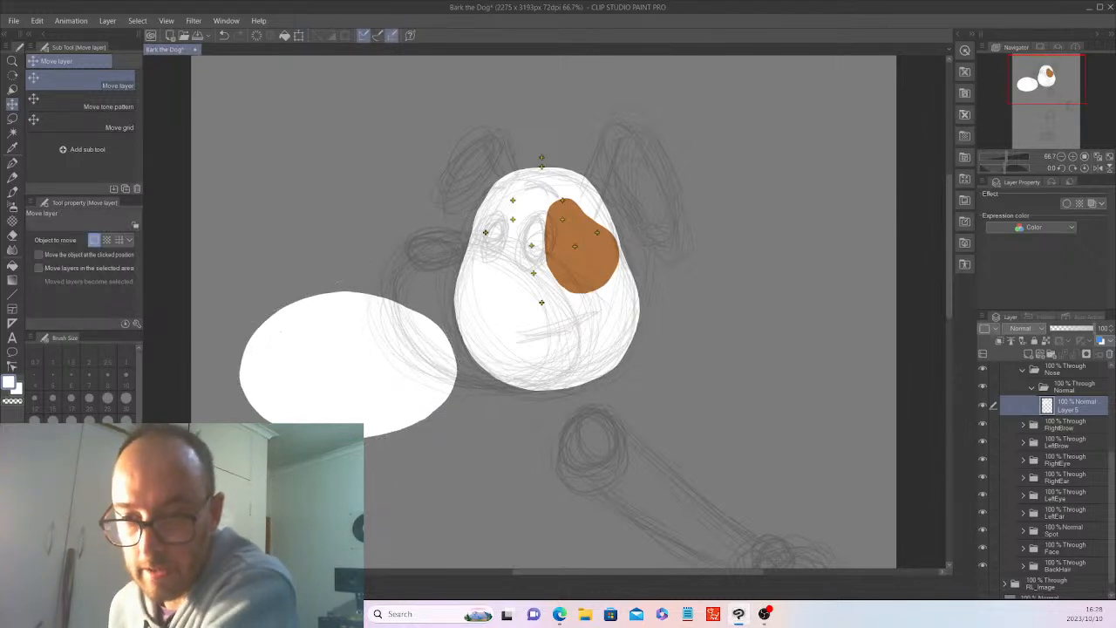
Reduce the G-pen brush size to 25.1 and refine the right and upper edges of the white snout oval.
{"action": "left_click", "coordinate": [15, 167]}
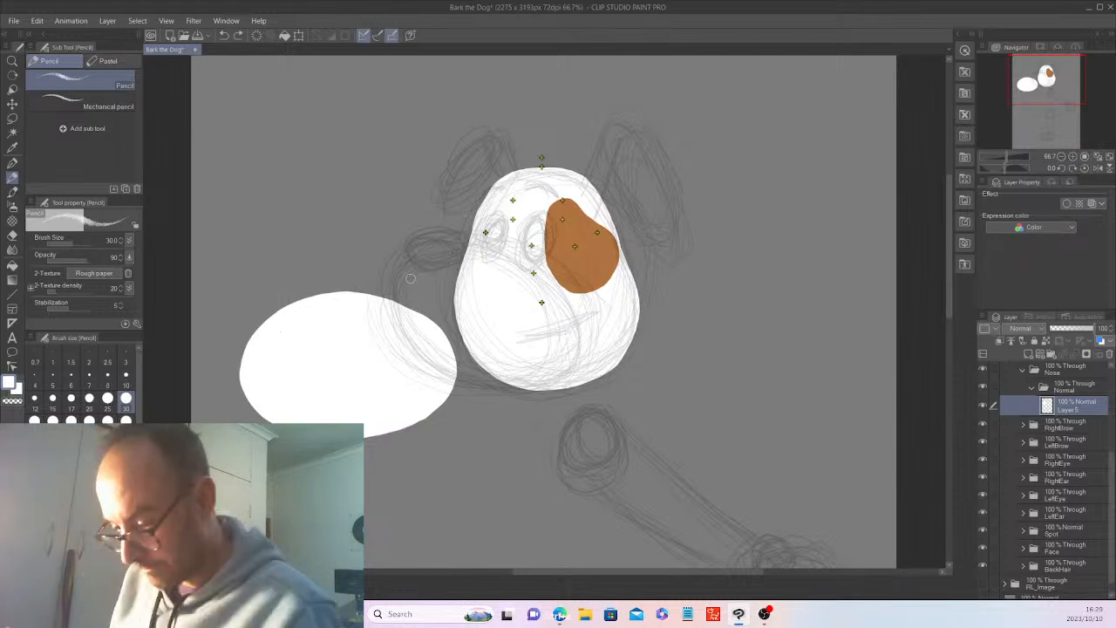
{"action": "key", "text": "p"}
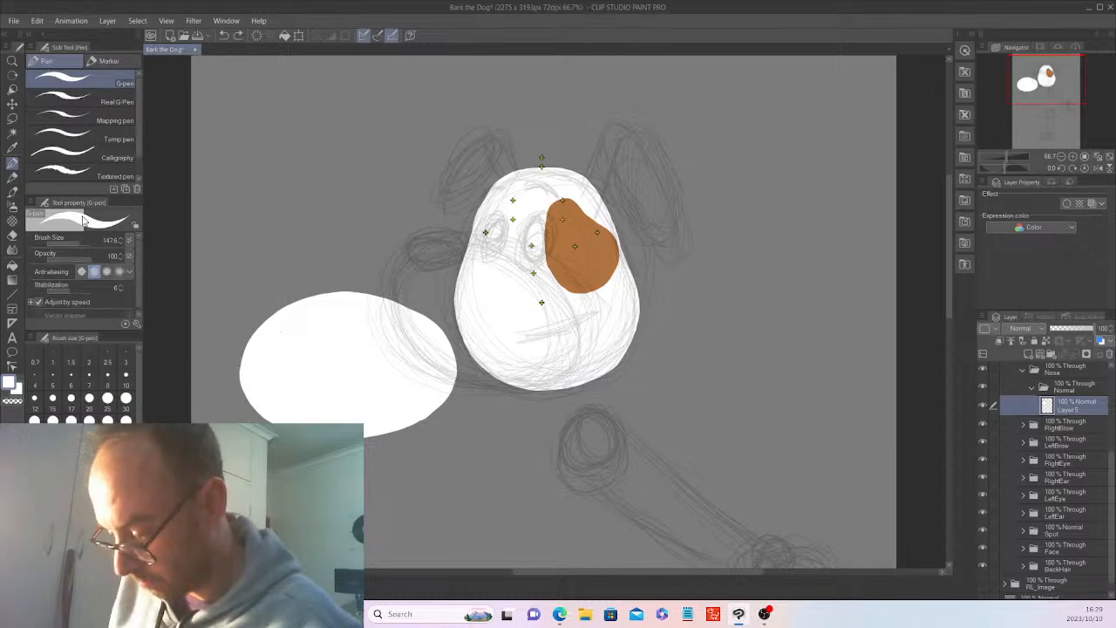
{"action": "left_click", "coordinate": [71, 247]}
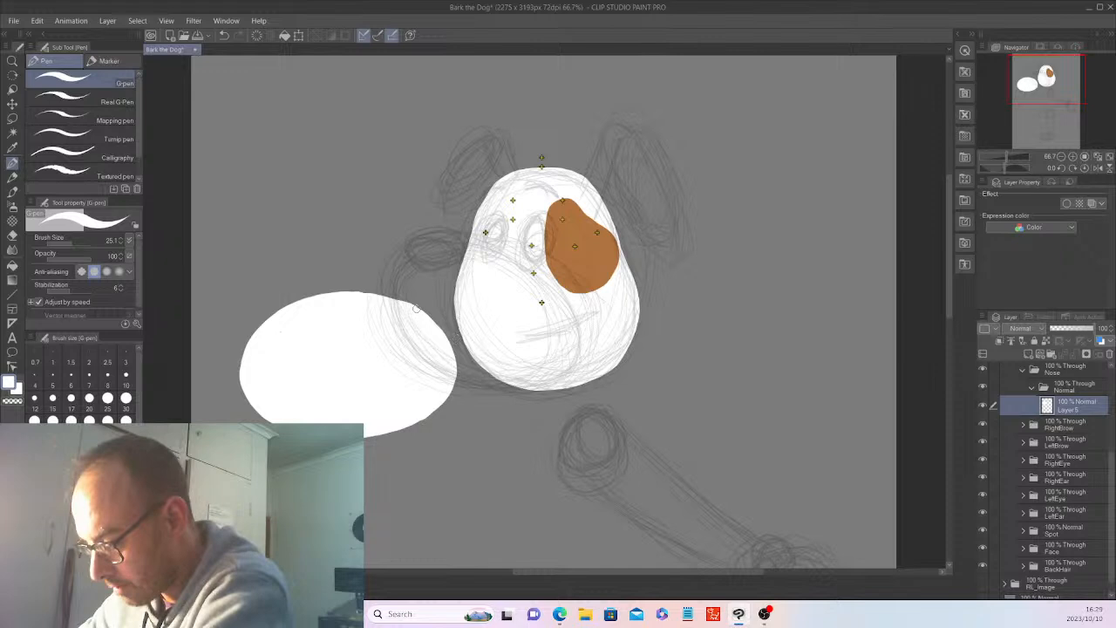
{"action": "mouse_move", "coordinate": [416, 309]}
{"action": "left_mouse_down"}
{"action": "mouse_move", "coordinate": [447, 339]}
{"action": "mouse_move", "coordinate": [456, 378]}
{"action": "mouse_move", "coordinate": [437, 410]}
{"action": "left_mouse_up"}
{"action": "mouse_move", "coordinate": [455, 368]}
{"action": "left_mouse_down"}
{"action": "mouse_move", "coordinate": [450, 393]}
{"action": "mouse_move", "coordinate": [418, 423]}
{"action": "left_mouse_up"}
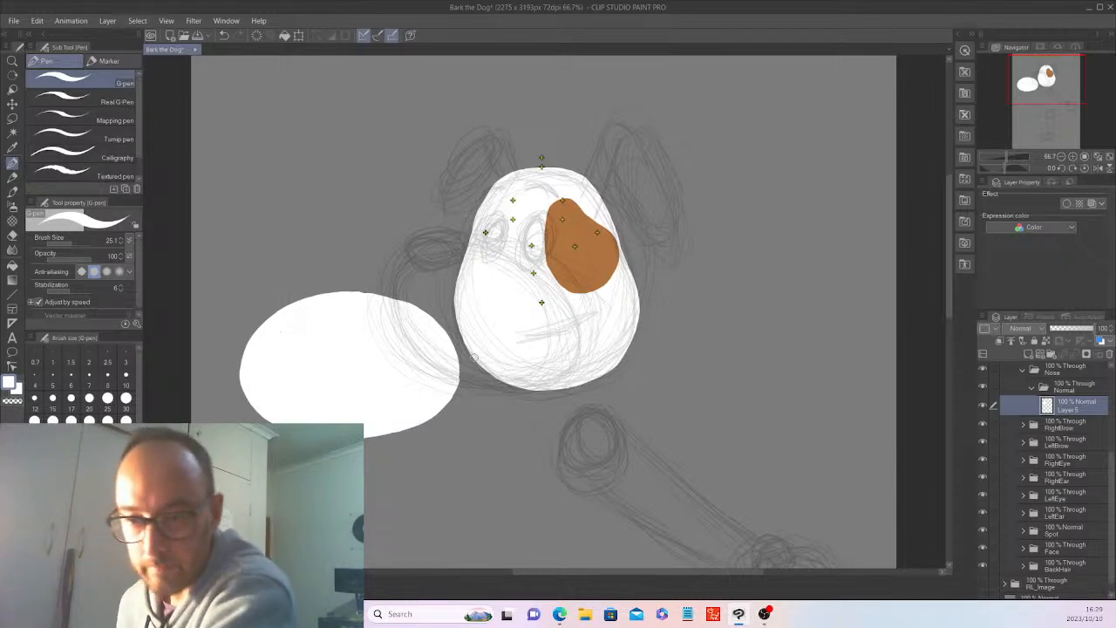
{"action": "left_click_drag", "start_coordinate": [357, 294], "coordinate": [370, 281]}
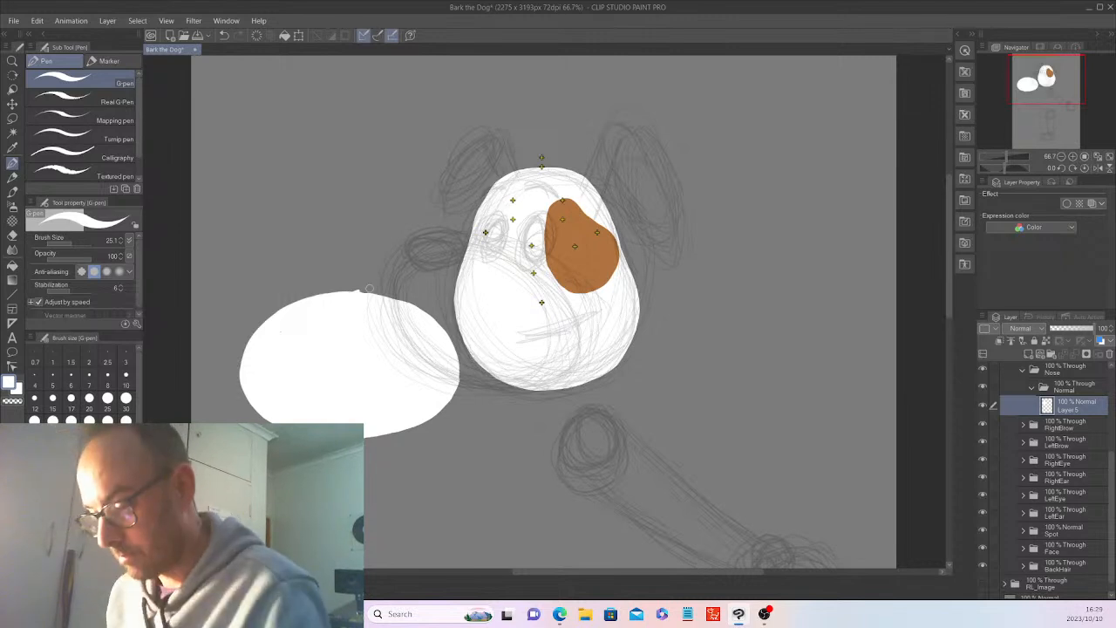
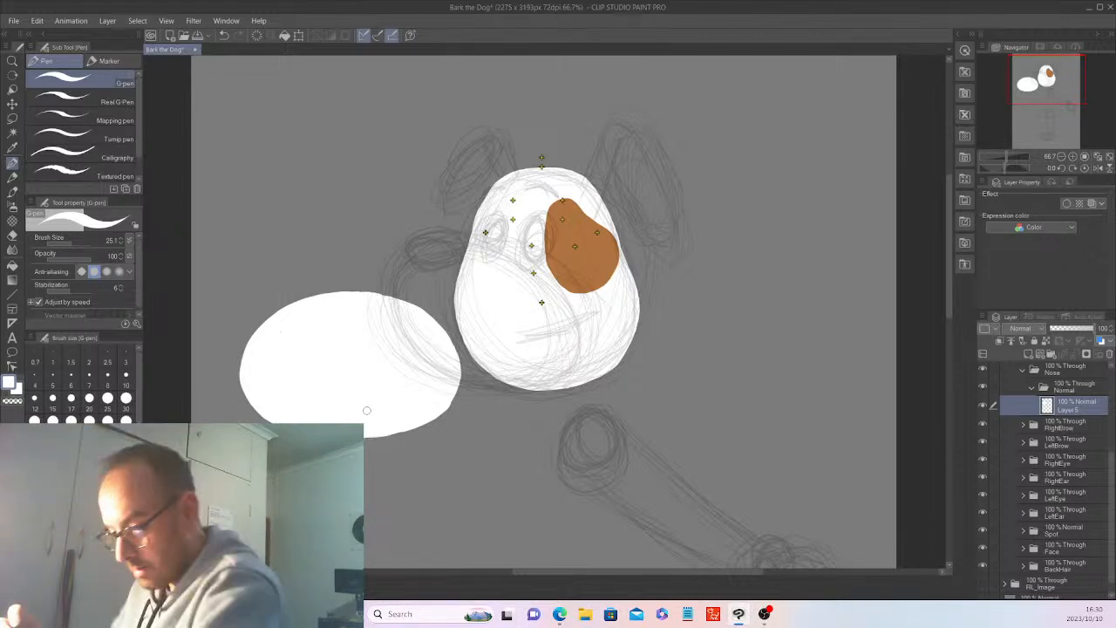
Move the white snout oval onto the lower half of the dog's face, overlapping the bottom of the orange spot.
{"action": "key", "text": "k"}
{"action": "key", "text": "ctrl+t"}
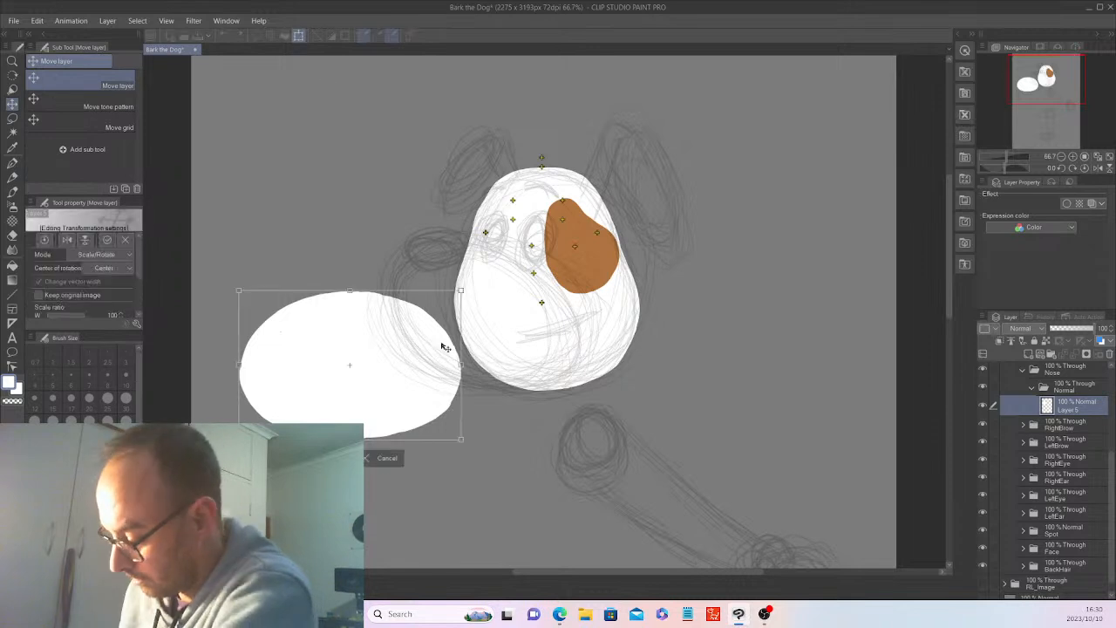
{"action": "left_click_drag", "start_coordinate": [447, 368], "coordinate": [628, 329]}
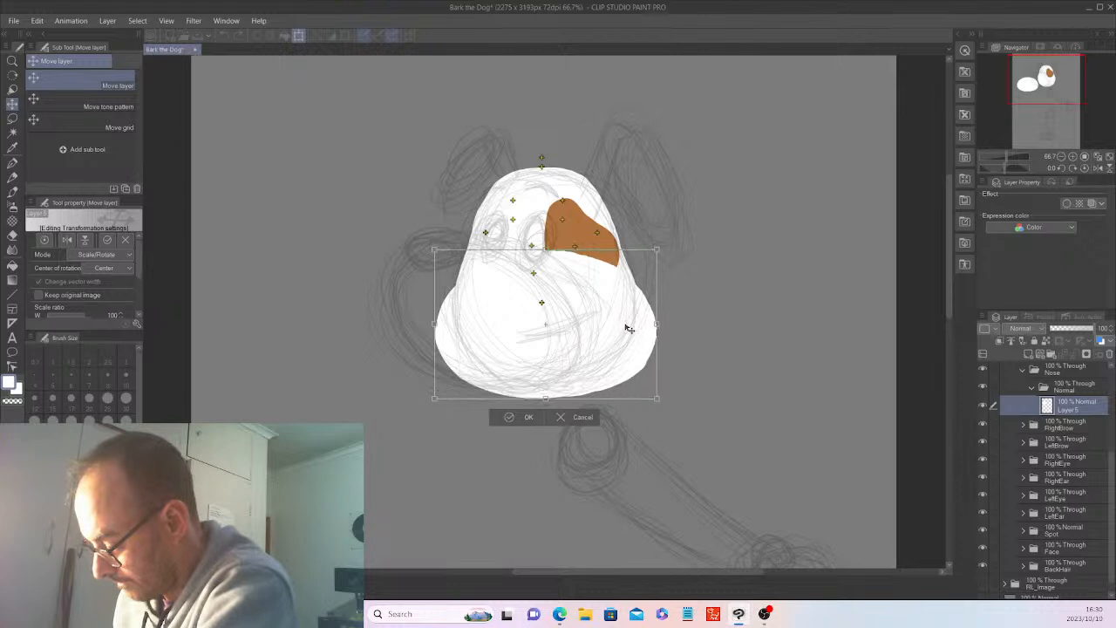
{"action": "left_click_drag", "start_coordinate": [628, 329], "coordinate": [629, 329]}
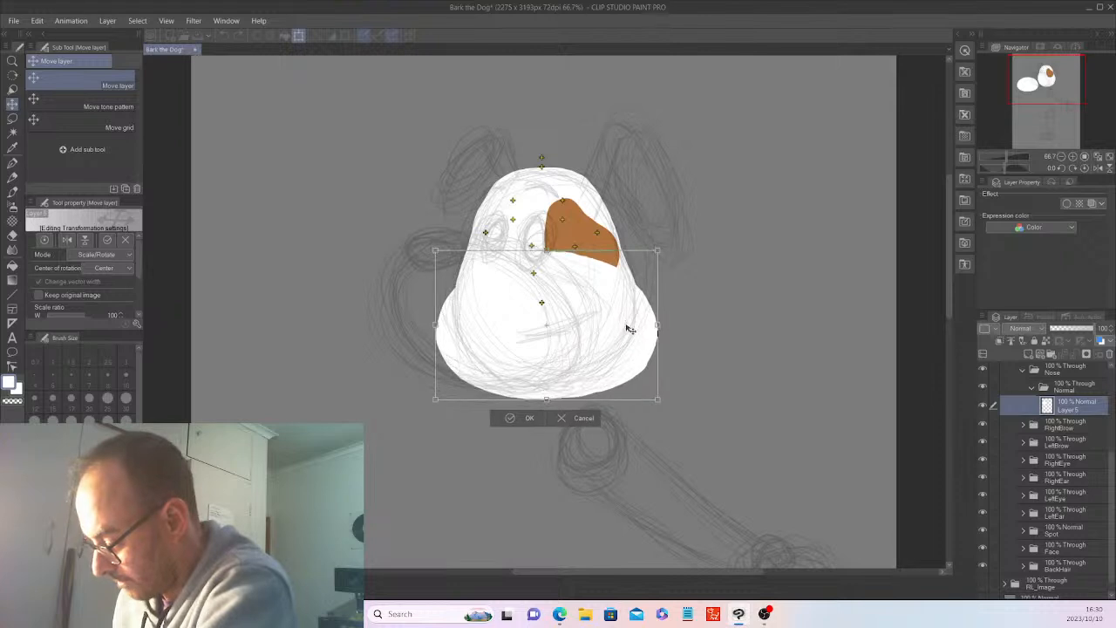
{"action": "left_click", "coordinate": [537, 413]}
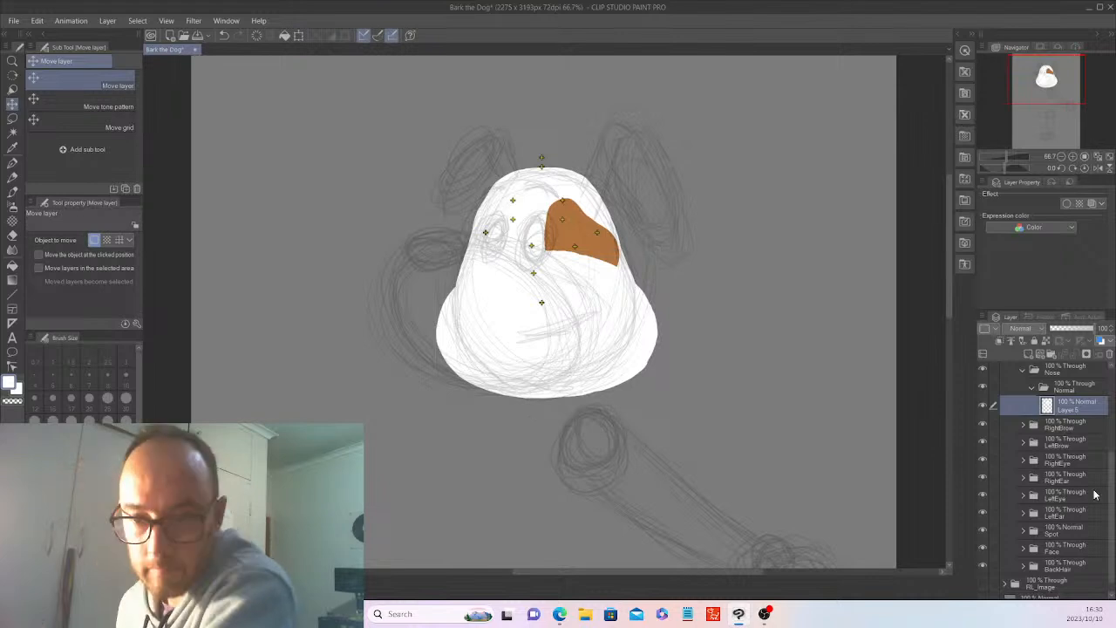
Create a layer folder named "Snout" directly above the Nose folder and add a new raster layer inside it.
{"action": "left_click_drag", "start_coordinate": [1111, 494], "coordinate": [1111, 481]}
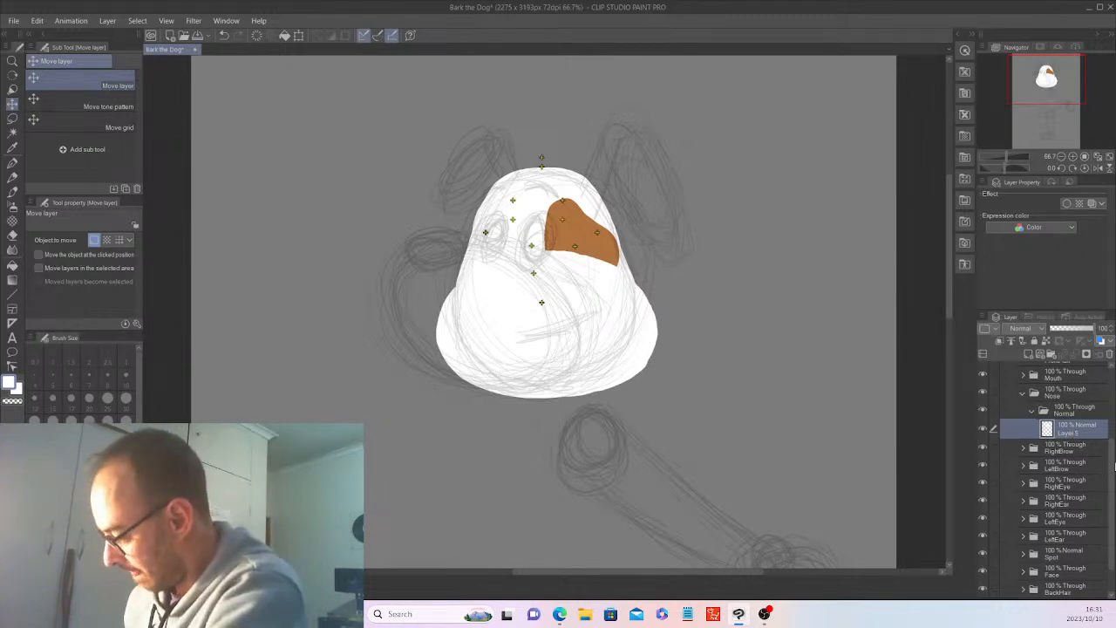
{"action": "scroll", "coordinate": [1111, 471], "scroll_direction": "up", "scroll_amount": 3}
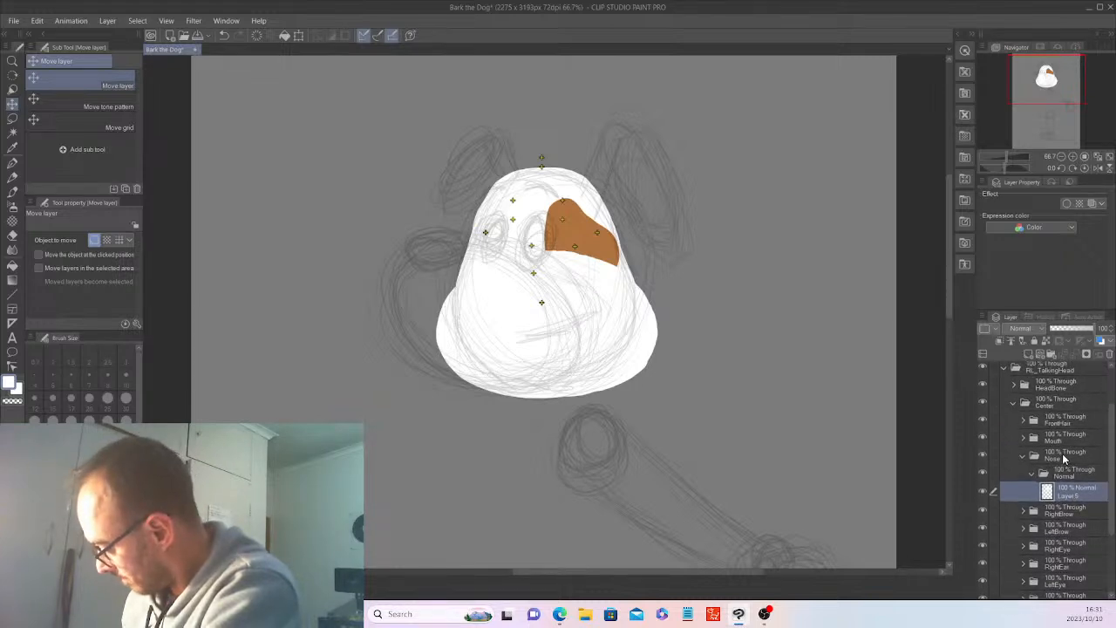
{"action": "left_click", "coordinate": [1065, 457]}
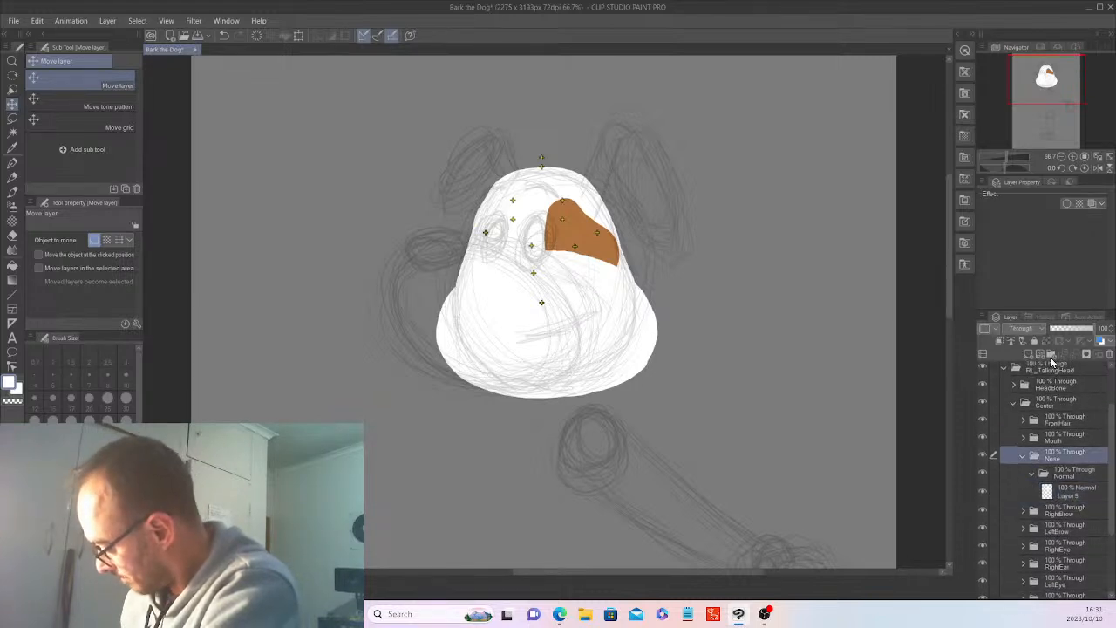
{"action": "left_click", "coordinate": [1050, 357]}
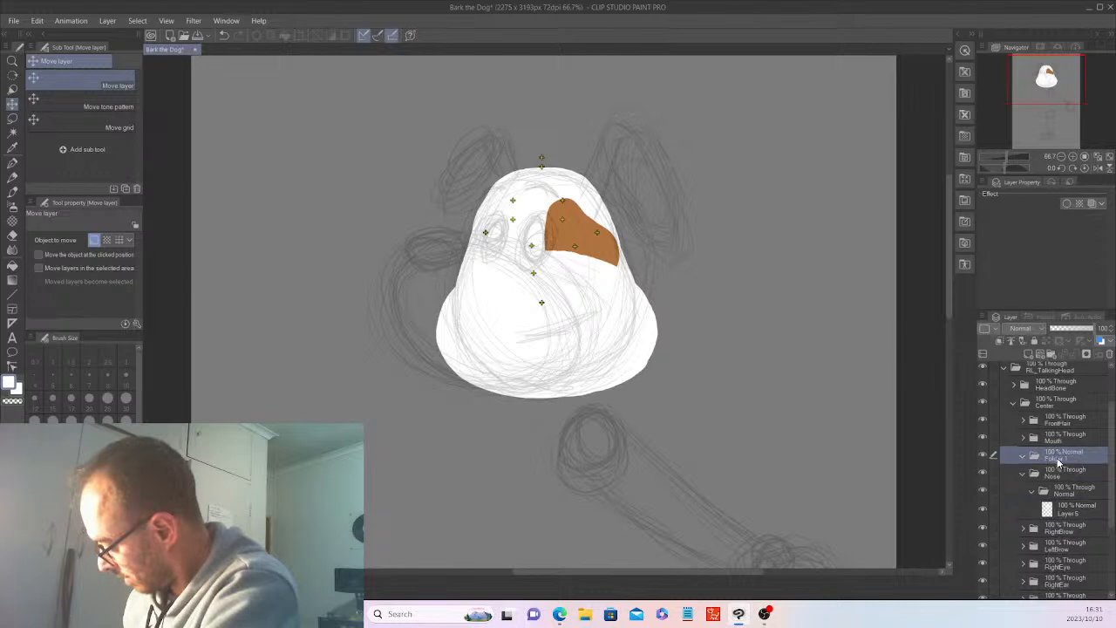
{"action": "double_click", "coordinate": [1057, 457]}
{"action": "type", "text": "Snout"}
{"action": "key", "text": "Return"}
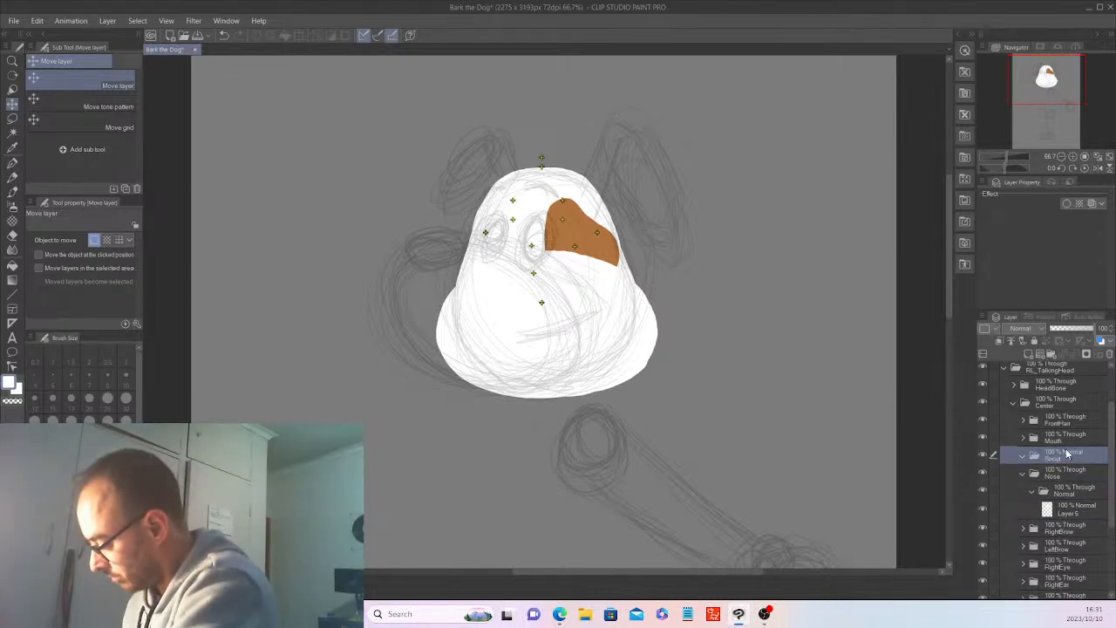
{"action": "left_click", "coordinate": [1023, 474]}
{"action": "left_click", "coordinate": [1028, 354]}
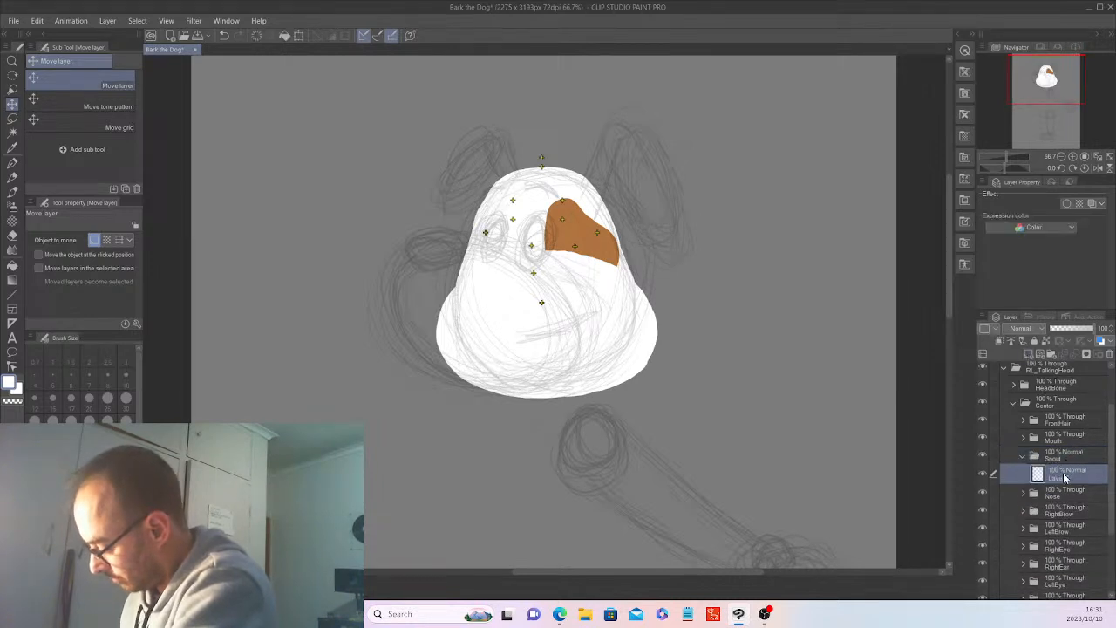
{"action": "left_click", "coordinate": [1024, 455]}
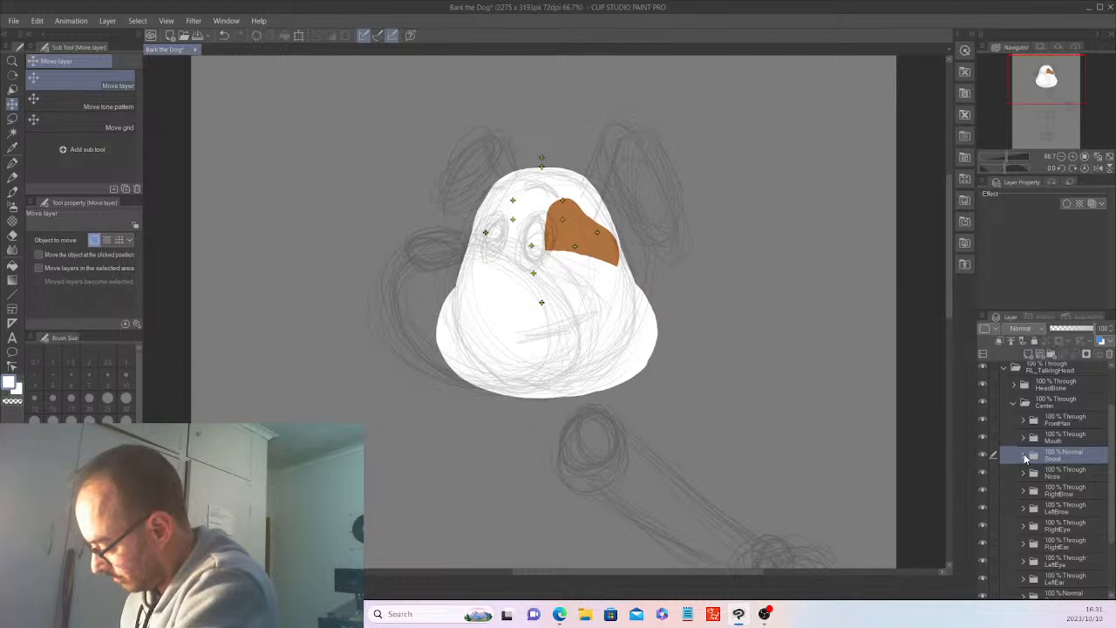
{"action": "left_click", "coordinate": [1023, 454]}
Duplicate the Spot bone layer in the HeadBone folder and rename the copy "Snout".
{"action": "scroll", "coordinate": [1065, 422], "scroll_direction": "up", "scroll_amount": 2}
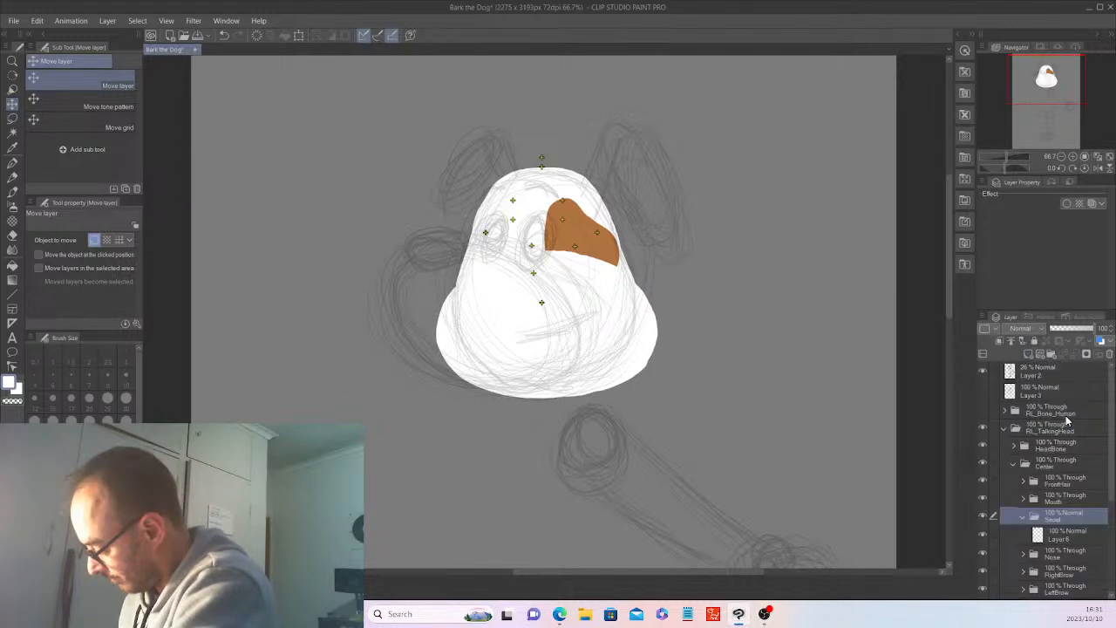
{"action": "left_click", "coordinate": [1013, 445]}
{"action": "left_click", "coordinate": [1062, 468]}
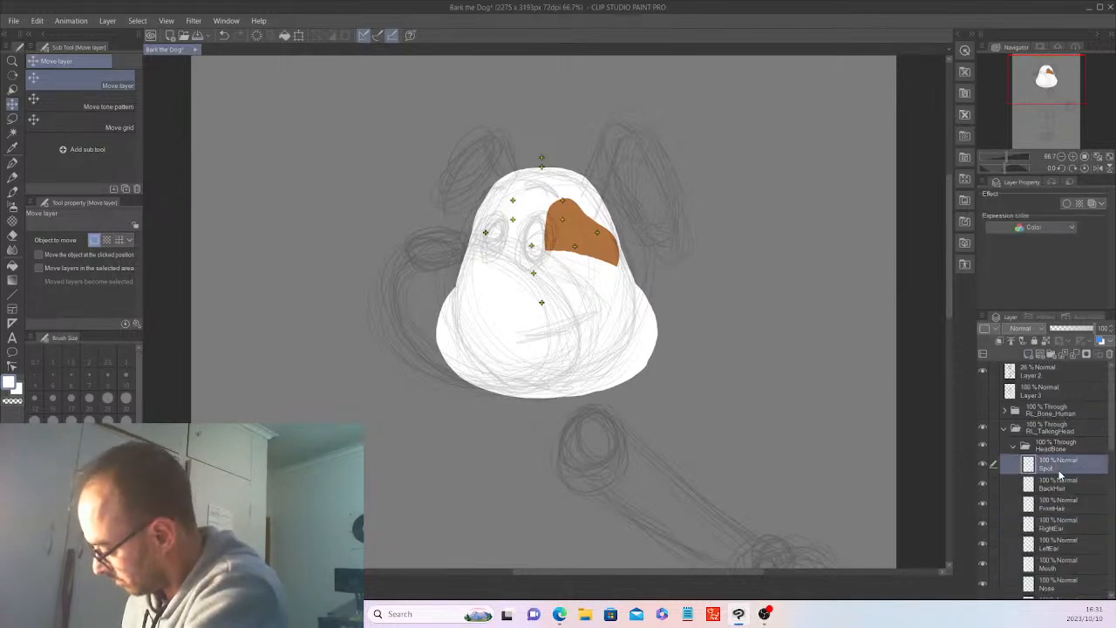
{"action": "right_click", "coordinate": [1066, 469]}
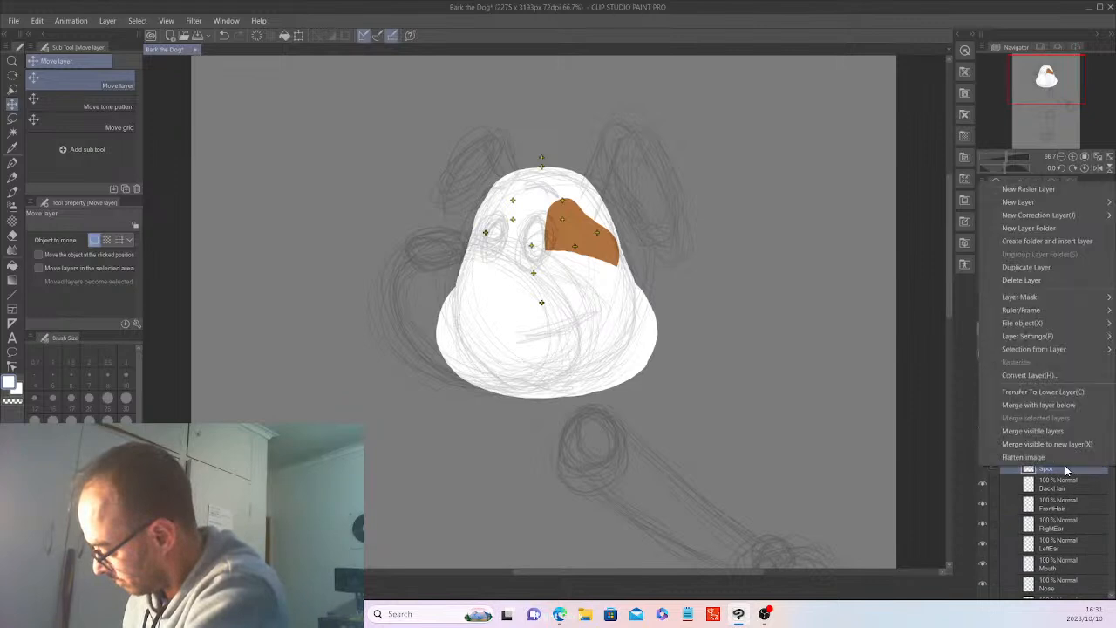
{"action": "left_click", "coordinate": [1033, 268]}
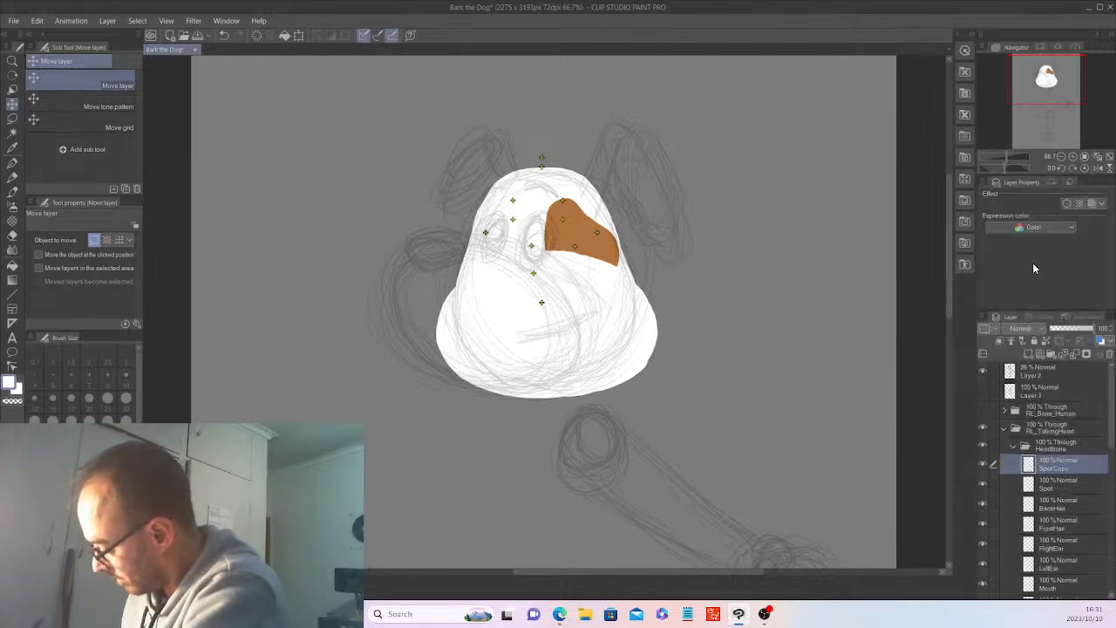
{"action": "double_click", "coordinate": [1060, 461]}
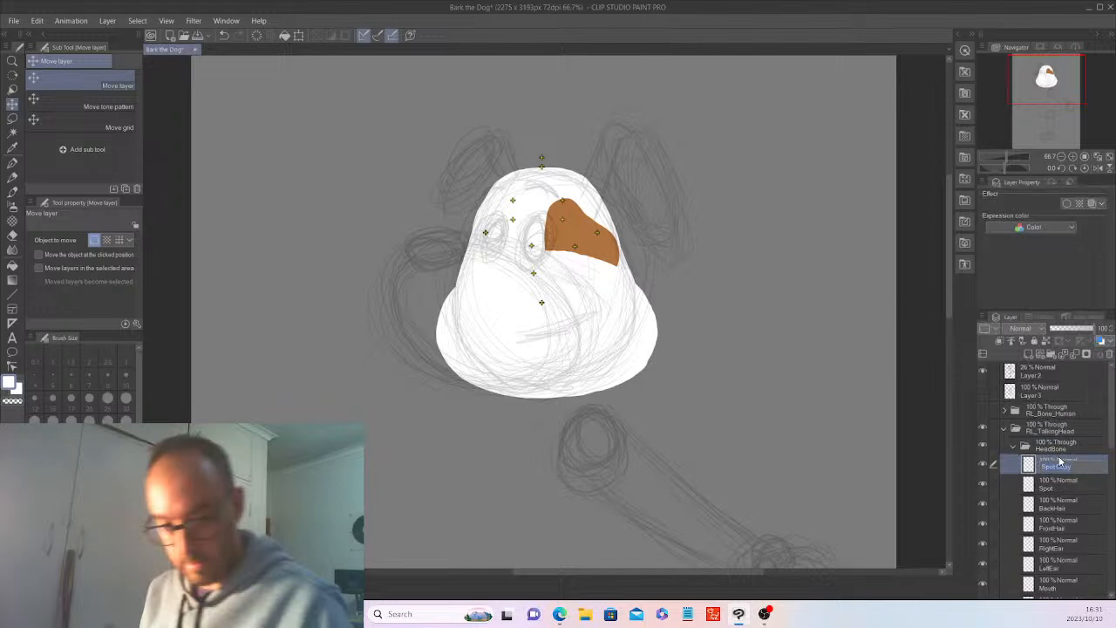
{"action": "type", "text": "Snout"}
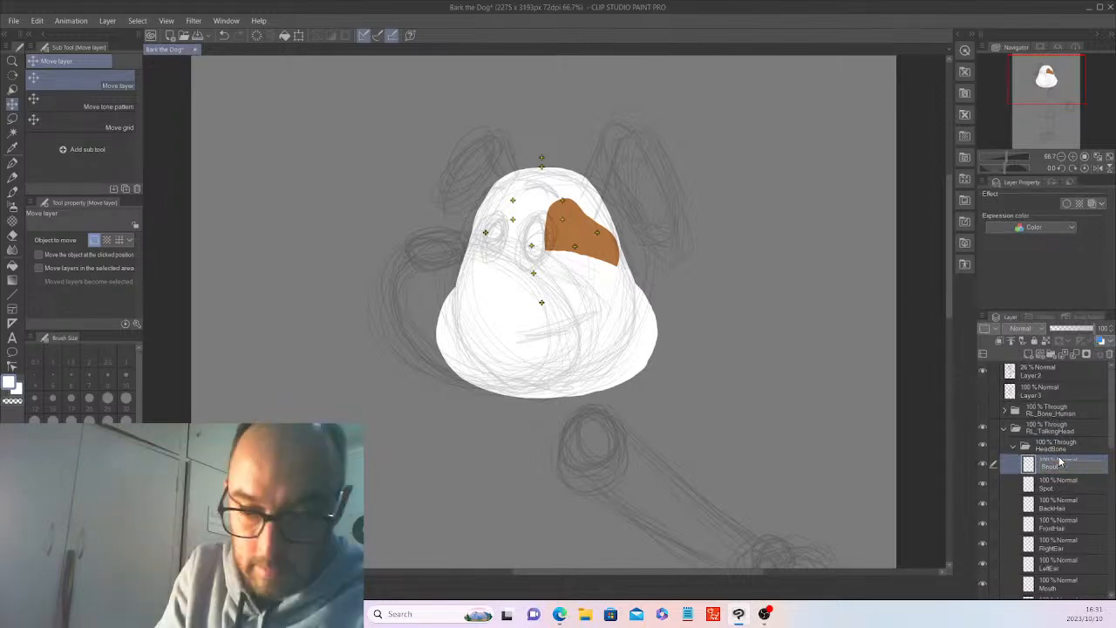
{"action": "left_click", "coordinate": [1046, 446]}
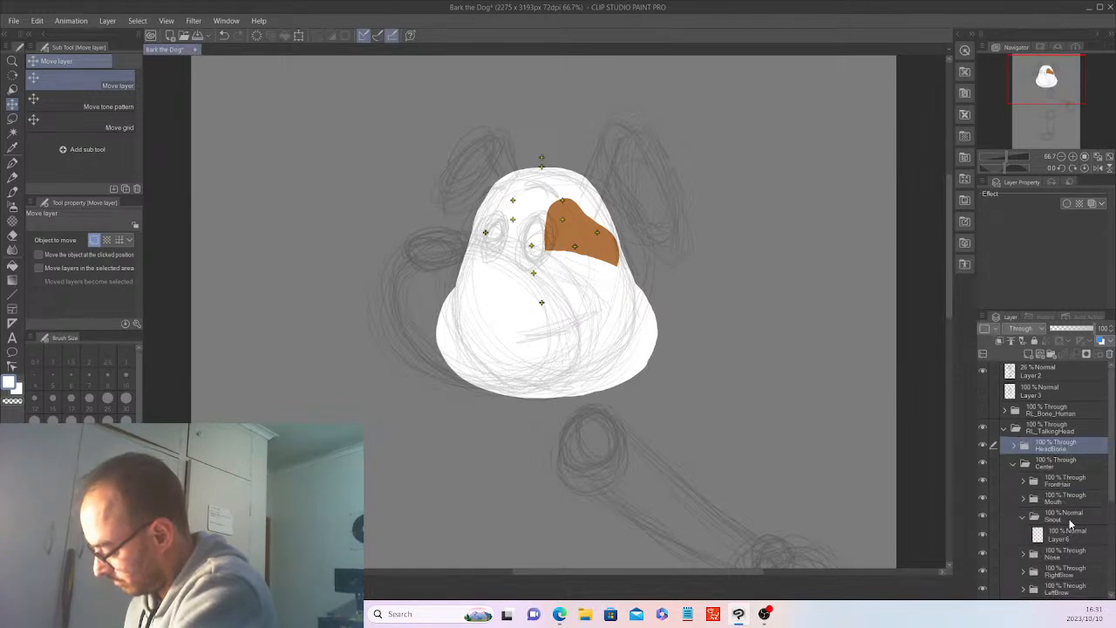
Hide the Face and Spot folders and outline a black oval nose across the white snout's top edge on the Snout folder's layer with the G-pen.
{"action": "left_click", "coordinate": [1069, 529]}
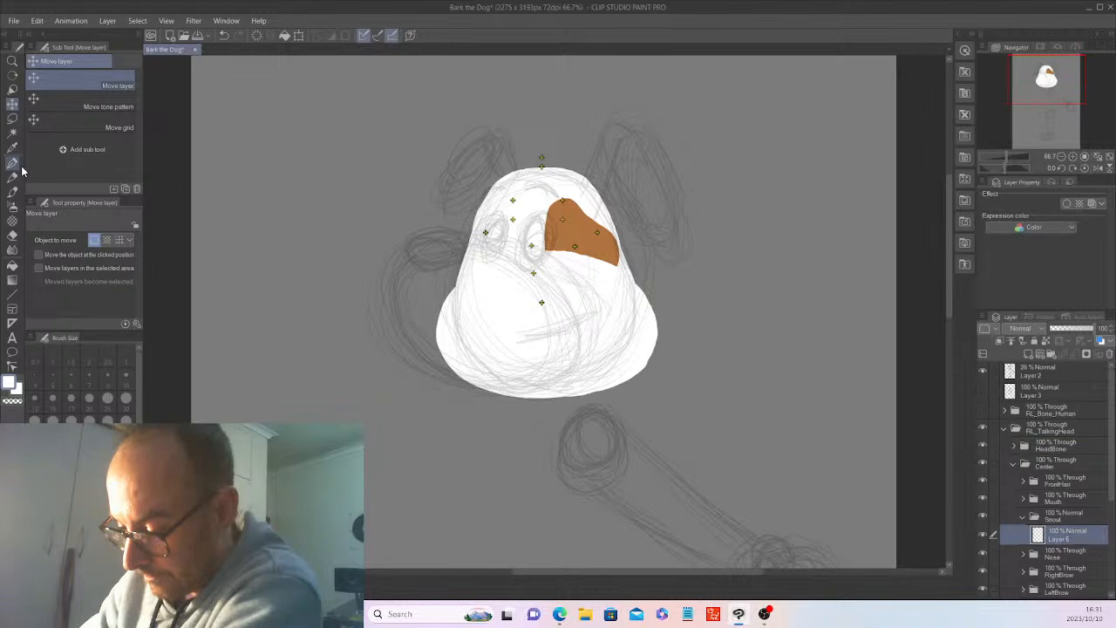
{"action": "key", "text": "x"}
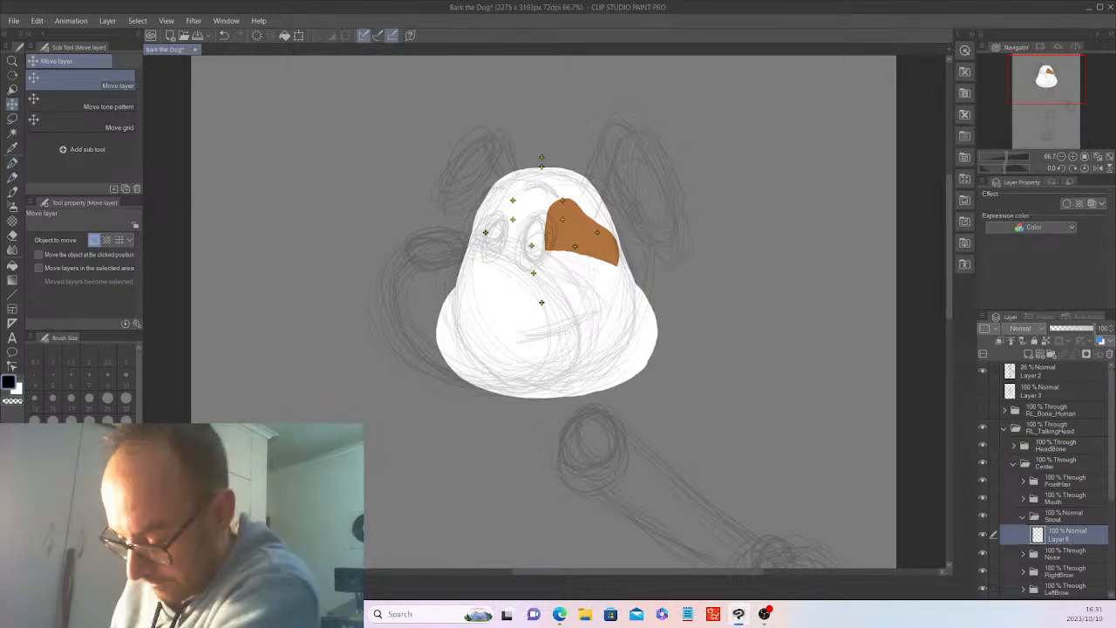
{"action": "key", "text": "p"}
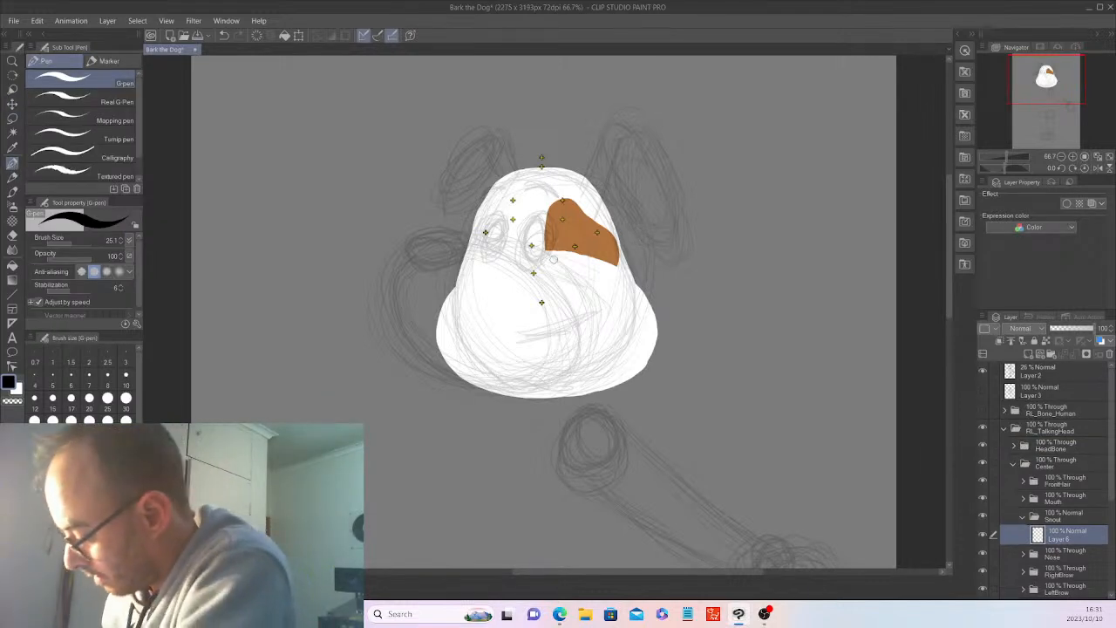
{"action": "scroll", "coordinate": [1033, 577], "scroll_direction": "down", "scroll_amount": 4}
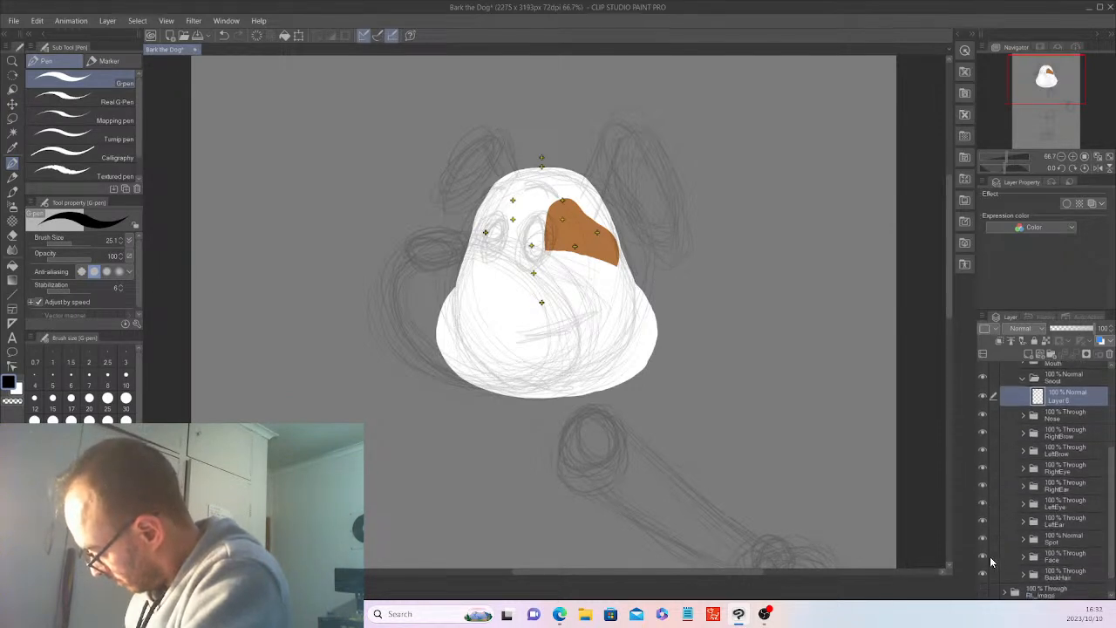
{"action": "left_click_drag", "start_coordinate": [985, 557], "coordinate": [984, 538]}
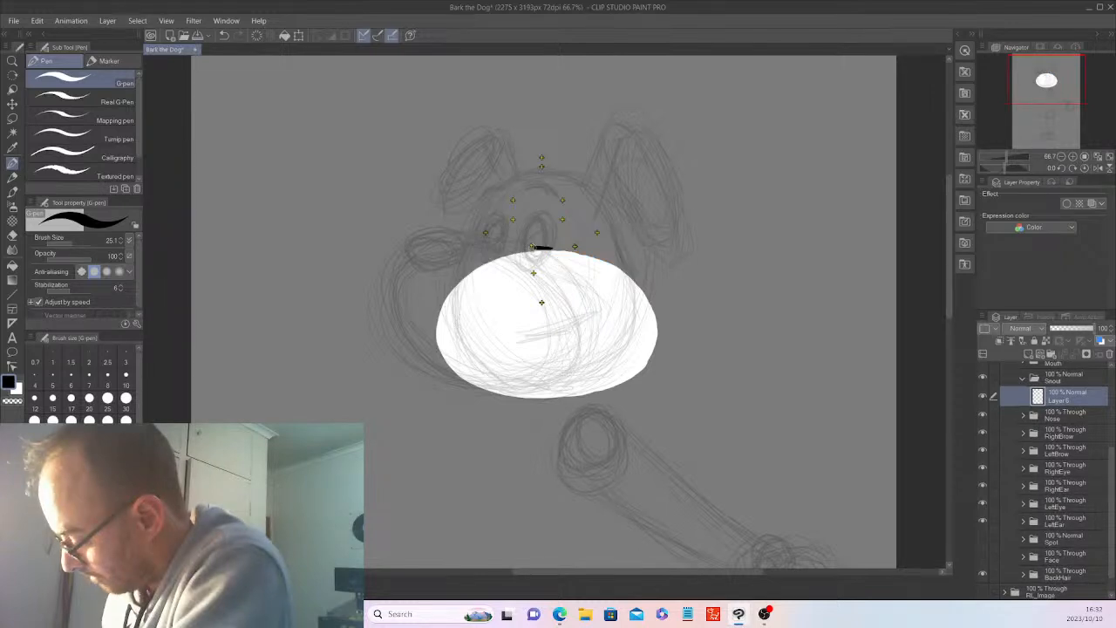
{"action": "left_click_drag", "start_coordinate": [552, 248], "coordinate": [530, 248]}
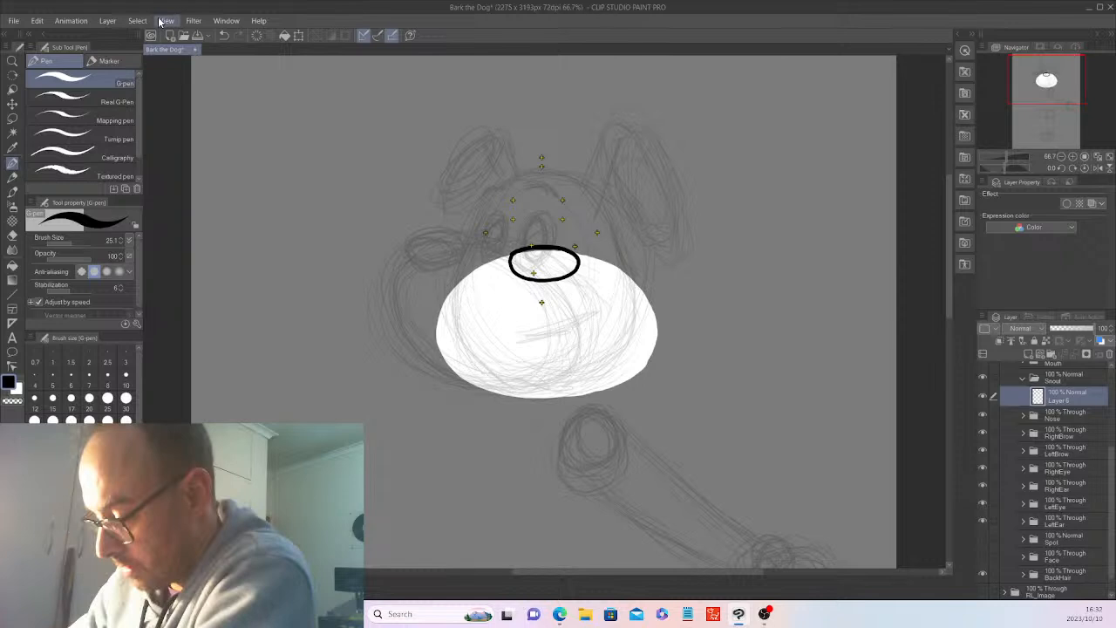
Auto-select the inside of the nose outline, expand the selection, fill it with black and deselect.
{"action": "left_click", "coordinate": [12, 133]}
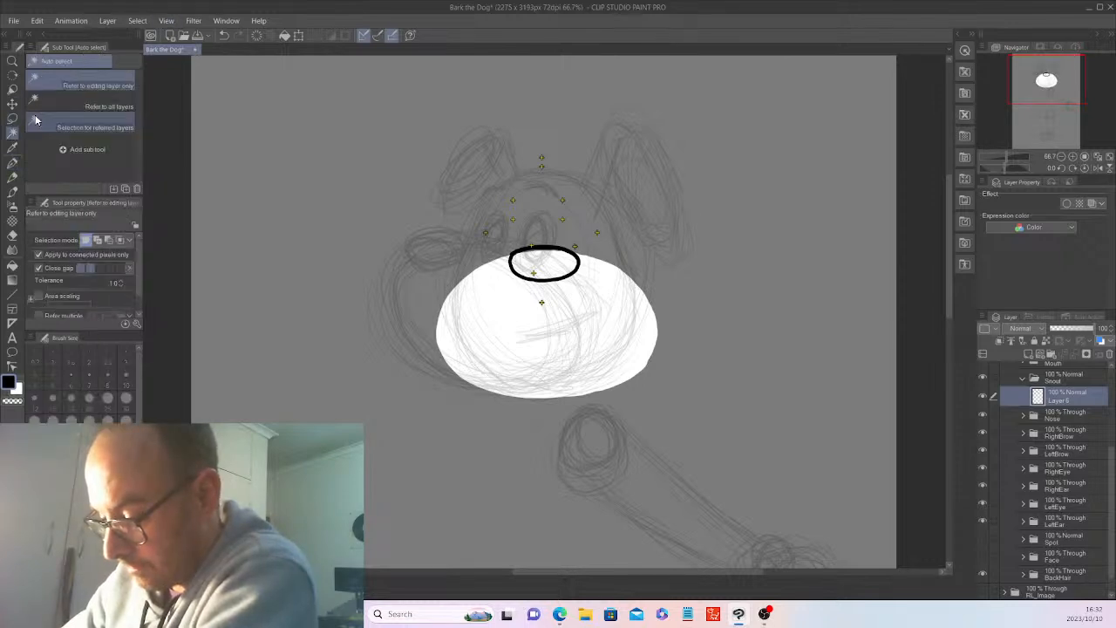
{"action": "left_click", "coordinate": [549, 261]}
{"action": "left_click", "coordinate": [137, 20]}
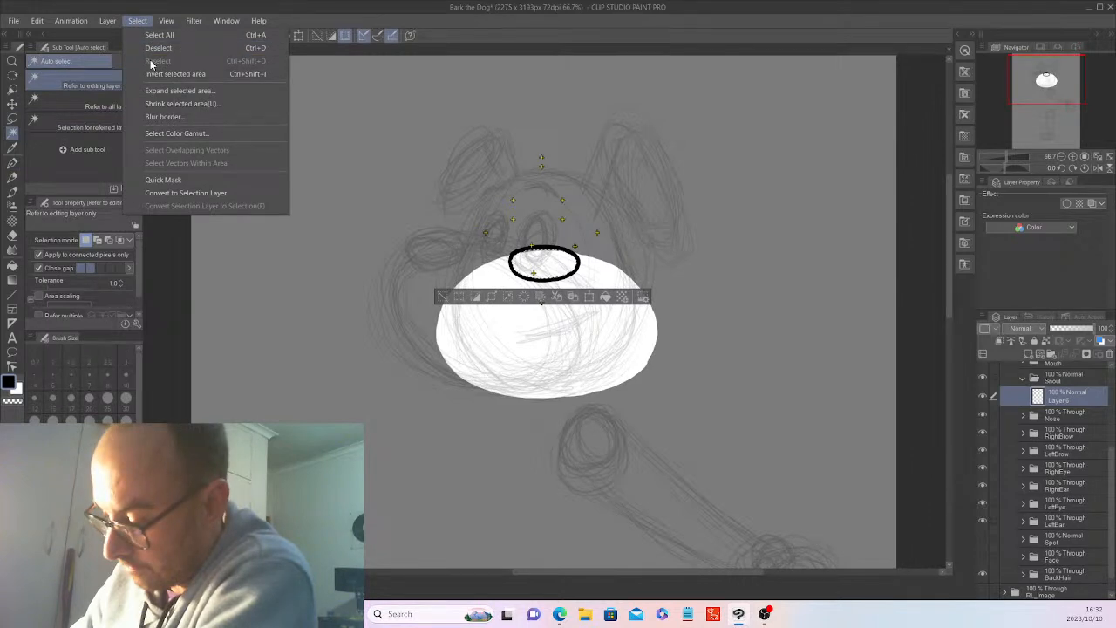
{"action": "left_click", "coordinate": [210, 93]}
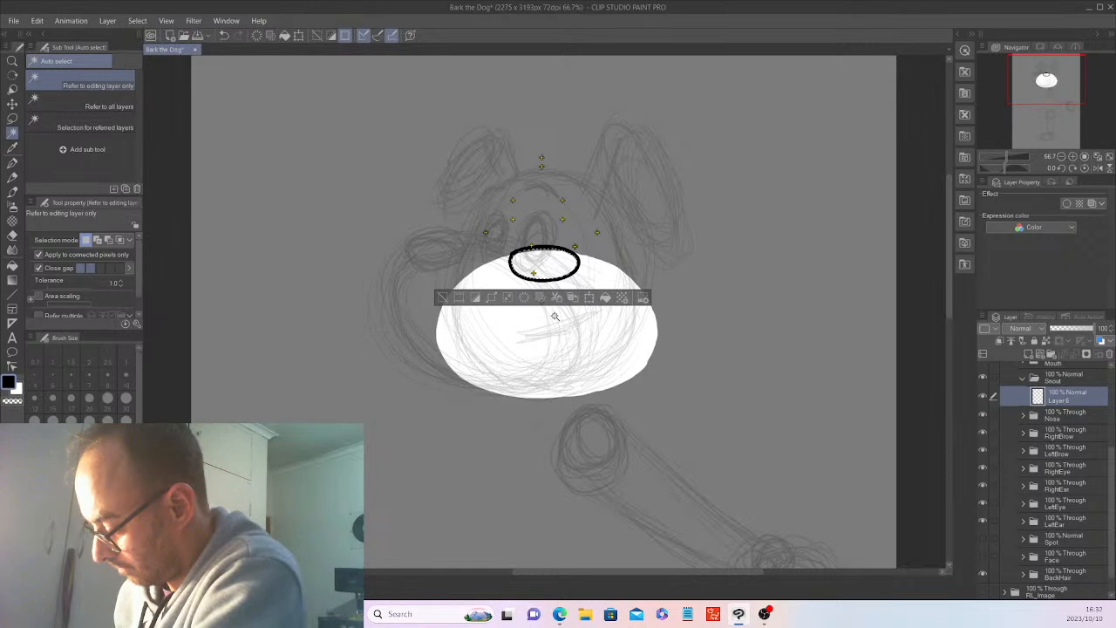
{"action": "key", "text": "alt+Delete"}
{"action": "key", "text": "ctrl+d"}
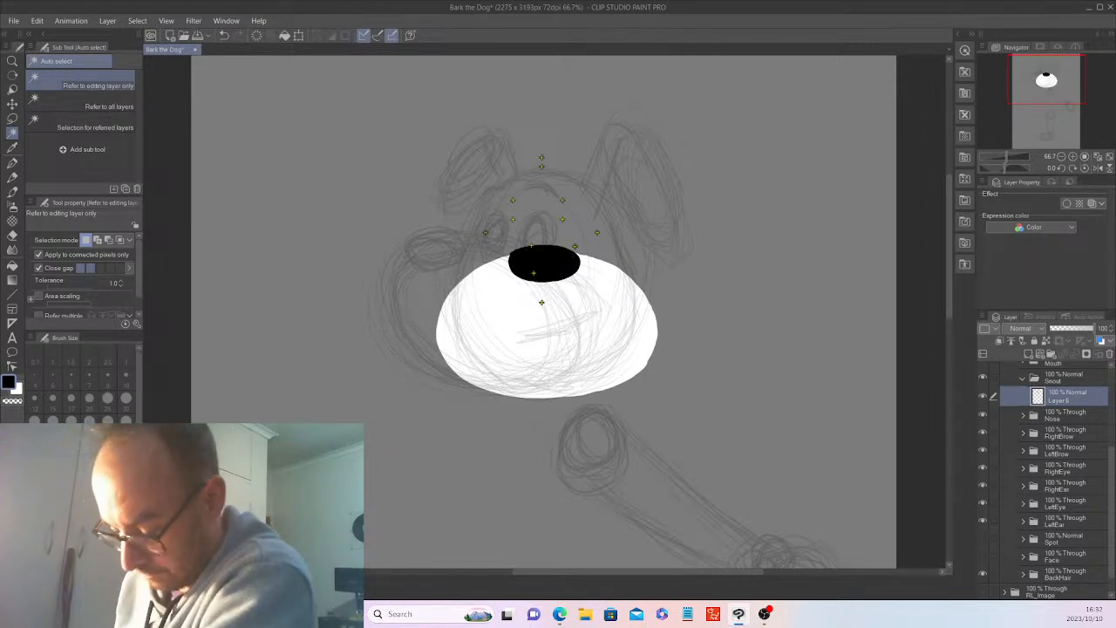
Paint a small white highlight on the upper left of the black nose on a new layer, and show the Face and Spot folders again.
{"action": "key", "text": "x"}
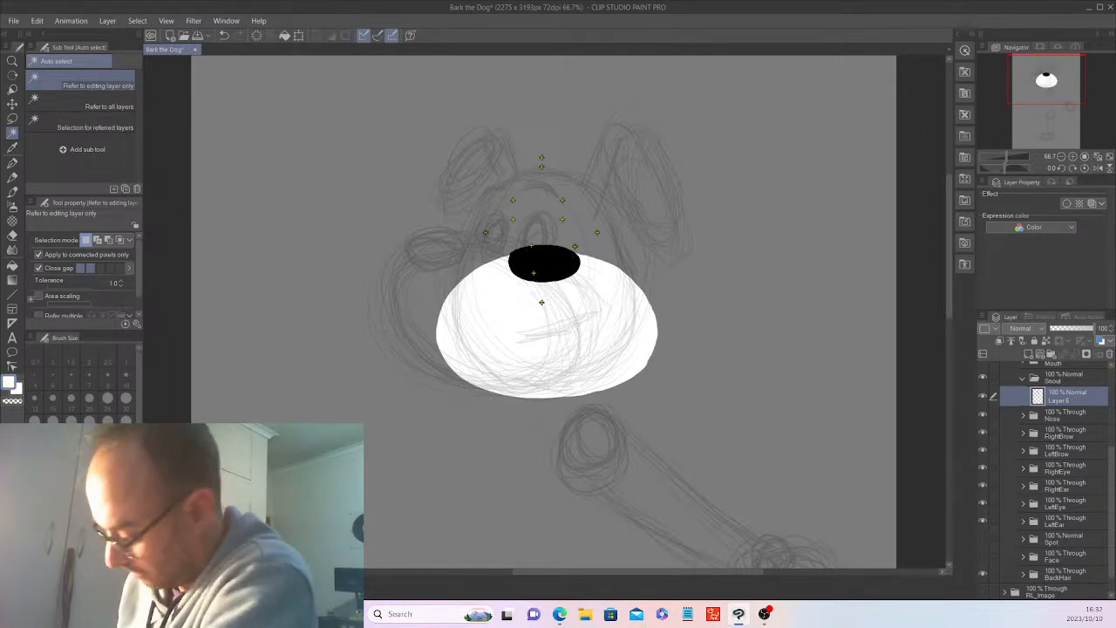
{"action": "left_click", "coordinate": [1028, 354]}
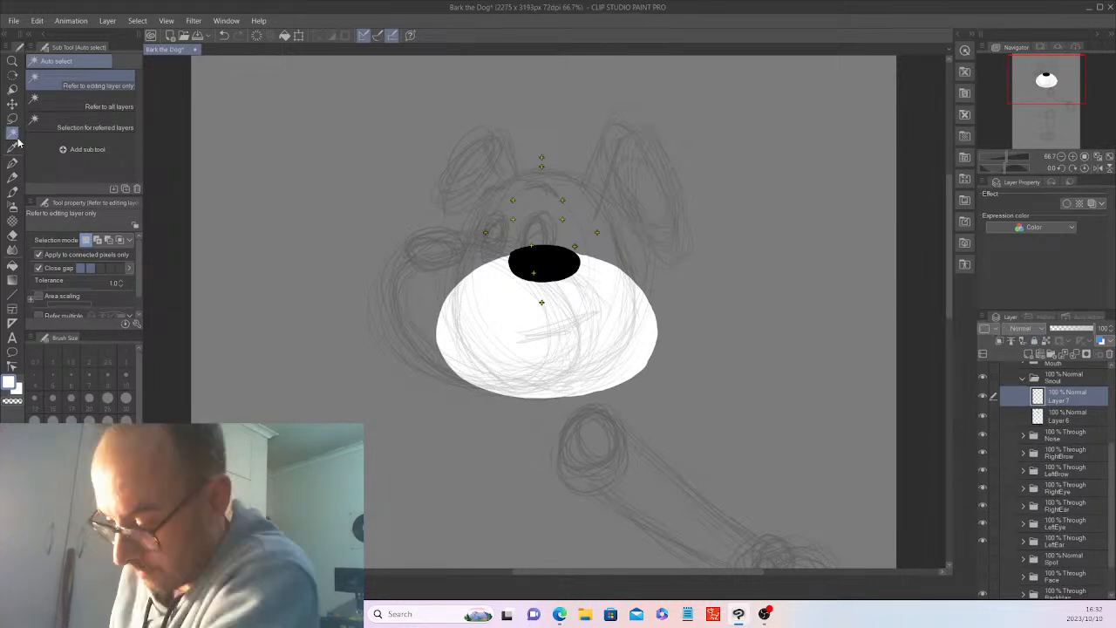
{"action": "left_click", "coordinate": [12, 162]}
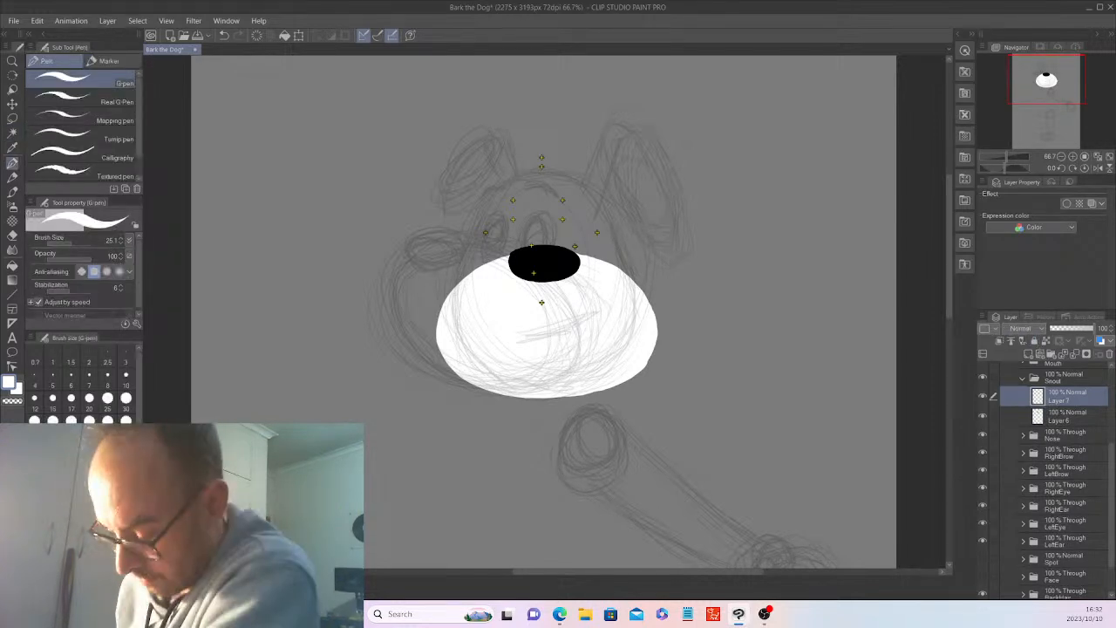
{"action": "mouse_move", "coordinate": [524, 255]}
{"action": "left_mouse_down"}
{"action": "mouse_move", "coordinate": [539, 253]}
{"action": "mouse_move", "coordinate": [525, 256]}
{"action": "left_mouse_up"}
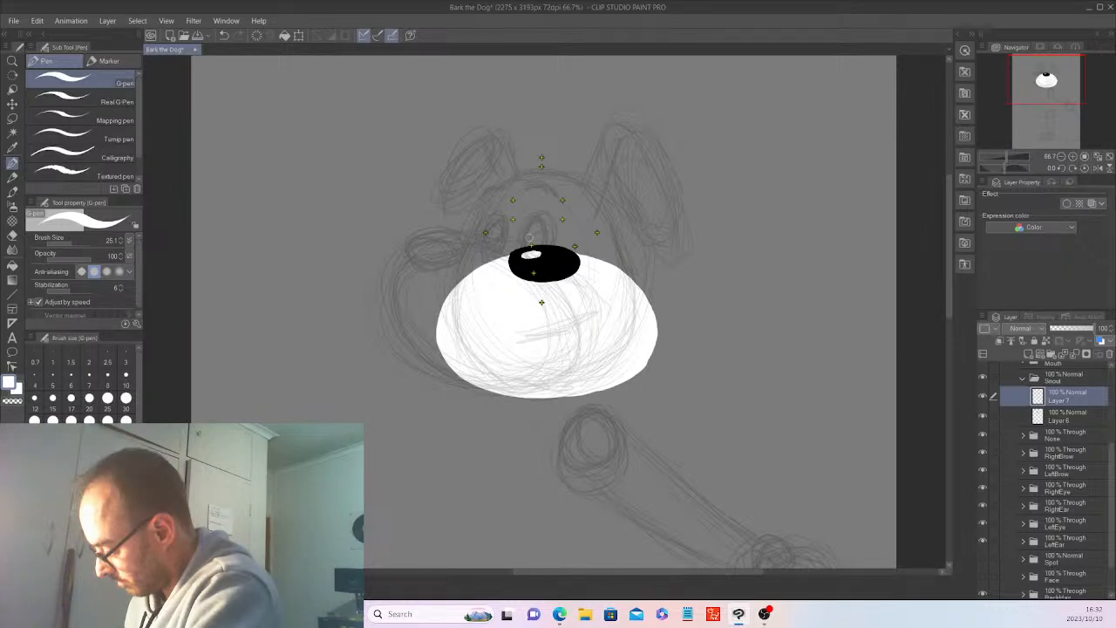
{"action": "left_click", "coordinate": [1023, 377]}
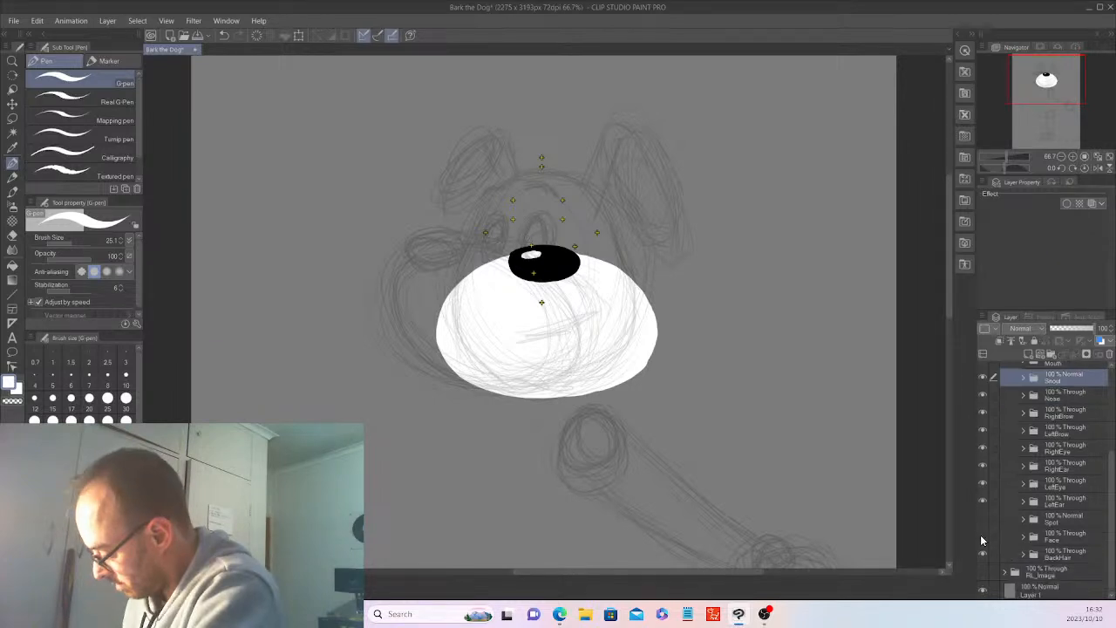
{"action": "left_click_drag", "start_coordinate": [981, 535], "coordinate": [982, 518]}
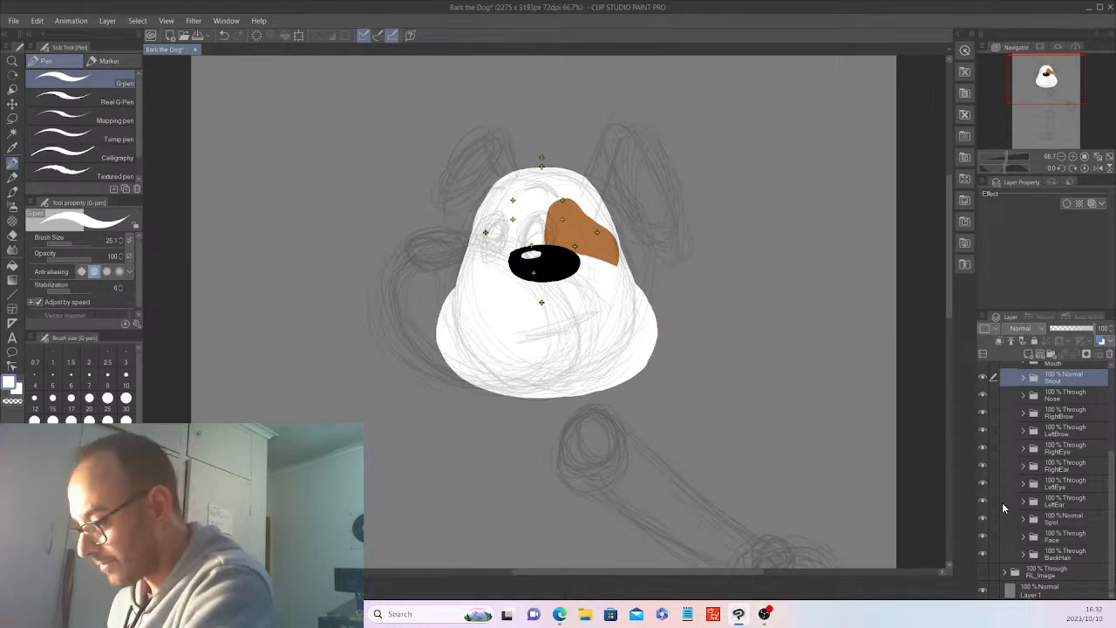
Hide the Face and Spot folders and round out the black nose's edges with the black G-pen on the Snout folder's lower layer.
{"action": "left_click", "coordinate": [1023, 378]}
{"action": "left_click", "coordinate": [1066, 416]}
{"action": "key", "text": "x"}
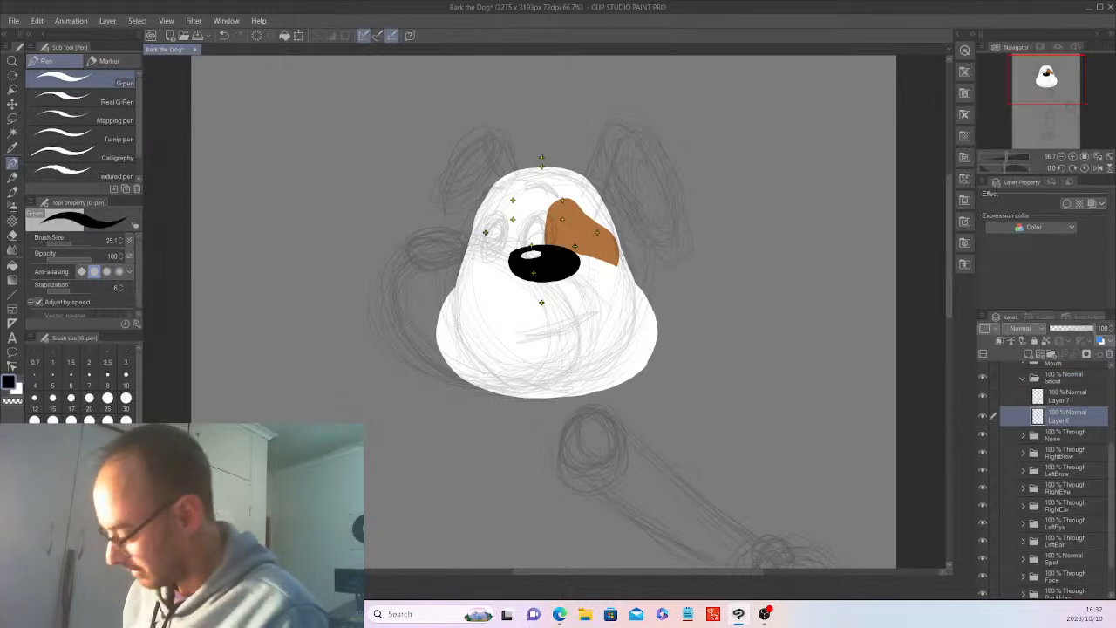
{"action": "left_click_drag", "start_coordinate": [1109, 558], "coordinate": [1109, 585]}
{"action": "left_click_drag", "start_coordinate": [983, 535], "coordinate": [982, 517]}
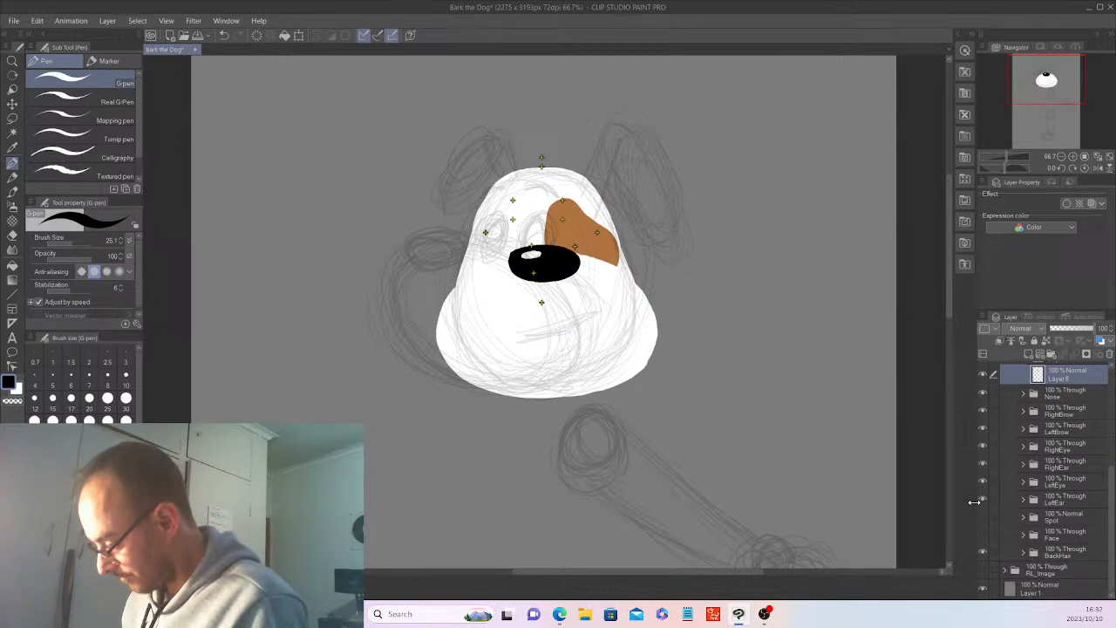
{"action": "key", "text": "ctrl+plus"}
{"action": "key", "text": "ctrl+plus"}
{"action": "key", "text": "ctrl+plus"}
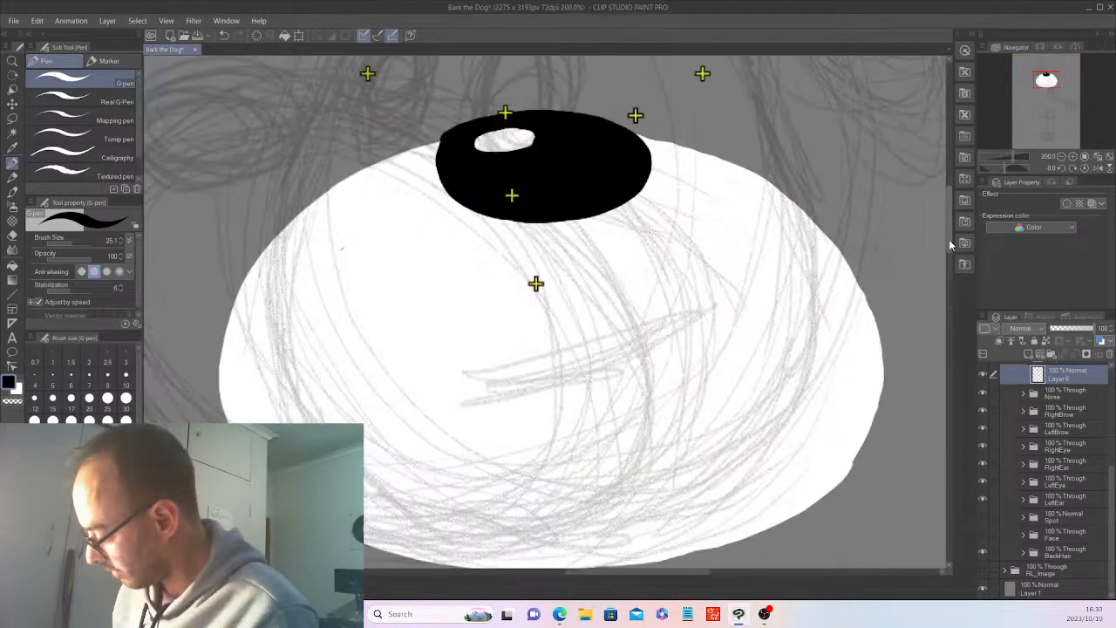
{"action": "left_click_drag", "start_coordinate": [950, 246], "coordinate": [951, 241]}
{"action": "mouse_move", "coordinate": [437, 186]}
{"action": "left_mouse_down"}
{"action": "mouse_move", "coordinate": [497, 151]}
{"action": "mouse_move", "coordinate": [563, 150]}
{"action": "mouse_move", "coordinate": [634, 169]}
{"action": "mouse_move", "coordinate": [648, 193]}
{"action": "mouse_move", "coordinate": [628, 228]}
{"action": "left_mouse_up"}
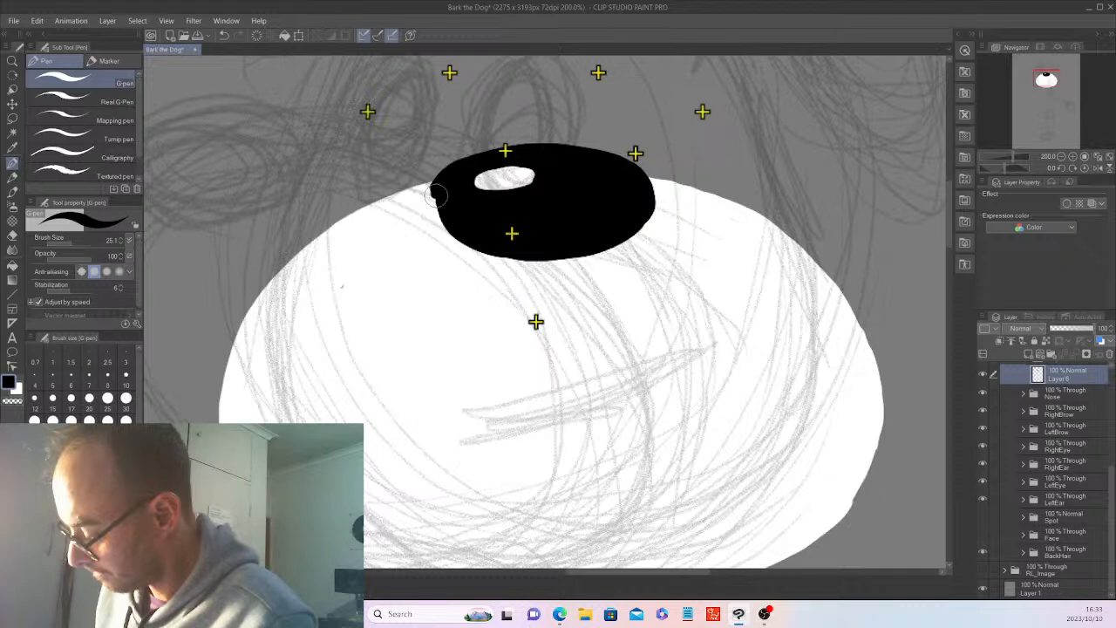
{"action": "left_click_drag", "start_coordinate": [436, 196], "coordinate": [448, 181]}
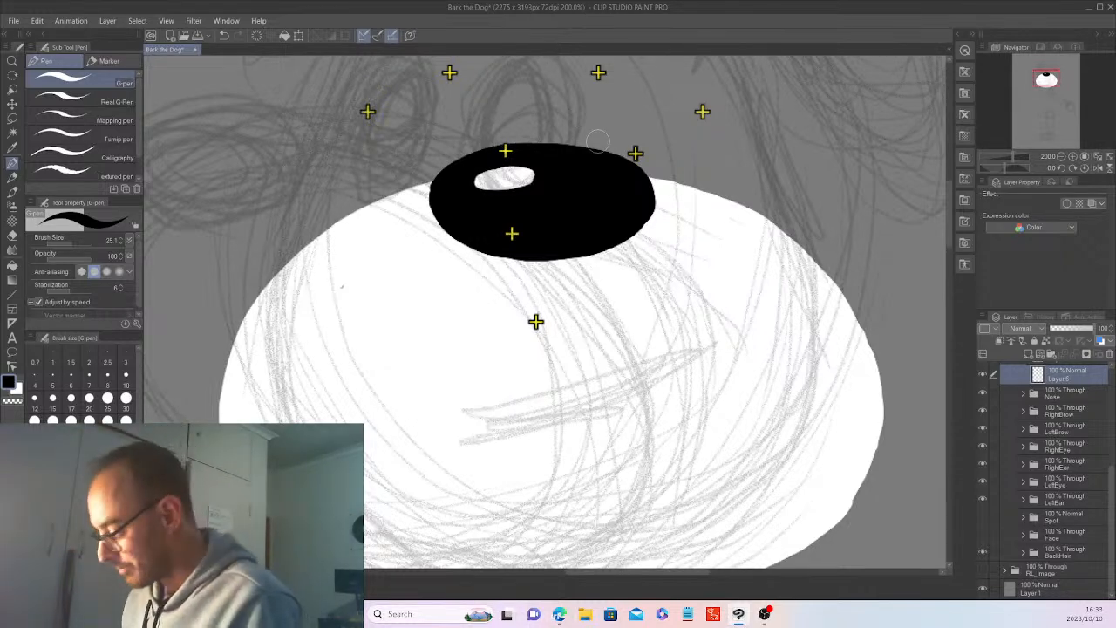
Collapse the Snout folder and show the Face and Spot folders again.
{"action": "scroll", "coordinate": [598, 141], "scroll_direction": "down", "scroll_amount": 4}
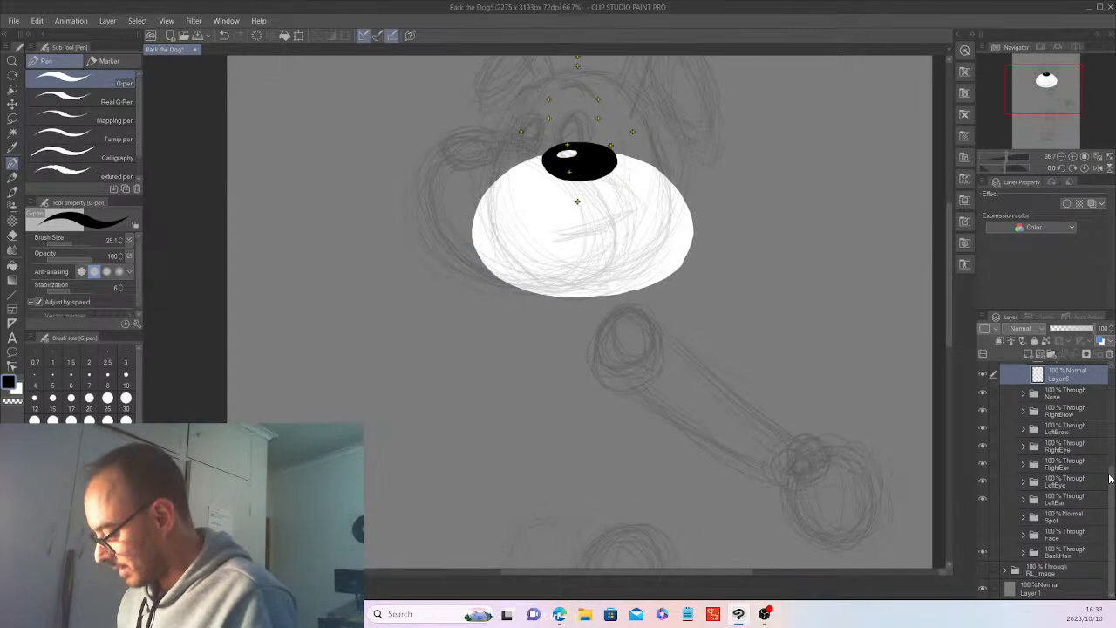
{"action": "scroll", "coordinate": [1026, 436], "scroll_direction": "up", "scroll_amount": 3}
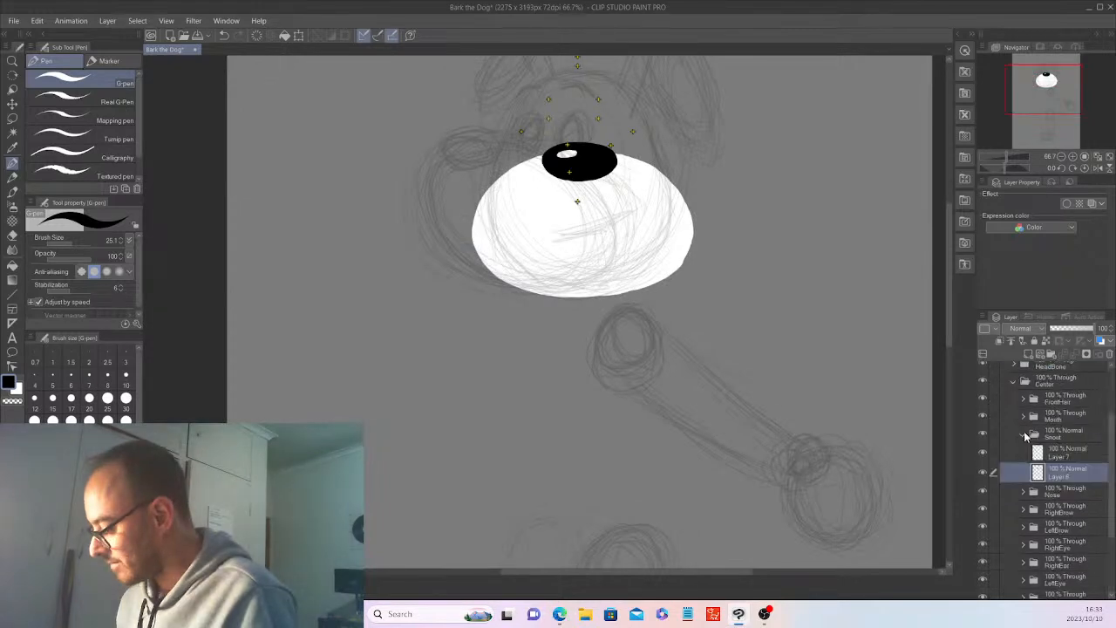
{"action": "left_click", "coordinate": [1024, 434]}
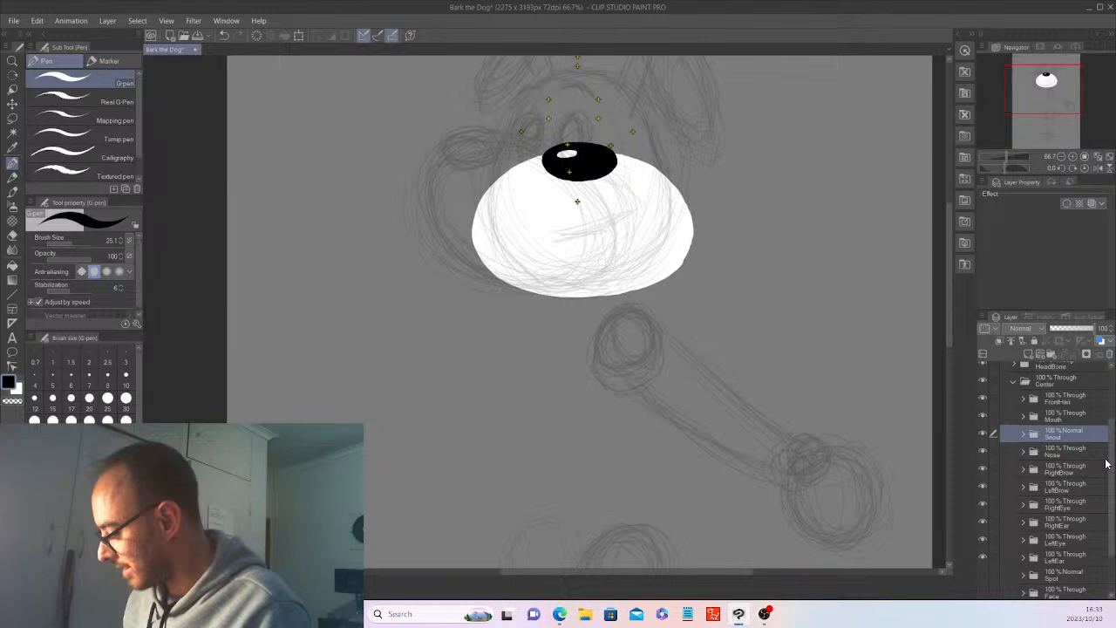
{"action": "scroll", "coordinate": [1106, 464], "scroll_direction": "down", "scroll_amount": 3}
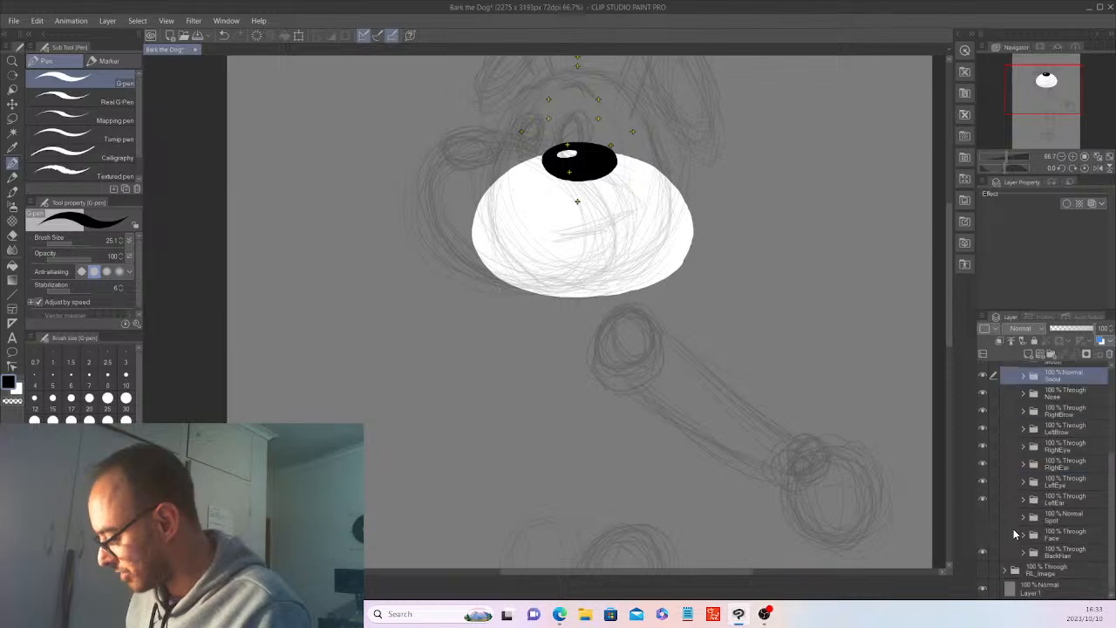
{"action": "left_click_drag", "start_coordinate": [983, 535], "coordinate": [983, 518]}
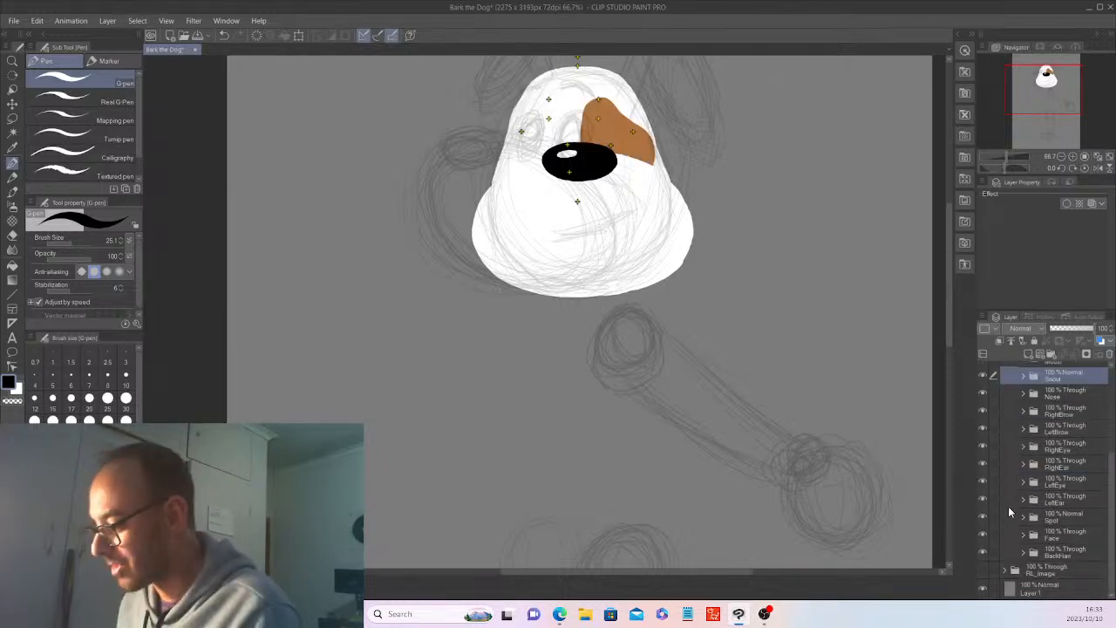
{"action": "left_click_drag", "start_coordinate": [950, 334], "coordinate": [939, 297]}
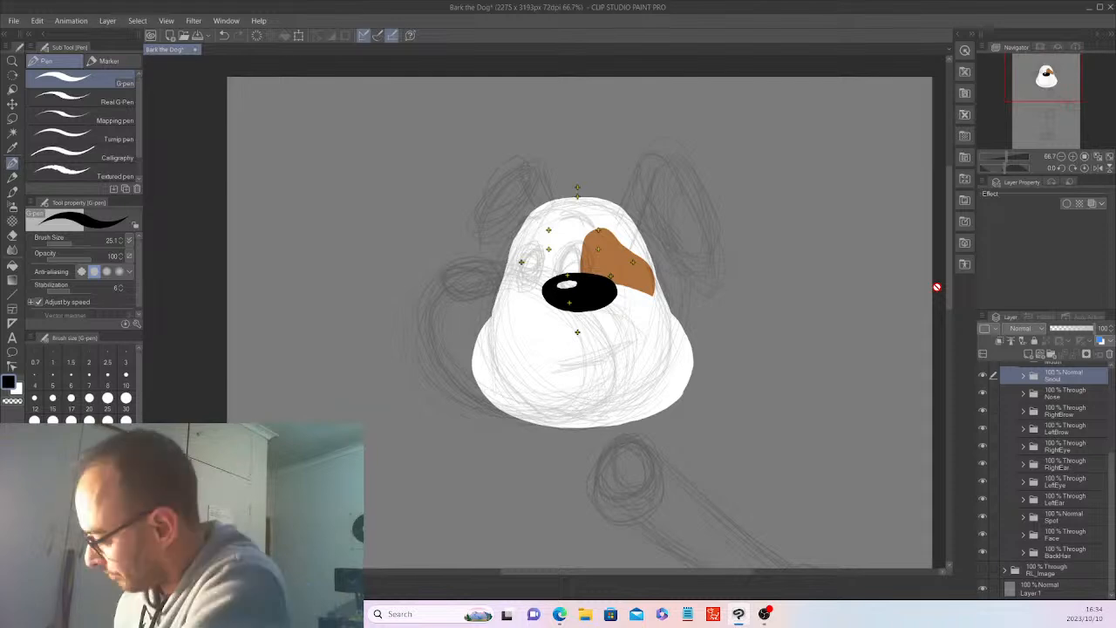
Save the document.
{"action": "scroll", "coordinate": [1021, 436], "scroll_direction": "up", "scroll_amount": 3}
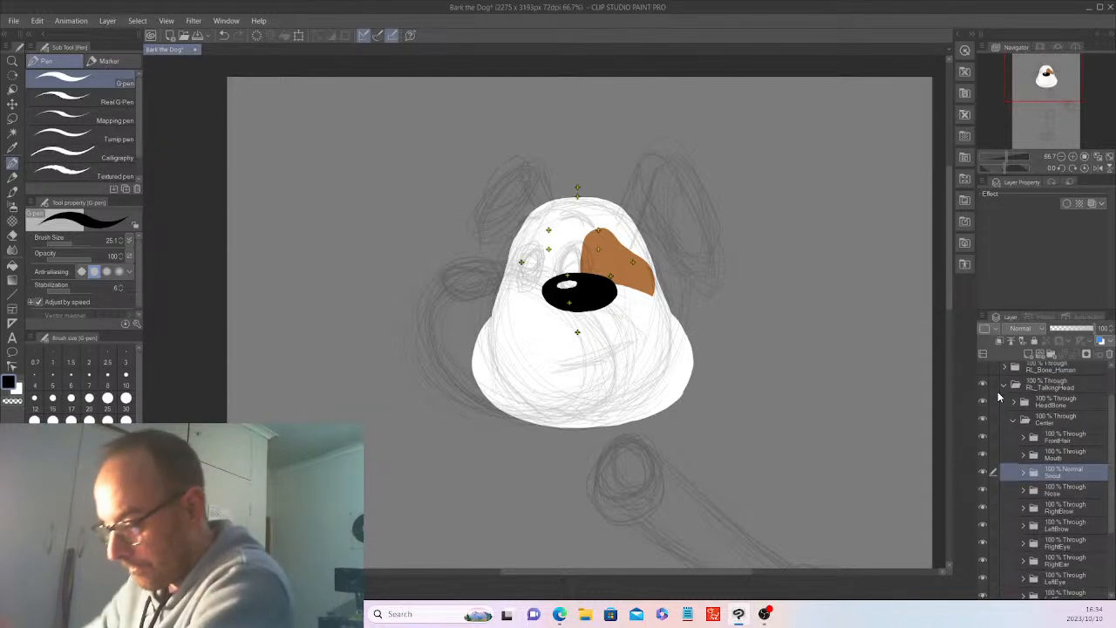
{"action": "left_click", "coordinate": [12, 21]}
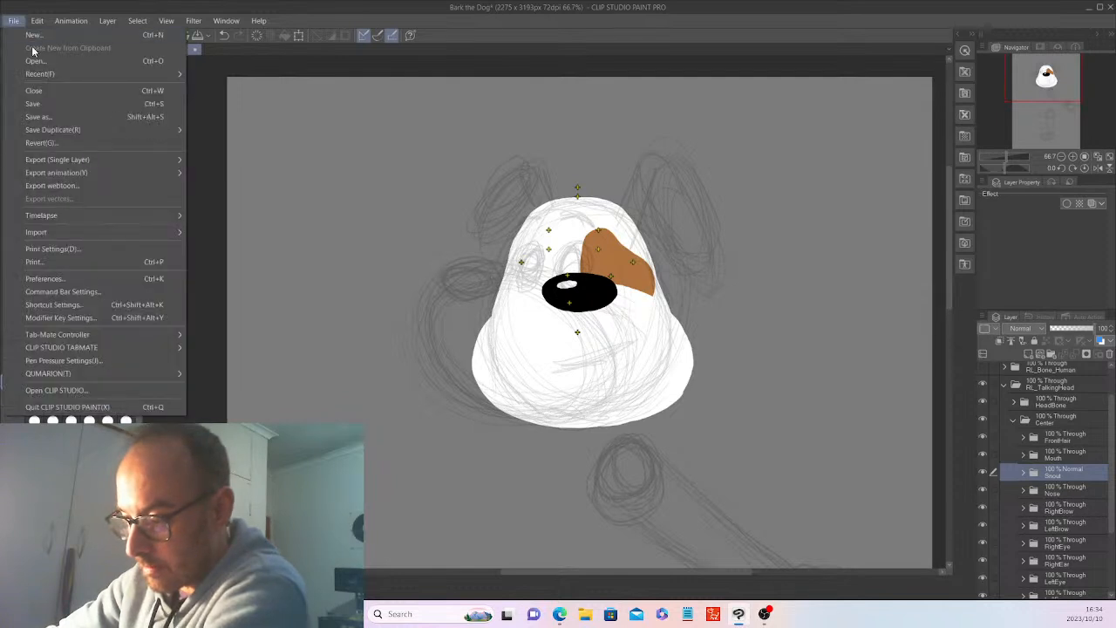
{"action": "left_click", "coordinate": [43, 103]}
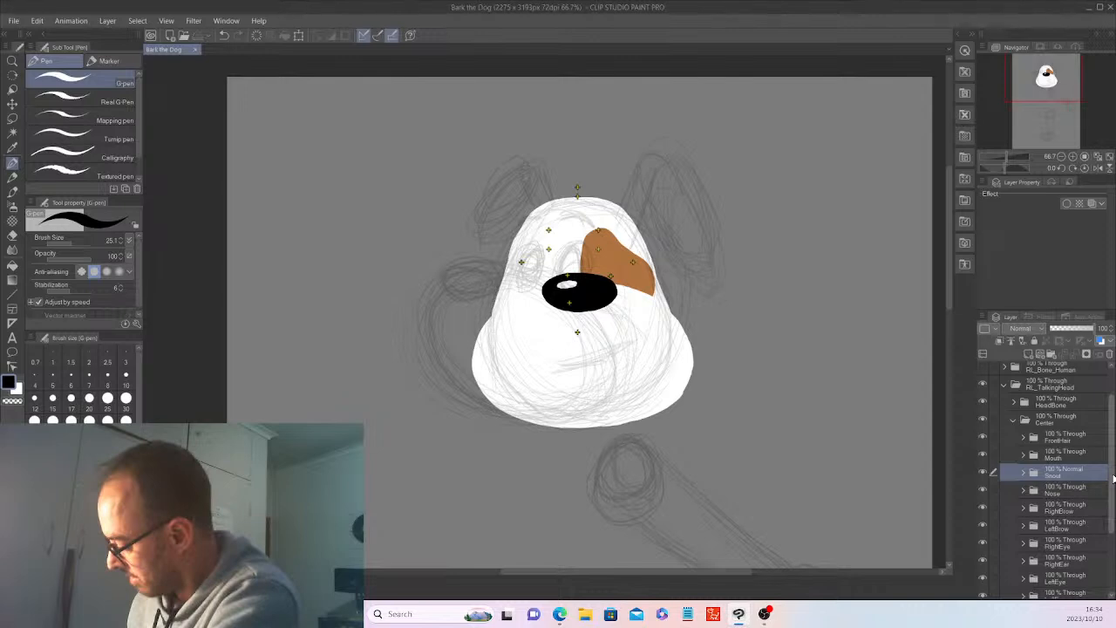
Expand LeftEye and its Normal, EyeWhite and Mask folders, and add a new raster layer inside EyeWhite.
{"action": "left_click_drag", "start_coordinate": [1113, 478], "coordinate": [1114, 535]}
{"action": "left_click", "coordinate": [1023, 550]}
{"action": "left_click", "coordinate": [1033, 533]}
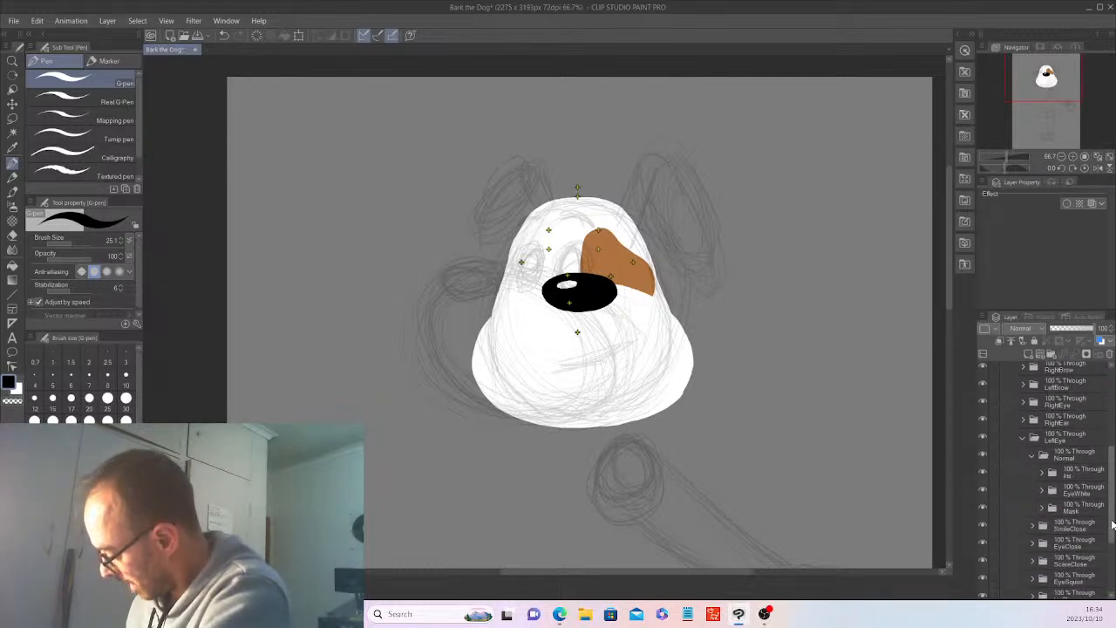
{"action": "left_click", "coordinate": [1042, 491]}
{"action": "left_click", "coordinate": [1043, 508]}
{"action": "left_click", "coordinate": [1081, 490]}
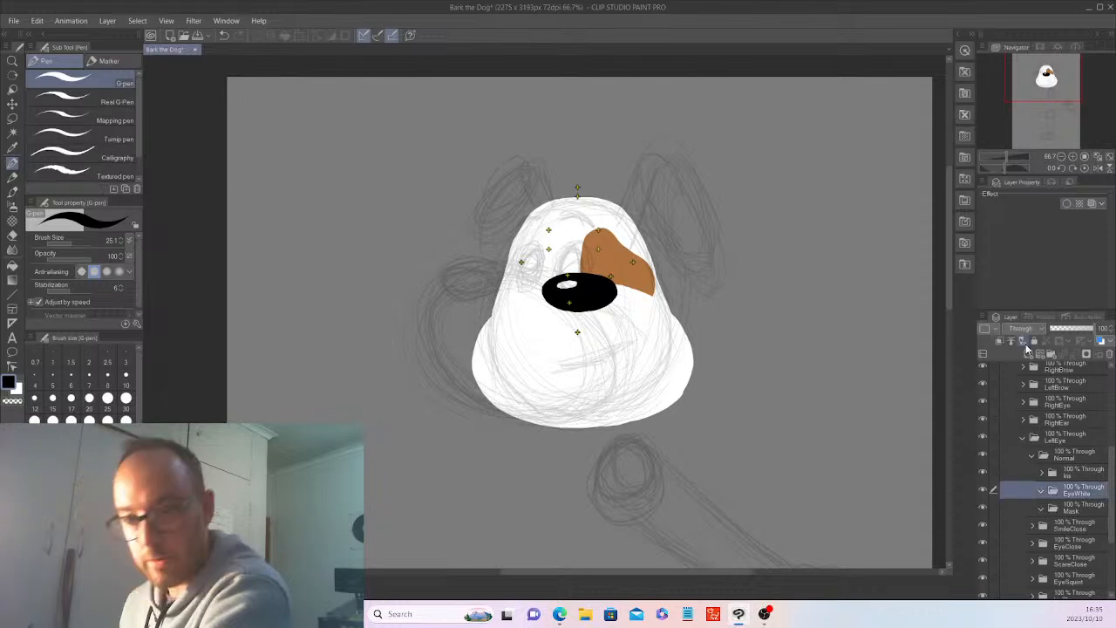
{"action": "left_click", "coordinate": [1025, 347]}
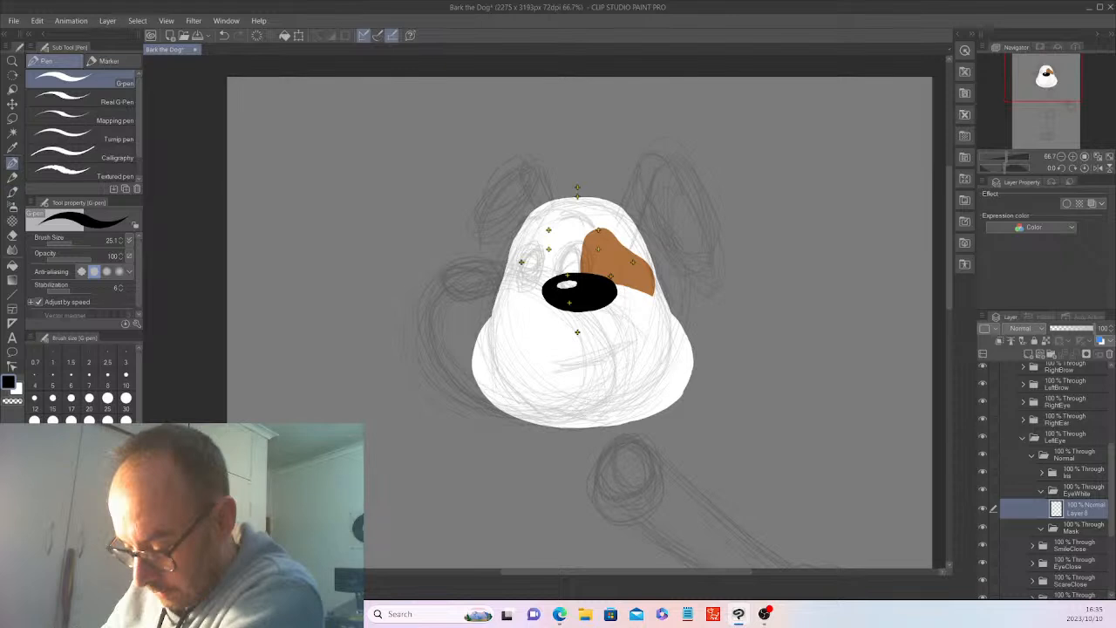
Draw a solid light blue upright oval on the empty canvas beside the head with the G-pen, on the EyeWhite folder's layer.
{"action": "left_click", "coordinate": [74, 524]}
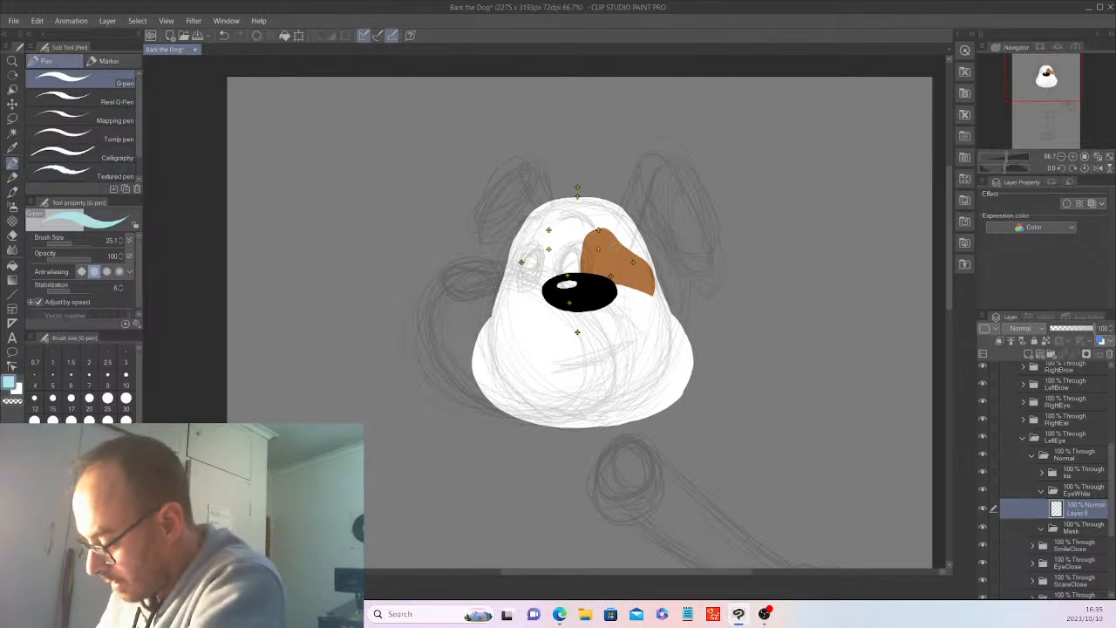
{"action": "mouse_move", "coordinate": [772, 305]}
{"action": "left_mouse_down"}
{"action": "mouse_move", "coordinate": [777, 344]}
{"action": "mouse_move", "coordinate": [791, 322]}
{"action": "mouse_move", "coordinate": [787, 305]}
{"action": "mouse_move", "coordinate": [769, 316]}
{"action": "mouse_move", "coordinate": [772, 331]}
{"action": "left_mouse_up"}
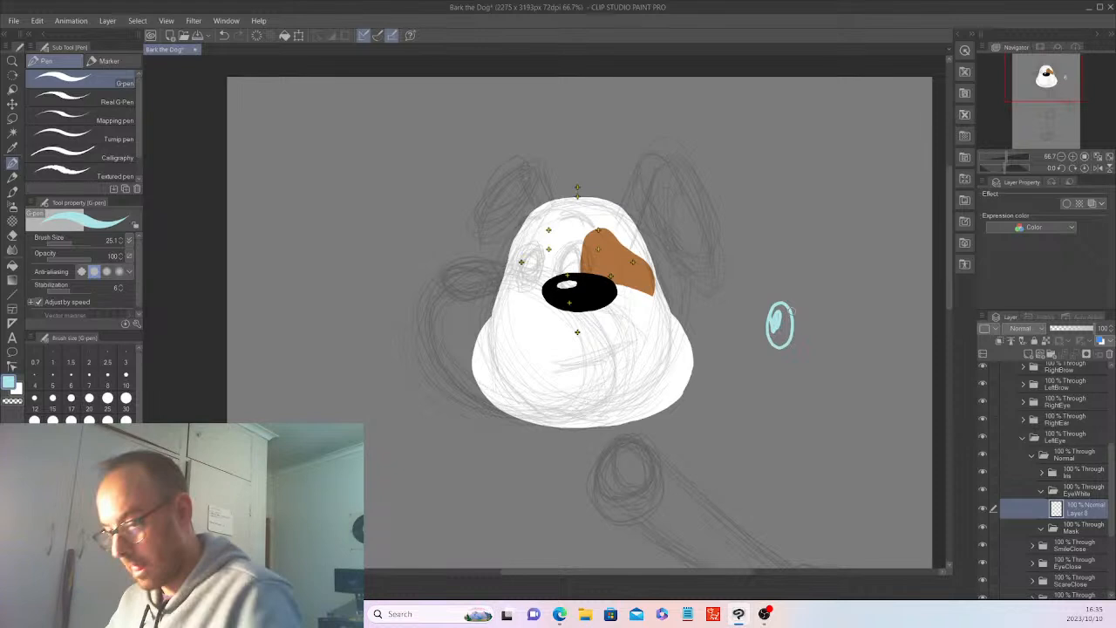
{"action": "mouse_move", "coordinate": [786, 321]}
{"action": "left_mouse_down"}
{"action": "mouse_move", "coordinate": [782, 356]}
{"action": "mouse_move", "coordinate": [788, 319]}
{"action": "mouse_move", "coordinate": [806, 346]}
{"action": "mouse_move", "coordinate": [786, 321]}
{"action": "mouse_move", "coordinate": [785, 362]}
{"action": "mouse_move", "coordinate": [788, 327]}
{"action": "left_mouse_up"}
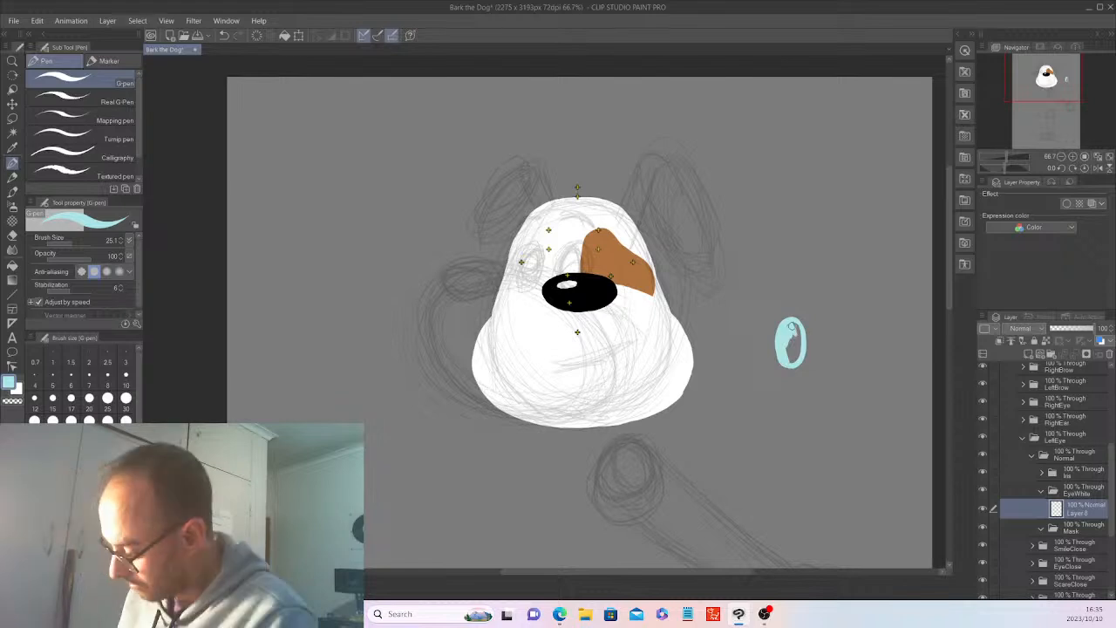
{"action": "scroll", "coordinate": [791, 326], "scroll_direction": "up", "scroll_amount": 3}
{"action": "mouse_move", "coordinate": [636, 421]}
{"action": "left_mouse_down"}
{"action": "mouse_move", "coordinate": [657, 401]}
{"action": "mouse_move", "coordinate": [656, 426]}
{"action": "mouse_move", "coordinate": [668, 410]}
{"action": "mouse_move", "coordinate": [680, 378]}
{"action": "mouse_move", "coordinate": [675, 321]}
{"action": "mouse_move", "coordinate": [663, 378]}
{"action": "mouse_move", "coordinate": [651, 368]}
{"action": "left_mouse_up"}
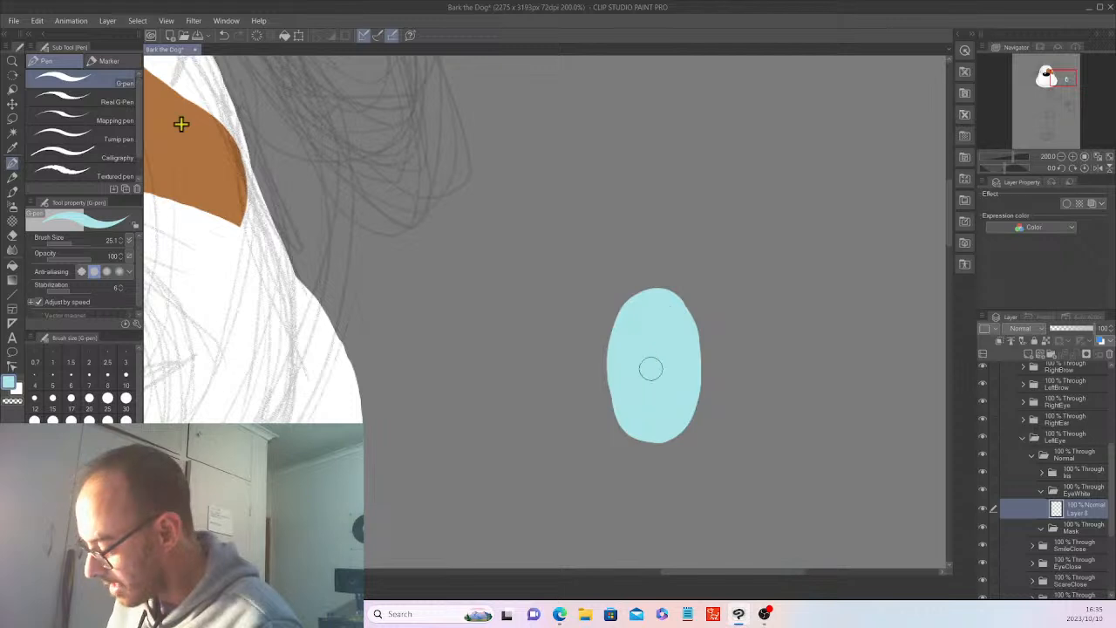
{"action": "scroll", "coordinate": [650, 368], "scroll_direction": "down", "scroll_amount": 4}
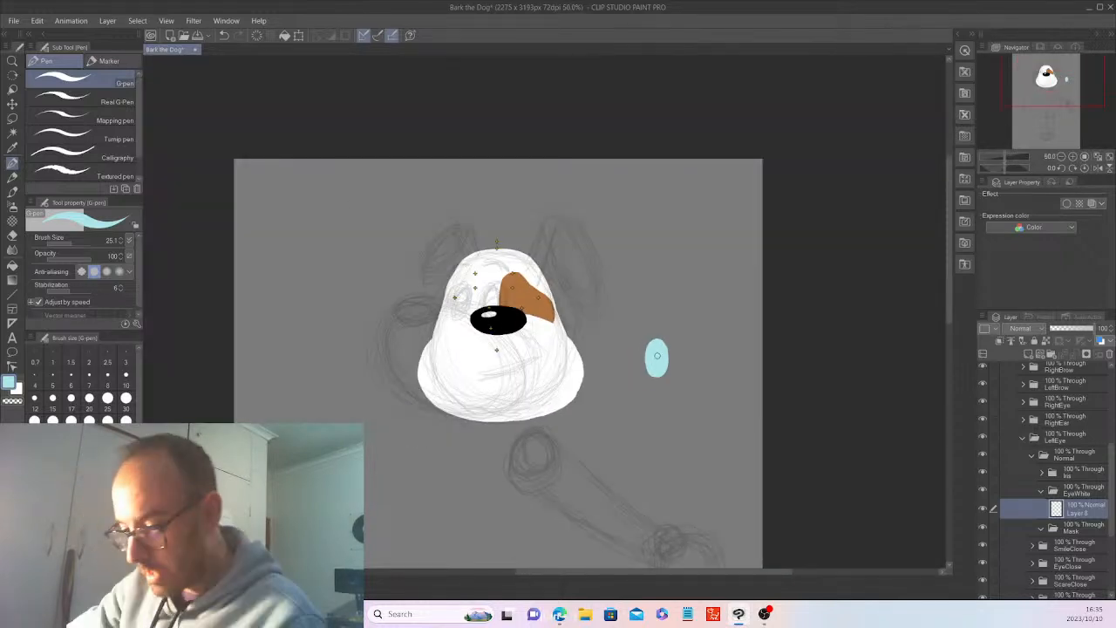
Transform the light blue oval: move it onto the brown spot just above the nose, scale it to about 84% and tilt it slightly counterclockwise.
{"action": "left_click", "coordinate": [13, 105]}
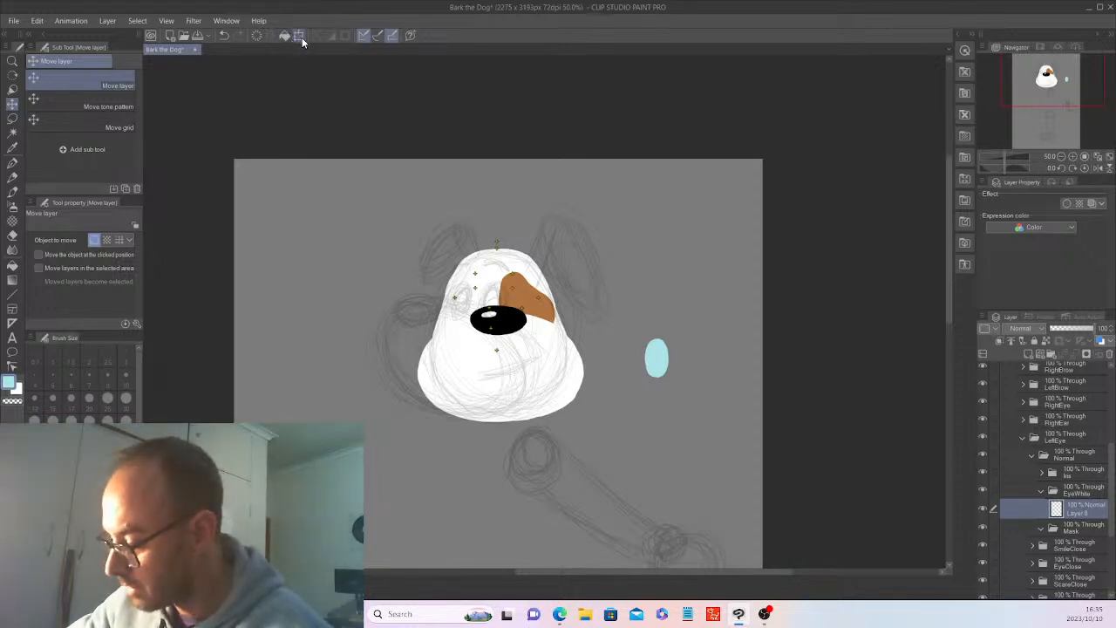
{"action": "left_click", "coordinate": [299, 34]}
{"action": "left_click_drag", "start_coordinate": [657, 358], "coordinate": [528, 296]}
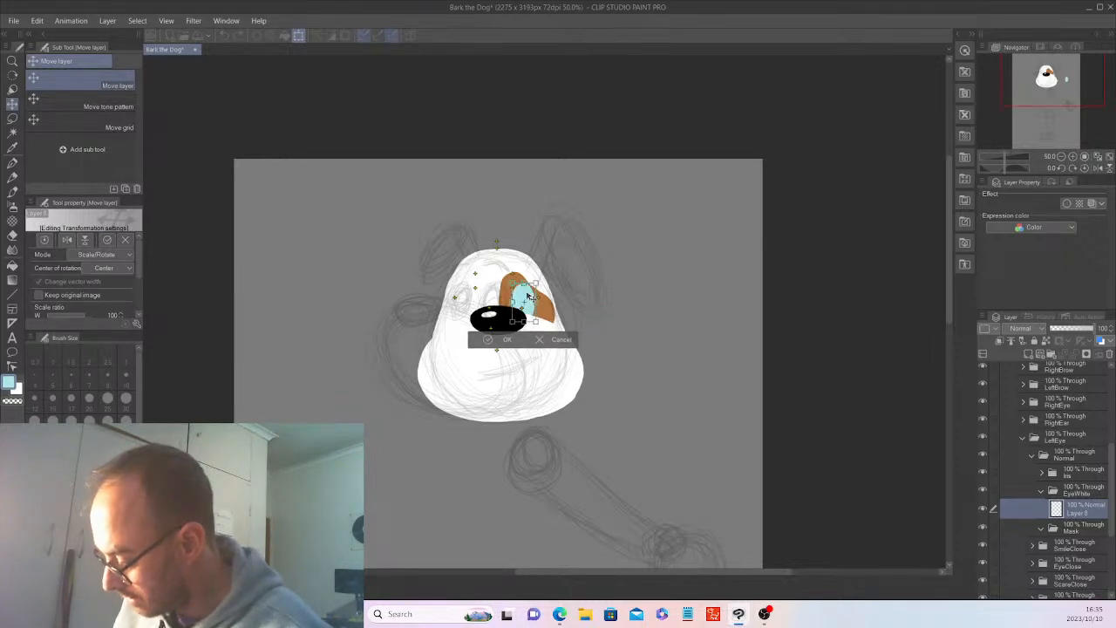
{"action": "scroll", "coordinate": [532, 283], "scroll_direction": "up", "scroll_amount": 4}
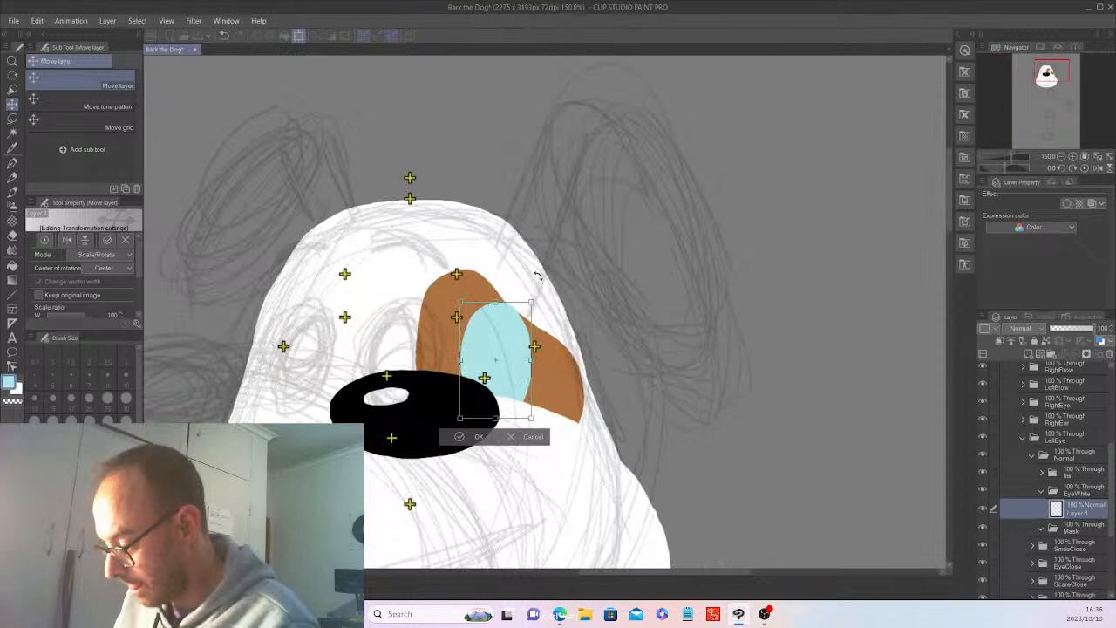
{"action": "mouse_move", "coordinate": [530, 303]}
{"action": "left_mouse_down"}
{"action": "mouse_move", "coordinate": [520, 312]}
{"action": "mouse_move", "coordinate": [513, 303]}
{"action": "left_mouse_up"}
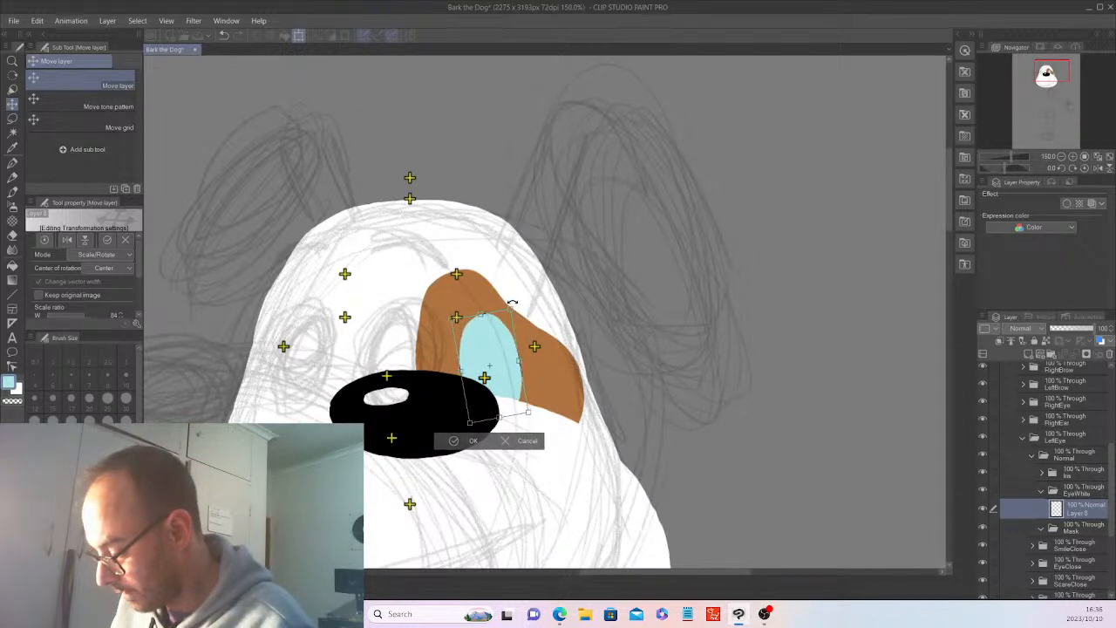
{"action": "left_click_drag", "start_coordinate": [501, 344], "coordinate": [493, 338]}
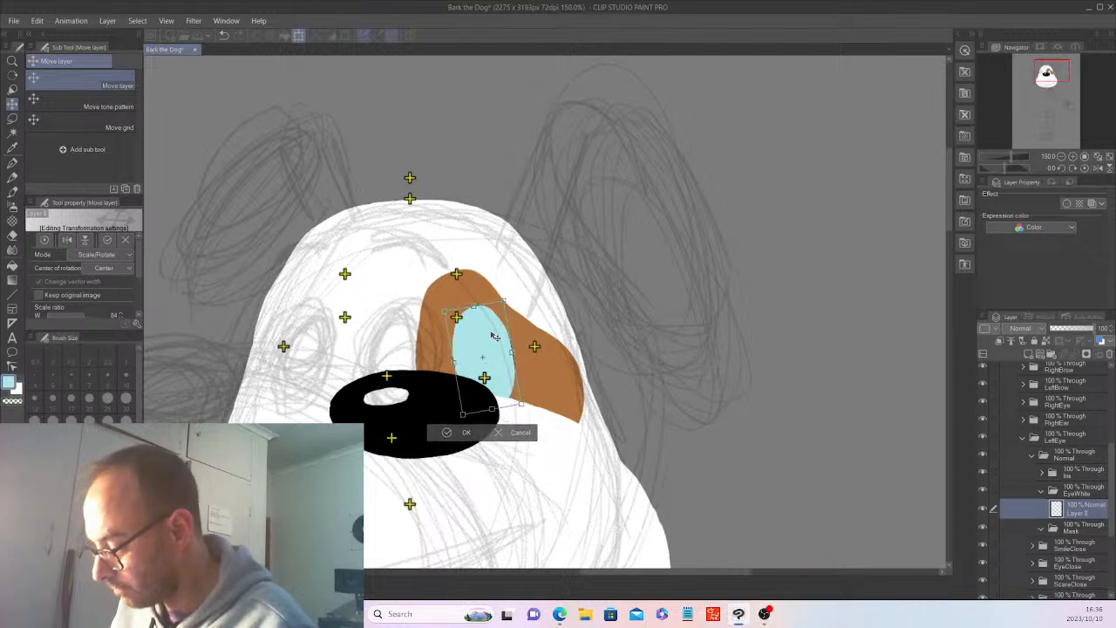
{"action": "left_click_drag", "start_coordinate": [493, 337], "coordinate": [490, 340]}
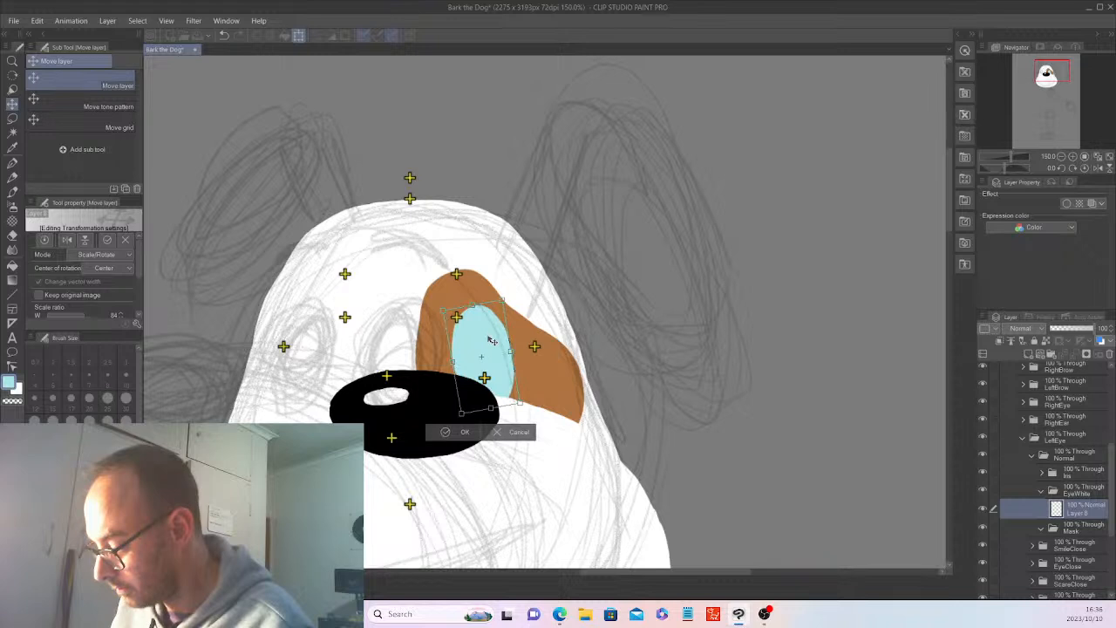
{"action": "left_click", "coordinate": [465, 431]}
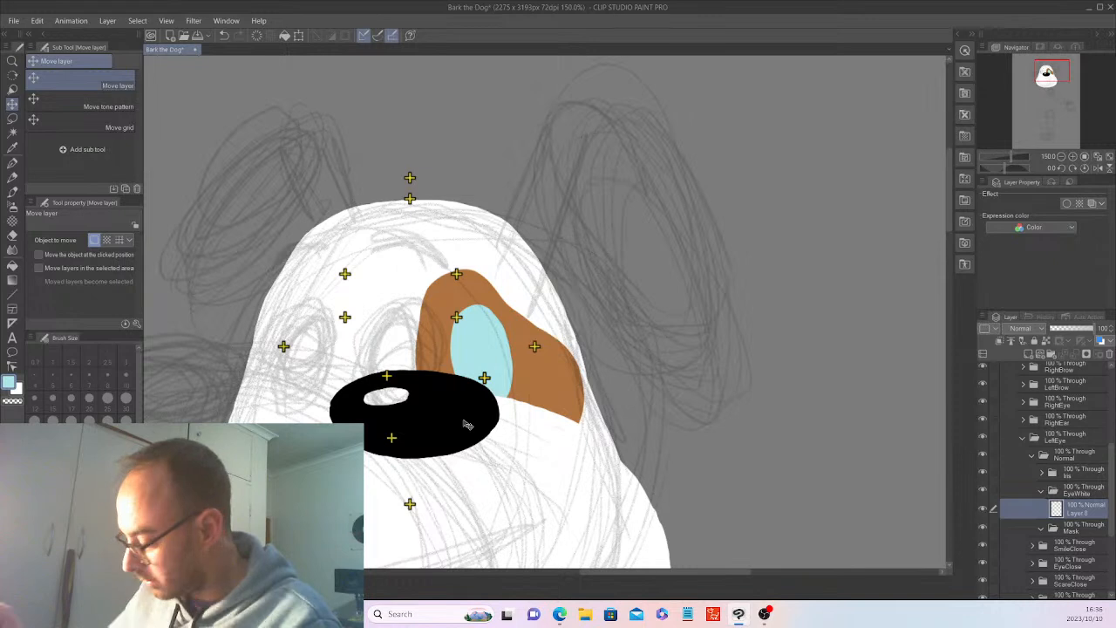
Duplicate the EyeWhite folder's oval layer and move the copy into the Mask folder.
{"action": "right_click", "coordinate": [1080, 514]}
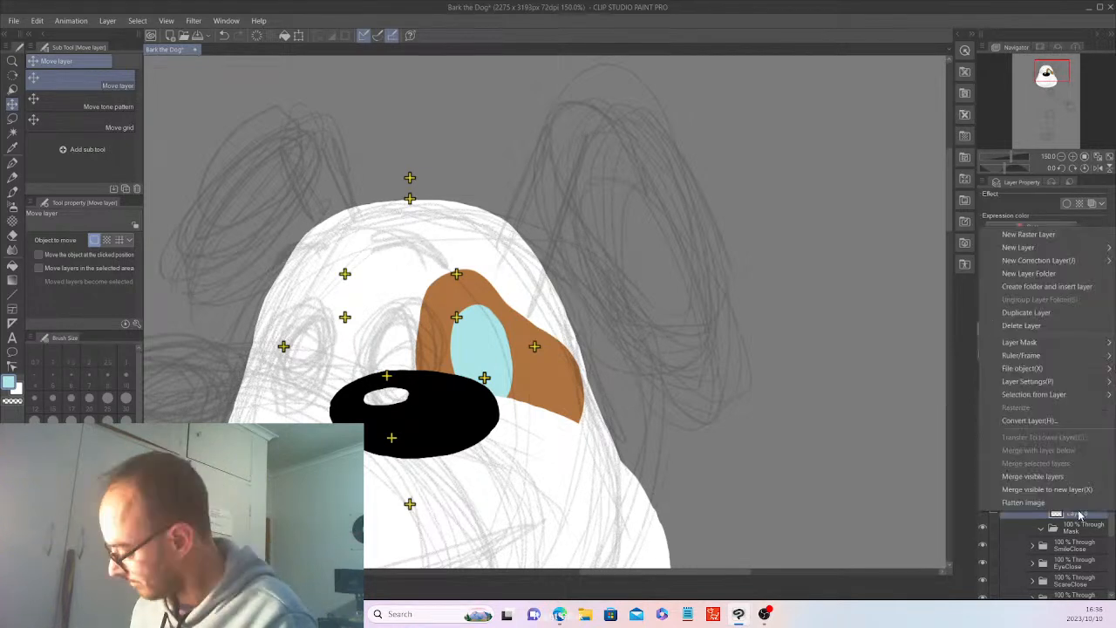
{"action": "left_click", "coordinate": [1026, 312]}
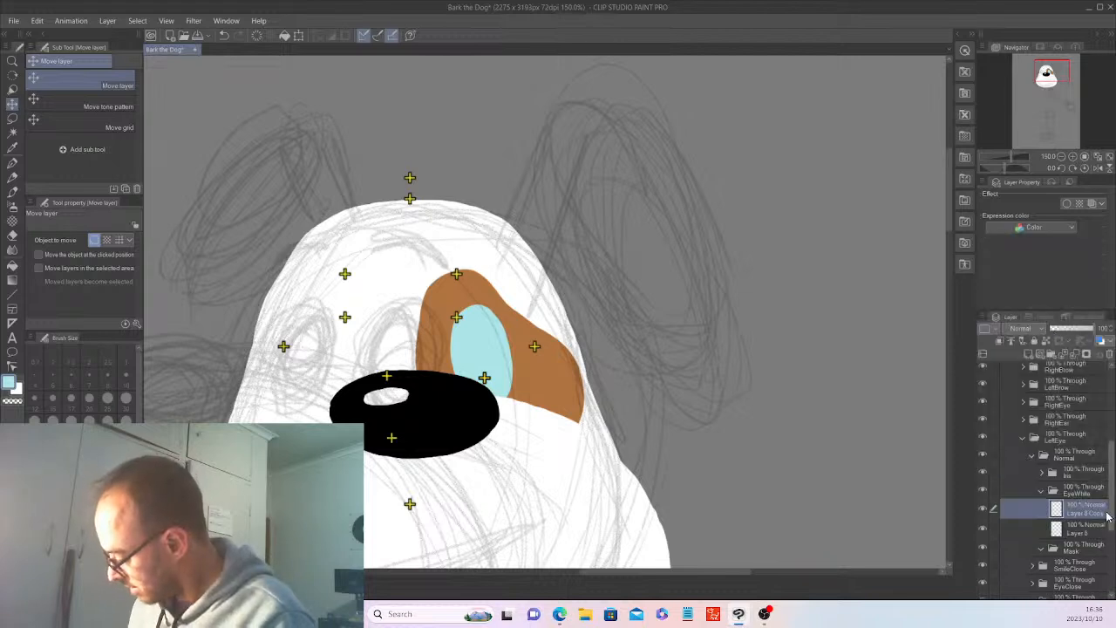
{"action": "left_click_drag", "start_coordinate": [1082, 518], "coordinate": [1073, 545]}
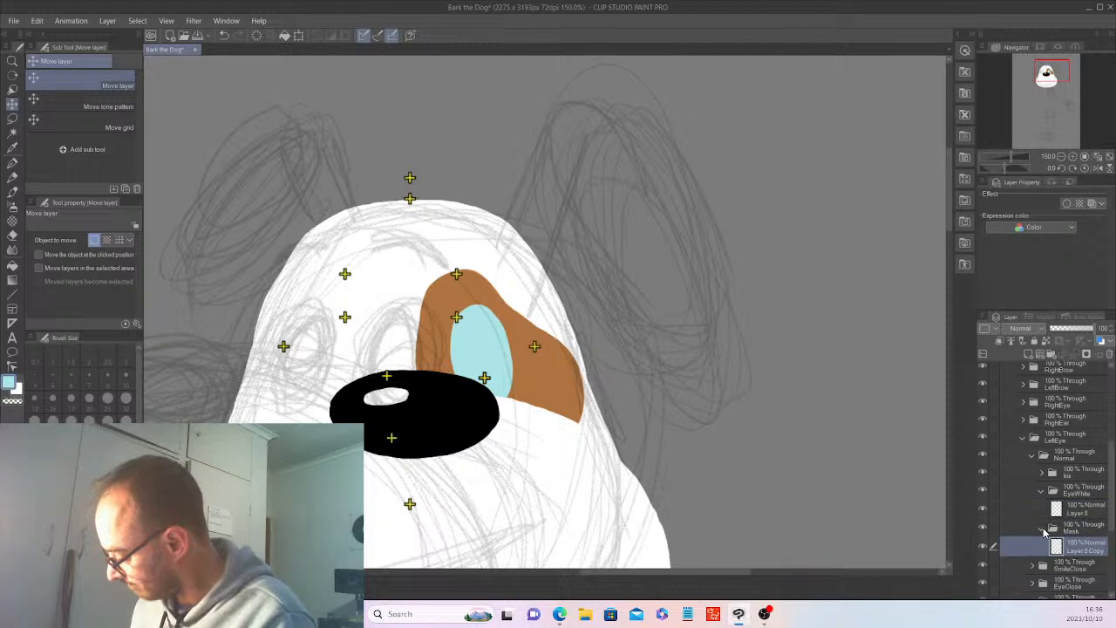
{"action": "left_click", "coordinate": [1050, 530]}
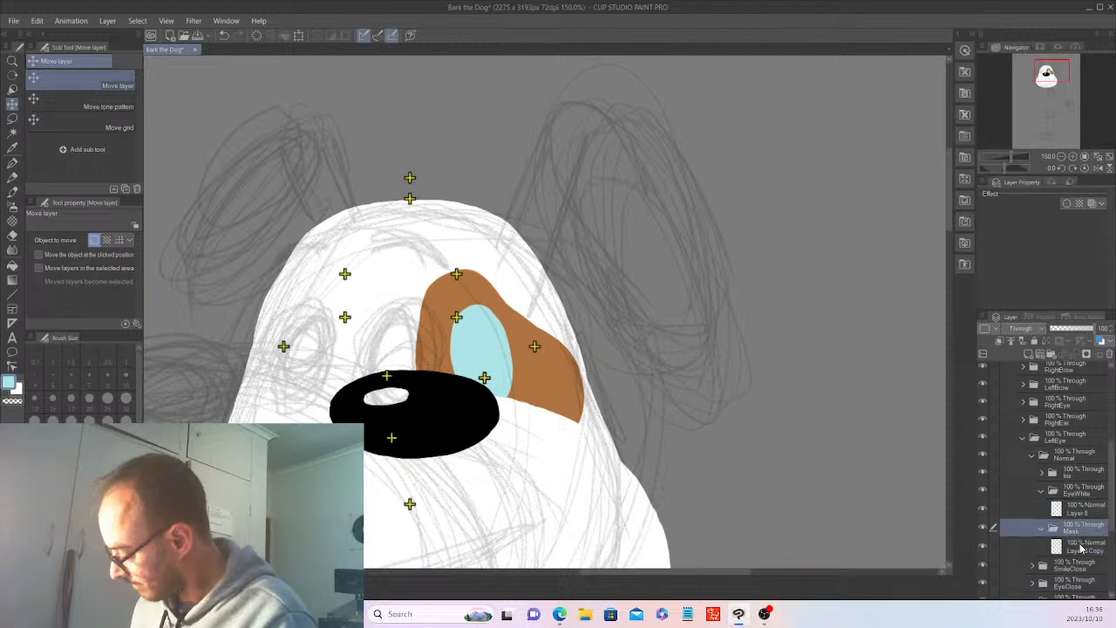
Select the oval on the copied layer inside the Mask folder and fill it with white.
{"action": "left_click", "coordinate": [1081, 548]}
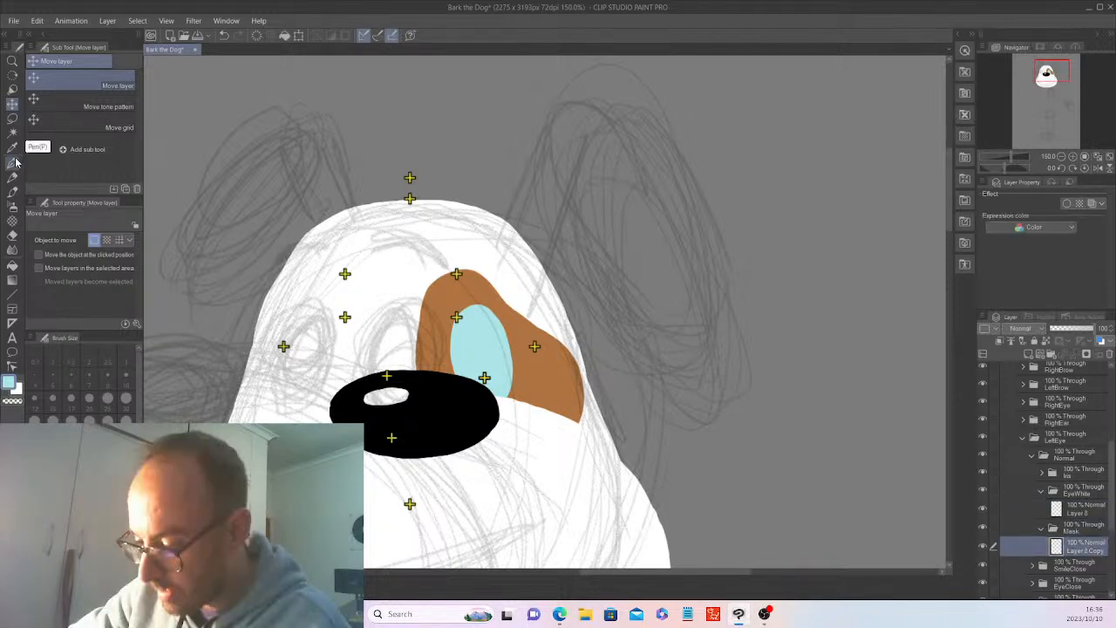
{"action": "left_click", "coordinate": [12, 132]}
{"action": "left_click", "coordinate": [480, 336]}
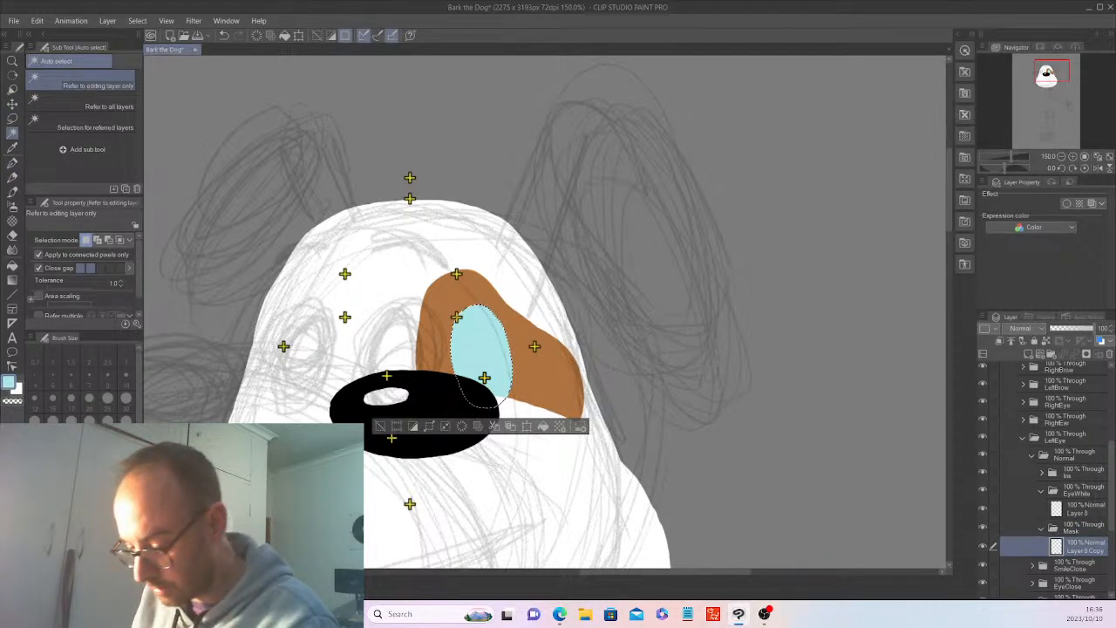
{"action": "key", "text": "x"}
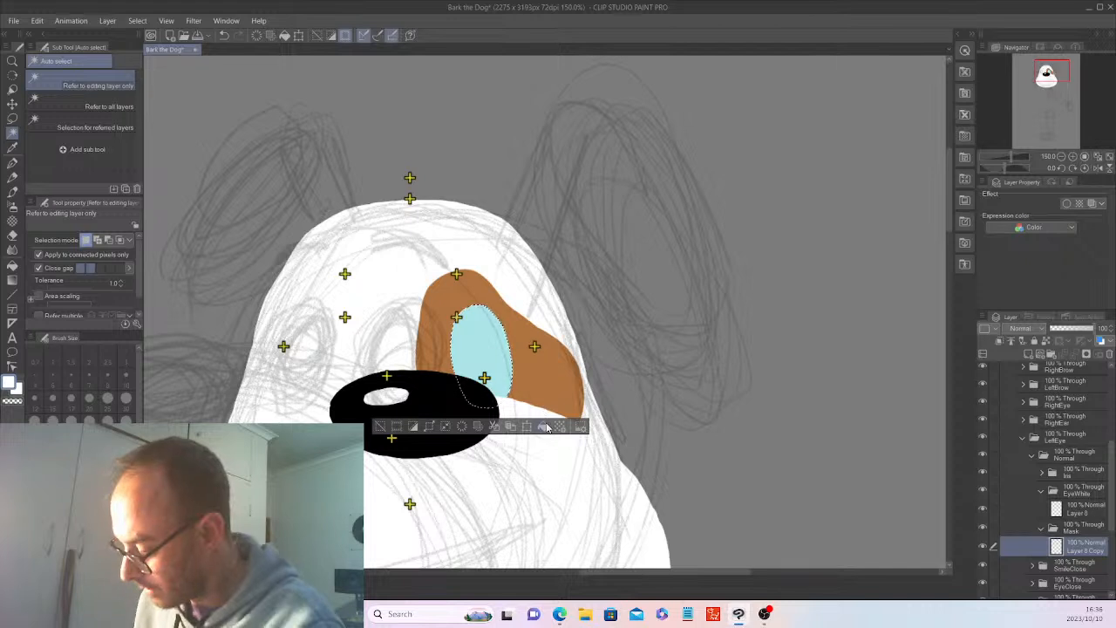
{"action": "key", "text": "Delete"}
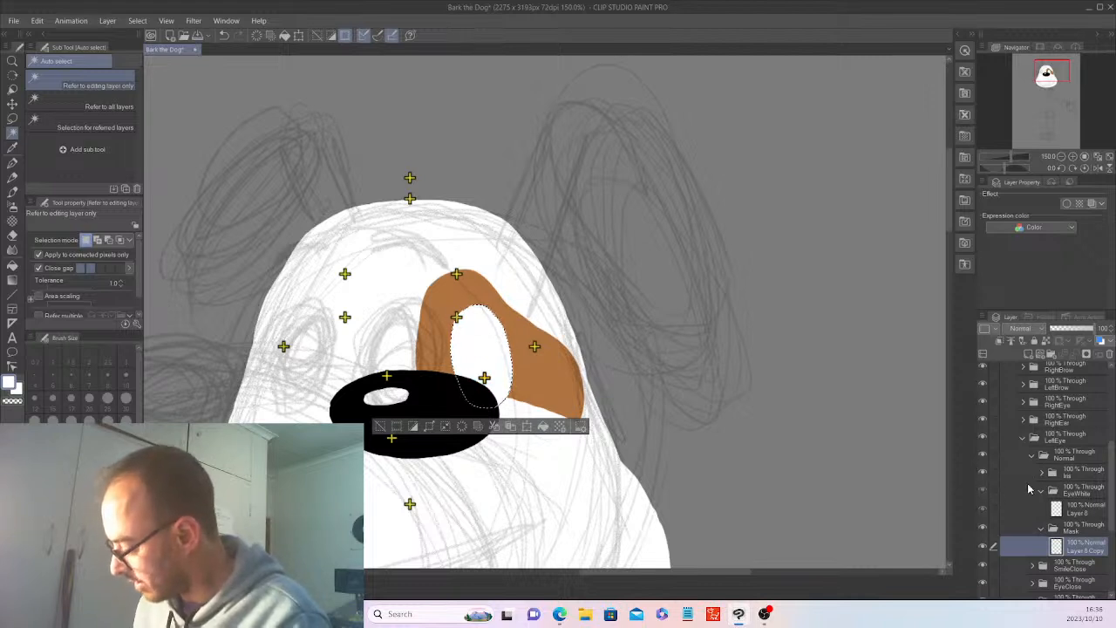
{"action": "key", "text": "ctrl+z"}
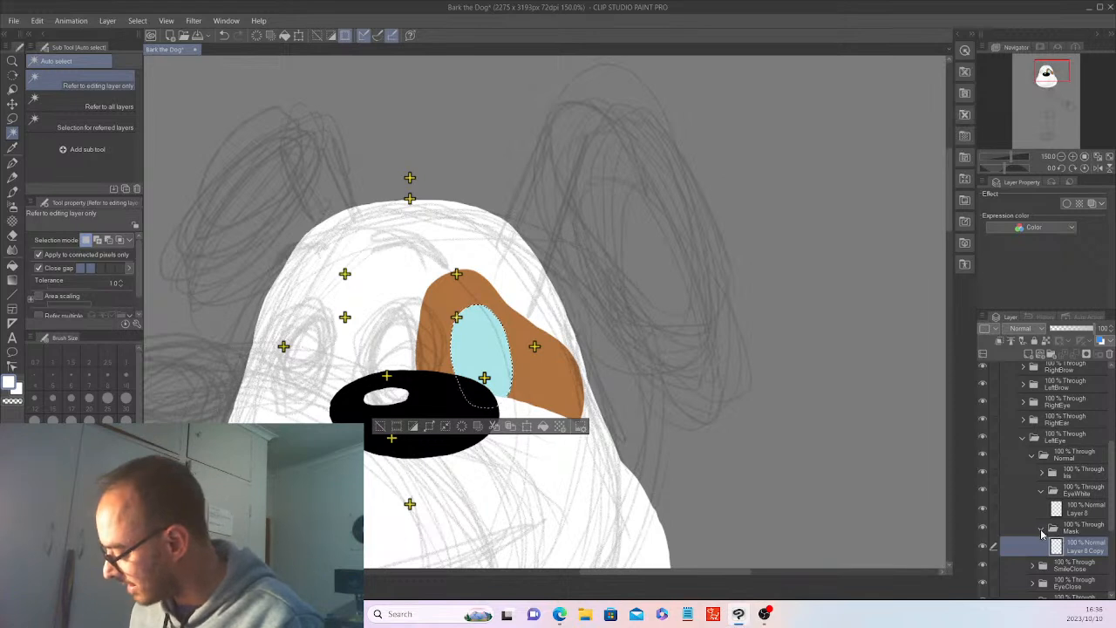
Collapse the Mask and EyeWhite folders, add a new layer inside LeftEye's Iris folder, and clear the oval selection.
{"action": "left_click", "coordinate": [1041, 530]}
{"action": "left_click", "coordinate": [1042, 490]}
{"action": "left_click", "coordinate": [1042, 472]}
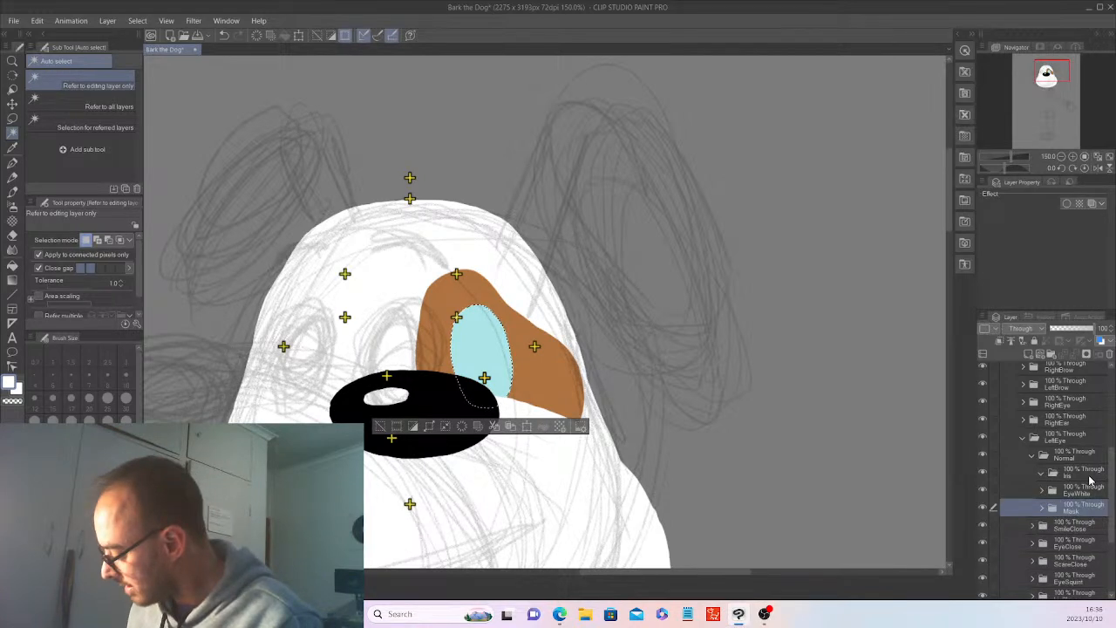
{"action": "left_click", "coordinate": [1088, 476]}
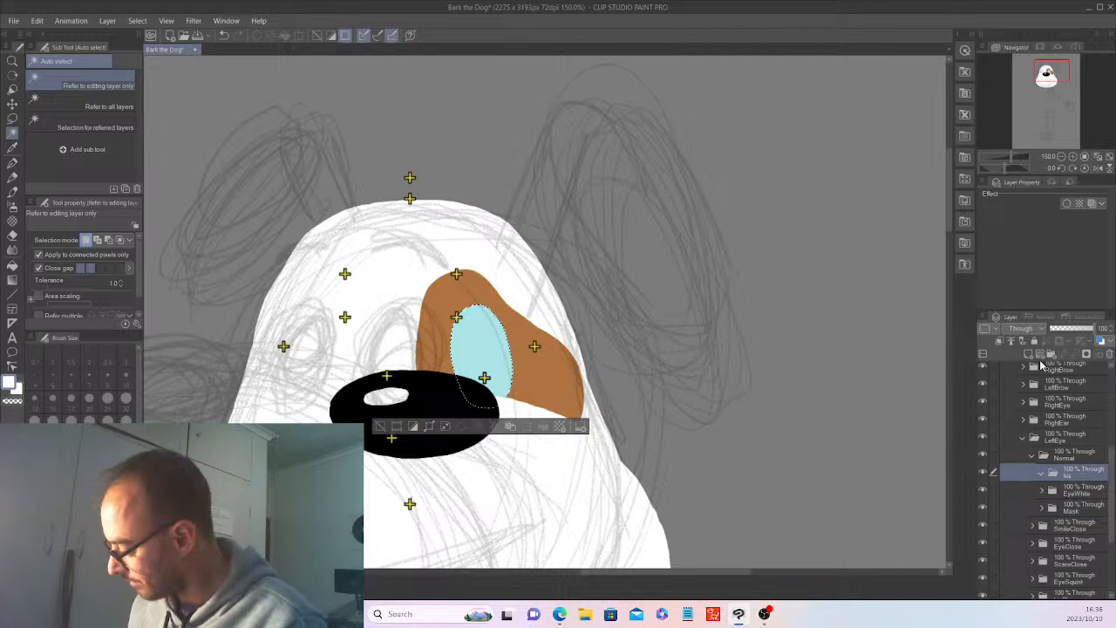
{"action": "left_click", "coordinate": [1039, 356]}
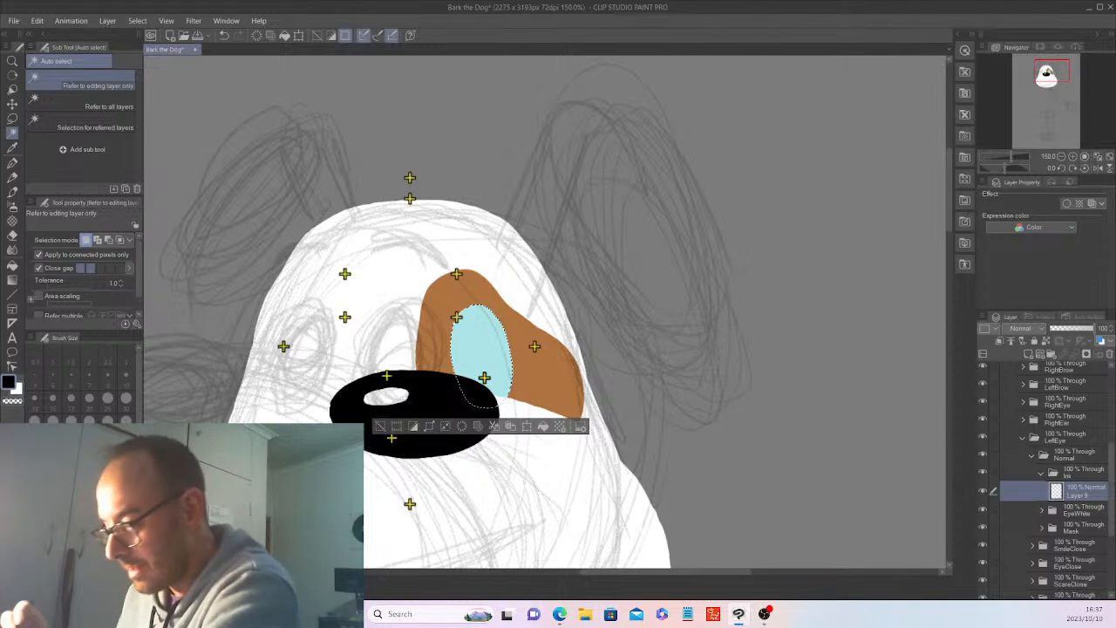
{"action": "left_click", "coordinate": [380, 425]}
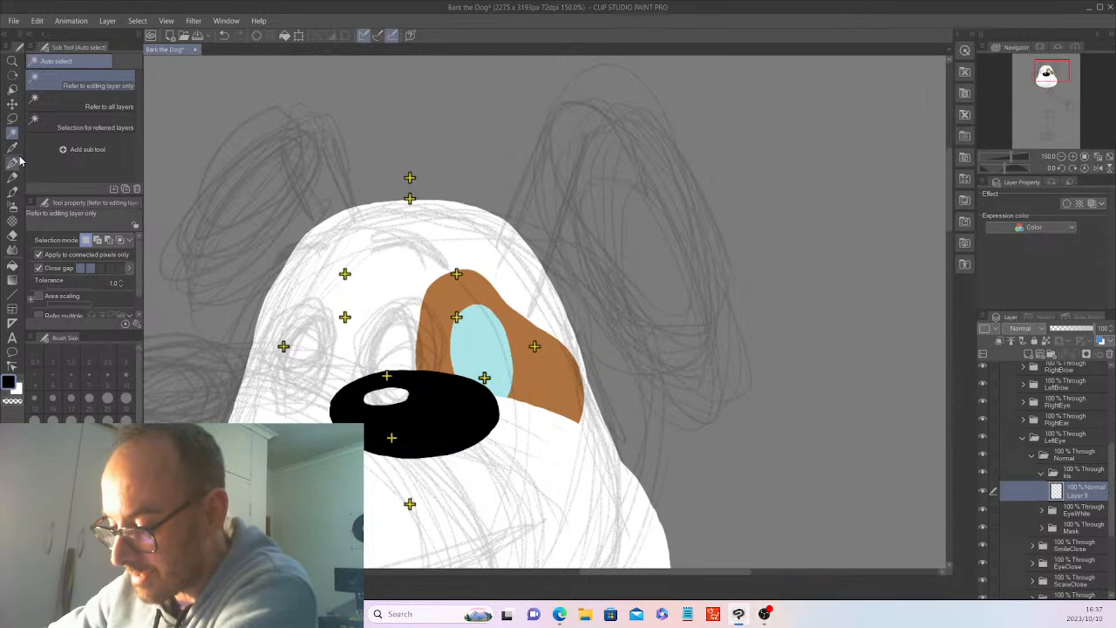
Draw a solid black upright oval pupil inside the light blue eye with the G-pen and nudge it slightly towards the nose.
{"action": "left_click", "coordinate": [13, 162]}
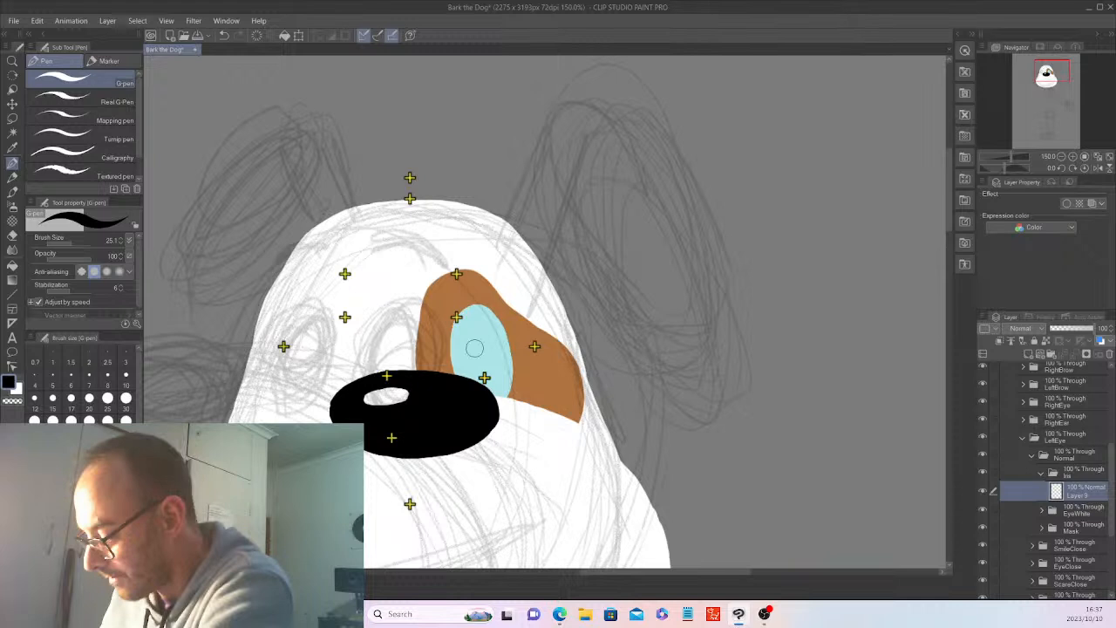
{"action": "mouse_move", "coordinate": [473, 348]}
{"action": "left_mouse_down"}
{"action": "mouse_move", "coordinate": [476, 368]}
{"action": "mouse_move", "coordinate": [481, 347]}
{"action": "left_mouse_up"}
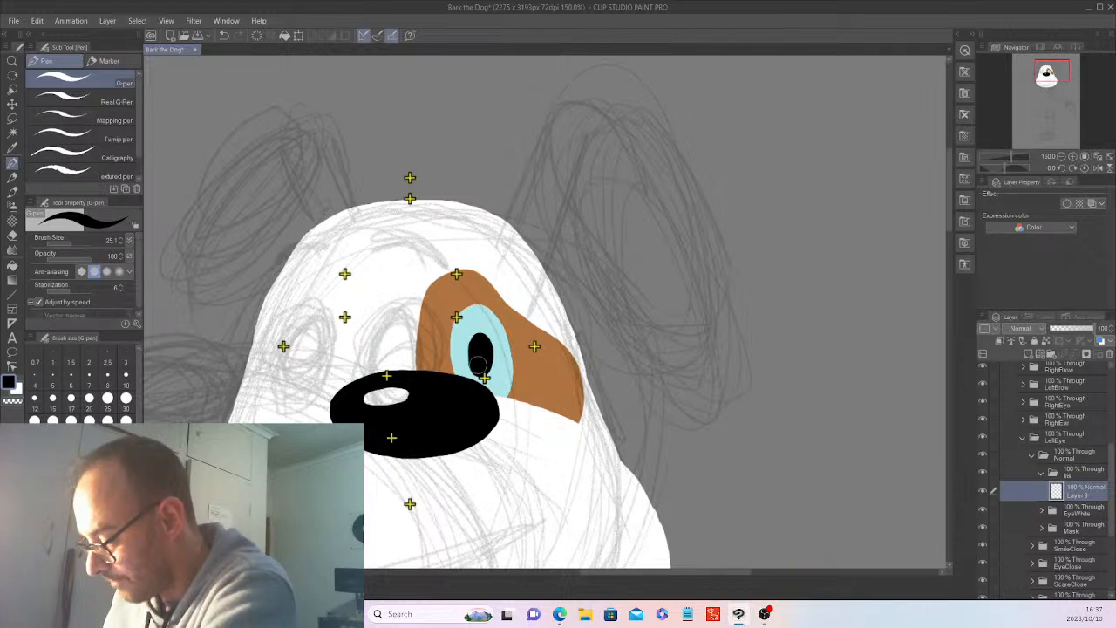
{"action": "key", "text": "k"}
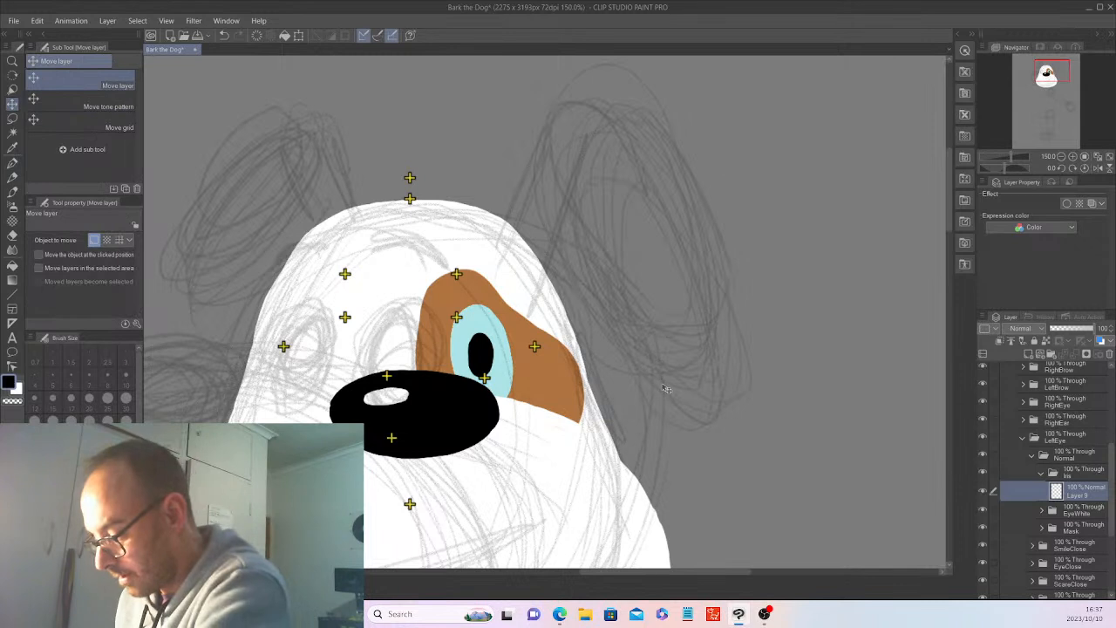
{"action": "left_click_drag", "start_coordinate": [660, 400], "coordinate": [658, 382]}
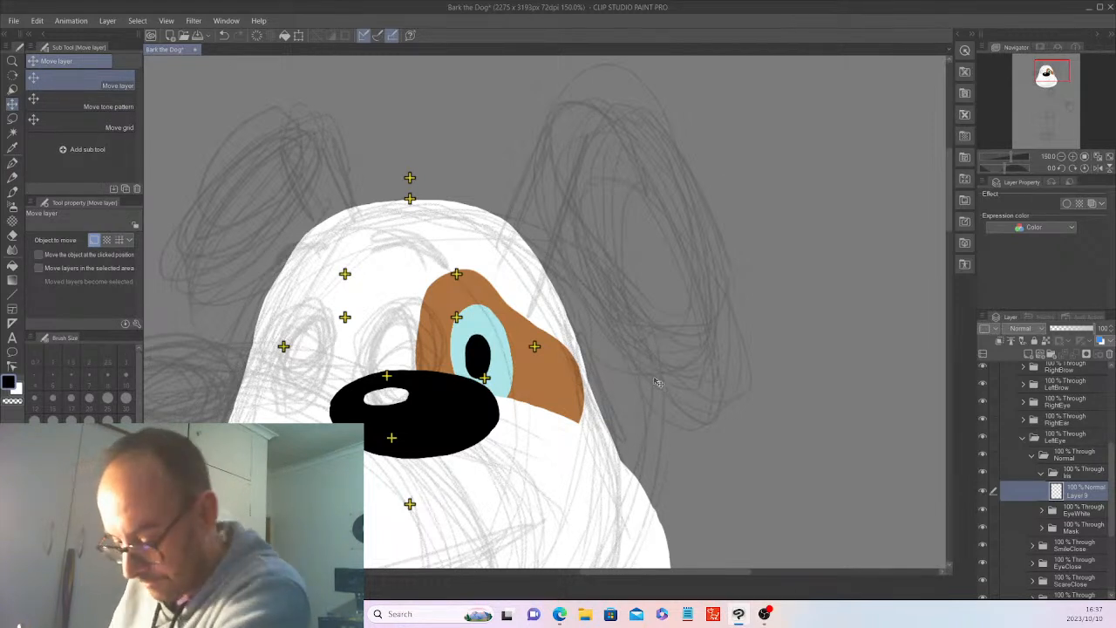
Paint a small white highlight in the upper part of the black pupil with the G-pen at brush size 8.
{"action": "key", "text": "x"}
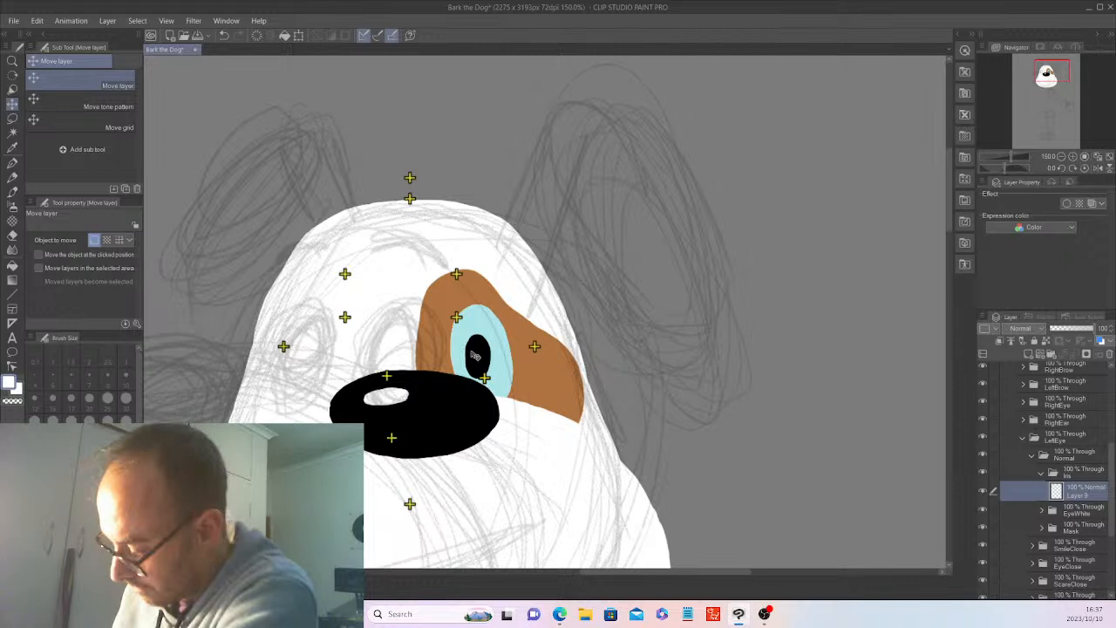
{"action": "key", "text": "p"}
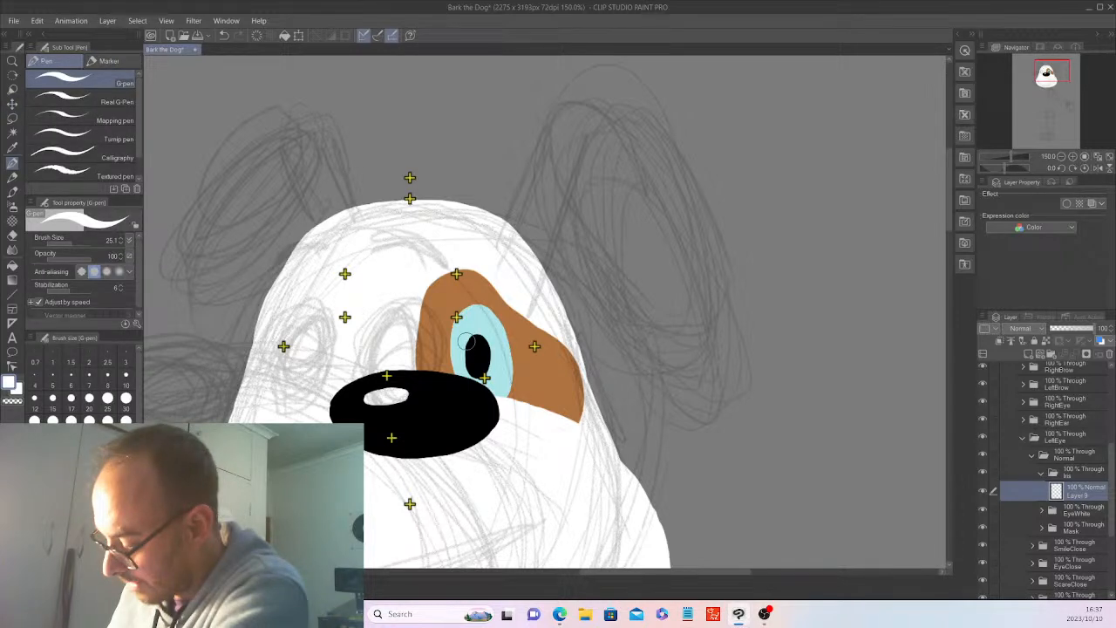
{"action": "left_click", "coordinate": [61, 242]}
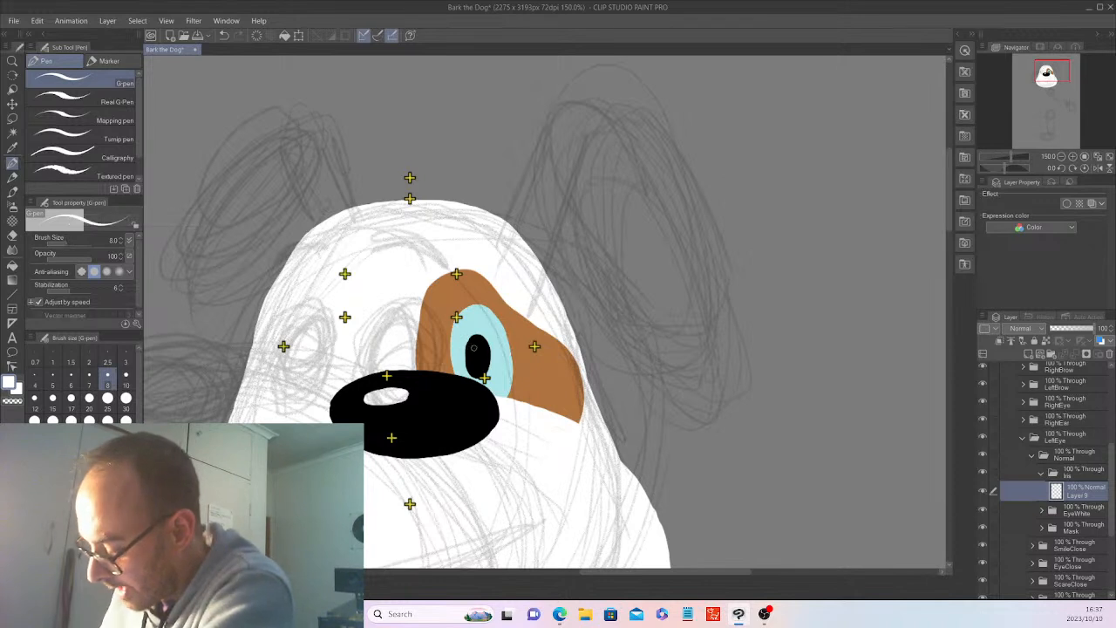
{"action": "left_click_drag", "start_coordinate": [473, 347], "coordinate": [473, 353]}
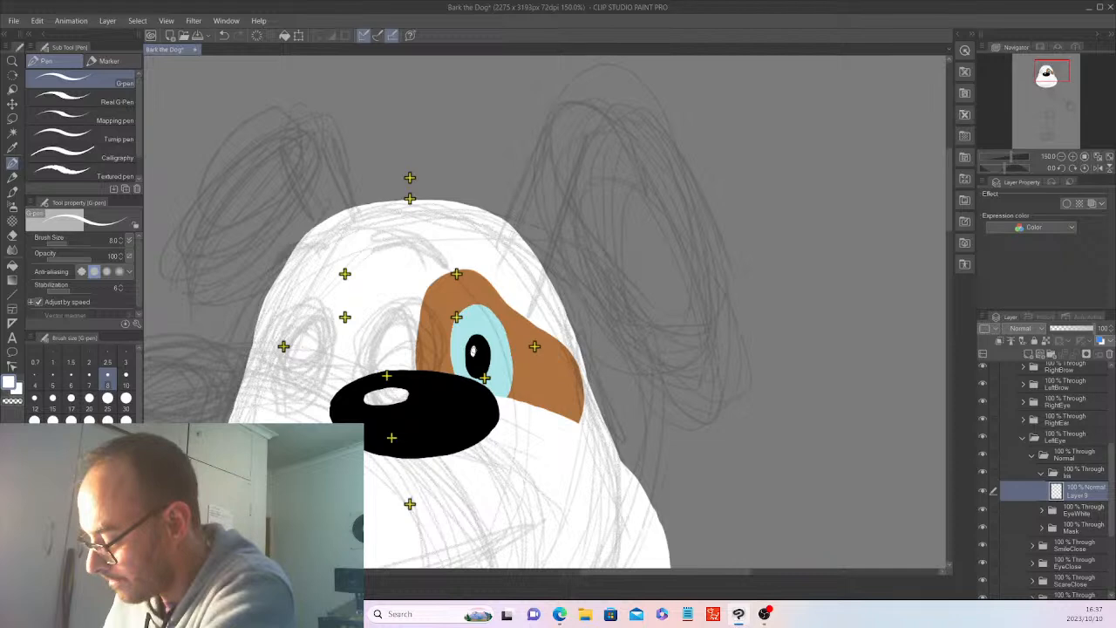
Expand the EyeWhite folder and add a new layer above its light blue oval layer.
{"action": "scroll", "coordinate": [469, 345], "scroll_direction": "down", "scroll_amount": 3}
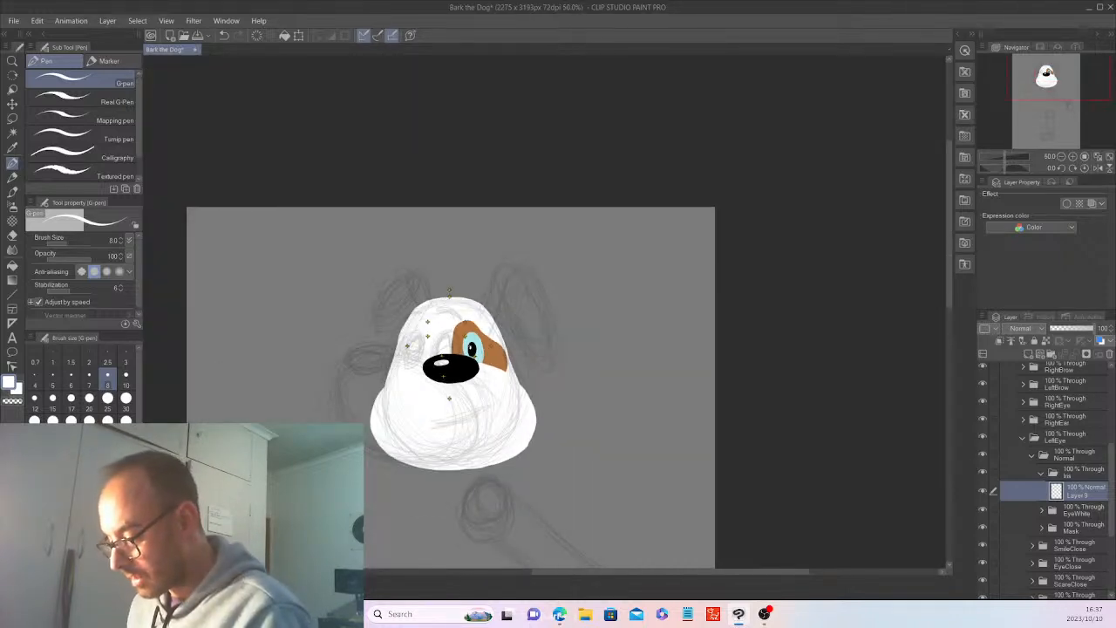
{"action": "scroll", "coordinate": [471, 349], "scroll_direction": "up", "scroll_amount": 3}
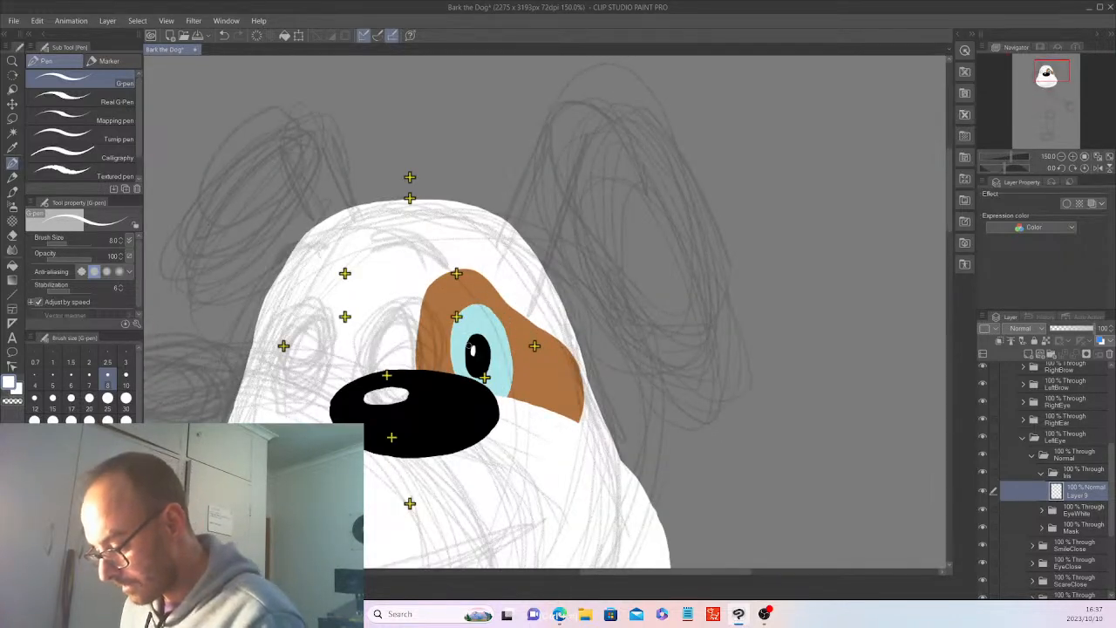
{"action": "scroll", "coordinate": [471, 349], "scroll_direction": "up", "scroll_amount": 3}
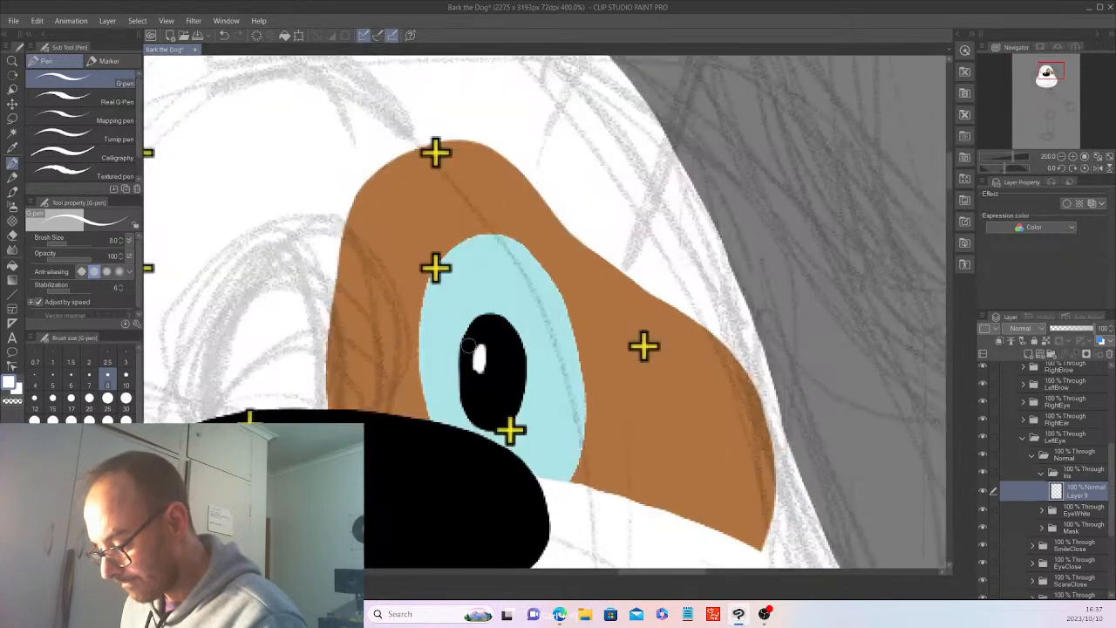
{"action": "scroll", "coordinate": [470, 348], "scroll_direction": "down", "scroll_amount": 2}
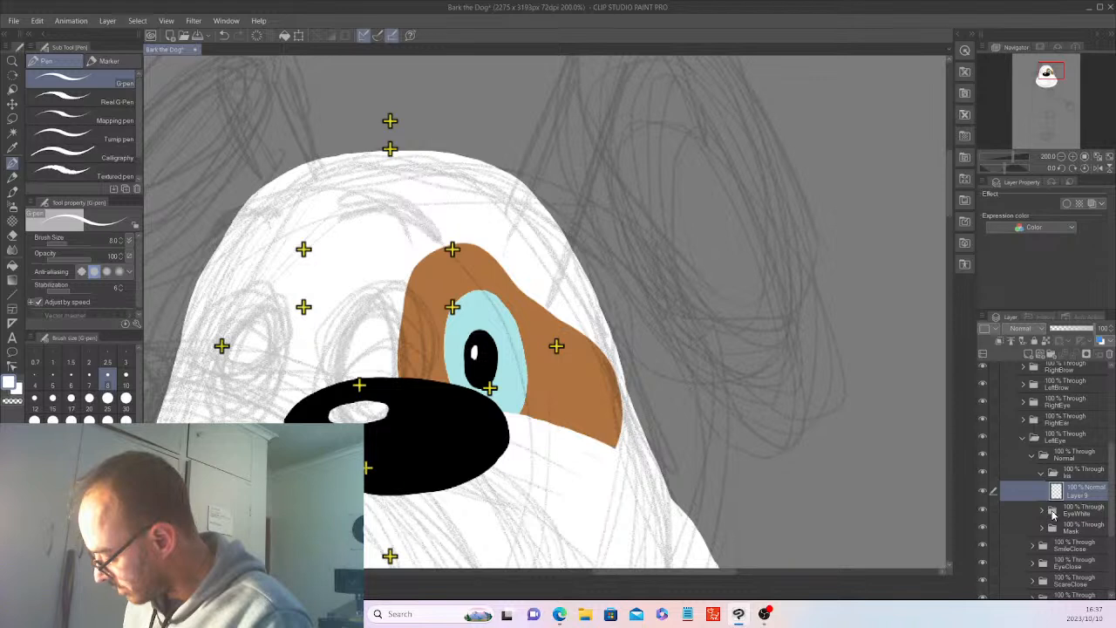
{"action": "left_click", "coordinate": [1043, 510]}
{"action": "left_click", "coordinate": [1081, 527]}
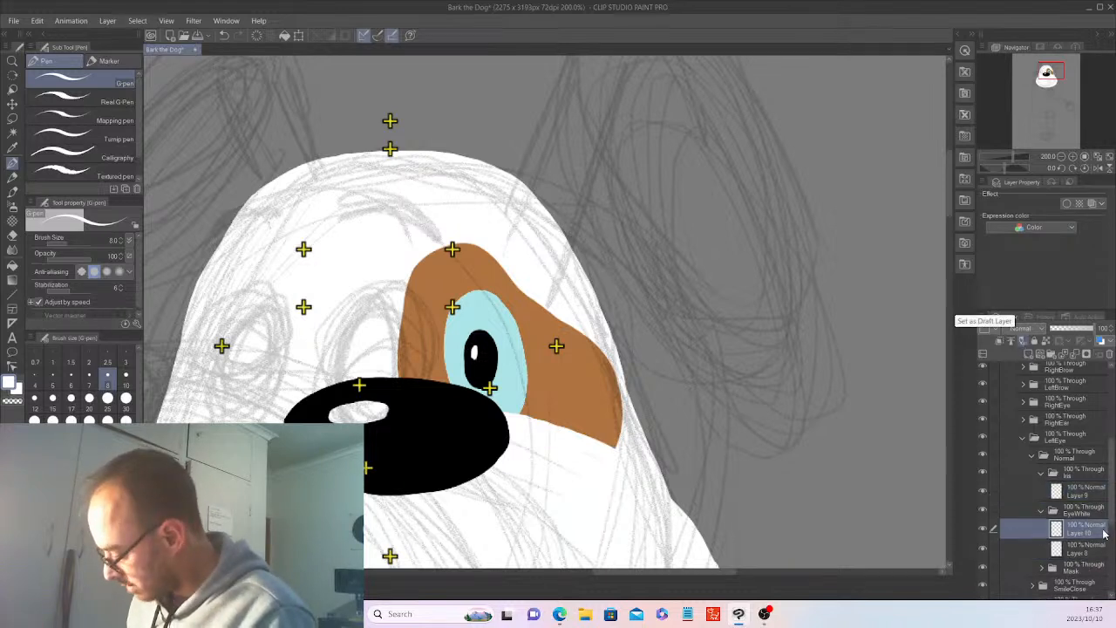
Hide the Nose and Snout folders to expose the whole left eye and brown spot.
{"action": "left_click_drag", "start_coordinate": [1109, 485], "coordinate": [1110, 412]}
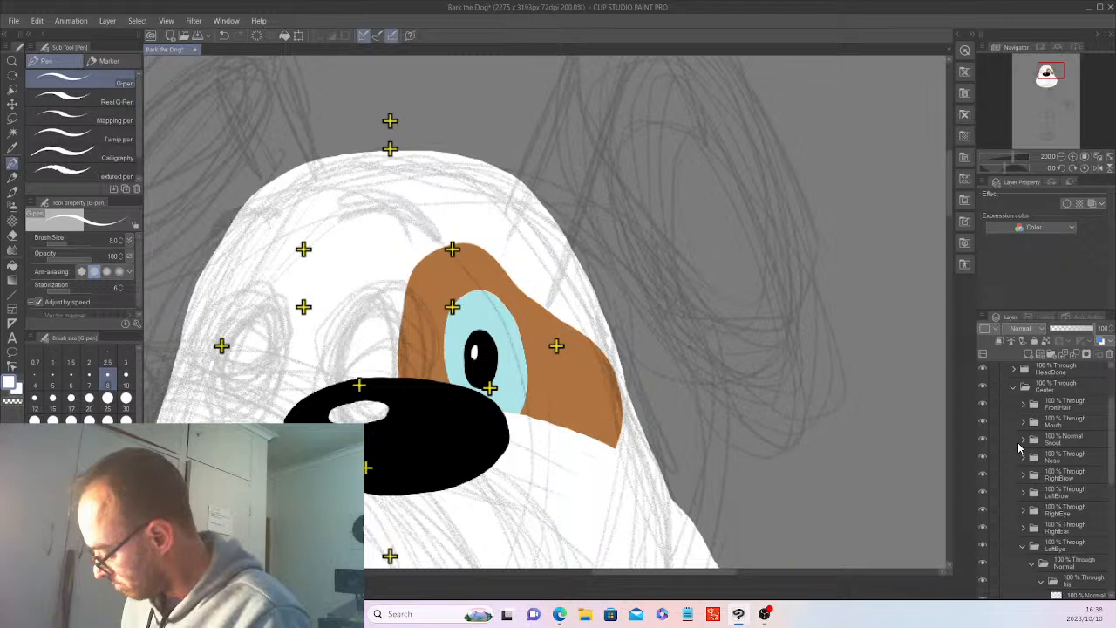
{"action": "left_click", "coordinate": [983, 456]}
{"action": "left_click", "coordinate": [983, 439]}
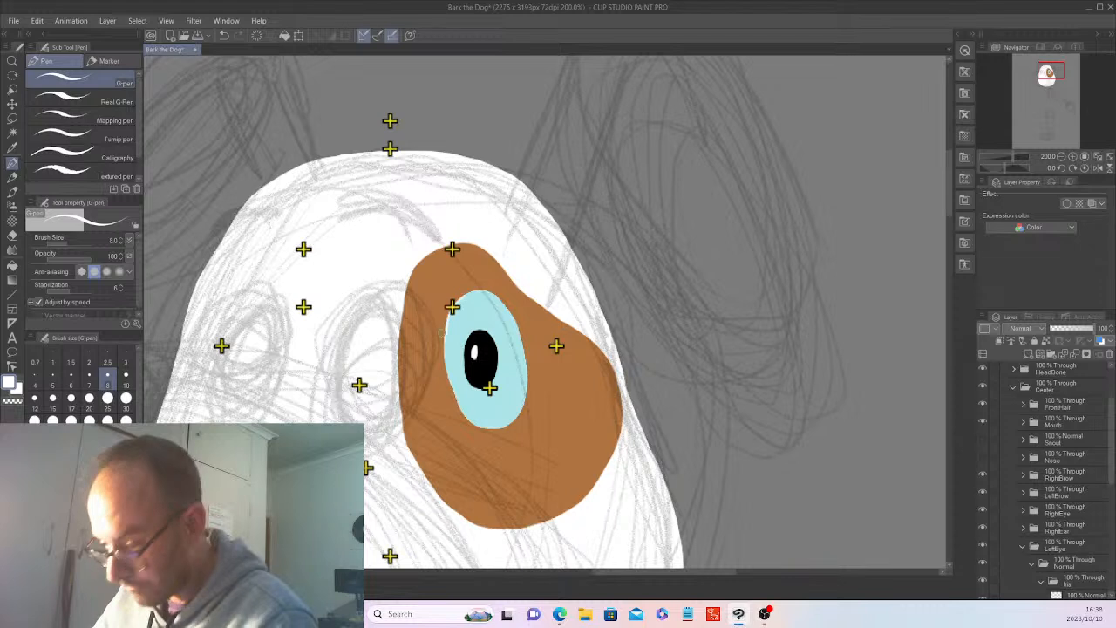
Outline the light blue oval in black on the new EyeWhite layer using the G-pen at brush size 15.
{"action": "key", "text": "x"}
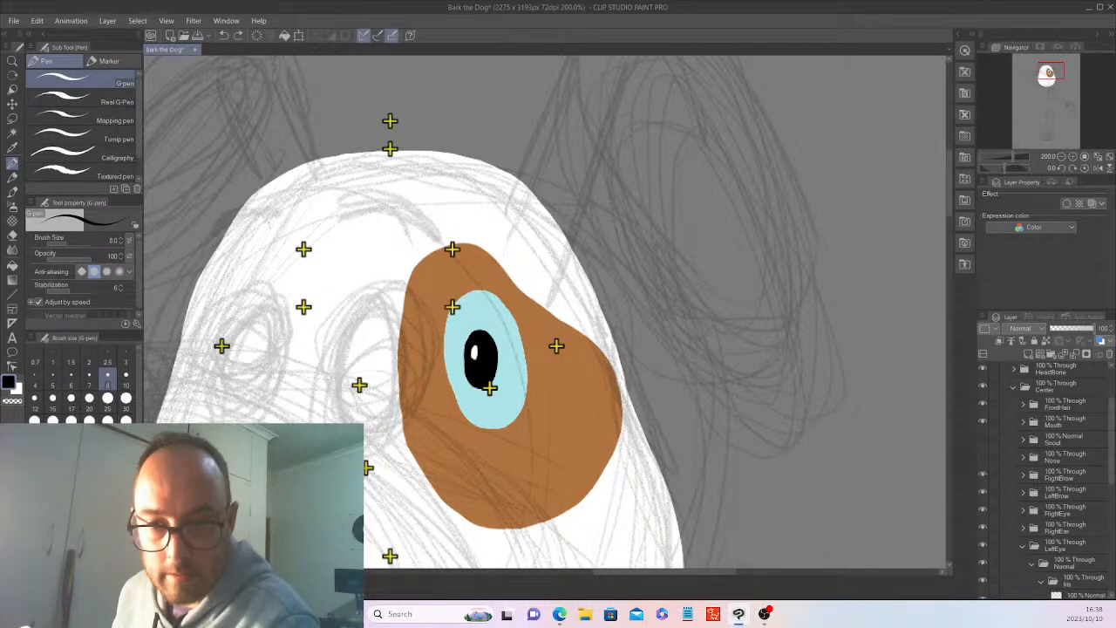
{"action": "mouse_move", "coordinate": [478, 289]}
{"action": "left_mouse_down"}
{"action": "mouse_move", "coordinate": [456, 301]}
{"action": "mouse_move", "coordinate": [445, 349]}
{"action": "left_mouse_up"}
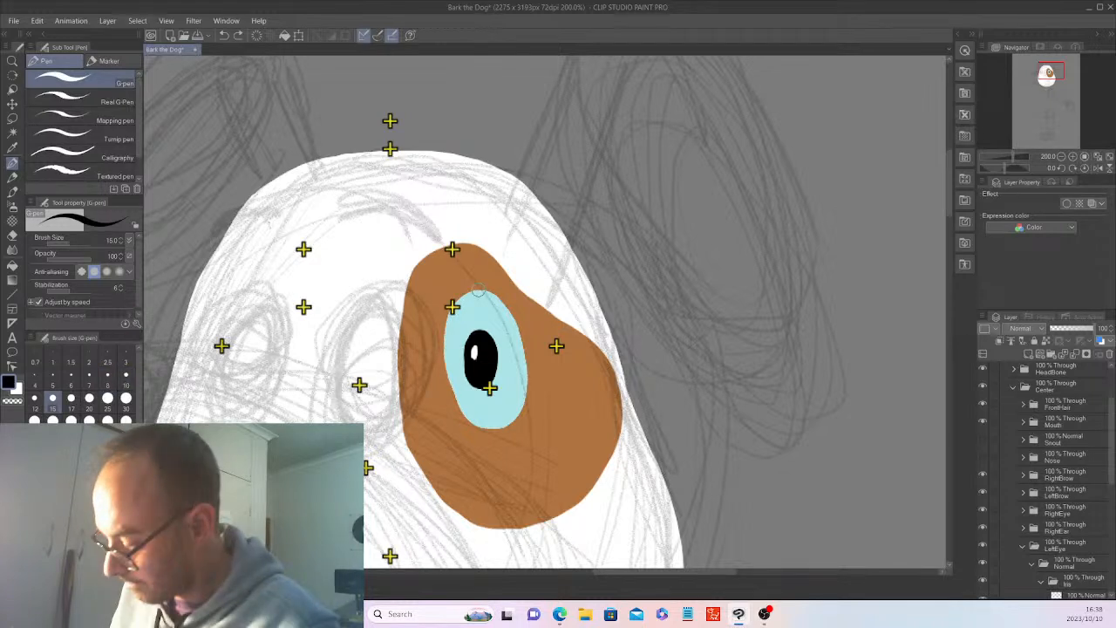
{"action": "mouse_move", "coordinate": [478, 291]}
{"action": "left_mouse_down"}
{"action": "mouse_move", "coordinate": [450, 306]}
{"action": "mouse_move", "coordinate": [442, 366]}
{"action": "mouse_move", "coordinate": [453, 392]}
{"action": "mouse_move", "coordinate": [499, 429]}
{"action": "mouse_move", "coordinate": [526, 373]}
{"action": "mouse_move", "coordinate": [482, 292]}
{"action": "left_mouse_up"}
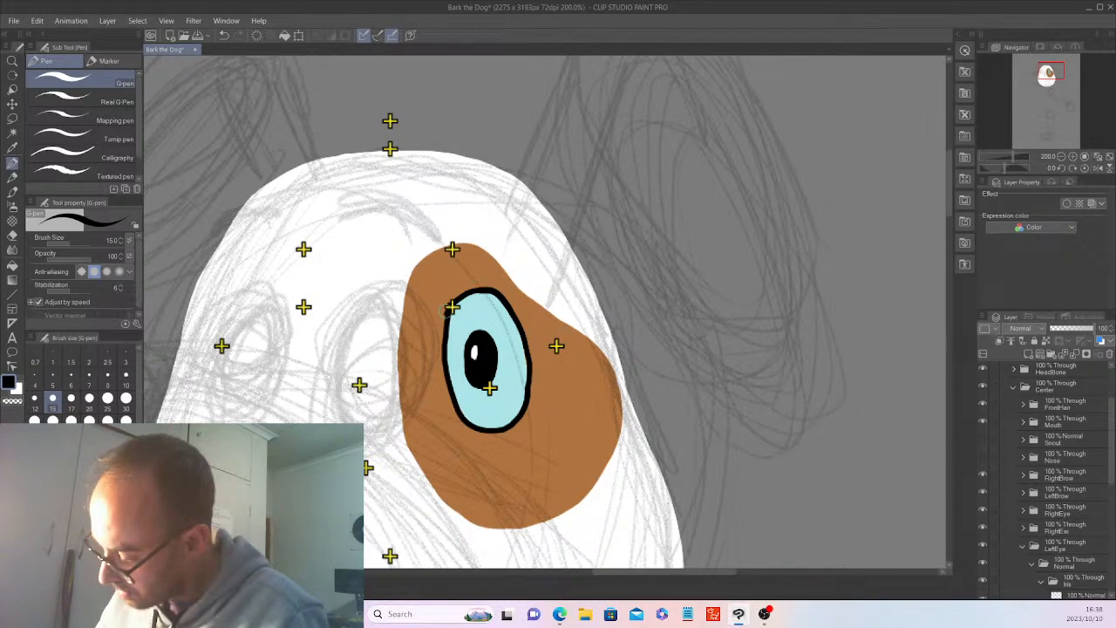
Clean up the eye's black outline along its upper edge with G-pen touch-ups and the Hard eraser.
{"action": "left_click_drag", "start_coordinate": [451, 297], "coordinate": [443, 317]}
{"action": "key", "text": "ctrl+z"}
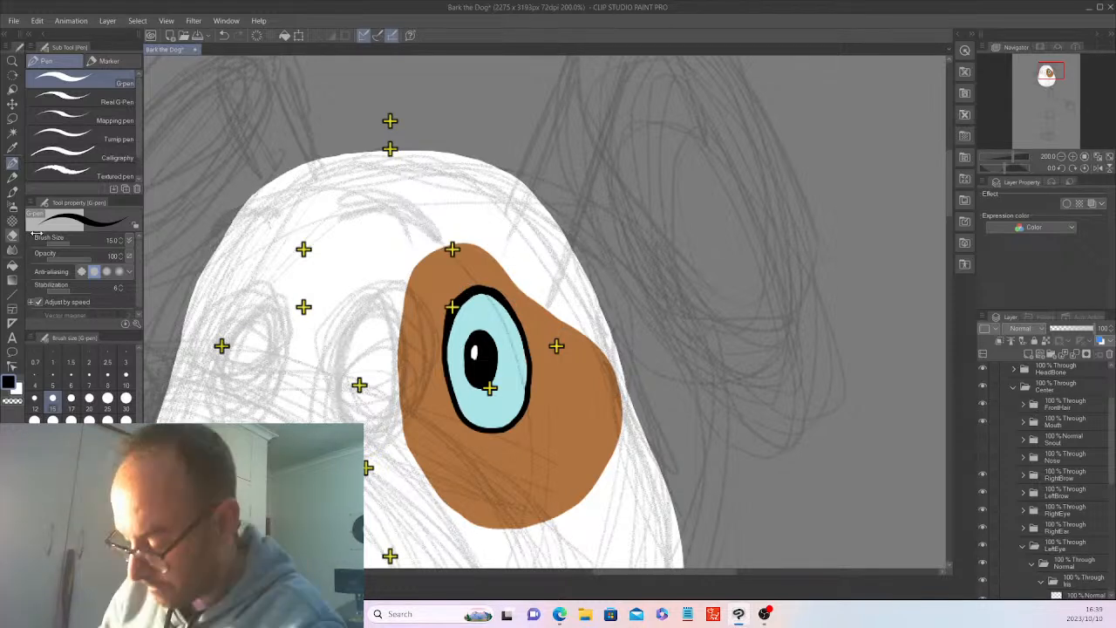
{"action": "left_click", "coordinate": [12, 233]}
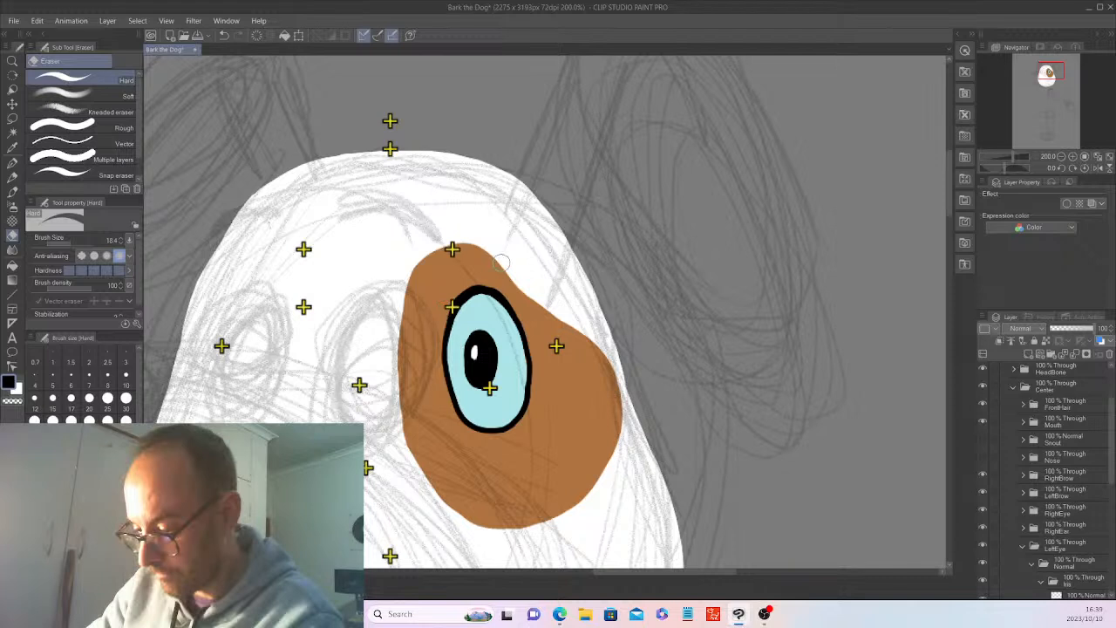
{"action": "left_click", "coordinate": [12, 164]}
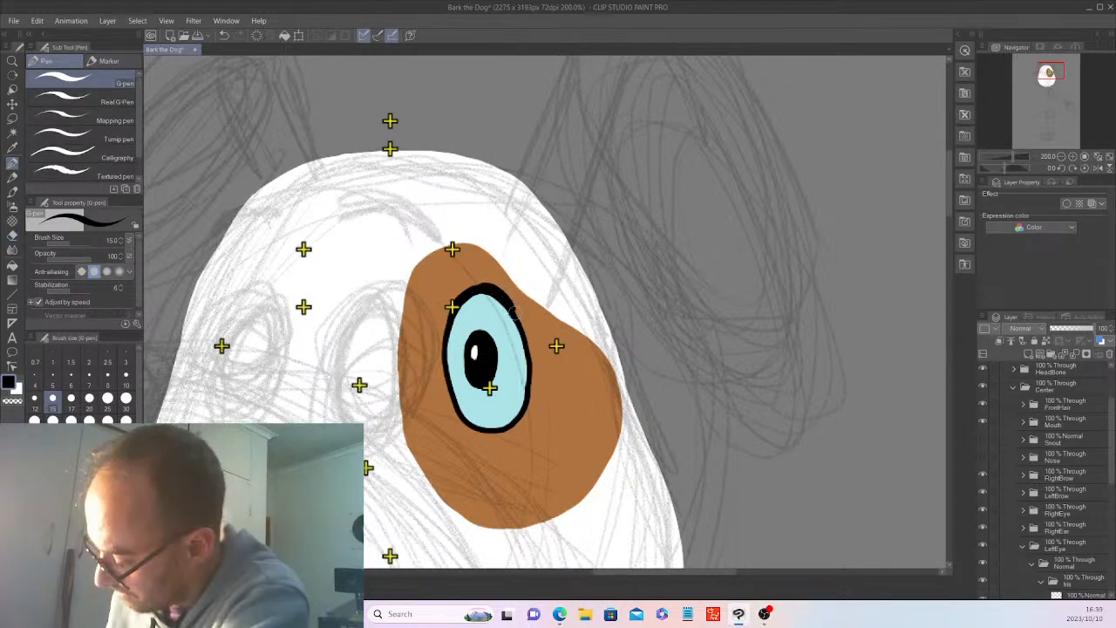
{"action": "left_click", "coordinate": [12, 236]}
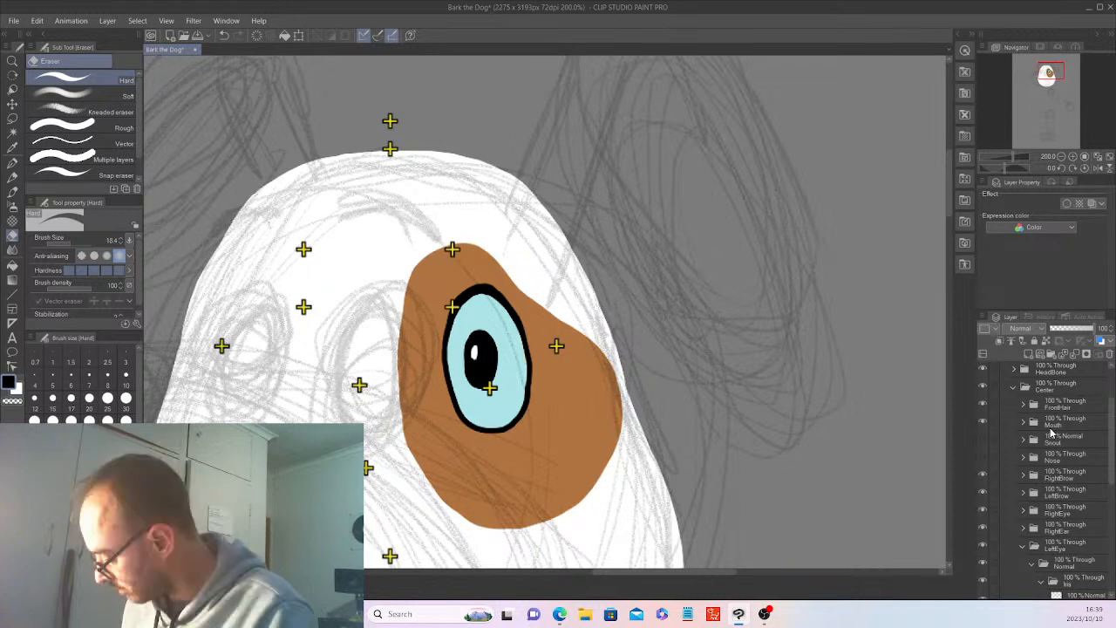
Copy the left eye's EyeWhite layers, the black outline and the light blue oval, together.
{"action": "scroll", "coordinate": [1052, 433], "scroll_direction": "down", "scroll_amount": 2}
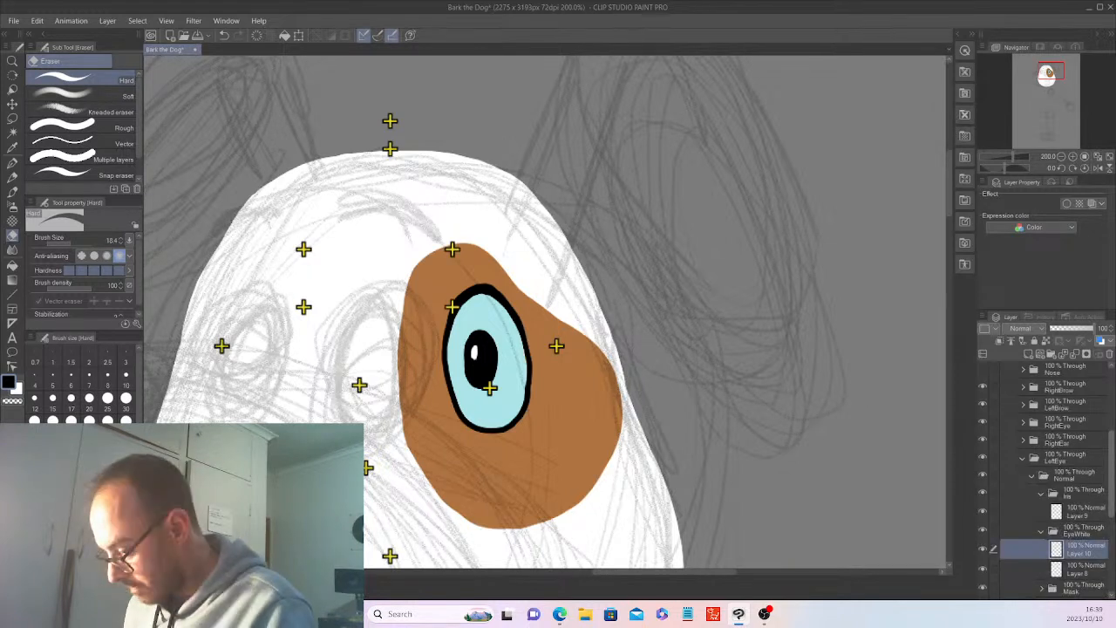
{"action": "scroll", "coordinate": [1081, 471], "scroll_direction": "down", "scroll_amount": 1}
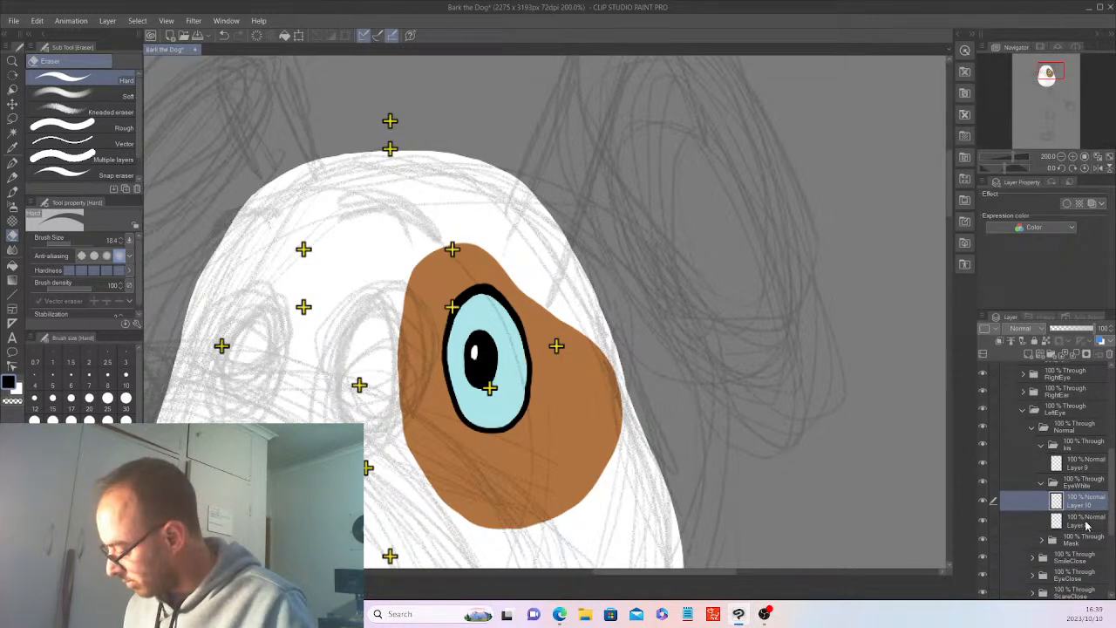
{"action": "left_click", "coordinate": [1086, 523], "text": "shift"}
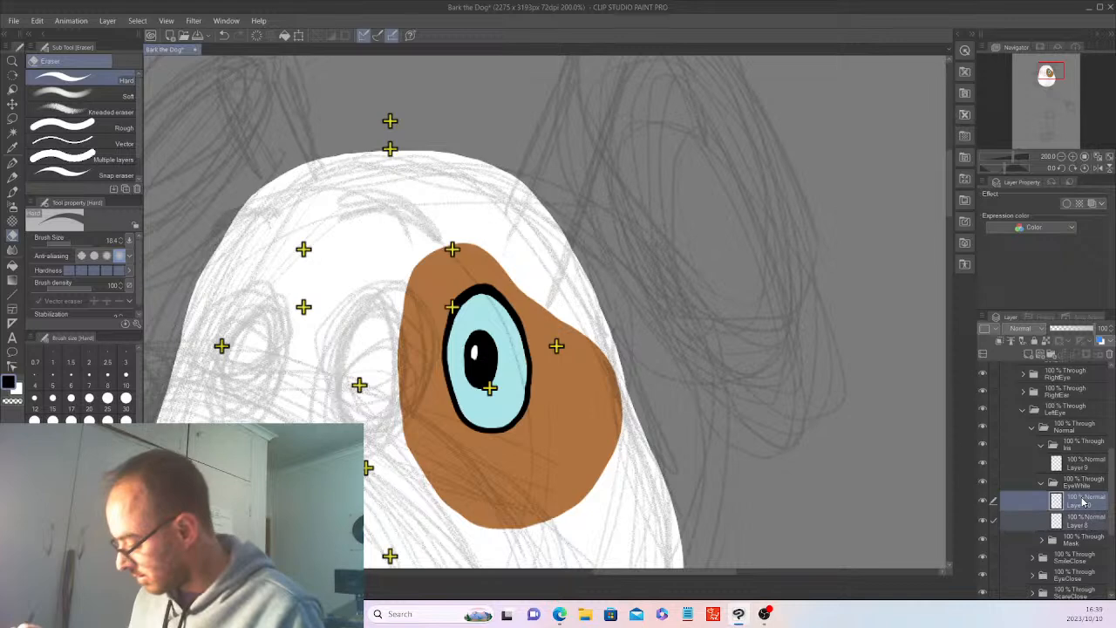
{"action": "left_click", "coordinate": [37, 20]}
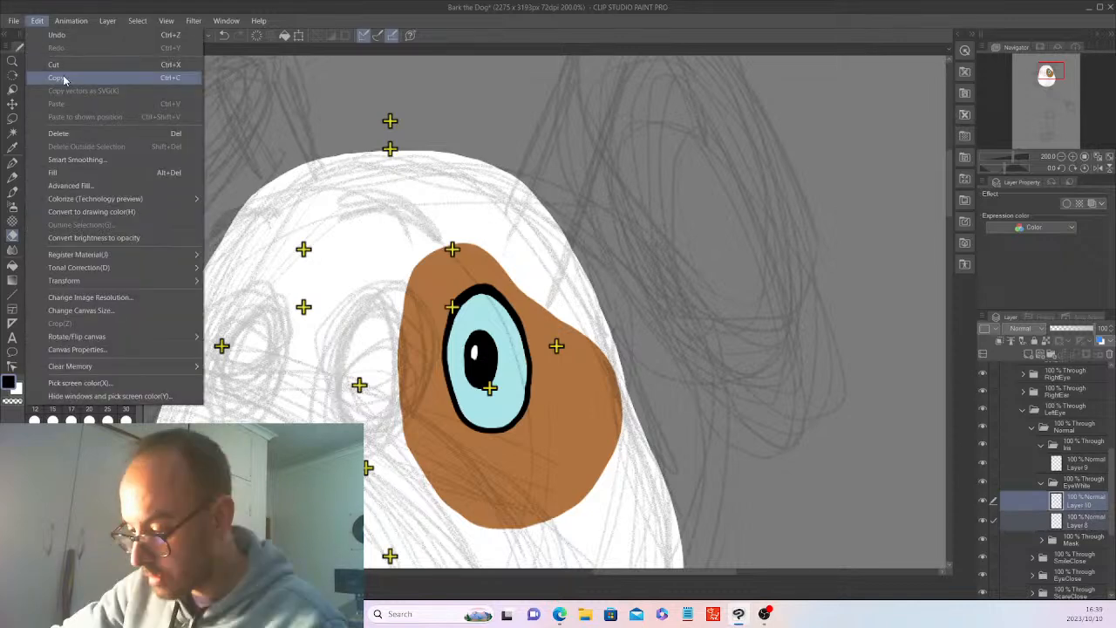
{"action": "left_click", "coordinate": [64, 78]}
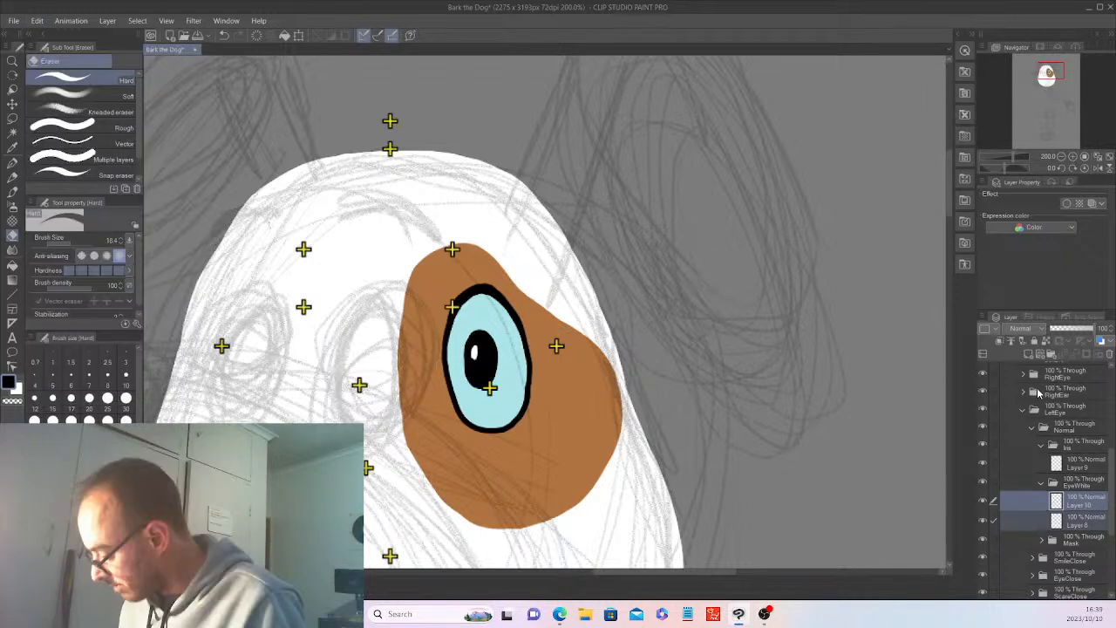
Paste the copied eye layers into the EyeWhite folder under RightEye's Normal folder and collapse that folder.
{"action": "left_click", "coordinate": [1024, 374]}
{"action": "mouse_move", "coordinate": [1111, 489]}
{"action": "left_mouse_down"}
{"action": "mouse_move", "coordinate": [1112, 515]}
{"action": "mouse_move", "coordinate": [1113, 496]}
{"action": "left_mouse_up"}
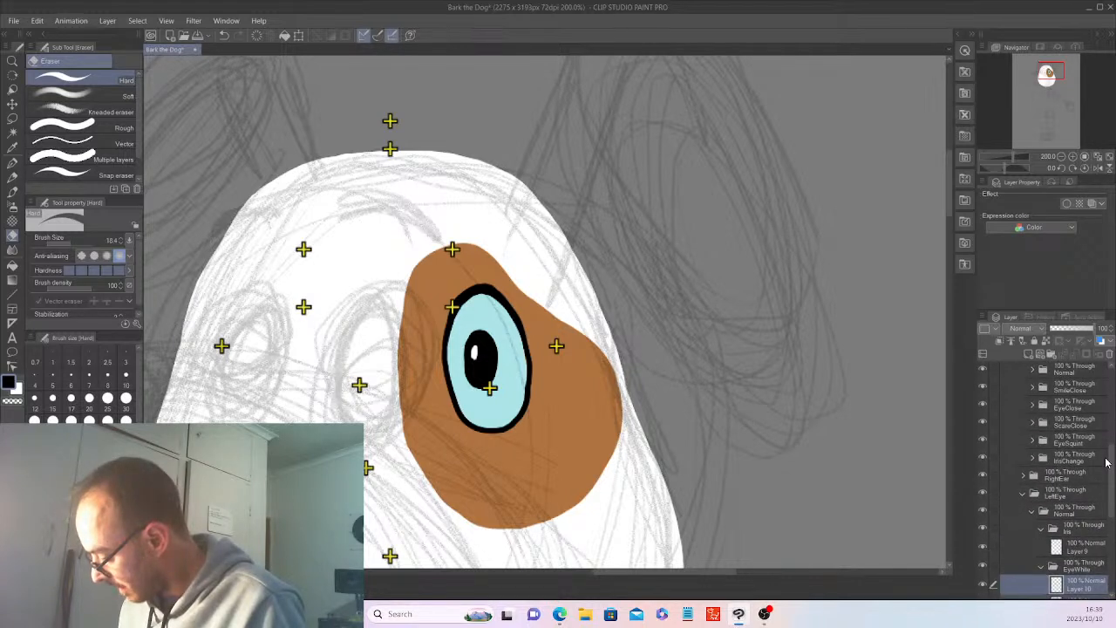
{"action": "scroll", "coordinate": [1035, 477], "scroll_direction": "up", "scroll_amount": 3}
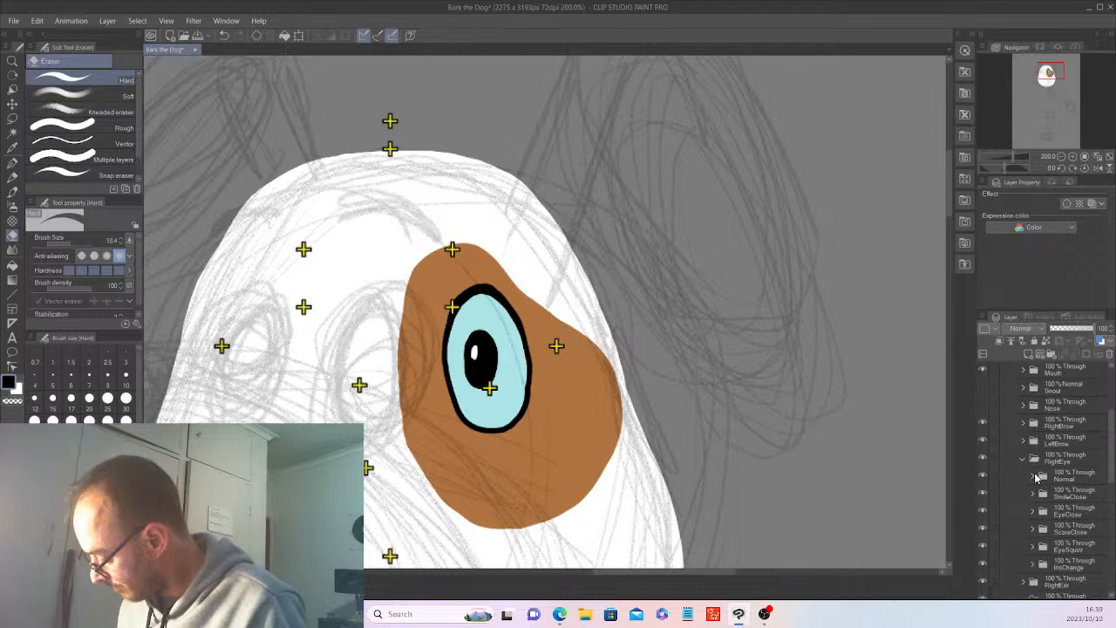
{"action": "left_click", "coordinate": [1033, 476]}
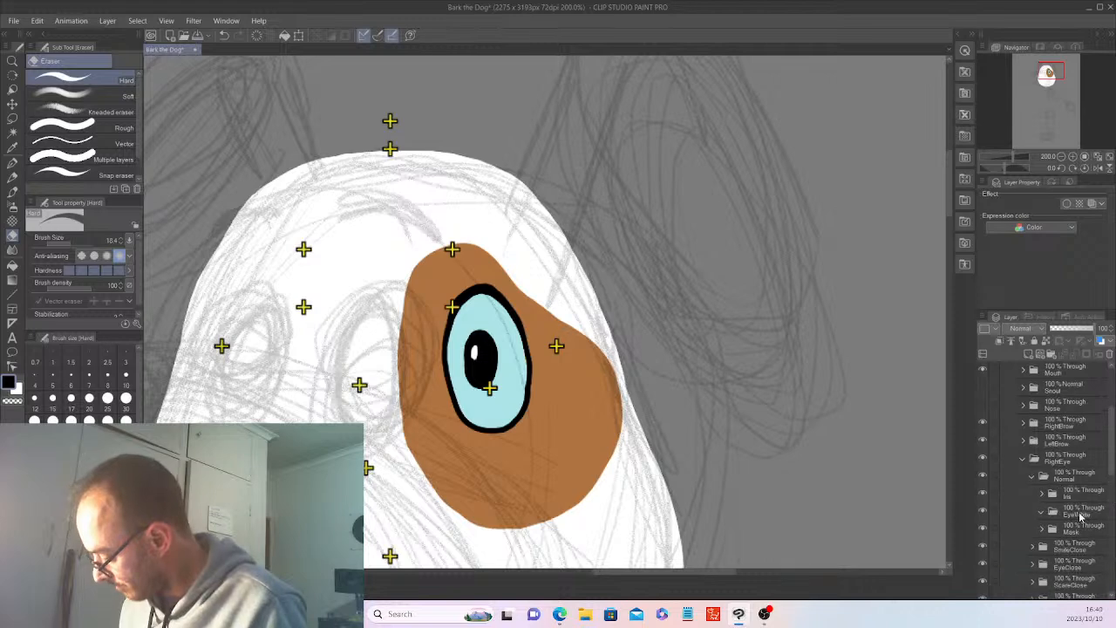
{"action": "left_click", "coordinate": [1080, 516]}
{"action": "left_click", "coordinate": [36, 21]}
{"action": "left_click", "coordinate": [71, 104]}
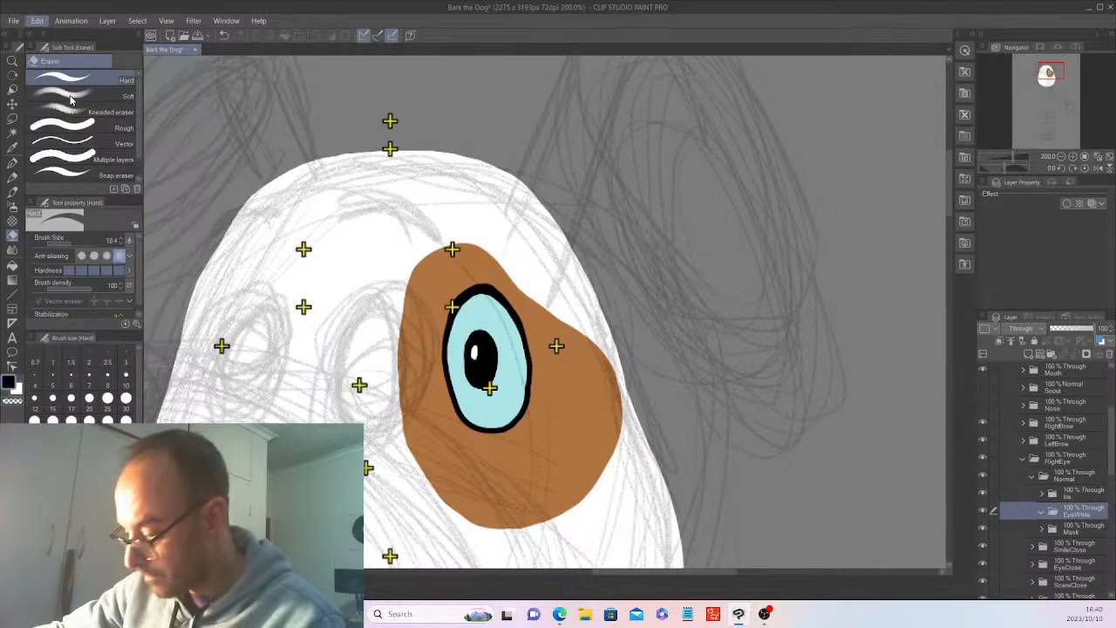
{"action": "left_click", "coordinate": [1041, 511]}
Copy the left eye's iris layer and place the copy inside RightEye's Iris folder.
{"action": "left_click_drag", "start_coordinate": [1112, 471], "coordinate": [1112, 532]}
{"action": "left_click", "coordinate": [1084, 485]}
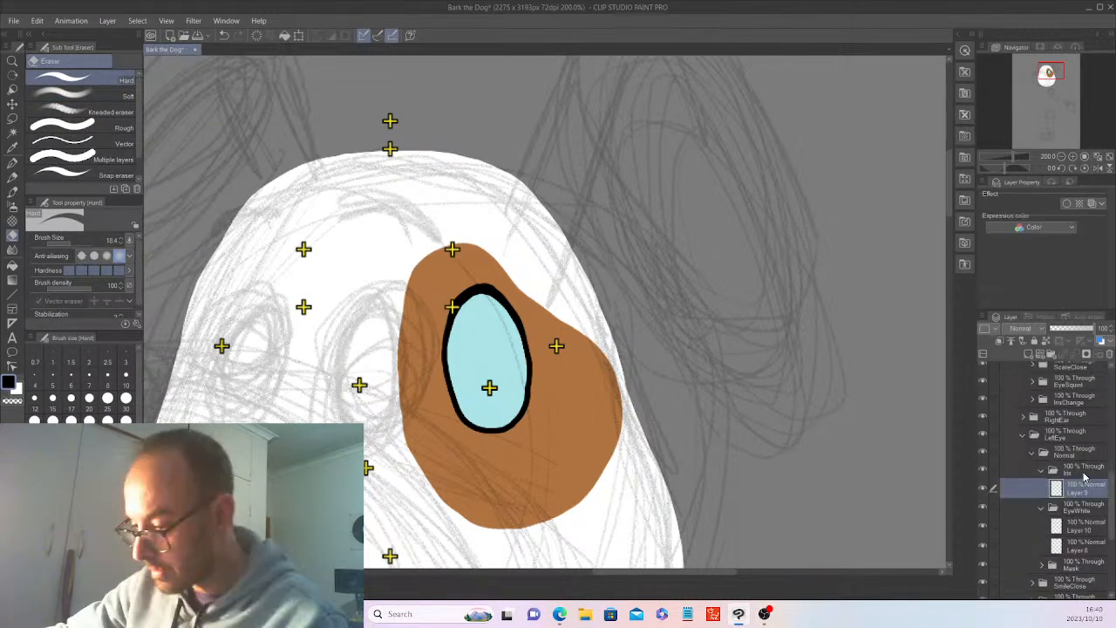
{"action": "left_click", "coordinate": [36, 21]}
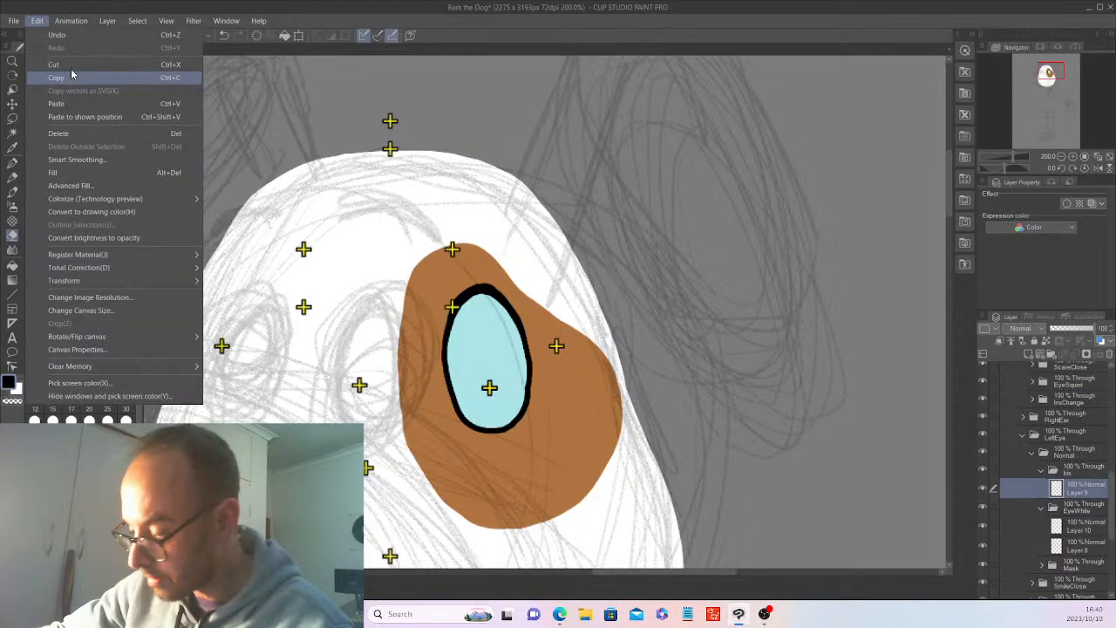
{"action": "left_click", "coordinate": [71, 76]}
{"action": "left_click_drag", "start_coordinate": [1112, 495], "coordinate": [1112, 478]}
{"action": "left_click_drag", "start_coordinate": [1114, 465], "coordinate": [1113, 450]}
{"action": "left_click", "coordinate": [1077, 425]}
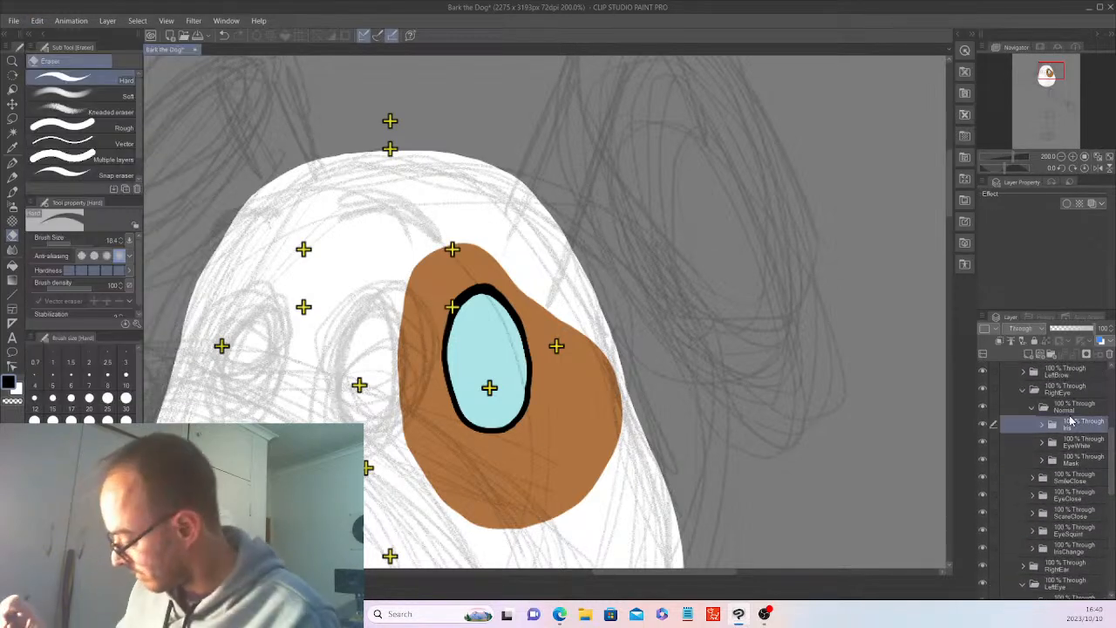
{"action": "left_click", "coordinate": [39, 24]}
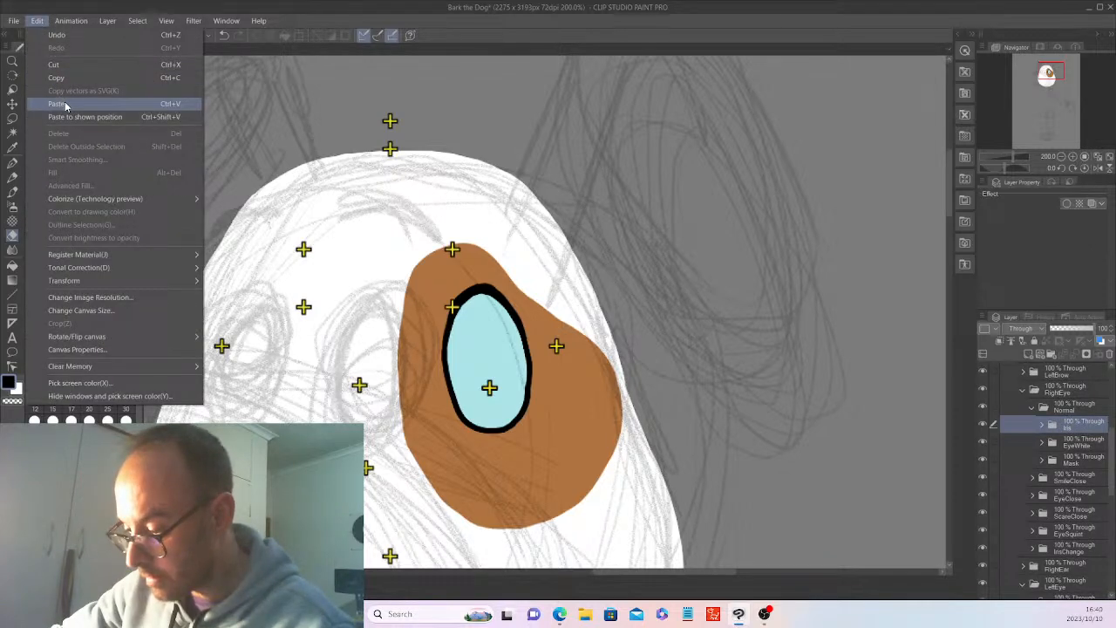
{"action": "left_click", "coordinate": [65, 106]}
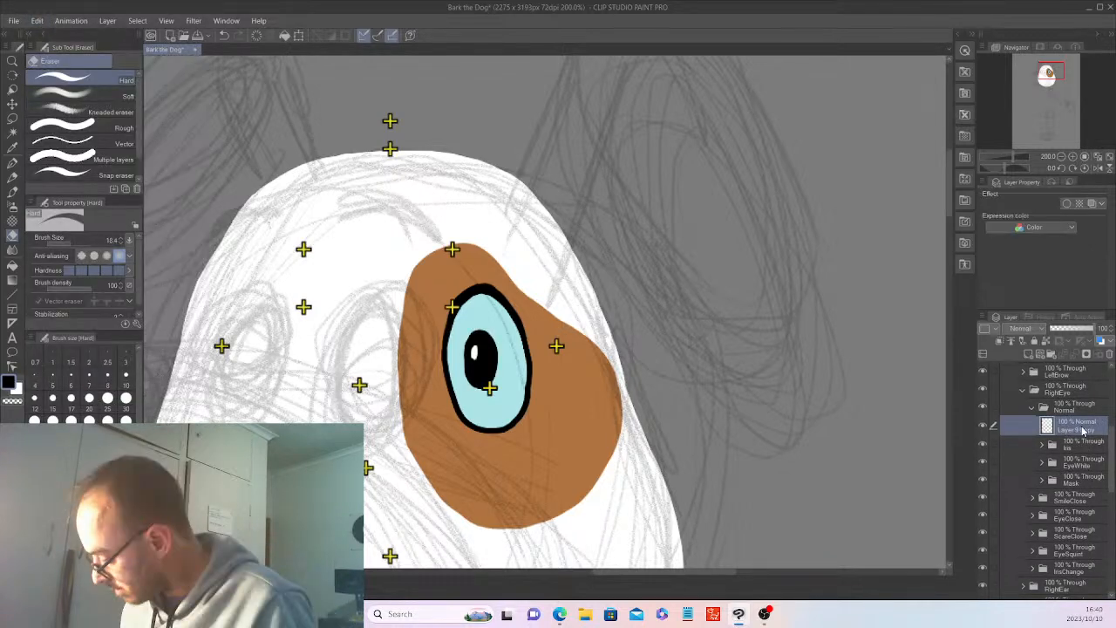
{"action": "left_click_drag", "start_coordinate": [1082, 430], "coordinate": [1044, 446]}
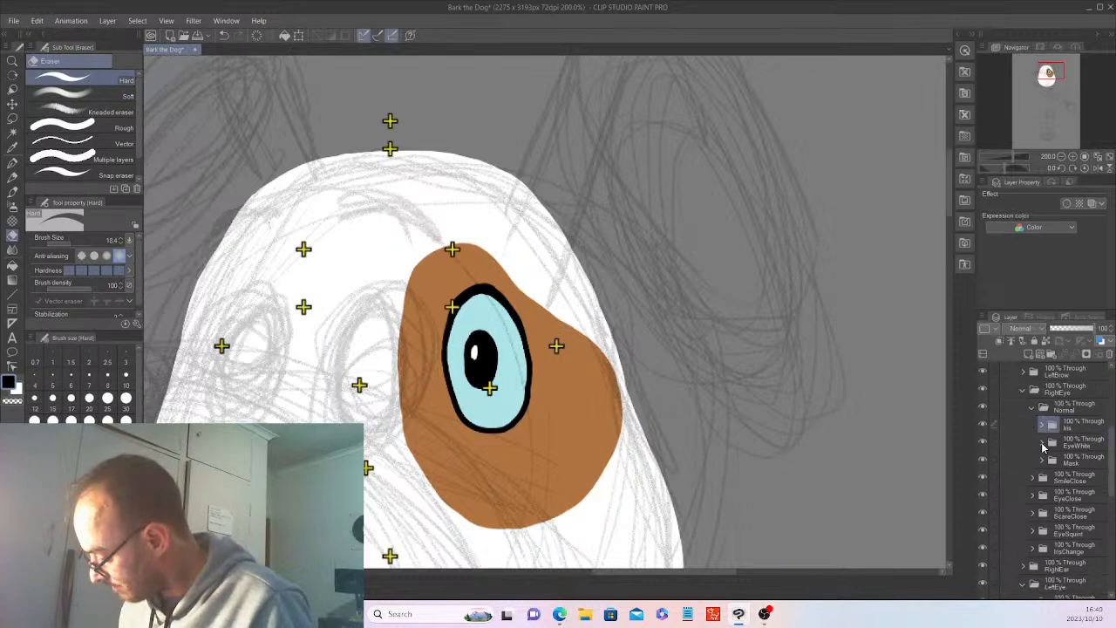
Copy the left eye's mask layer and paste it into RightEye's Mask folder.
{"action": "left_click", "coordinate": [1042, 443]}
{"action": "left_click", "coordinate": [1042, 425]}
{"action": "scroll", "coordinate": [1058, 514], "scroll_direction": "down", "scroll_amount": 7}
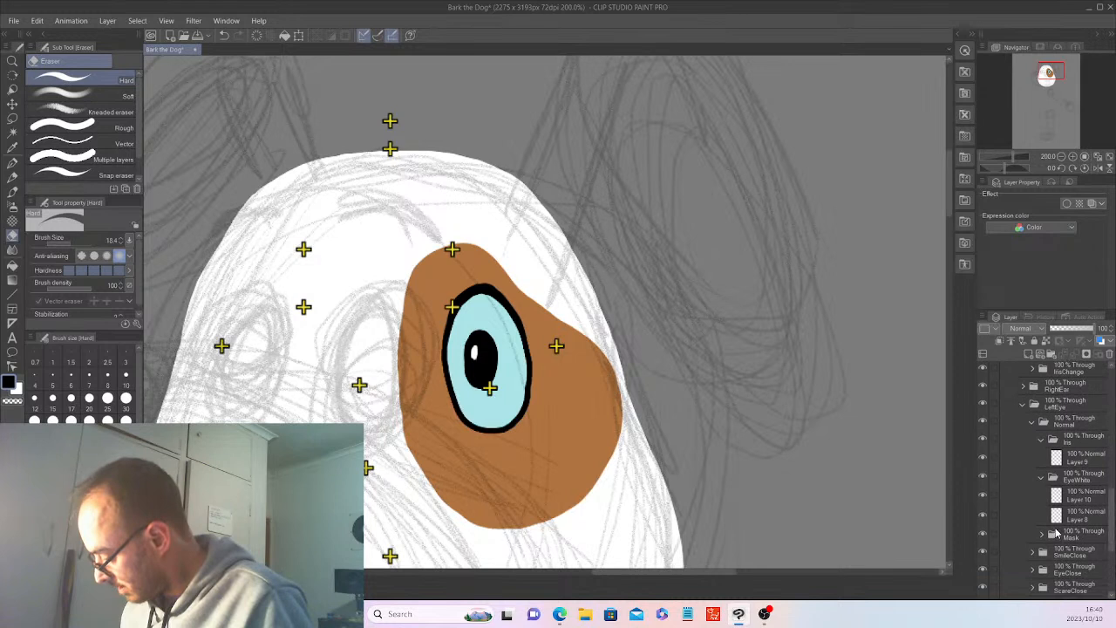
{"action": "left_click", "coordinate": [1053, 533]}
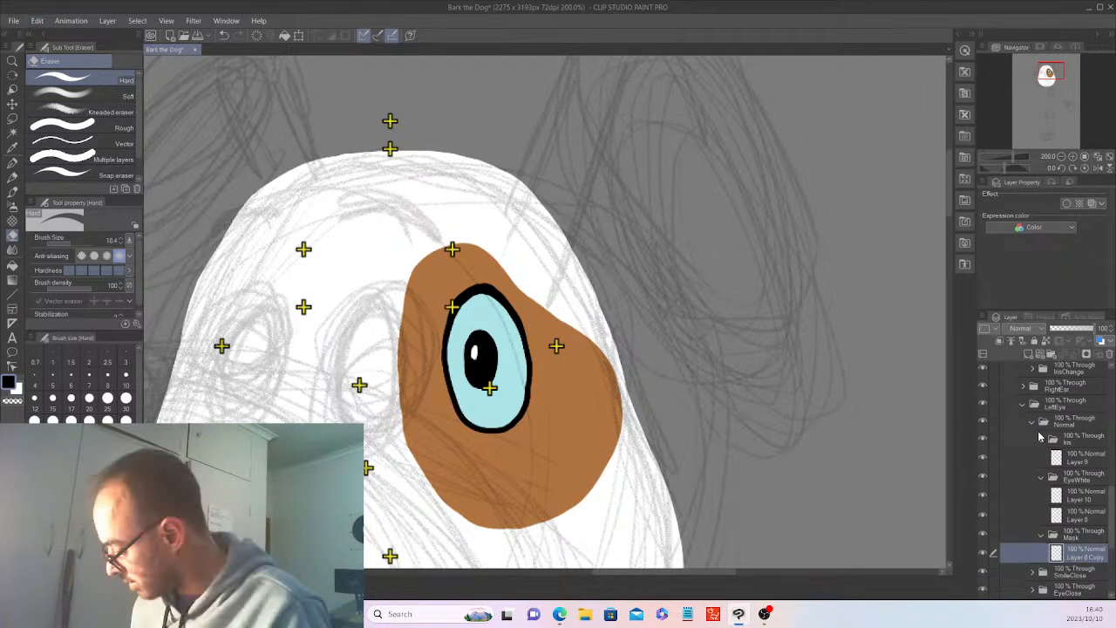
{"action": "left_click", "coordinate": [1032, 422]}
{"action": "left_click_drag", "start_coordinate": [1111, 514], "coordinate": [1111, 461]}
{"action": "left_click", "coordinate": [1041, 473]}
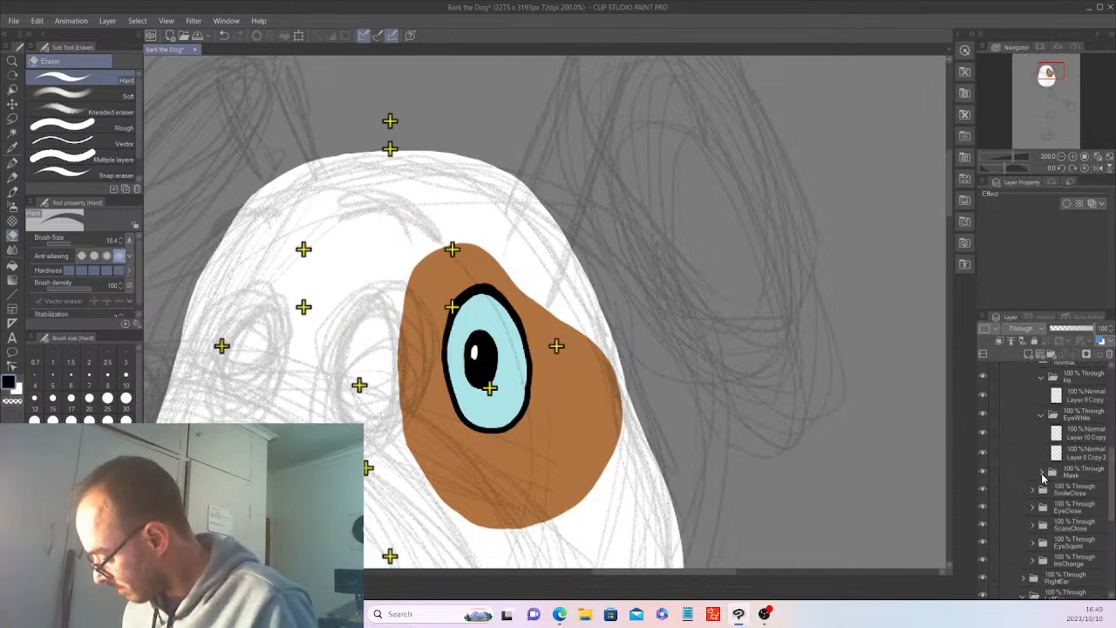
{"action": "left_click", "coordinate": [1079, 475]}
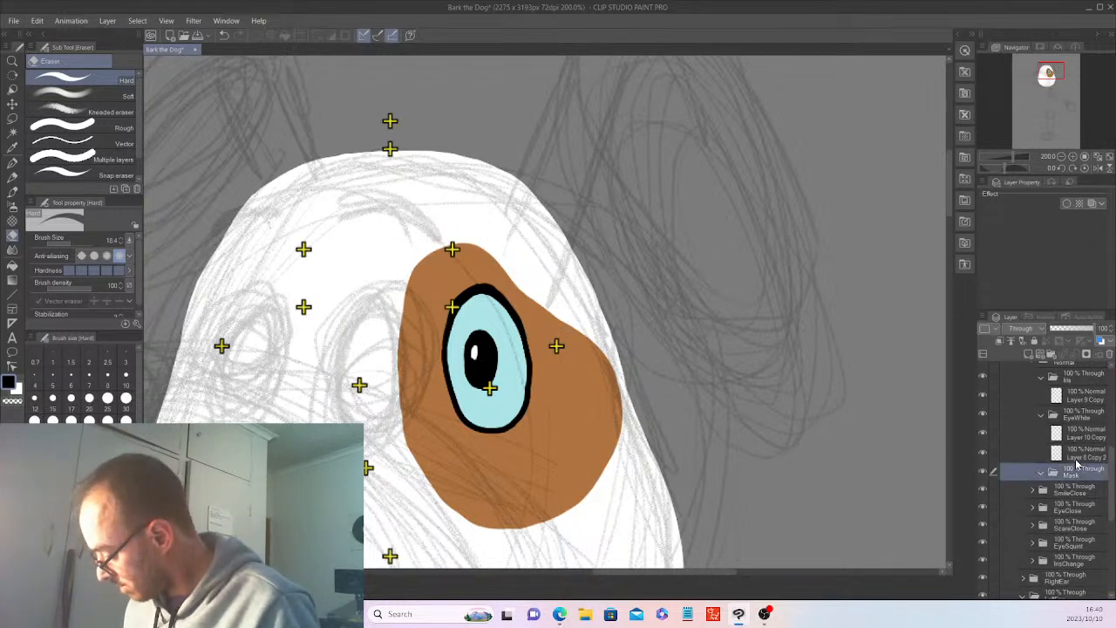
{"action": "left_click", "coordinate": [37, 20]}
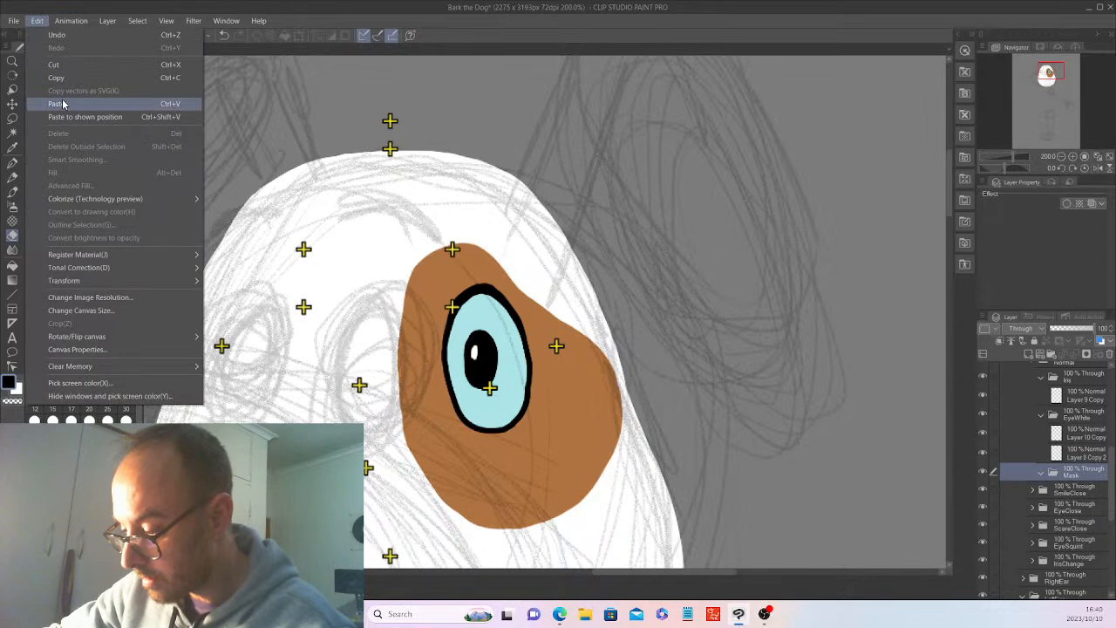
{"action": "left_click", "coordinate": [63, 104]}
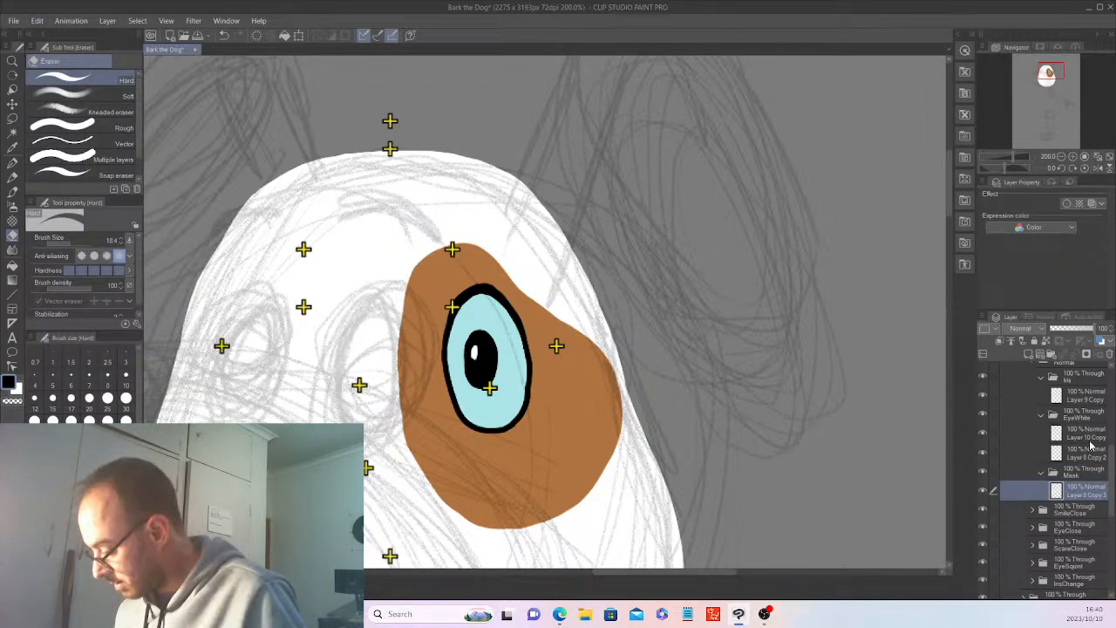
Flip the pasted iris, outline, oval and mask layers of the right eye horizontally together.
{"action": "left_click", "coordinate": [1089, 438], "text": "shift"}
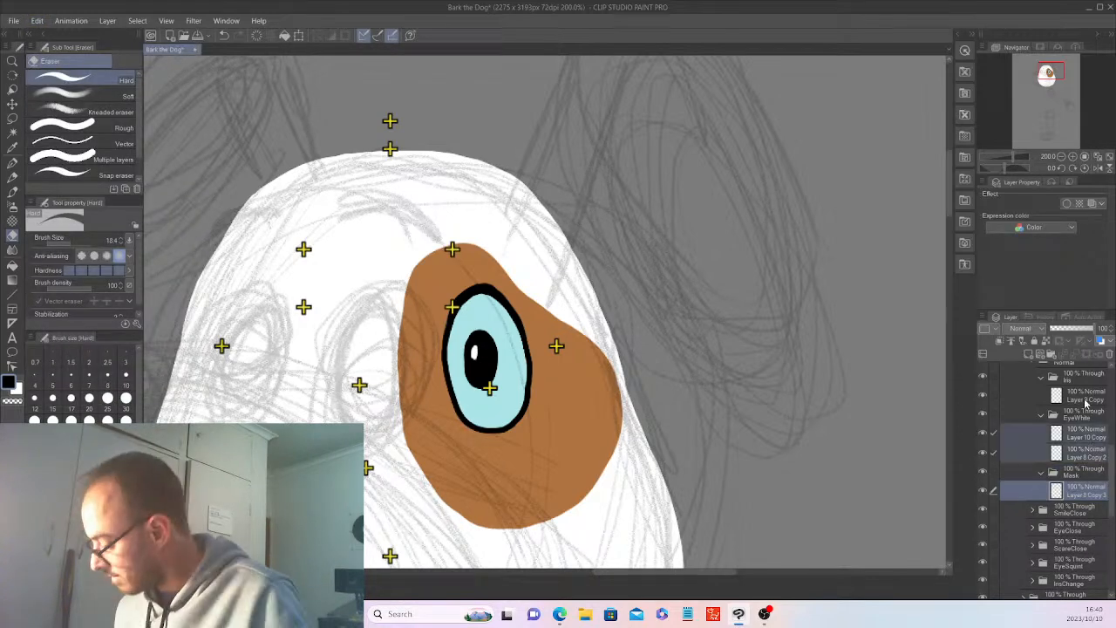
{"action": "left_click", "coordinate": [1085, 402], "text": "ctrl"}
{"action": "left_click", "coordinate": [36, 20]}
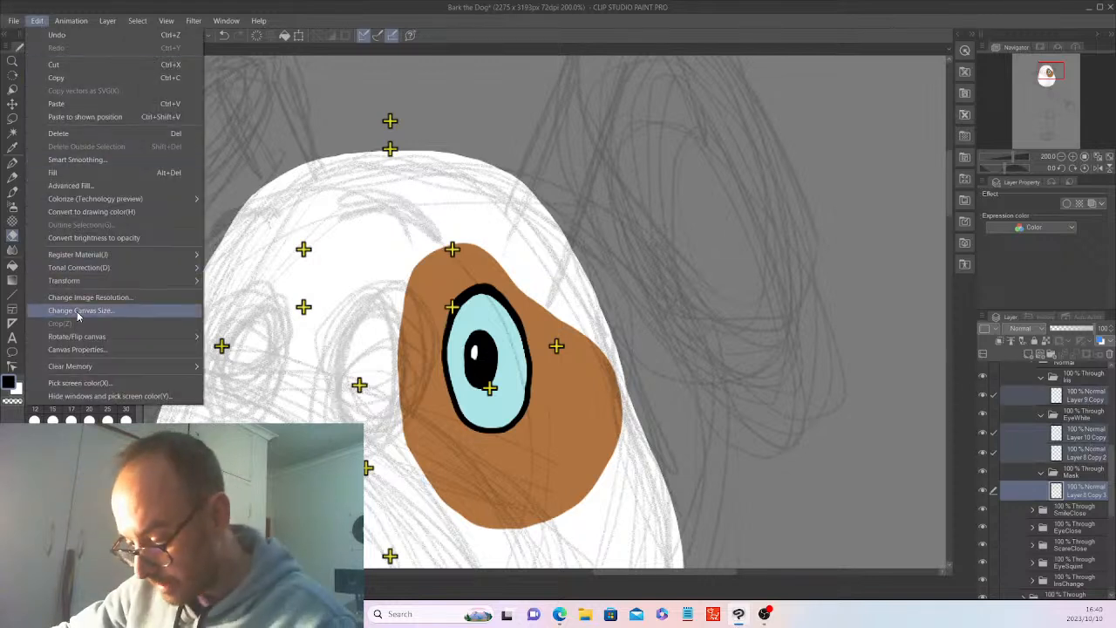
{"action": "mouse_move", "coordinate": [97, 284]}
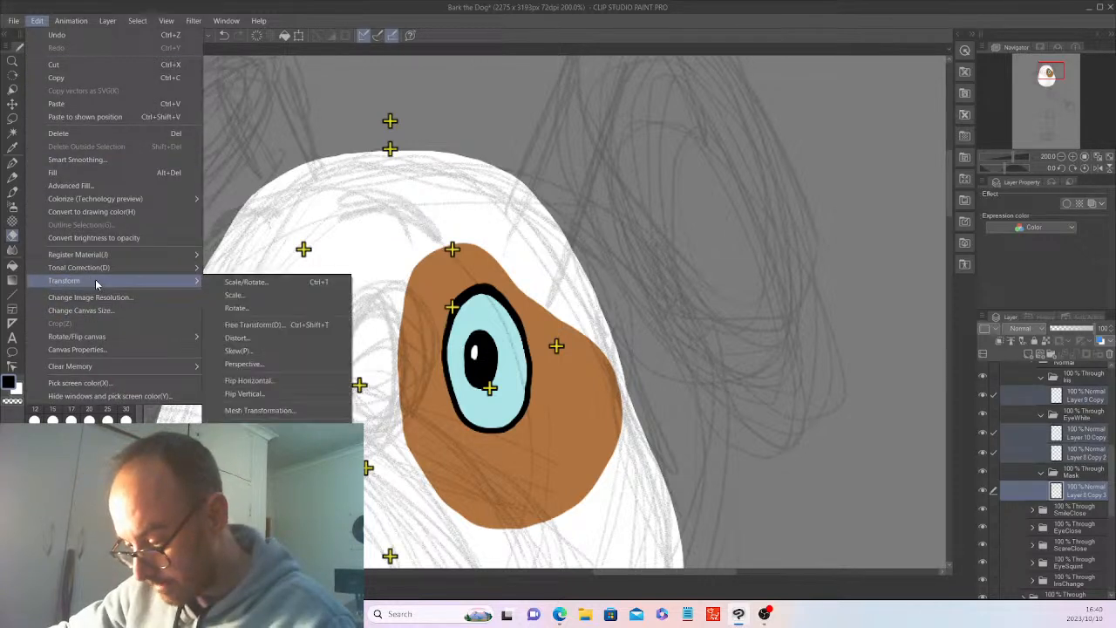
{"action": "left_click", "coordinate": [253, 380]}
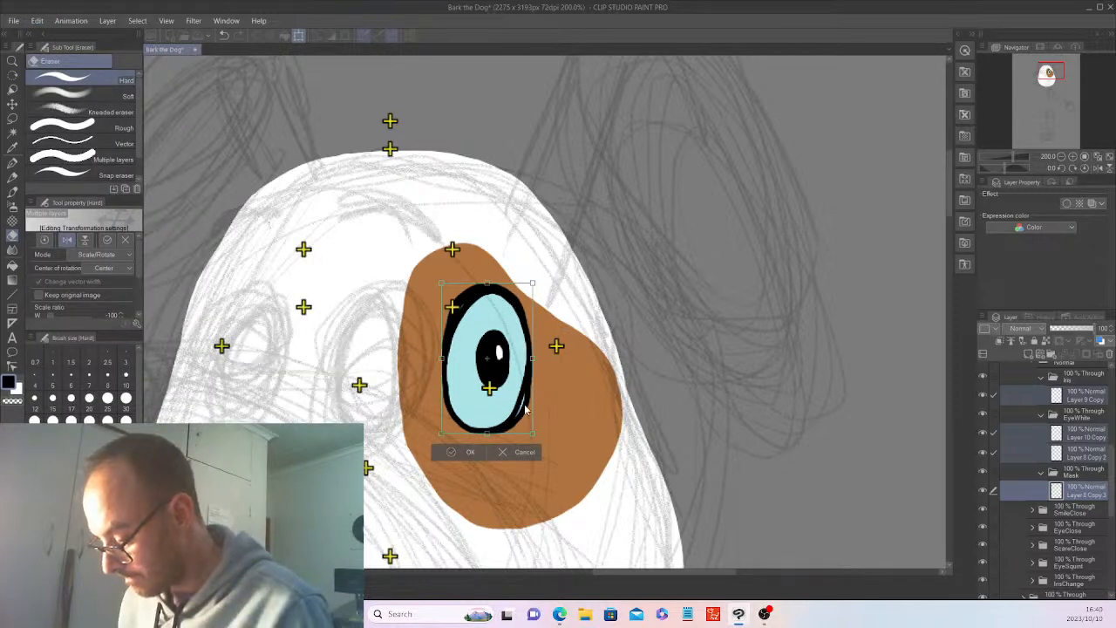
{"action": "left_click", "coordinate": [467, 452]}
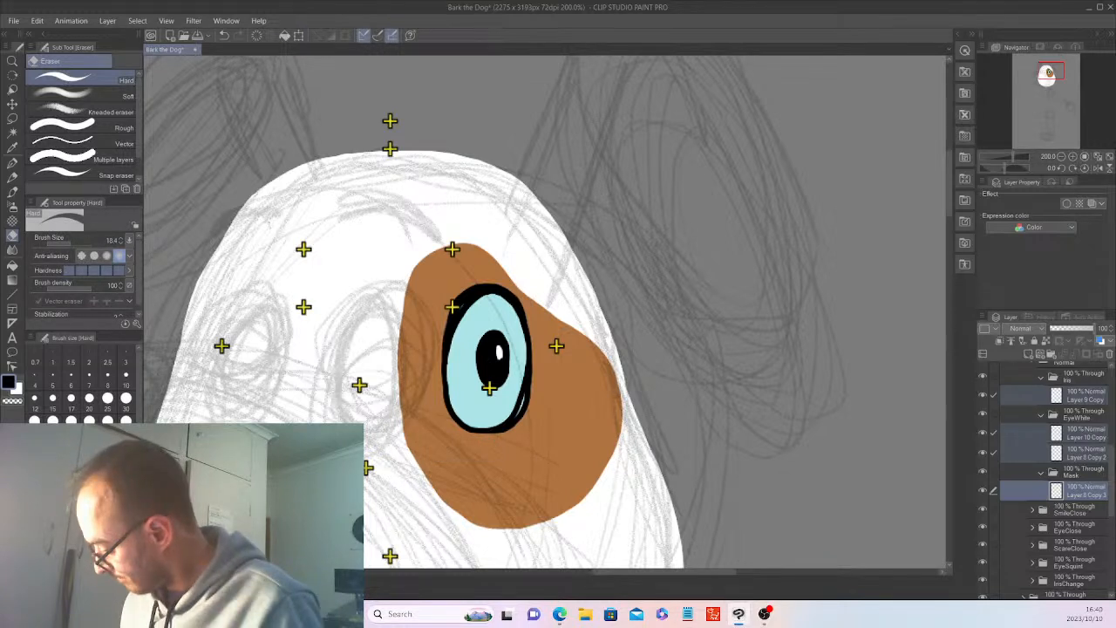
Show the Nose and Snout again and move RightEye's whole Normal folder across the face to the opposite side of the nose.
{"action": "key", "text": "ctrl+z"}
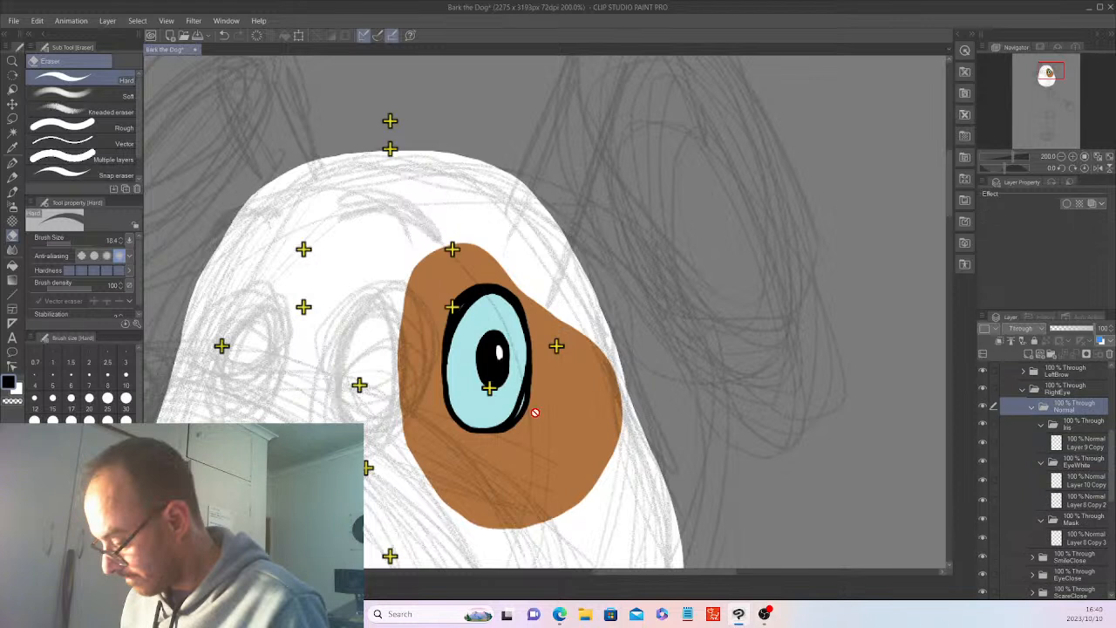
{"action": "key", "text": "k"}
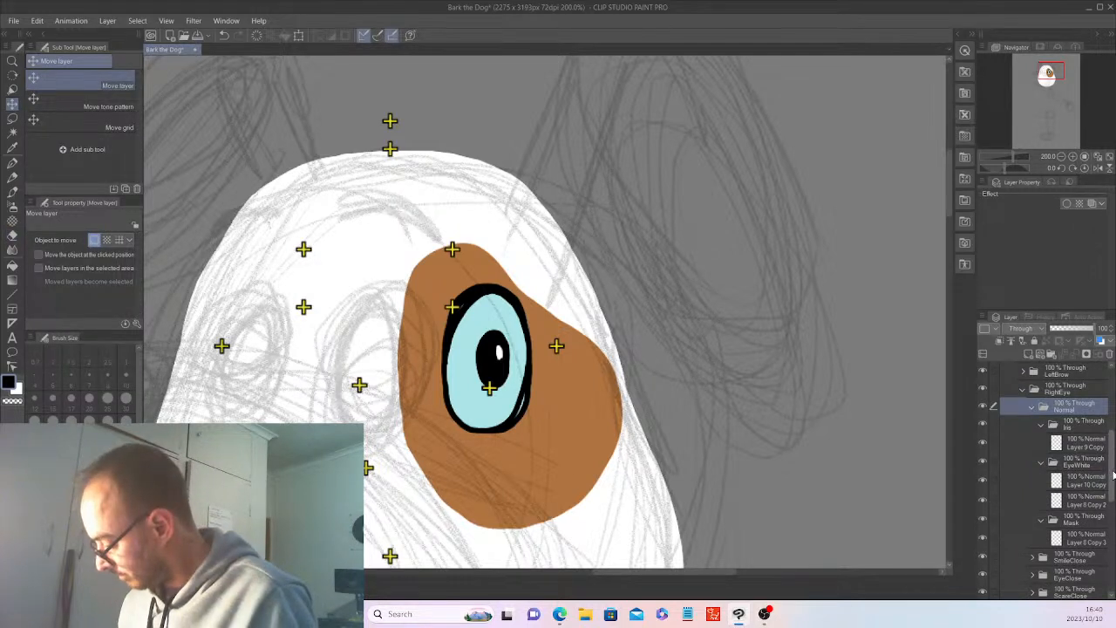
{"action": "scroll", "coordinate": [1113, 501], "scroll_direction": "down", "scroll_amount": 3}
{"action": "left_click_drag", "start_coordinate": [1113, 501], "coordinate": [1110, 438]}
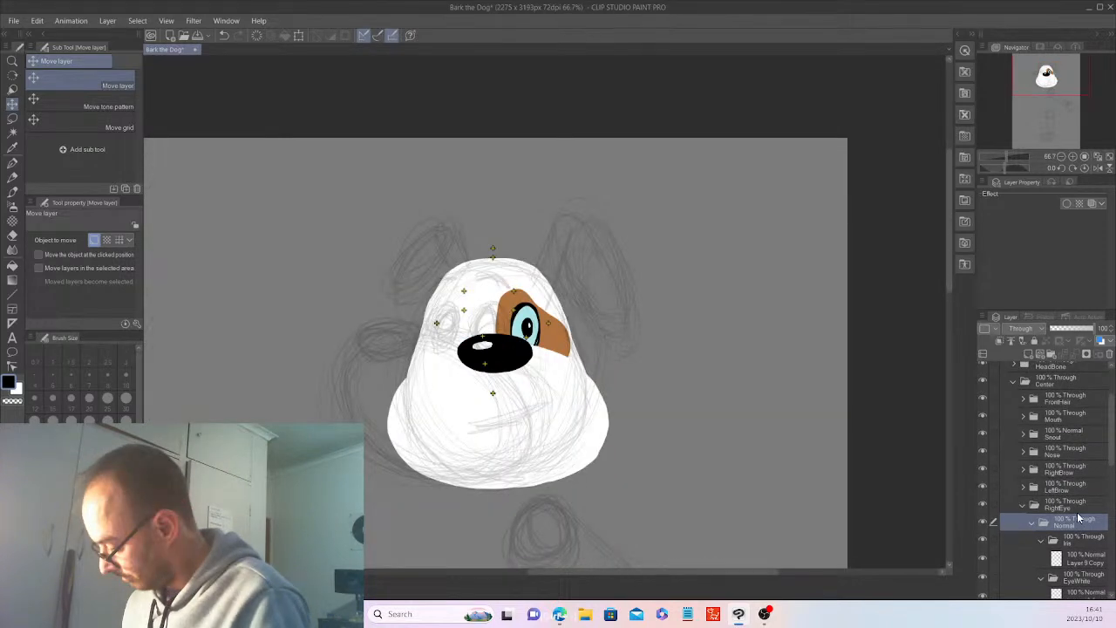
{"action": "left_click_drag", "start_coordinate": [553, 435], "coordinate": [491, 427]}
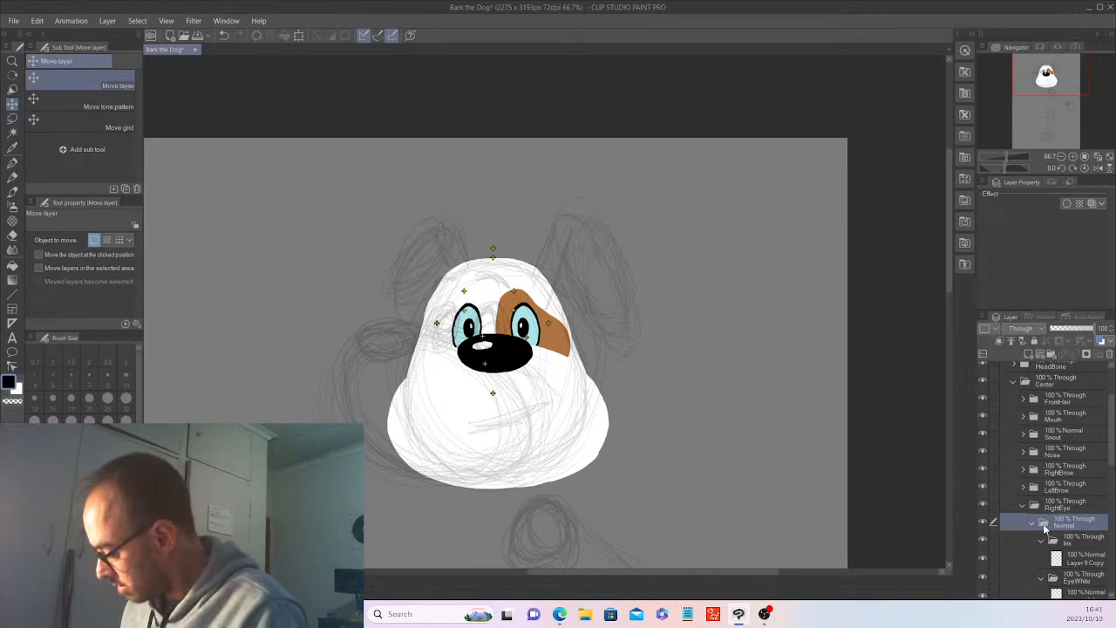
Collapse the RightEye folder along with its Normal, Iris, EyeWhite and Mask subfolders.
{"action": "left_click", "coordinate": [1042, 541]}
{"action": "left_click", "coordinate": [1040, 558]}
{"action": "left_click", "coordinate": [1041, 575]}
{"action": "left_click", "coordinate": [1034, 522]}
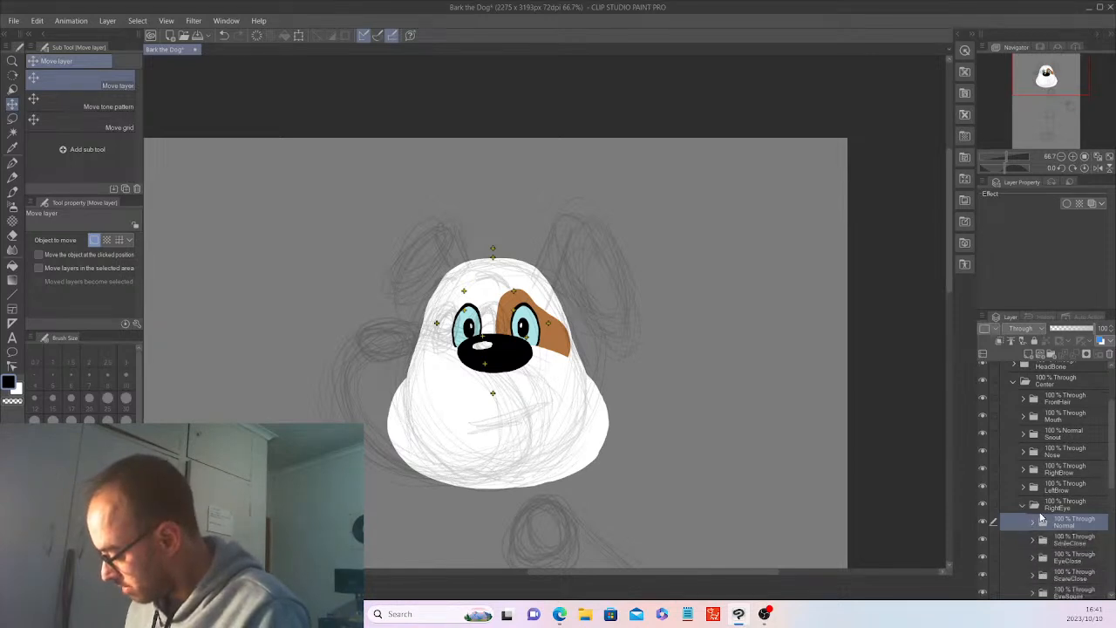
{"action": "left_click", "coordinate": [1023, 505]}
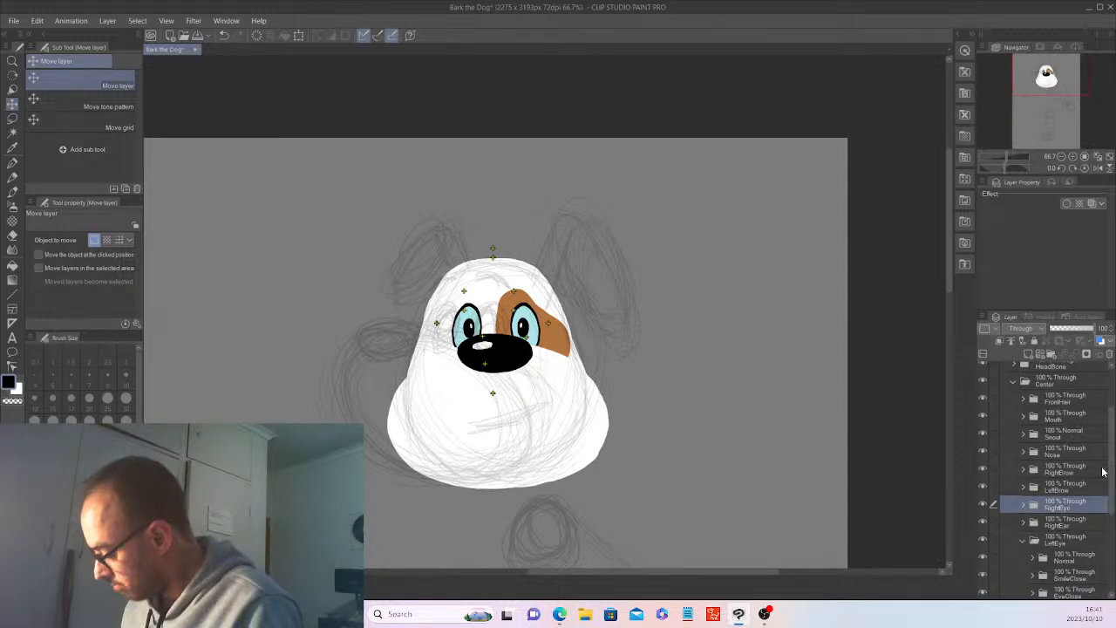
Expand the LeftBrow folder and add a new layer inside its Normal folder.
{"action": "left_click", "coordinate": [1023, 488]}
{"action": "left_click", "coordinate": [1068, 504]}
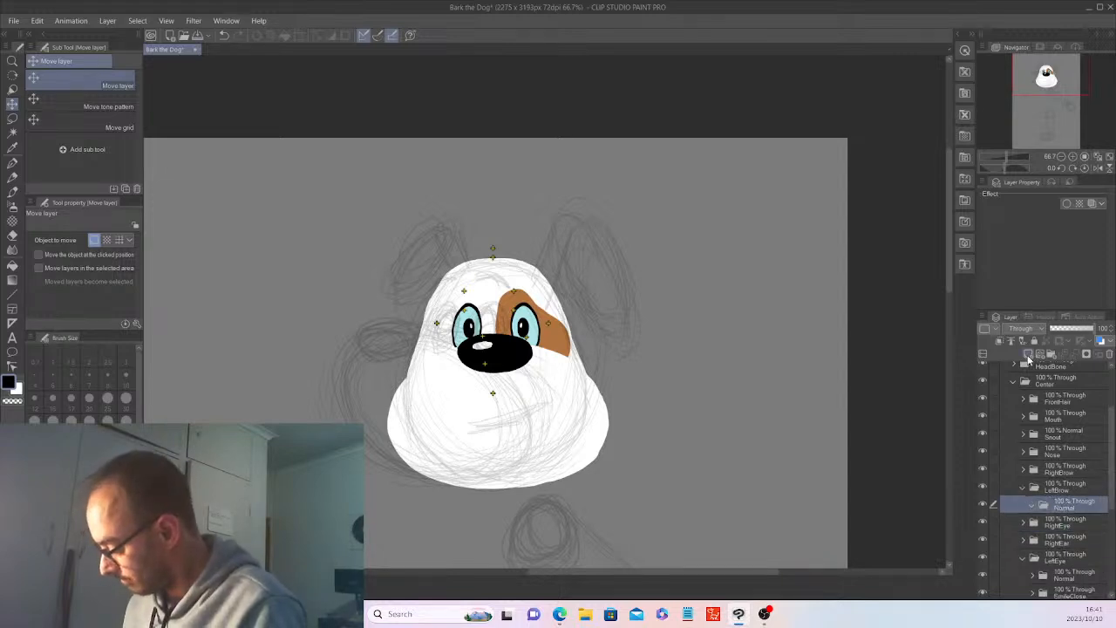
{"action": "left_click", "coordinate": [1027, 357]}
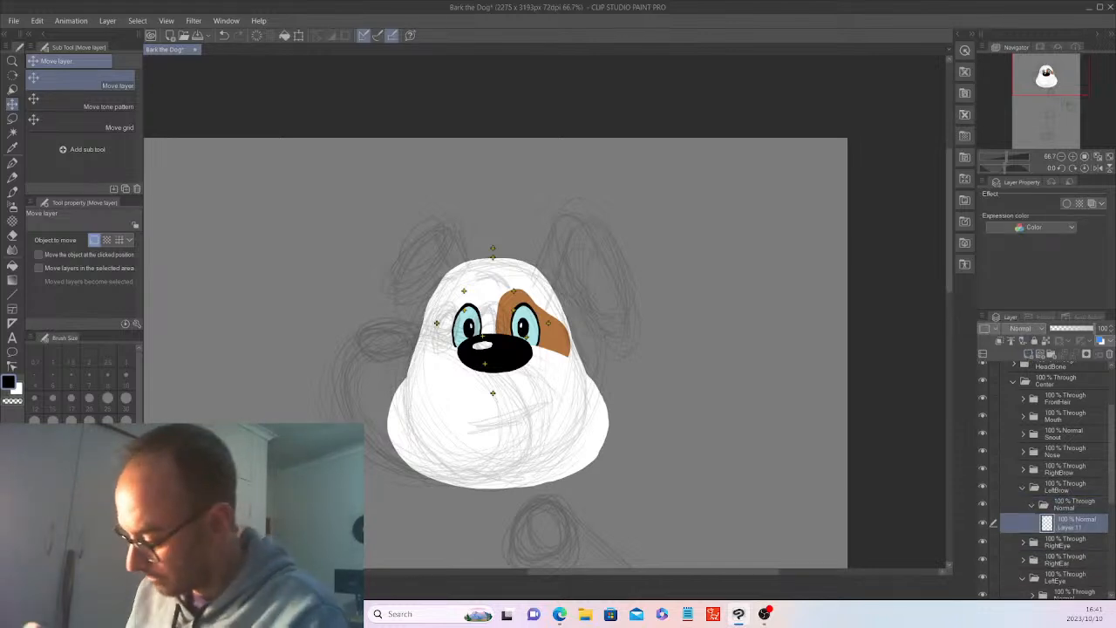
{"action": "key", "text": "ctrl+plus"}
{"action": "key", "text": "ctrl+plus"}
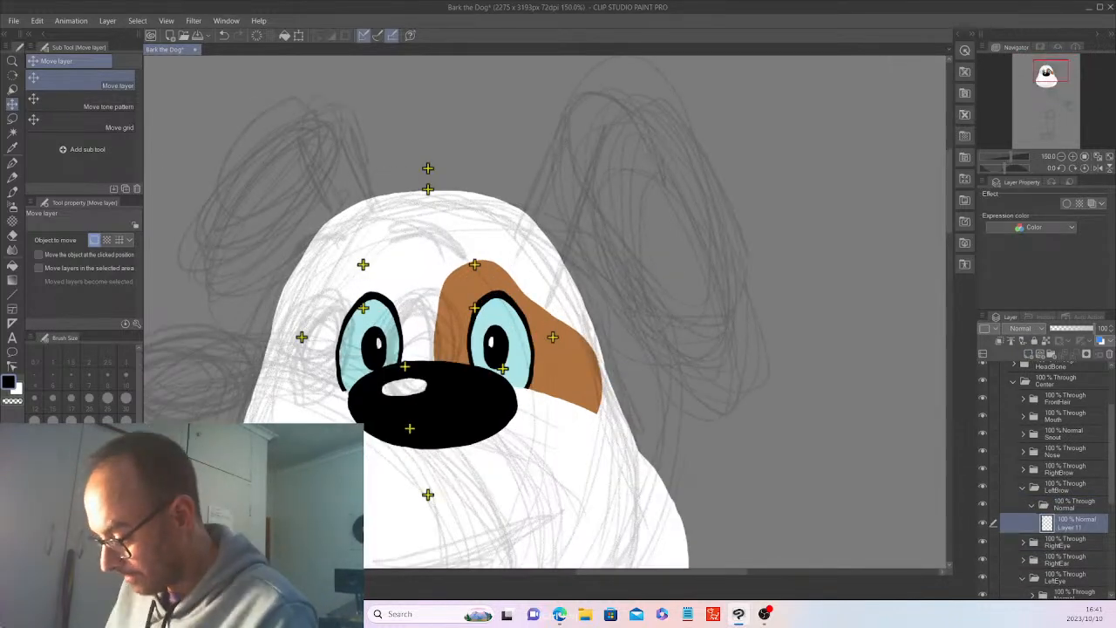
Draw a thick black curved brow above the LeftEye with the G-pen at size 15, filling in and rounding its upper edge.
{"action": "left_click", "coordinate": [13, 162]}
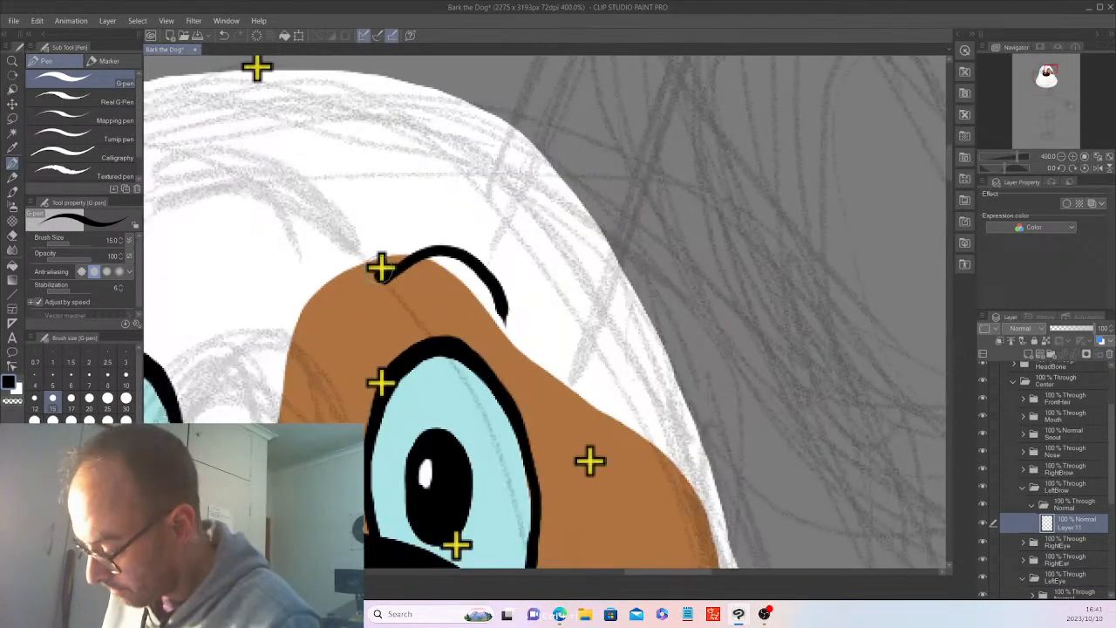
{"action": "mouse_move", "coordinate": [401, 249]}
{"action": "left_mouse_down"}
{"action": "mouse_move", "coordinate": [390, 252]}
{"action": "mouse_move", "coordinate": [470, 241]}
{"action": "mouse_move", "coordinate": [507, 322]}
{"action": "left_mouse_up"}
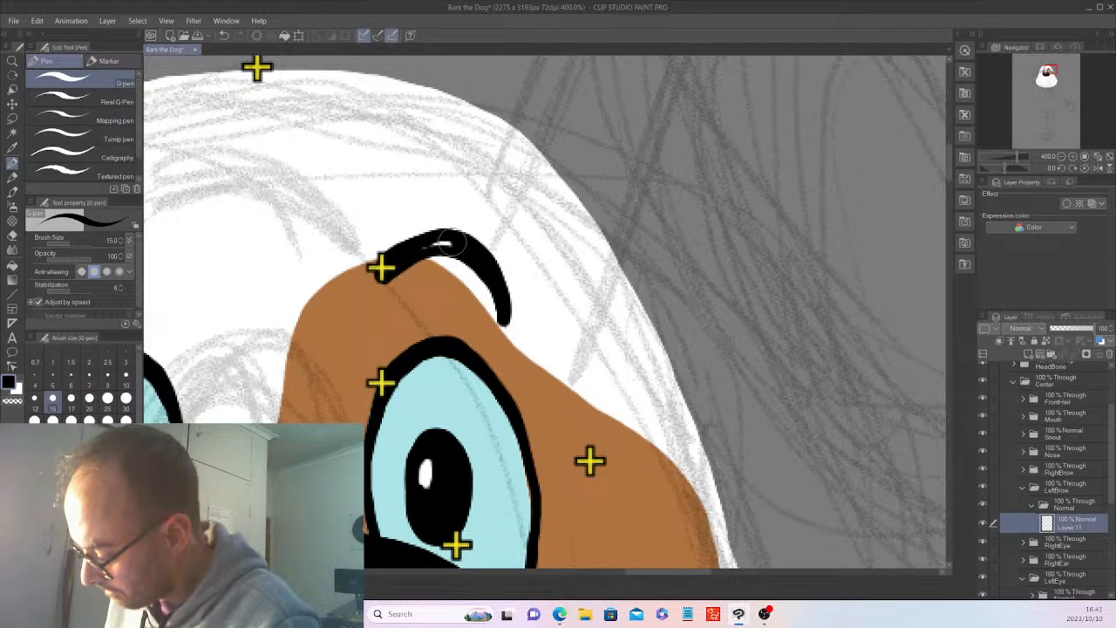
{"action": "mouse_move", "coordinate": [383, 260]}
{"action": "left_mouse_down"}
{"action": "mouse_move", "coordinate": [463, 232]}
{"action": "mouse_move", "coordinate": [498, 267]}
{"action": "mouse_move", "coordinate": [508, 321]}
{"action": "left_mouse_up"}
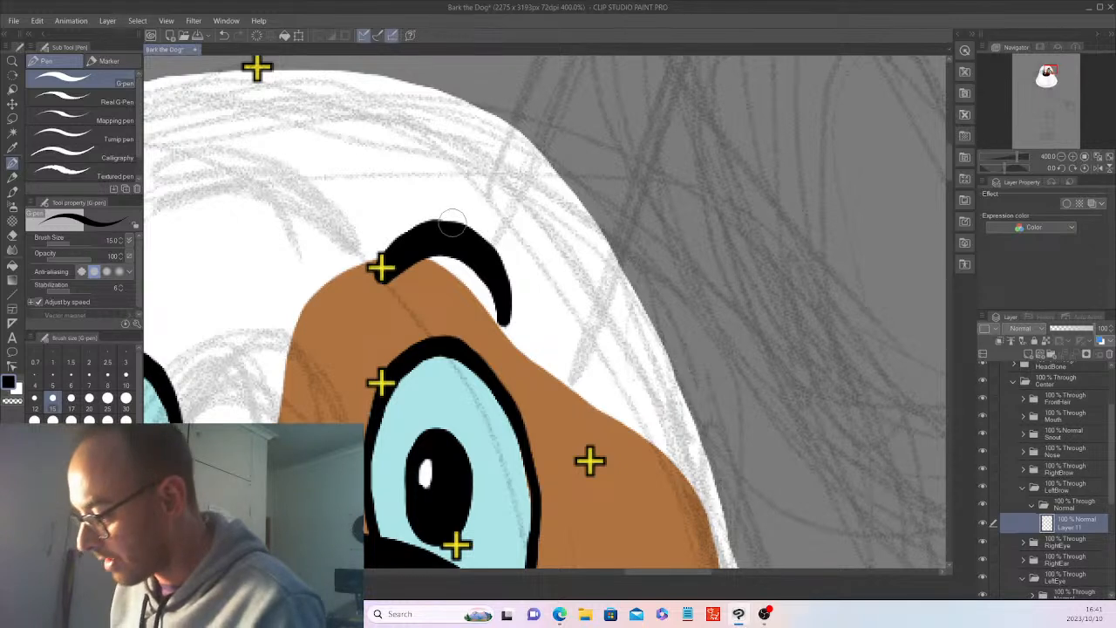
{"action": "left_click_drag", "start_coordinate": [452, 226], "coordinate": [464, 228]}
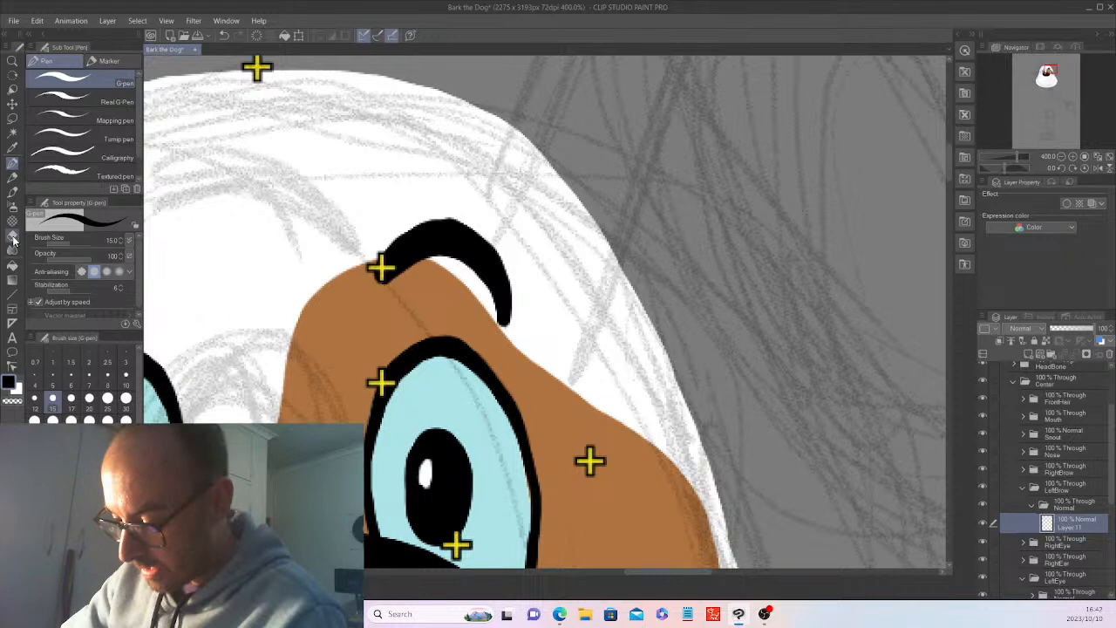
Trim the upper and lower edges of the left brow with the Hard eraser to make the arc cleaner.
{"action": "left_click", "coordinate": [13, 238]}
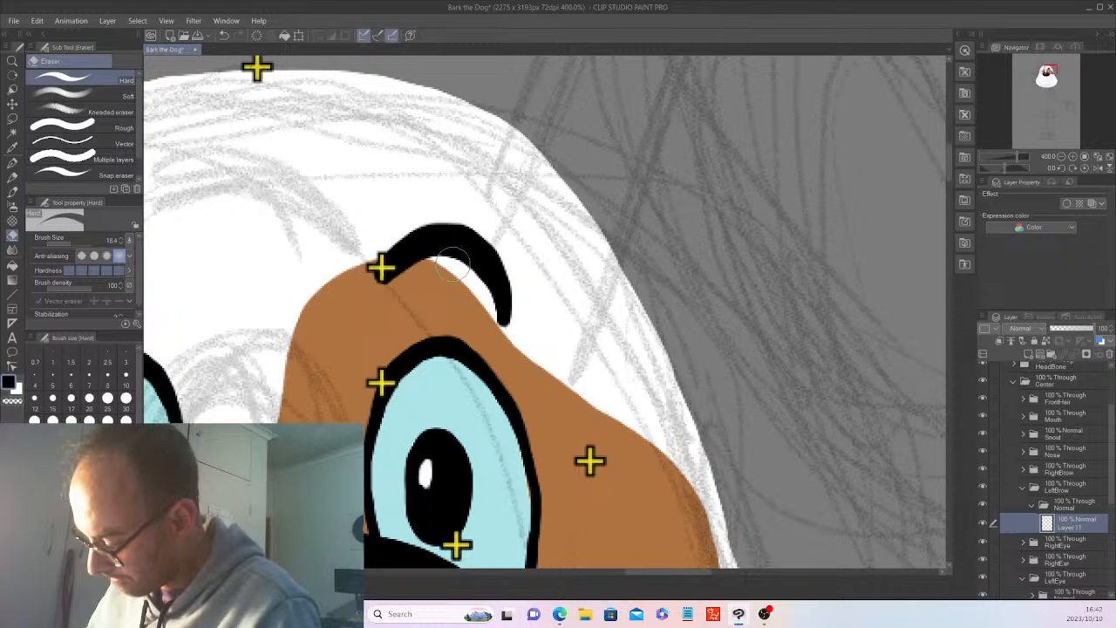
{"action": "scroll", "coordinate": [451, 261], "scroll_direction": "down", "scroll_amount": 1}
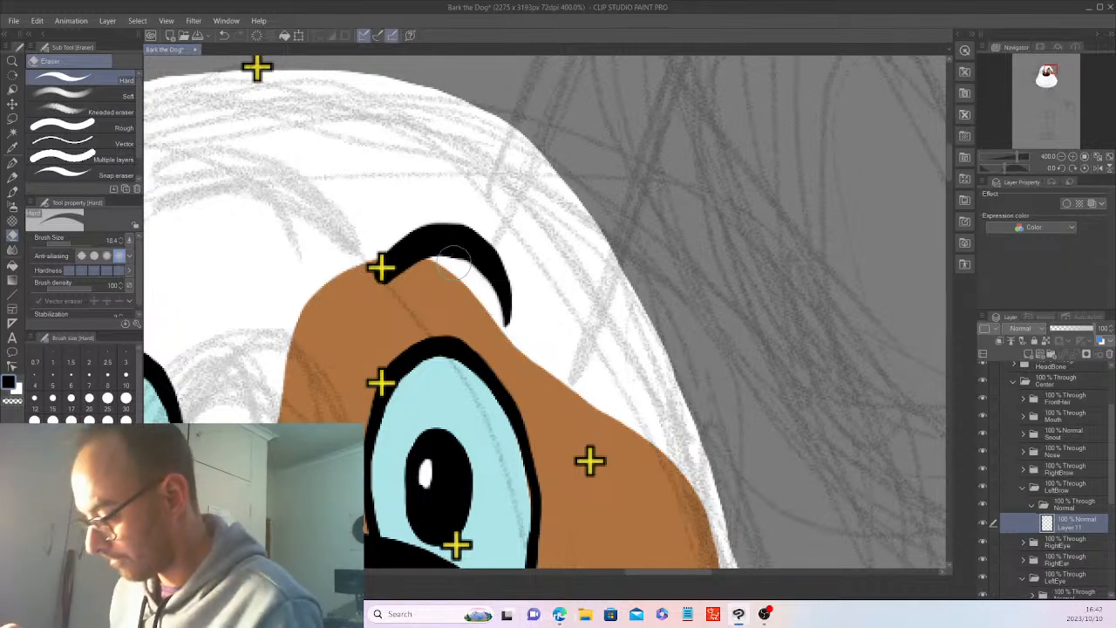
{"action": "scroll", "coordinate": [451, 262], "scroll_direction": "down", "scroll_amount": 2}
{"action": "scroll", "coordinate": [452, 264], "scroll_direction": "down", "scroll_amount": 1}
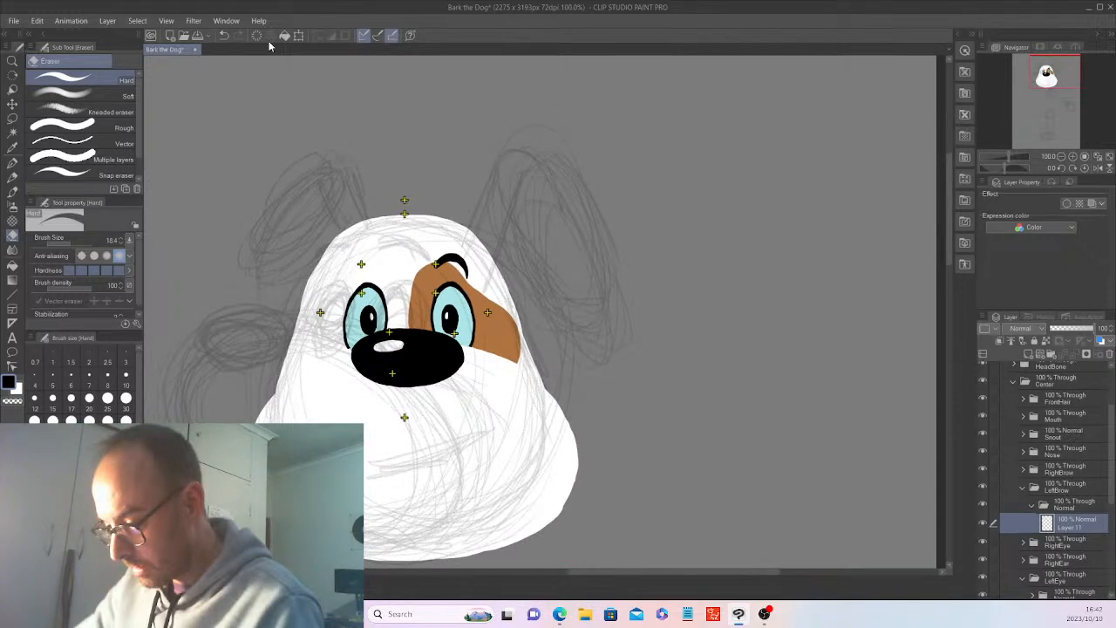
Rotate the left brow slightly counterclockwise and nudge it down toward the eye.
{"action": "key", "text": "k"}
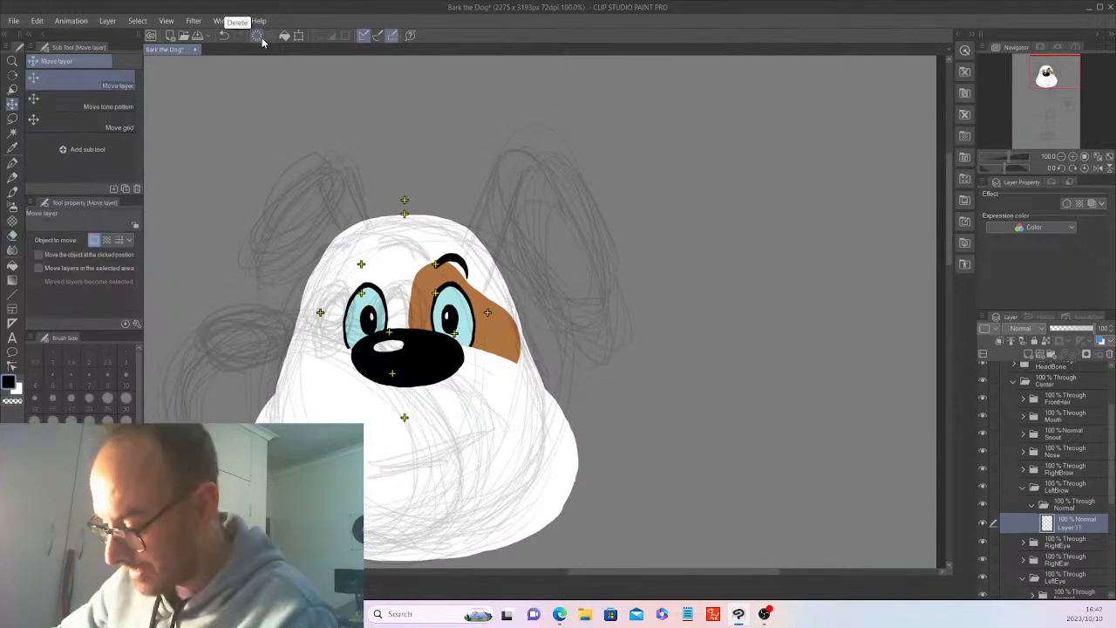
{"action": "key", "text": "ctrl+plus"}
{"action": "key", "text": "ctrl+t"}
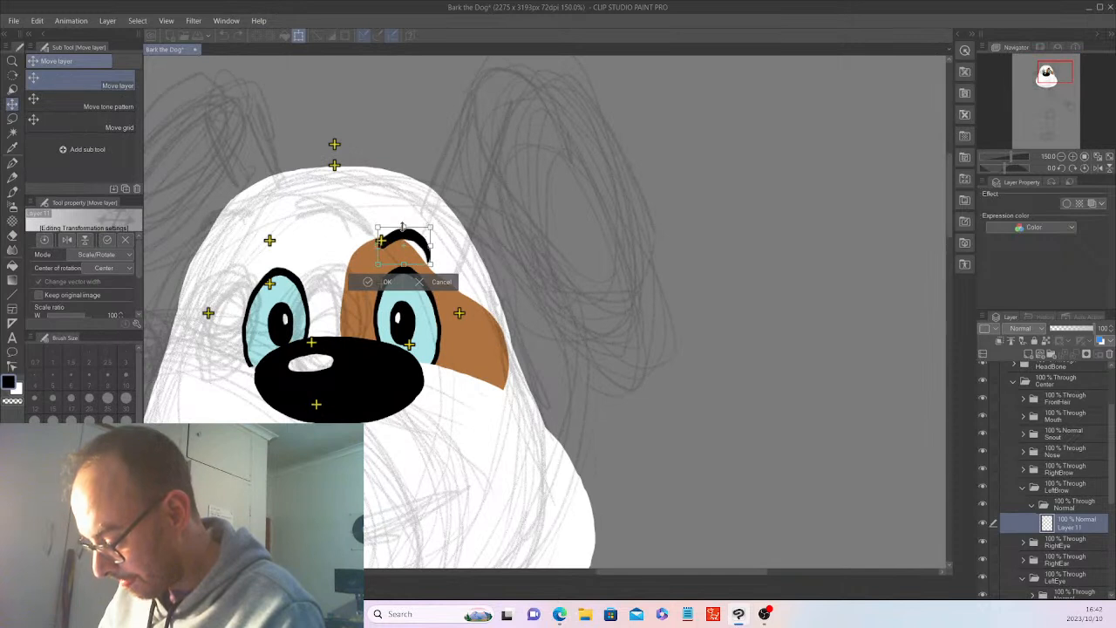
{"action": "left_click_drag", "start_coordinate": [435, 224], "coordinate": [419, 241]}
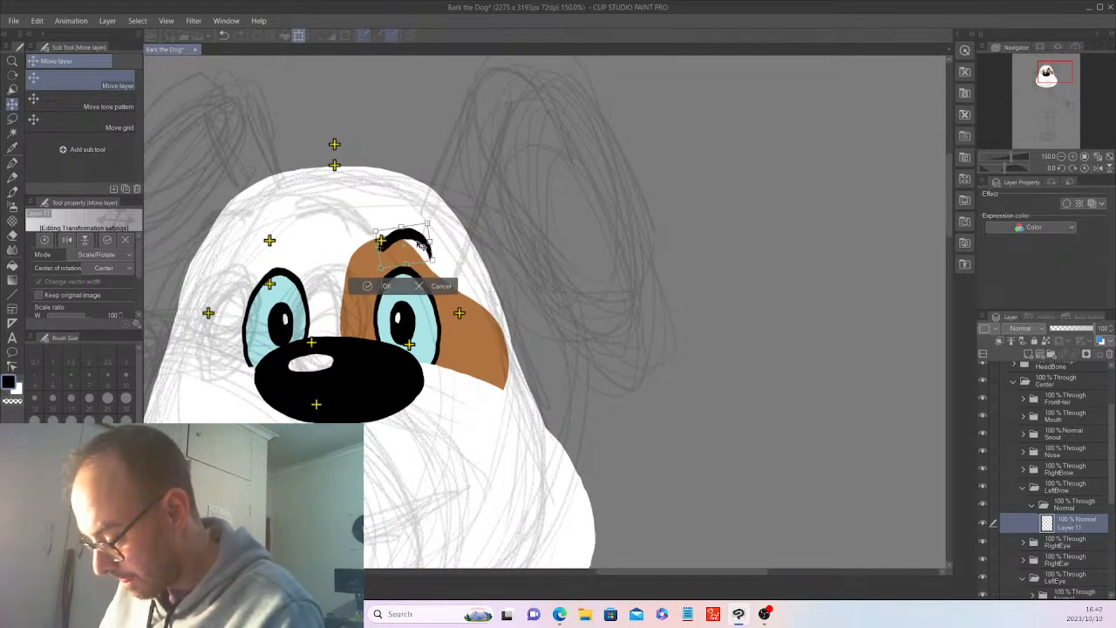
{"action": "left_click_drag", "start_coordinate": [420, 246], "coordinate": [422, 249]}
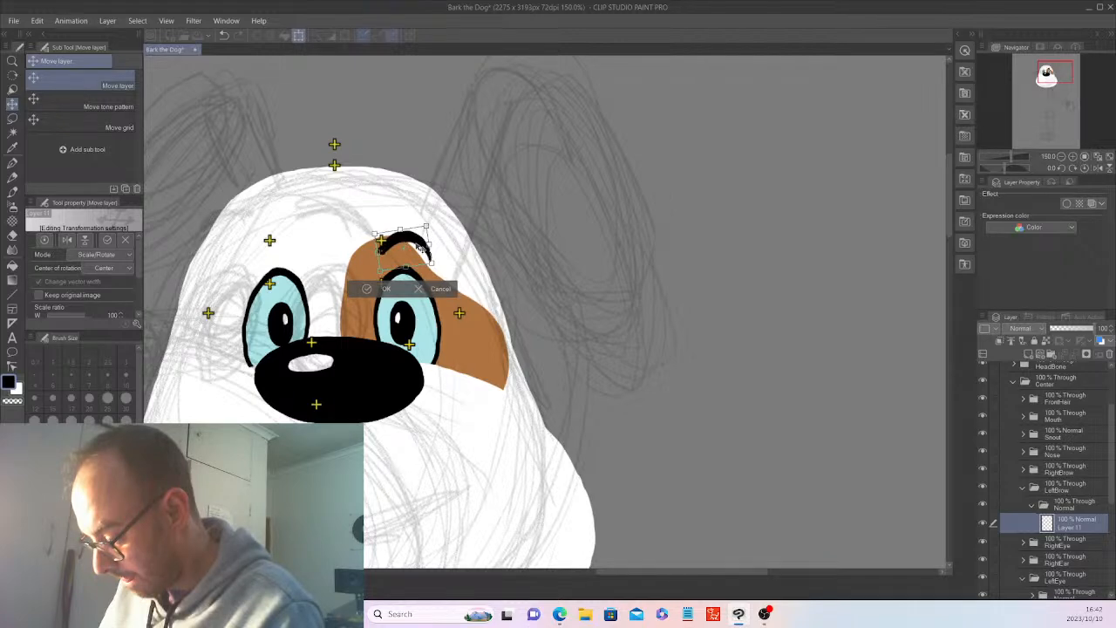
{"action": "left_click", "coordinate": [385, 288]}
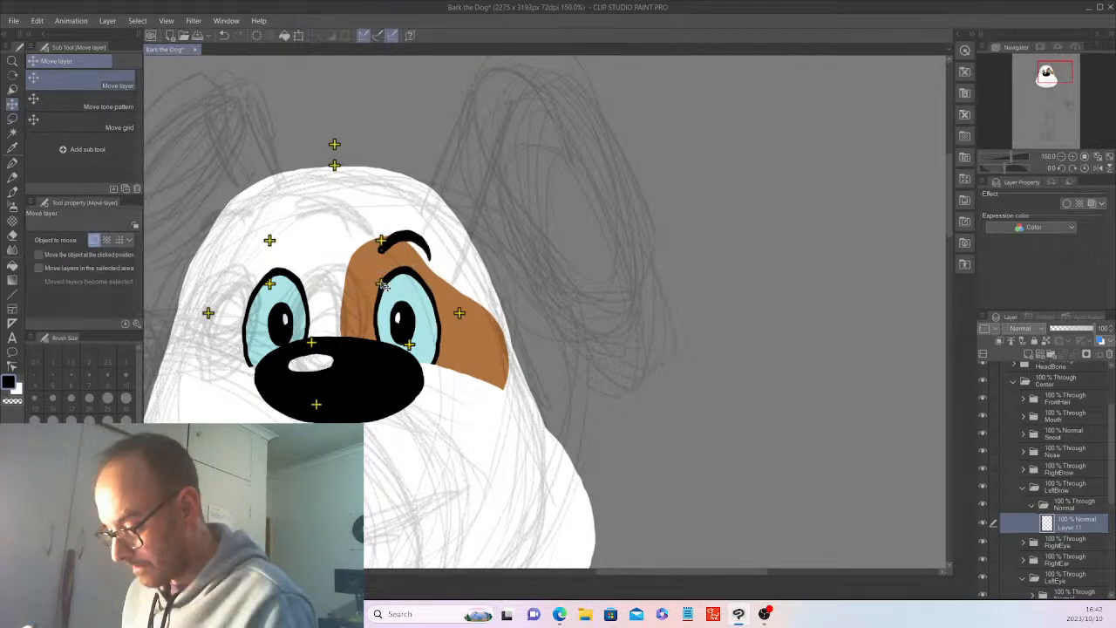
Shorten and sharpen the outer tip of the left brow with the Hard eraser.
{"action": "scroll", "coordinate": [384, 286], "scroll_direction": "up", "scroll_amount": 4}
{"action": "key", "text": "p"}
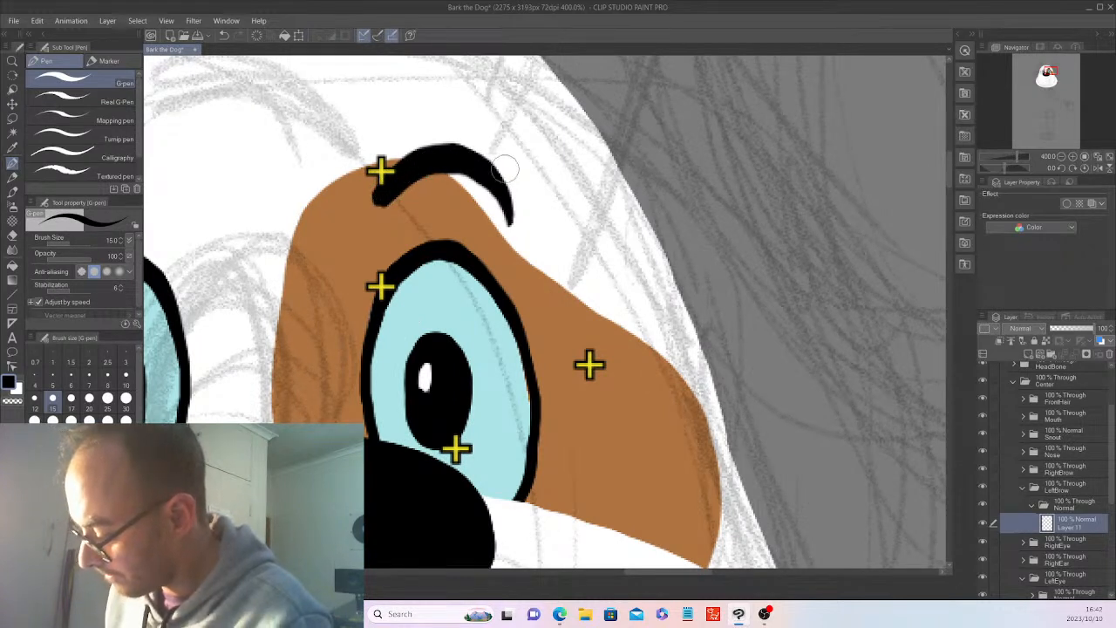
{"action": "left_click", "coordinate": [12, 236]}
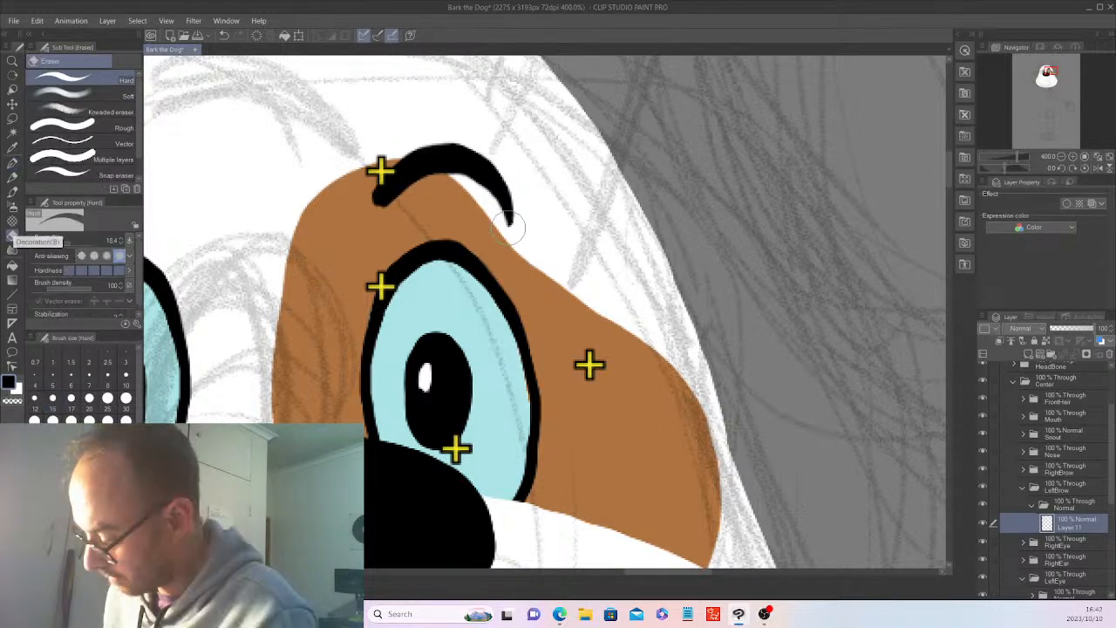
{"action": "left_click_drag", "start_coordinate": [508, 227], "coordinate": [511, 226]}
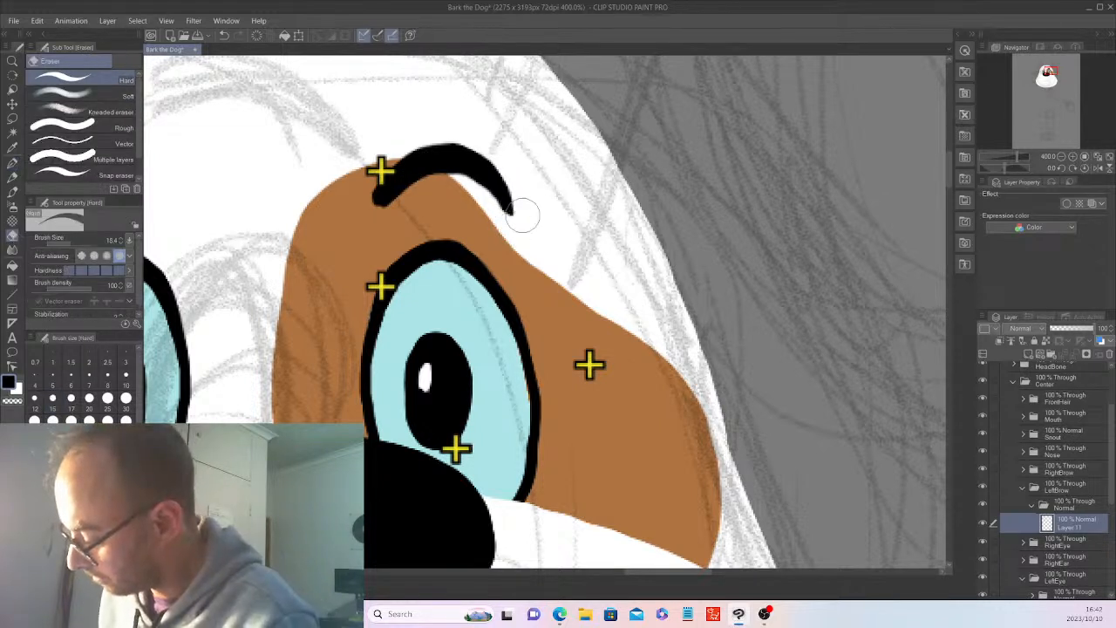
{"action": "scroll", "coordinate": [521, 216], "scroll_direction": "down", "scroll_amount": 10}
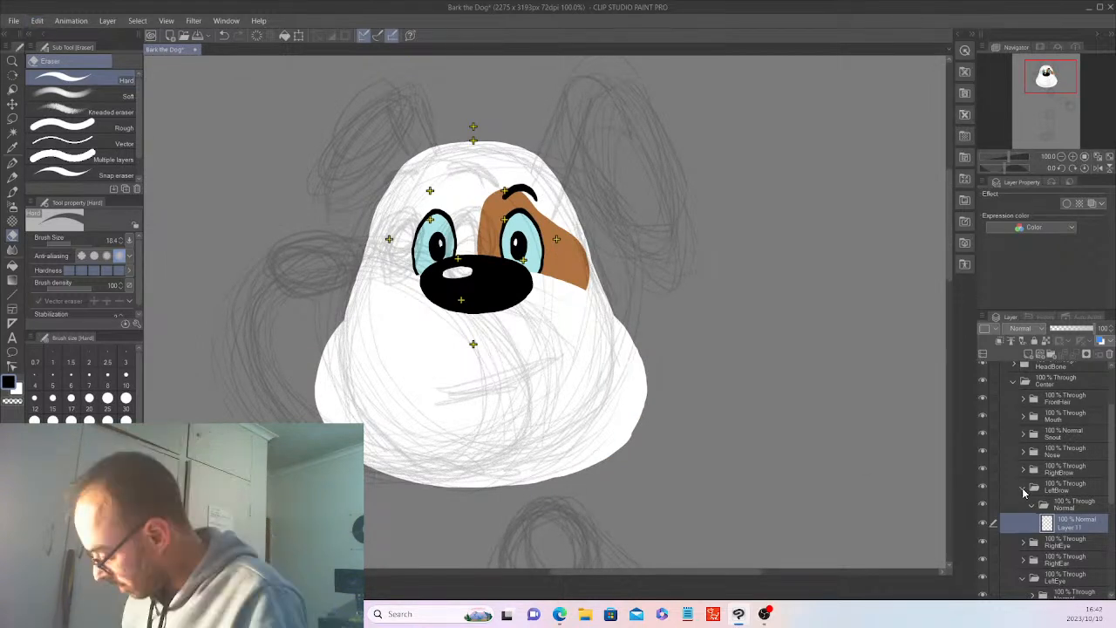
Collapse the LeftBrow folder and paste a copy of the brow layer into RightBrow's Normal folder.
{"action": "left_click", "coordinate": [1023, 490]}
{"action": "left_click", "coordinate": [1024, 471]}
{"action": "left_click", "coordinate": [1033, 488]}
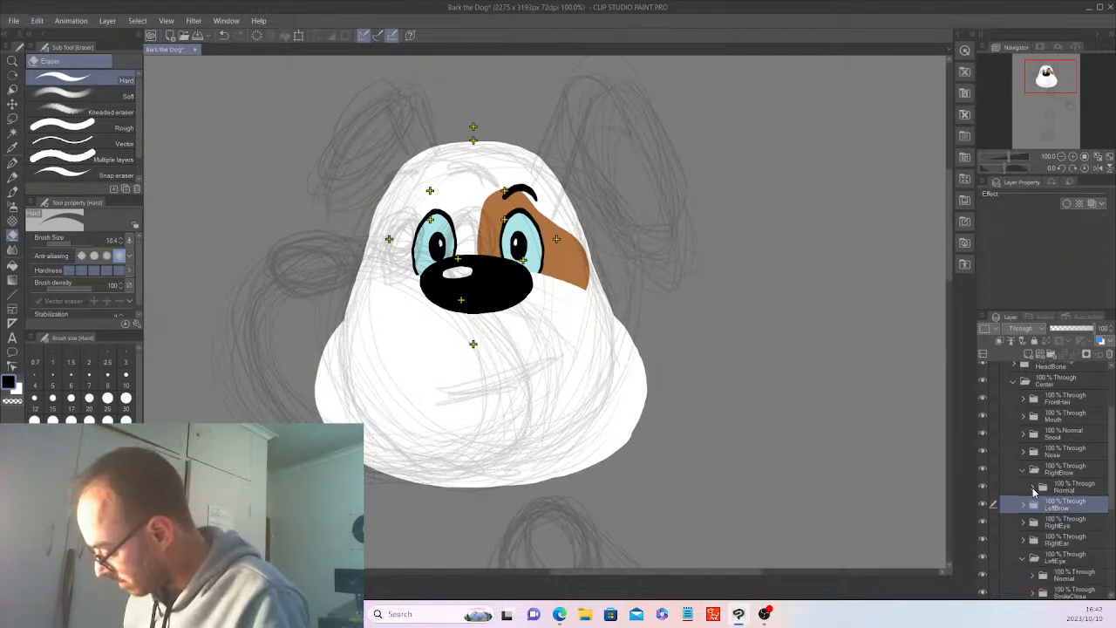
{"action": "left_click", "coordinate": [1076, 492]}
{"action": "left_click", "coordinate": [36, 20]}
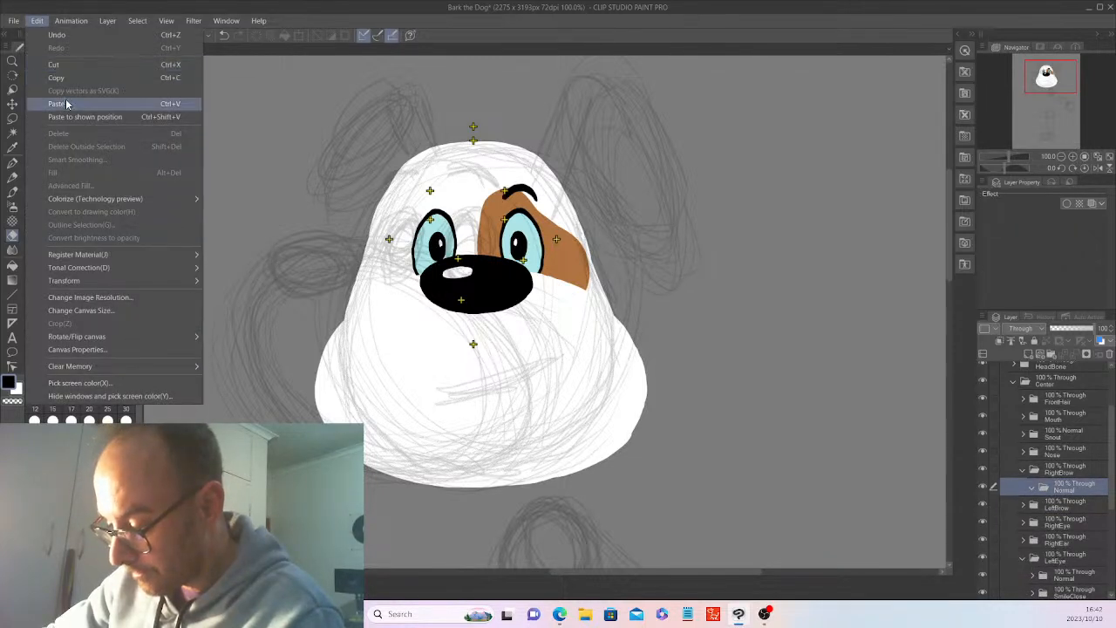
{"action": "left_click", "coordinate": [65, 104]}
Flip the pasted brow horizontally and move it across the face to sit above the other eye.
{"action": "left_click", "coordinate": [38, 22]}
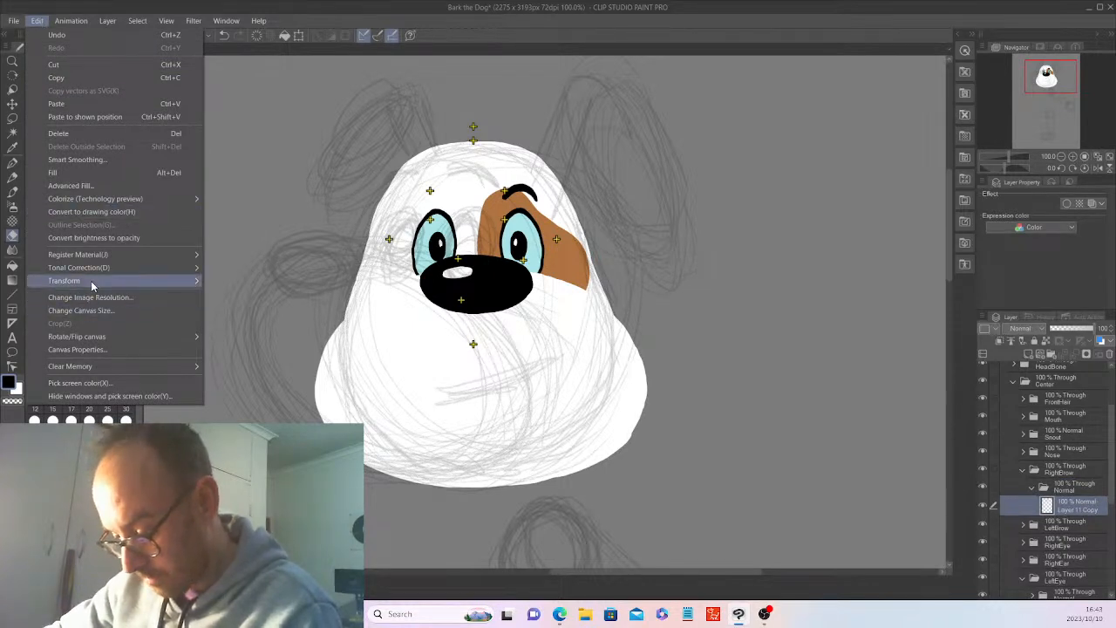
{"action": "mouse_move", "coordinate": [154, 283]}
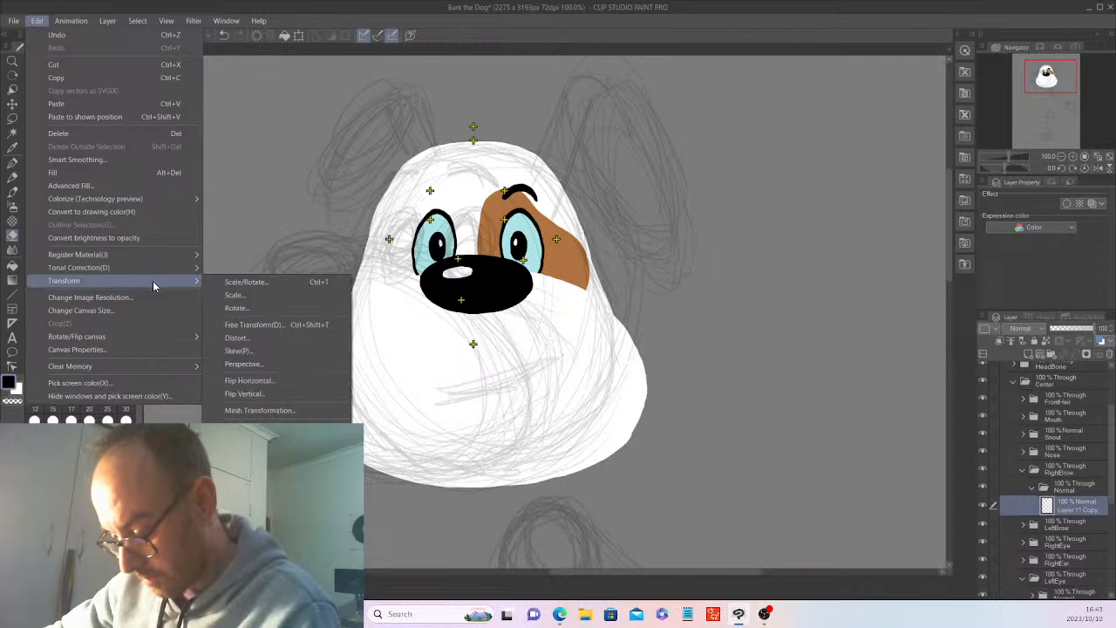
{"action": "left_click", "coordinate": [257, 313]}
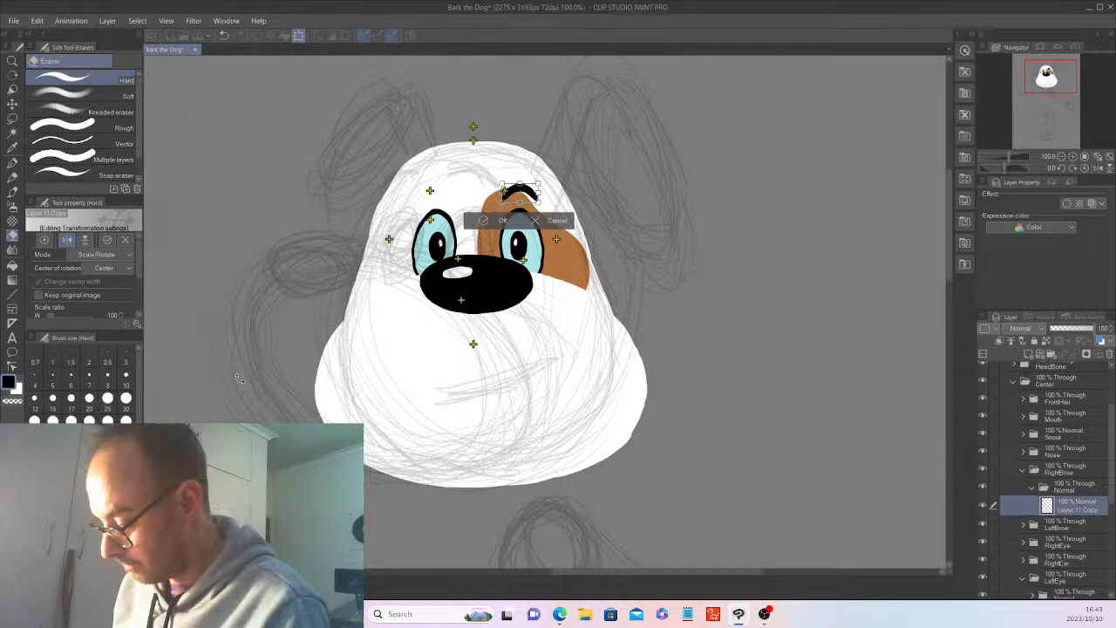
{"action": "key", "text": "Return"}
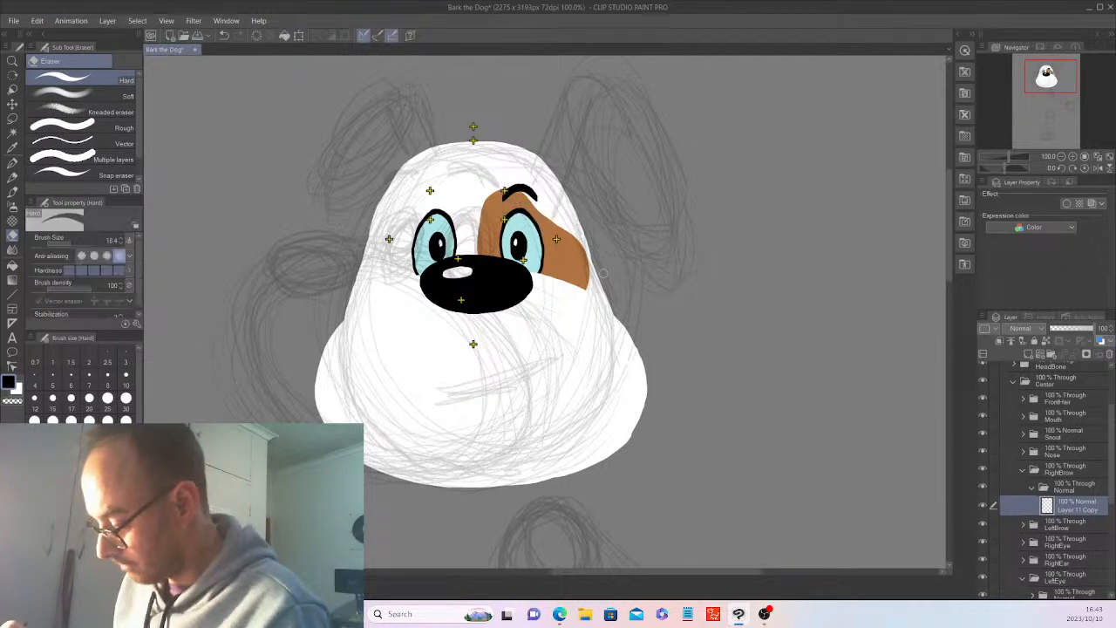
{"action": "left_click", "coordinate": [11, 104]}
{"action": "left_click_drag", "start_coordinate": [723, 381], "coordinate": [632, 382]}
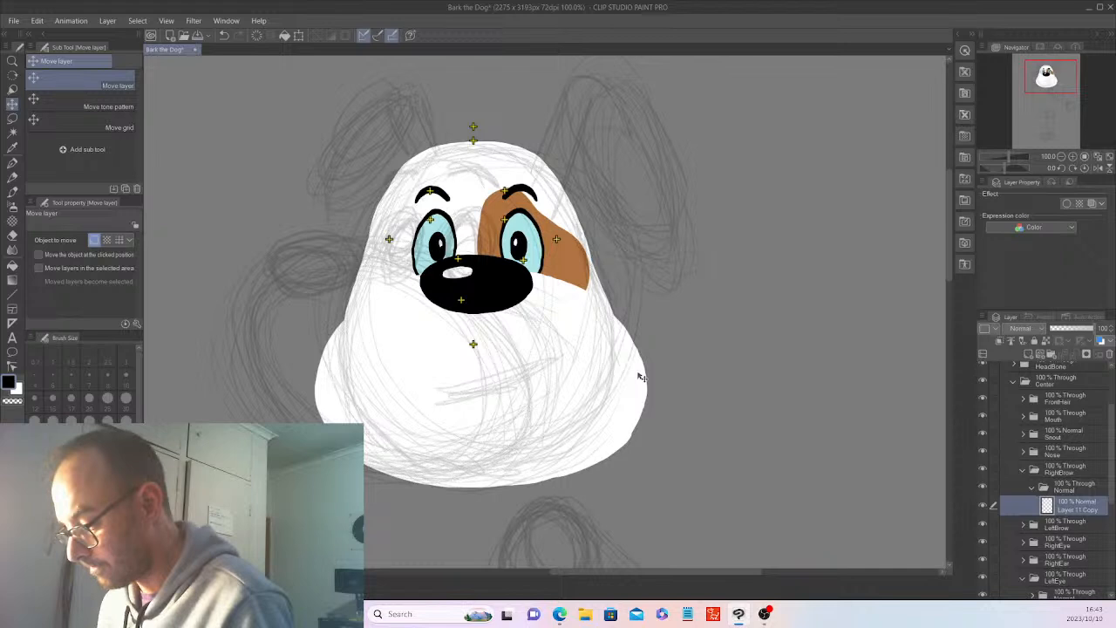
Hide the rough sketch on Layer 2 and check the whole face without it.
{"action": "scroll", "coordinate": [983, 375], "scroll_direction": "up", "scroll_amount": 3}
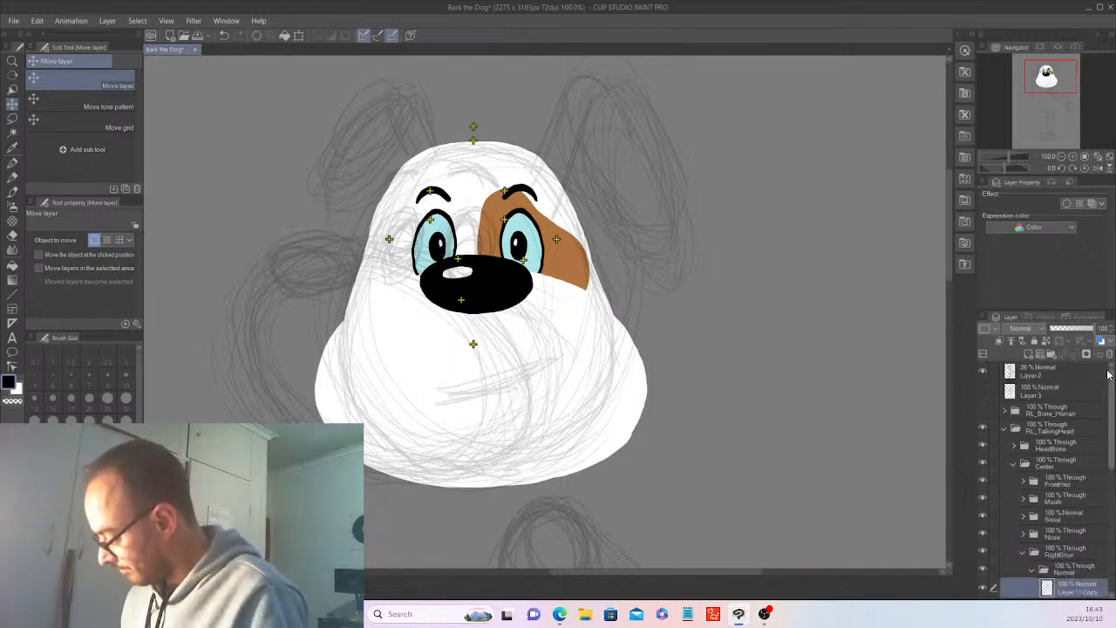
{"action": "left_click", "coordinate": [983, 374]}
{"action": "key", "text": "ctrl+minus"}
{"action": "key", "text": "ctrl+minus"}
{"action": "key", "text": "ctrl+minus"}
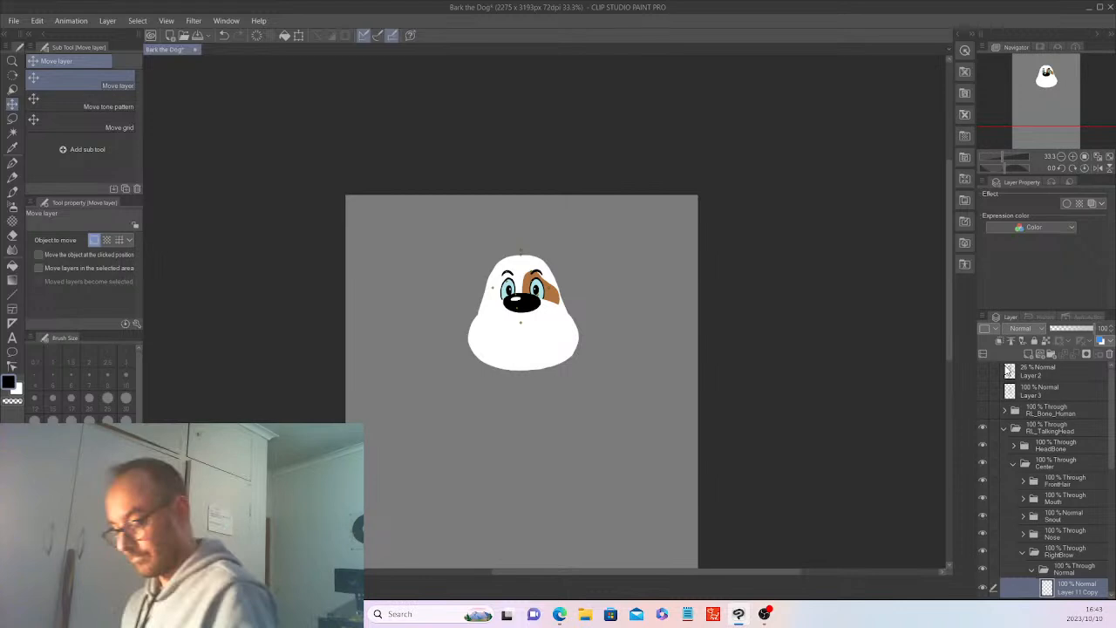
{"action": "key", "text": "ctrl+plus"}
{"action": "key", "text": "ctrl+plus"}
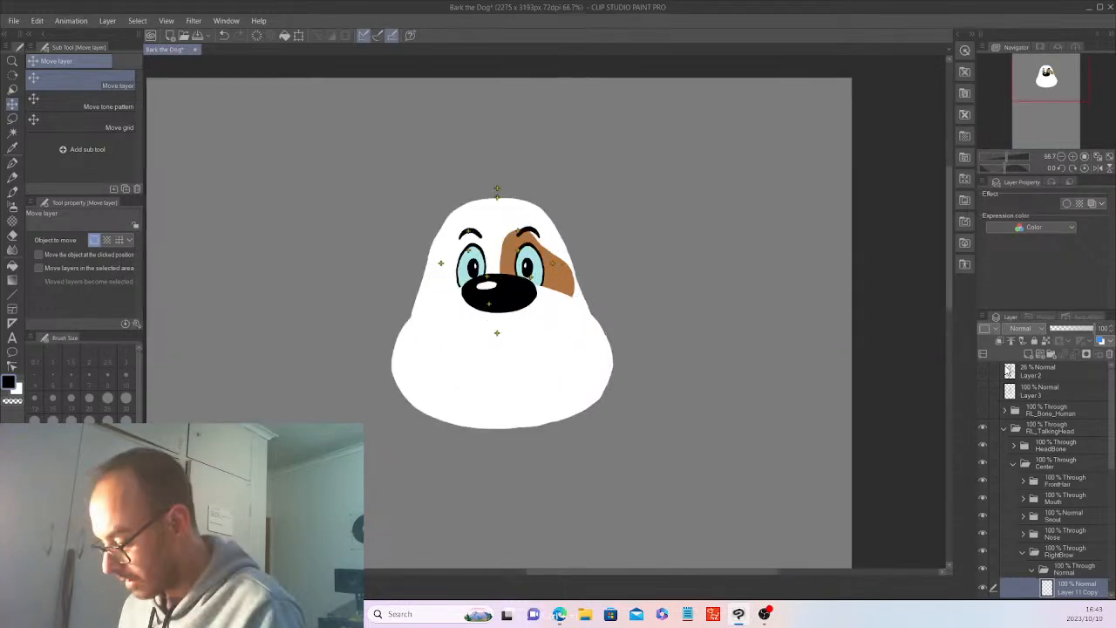
Collapse RightBrow, then scale both Snout layers together to 113%, recentre them below the eyes and collapse the Snout folder.
{"action": "left_click", "coordinate": [1024, 552]}
{"action": "left_click", "coordinate": [1024, 516]}
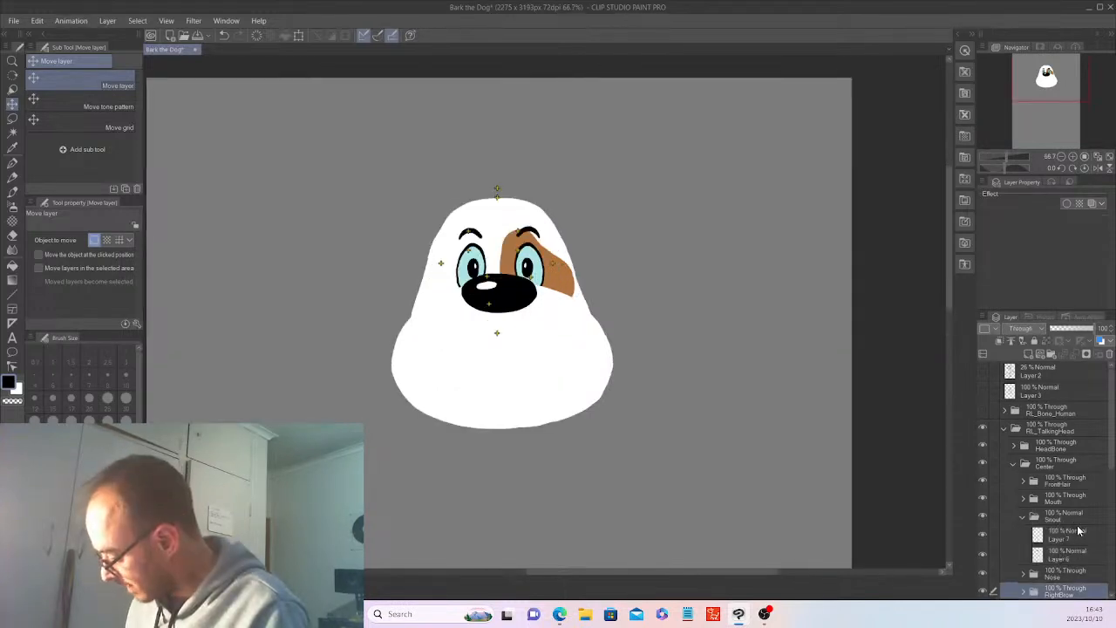
{"action": "left_click", "coordinate": [1072, 536]}
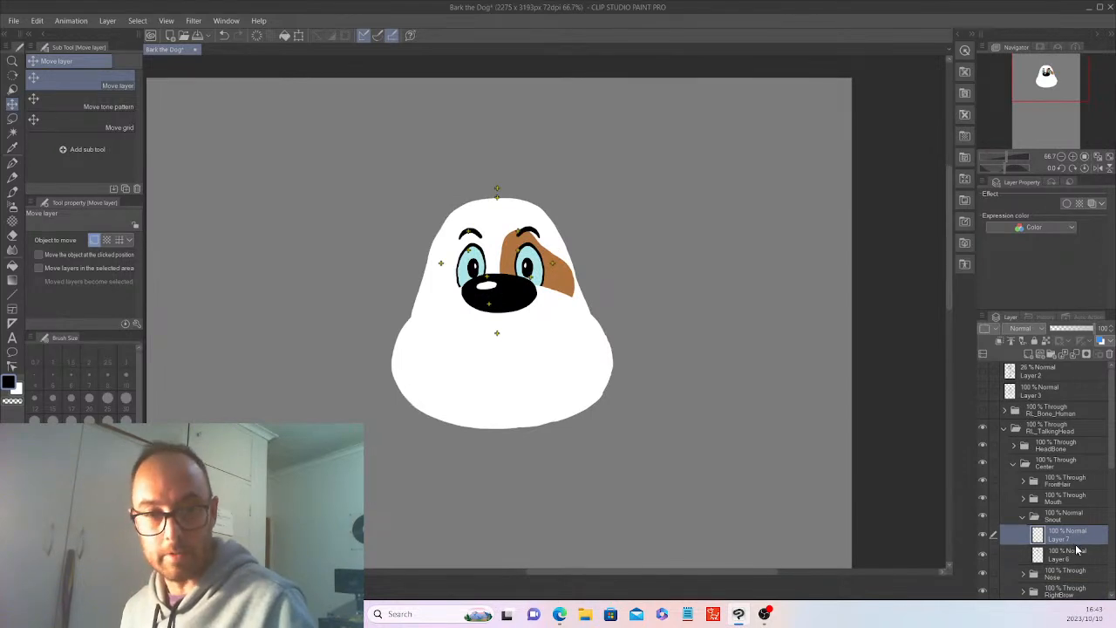
{"action": "left_click", "coordinate": [1074, 551], "text": "ctrl"}
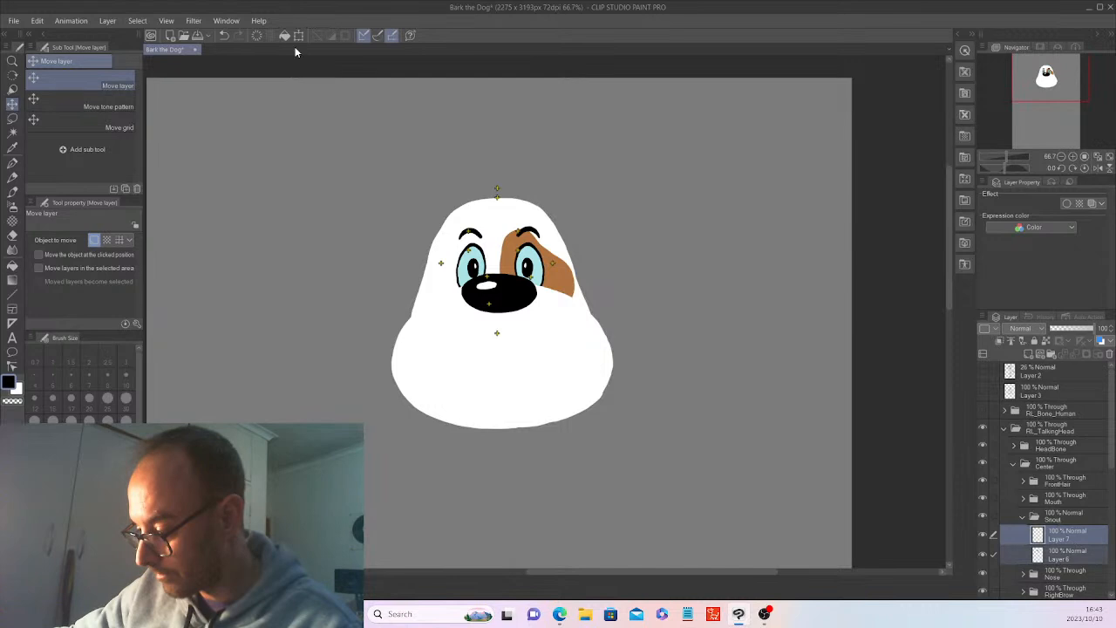
{"action": "key", "text": "ctrl+t"}
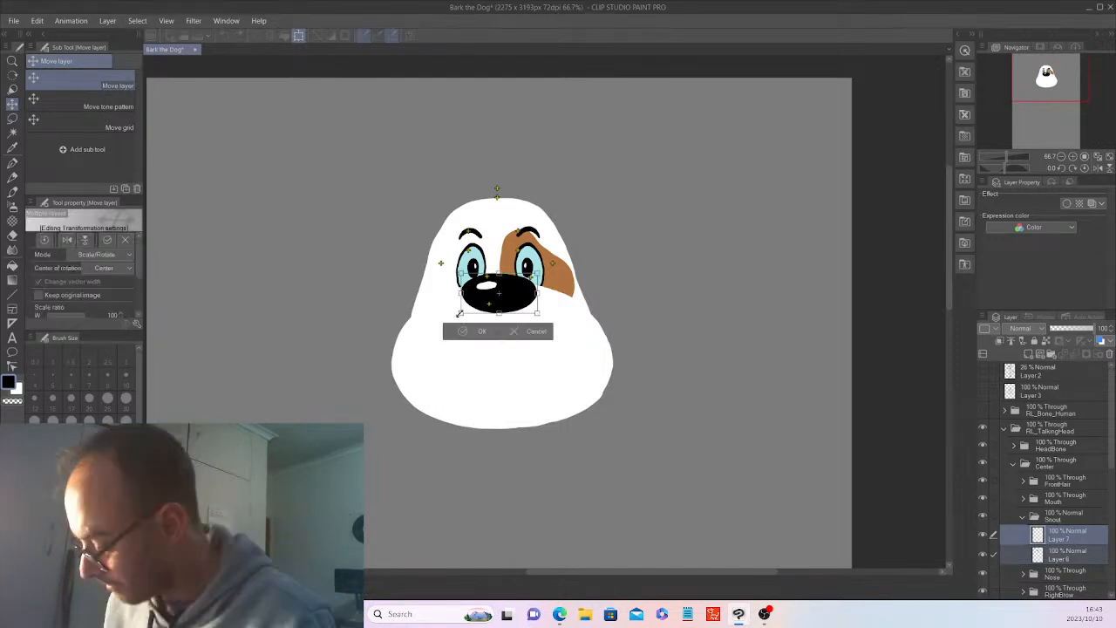
{"action": "left_click_drag", "start_coordinate": [459, 313], "coordinate": [450, 322]}
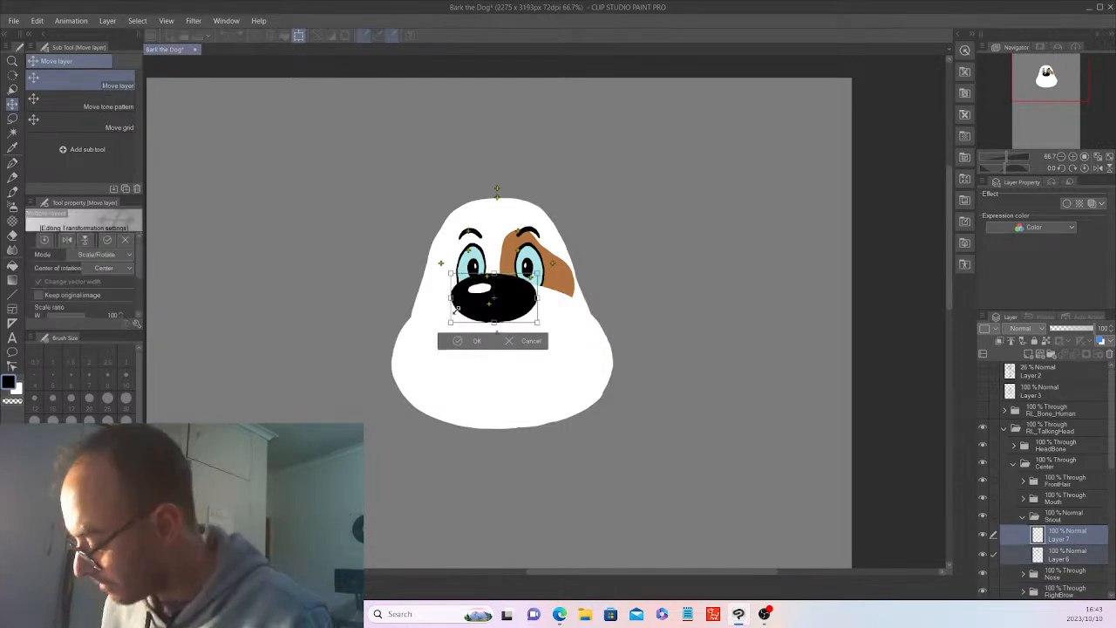
{"action": "left_click_drag", "start_coordinate": [517, 309], "coordinate": [525, 312]}
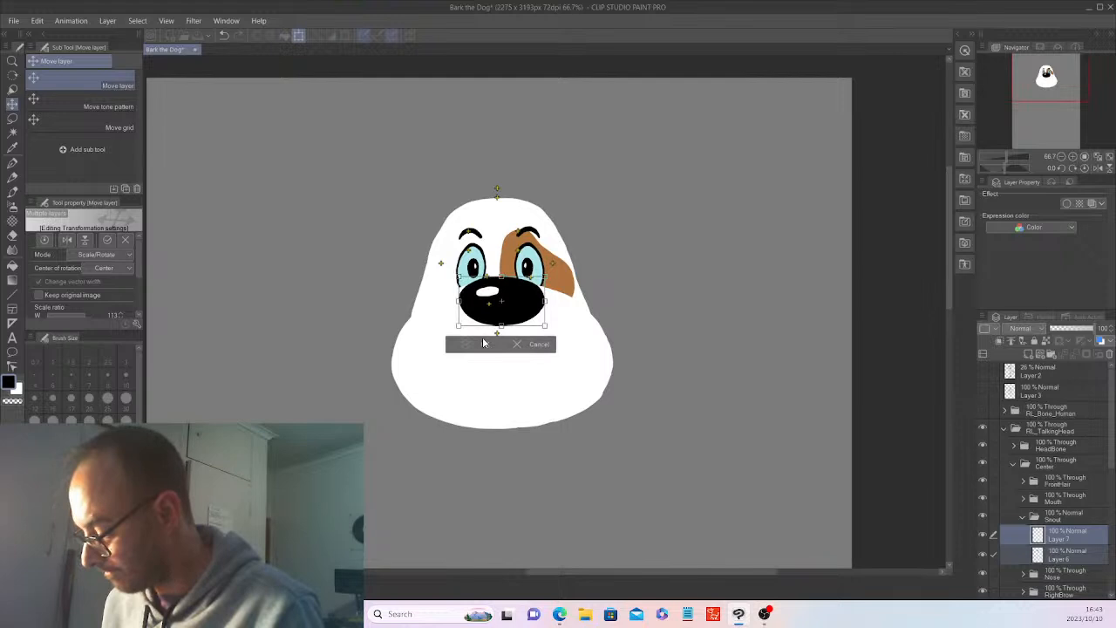
{"action": "left_click", "coordinate": [483, 343]}
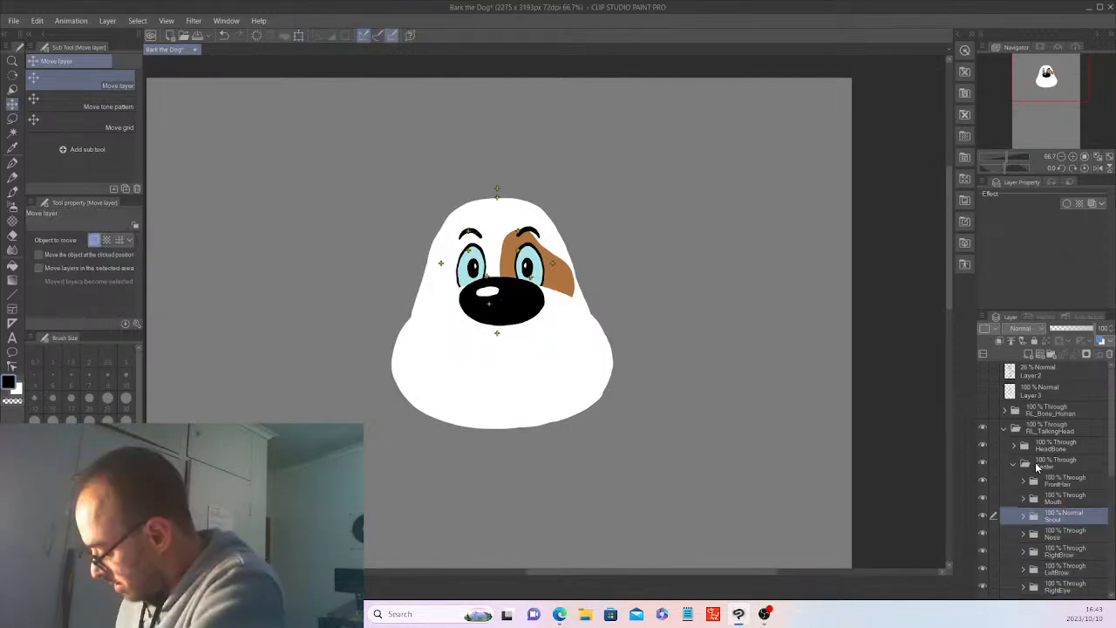
Open the Mouth folder's Normal subfolder and add a new layer inside it.
{"action": "left_click", "coordinate": [1036, 467]}
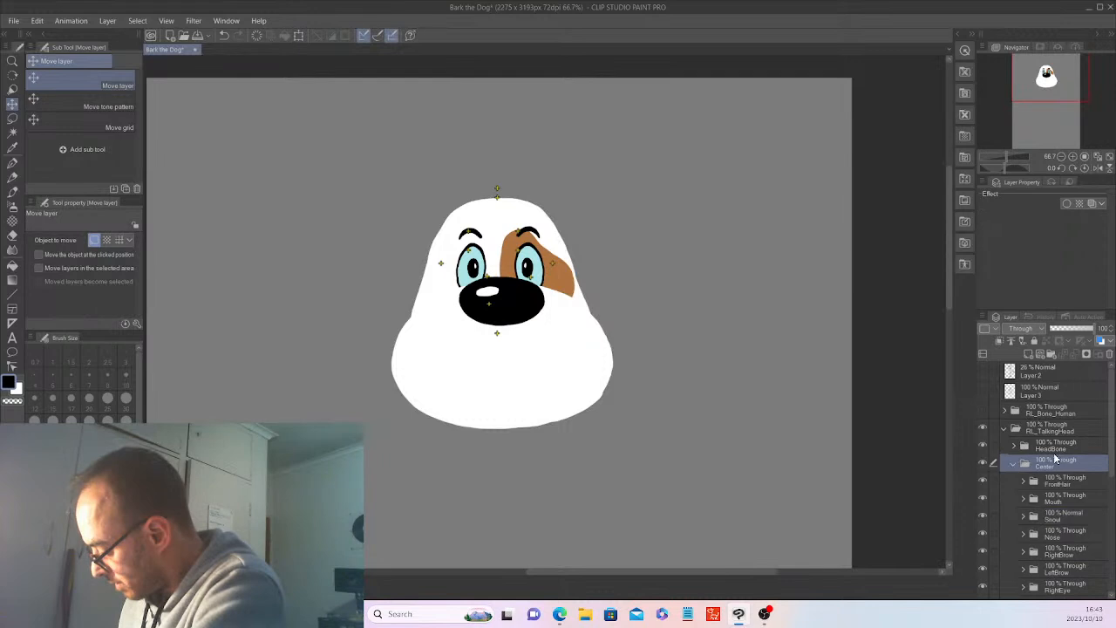
{"action": "left_click", "coordinate": [1023, 499]}
{"action": "left_click", "coordinate": [1033, 517]}
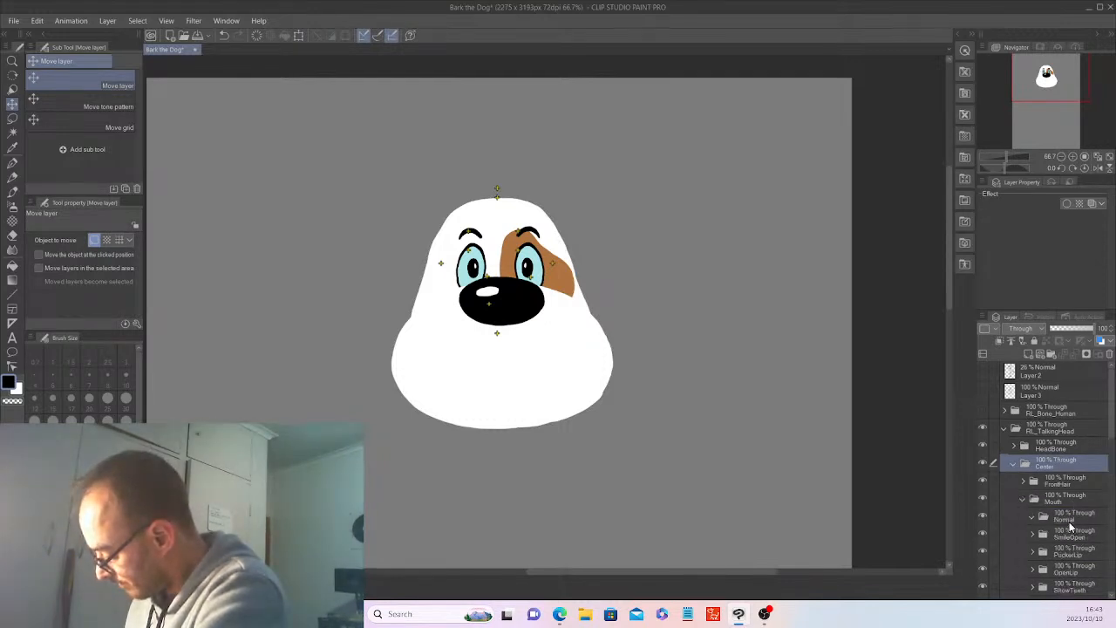
{"action": "left_click", "coordinate": [1027, 351]}
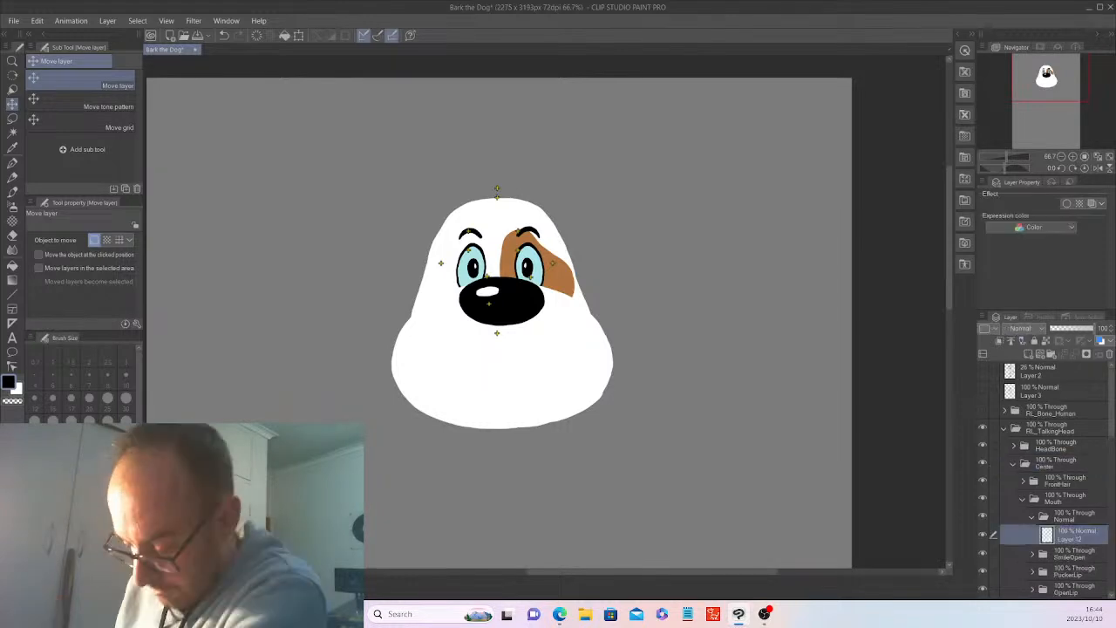
Draw a dark red-brown curved smile on the lower face with the G-pen at brush size 25, redoing the first attempt.
{"action": "left_click", "coordinate": [79, 521]}
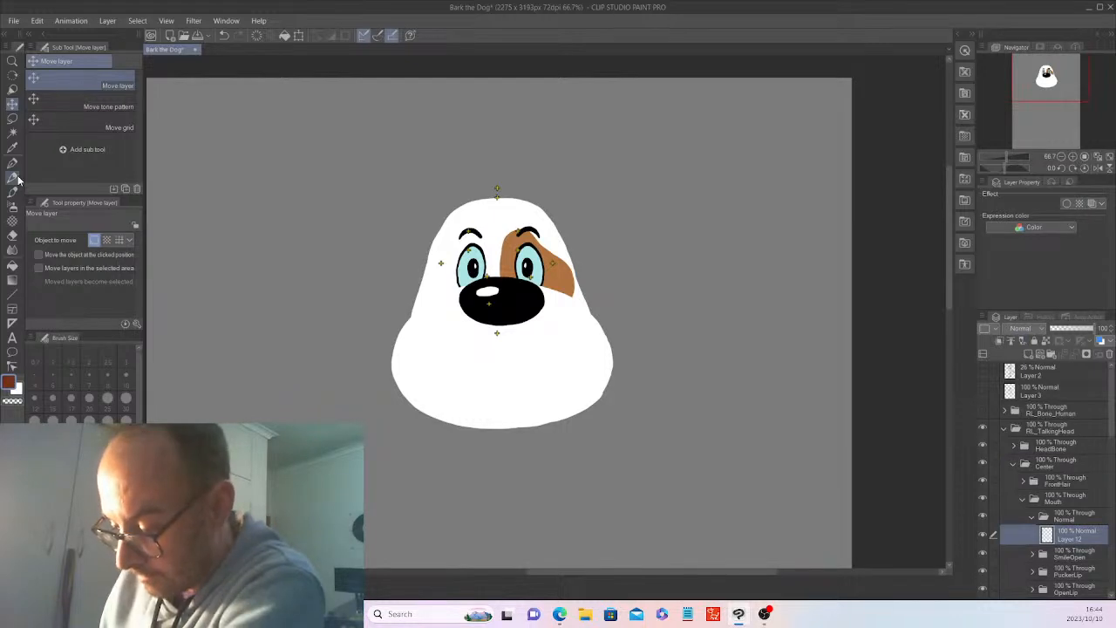
{"action": "left_click", "coordinate": [14, 165]}
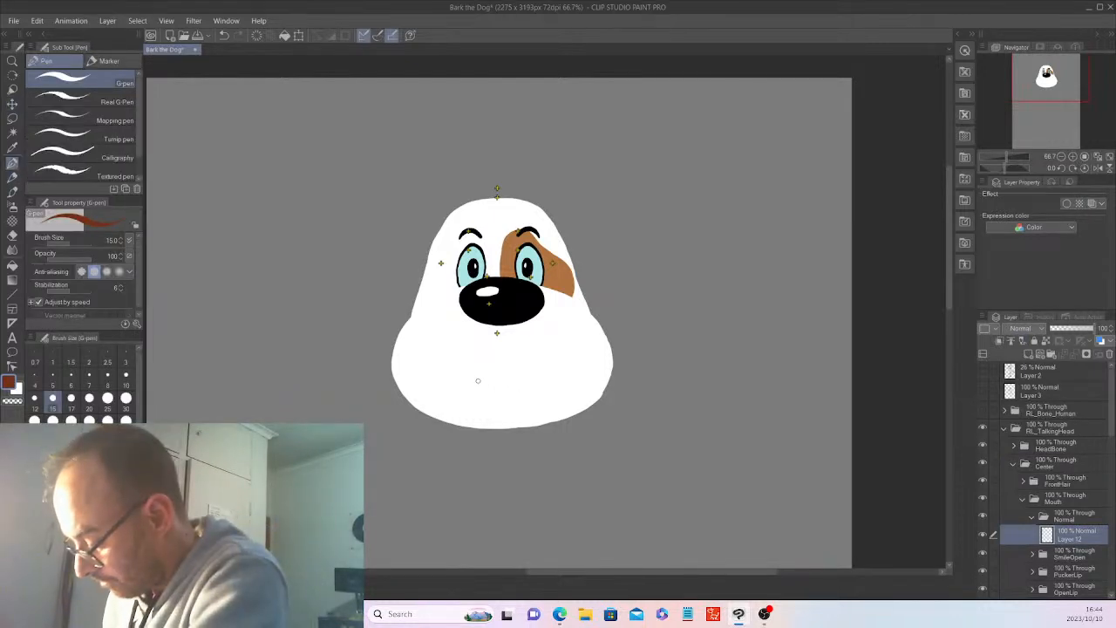
{"action": "left_click", "coordinate": [122, 239]}
{"action": "left_click", "coordinate": [121, 239]}
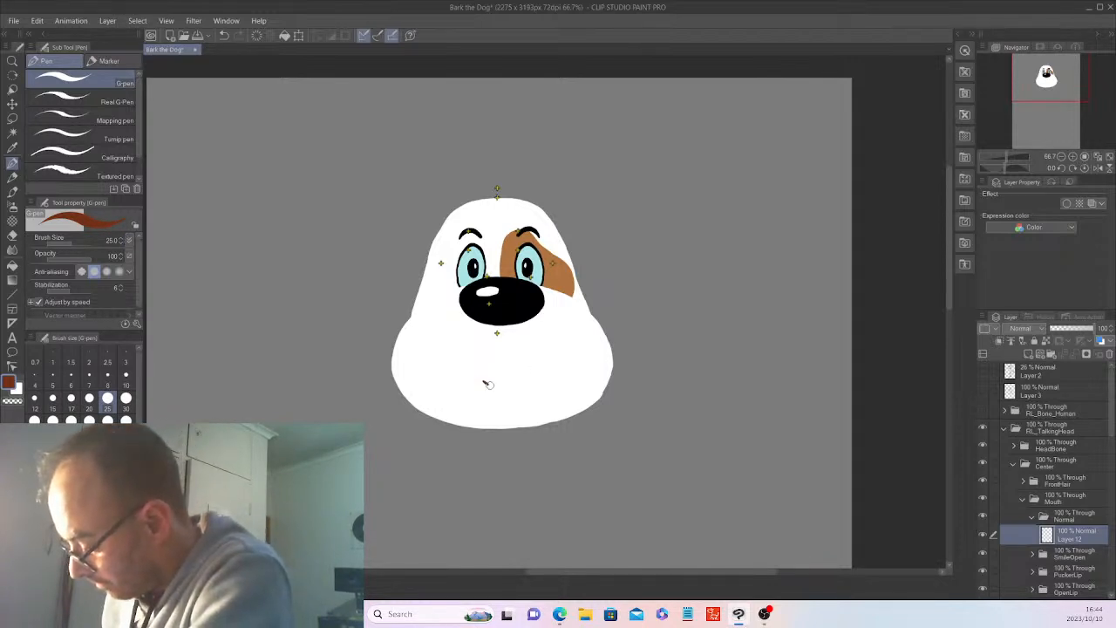
{"action": "left_click_drag", "start_coordinate": [485, 381], "coordinate": [552, 374]}
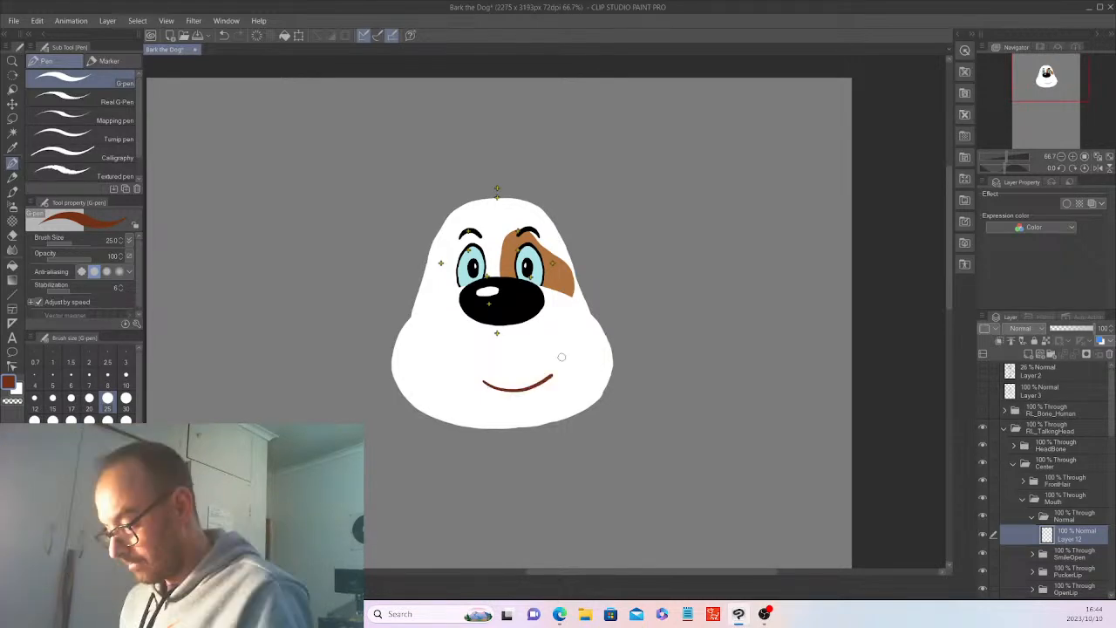
{"action": "key", "text": "ctrl+z"}
{"action": "scroll", "coordinate": [561, 357], "scroll_direction": "up", "scroll_amount": 3}
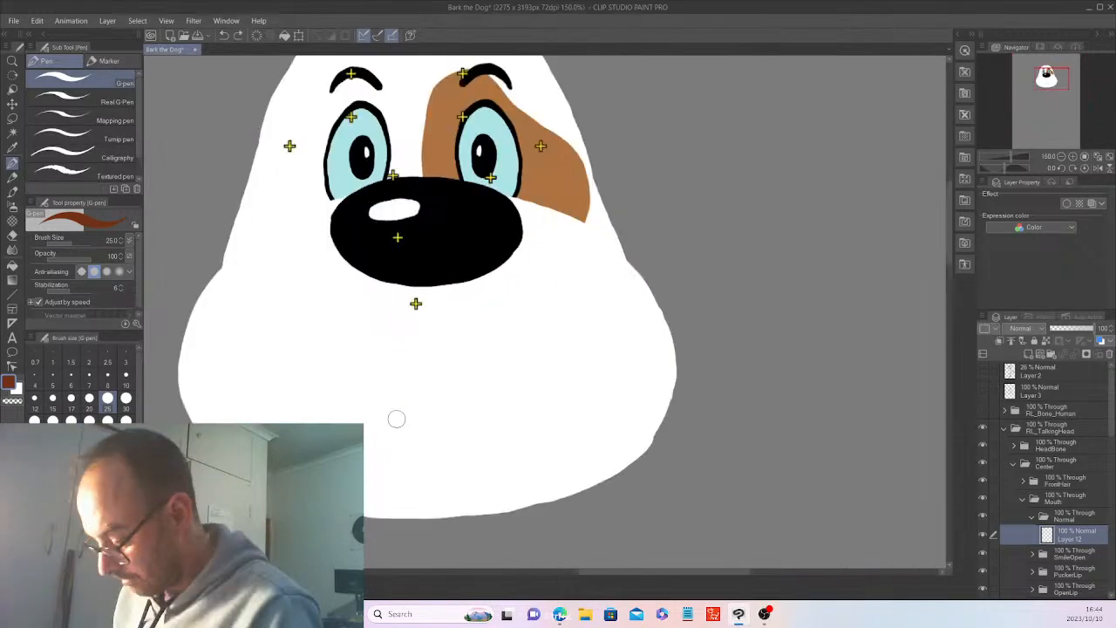
{"action": "left_click_drag", "start_coordinate": [373, 425], "coordinate": [535, 407]}
{"action": "scroll", "coordinate": [546, 387], "scroll_direction": "down", "scroll_amount": 4}
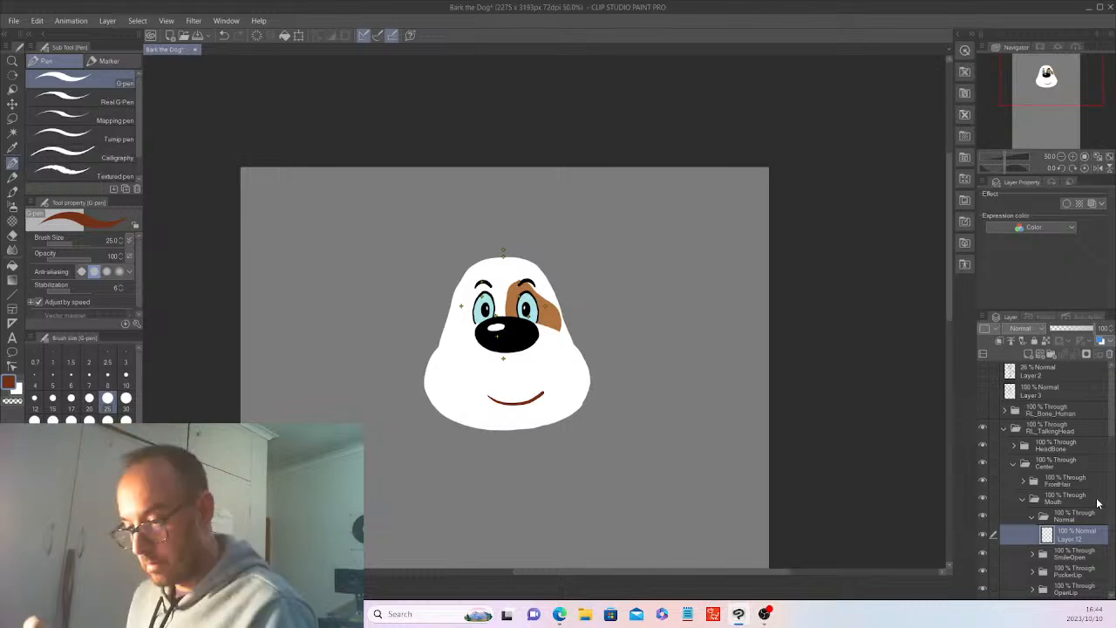
Move the smile layer slightly up to centre it beneath the snout, and collapse the Mouth folder.
{"action": "key", "text": "k"}
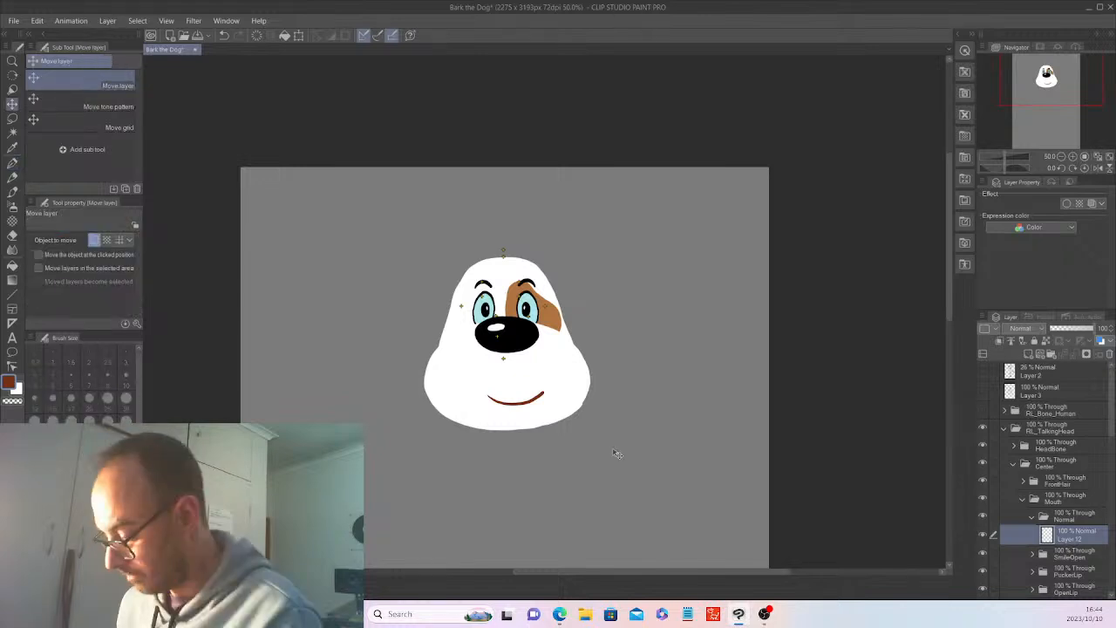
{"action": "left_click_drag", "start_coordinate": [616, 453], "coordinate": [610, 445]}
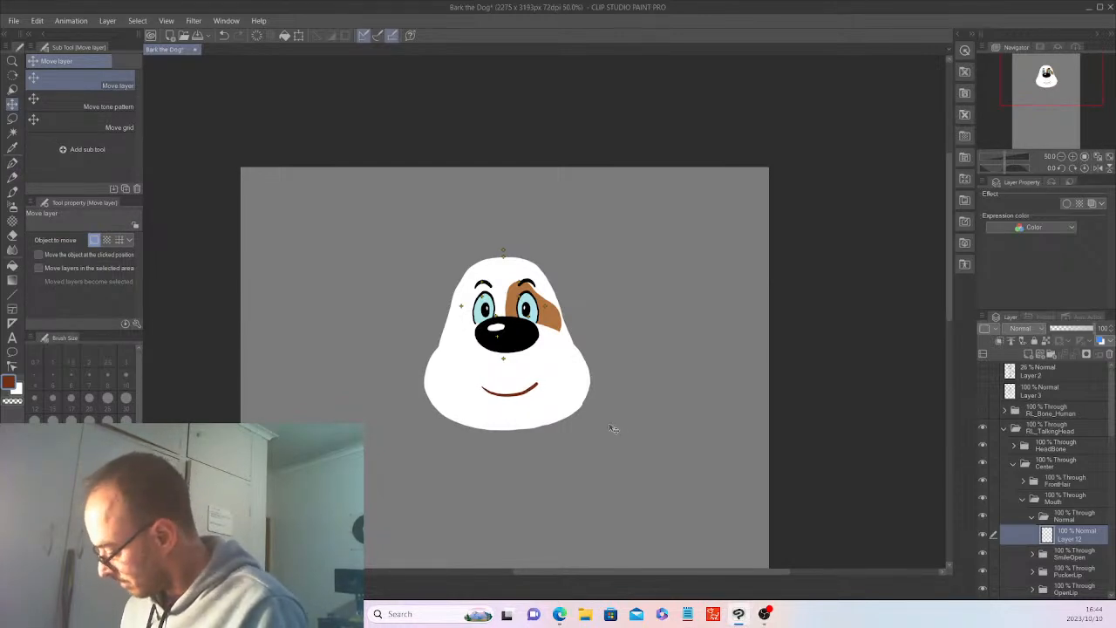
{"action": "left_click", "coordinate": [1023, 499]}
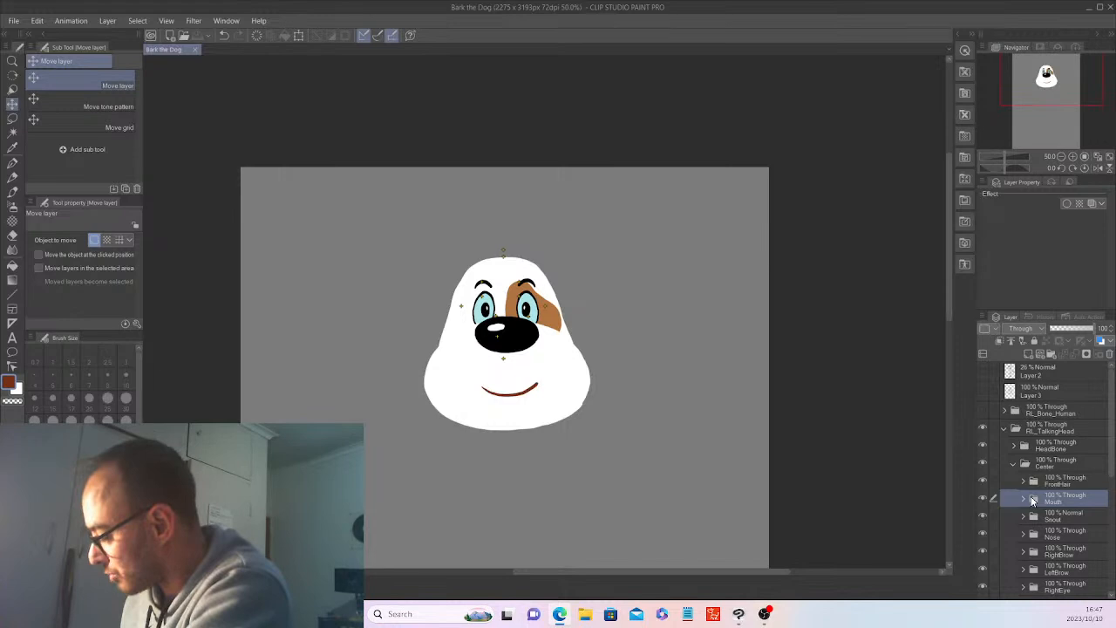
Collapse the LeftEye folder, open the Spot folder and select its Layer 4.
{"action": "scroll", "coordinate": [1112, 482], "scroll_direction": "down", "scroll_amount": 2}
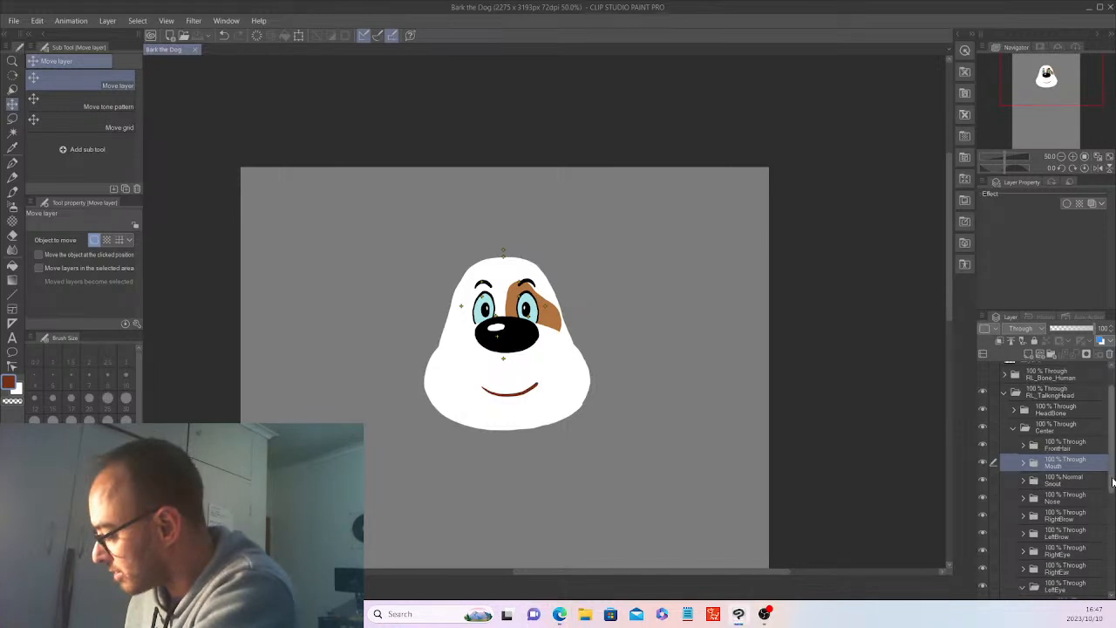
{"action": "scroll", "coordinate": [1112, 482], "scroll_direction": "up", "scroll_amount": 2}
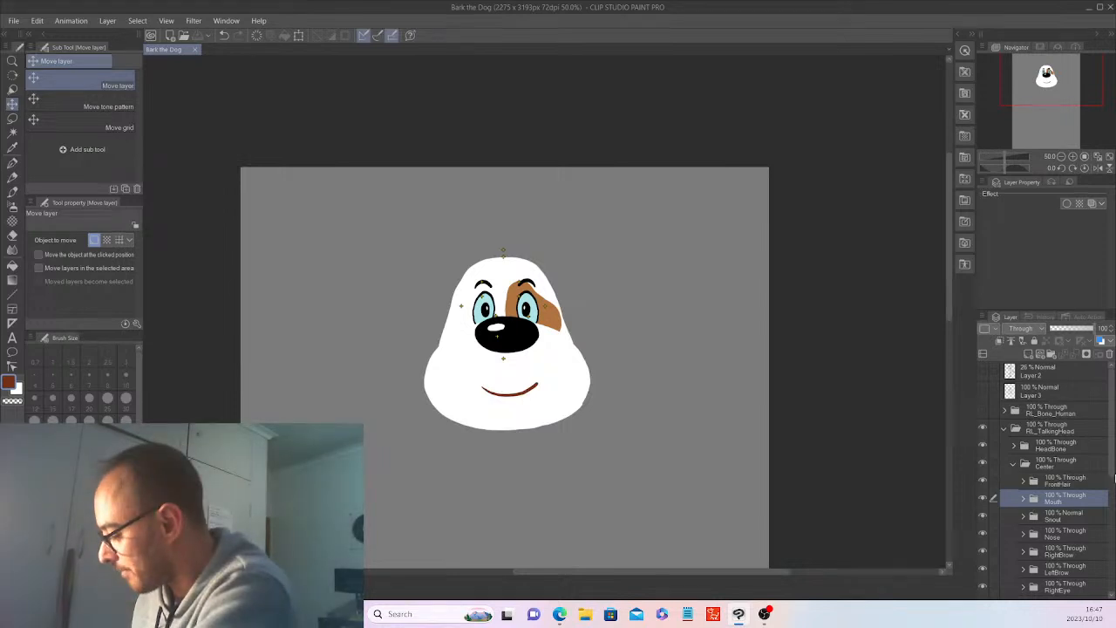
{"action": "left_click_drag", "start_coordinate": [1114, 477], "coordinate": [1113, 546]}
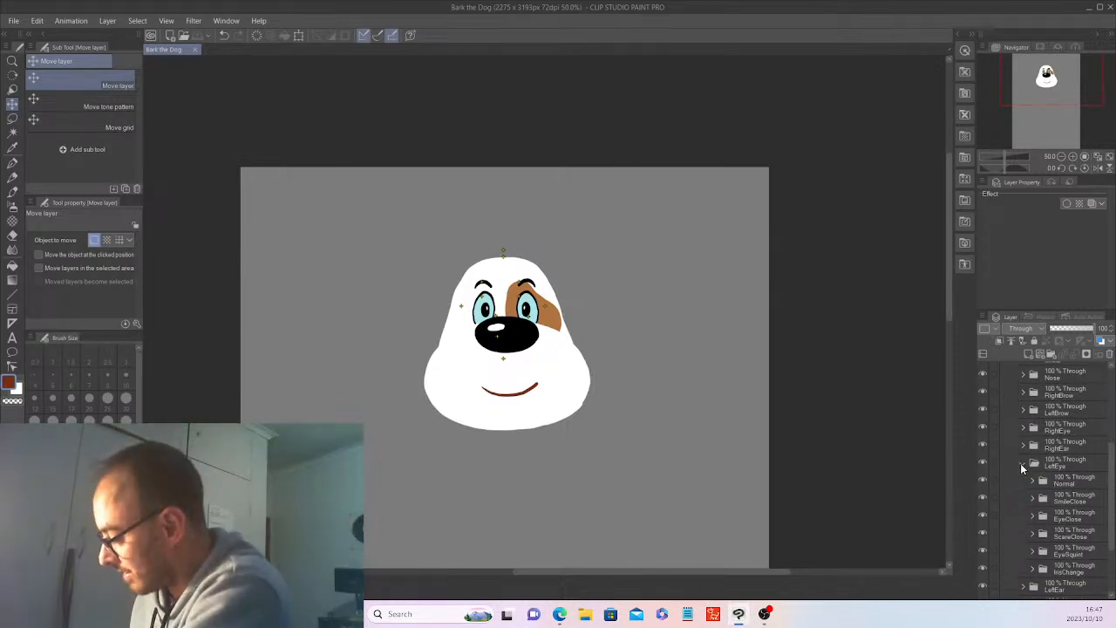
{"action": "left_click", "coordinate": [1023, 465]}
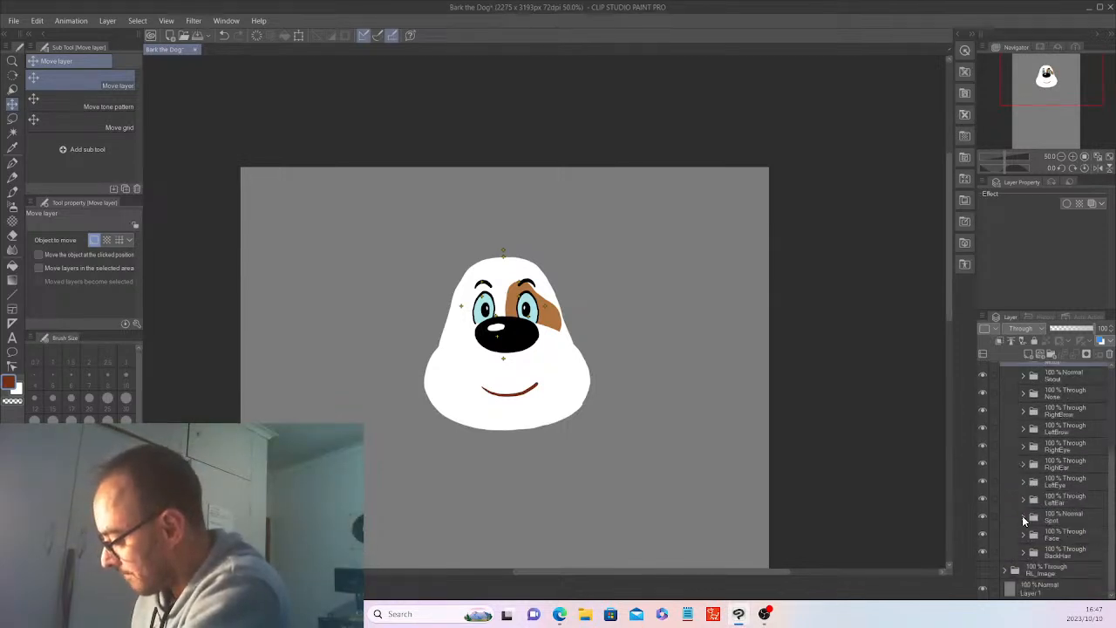
{"action": "left_click", "coordinate": [1023, 517]}
{"action": "left_click", "coordinate": [1089, 530]}
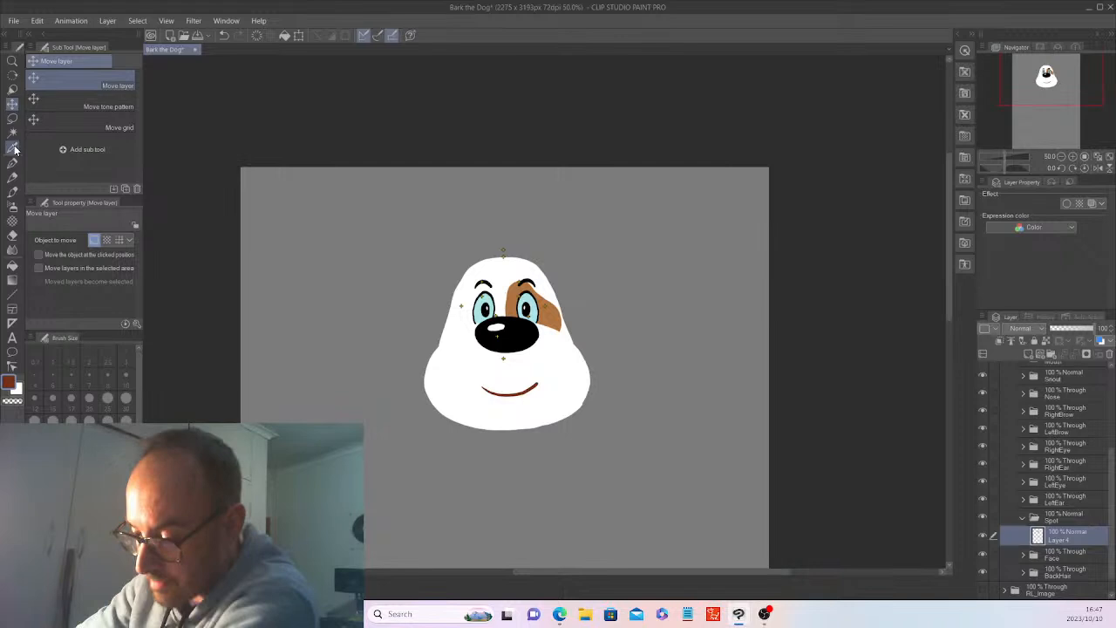
Sample the eye patch's brown and extend the patch above the brow and along its outer edge with the G-pen.
{"action": "left_click", "coordinate": [14, 147]}
{"action": "left_click", "coordinate": [555, 307]}
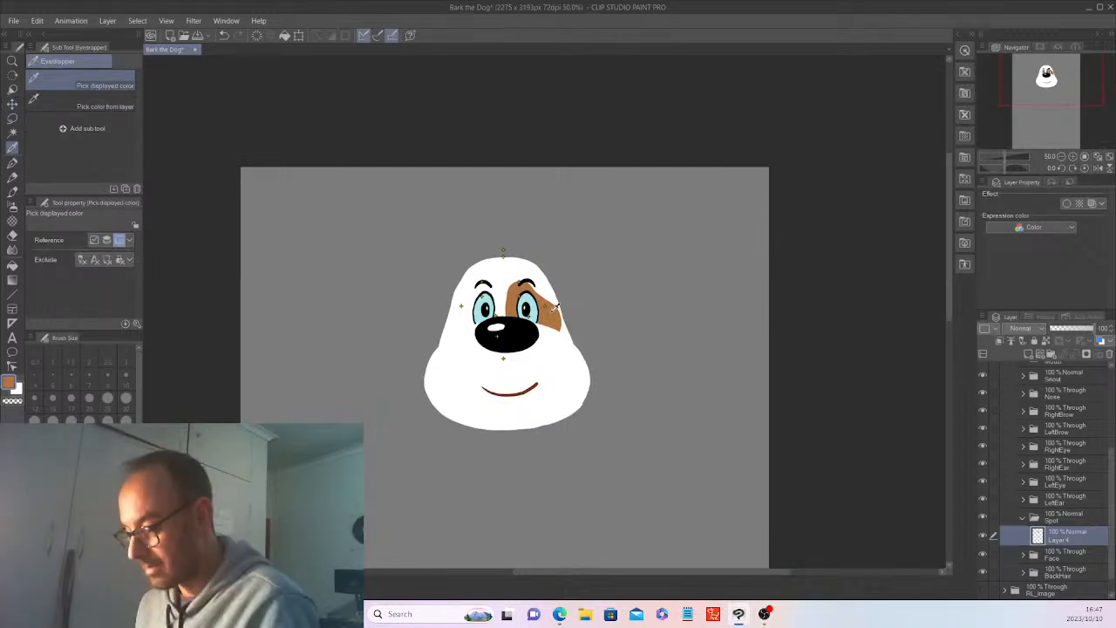
{"action": "scroll", "coordinate": [555, 306], "scroll_direction": "up", "scroll_amount": 3}
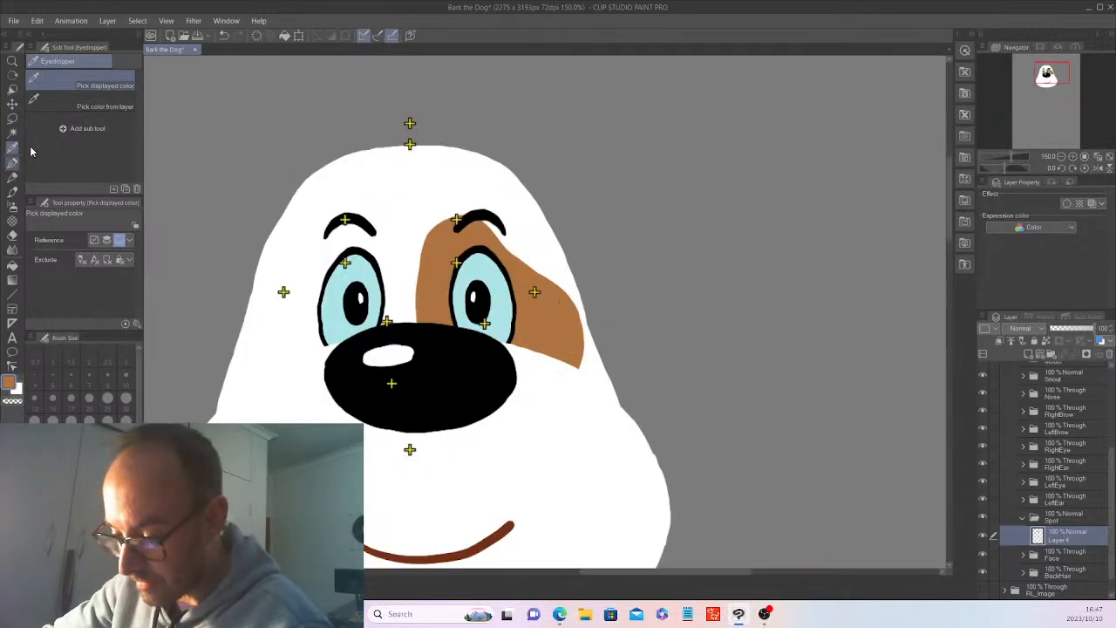
{"action": "key", "text": "p"}
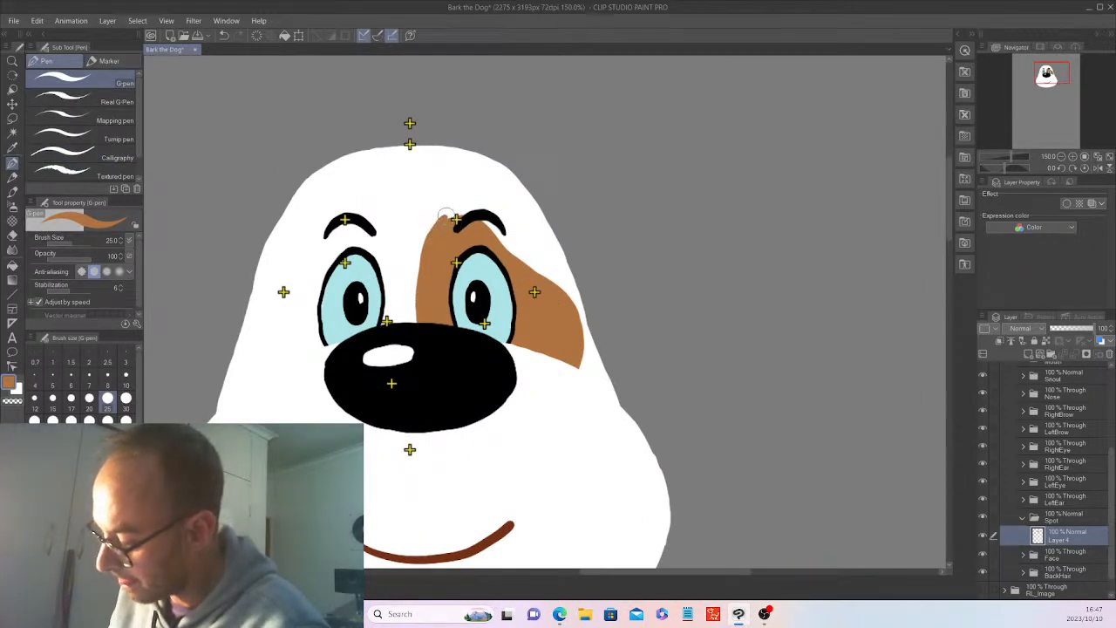
{"action": "mouse_move", "coordinate": [445, 214]}
{"action": "left_mouse_down"}
{"action": "mouse_move", "coordinate": [496, 210]}
{"action": "mouse_move", "coordinate": [542, 273]}
{"action": "left_mouse_up"}
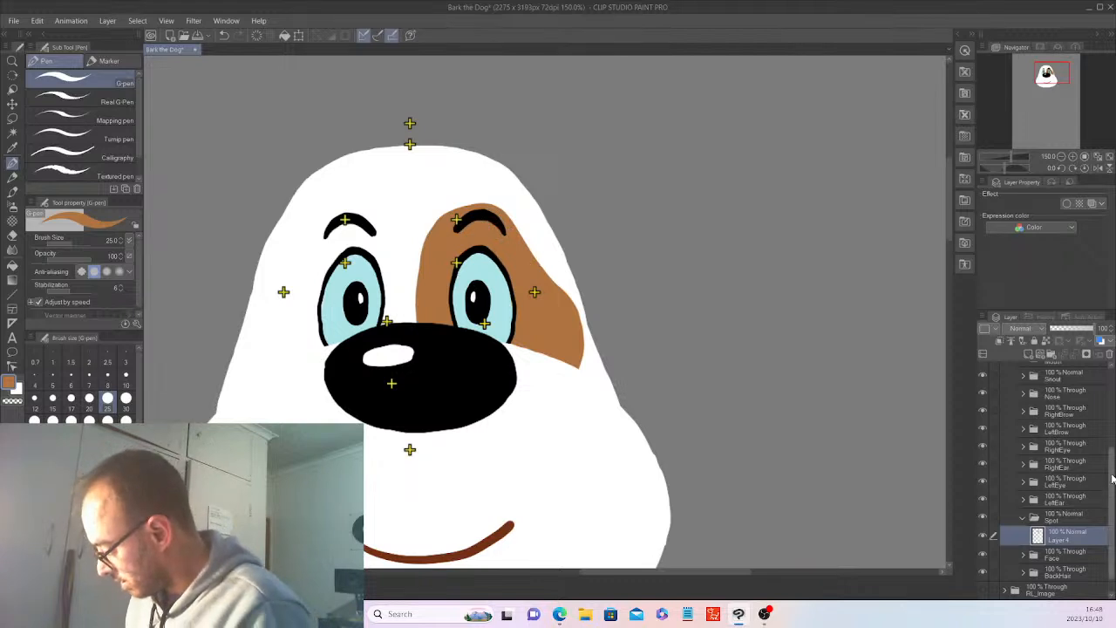
Hide the LeftBrow folder temporarily to paint over the white gap left in the brown patch beneath the brow.
{"action": "left_click_drag", "start_coordinate": [1111, 478], "coordinate": [1115, 447]}
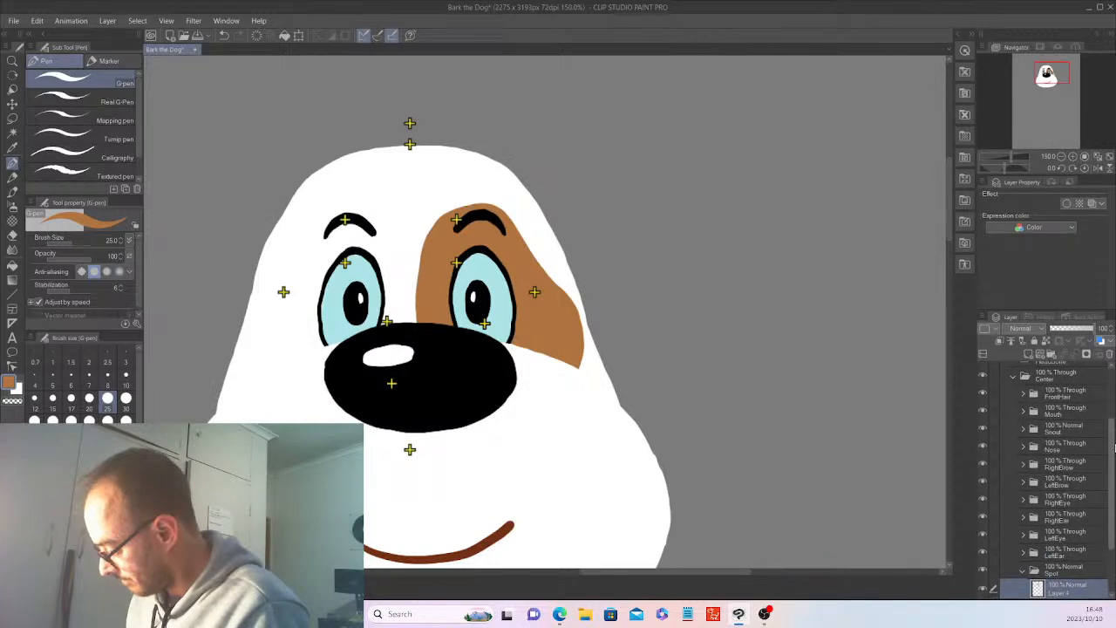
{"action": "left_click", "coordinate": [983, 480]}
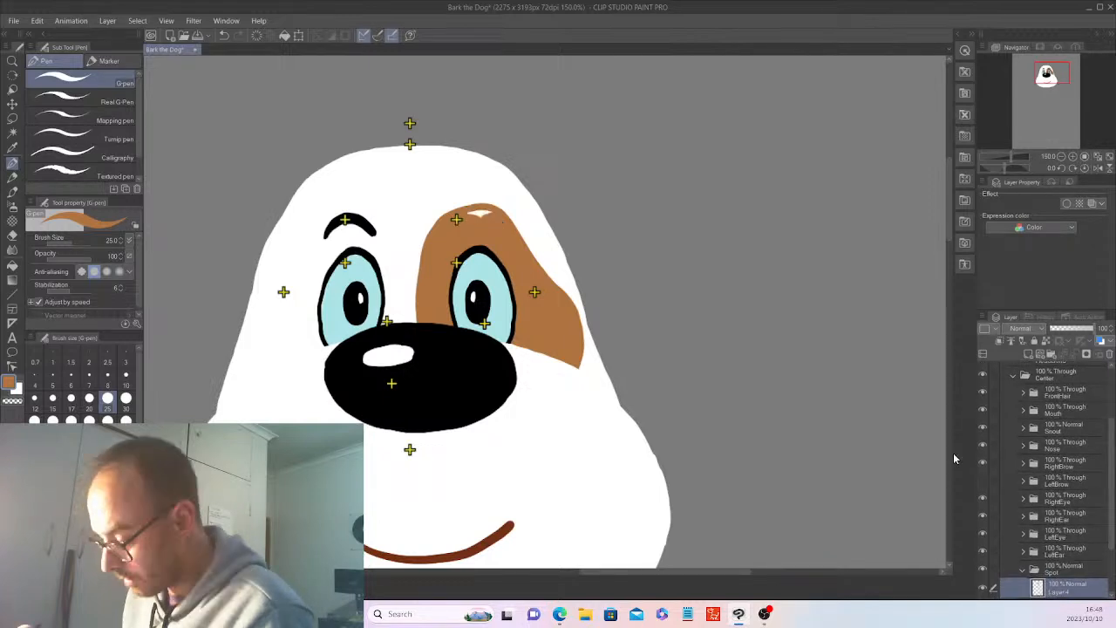
{"action": "left_click_drag", "start_coordinate": [471, 213], "coordinate": [492, 210]}
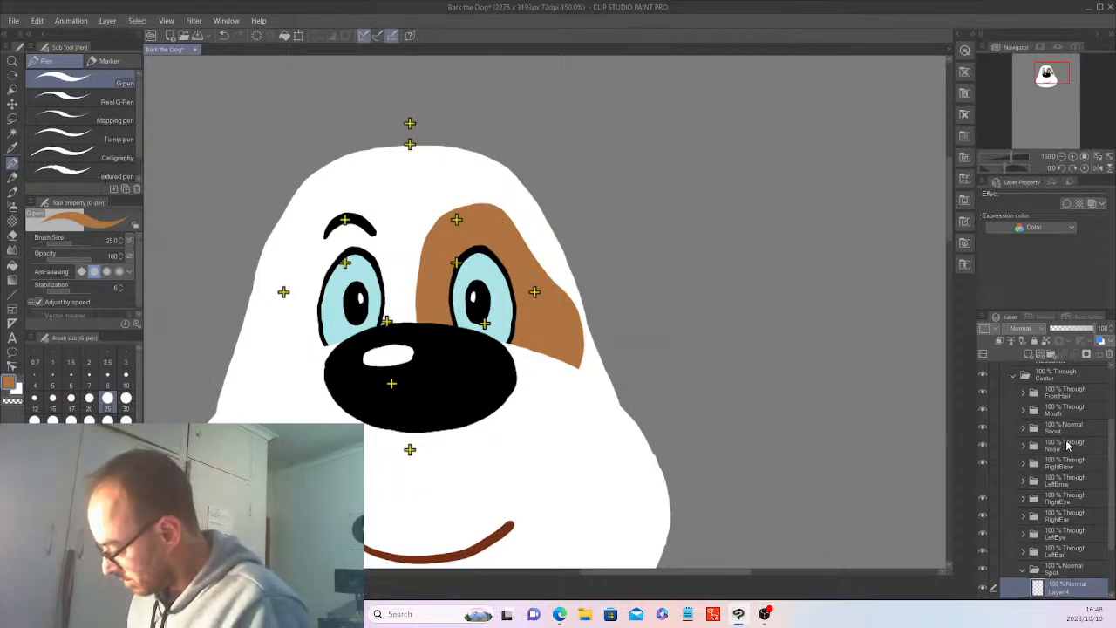
{"action": "left_click", "coordinate": [982, 476]}
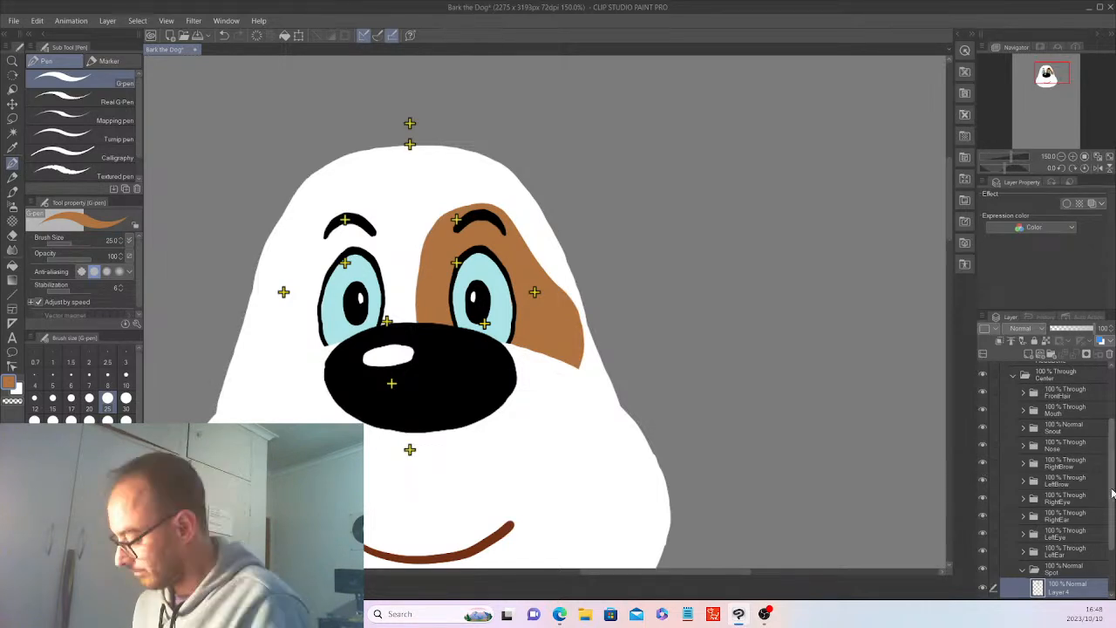
With the Snout and Nose folders temporarily hidden, erase the brown patch's outer and lower rim to make it smaller with a smooth curve.
{"action": "scroll", "coordinate": [1101, 486], "scroll_direction": "down", "scroll_amount": 2}
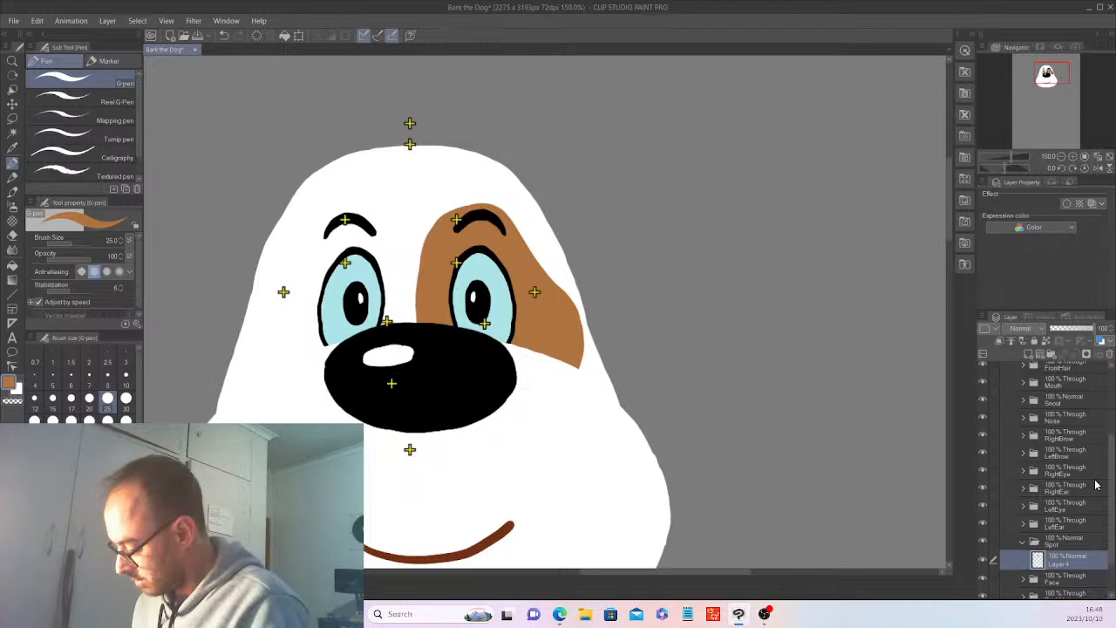
{"action": "left_click", "coordinate": [983, 419]}
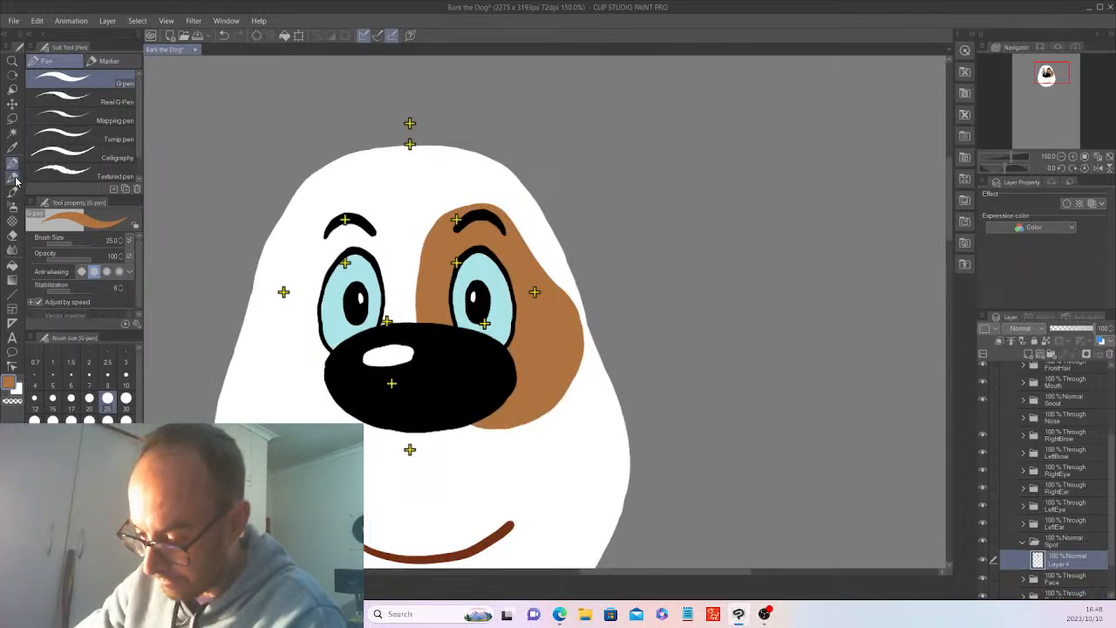
{"action": "left_click", "coordinate": [12, 237]}
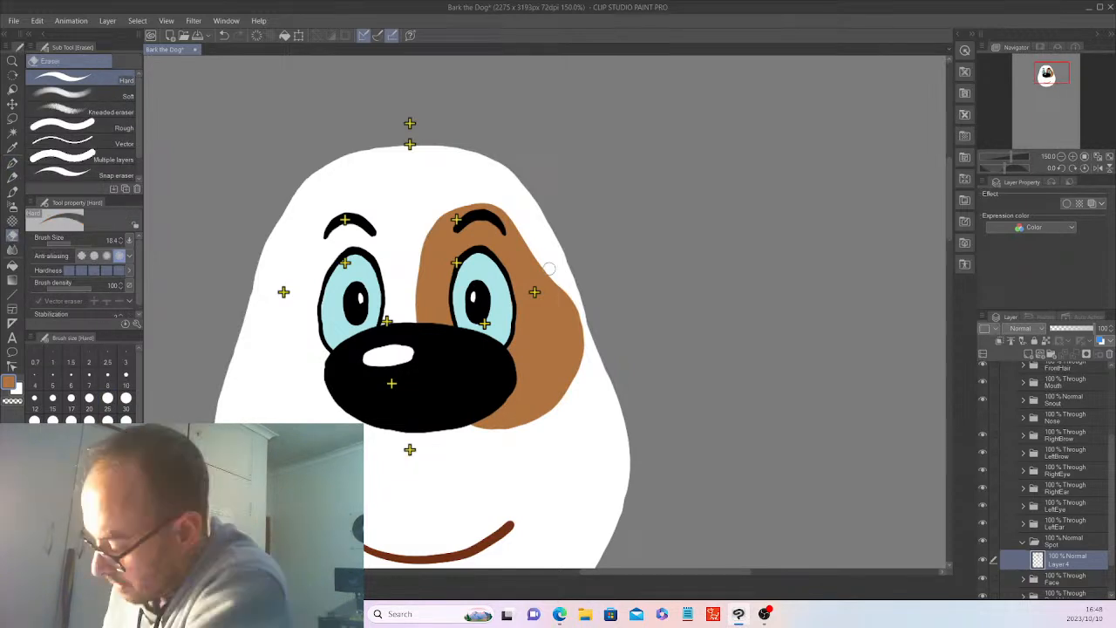
{"action": "mouse_move", "coordinate": [553, 274]}
{"action": "left_mouse_down"}
{"action": "mouse_move", "coordinate": [577, 326]}
{"action": "mouse_move", "coordinate": [559, 393]}
{"action": "left_mouse_up"}
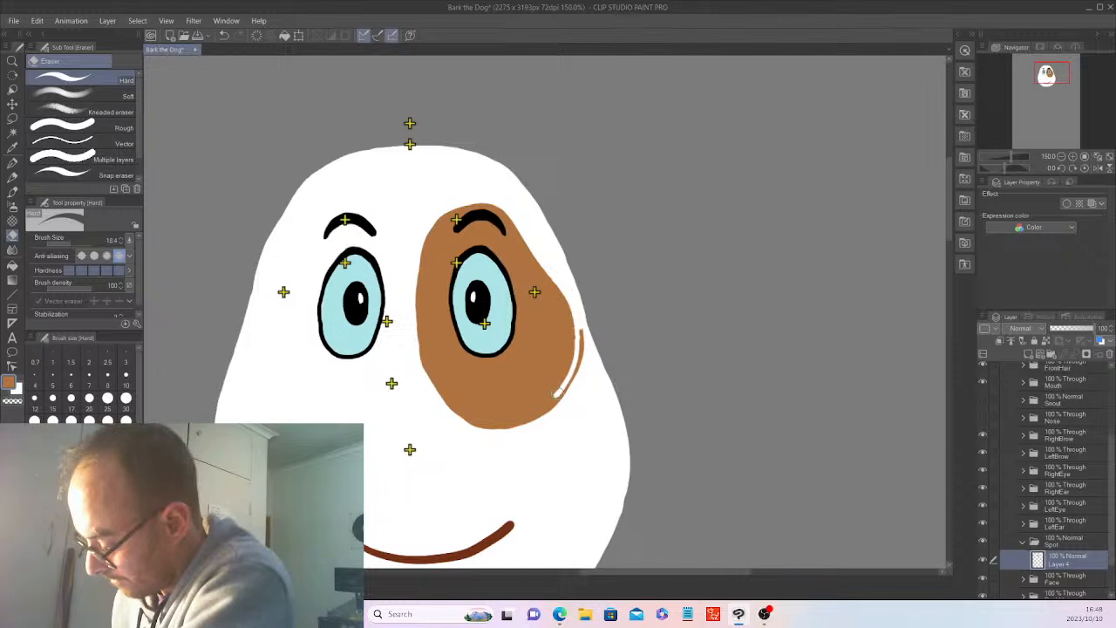
{"action": "left_click_drag", "start_coordinate": [541, 404], "coordinate": [420, 371]}
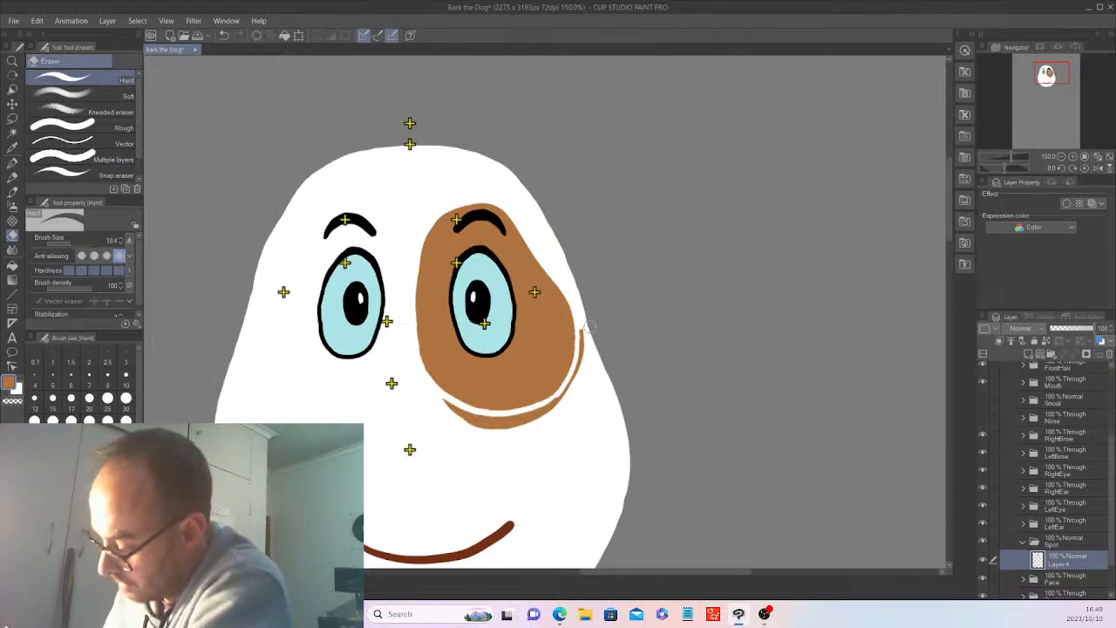
{"action": "mouse_move", "coordinate": [589, 326]}
{"action": "left_mouse_down"}
{"action": "mouse_move", "coordinate": [553, 405]}
{"action": "mouse_move", "coordinate": [456, 410]}
{"action": "mouse_move", "coordinate": [465, 423]}
{"action": "mouse_move", "coordinate": [466, 413]}
{"action": "mouse_move", "coordinate": [520, 419]}
{"action": "mouse_move", "coordinate": [494, 417]}
{"action": "mouse_move", "coordinate": [500, 432]}
{"action": "mouse_move", "coordinate": [523, 397]}
{"action": "mouse_move", "coordinate": [522, 416]}
{"action": "mouse_move", "coordinate": [540, 409]}
{"action": "mouse_move", "coordinate": [516, 416]}
{"action": "mouse_move", "coordinate": [548, 408]}
{"action": "left_mouse_up"}
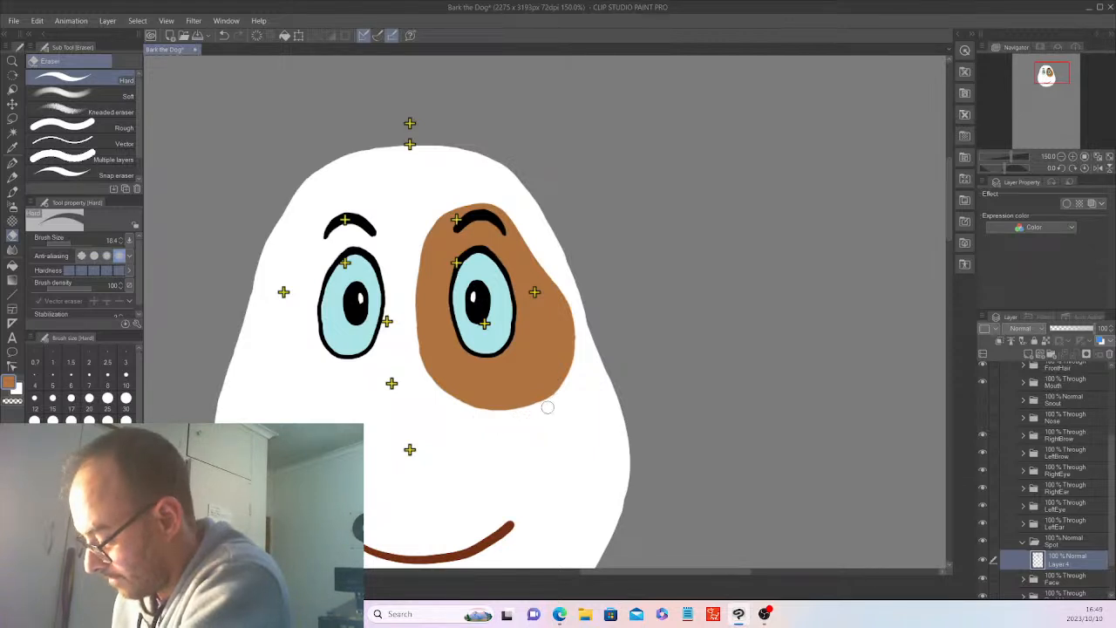
{"action": "left_click", "coordinate": [982, 400]}
{"action": "left_click", "coordinate": [983, 418]}
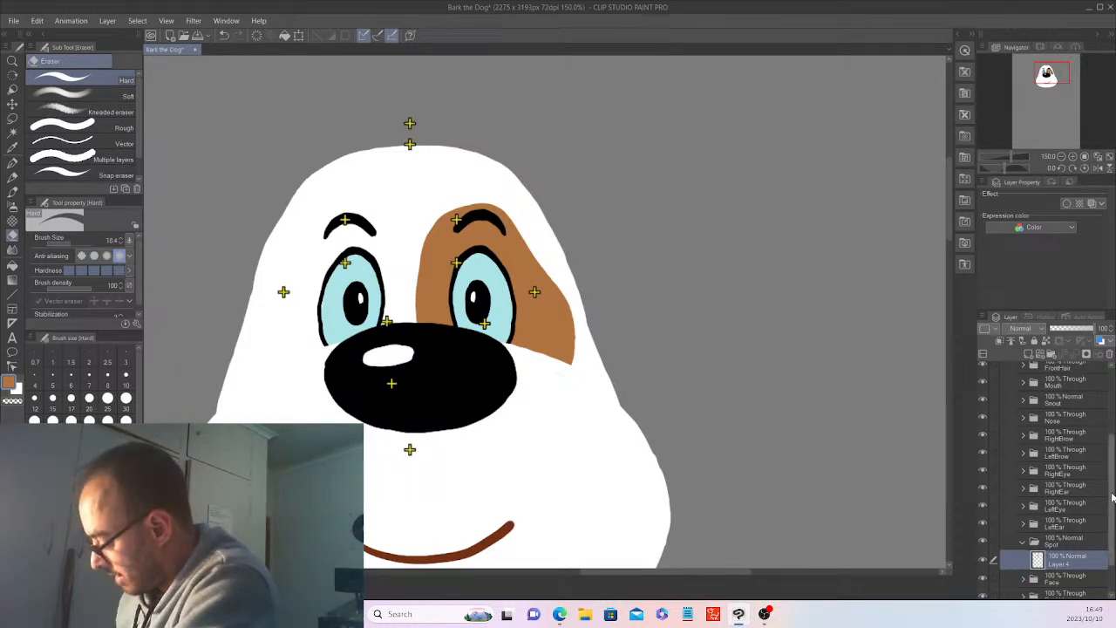
Open the LeftEar folder, collapse the Spot folder, and add a new raster layer inside LeftEar for the G-pen.
{"action": "scroll", "coordinate": [1111, 497], "scroll_direction": "up", "scroll_amount": 1}
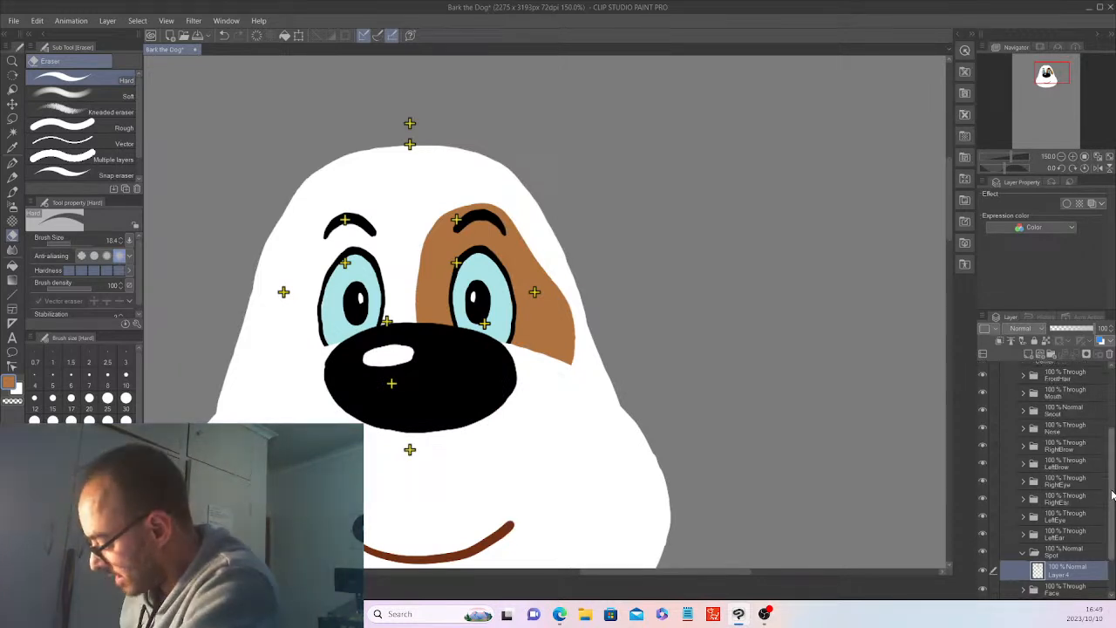
{"action": "left_click_drag", "start_coordinate": [1112, 495], "coordinate": [1110, 482]}
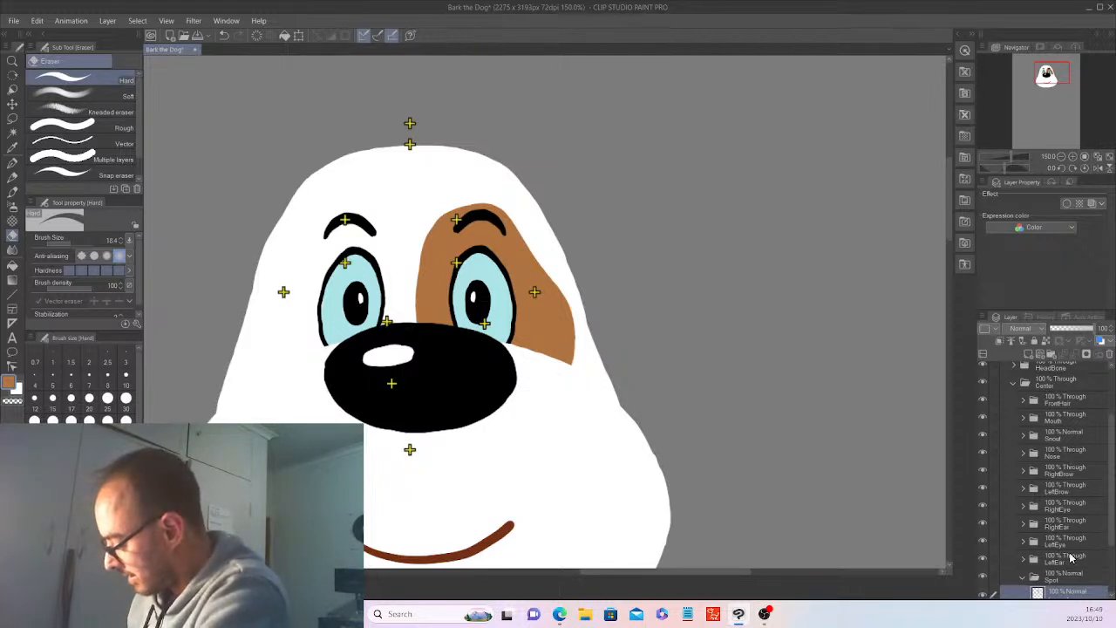
{"action": "left_click", "coordinate": [1026, 562]}
{"action": "scroll", "coordinate": [1026, 536], "scroll_direction": "down", "scroll_amount": 2}
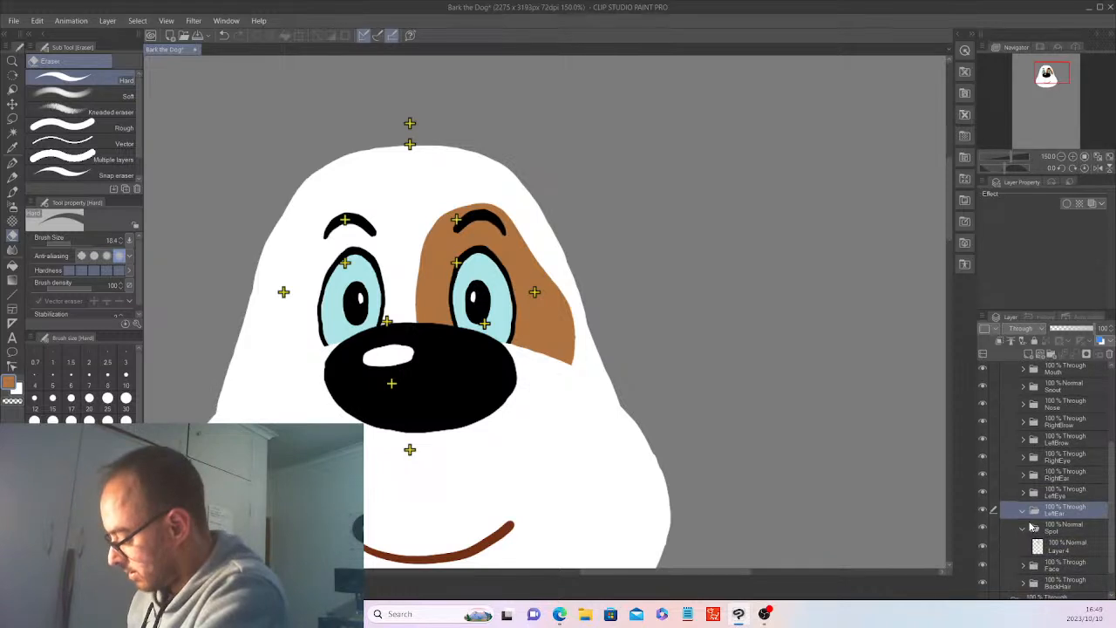
{"action": "left_click", "coordinate": [1026, 527]}
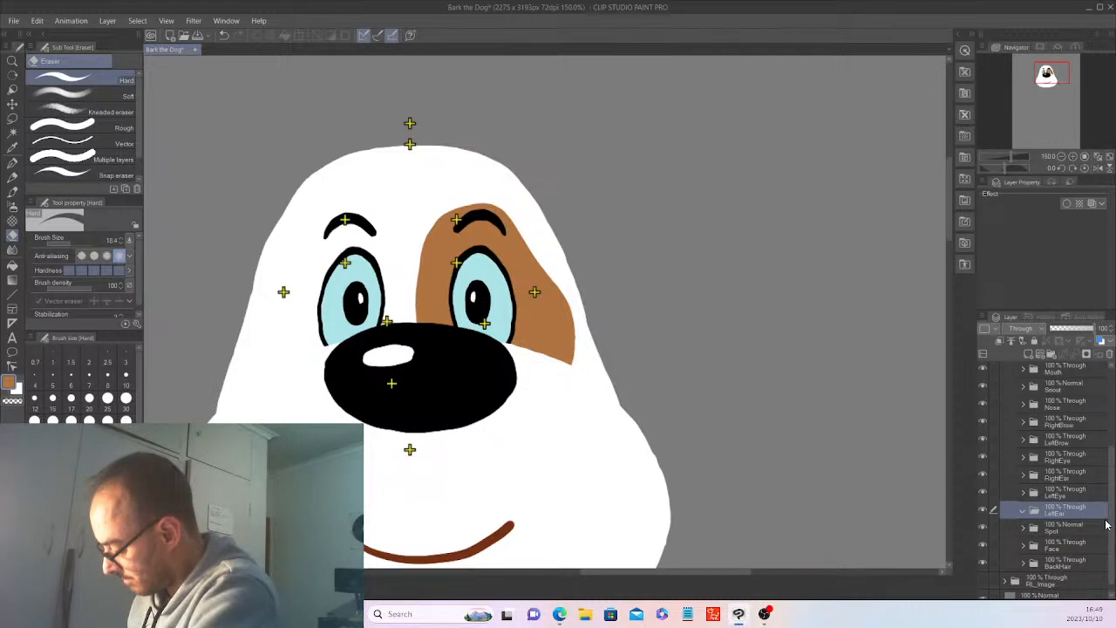
{"action": "left_click", "coordinate": [1032, 354]}
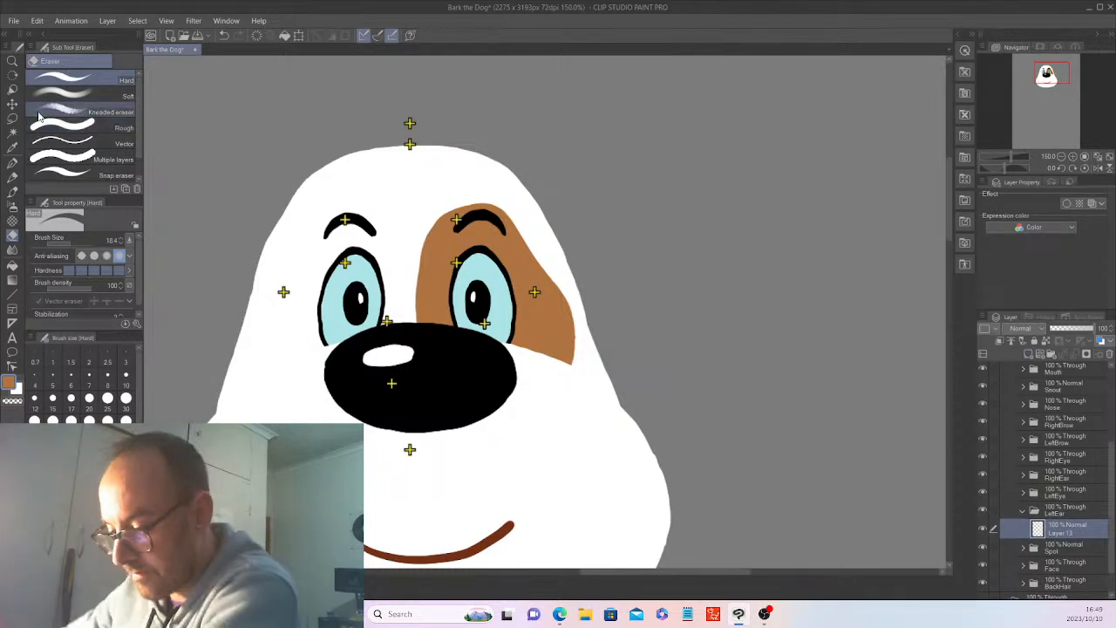
{"action": "left_click", "coordinate": [13, 163]}
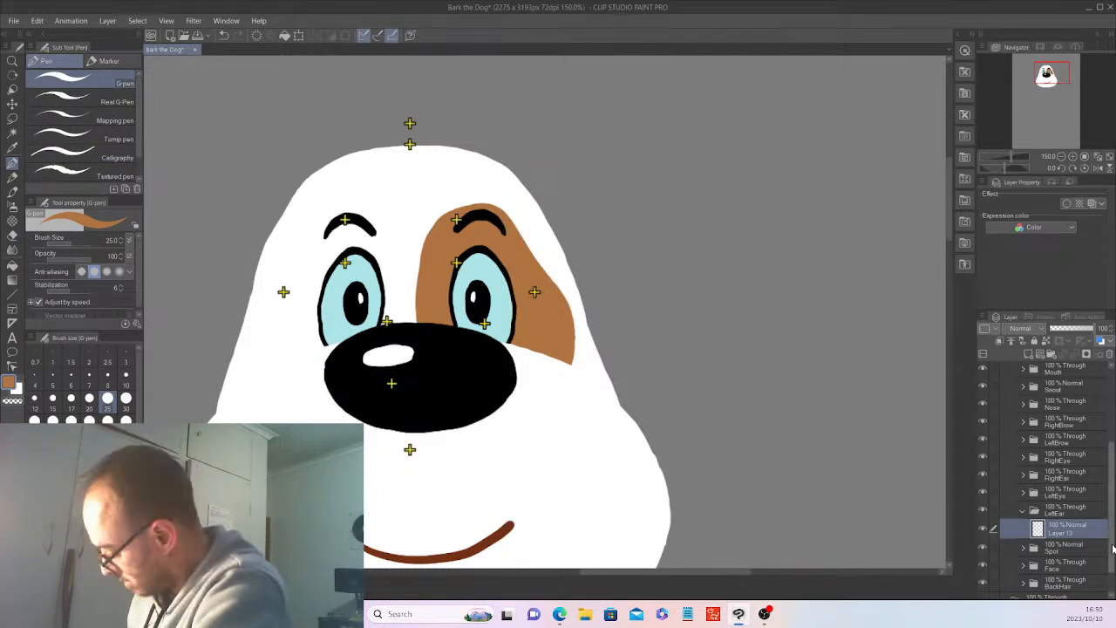
Lower the Face folder's opacity to 38% and reselect Layer 13 in the LeftEar folder.
{"action": "left_click_drag", "start_coordinate": [1112, 548], "coordinate": [1113, 569]}
{"action": "left_click", "coordinate": [1067, 535]}
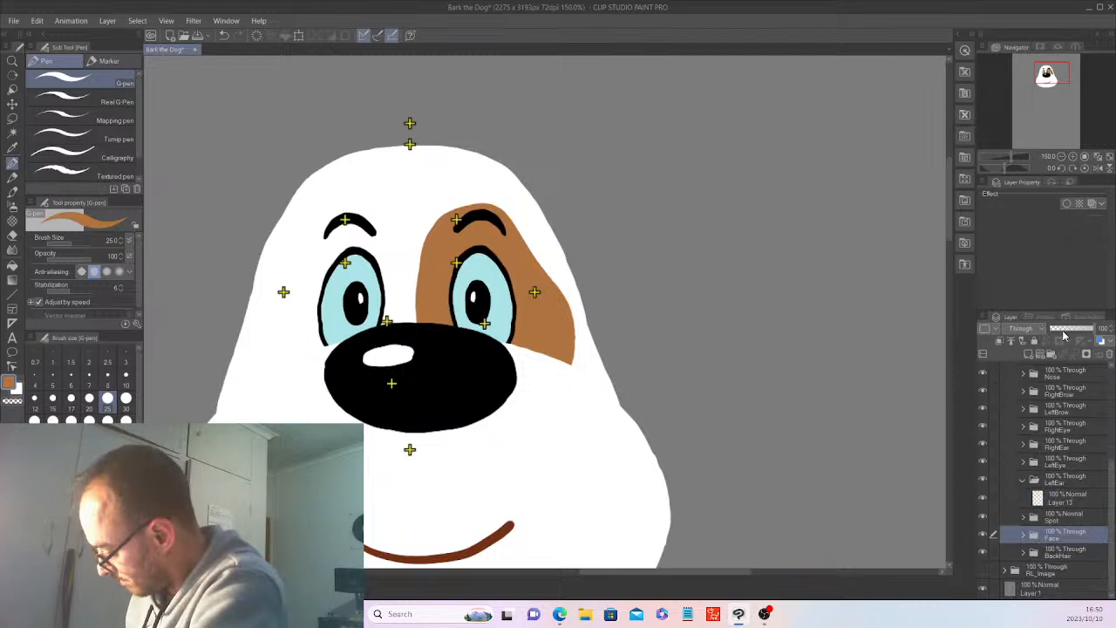
{"action": "left_click", "coordinate": [1063, 336]}
{"action": "left_click", "coordinate": [1069, 499]}
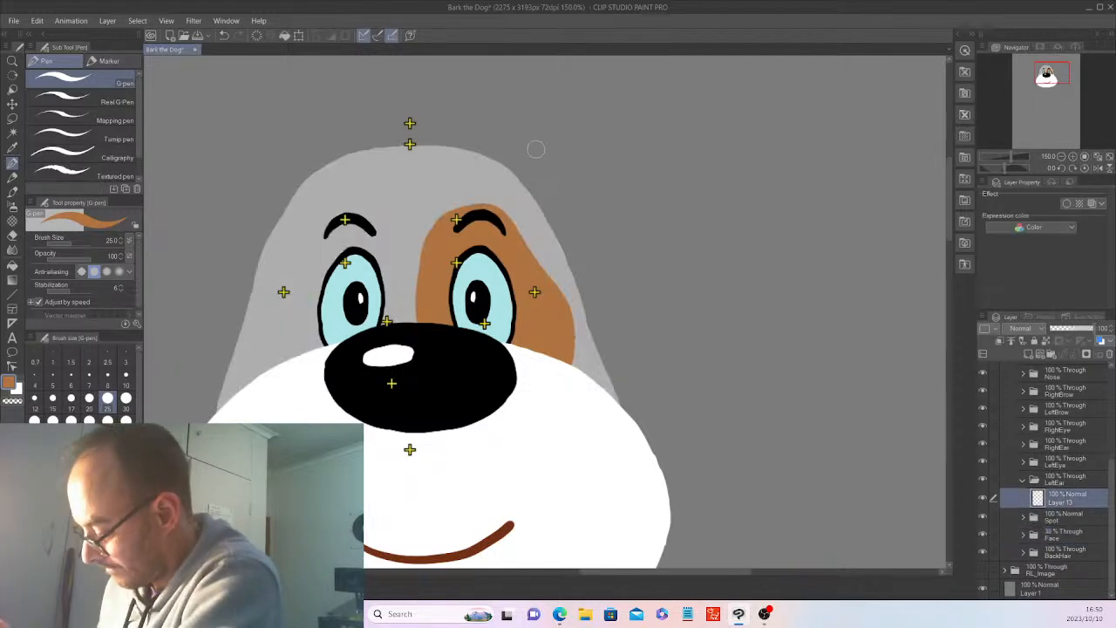
Draw a rounded, upward-slanting ear base in white with the G-pen above the brown-patched side of the head and fill it solid.
{"action": "left_click_drag", "start_coordinate": [950, 224], "coordinate": [950, 211]}
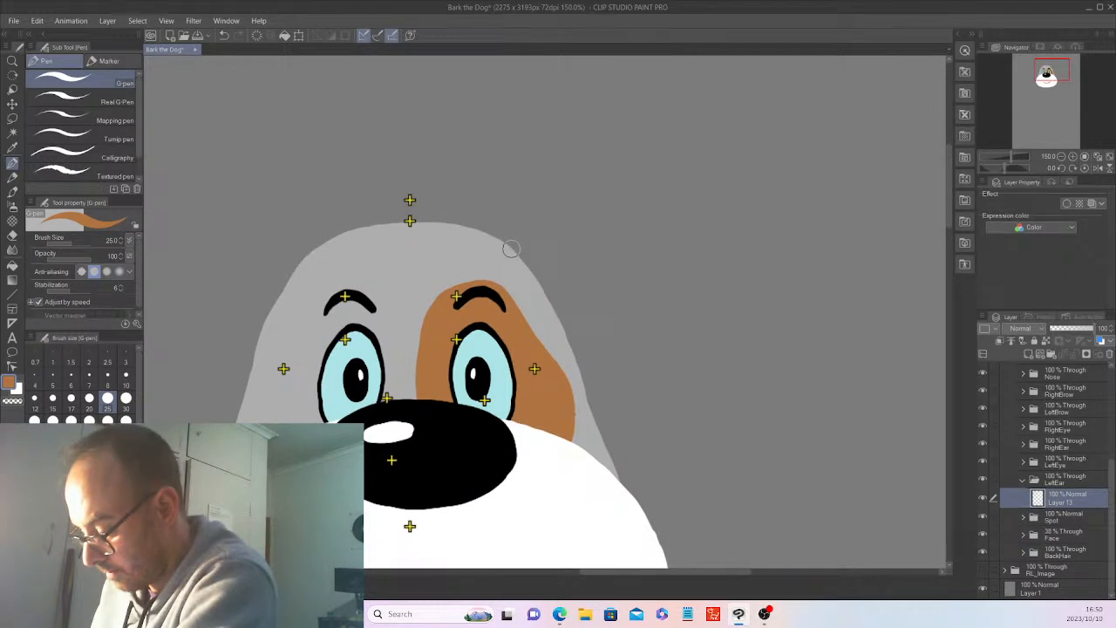
{"action": "left_click_drag", "start_coordinate": [505, 251], "coordinate": [519, 210]}
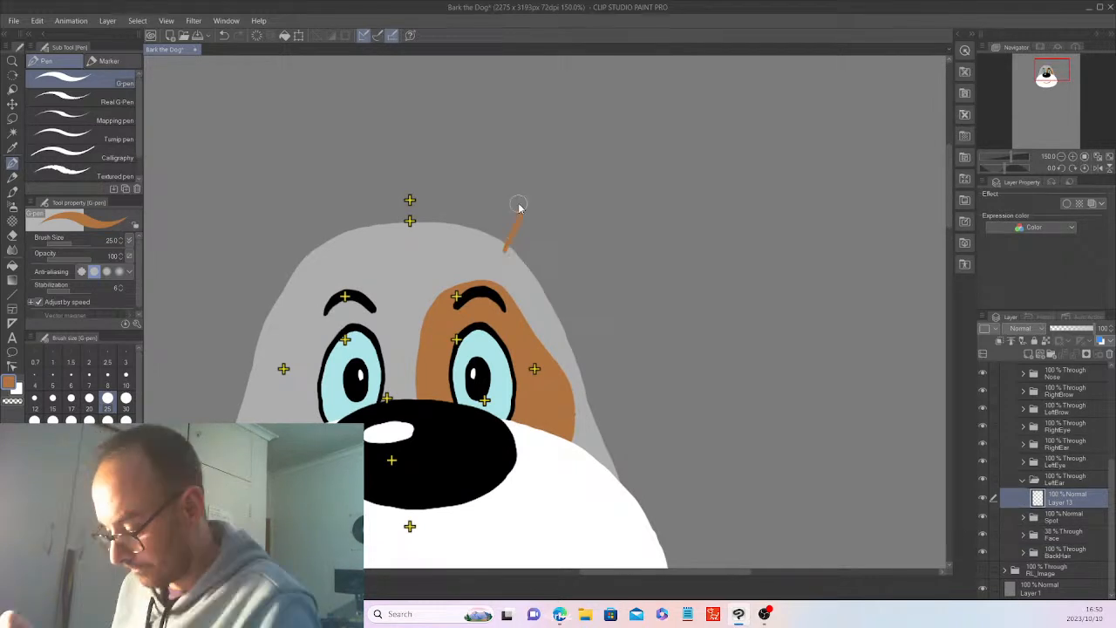
{"action": "key", "text": "ctrl+z"}
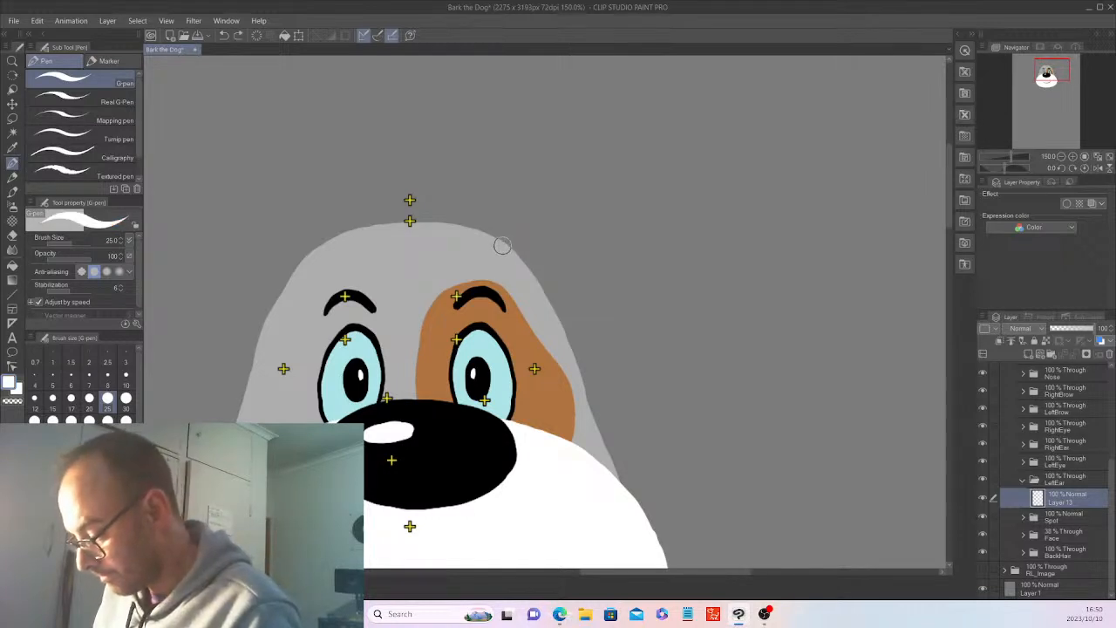
{"action": "mouse_move", "coordinate": [496, 245]}
{"action": "left_mouse_down"}
{"action": "mouse_move", "coordinate": [541, 166]}
{"action": "mouse_move", "coordinate": [567, 167]}
{"action": "mouse_move", "coordinate": [549, 274]}
{"action": "mouse_move", "coordinate": [497, 246]}
{"action": "left_mouse_up"}
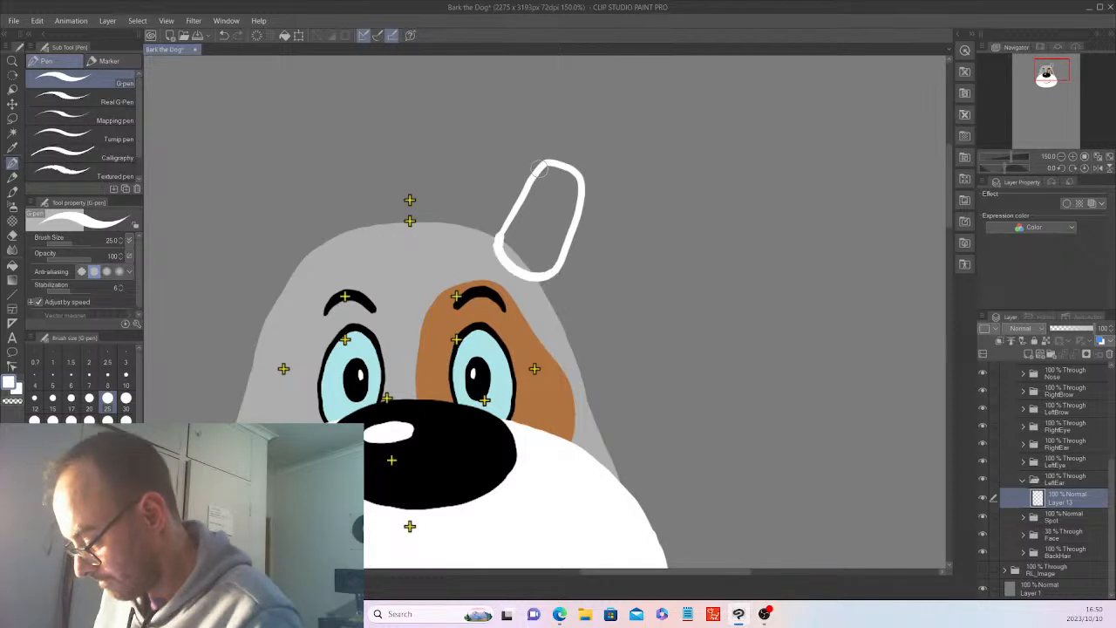
{"action": "mouse_move", "coordinate": [540, 167]}
{"action": "left_mouse_down"}
{"action": "mouse_move", "coordinate": [504, 218]}
{"action": "mouse_move", "coordinate": [496, 254]}
{"action": "left_mouse_up"}
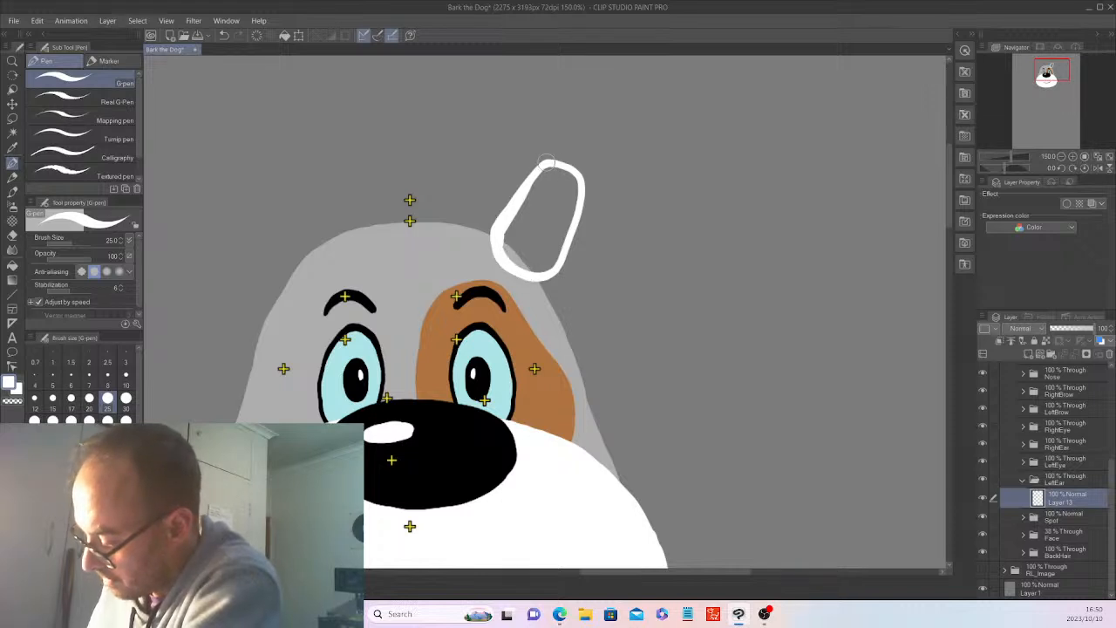
{"action": "mouse_move", "coordinate": [559, 158]}
{"action": "left_mouse_down"}
{"action": "mouse_move", "coordinate": [585, 184]}
{"action": "mouse_move", "coordinate": [560, 255]}
{"action": "left_mouse_up"}
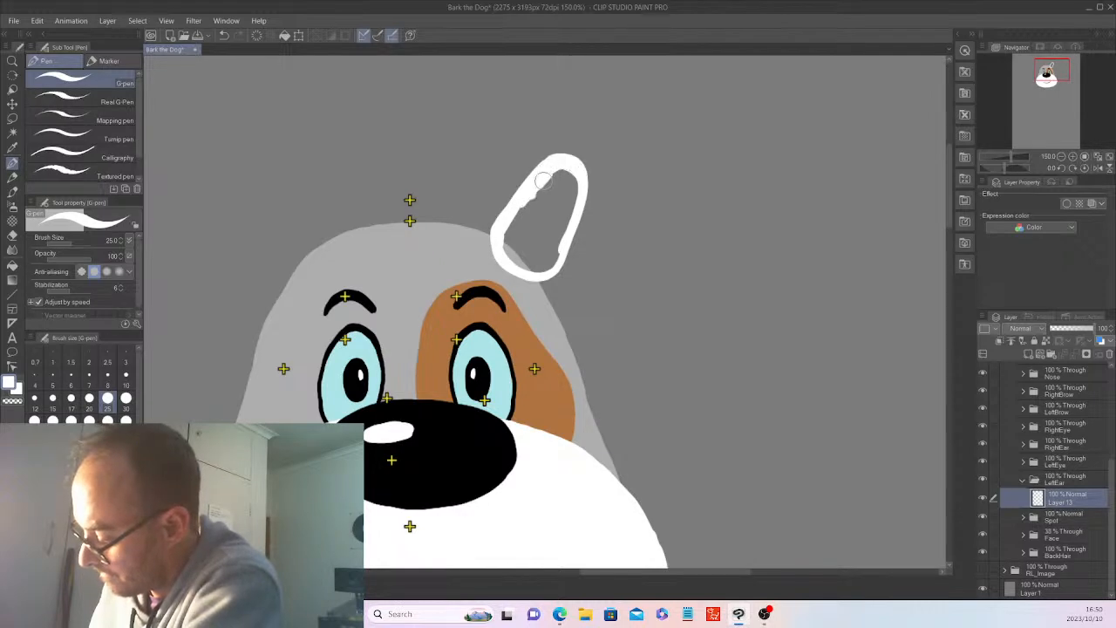
{"action": "mouse_move", "coordinate": [543, 180]}
{"action": "left_mouse_down"}
{"action": "mouse_move", "coordinate": [553, 239]}
{"action": "mouse_move", "coordinate": [530, 203]}
{"action": "mouse_move", "coordinate": [505, 250]}
{"action": "mouse_move", "coordinate": [508, 234]}
{"action": "mouse_move", "coordinate": [518, 228]}
{"action": "mouse_move", "coordinate": [514, 250]}
{"action": "mouse_move", "coordinate": [560, 199]}
{"action": "mouse_move", "coordinate": [506, 248]}
{"action": "mouse_move", "coordinate": [539, 273]}
{"action": "mouse_move", "coordinate": [522, 250]}
{"action": "left_mouse_up"}
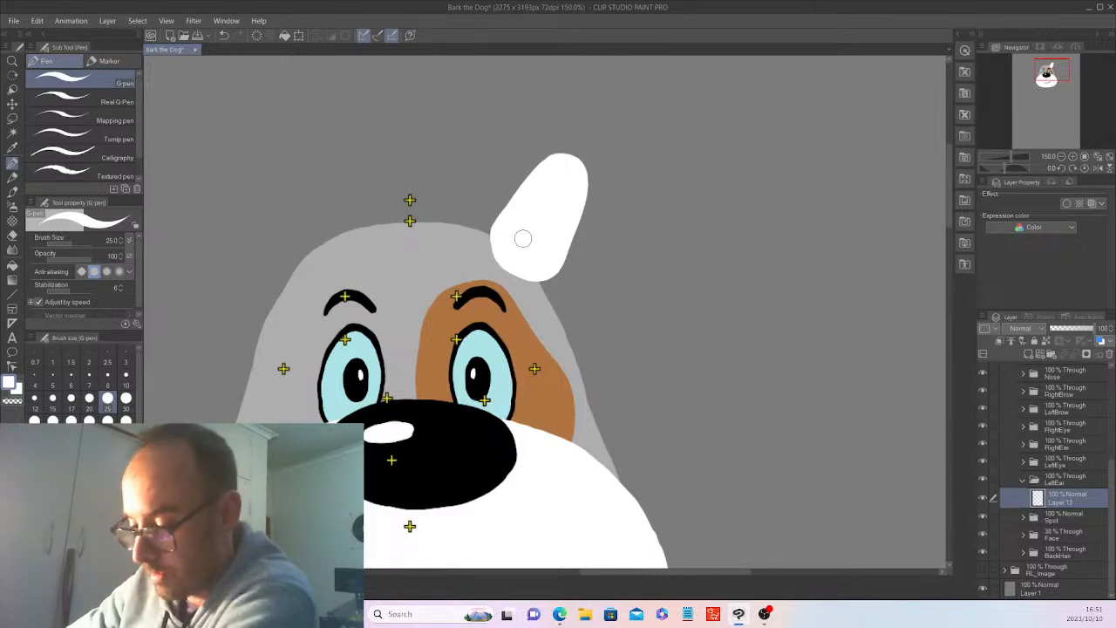
Rotate the white ear shape slightly outward, scale it down a little and reposition it against the head's upper edge.
{"action": "key", "text": "k"}
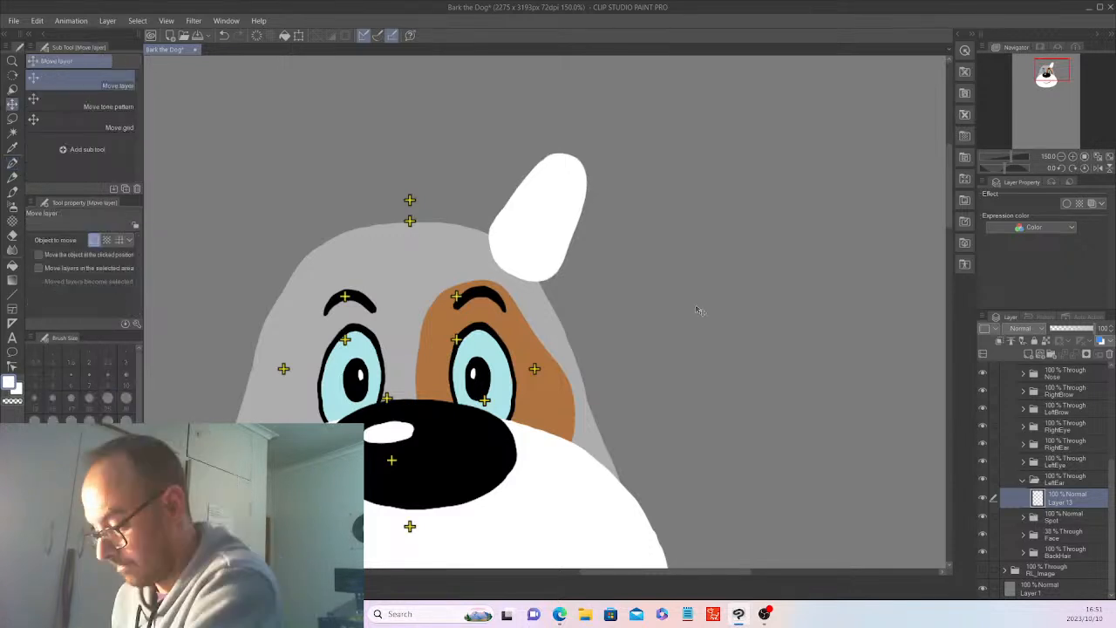
{"action": "left_click_drag", "start_coordinate": [698, 310], "coordinate": [685, 311]}
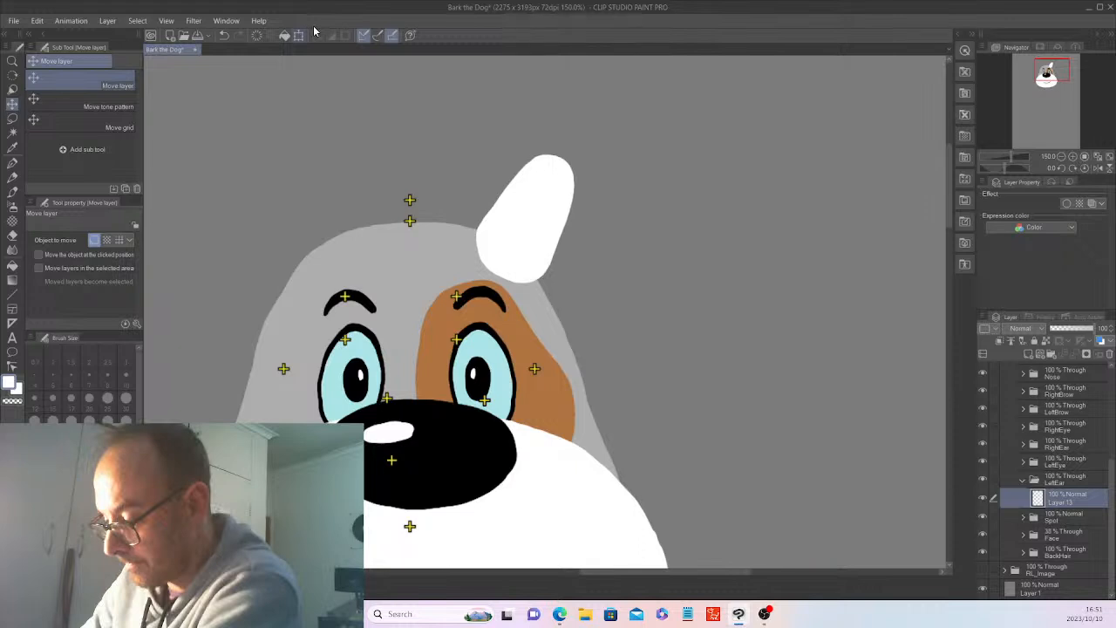
{"action": "left_click", "coordinate": [299, 35]}
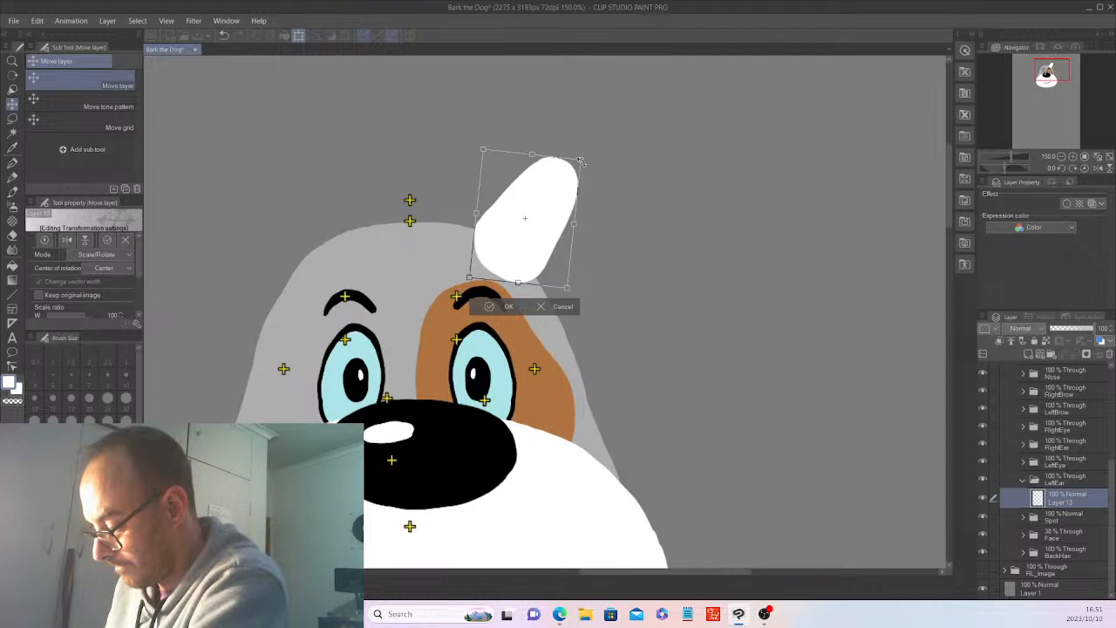
{"action": "left_click_drag", "start_coordinate": [581, 162], "coordinate": [573, 166]}
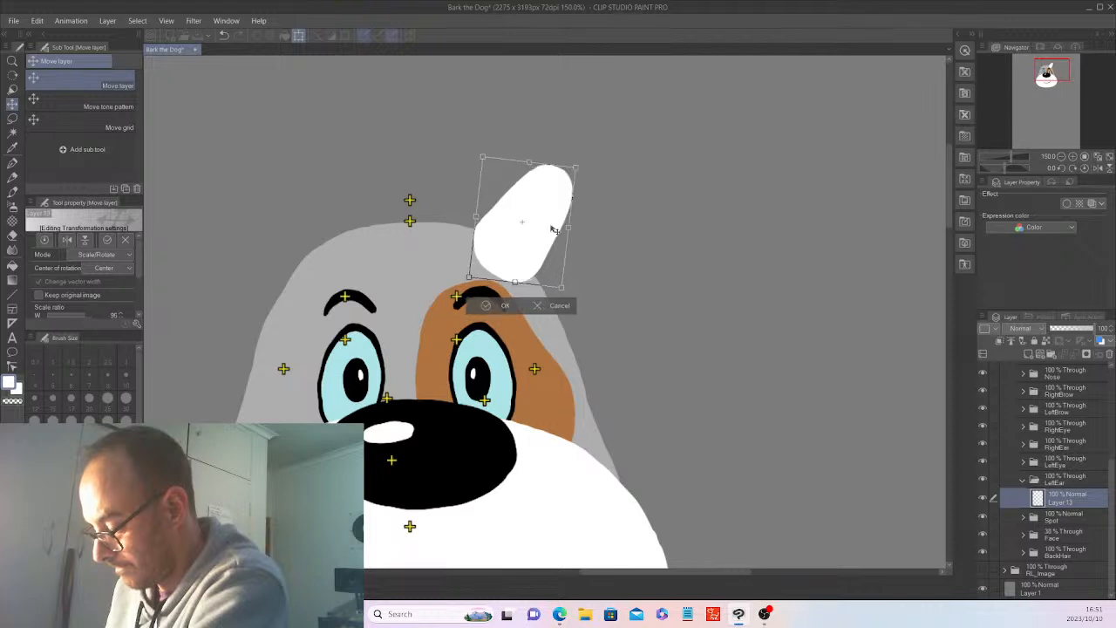
{"action": "left_click_drag", "start_coordinate": [551, 228], "coordinate": [579, 247]}
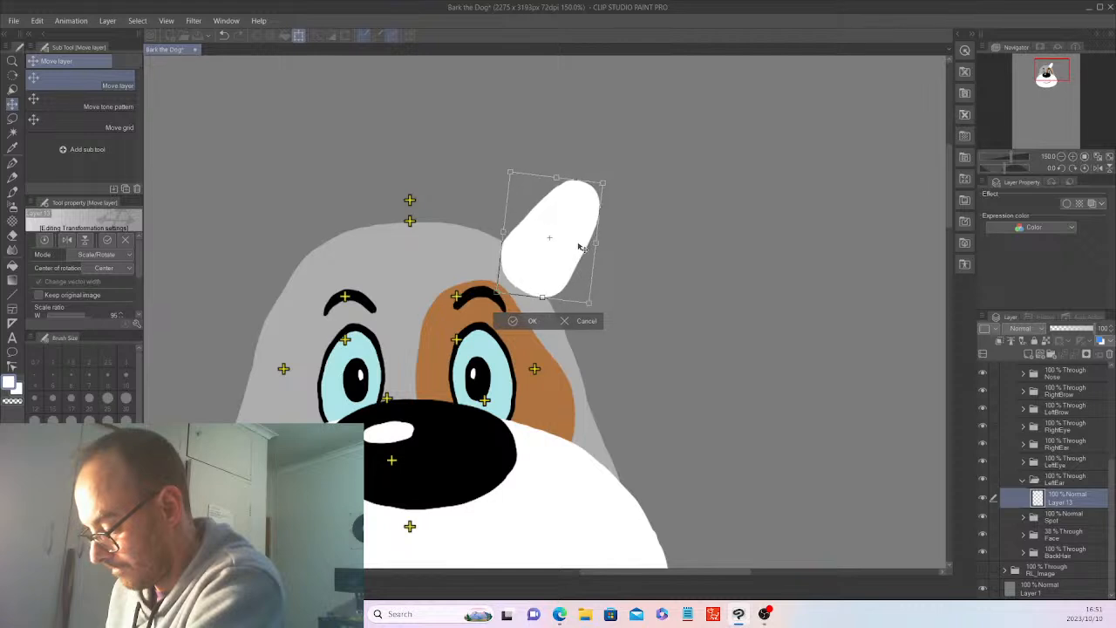
{"action": "left_click", "coordinate": [533, 321]}
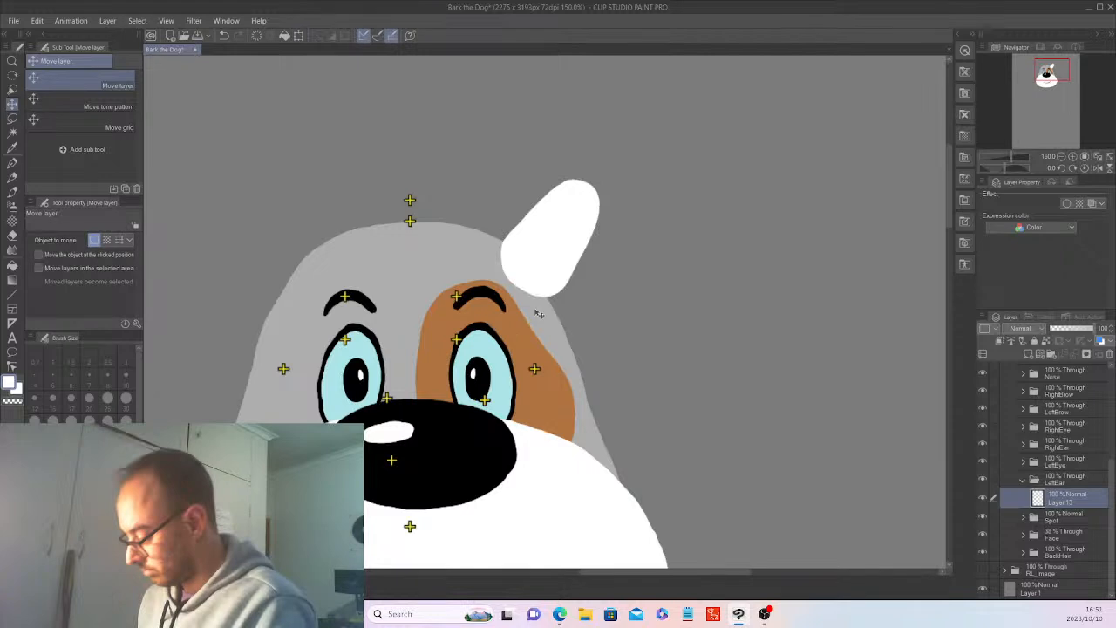
Create a layer folder named LeftEarTop directly above the LeftEar folder.
{"action": "scroll", "coordinate": [539, 314], "scroll_direction": "down", "scroll_amount": 2}
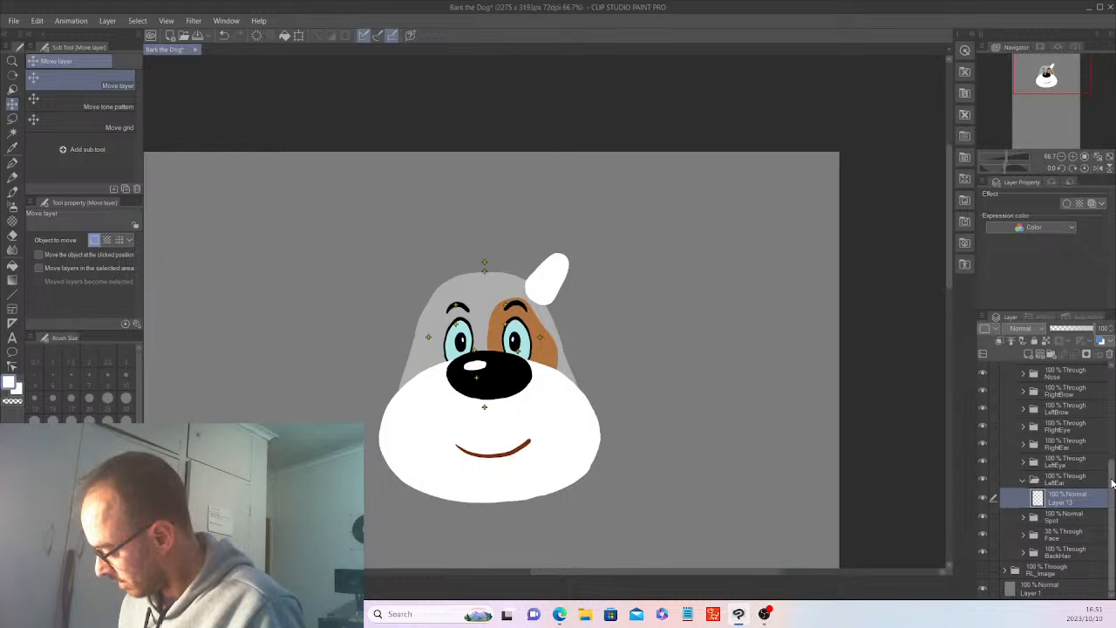
{"action": "scroll", "coordinate": [1112, 482], "scroll_direction": "up", "scroll_amount": 5}
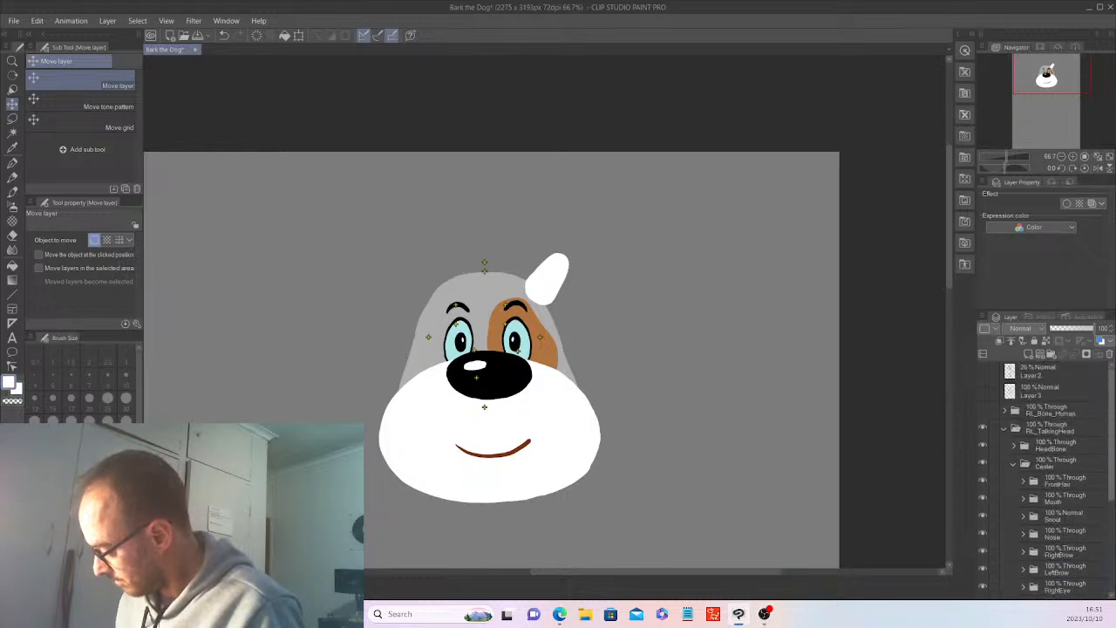
{"action": "scroll", "coordinate": [1062, 488], "scroll_direction": "down", "scroll_amount": 5}
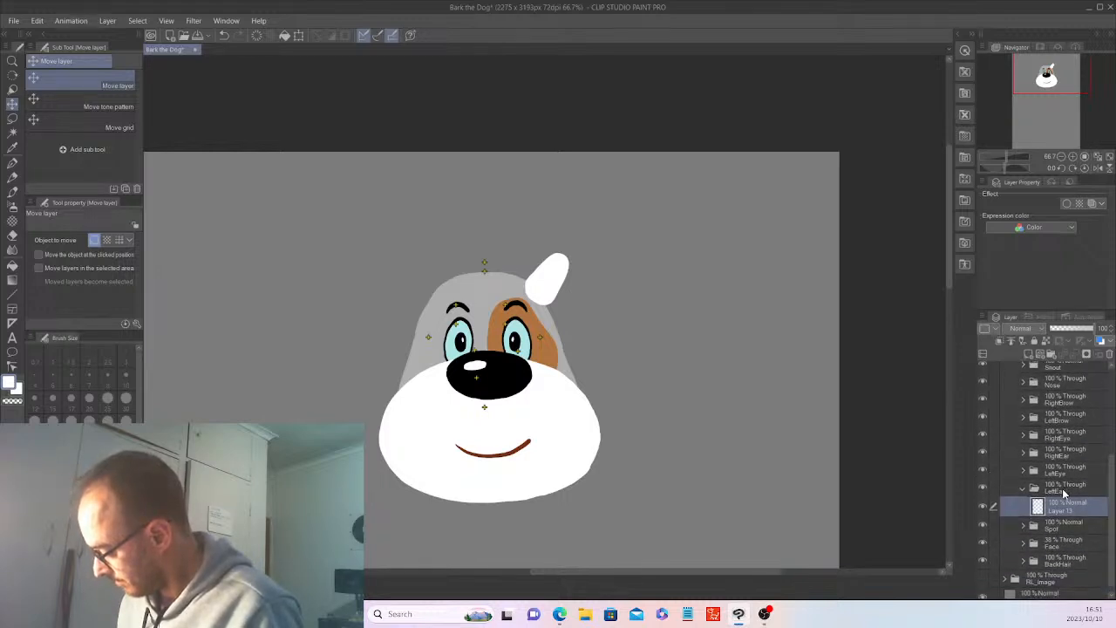
{"action": "left_click", "coordinate": [1062, 486]}
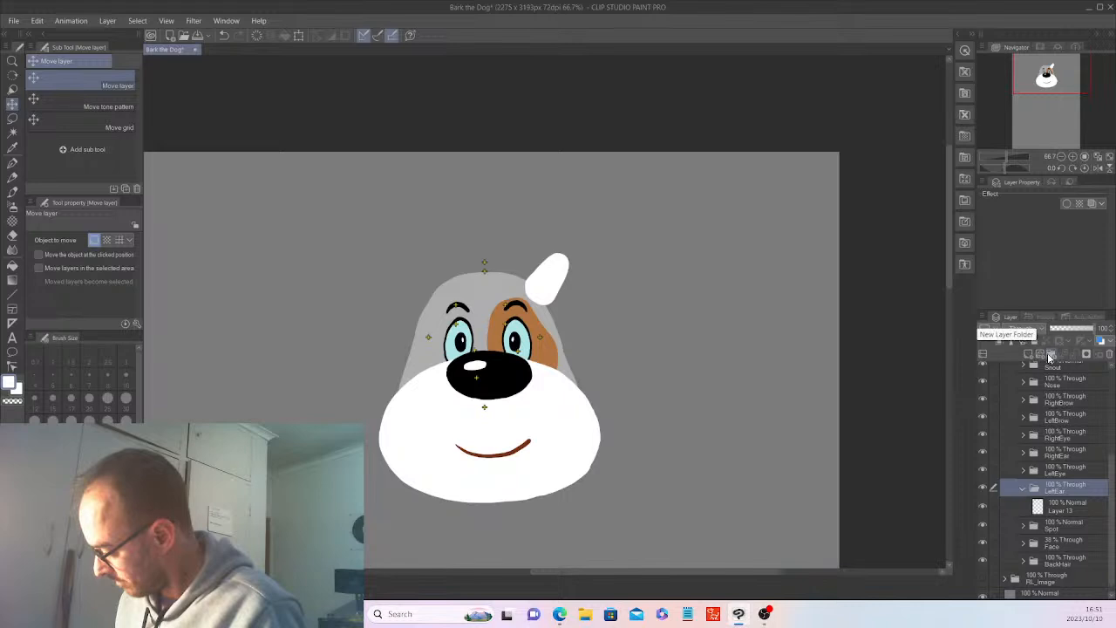
{"action": "left_click", "coordinate": [1049, 358]}
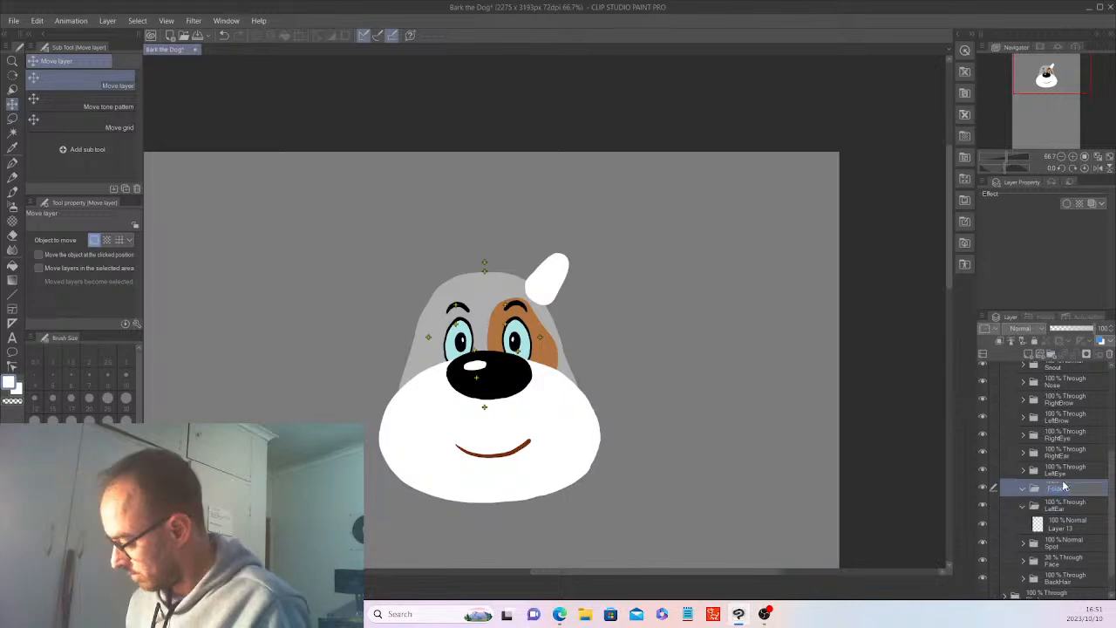
{"action": "type", "text": "LeftEarTop"}
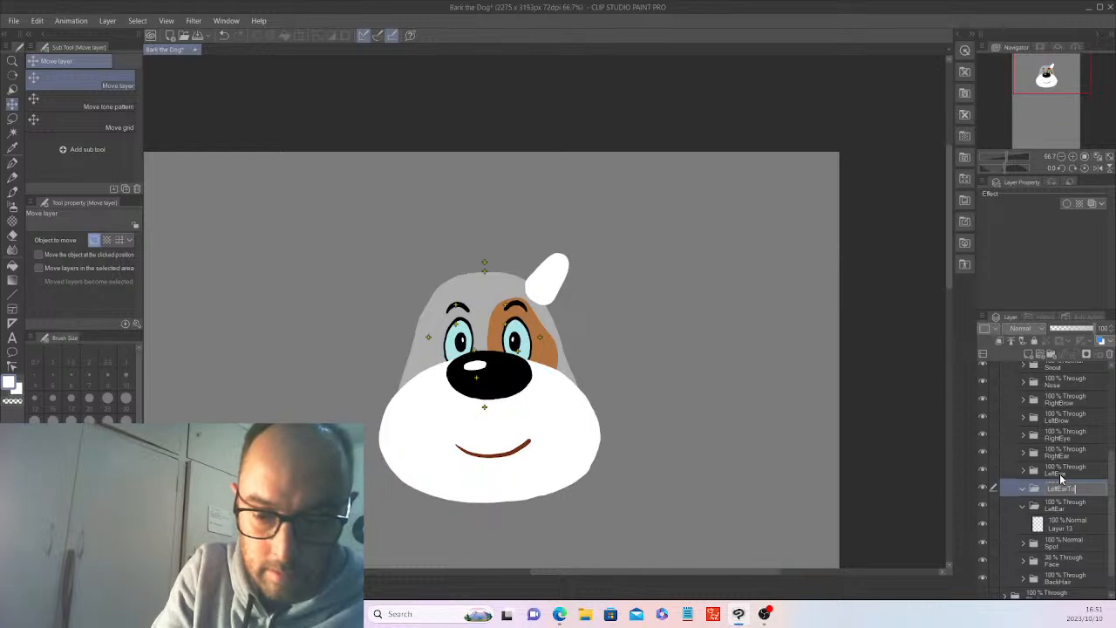
{"action": "key", "text": "Return"}
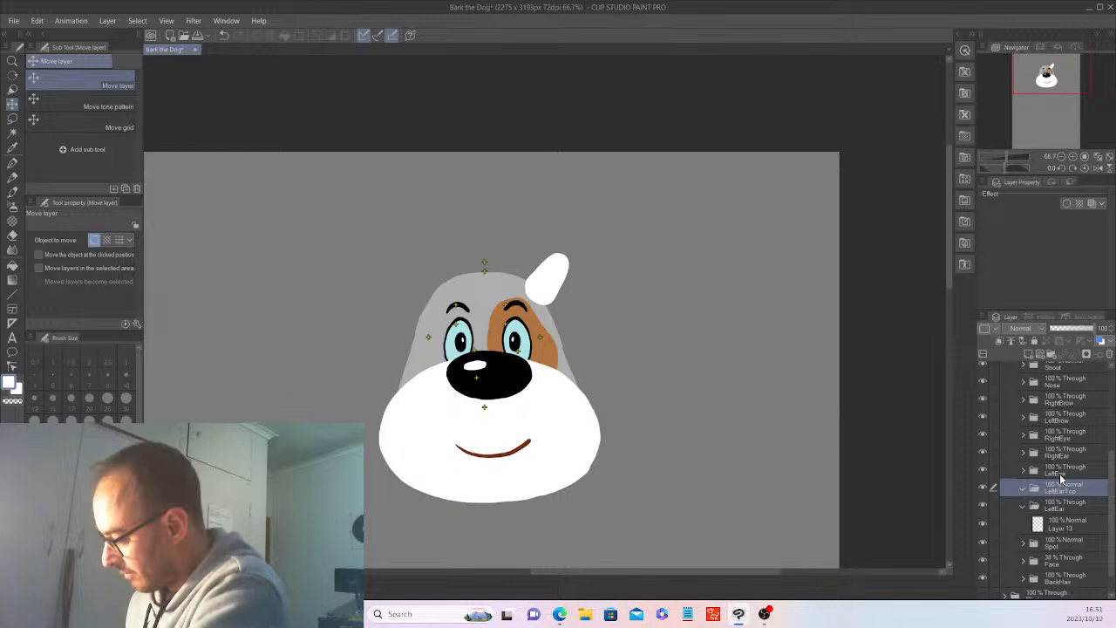
Set the LeftEar folder to 47% and the Face folder to 100% opacity, and ready a new layer in LeftEarTop for the G-pen.
{"action": "left_click", "coordinate": [1066, 502]}
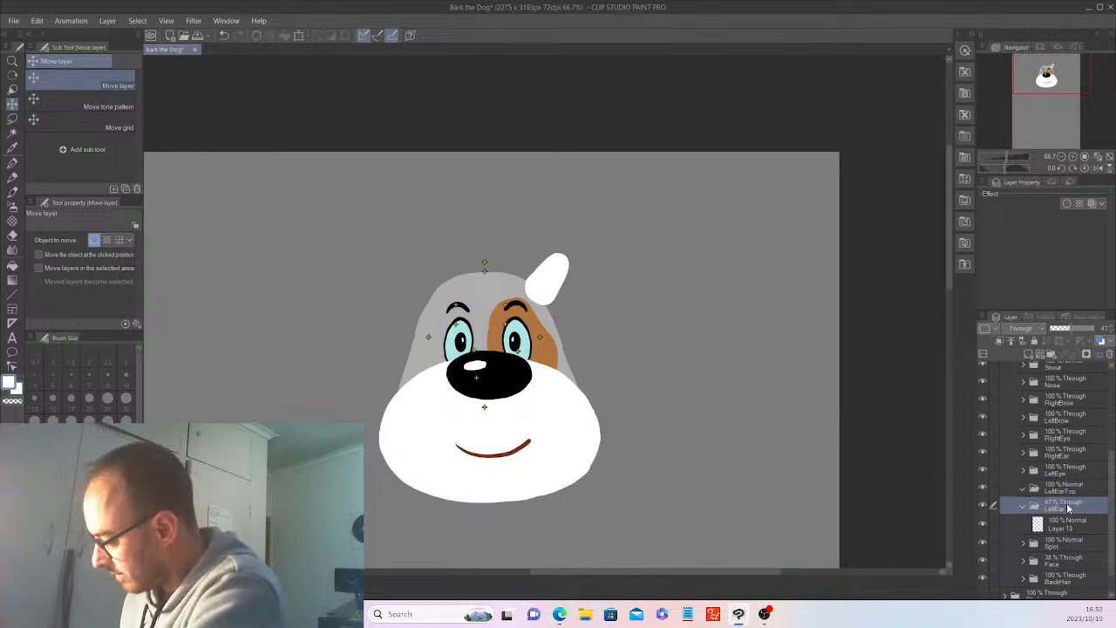
{"action": "key", "text": "ctrl+shift+n"}
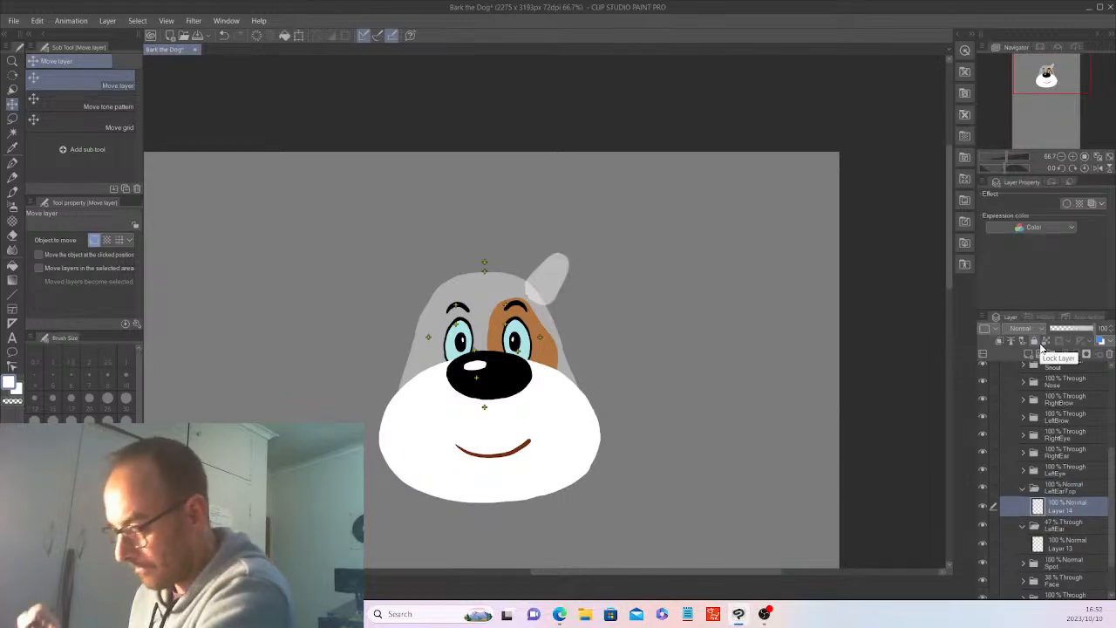
{"action": "left_click_drag", "start_coordinate": [1113, 527], "coordinate": [1113, 564]}
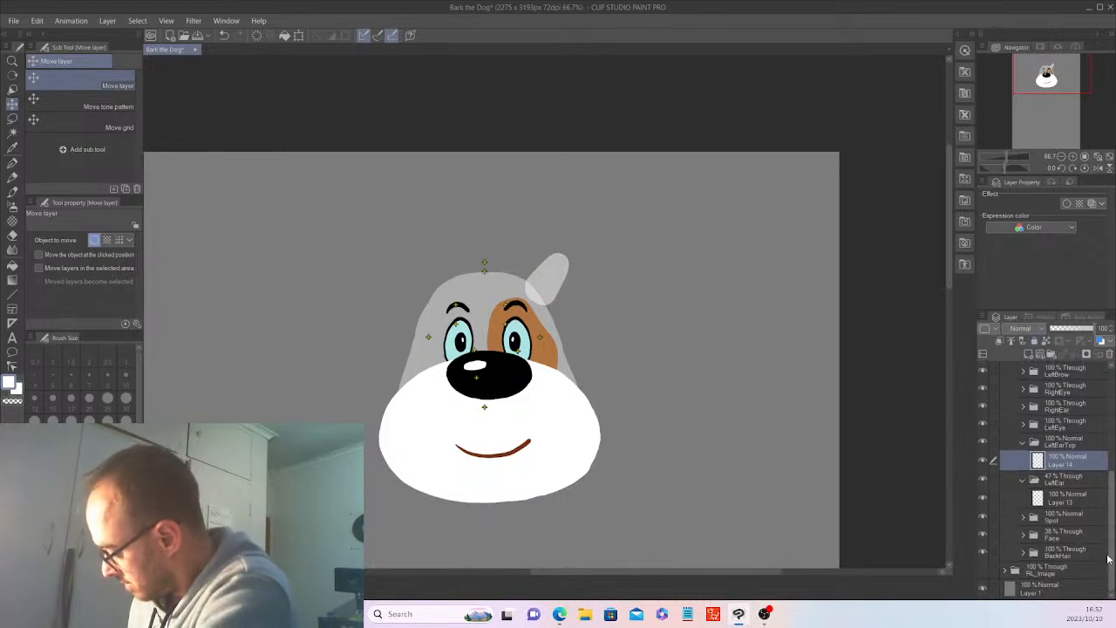
{"action": "left_click", "coordinate": [1071, 535]}
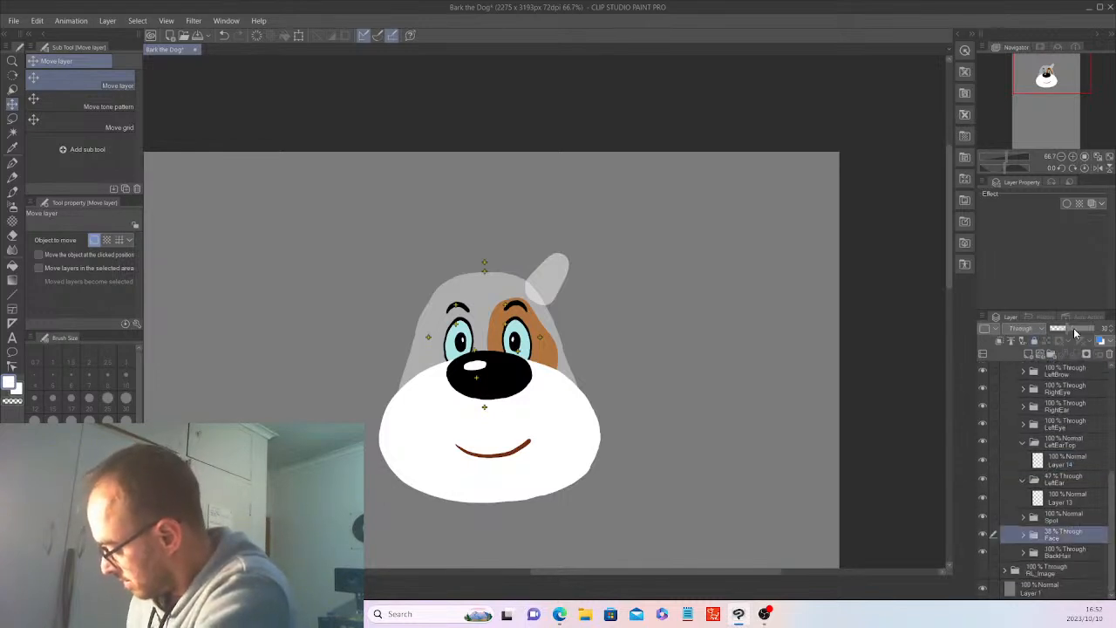
{"action": "left_click_drag", "start_coordinate": [1074, 333], "coordinate": [1107, 509]}
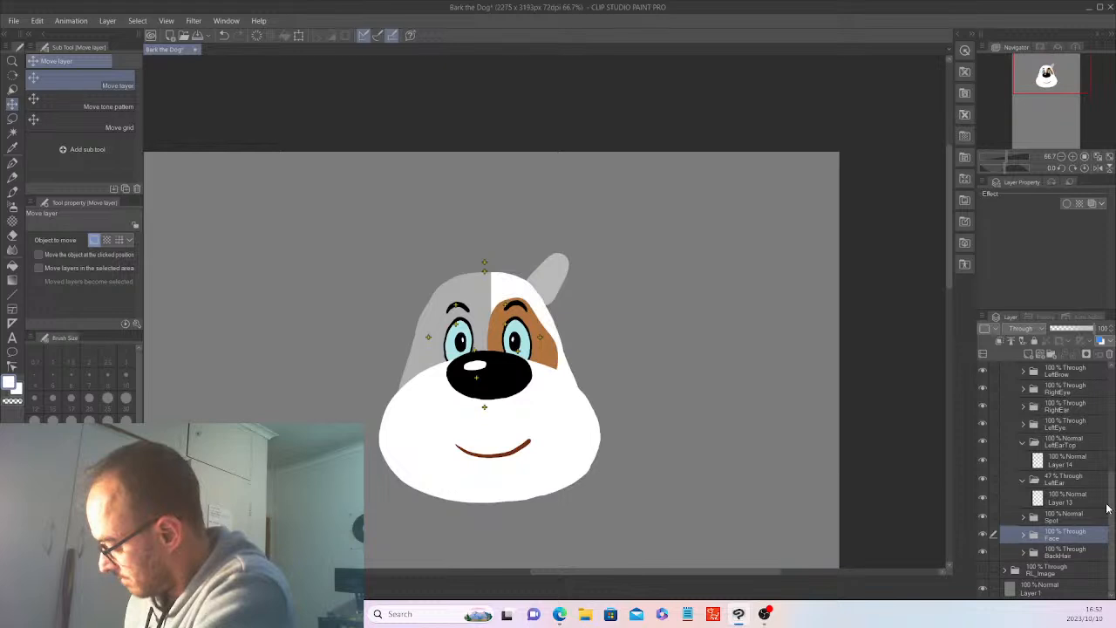
{"action": "left_click", "coordinate": [1071, 459]}
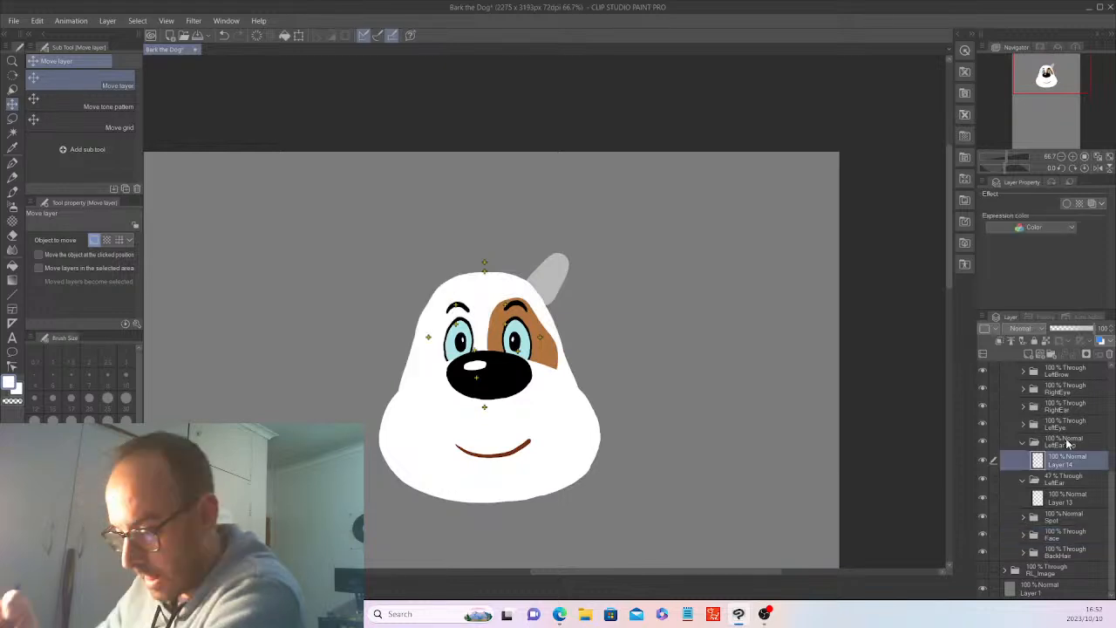
{"action": "key", "text": "p"}
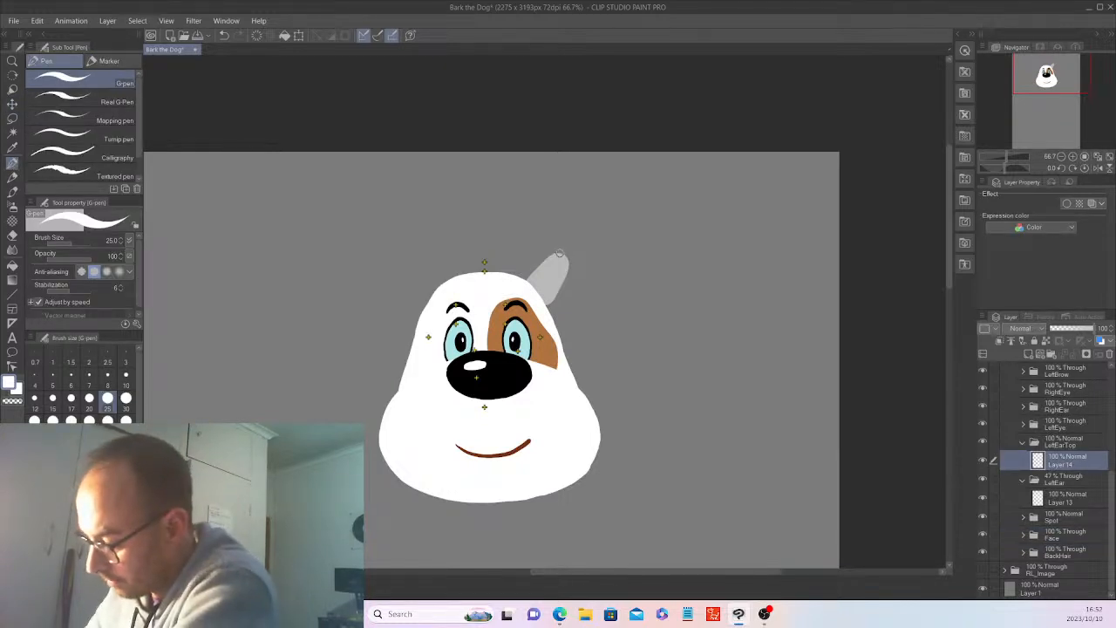
Draw the folded ear top in LeftEarTop as a rounded, drooping white outline beside the ear base and fill its interior solid white.
{"action": "mouse_move", "coordinate": [555, 254]}
{"action": "left_mouse_down"}
{"action": "mouse_move", "coordinate": [551, 293]}
{"action": "mouse_move", "coordinate": [572, 328]}
{"action": "mouse_move", "coordinate": [589, 321]}
{"action": "mouse_move", "coordinate": [593, 265]}
{"action": "mouse_move", "coordinate": [561, 253]}
{"action": "left_mouse_up"}
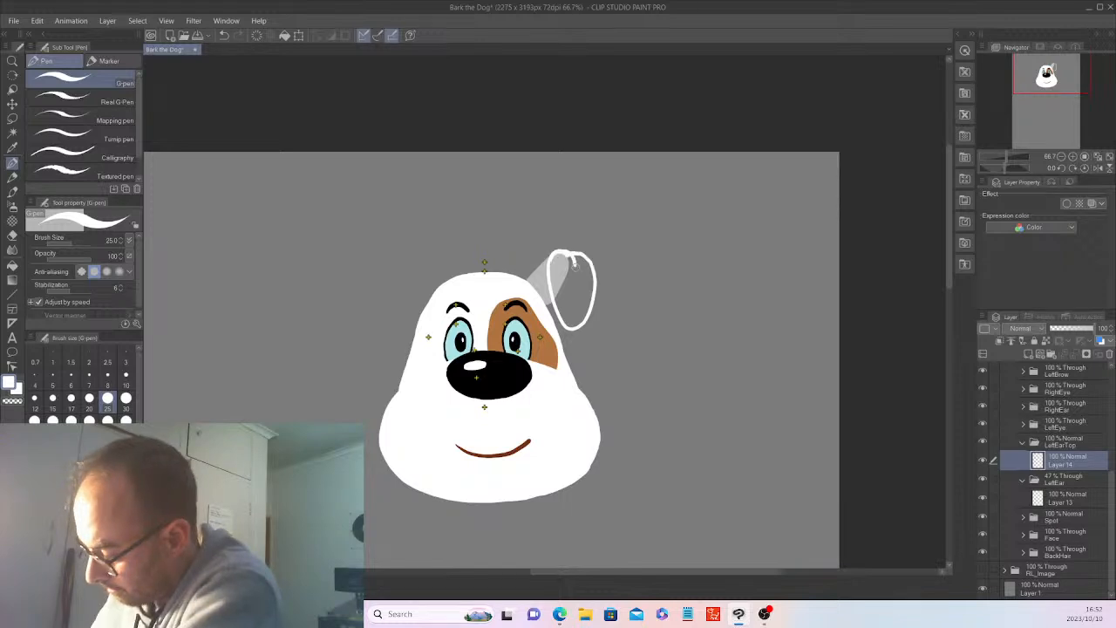
{"action": "left_click", "coordinate": [19, 131]}
{"action": "left_click", "coordinate": [580, 277]}
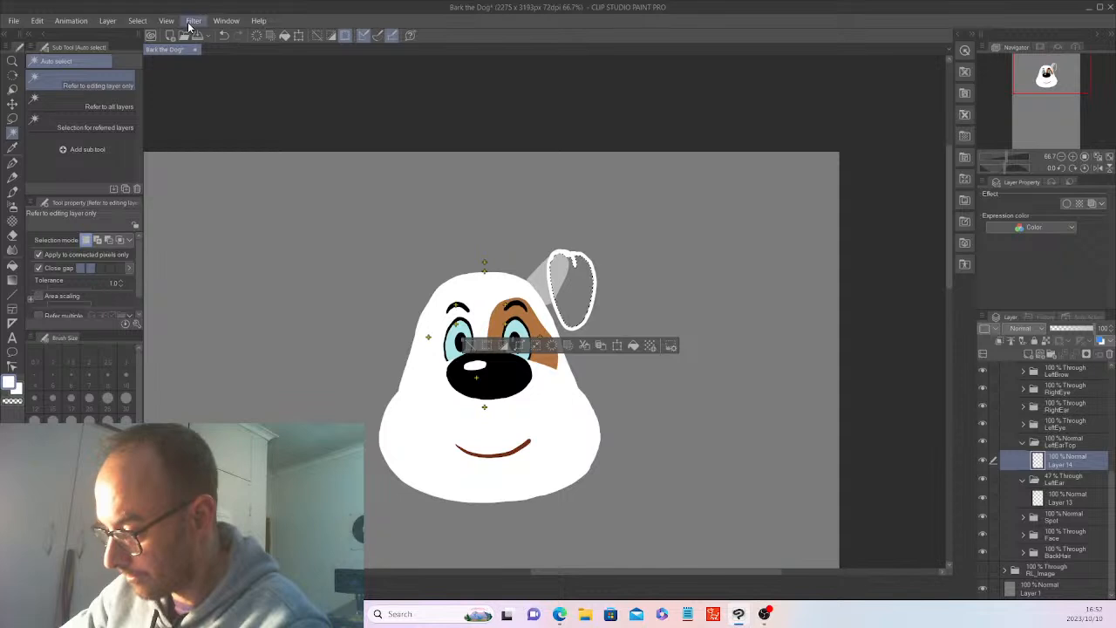
{"action": "left_click", "coordinate": [137, 21]}
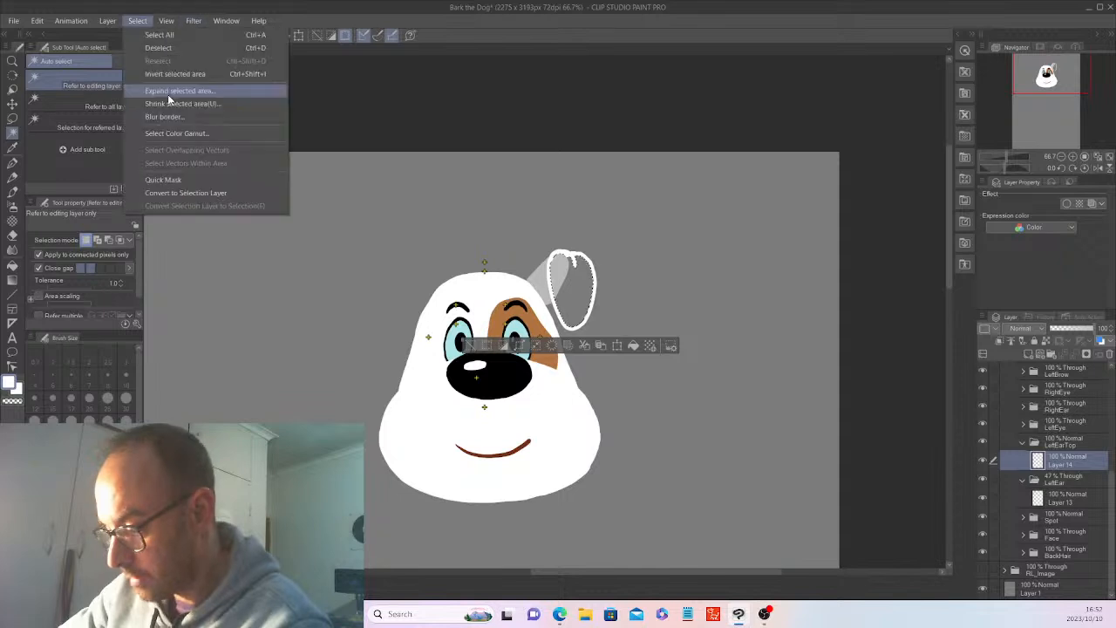
{"action": "left_click", "coordinate": [168, 94]}
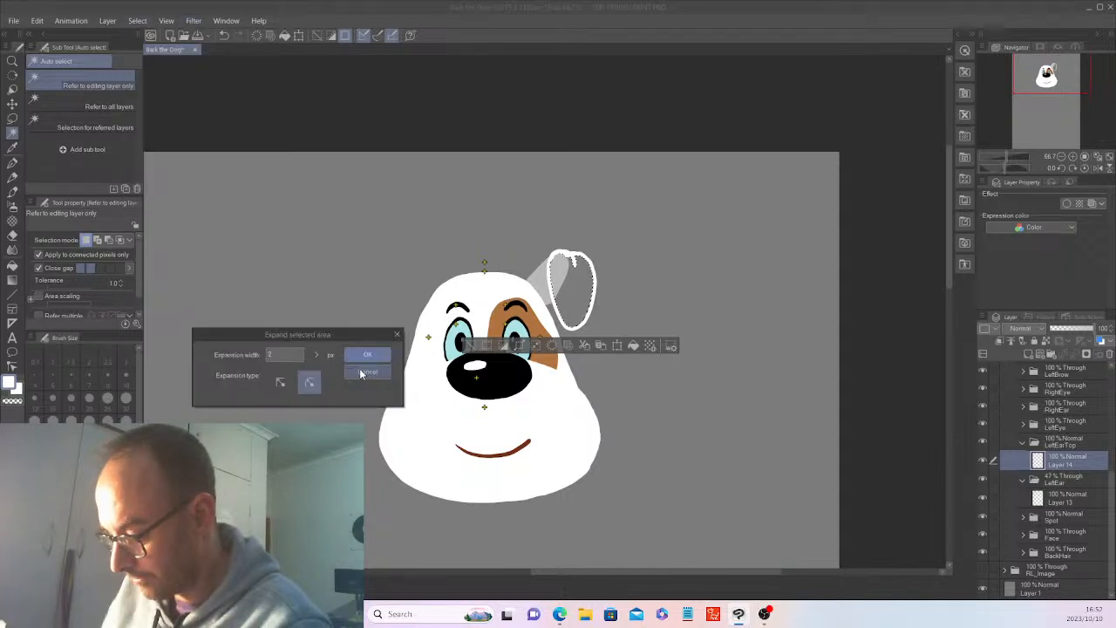
{"action": "left_click", "coordinate": [363, 373]}
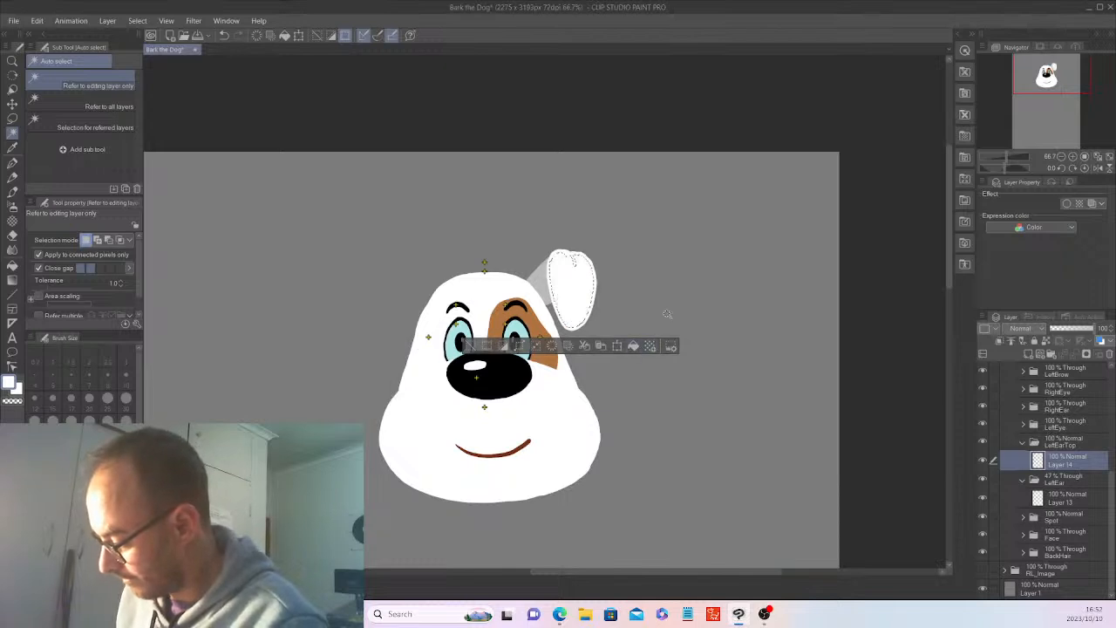
{"action": "key", "text": "ctrl+d"}
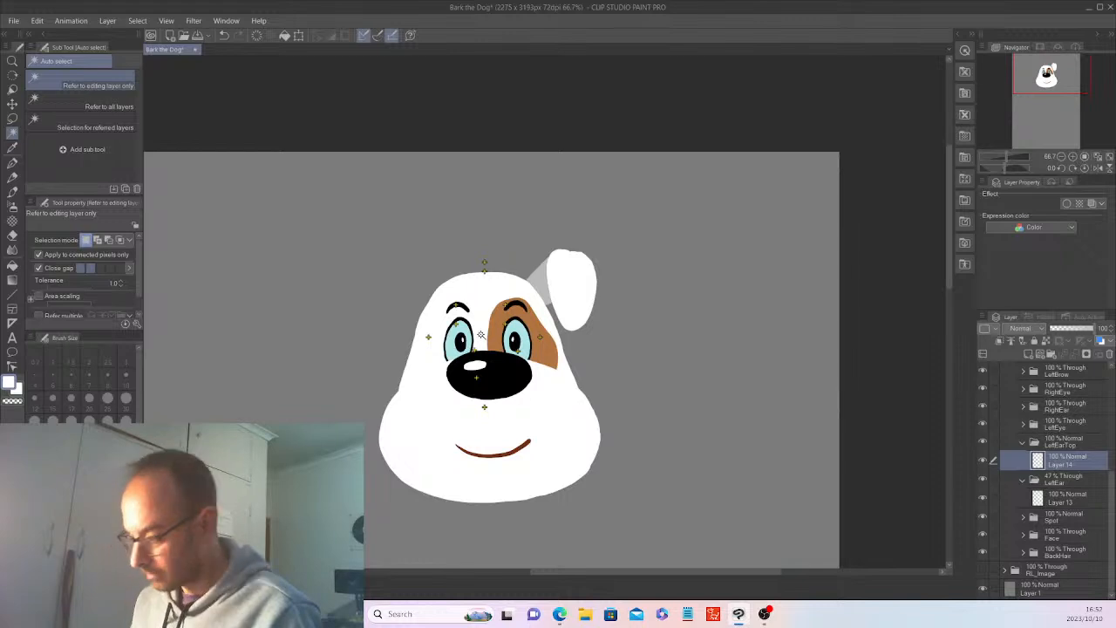
Select the ear base layer in the LeftEar folder and sample the brown of the eye patch as the drawing color.
{"action": "left_click", "coordinate": [1055, 494]}
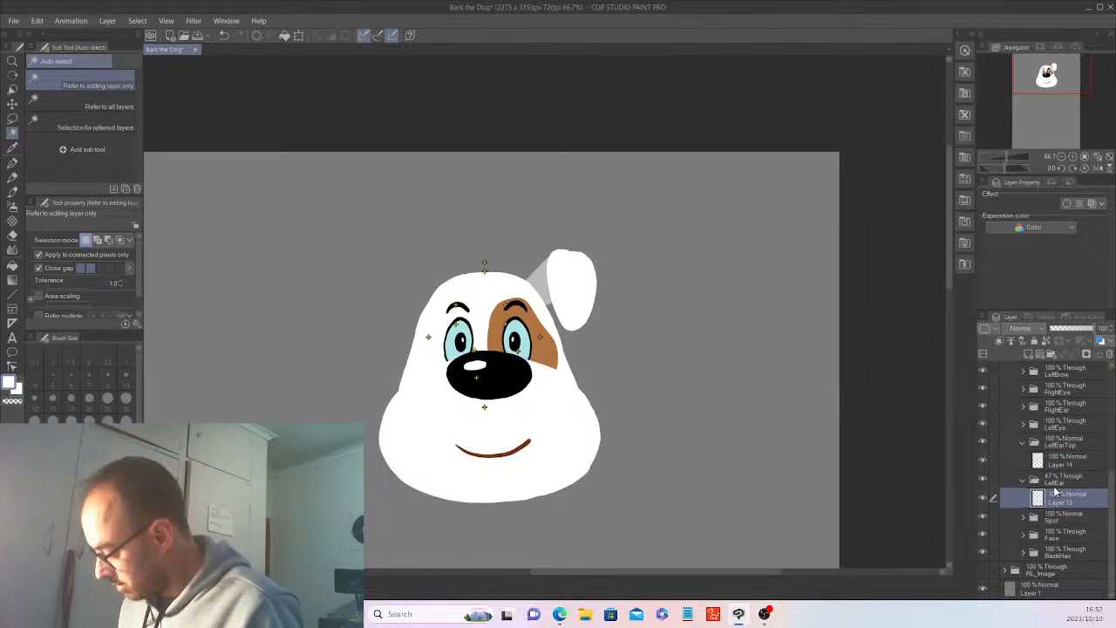
{"action": "left_click", "coordinate": [12, 148]}
{"action": "left_click", "coordinate": [543, 347]}
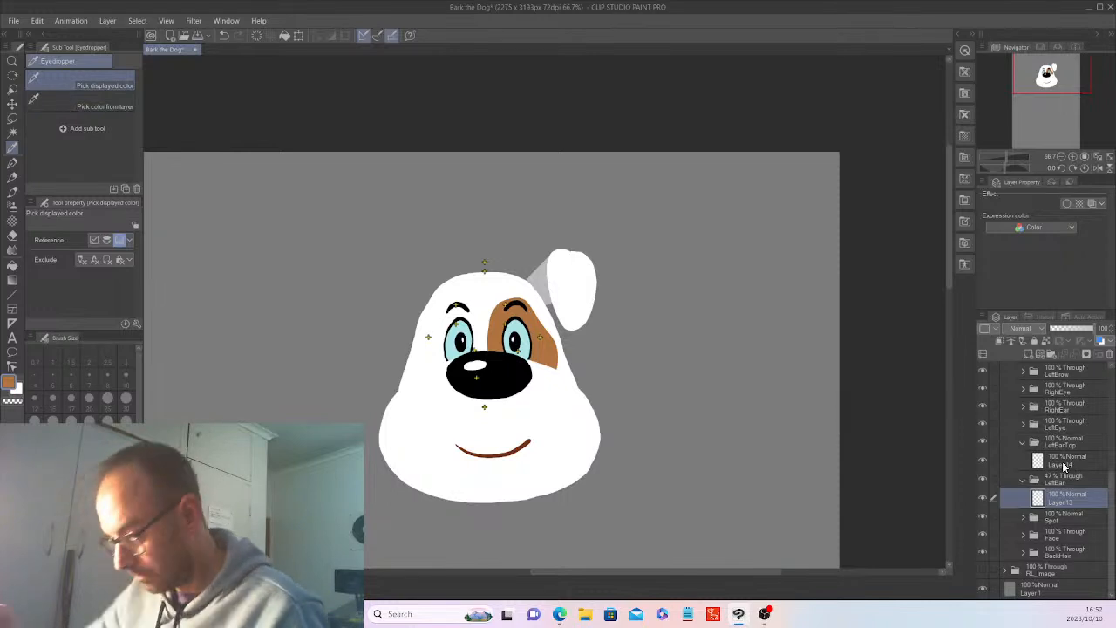
Copy the ear base layer from the LeftEar folder and paste it into the RightEar folder.
{"action": "left_click", "coordinate": [37, 20]}
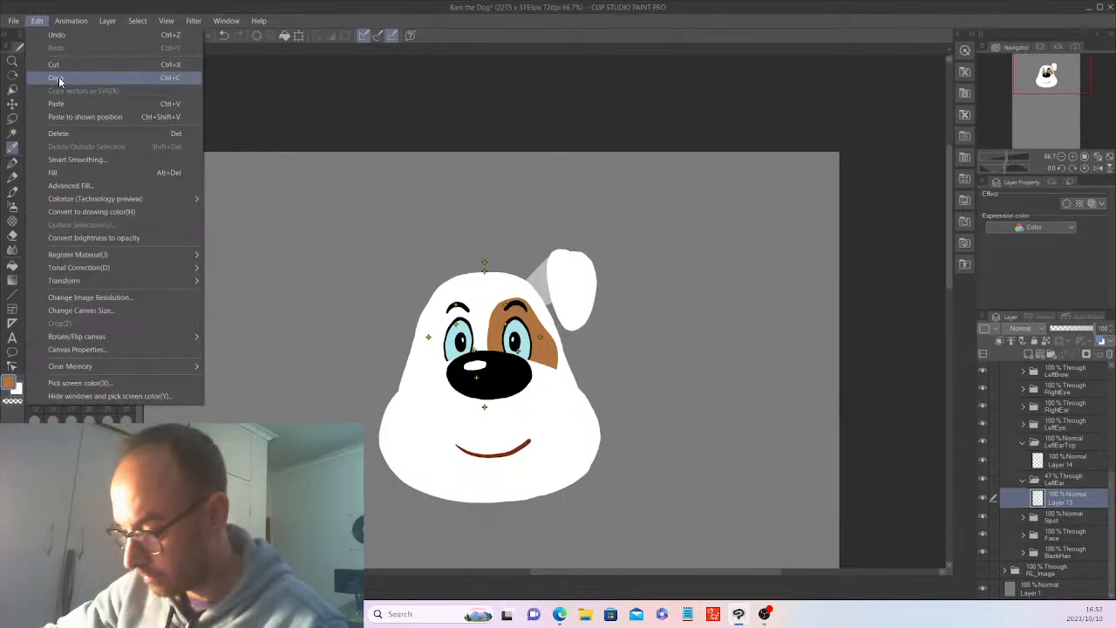
{"action": "left_click", "coordinate": [59, 82]}
{"action": "left_click_drag", "start_coordinate": [1112, 514], "coordinate": [1113, 509]}
{"action": "left_click", "coordinate": [1022, 420]}
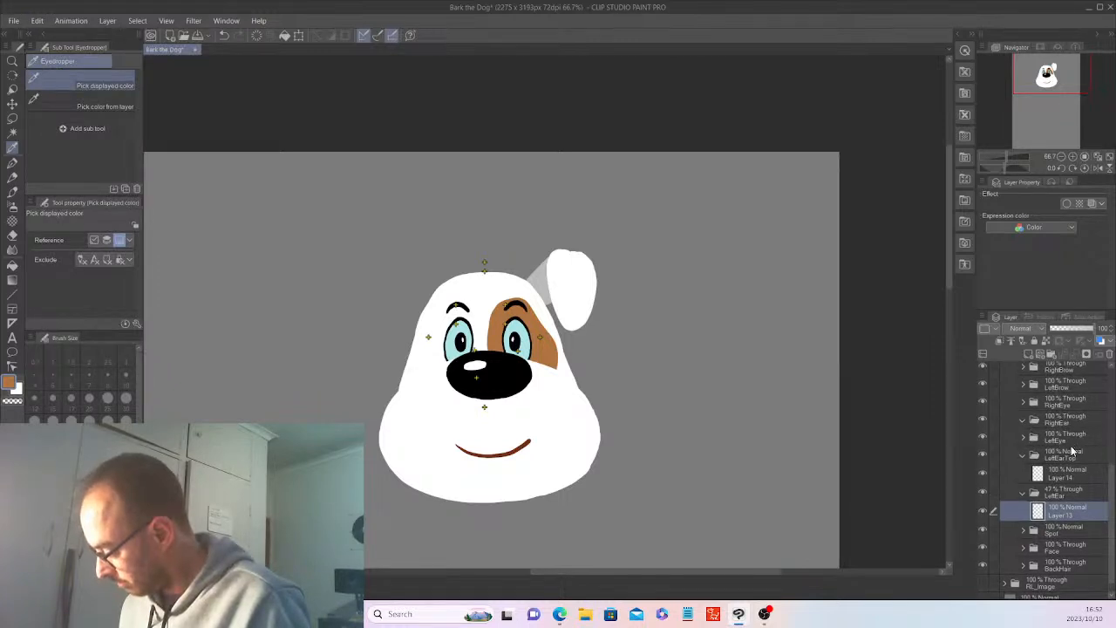
{"action": "left_click", "coordinate": [1071, 419]}
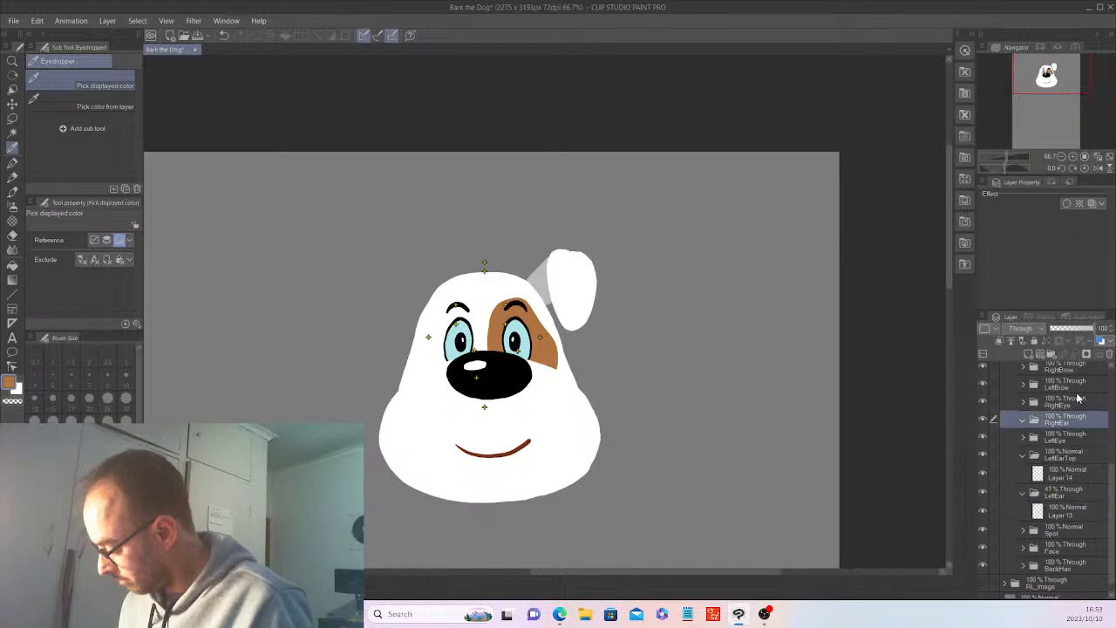
{"action": "left_click", "coordinate": [37, 20]}
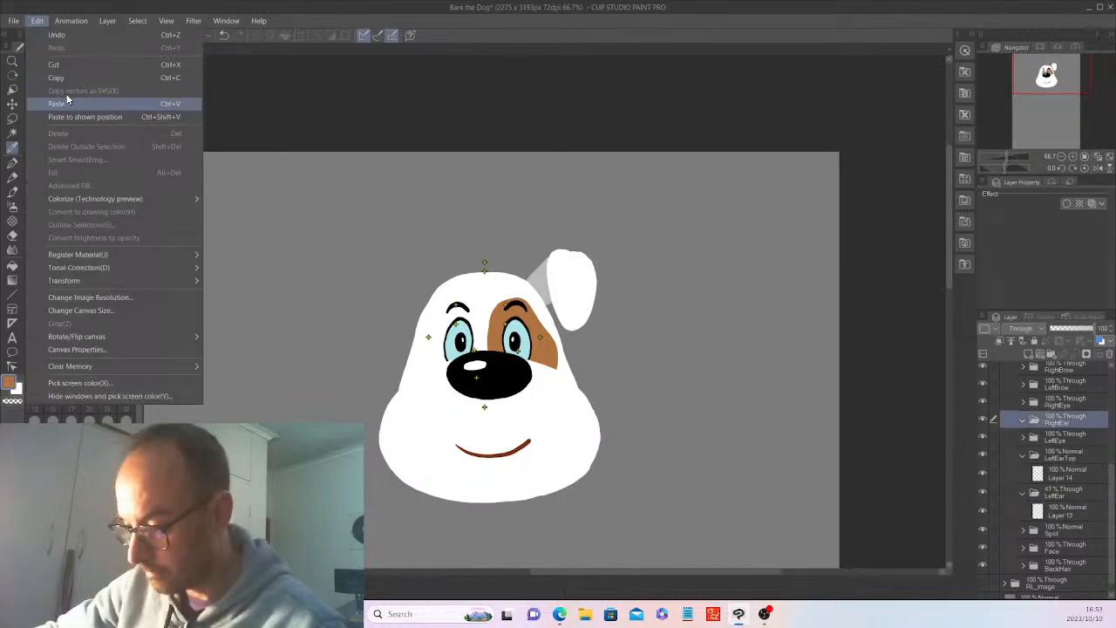
{"action": "left_click", "coordinate": [66, 102]}
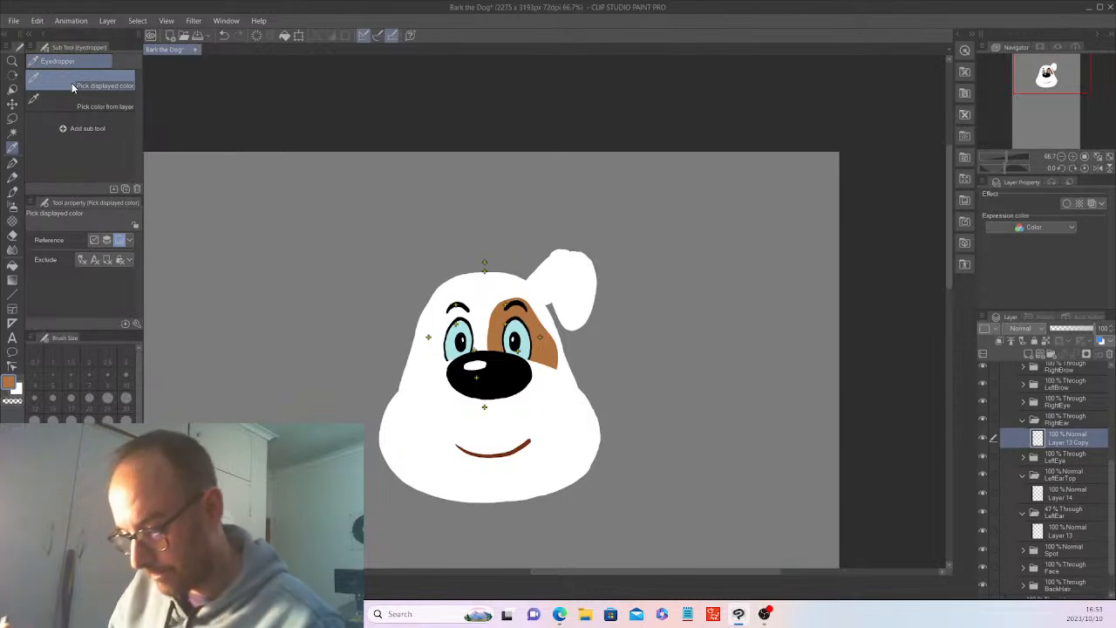
Fill the copied ear base in the RightEar folder with the sampled brown, deselect it, and collapse the LeftEar folder.
{"action": "left_click", "coordinate": [14, 135]}
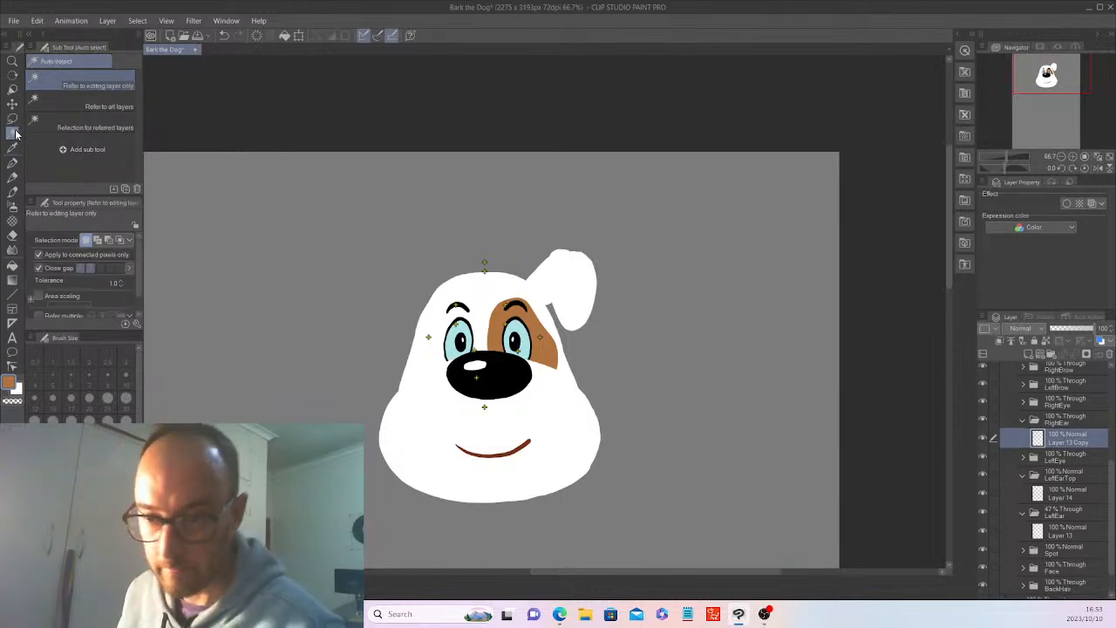
{"action": "left_click", "coordinate": [540, 282]}
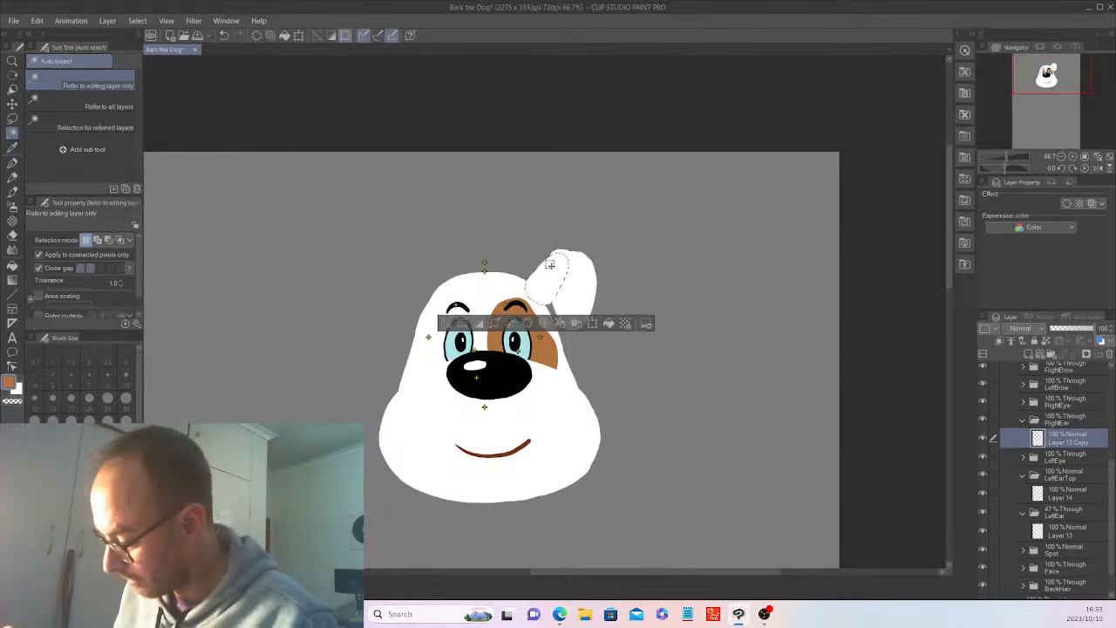
{"action": "left_click", "coordinate": [603, 325]}
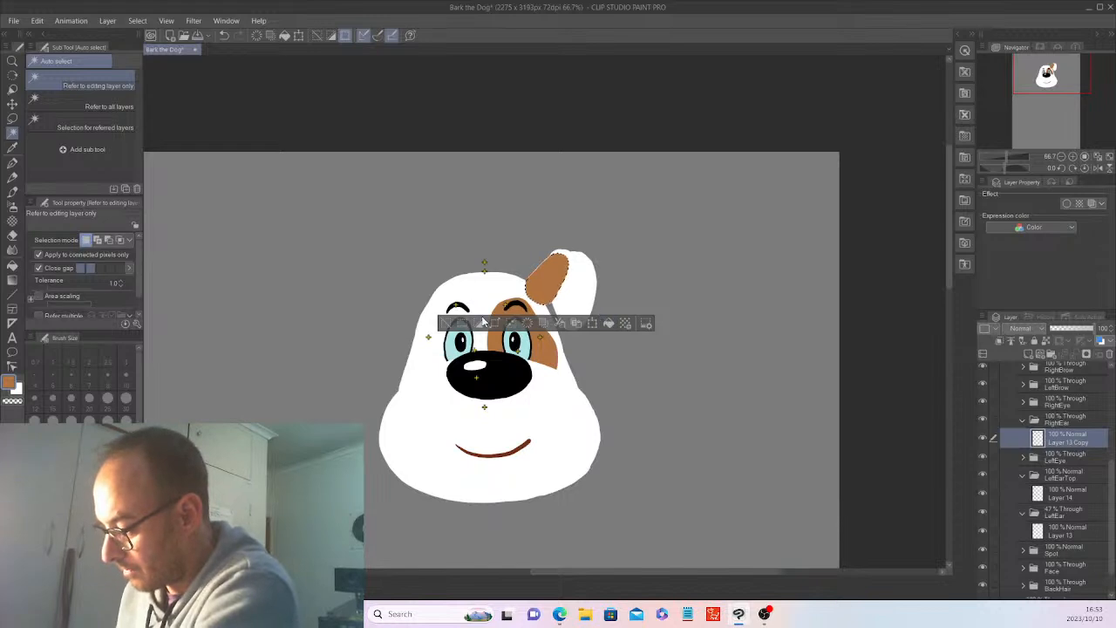
{"action": "left_click", "coordinate": [446, 323]}
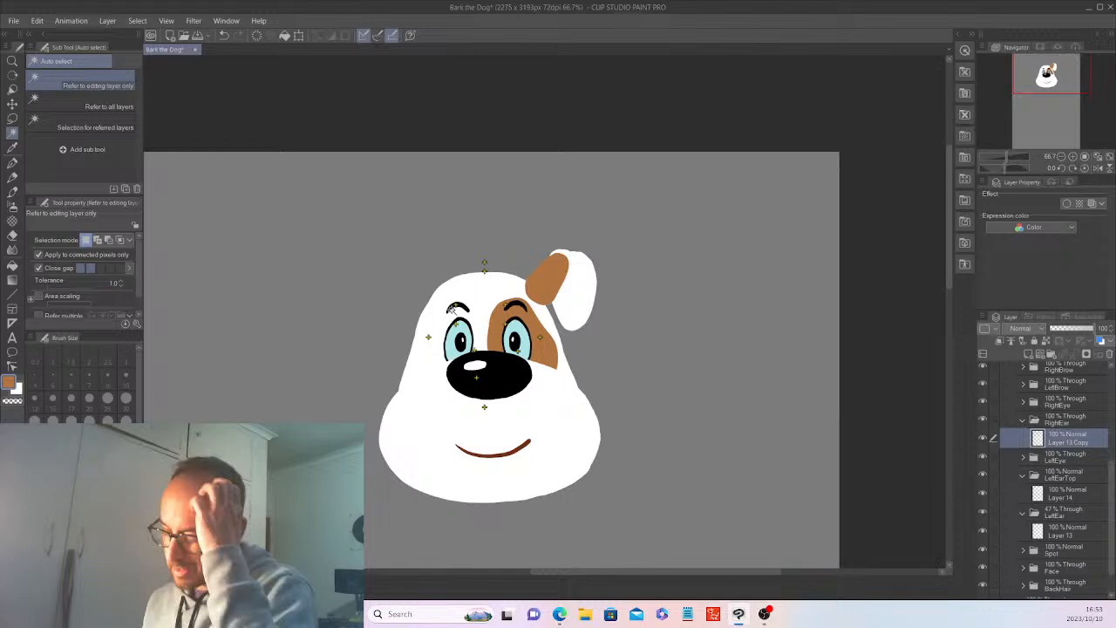
{"action": "left_click", "coordinate": [1022, 513]}
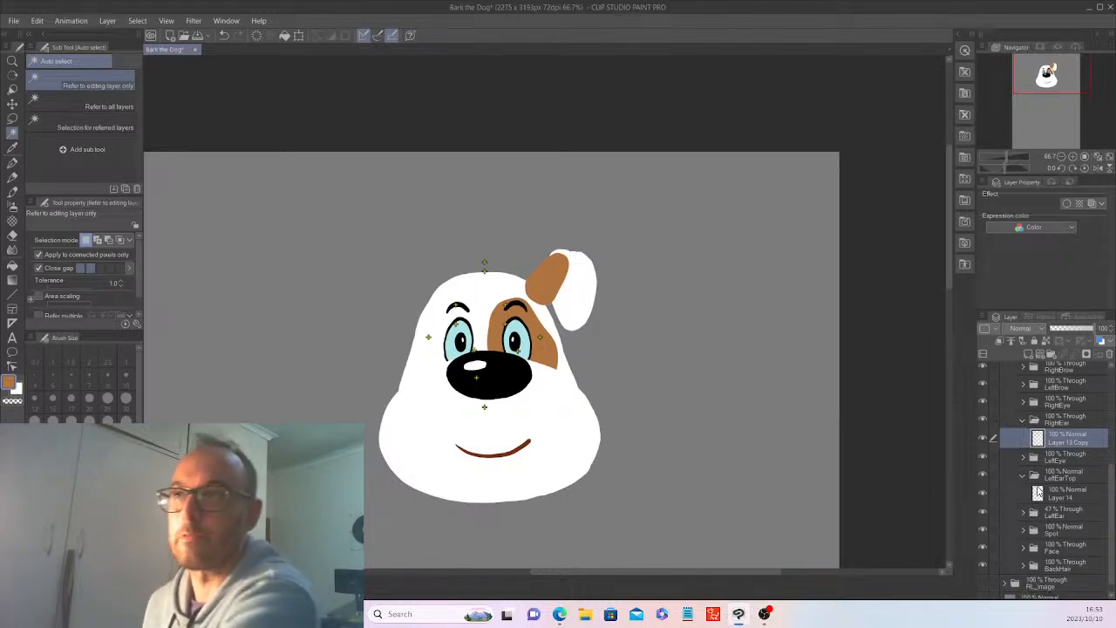
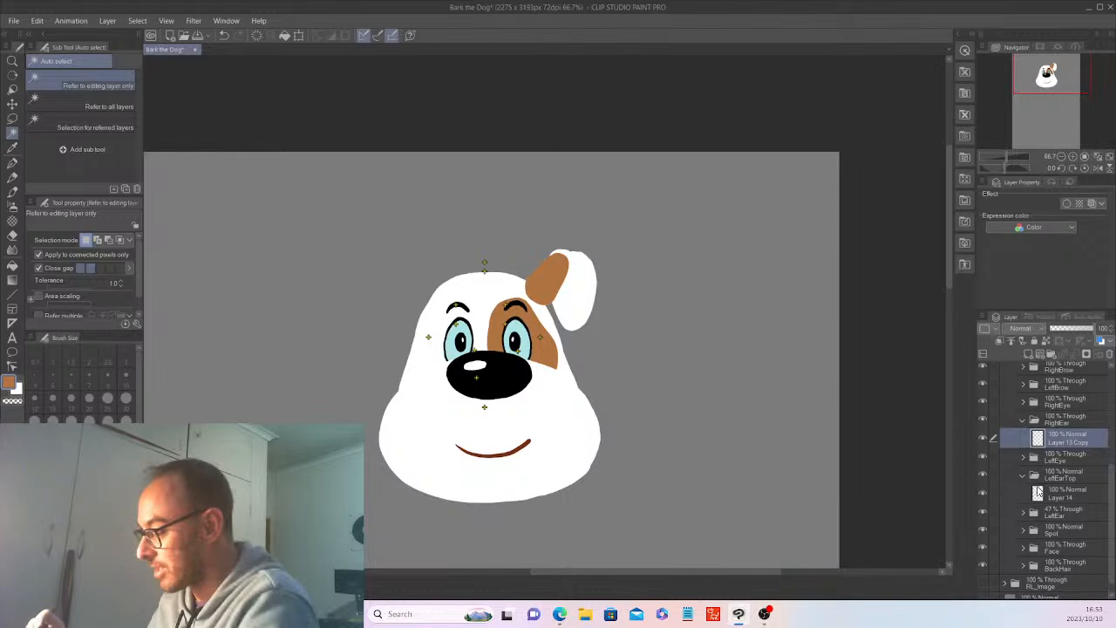
{"action": "left_click", "coordinate": [1034, 420]}
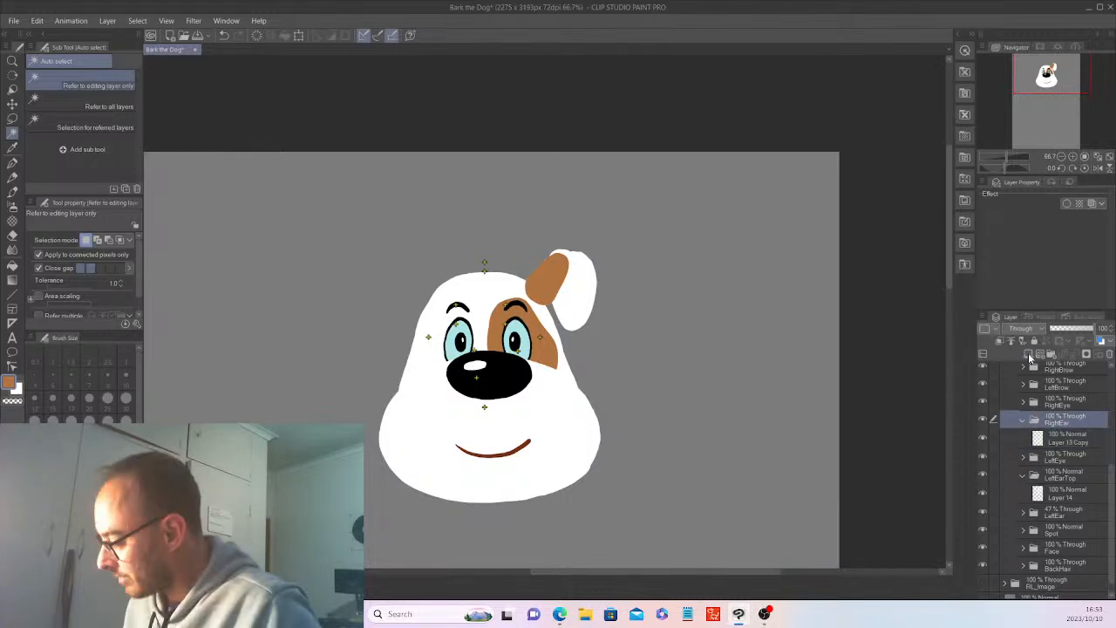
{"action": "left_click", "coordinate": [1028, 353]}
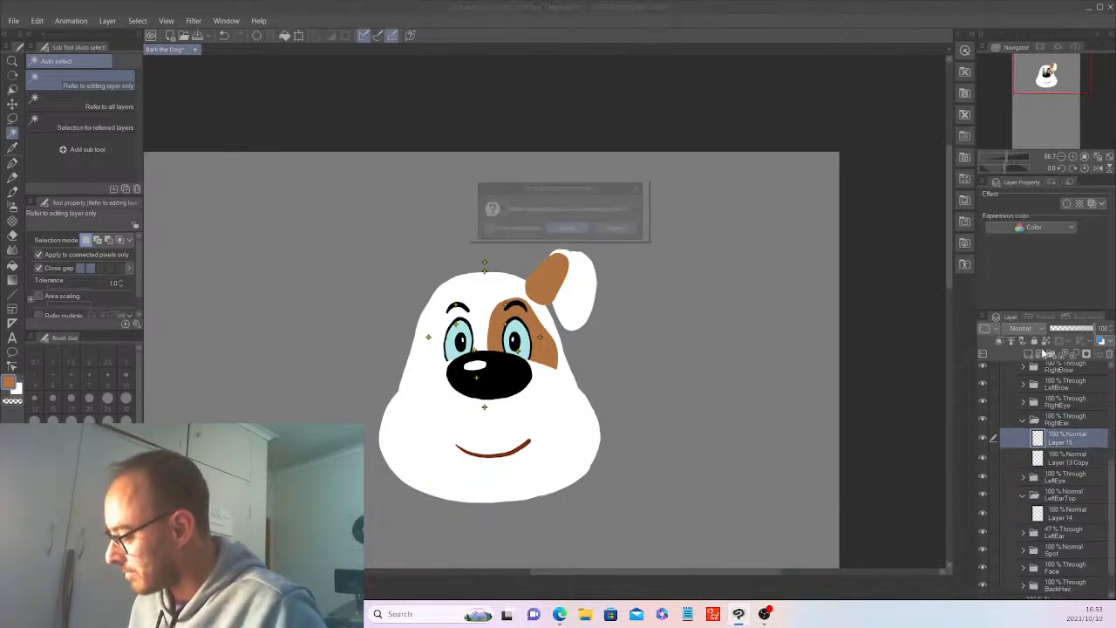
{"action": "left_click", "coordinate": [569, 229]}
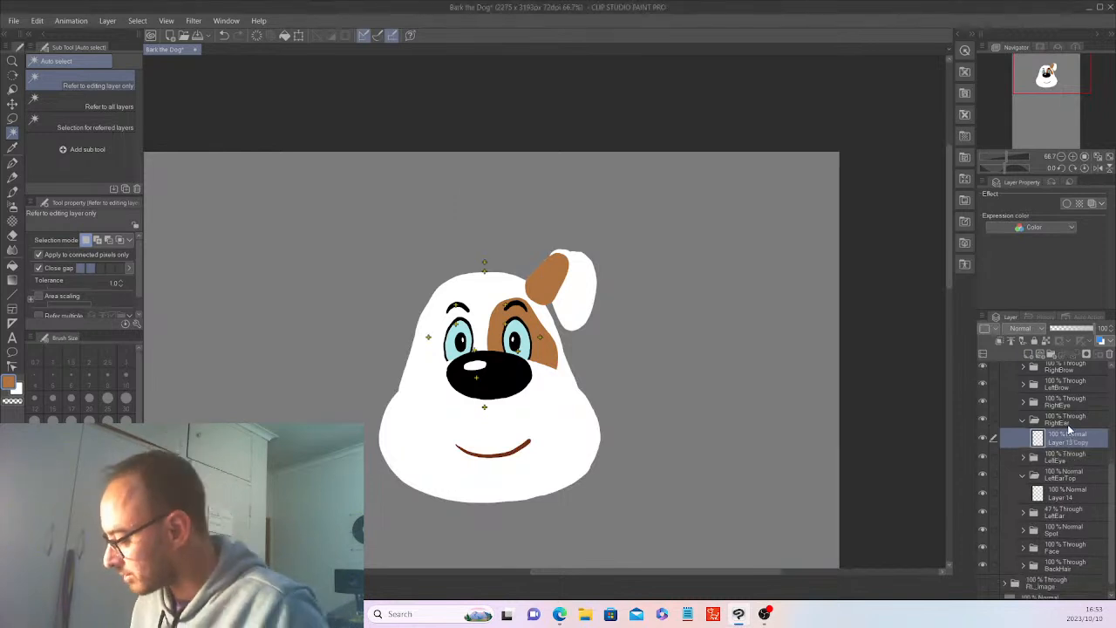
Create a new layer folder directly above the RightEar folder and name it RightEarTop.
{"action": "left_click", "coordinate": [1066, 419]}
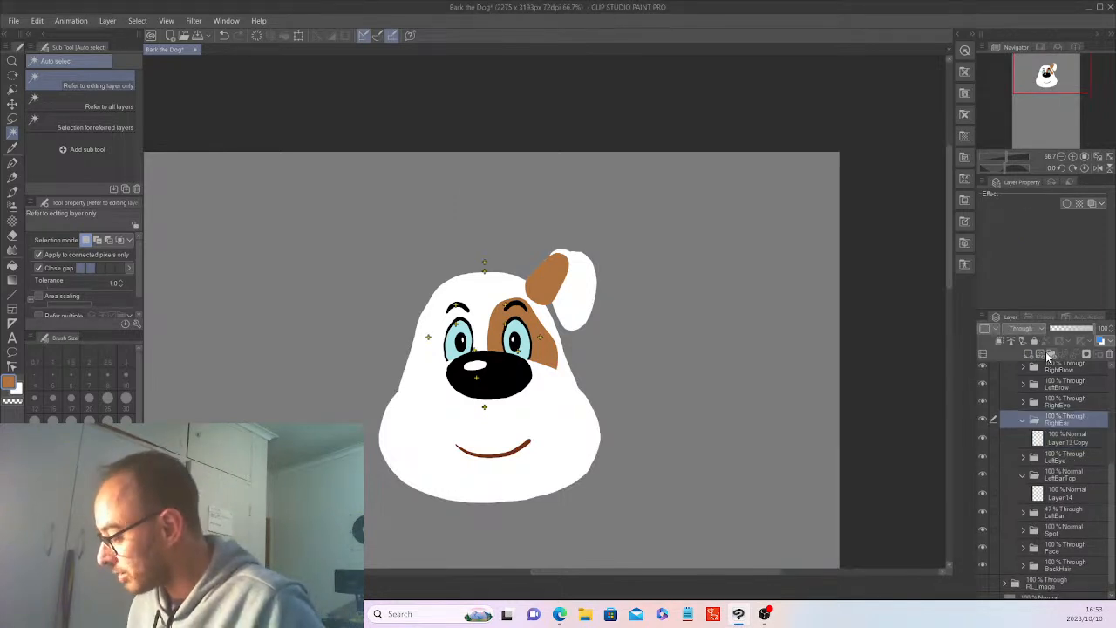
{"action": "left_click", "coordinate": [1049, 355]}
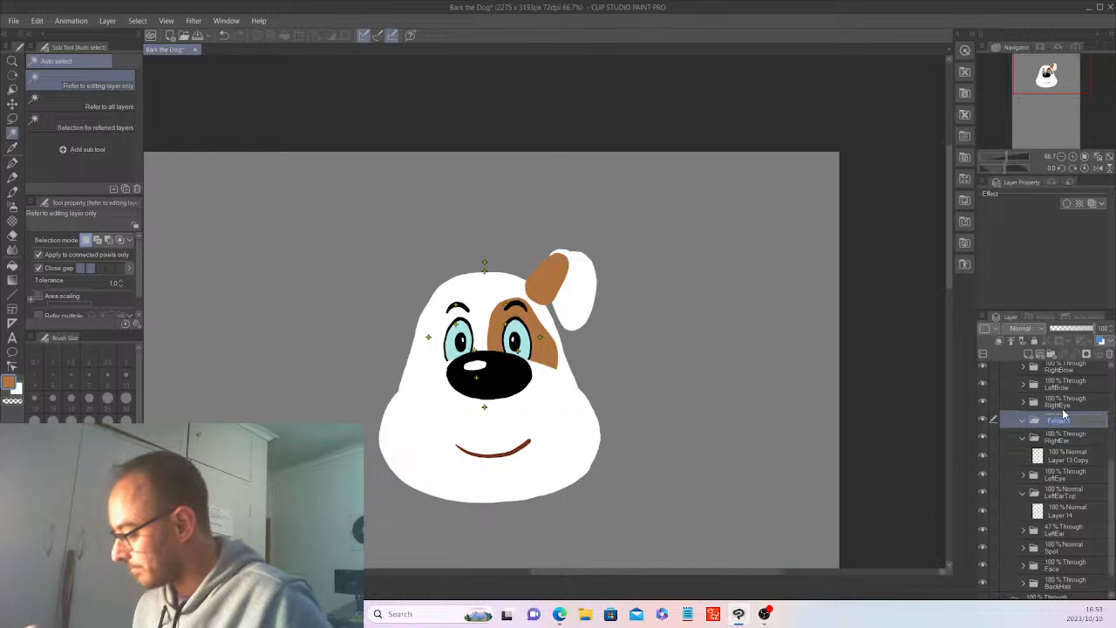
{"action": "type", "text": "Ri"}
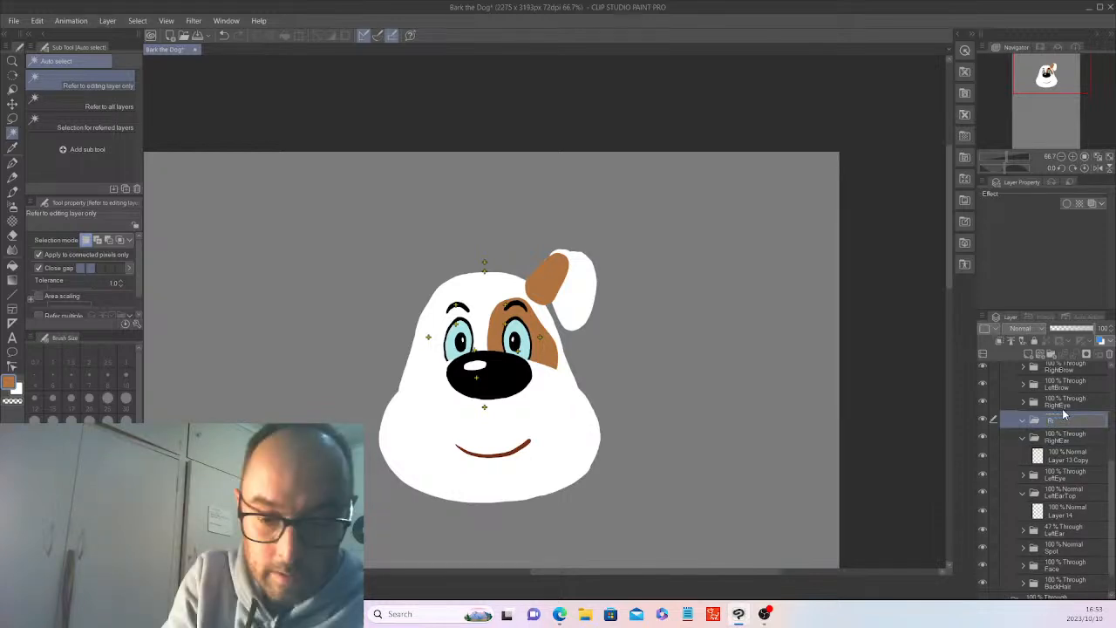
{"action": "type", "text": "ghtEarTop"}
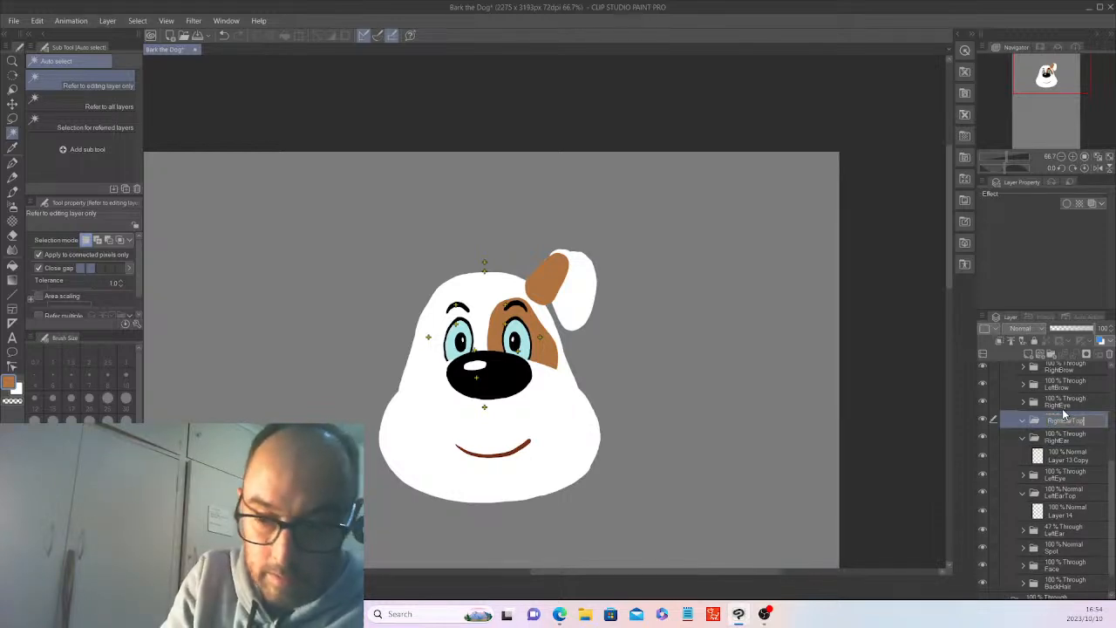
{"action": "key", "text": "Return"}
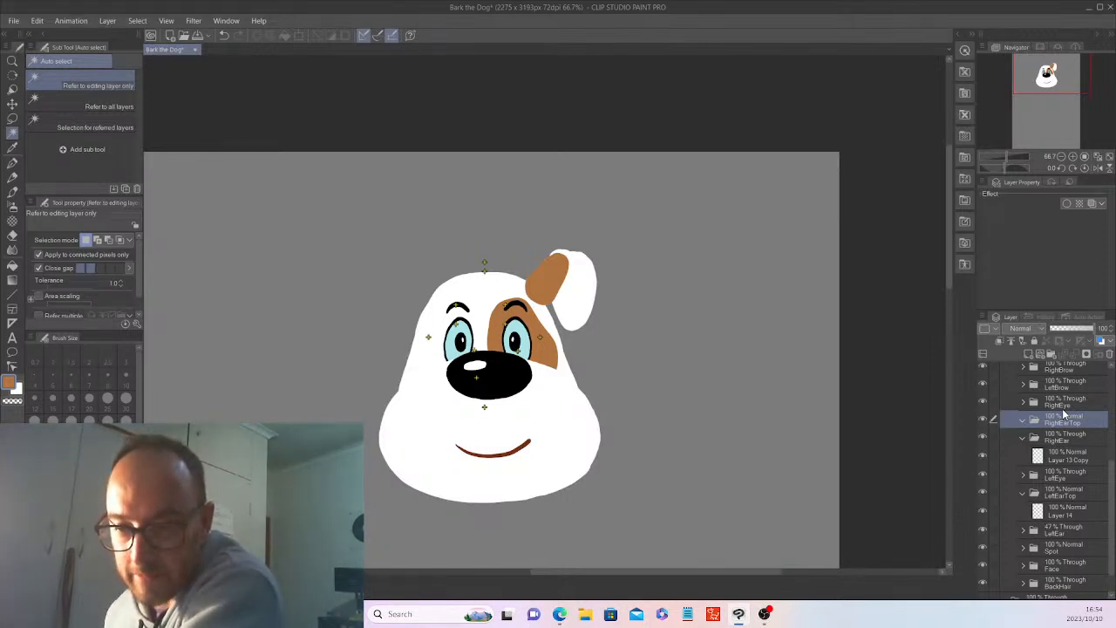
{"action": "left_click", "coordinate": [1072, 456]}
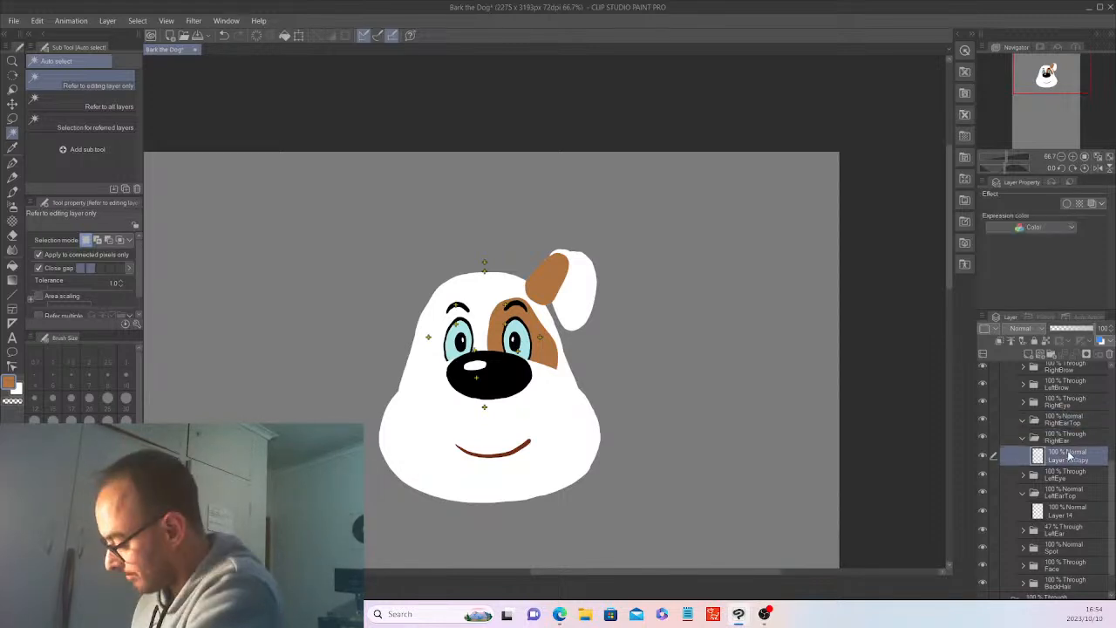
{"action": "left_click", "coordinate": [37, 21]}
{"action": "left_click", "coordinate": [61, 78]}
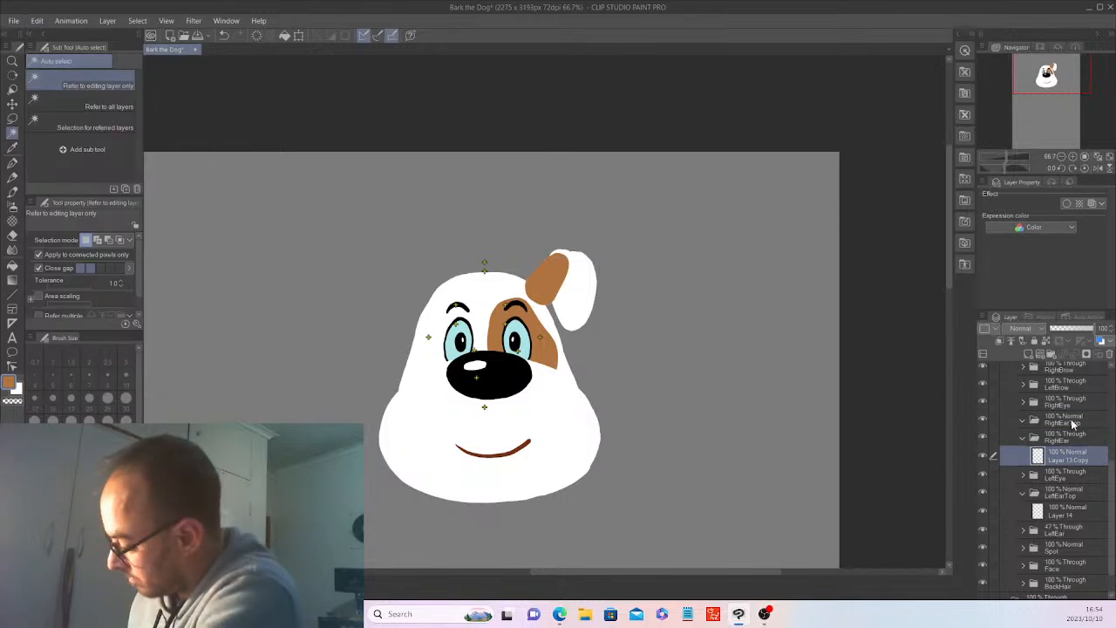
{"action": "left_click", "coordinate": [1073, 420]}
{"action": "left_click", "coordinate": [38, 21]}
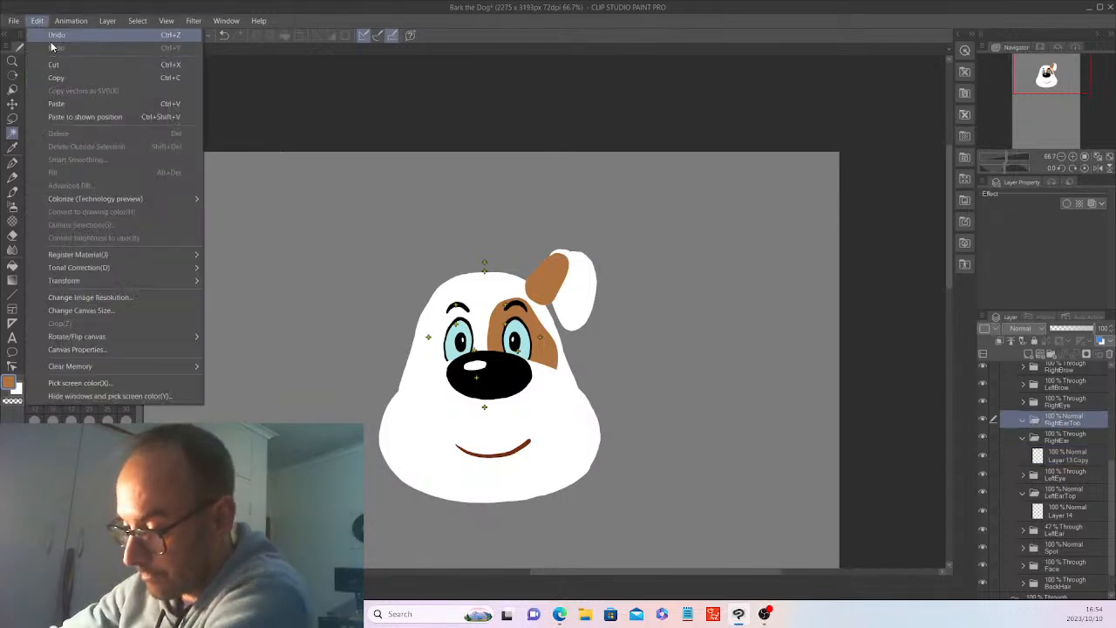
{"action": "left_click", "coordinate": [65, 104]}
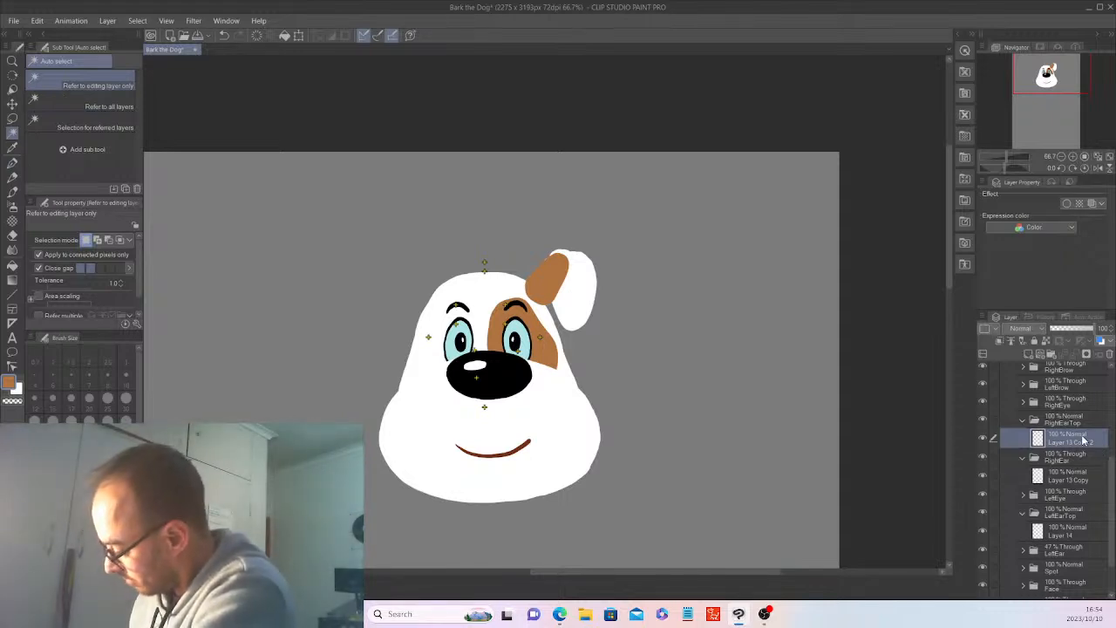
{"action": "left_click", "coordinate": [985, 440]}
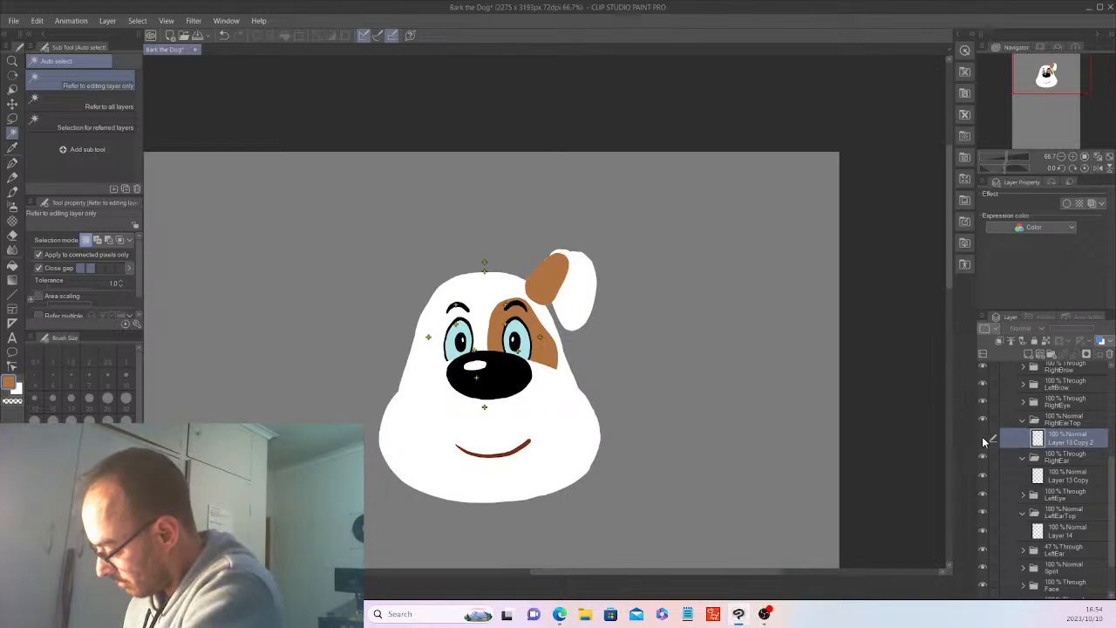
{"action": "left_click", "coordinate": [984, 440]}
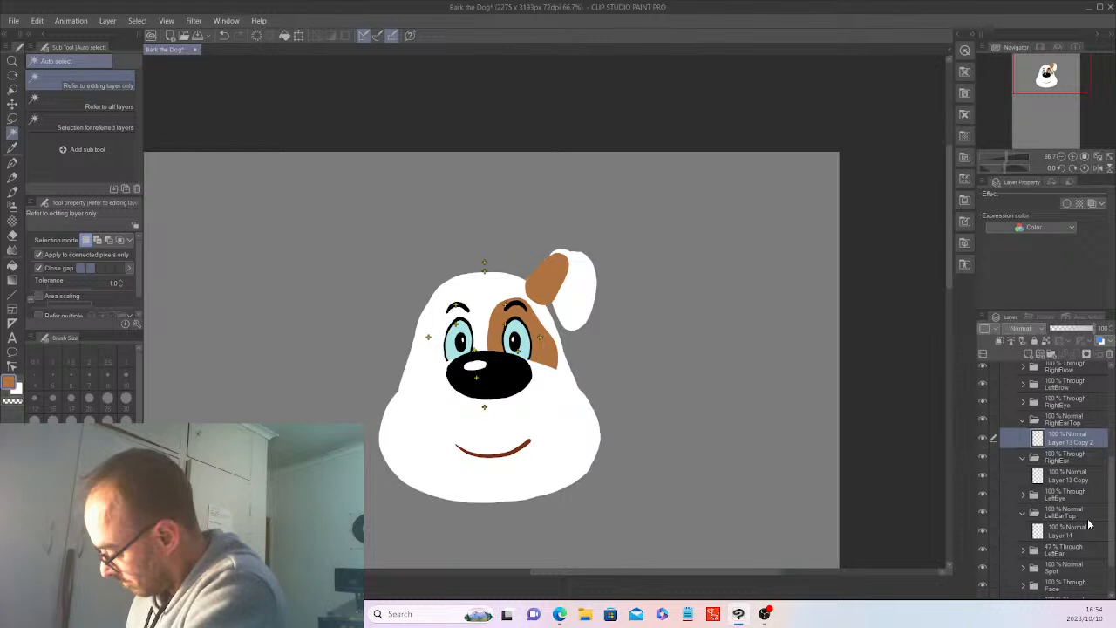
{"action": "left_click", "coordinate": [1101, 340]}
{"action": "left_click", "coordinate": [565, 229]}
Copy the folded ear top layer from the LeftEarTop folder and paste it into the RightEarTop folder.
{"action": "left_click", "coordinate": [1081, 509]}
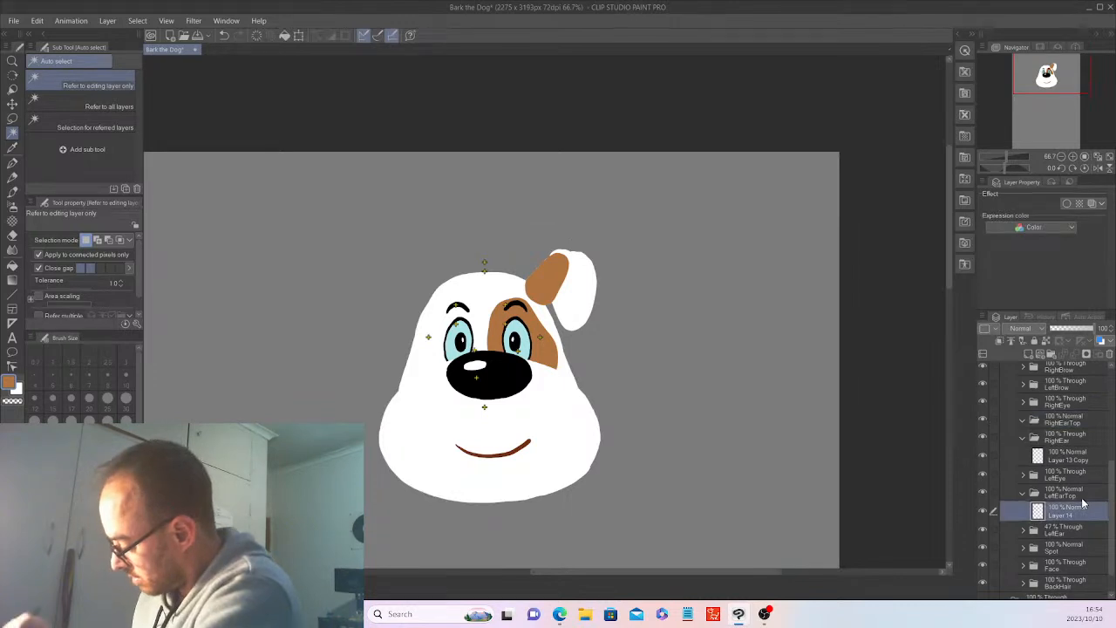
{"action": "left_click", "coordinate": [36, 21]}
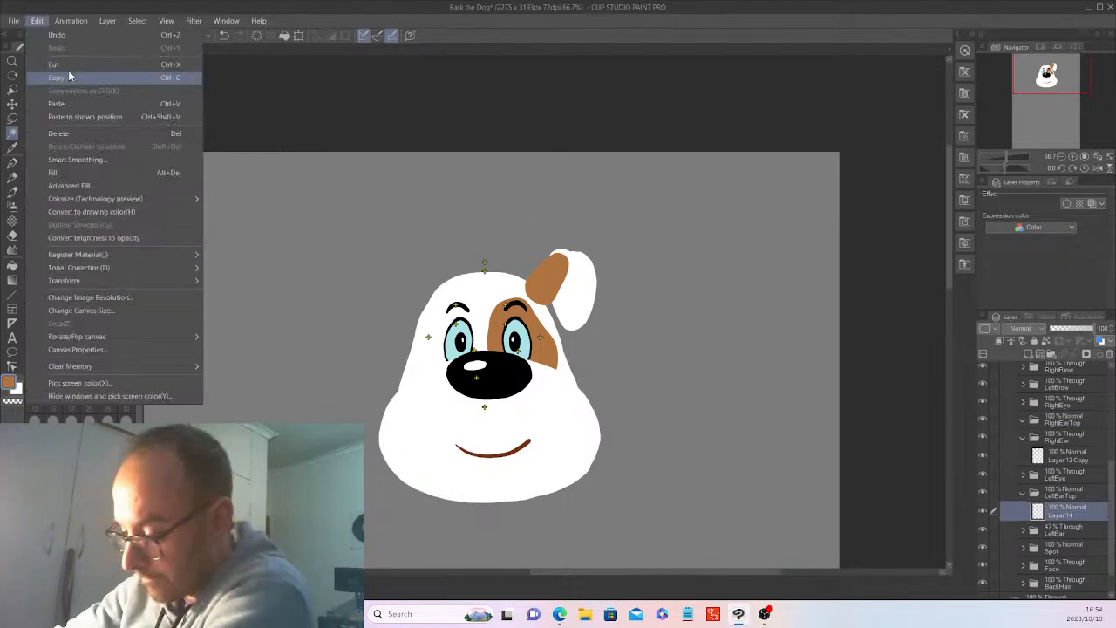
{"action": "left_click", "coordinate": [69, 74]}
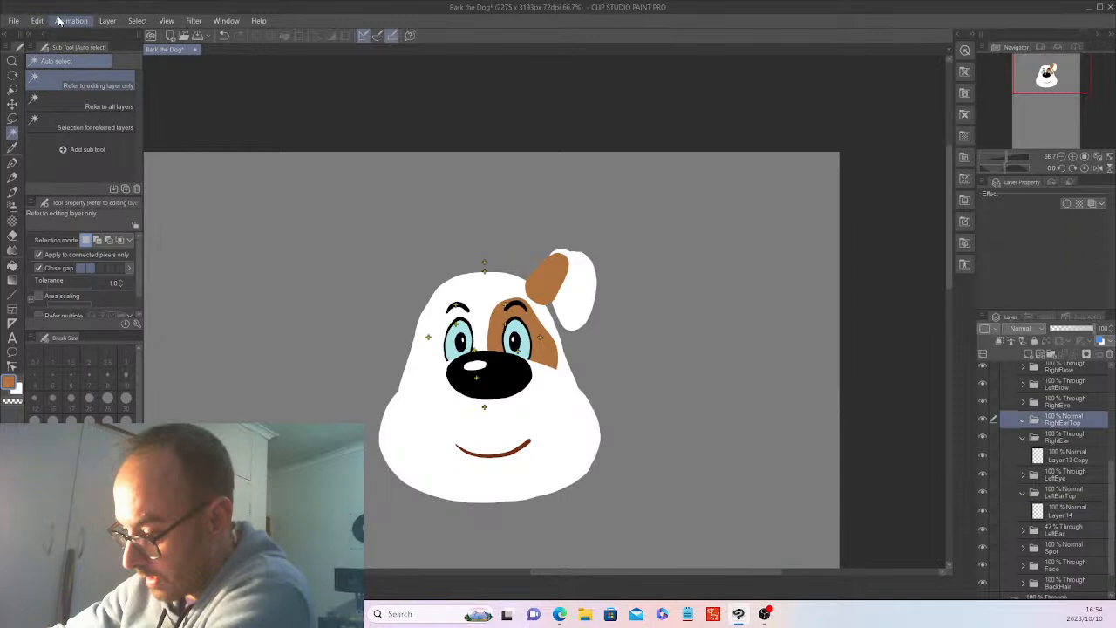
{"action": "key", "text": "ctrl+v"}
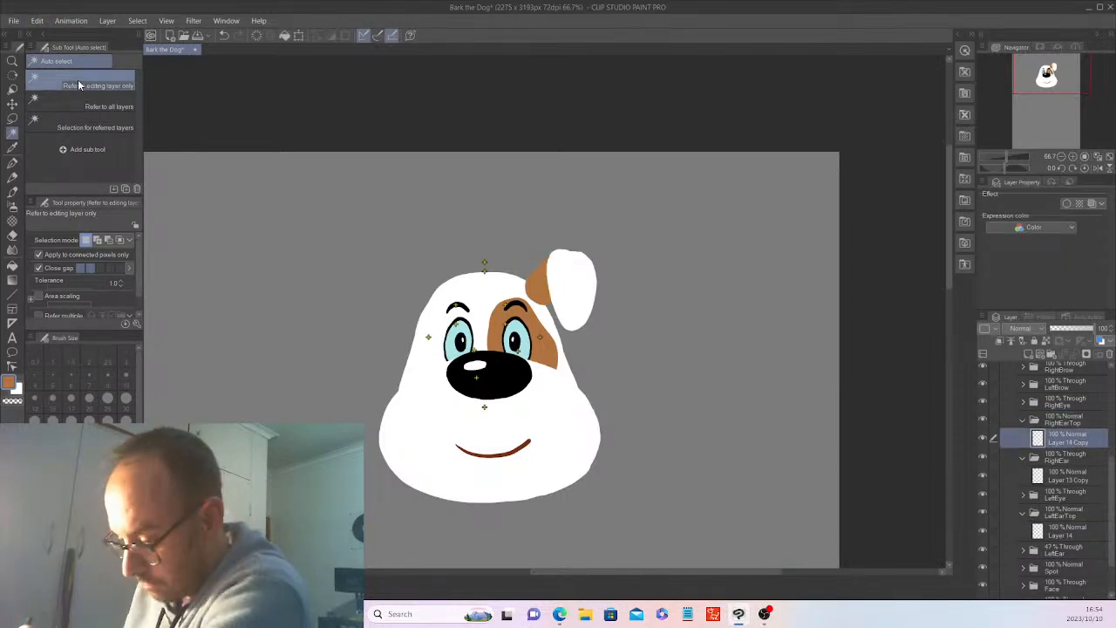
Fill the copied ear top in the RightEarTop folder with the sampled brown and deselect it.
{"action": "left_click", "coordinate": [575, 266]}
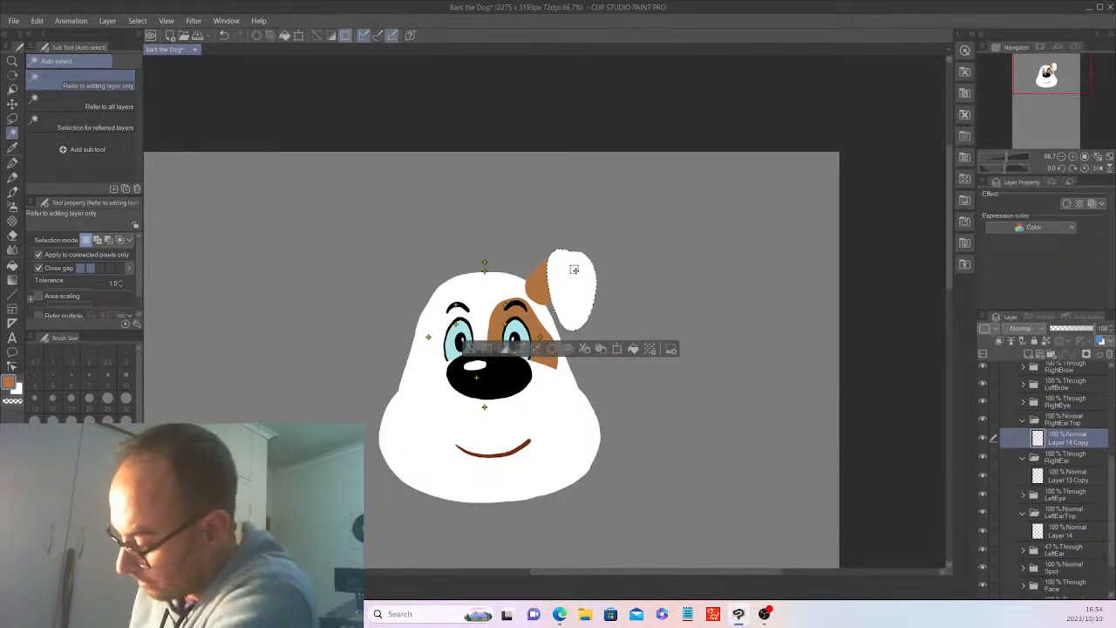
{"action": "left_click", "coordinate": [634, 349]}
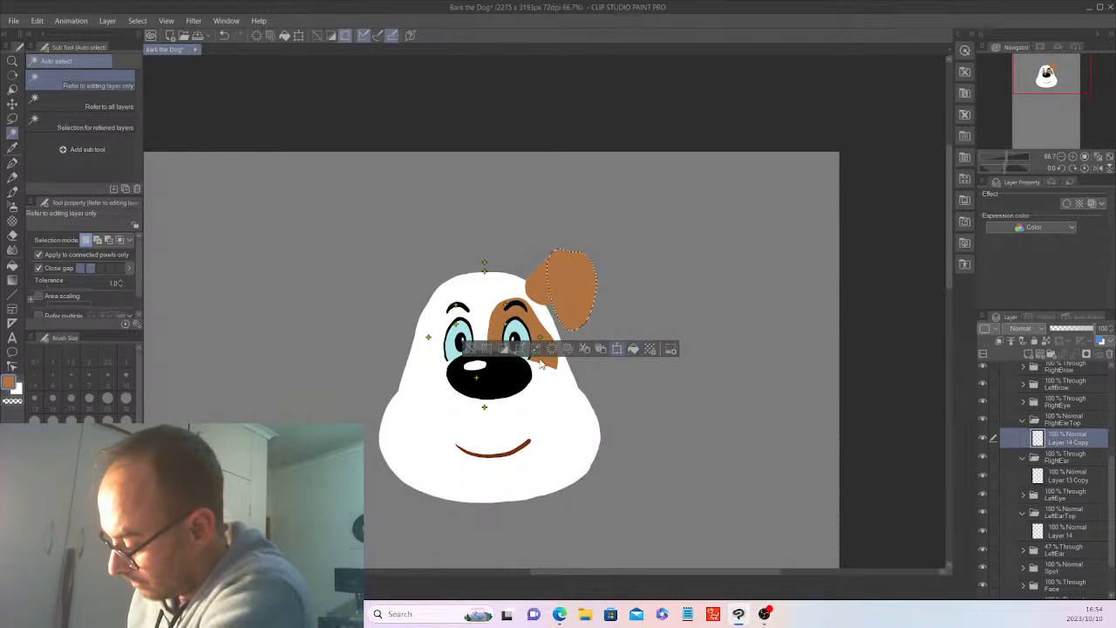
{"action": "left_click", "coordinate": [469, 349]}
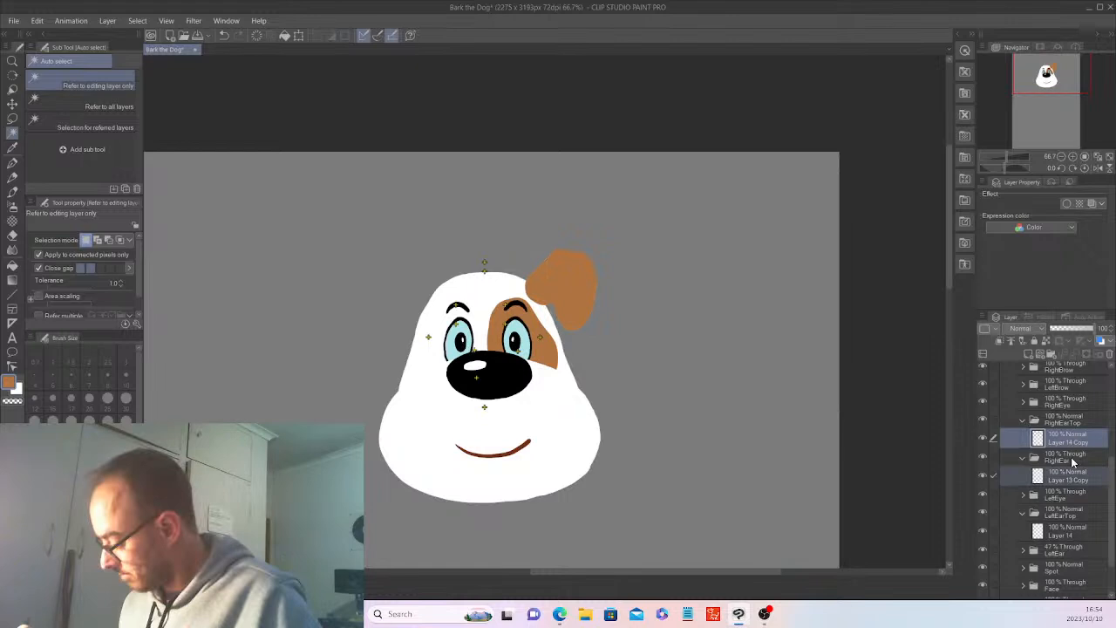
Try a perspective transform on the copied ear base and ear top layers together.
{"action": "left_click", "coordinate": [36, 20]}
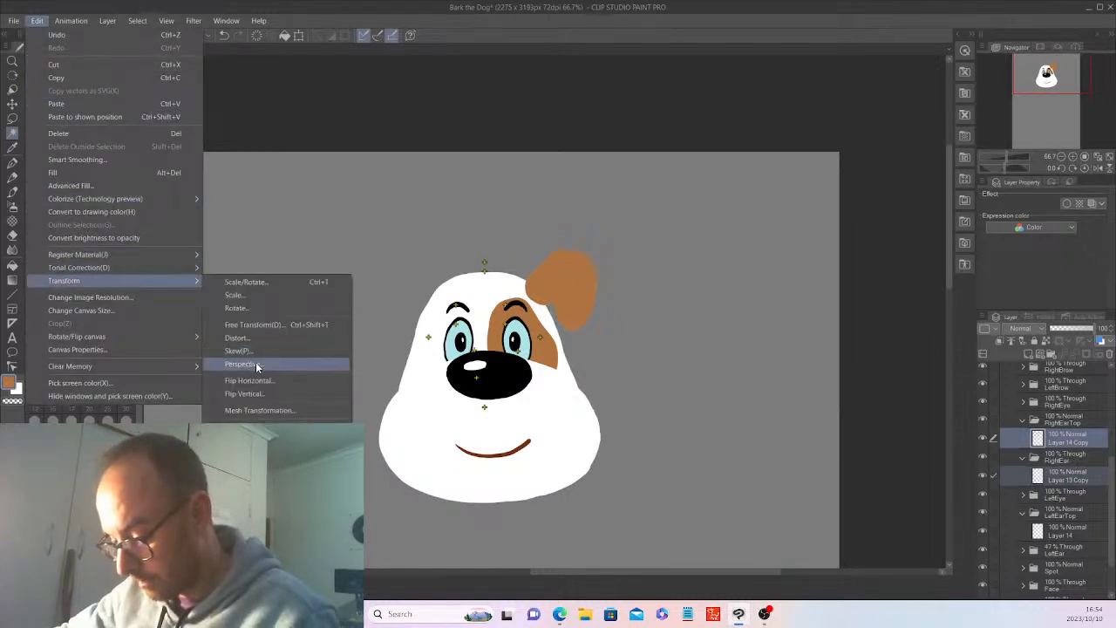
{"action": "left_click", "coordinate": [248, 362]}
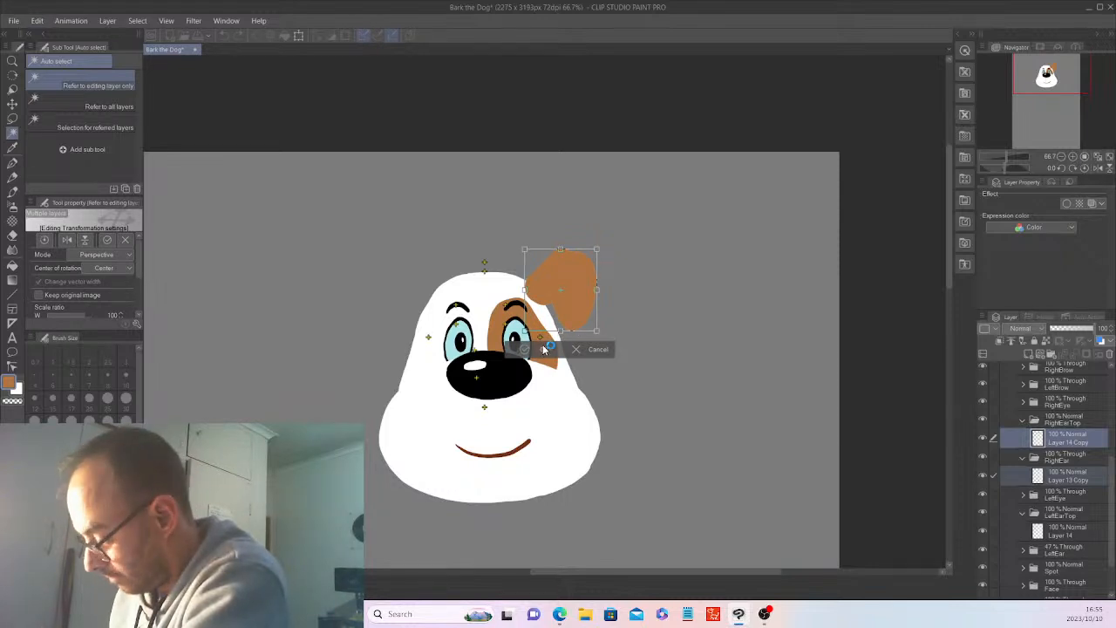
{"action": "key", "text": "Return"}
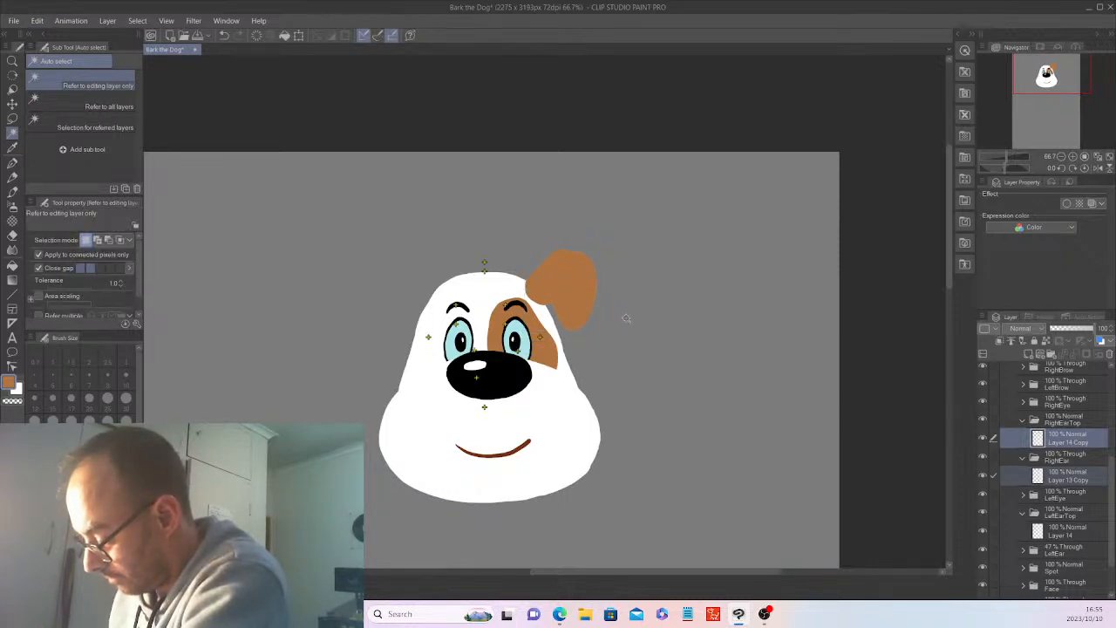
Try to move both copied ear layers across the head with the Move layer tool, undo the move, and clear the selection.
{"action": "left_click", "coordinate": [17, 105]}
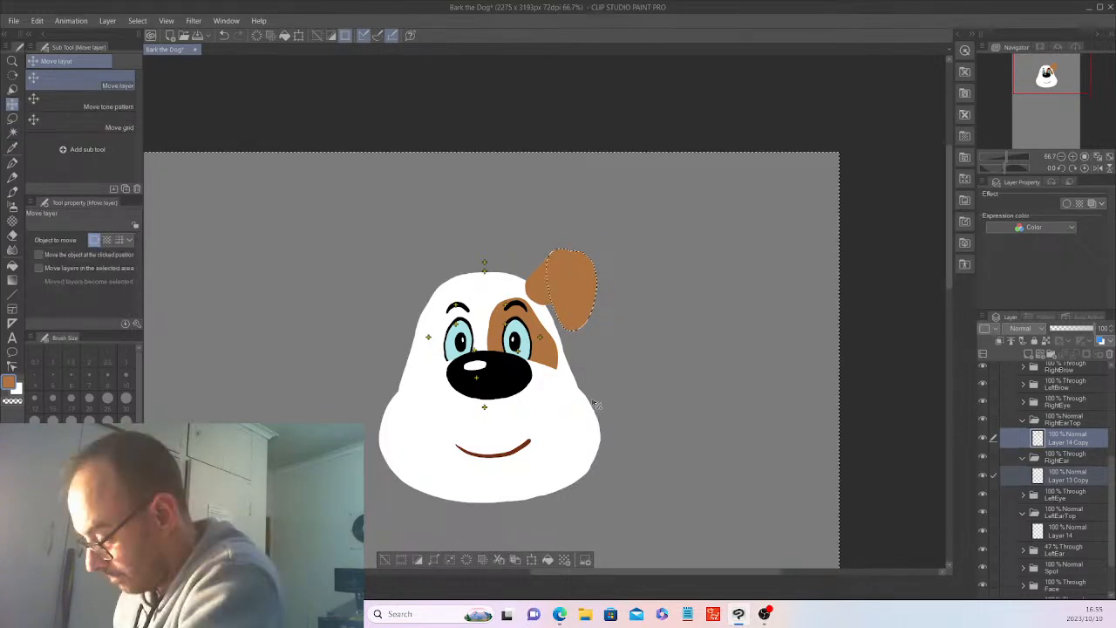
{"action": "left_click_drag", "start_coordinate": [596, 404], "coordinate": [406, 542]}
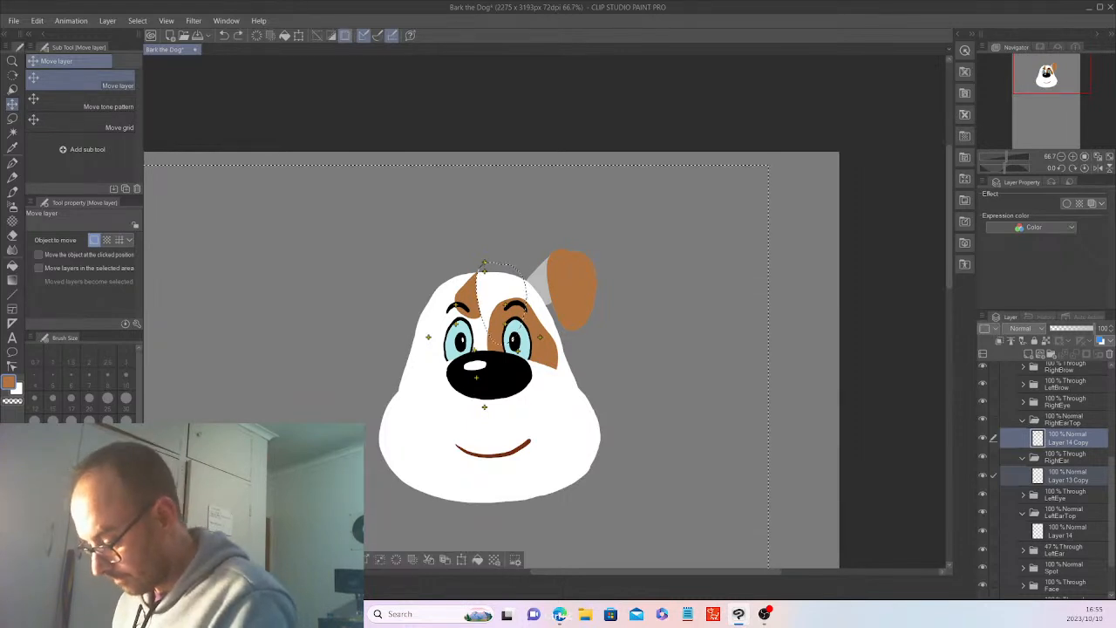
{"action": "key", "text": "ctrl+z"}
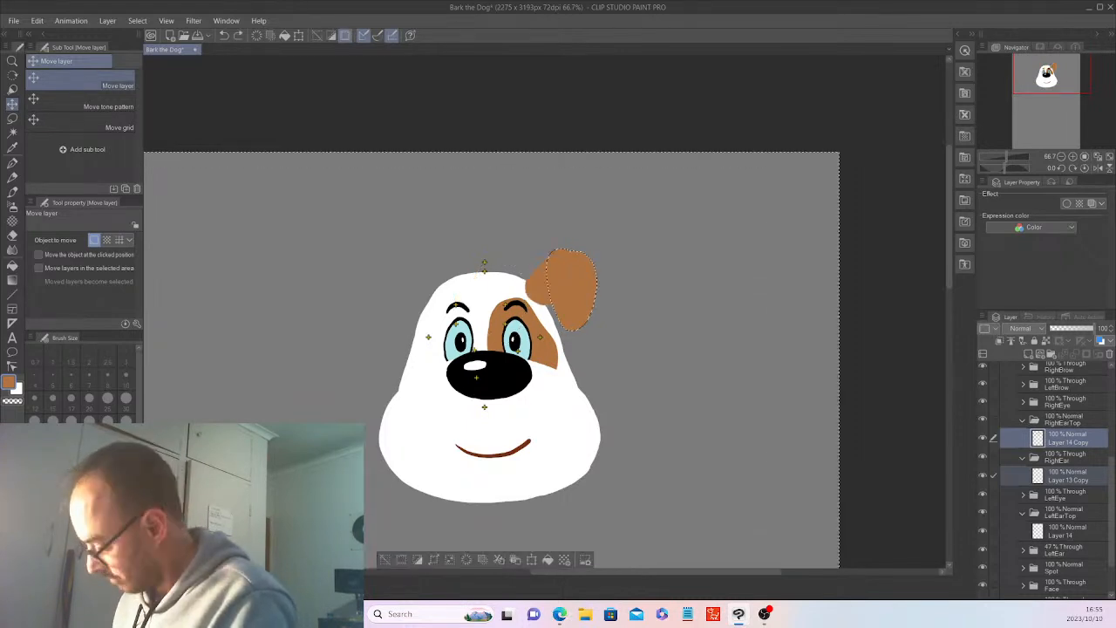
{"action": "key", "text": "ctrl+d"}
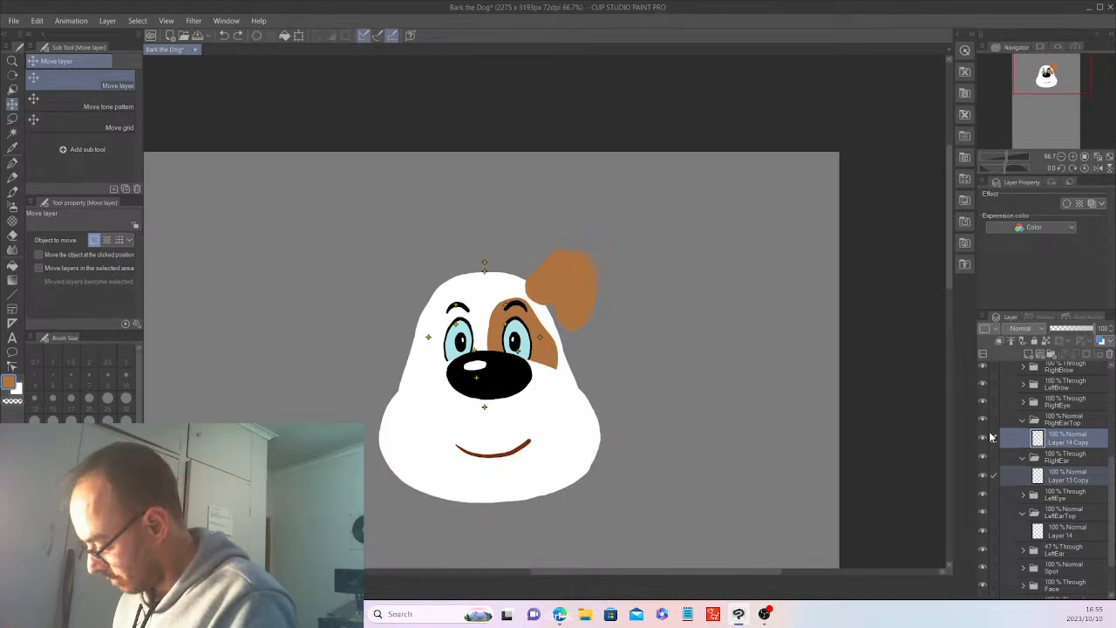
Expand the LeftEar folder and delete the brown ear copies from the RightEar and RightEarTop folders.
{"action": "left_click", "coordinate": [1023, 550]}
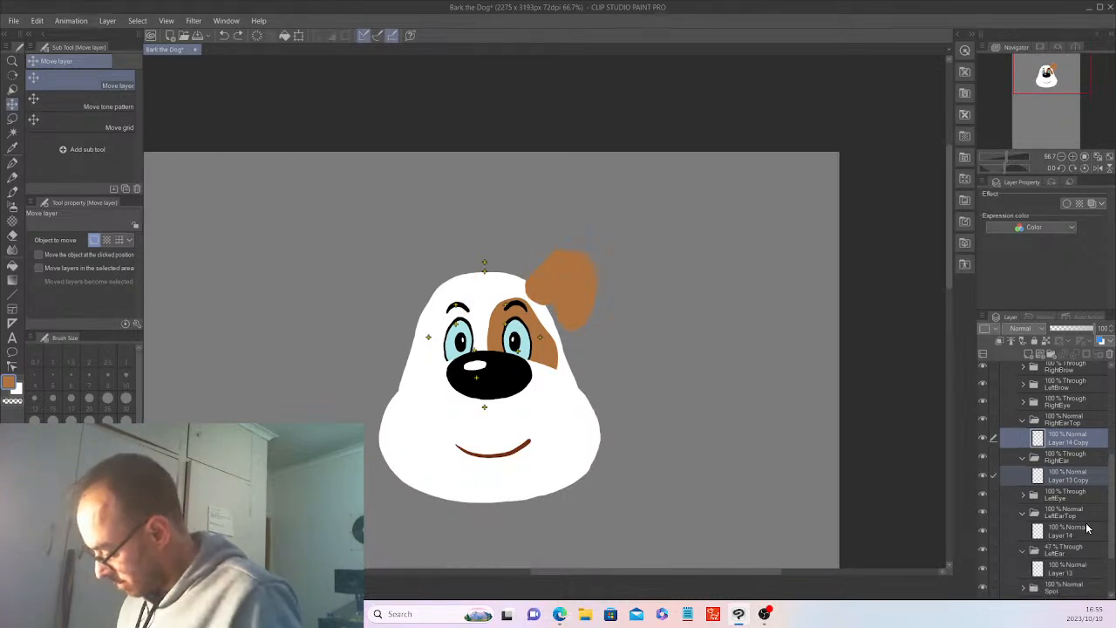
{"action": "left_click", "coordinate": [1080, 440], "text": "ctrl"}
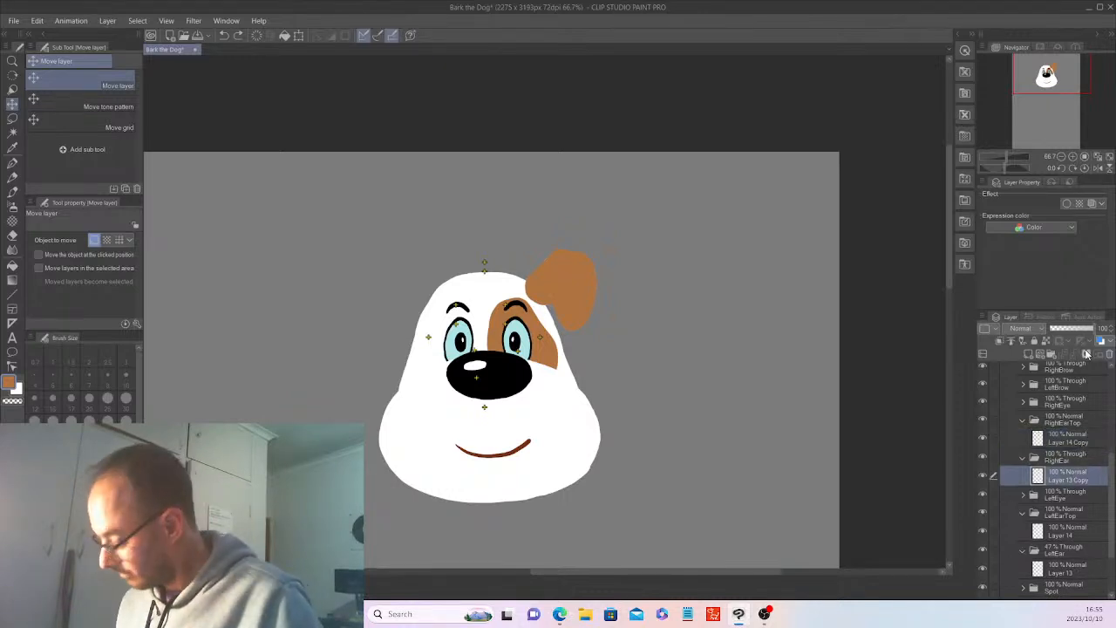
{"action": "left_click", "coordinate": [1086, 354]}
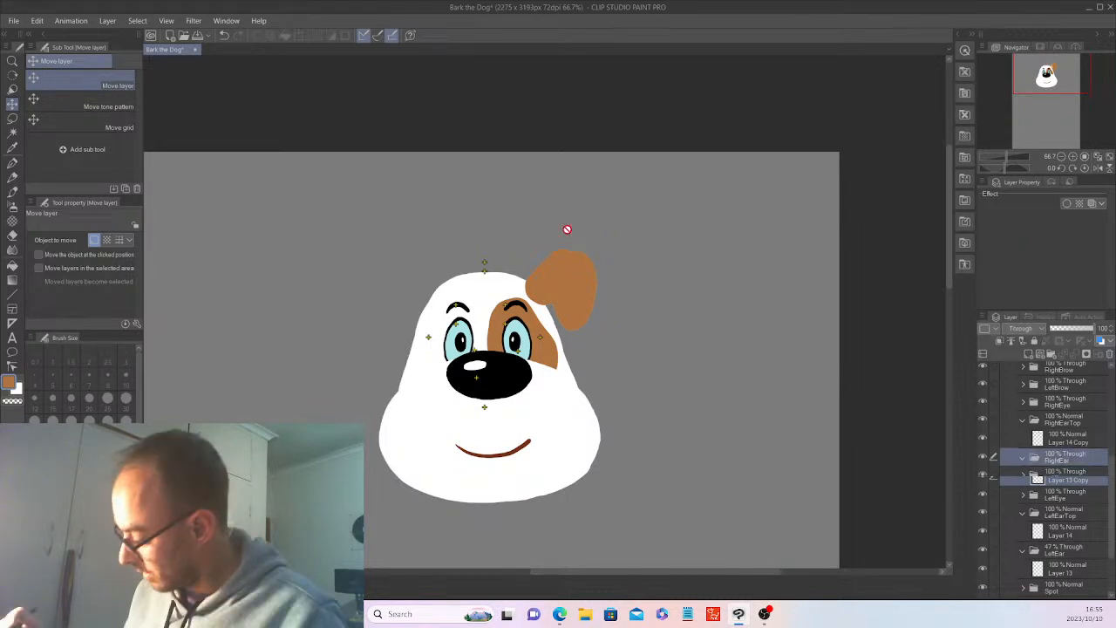
{"action": "key", "text": "Delete"}
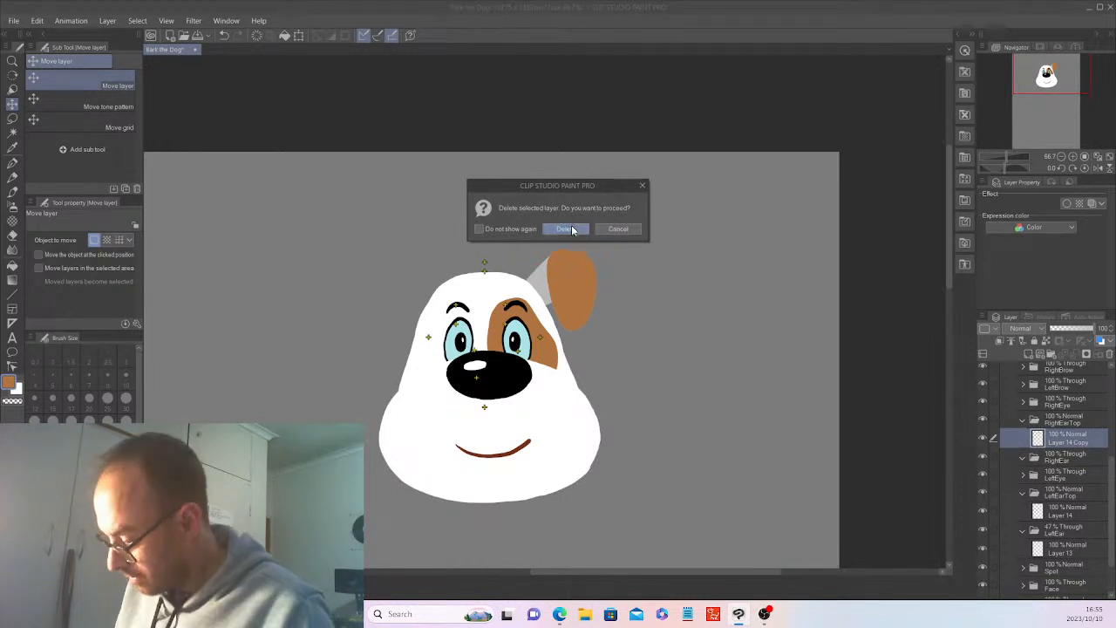
{"action": "left_click", "coordinate": [575, 228]}
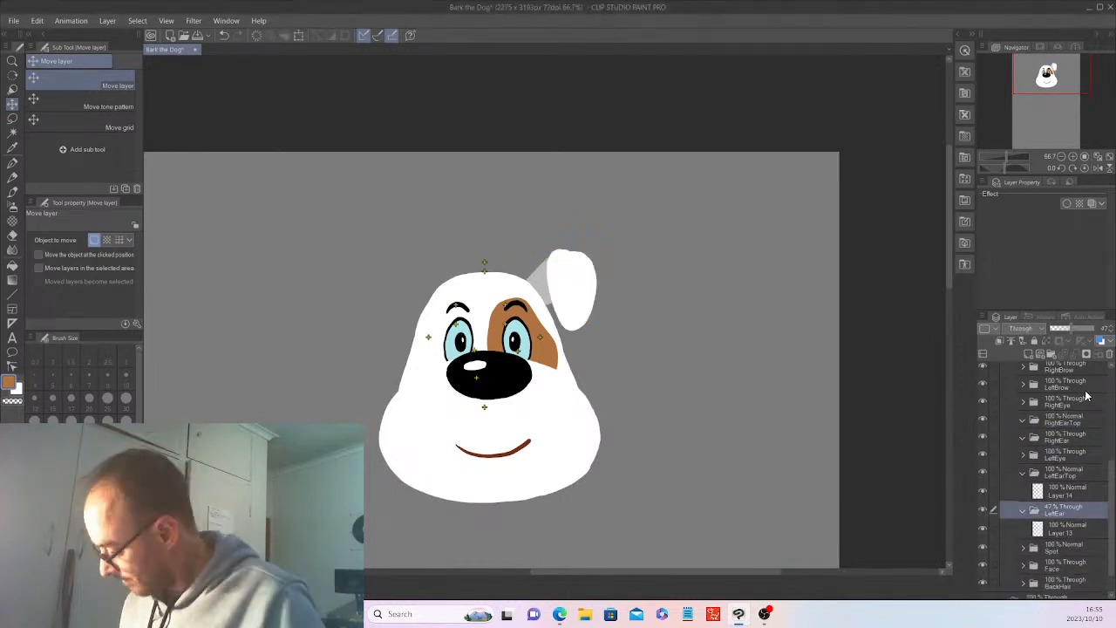
Restore the LeftEar folder's opacity to 100% and copy its Layer 13 into the RightEar folder.
{"action": "left_click", "coordinate": [1093, 329]}
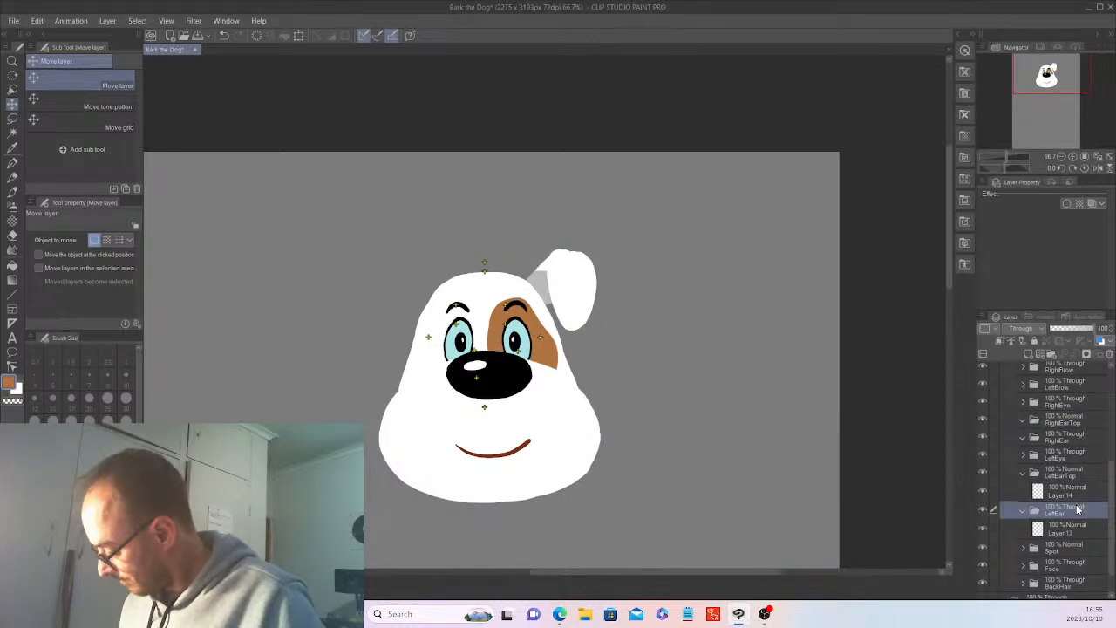
{"action": "left_click", "coordinate": [1073, 529]}
{"action": "left_click", "coordinate": [37, 21]}
{"action": "left_click", "coordinate": [68, 77]}
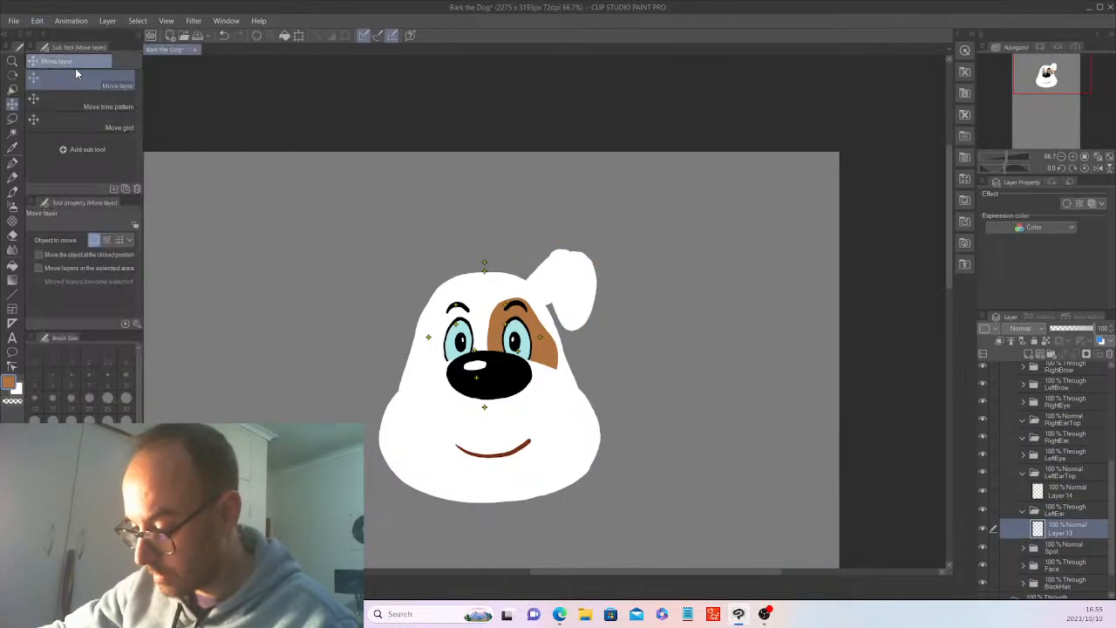
{"action": "left_click", "coordinate": [1077, 438]}
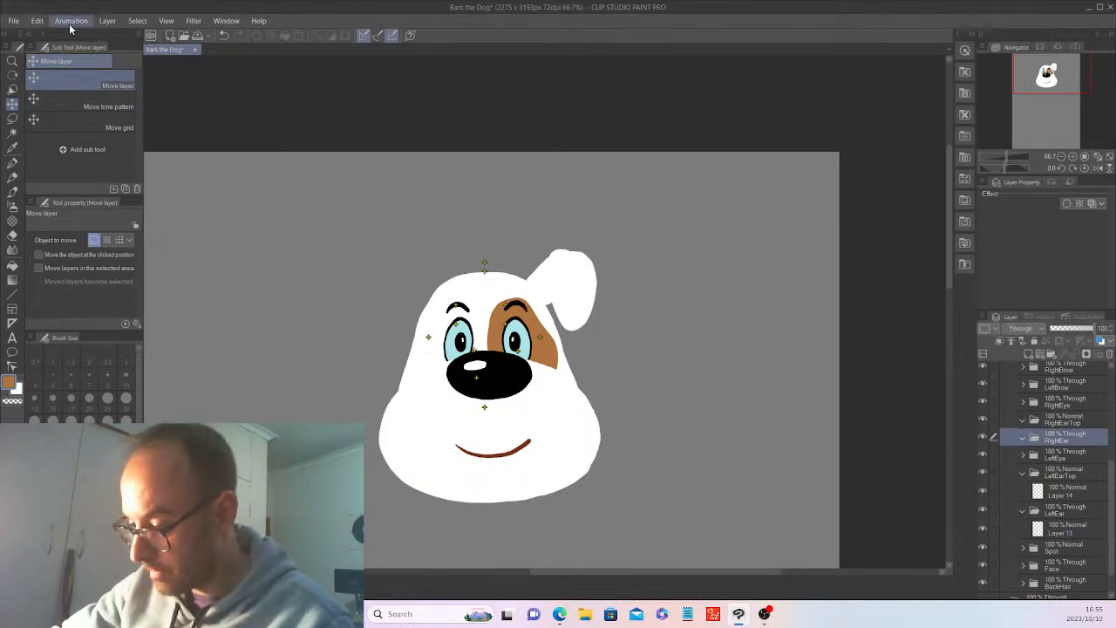
{"action": "key", "text": "ctrl+v"}
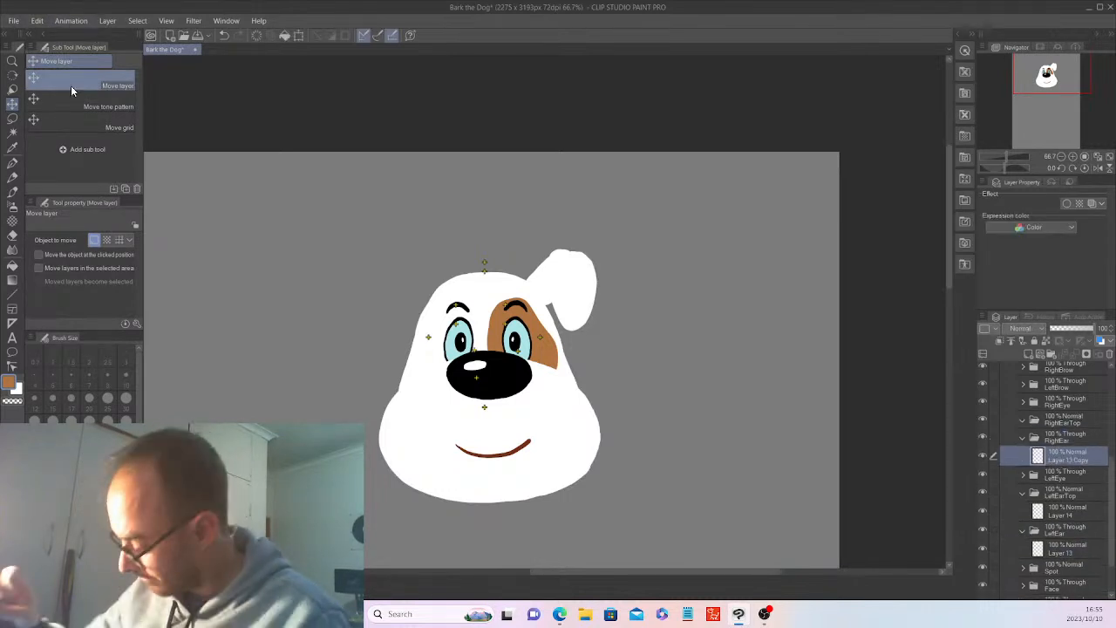
Copy Layer 14 from the LeftEarTop folder and paste it into the RightEarTop folder.
{"action": "left_click", "coordinate": [1065, 510]}
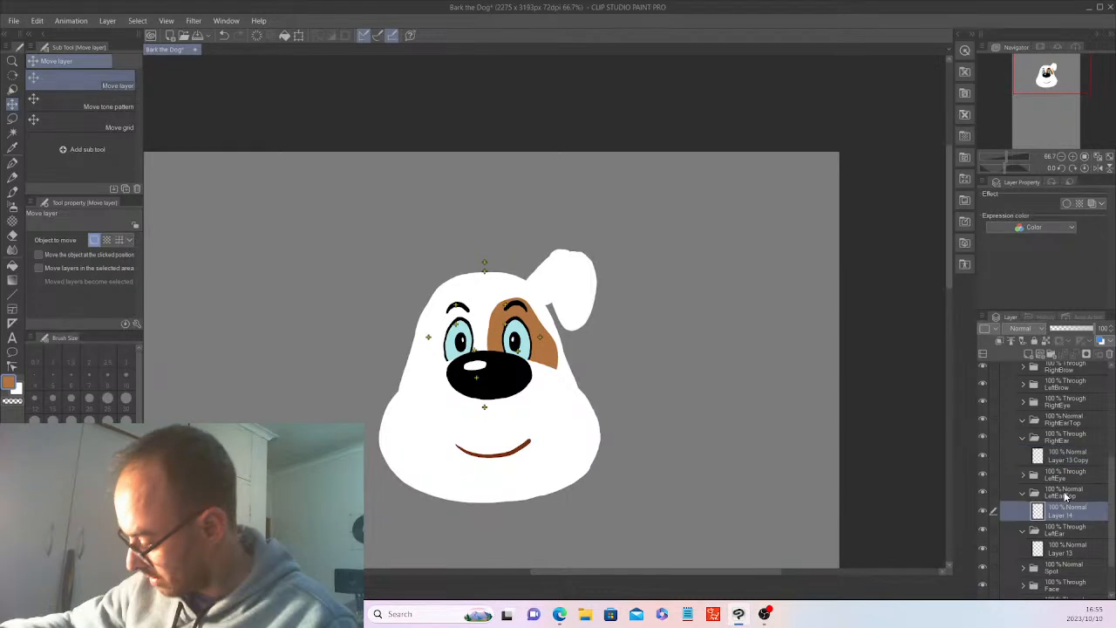
{"action": "left_click", "coordinate": [37, 21]}
{"action": "left_click", "coordinate": [68, 78]}
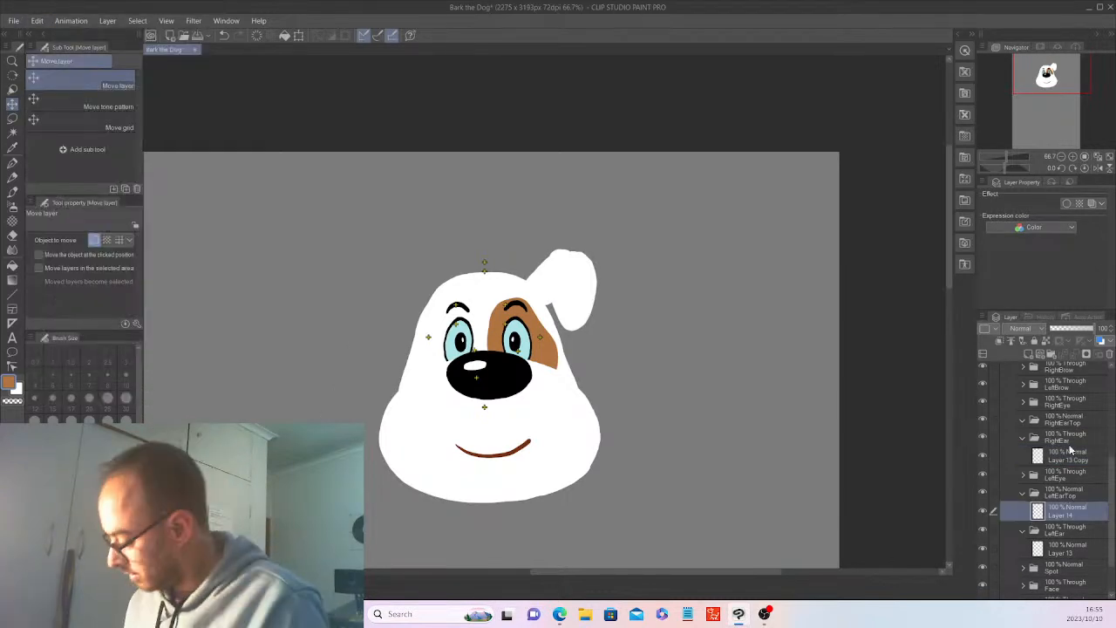
{"action": "left_click", "coordinate": [1065, 420]}
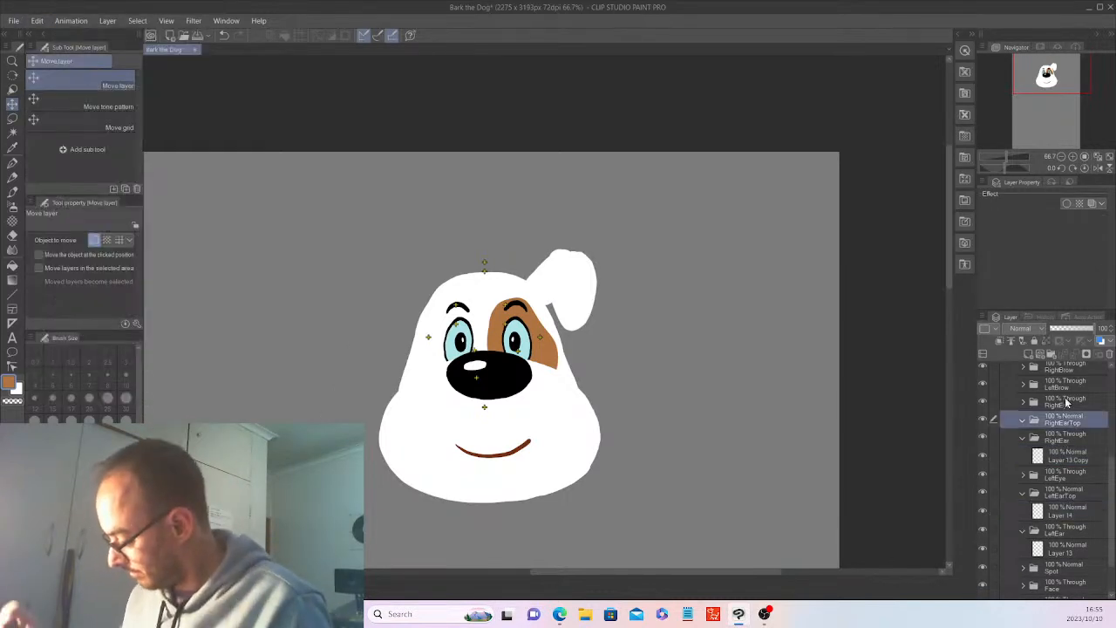
{"action": "left_click", "coordinate": [39, 21]}
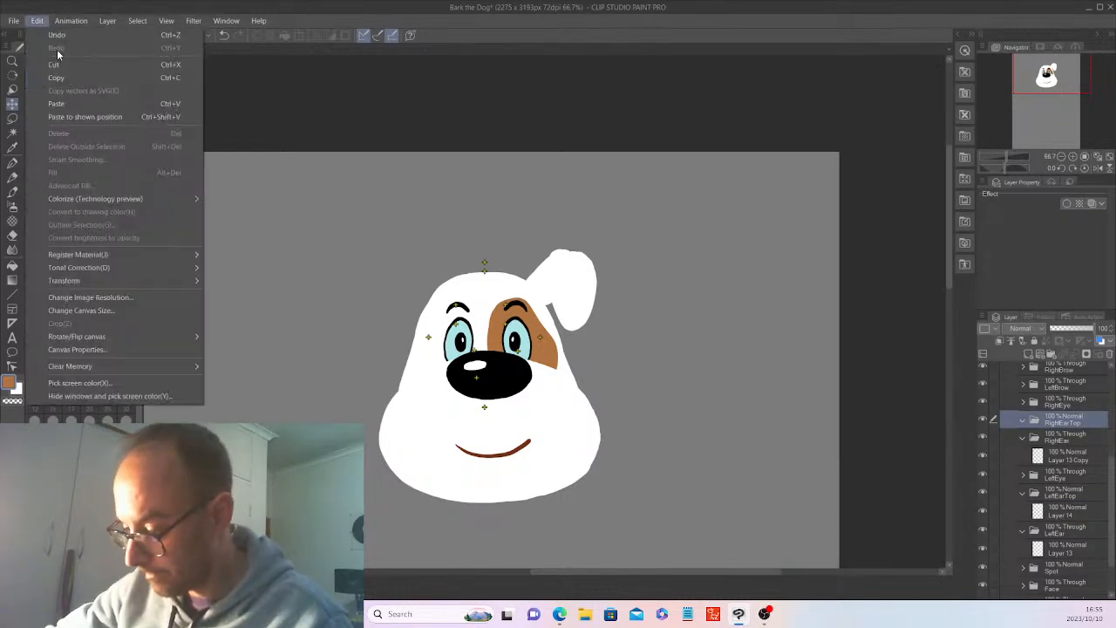
{"action": "left_click", "coordinate": [78, 103]}
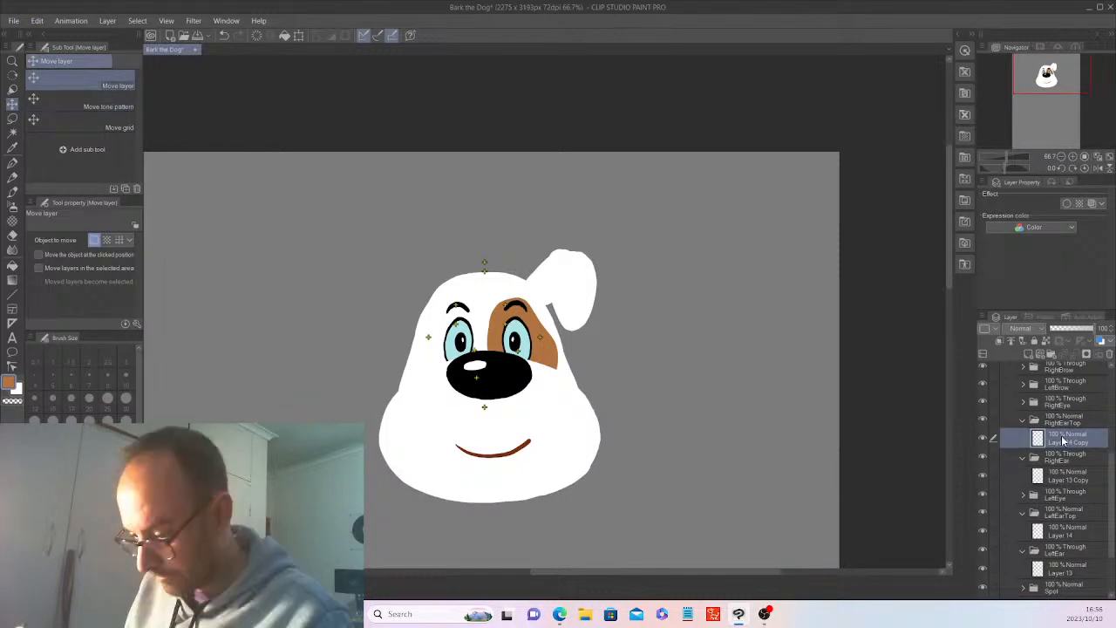
Auto-select the ear shape on the RightEarTop copy, fill it with the current brown, and clear the selection.
{"action": "key", "text": "w"}
{"action": "left_click", "coordinate": [566, 275]}
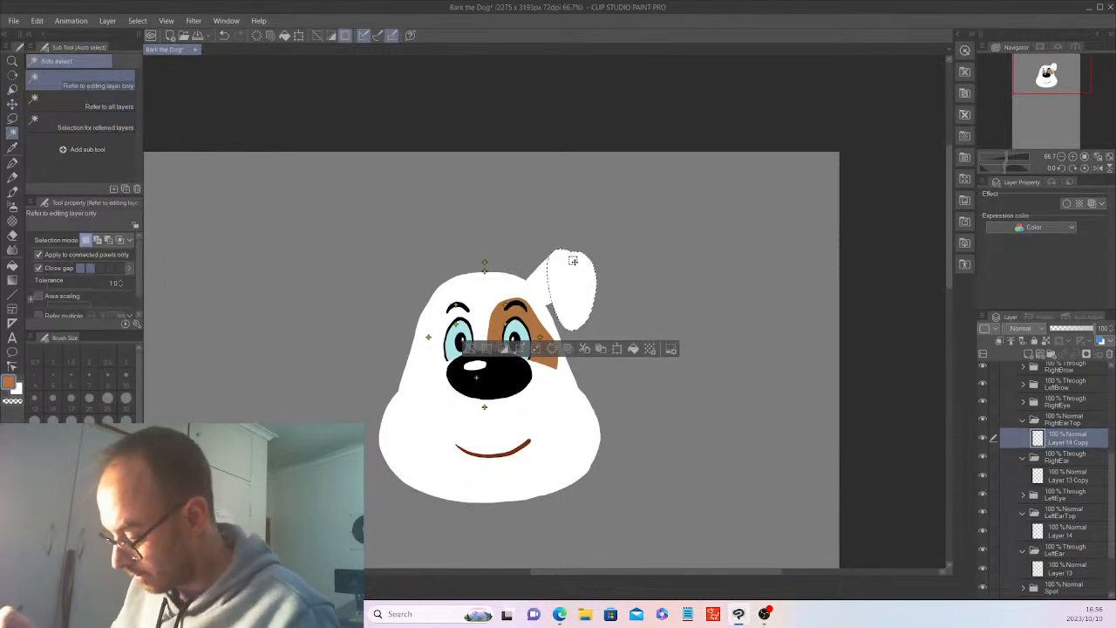
{"action": "left_click", "coordinate": [633, 349]}
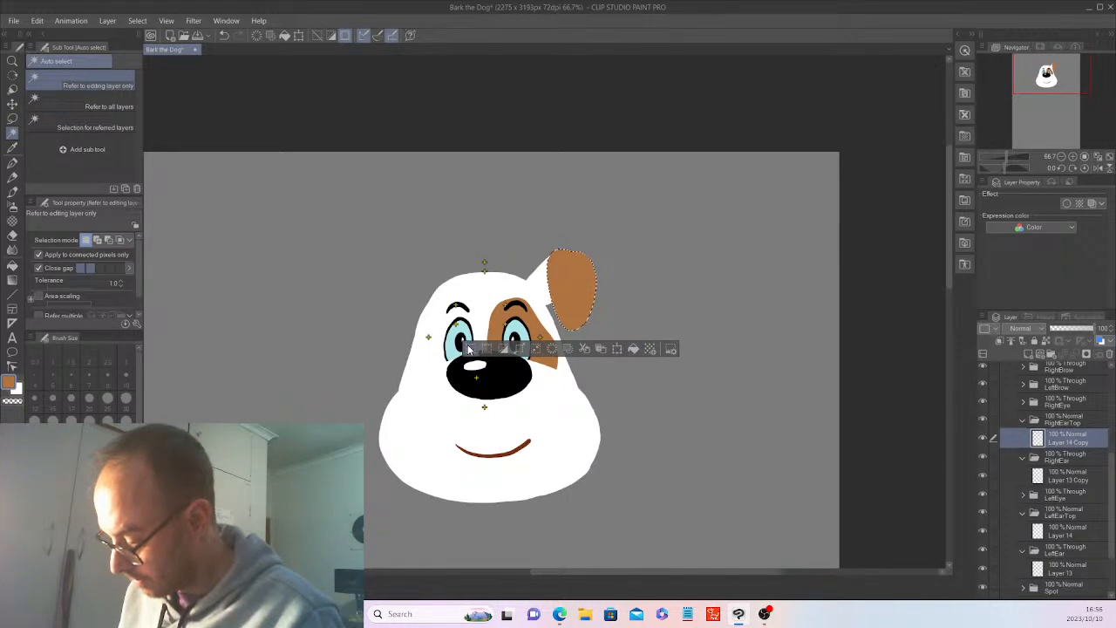
{"action": "key", "text": "ctrl+d"}
Auto-select the ear base on the RightEar copy, fill it with the same brown, and deselect it.
{"action": "left_click", "coordinate": [1069, 475]}
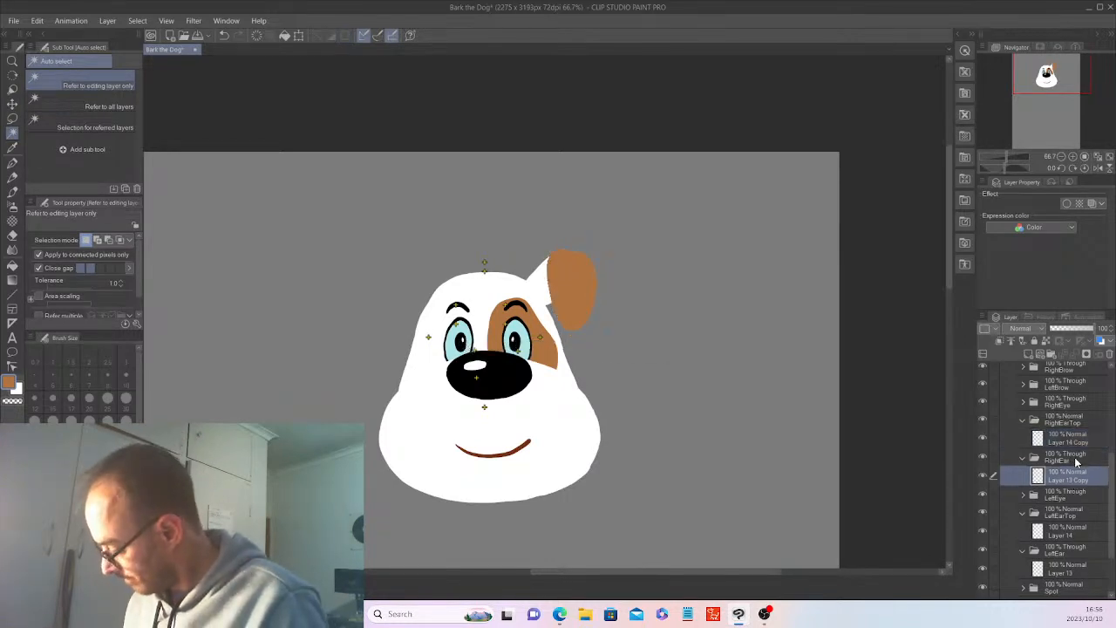
{"action": "left_click", "coordinate": [566, 282]}
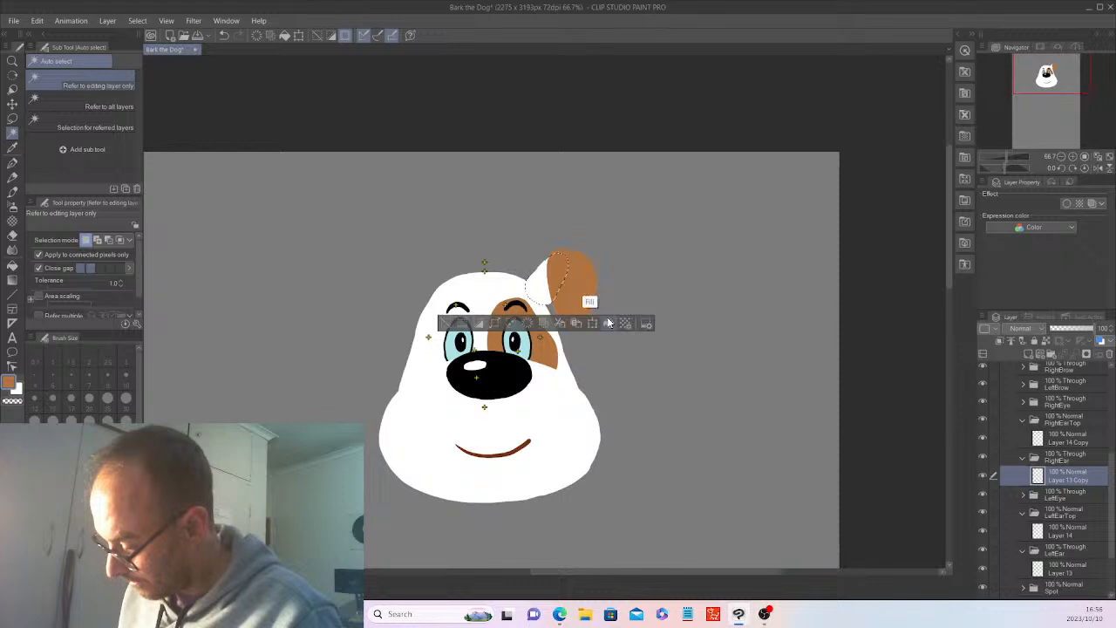
{"action": "left_click", "coordinate": [608, 324]}
{"action": "key", "text": "ctrl+d"}
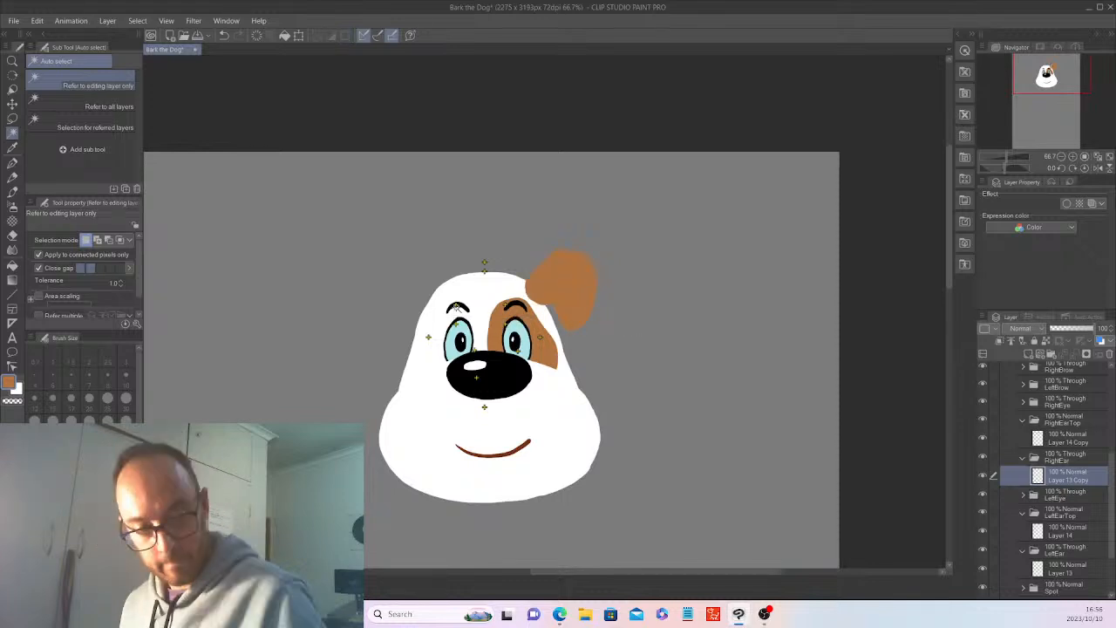
Flip both brown ear copies horizontally together and move them to the opposite side of the head.
{"action": "left_click", "coordinate": [36, 20]}
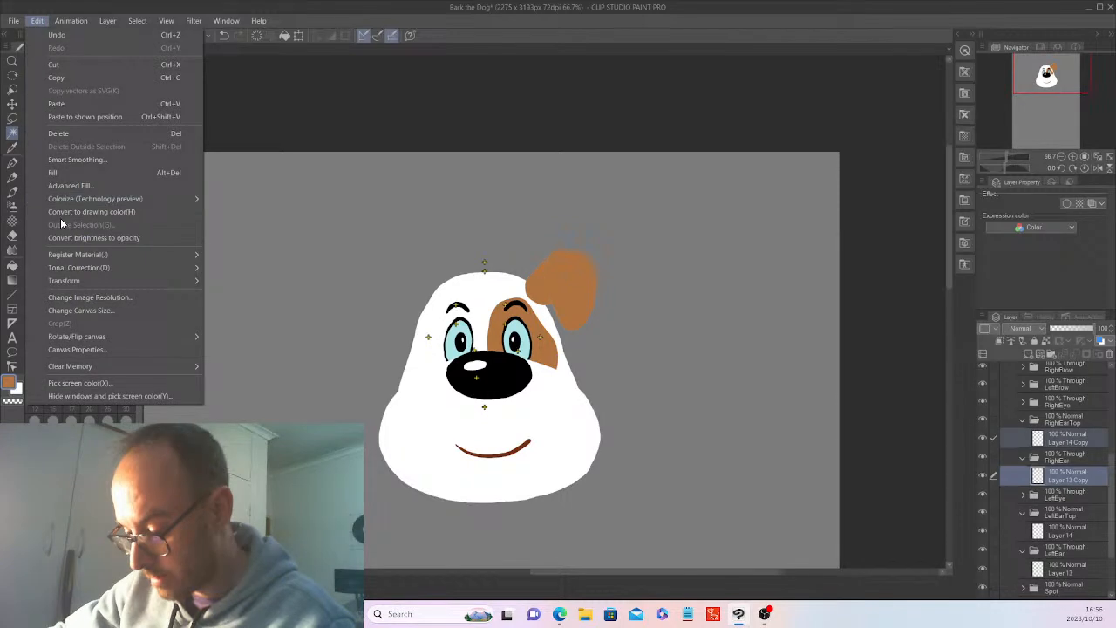
{"action": "mouse_move", "coordinate": [75, 281]}
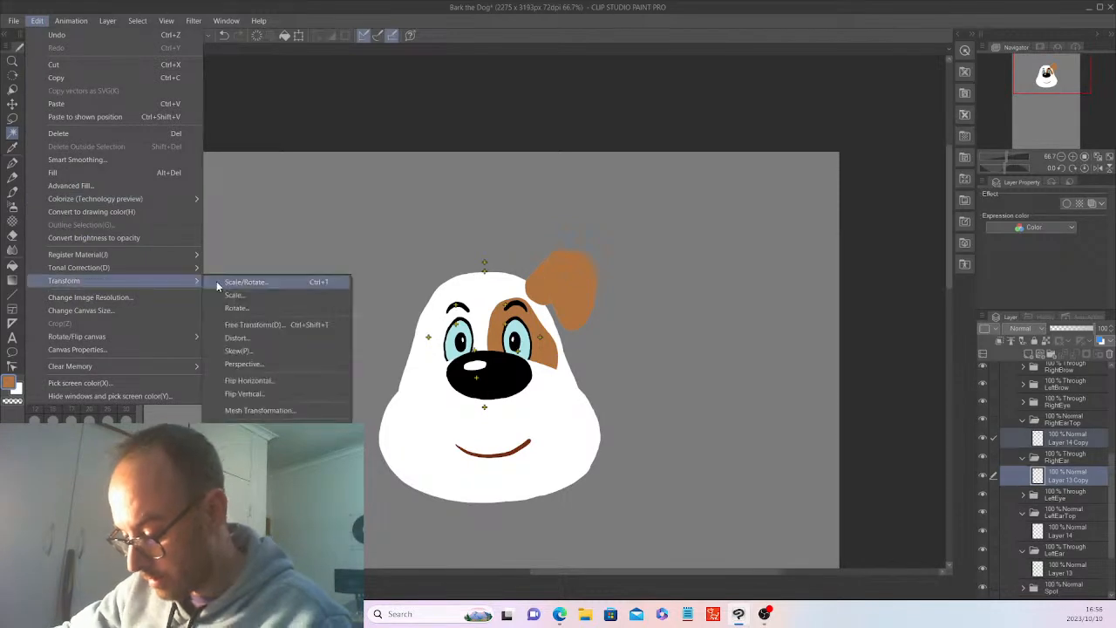
{"action": "left_click", "coordinate": [259, 378]}
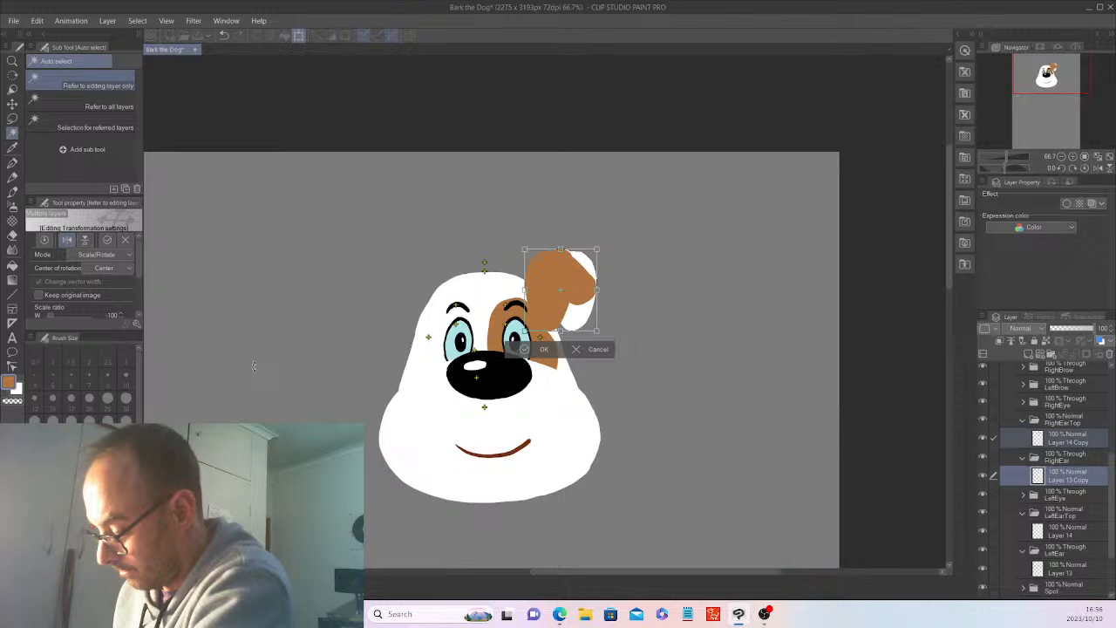
{"action": "key", "text": "Return"}
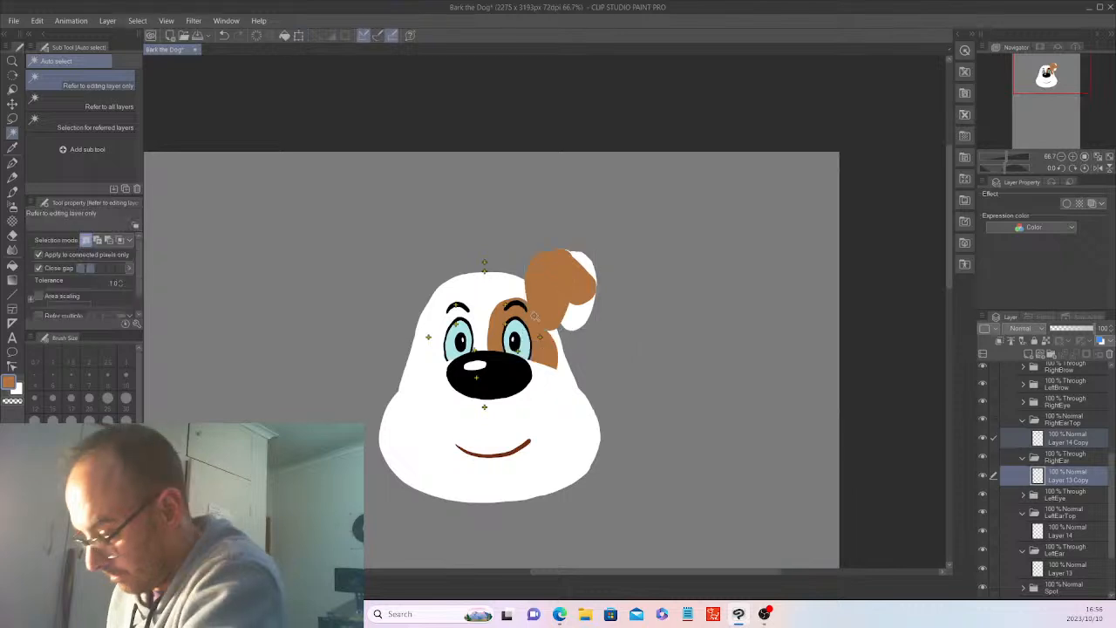
{"action": "key", "text": "k"}
{"action": "left_click_drag", "start_coordinate": [673, 407], "coordinate": [530, 413]}
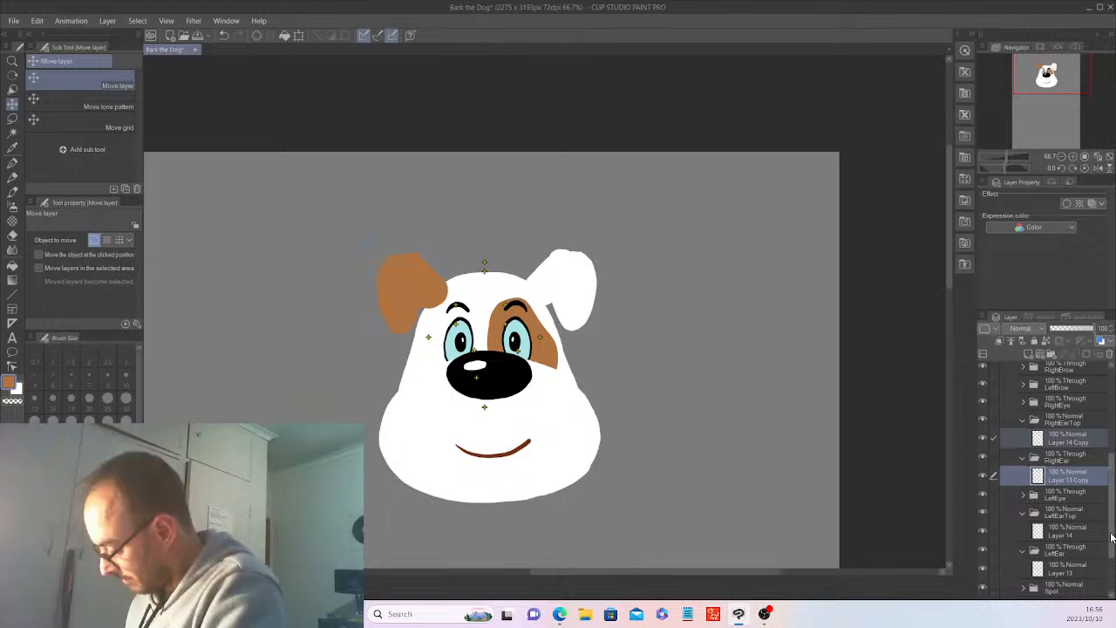
Lower the Face folder's opacity to 49% and nudge the LeftEarTop and LeftEar folders together slightly toward the head.
{"action": "left_click_drag", "start_coordinate": [1112, 538], "coordinate": [1112, 574]}
{"action": "left_click", "coordinate": [1067, 535]}
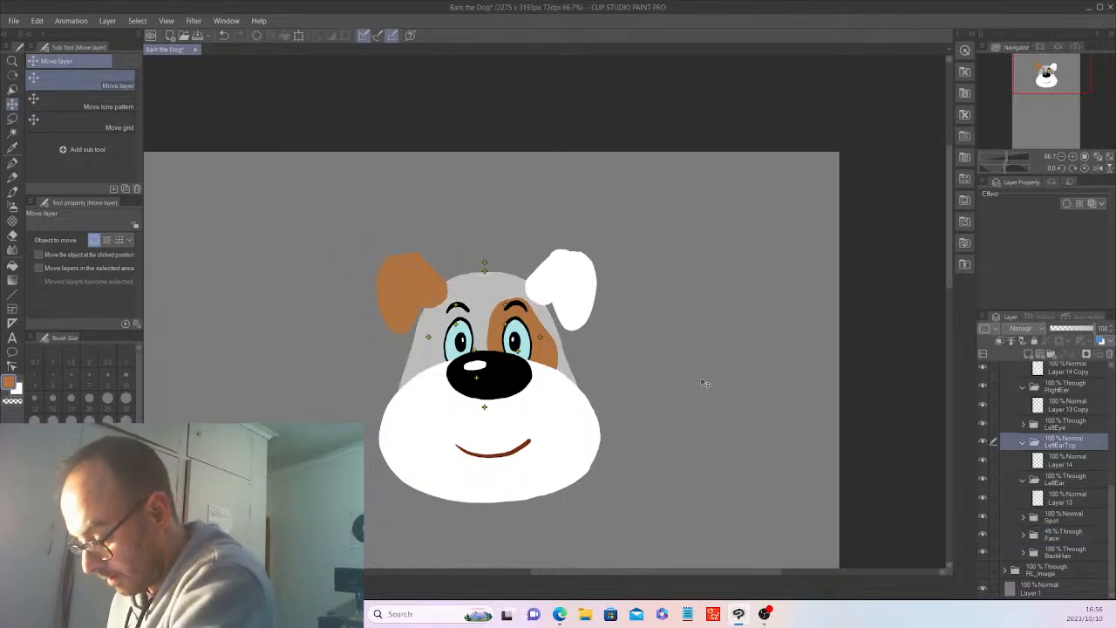
{"action": "left_click_drag", "start_coordinate": [708, 384], "coordinate": [700, 386]}
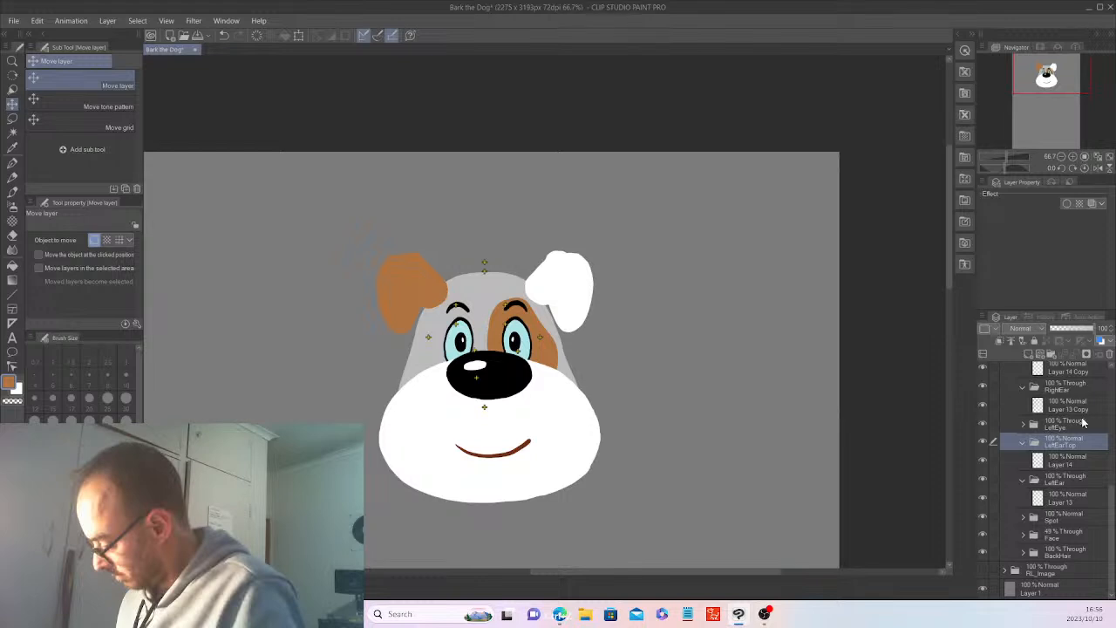
{"action": "left_click", "coordinate": [1079, 478], "text": "ctrl"}
{"action": "left_click_drag", "start_coordinate": [744, 379], "coordinate": [741, 379]}
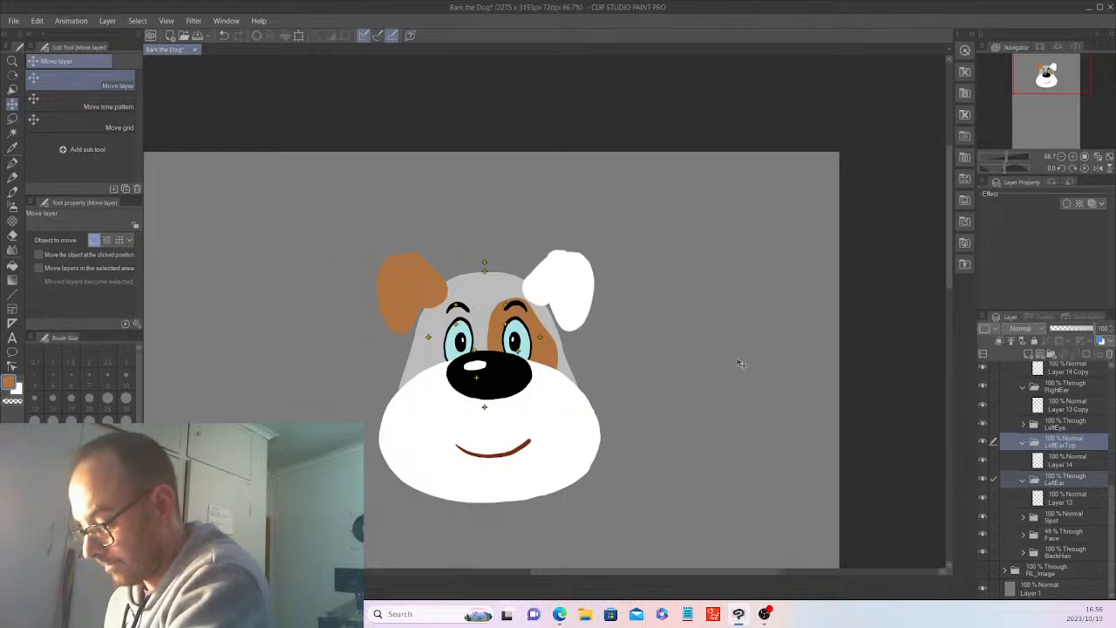
Collapse the LeftEarTop, LeftEar, RightEar and RightEarTop folders.
{"action": "left_click", "coordinate": [1023, 443]}
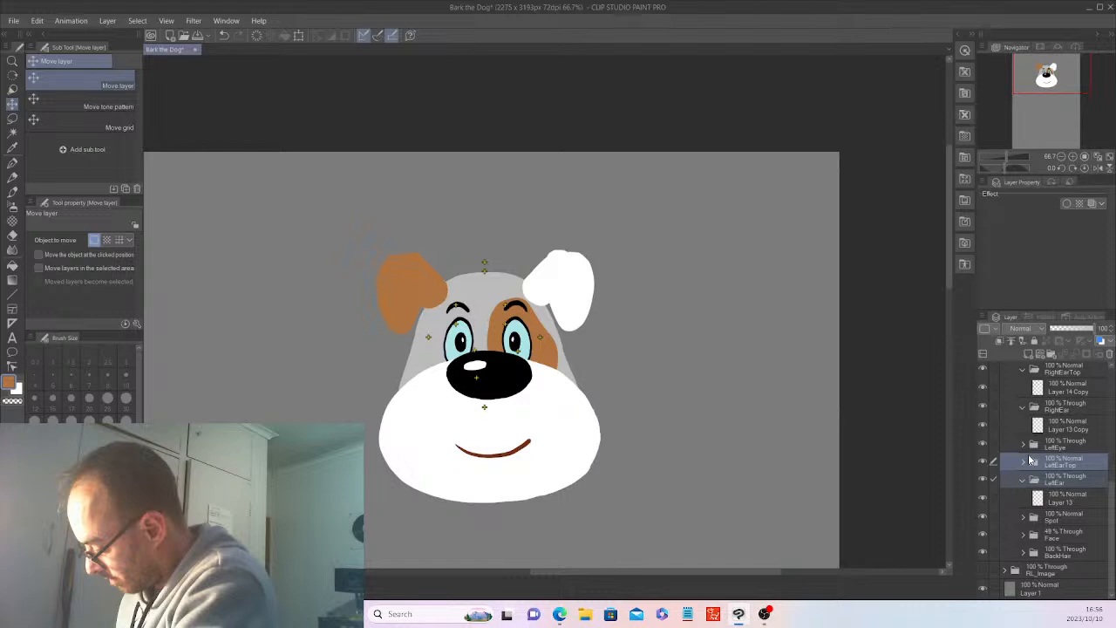
{"action": "left_click", "coordinate": [1023, 479]}
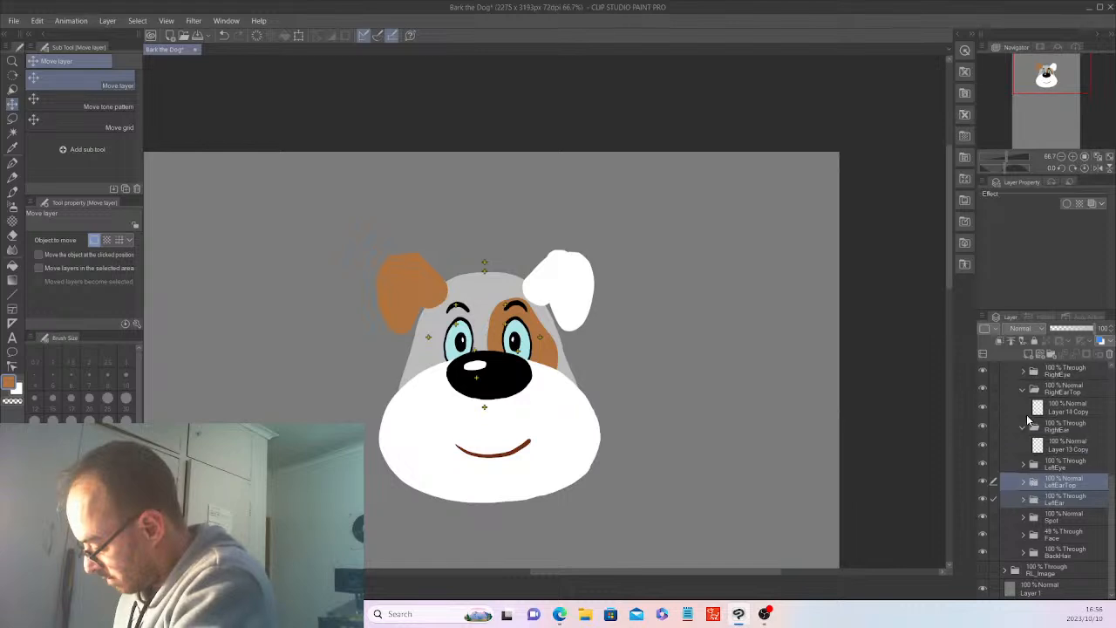
{"action": "left_click", "coordinate": [1022, 427]}
{"action": "left_click", "coordinate": [1023, 409]}
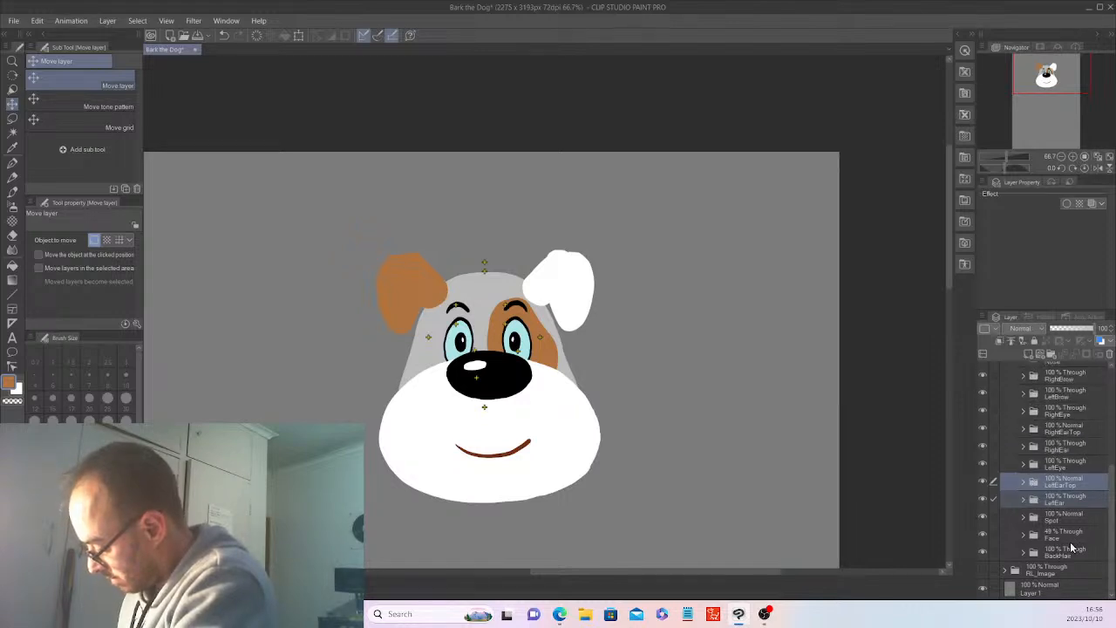
Restore the Face folder's opacity to 100% and save the document.
{"action": "left_click", "coordinate": [1064, 537]}
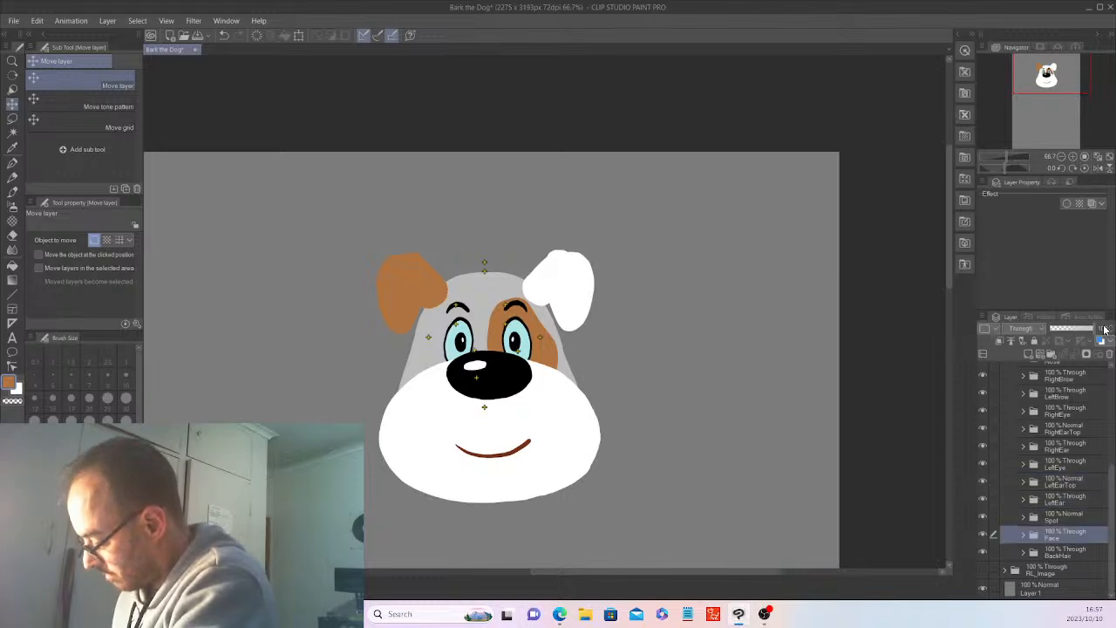
{"action": "left_click", "coordinate": [1104, 330]}
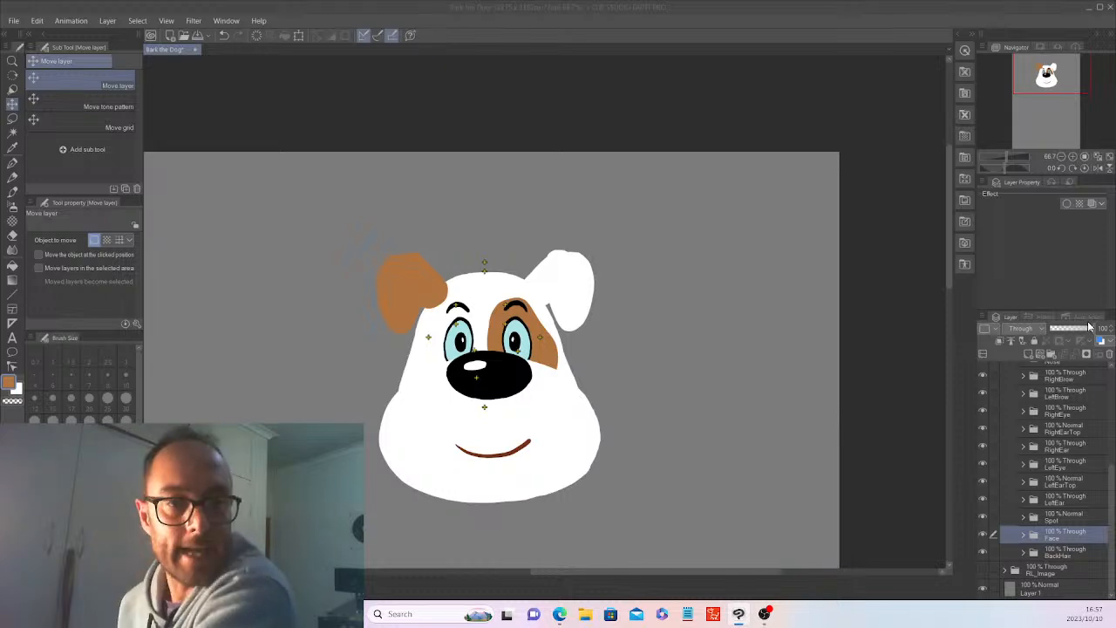
{"action": "key", "text": "ctrl+s"}
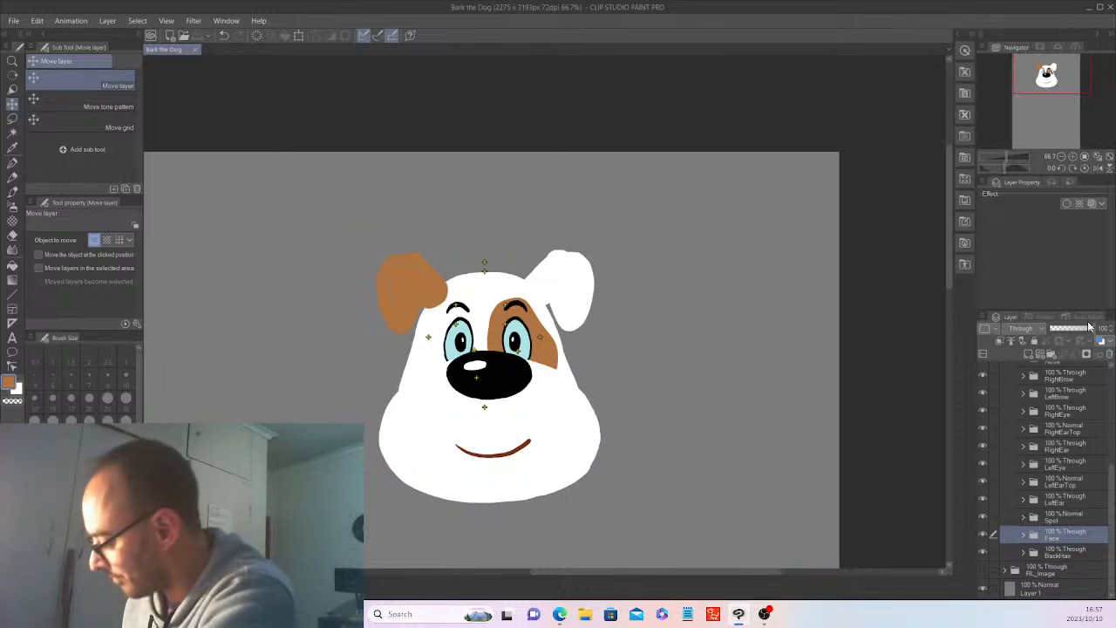
Select the brown ear base in the RightEar folder, shade it near the fold with a darker brown Soft airbrush, and deselect.
{"action": "left_click", "coordinate": [1025, 445]}
{"action": "left_click", "coordinate": [1041, 464]}
{"action": "left_click", "coordinate": [12, 133]}
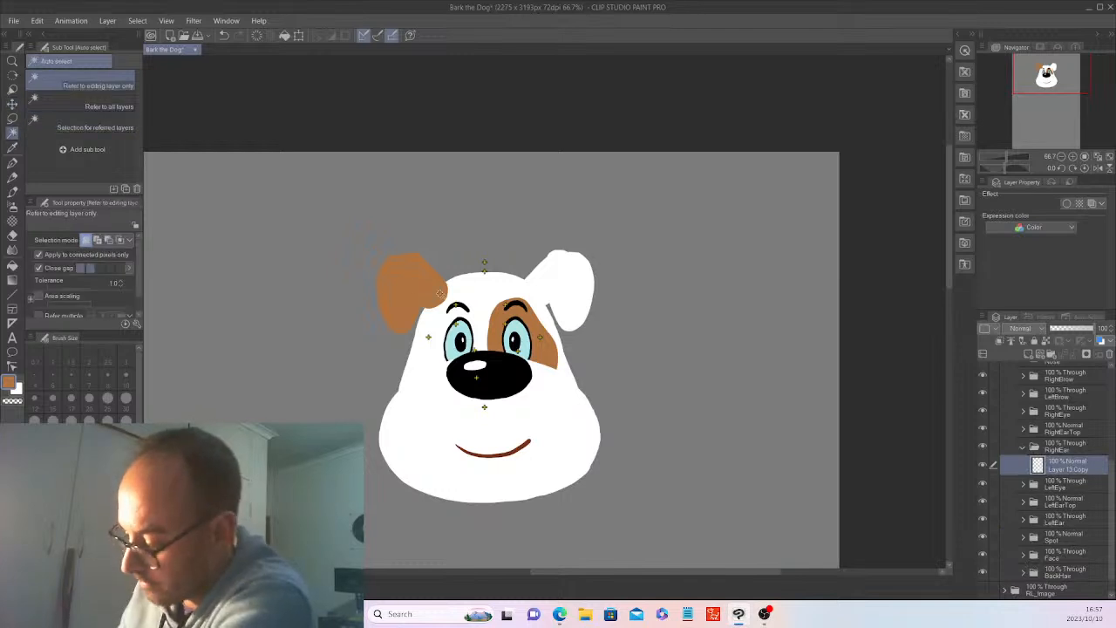
{"action": "left_click", "coordinate": [435, 296]}
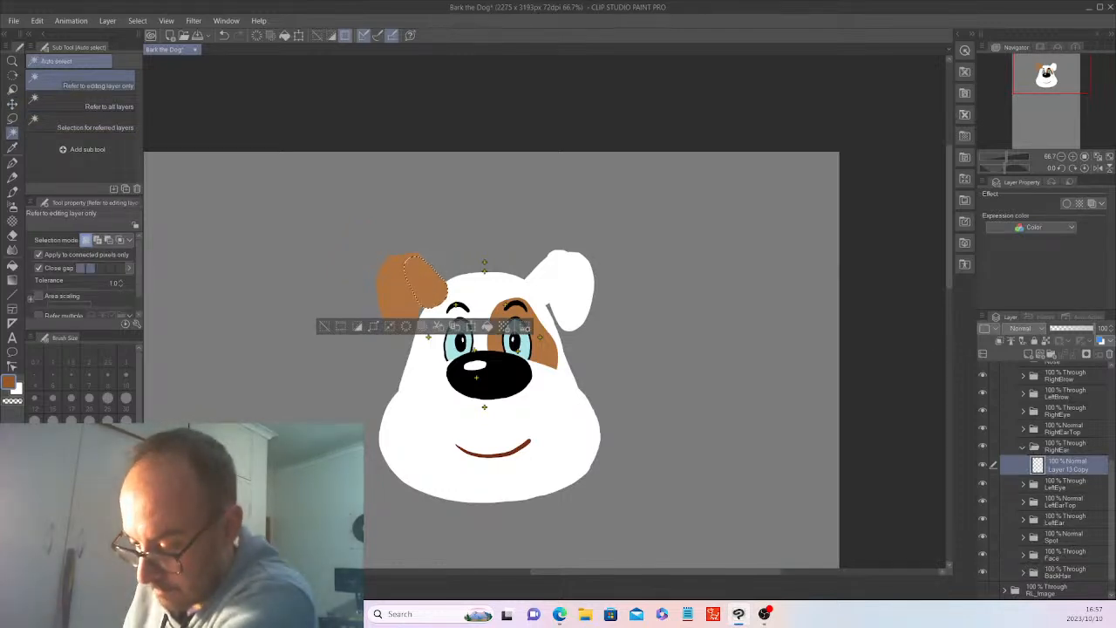
{"action": "left_click", "coordinate": [12, 206]}
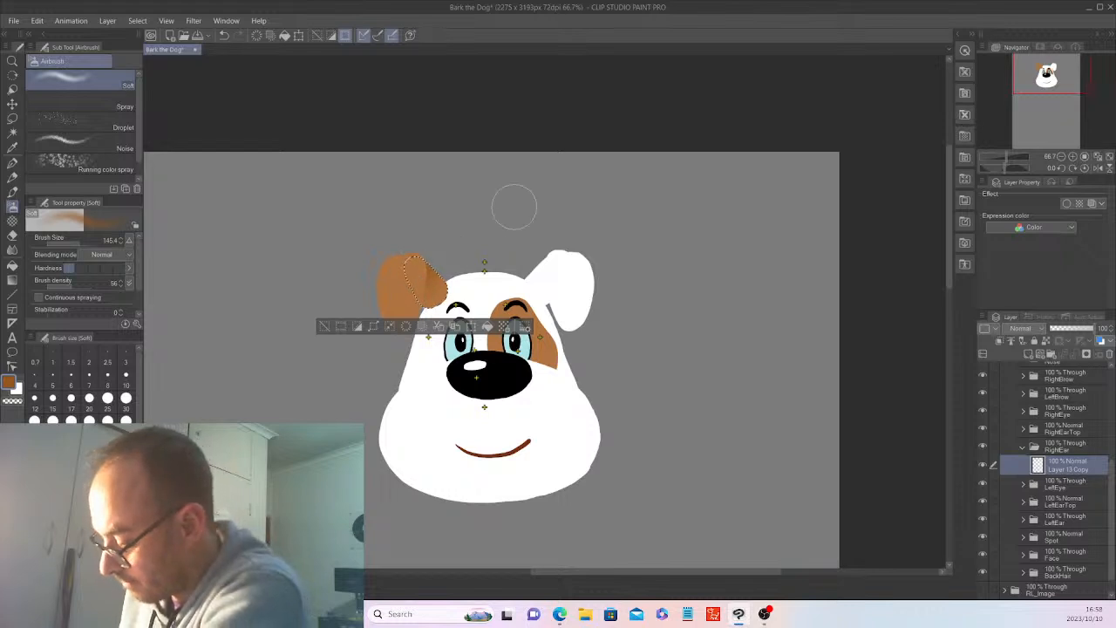
{"action": "left_click", "coordinate": [324, 327]}
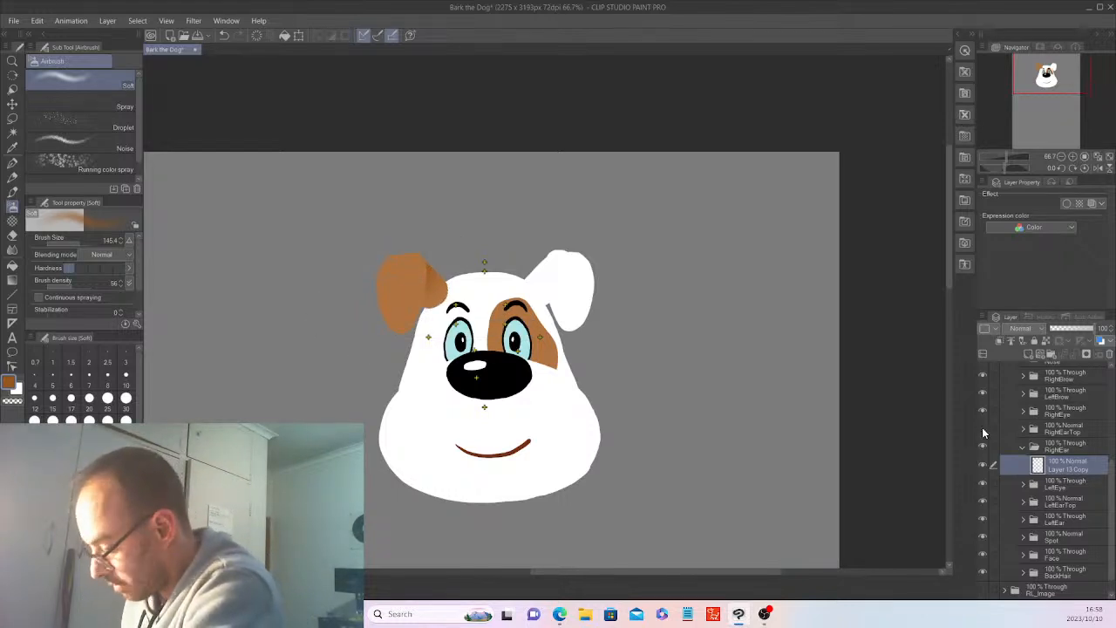
Hide and reshow the RightEarTop folder to check the ear base shading, and collapse the RightEar folder.
{"action": "left_click", "coordinate": [983, 428]}
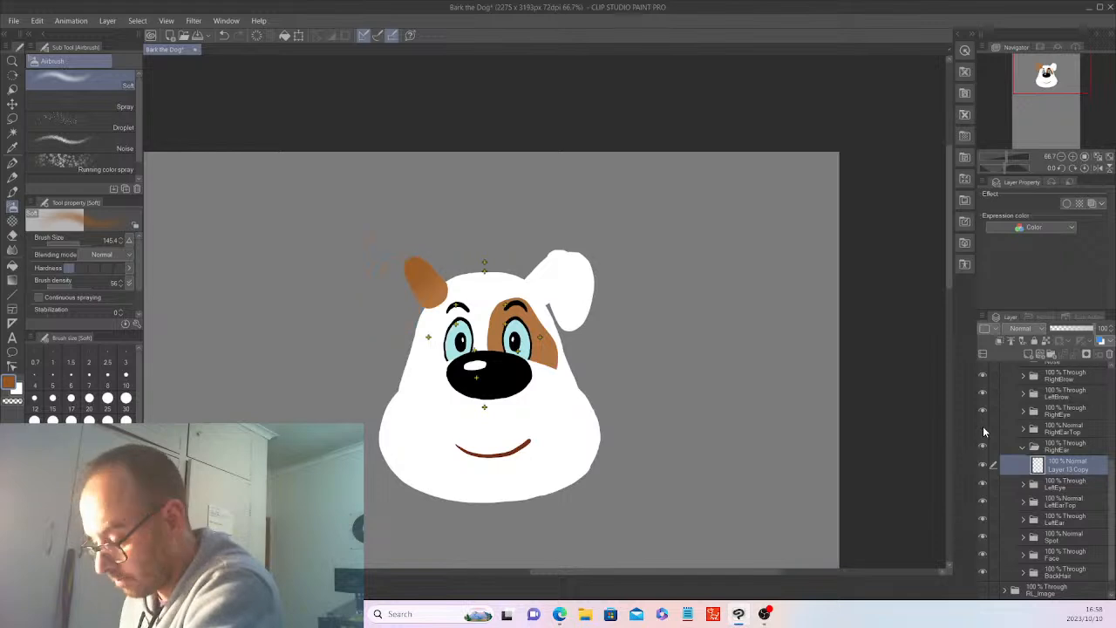
{"action": "left_click", "coordinate": [982, 425]}
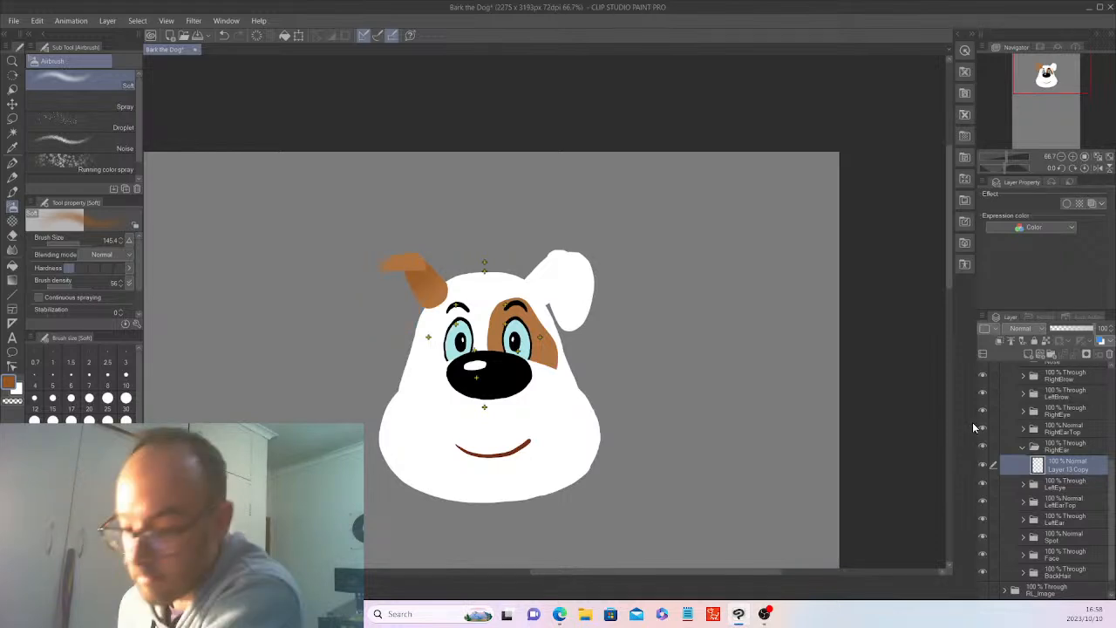
{"action": "left_click", "coordinate": [1023, 446]}
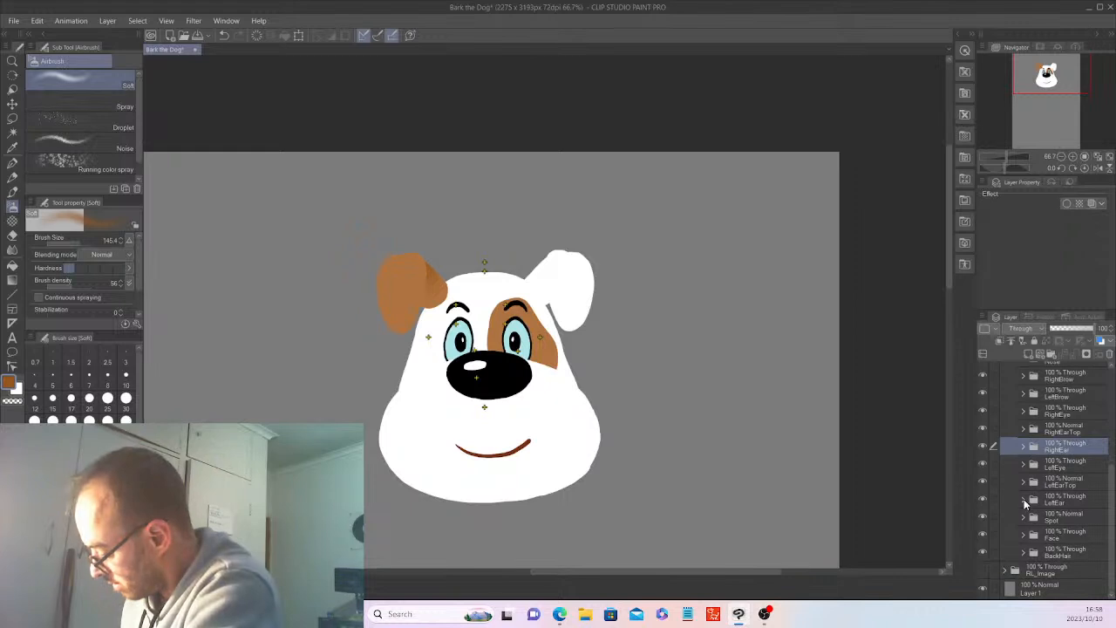
Select the brown folded flap in the RightEarTop folder and shade it with a darker brown Soft airbrush.
{"action": "left_click", "coordinate": [1024, 499]}
{"action": "left_click", "coordinate": [1065, 518]}
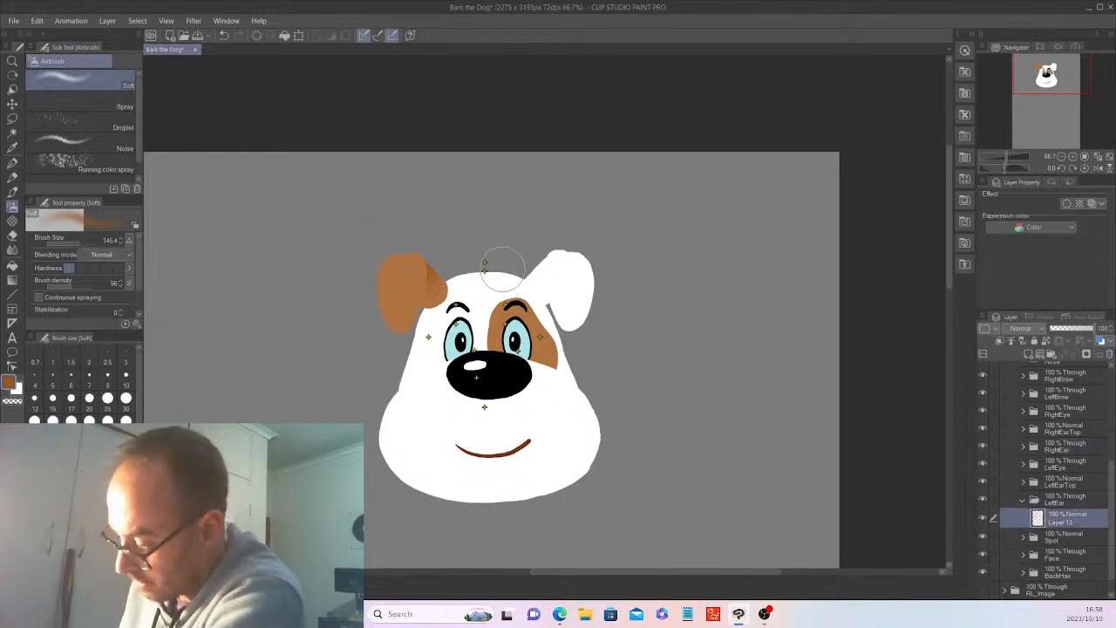
{"action": "left_click", "coordinate": [13, 133]}
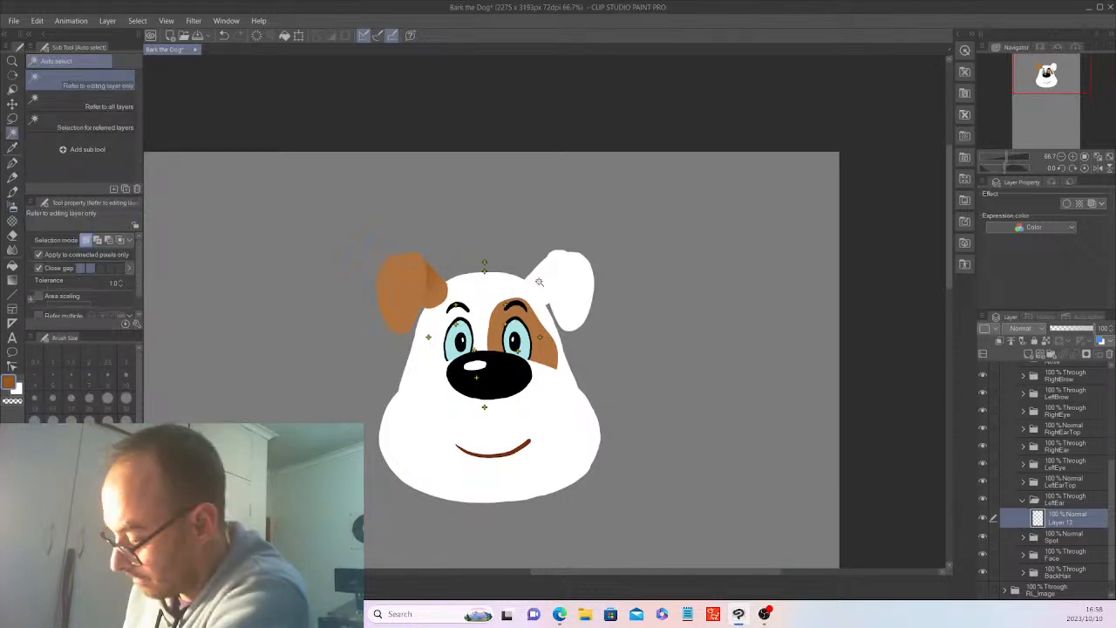
{"action": "left_click", "coordinate": [1023, 500]}
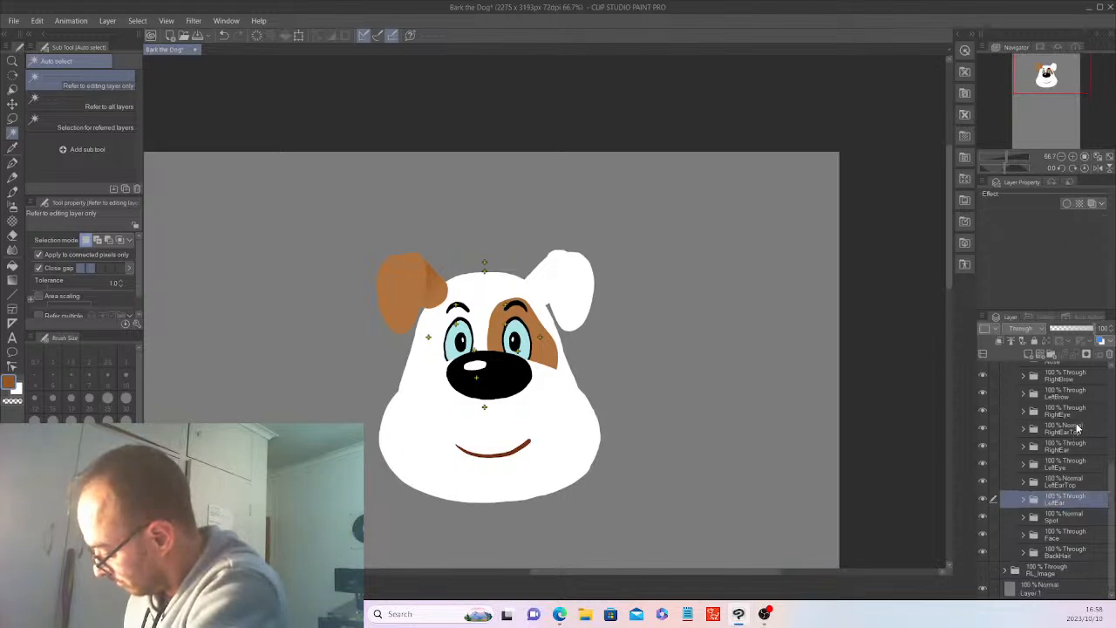
{"action": "left_click", "coordinate": [1025, 429]}
{"action": "left_click", "coordinate": [1068, 447]}
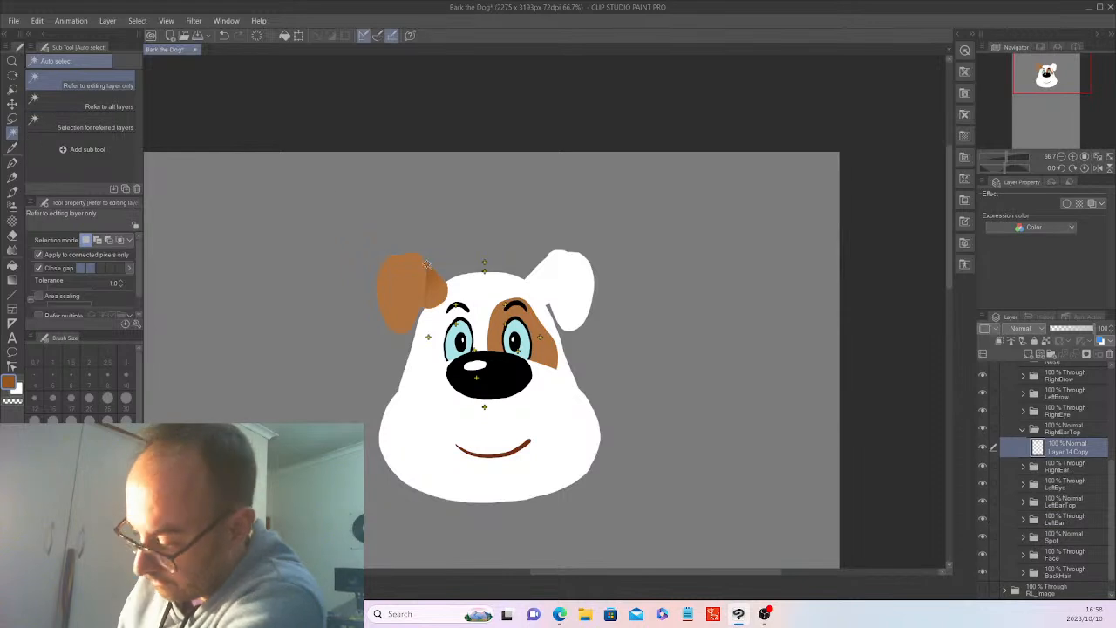
{"action": "left_click", "coordinate": [428, 264]}
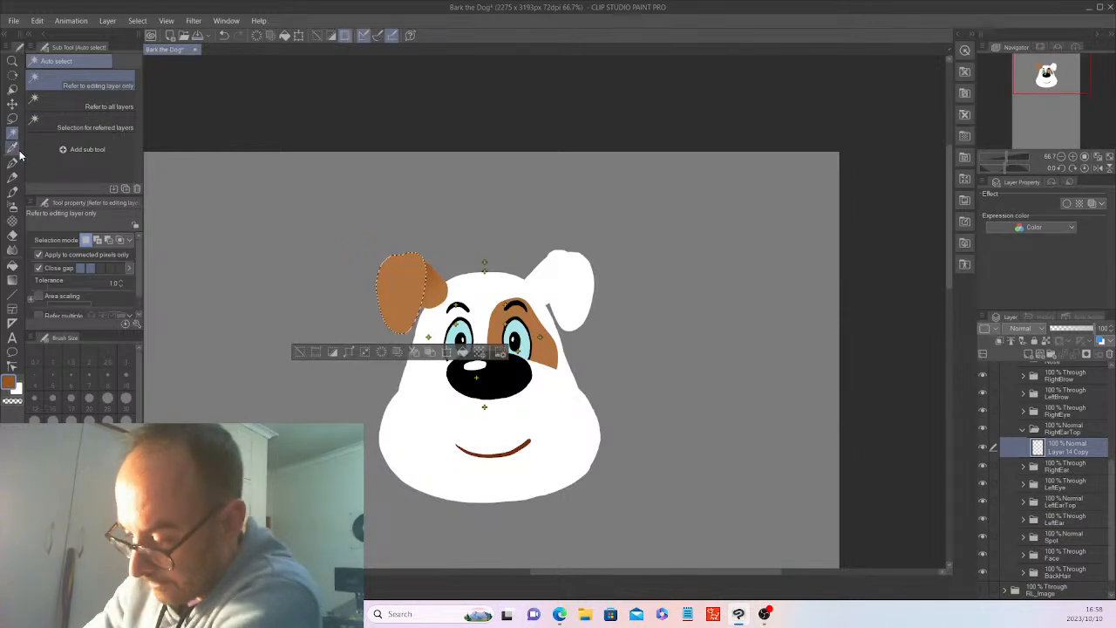
{"action": "left_click", "coordinate": [13, 205]}
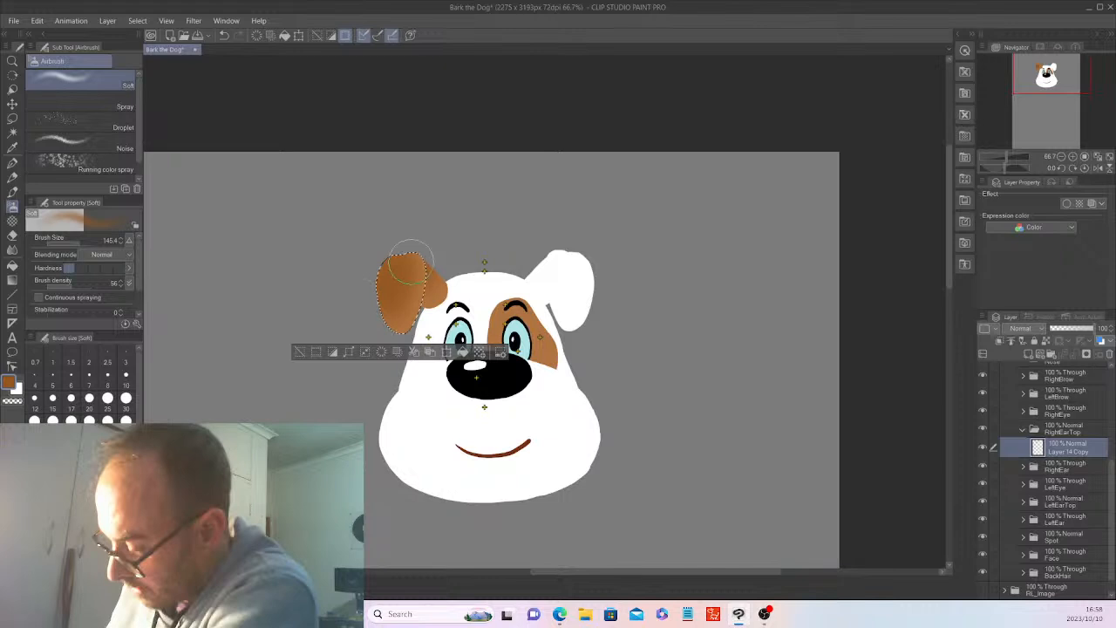
Try drawing a dark brown crease line on the brown ear flap with the G-pen at size 25, undoing the strokes.
{"action": "key", "text": "p"}
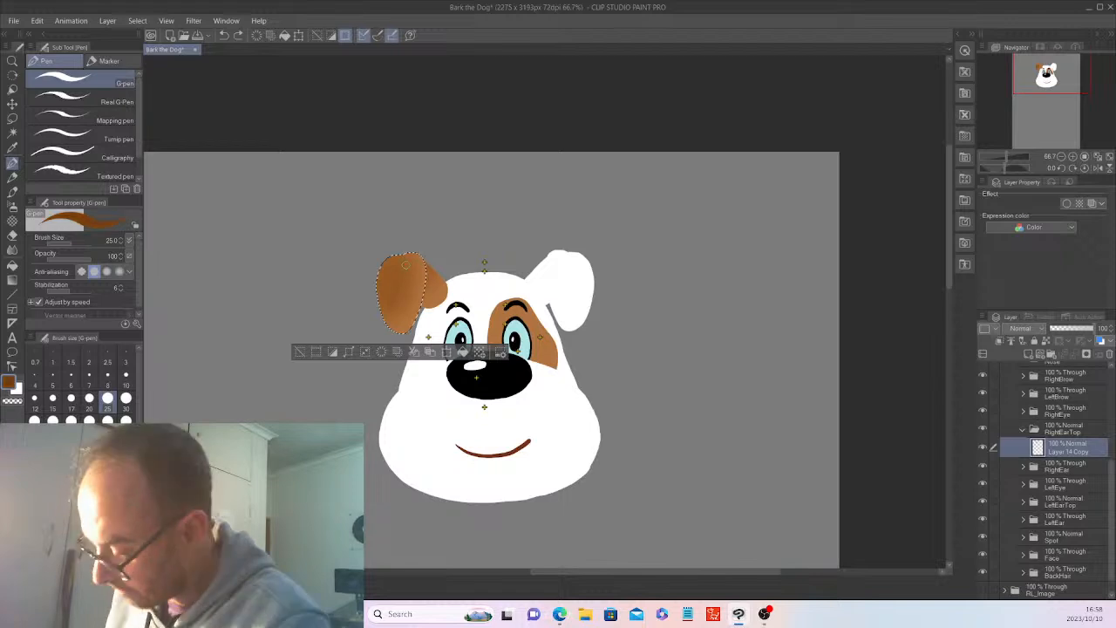
{"action": "left_click_drag", "start_coordinate": [404, 264], "coordinate": [392, 293]}
{"action": "key", "text": "ctrl+z"}
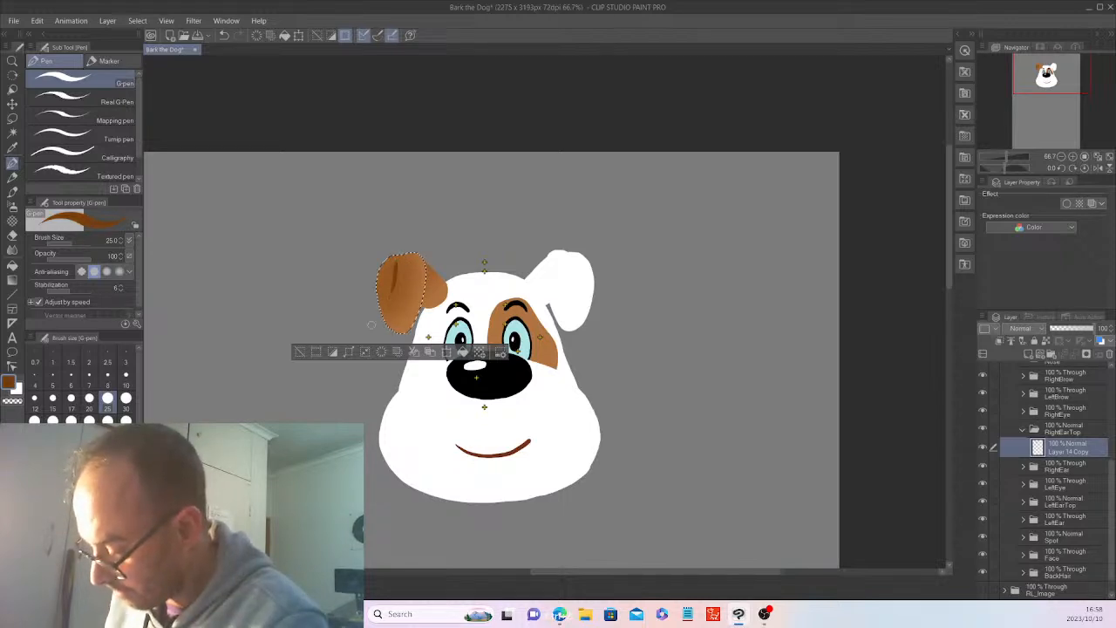
{"action": "key", "text": "ctrl+z"}
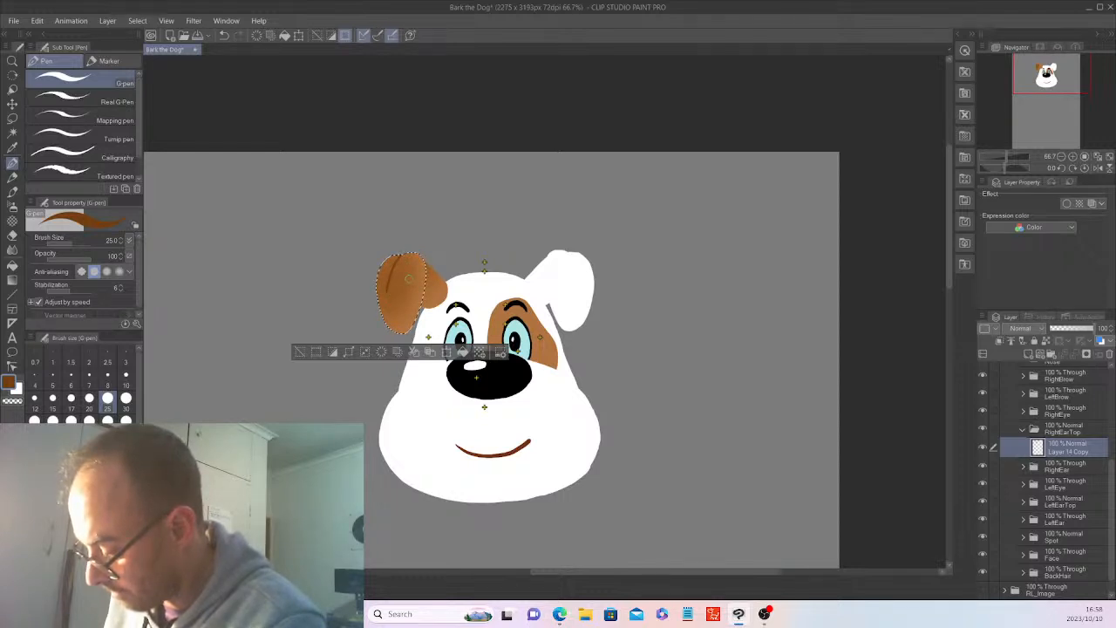
{"action": "key", "text": "ctrl+z"}
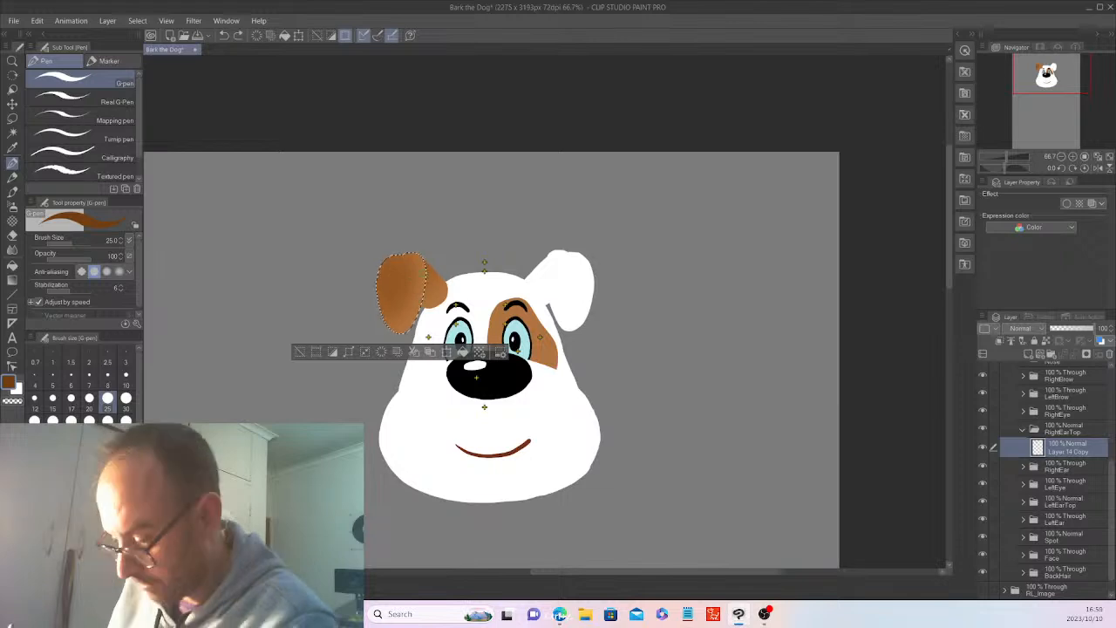
Set the G-pen size to 42.3, draw dark brown lines along the ear flap's fold edge and down its middle, and deselect.
{"action": "left_click", "coordinate": [75, 240]}
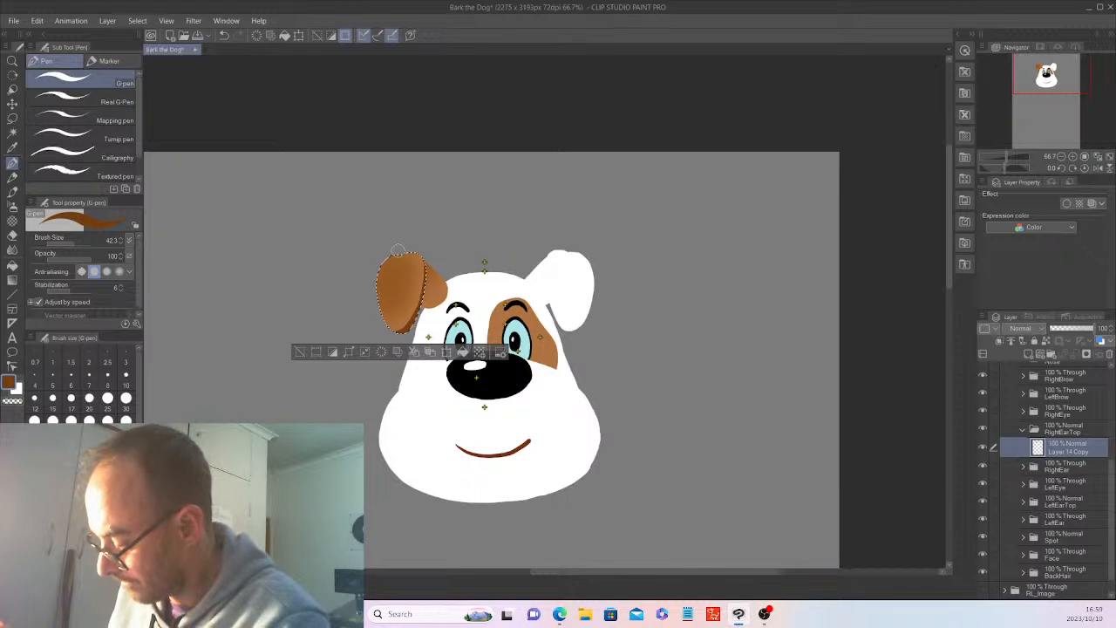
{"action": "key", "text": "ctrl+d"}
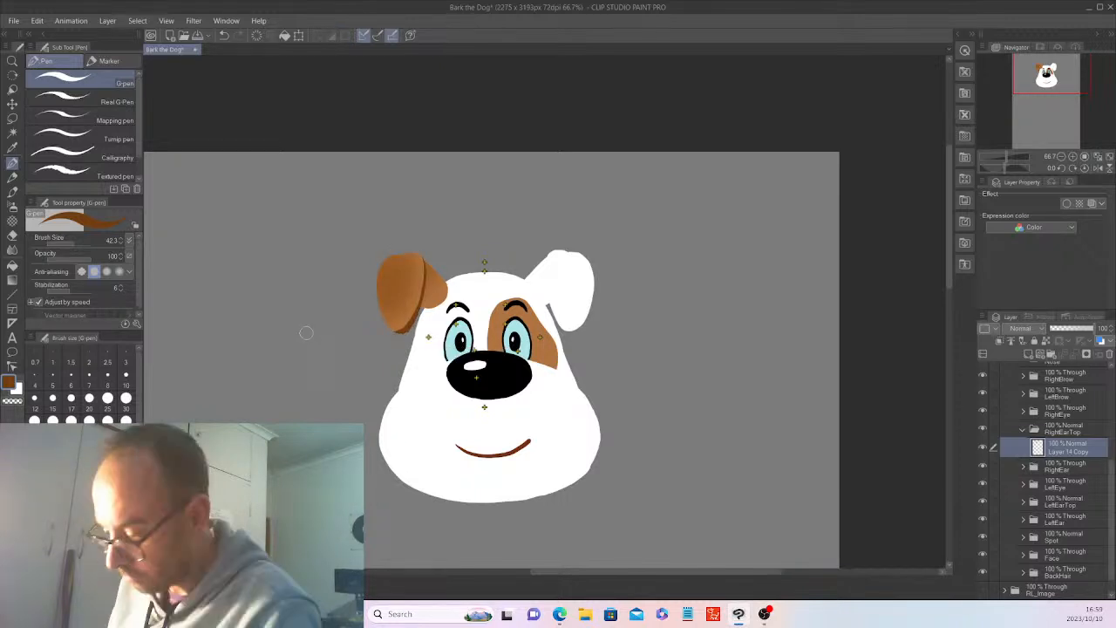
{"action": "key", "text": "ctrl+z"}
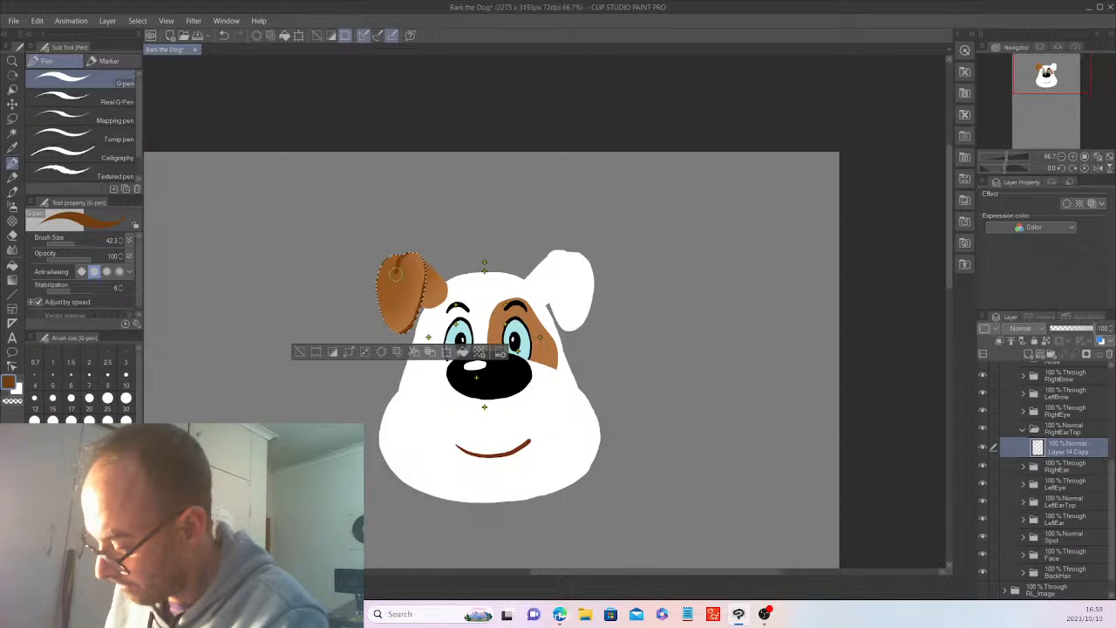
{"action": "left_click_drag", "start_coordinate": [396, 275], "coordinate": [391, 297]}
{"action": "left_click", "coordinate": [302, 350]}
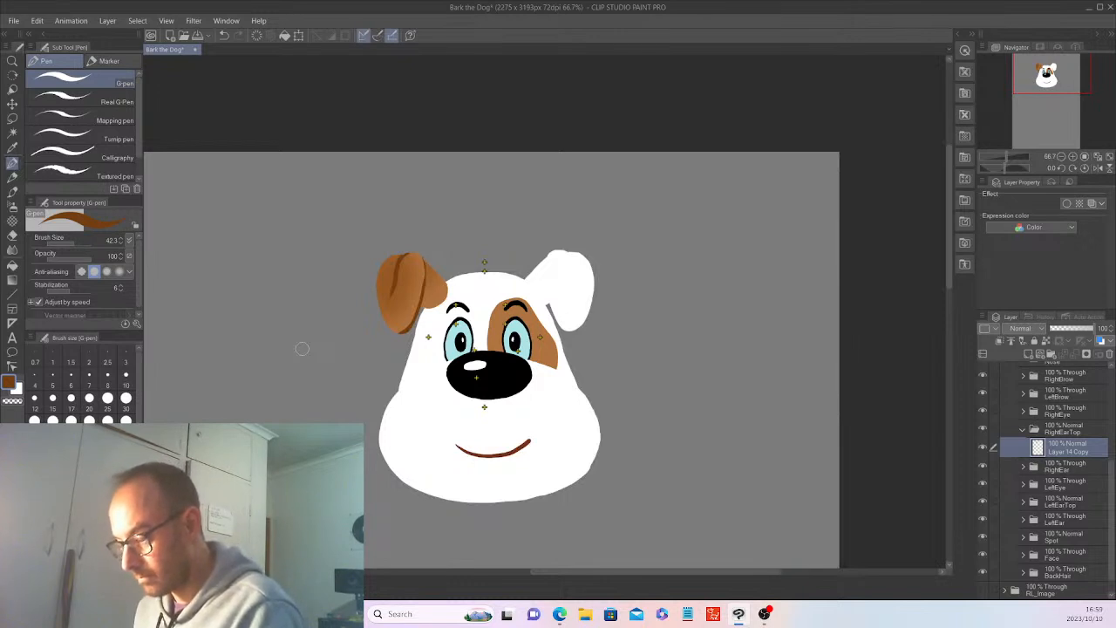
Collapse the RightEarTop folder and select the white ear base on the layer inside the LeftEar folder.
{"action": "left_click", "coordinate": [1023, 428]}
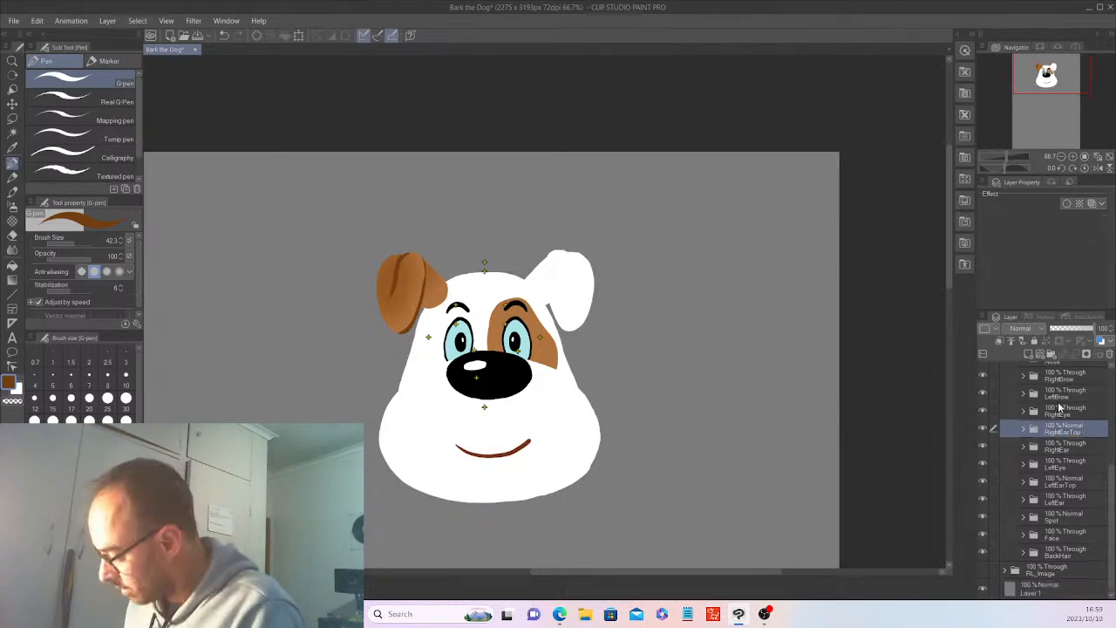
{"action": "left_click", "coordinate": [1023, 500]}
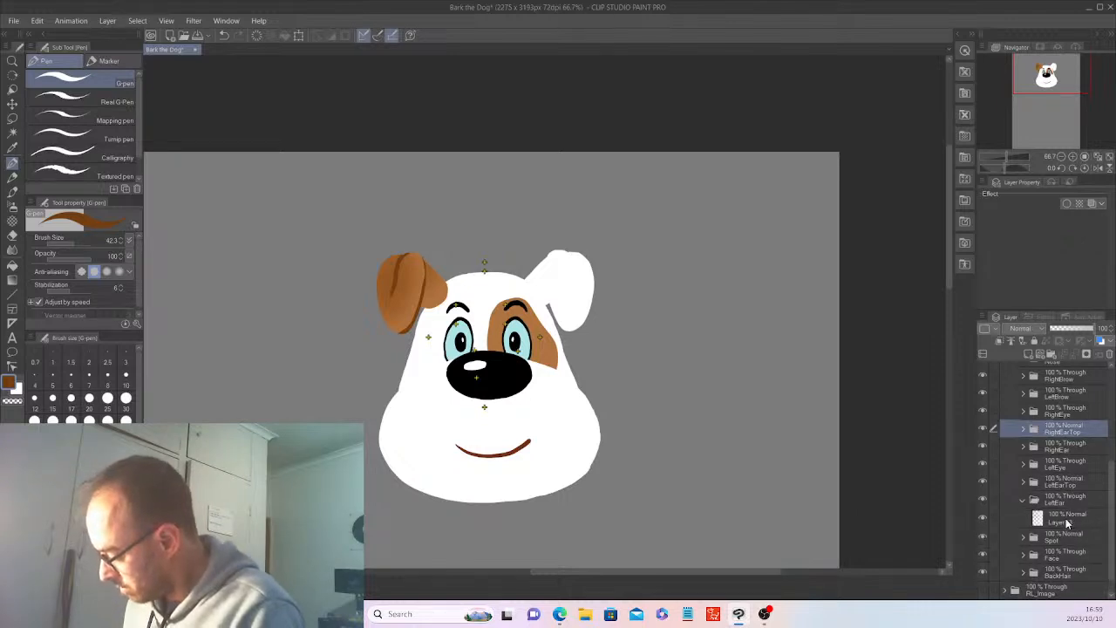
{"action": "left_click", "coordinate": [1068, 520]}
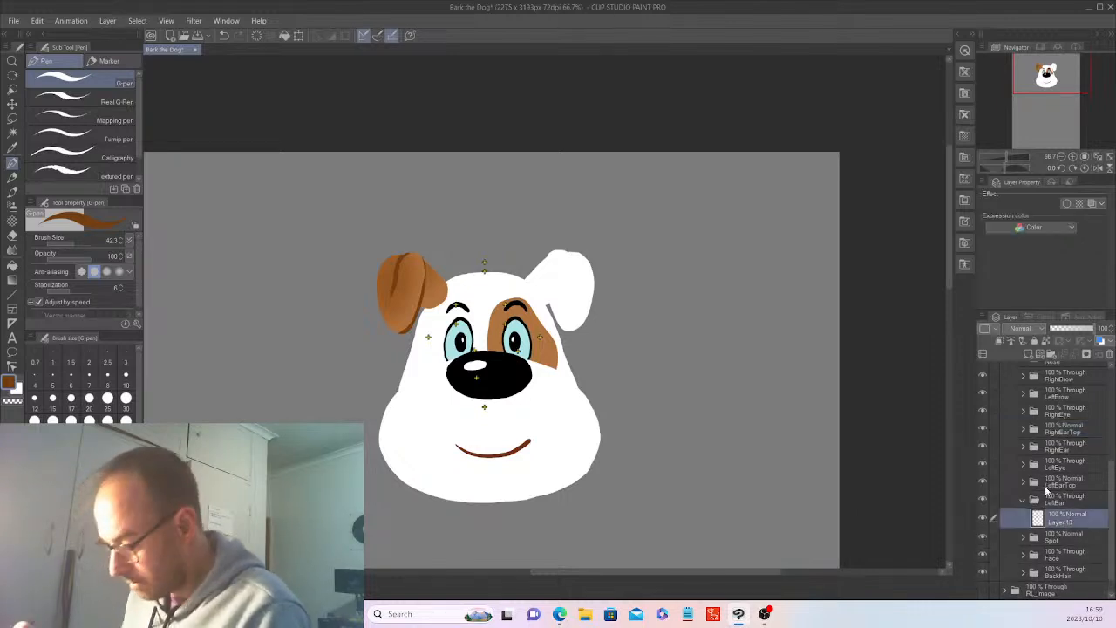
{"action": "left_click", "coordinate": [12, 132]}
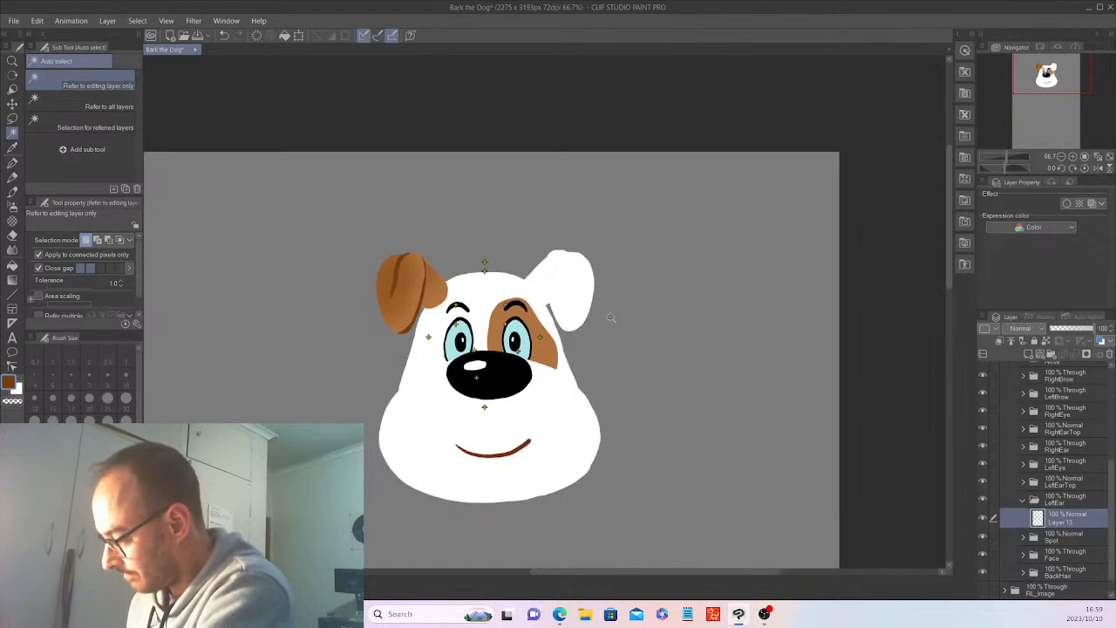
{"action": "left_click", "coordinate": [543, 263]}
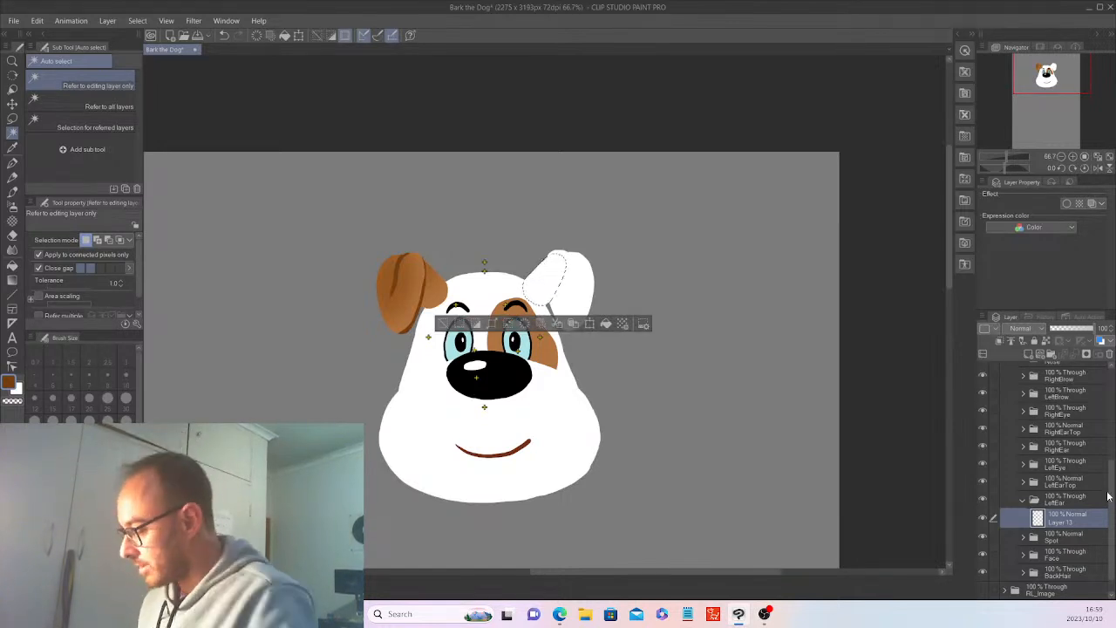
In the HeadBone folder, move the Mouth marker down onto the smile and the eye markers onto the pupils, and collapse the folder.
{"action": "scroll", "coordinate": [1108, 496], "scroll_direction": "up", "scroll_amount": 3}
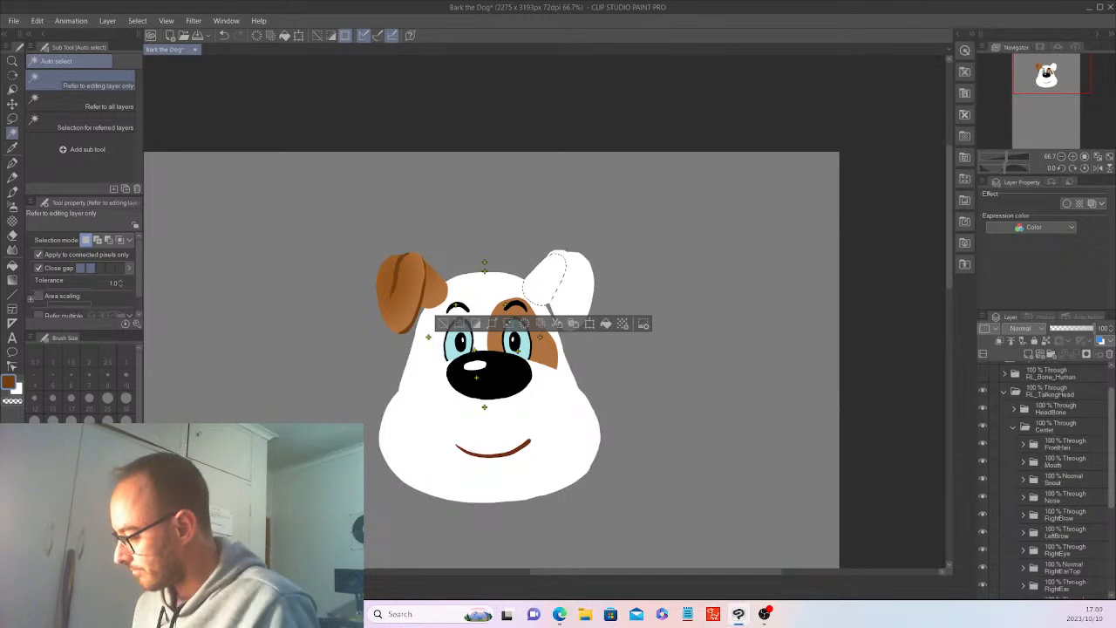
{"action": "scroll", "coordinate": [1106, 389], "scroll_direction": "up", "scroll_amount": 2}
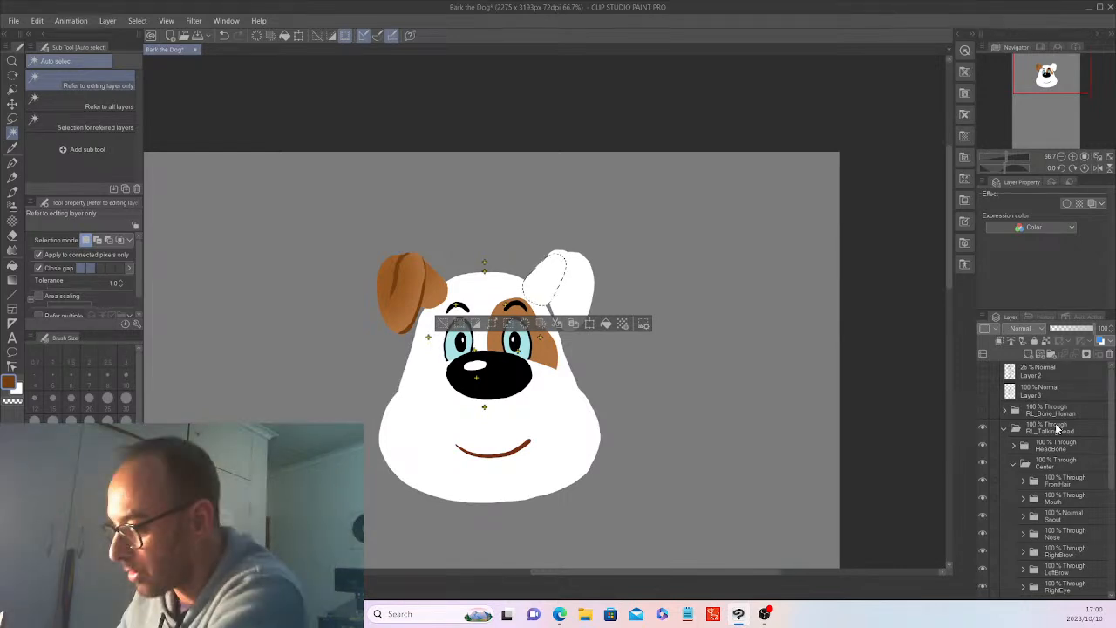
{"action": "left_click", "coordinate": [1014, 446]}
{"action": "scroll", "coordinate": [1112, 454], "scroll_direction": "down", "scroll_amount": 2}
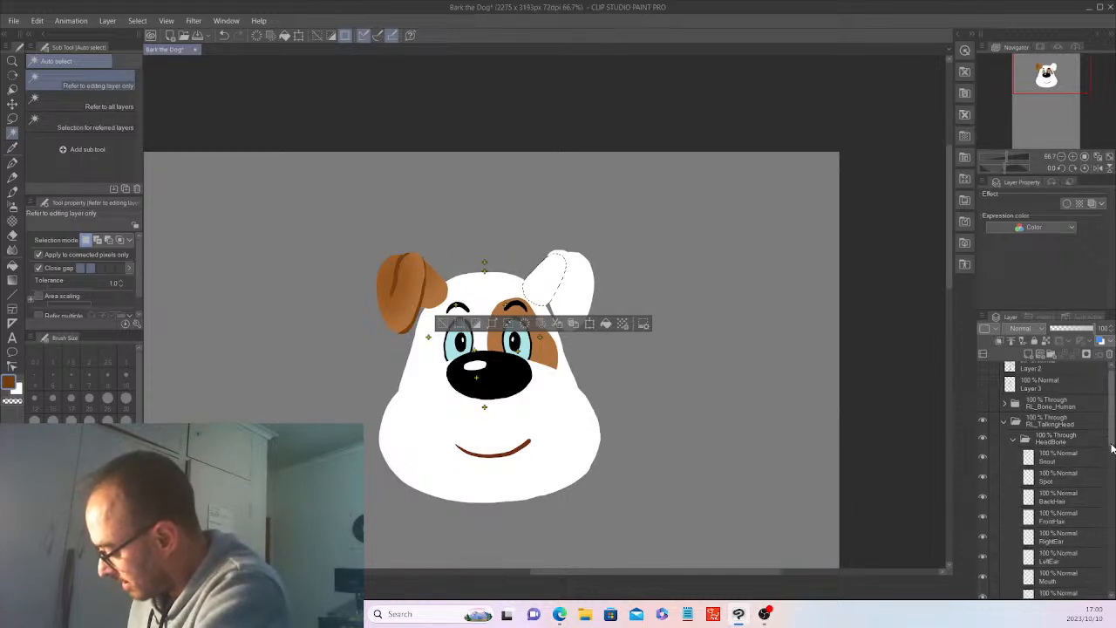
{"action": "left_click_drag", "start_coordinate": [1112, 453], "coordinate": [1112, 469]}
{"action": "left_click", "coordinate": [1055, 483]}
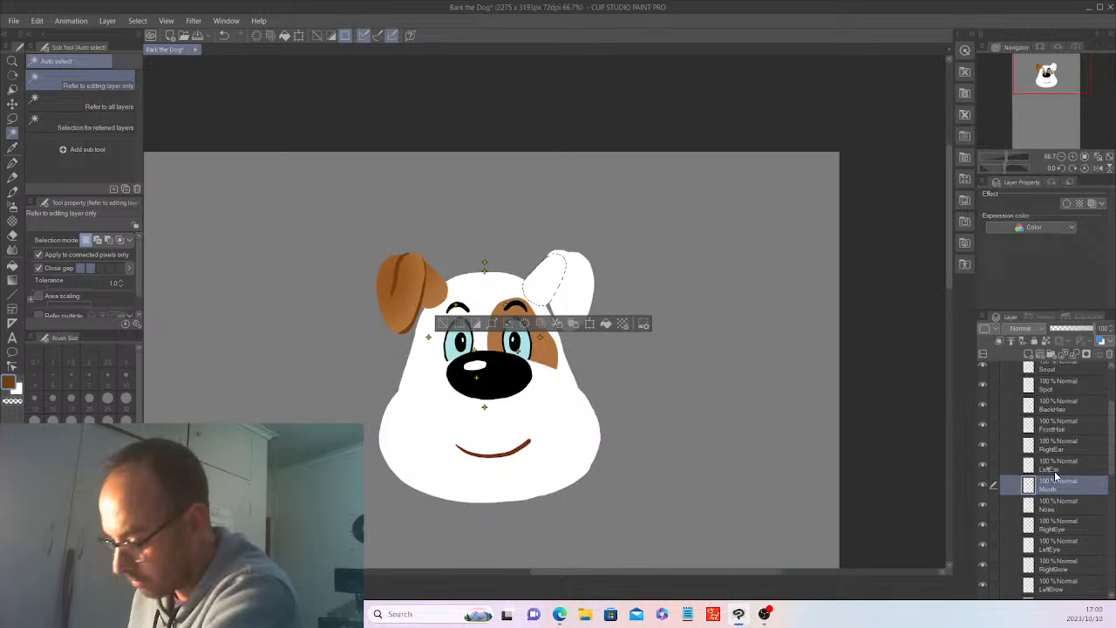
{"action": "key", "text": "k"}
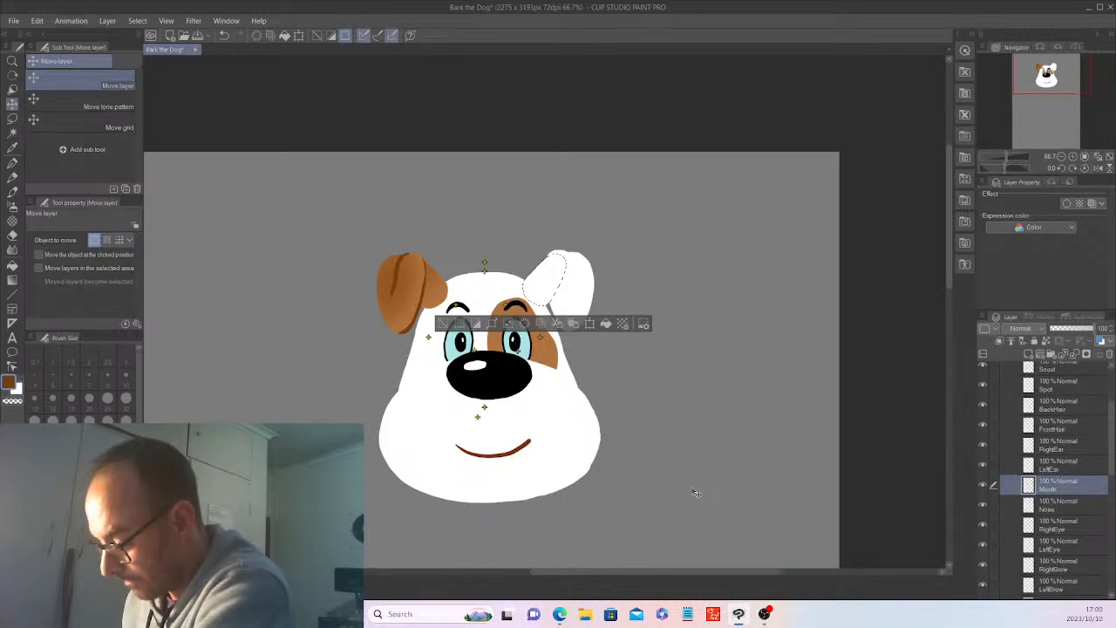
{"action": "left_click", "coordinate": [1066, 504]}
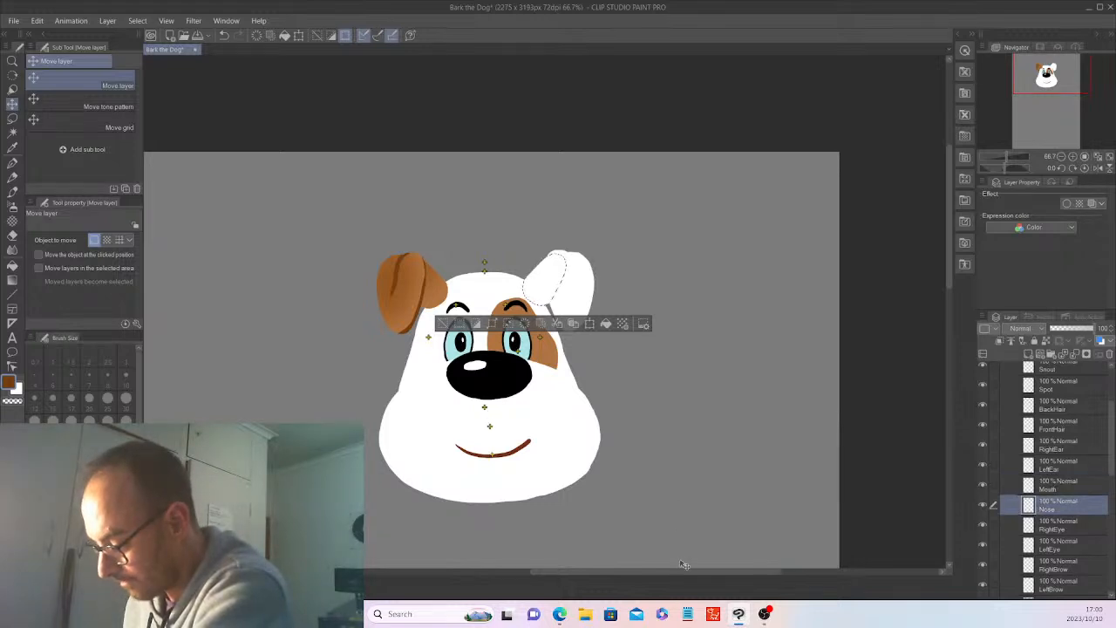
{"action": "left_click", "coordinate": [1074, 528]}
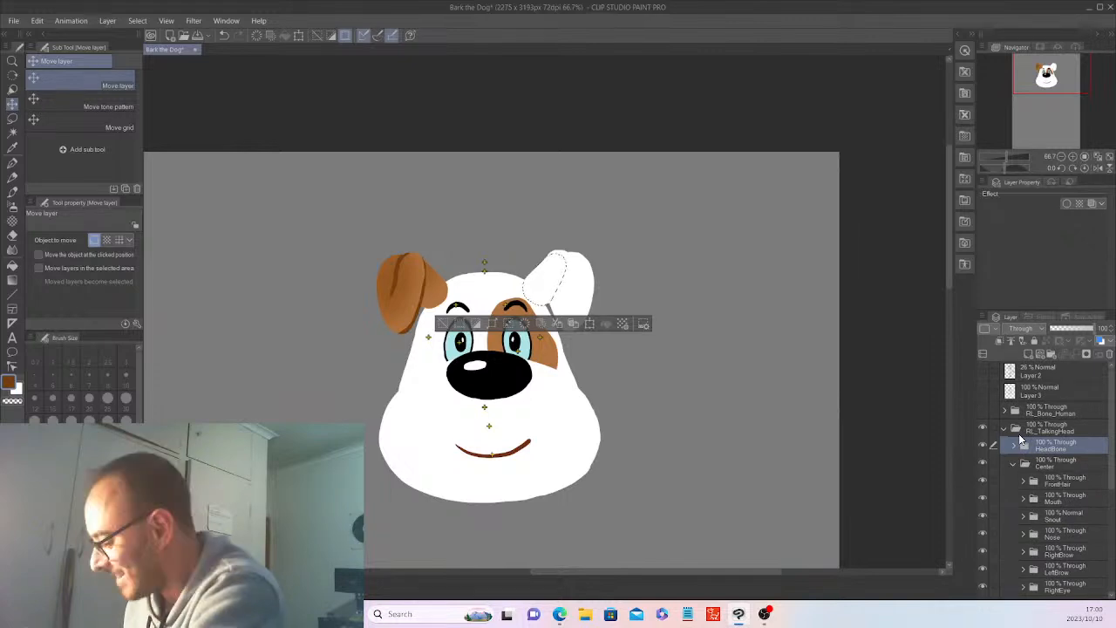
{"action": "left_click_drag", "start_coordinate": [1112, 459], "coordinate": [1112, 529]}
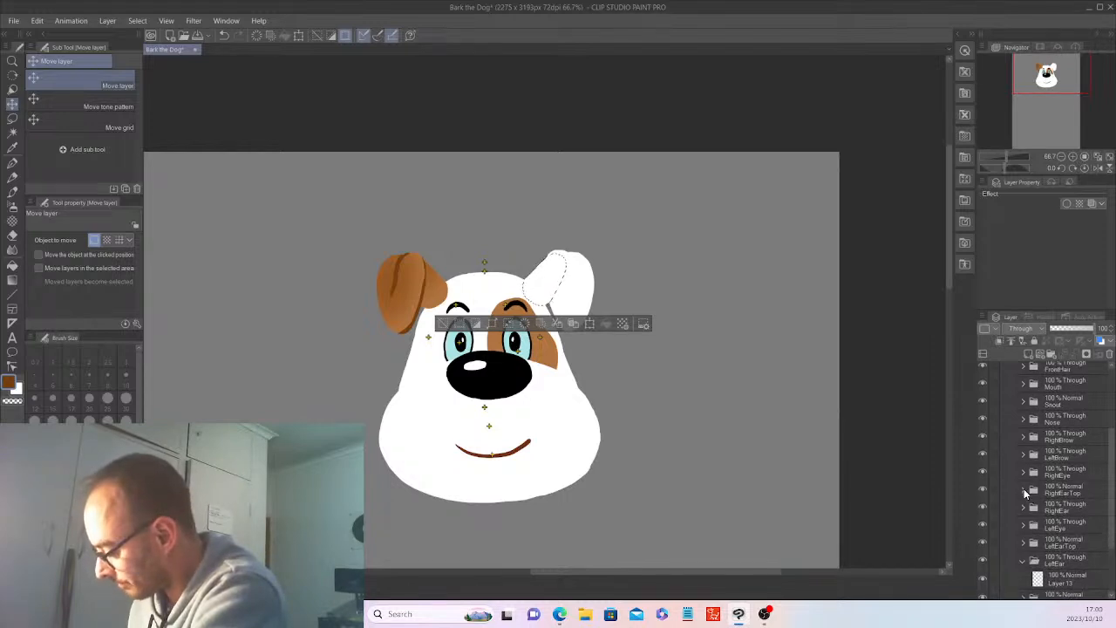
{"action": "left_click", "coordinate": [1024, 490]}
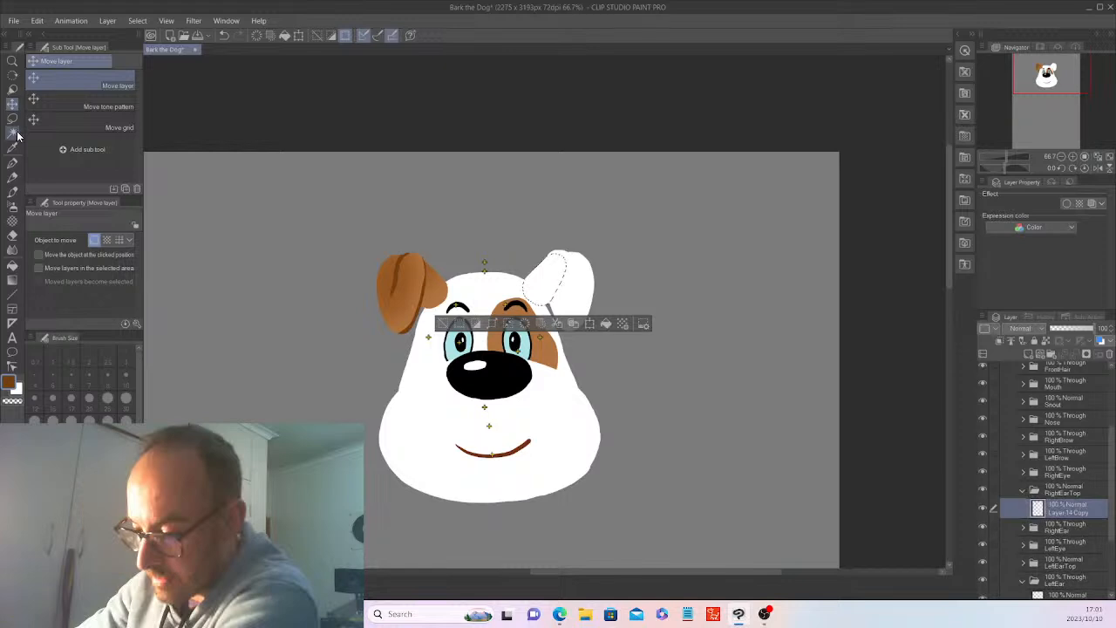
{"action": "left_click", "coordinate": [12, 133]}
{"action": "left_click", "coordinate": [429, 274]}
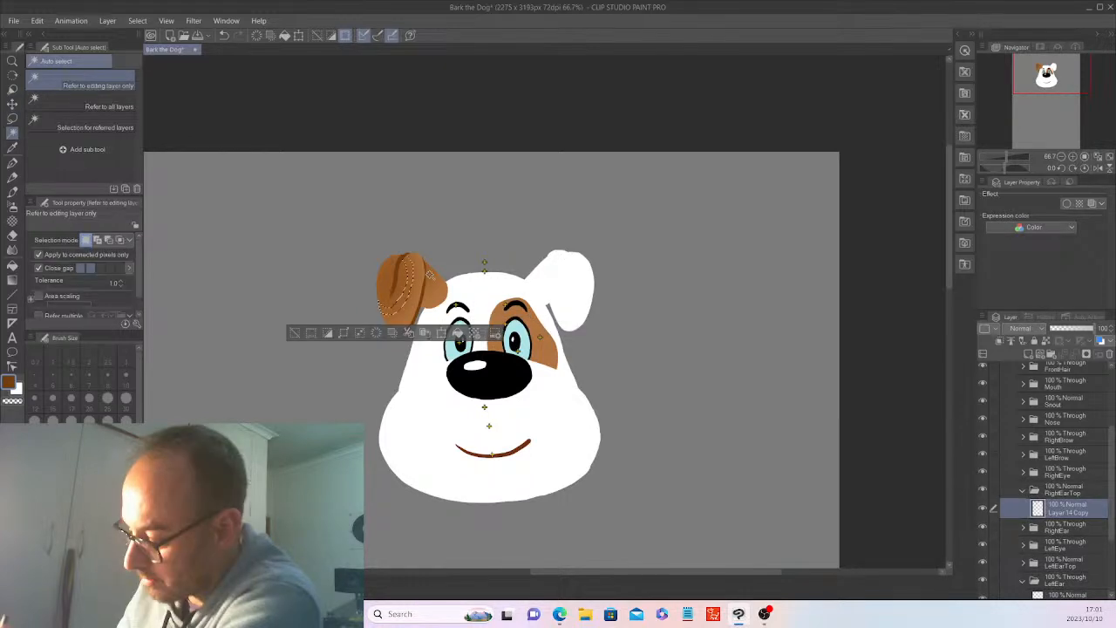
{"action": "left_click", "coordinate": [442, 271]}
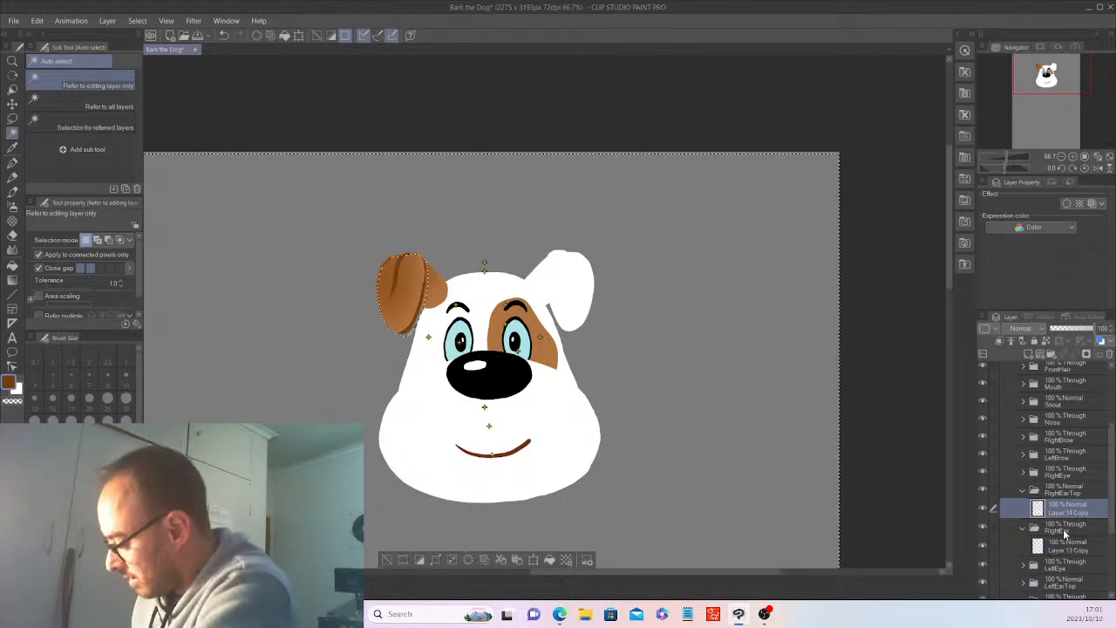
{"action": "left_click", "coordinate": [1068, 546]}
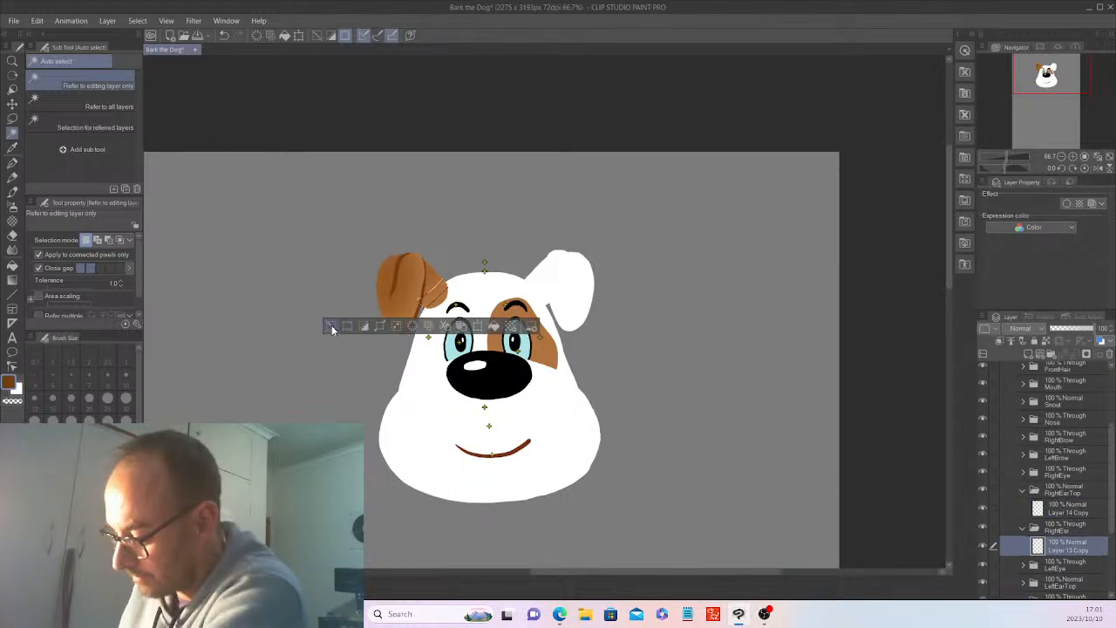
{"action": "left_click", "coordinate": [333, 323]}
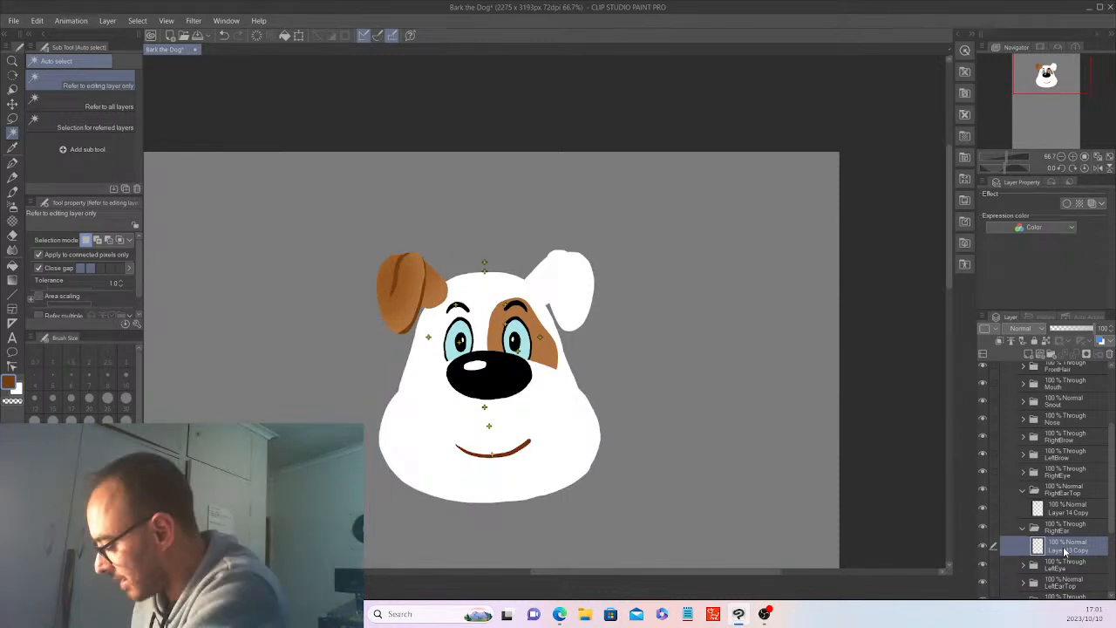
{"action": "left_click", "coordinate": [1023, 527]}
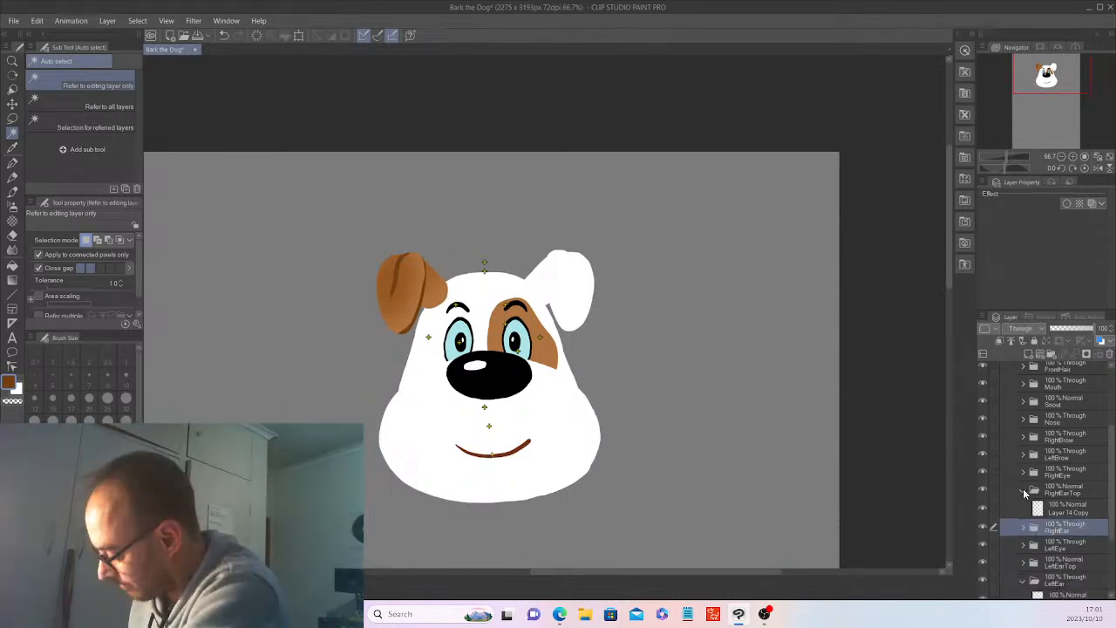
{"action": "left_click", "coordinate": [1025, 493]}
Select the white ear base on the LeftEar folder's layer, add a new layer, airbrush soft light peach along the ear base, and deselect.
{"action": "scroll", "coordinate": [1046, 514], "scroll_direction": "down", "scroll_amount": 2}
{"action": "left_click", "coordinate": [1074, 542]}
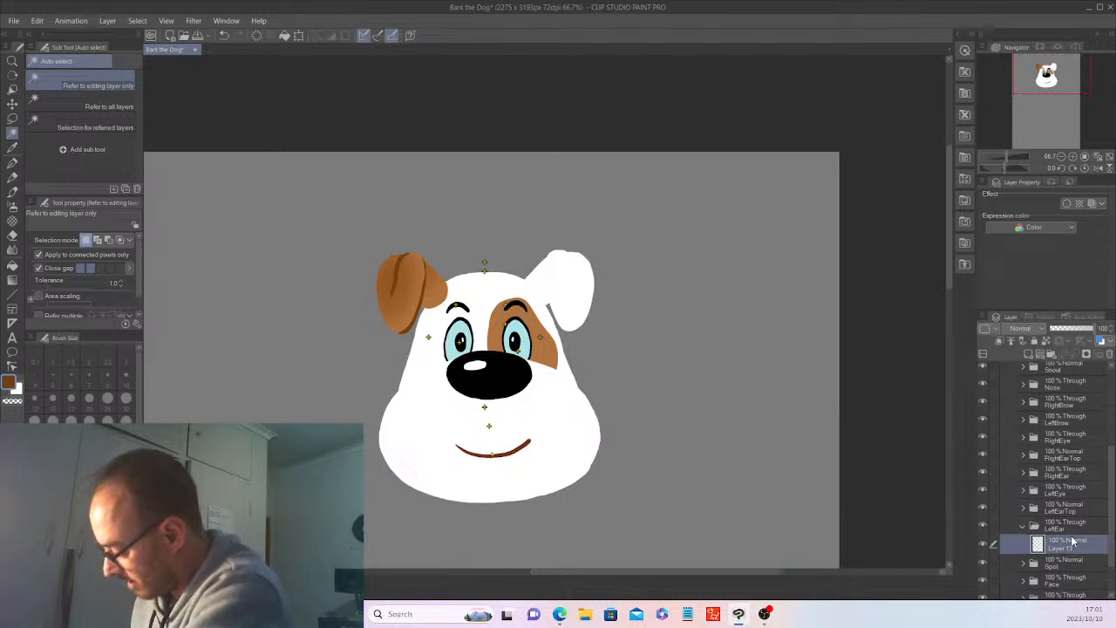
{"action": "left_click", "coordinate": [541, 278]}
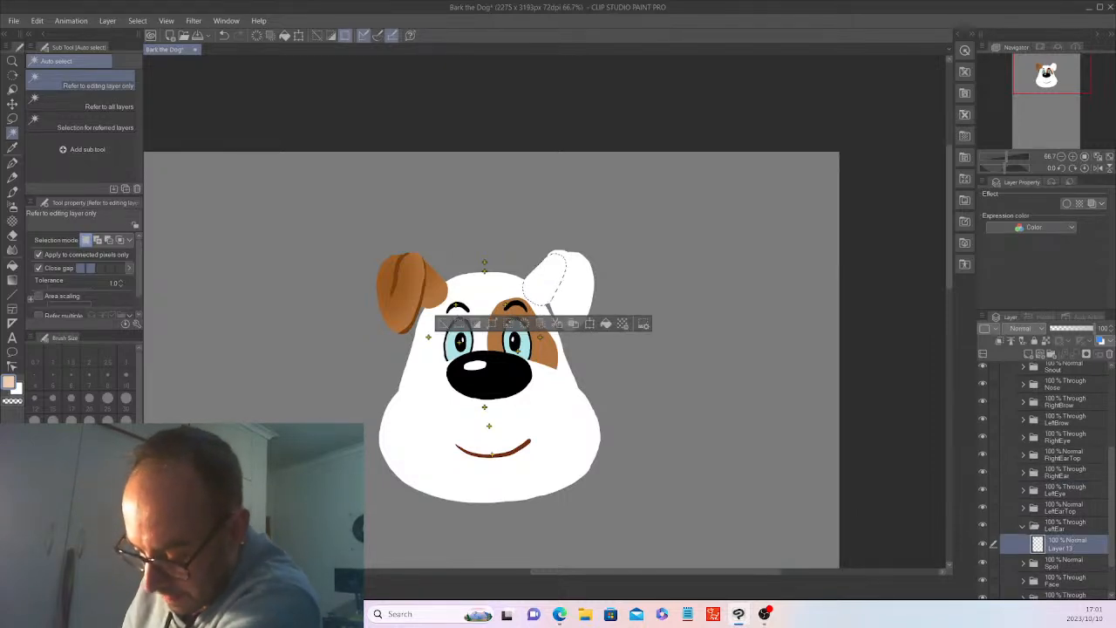
{"action": "left_click", "coordinate": [14, 207]}
{"action": "key", "text": "ctrl+shift+n"}
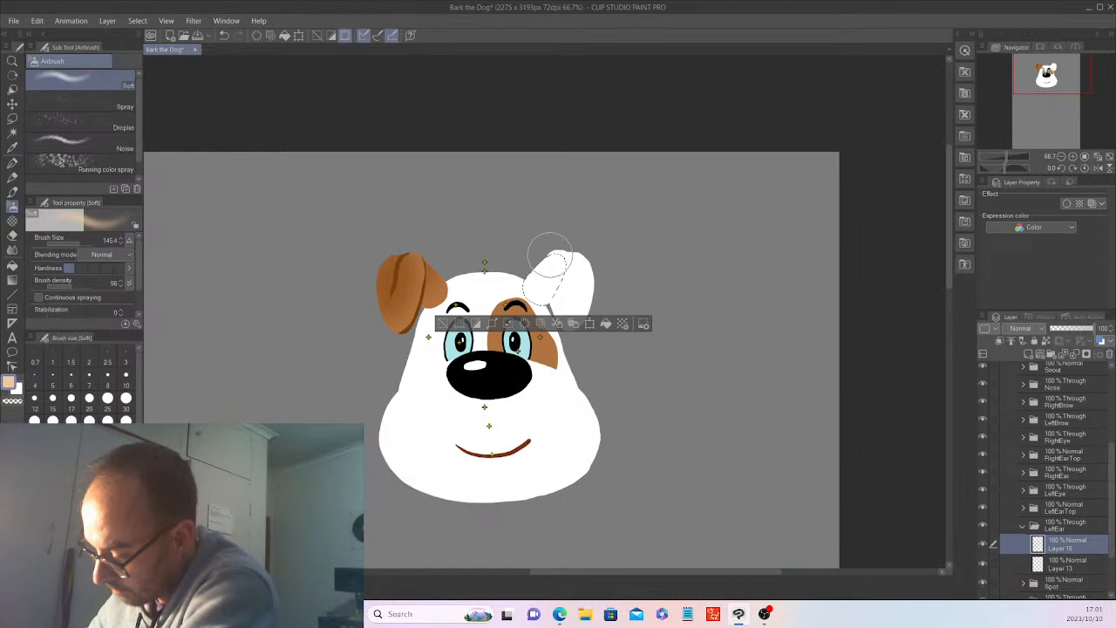
{"action": "mouse_move", "coordinate": [544, 261]}
{"action": "left_mouse_down"}
{"action": "mouse_move", "coordinate": [543, 275]}
{"action": "mouse_move", "coordinate": [534, 248]}
{"action": "left_mouse_up"}
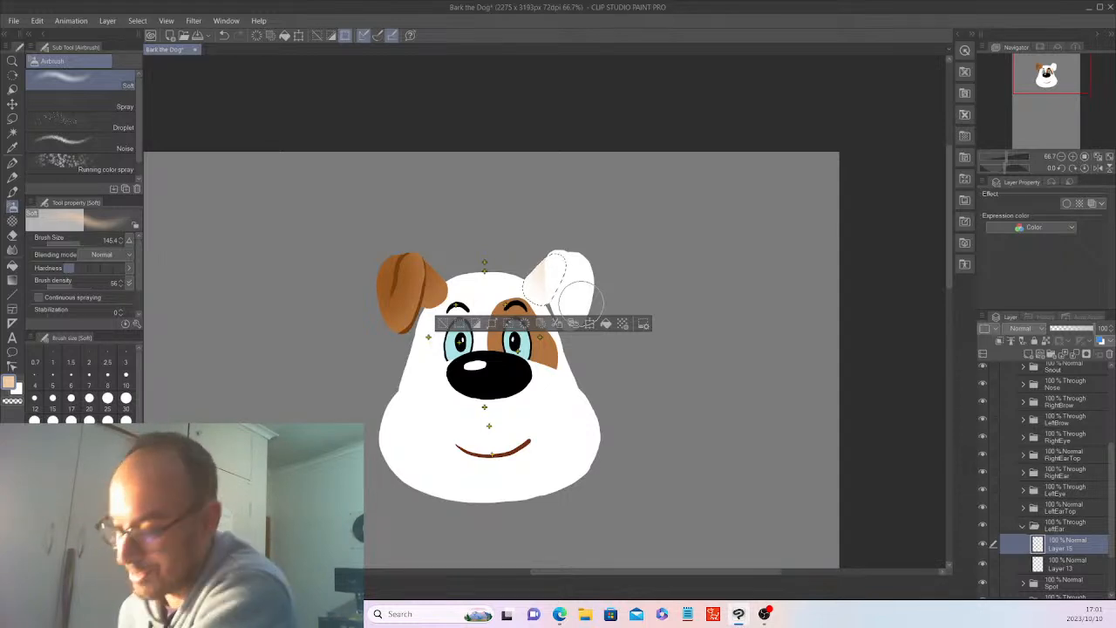
{"action": "left_click", "coordinate": [451, 326]}
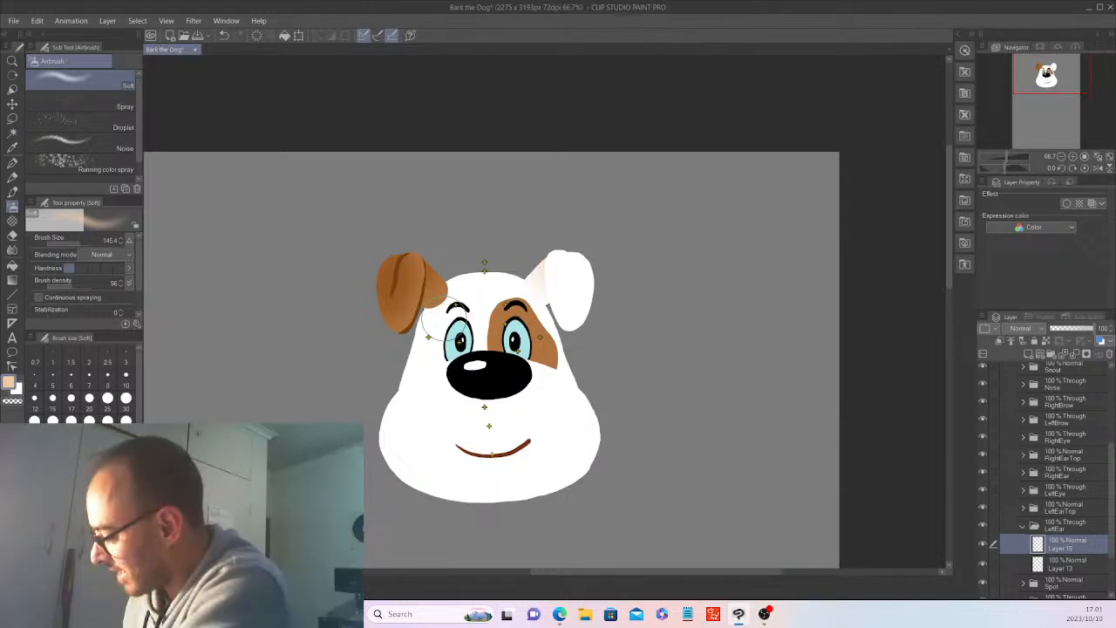
Select the white ear flap on Layer 14 in the LeftEarTop folder, airbrush it soft light peach on a new layer, and deselect.
{"action": "left_click", "coordinate": [1023, 526]}
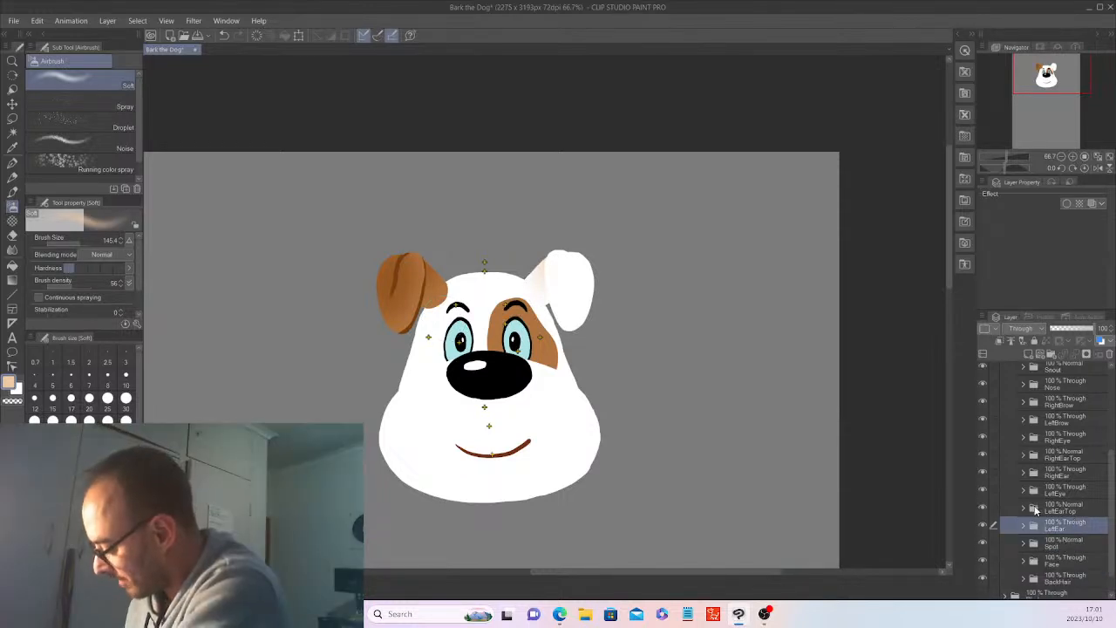
{"action": "left_click", "coordinate": [1023, 508]}
{"action": "left_click", "coordinate": [1067, 526]}
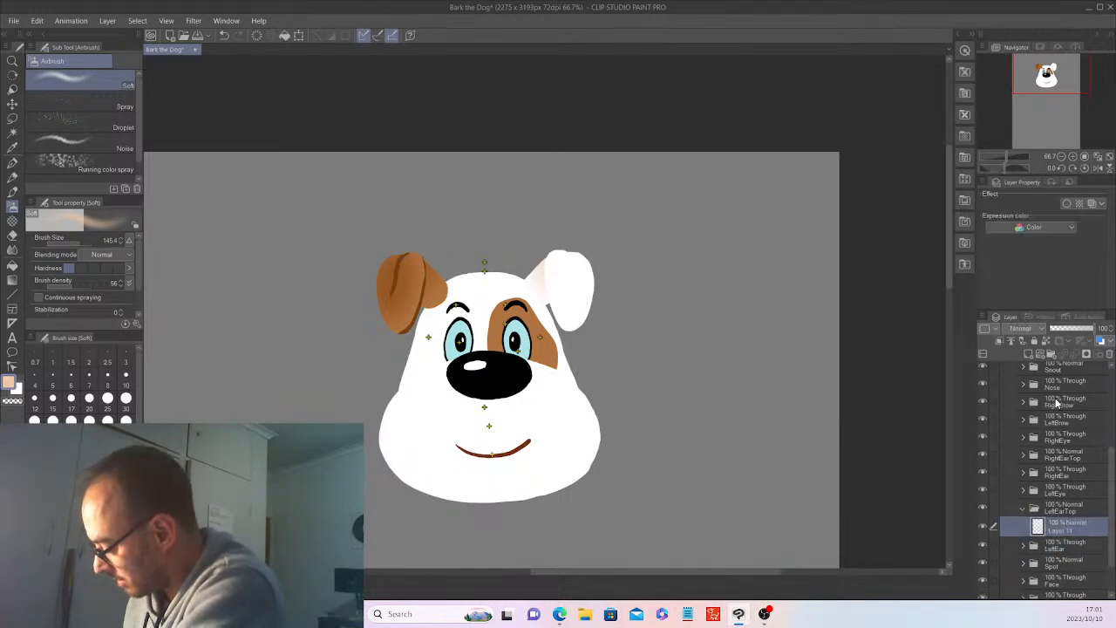
{"action": "key", "text": "w"}
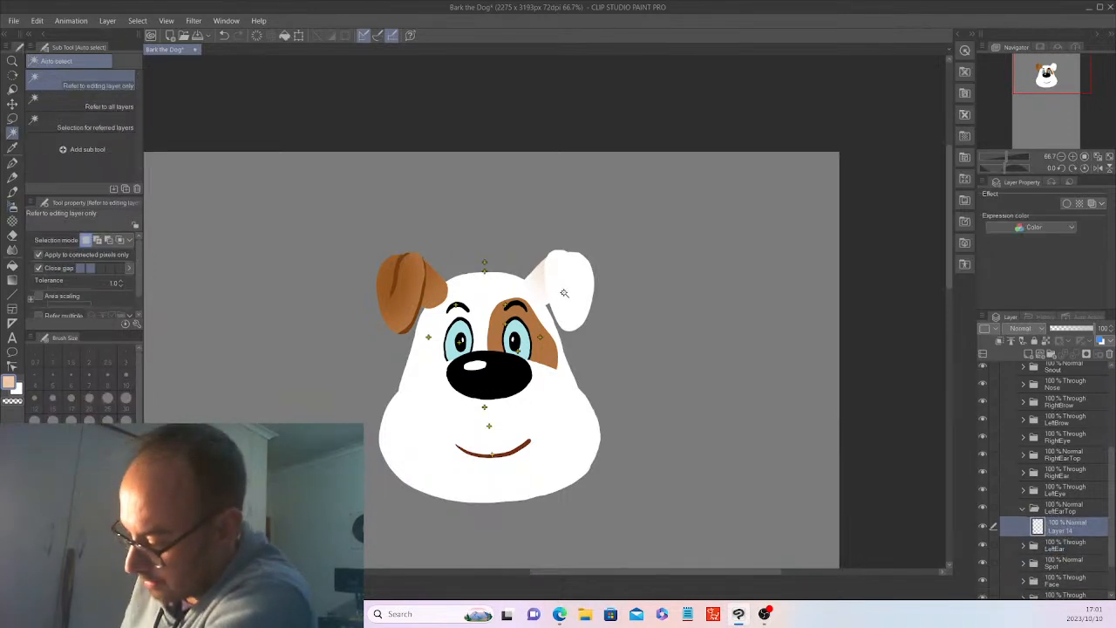
{"action": "left_click", "coordinate": [583, 280]}
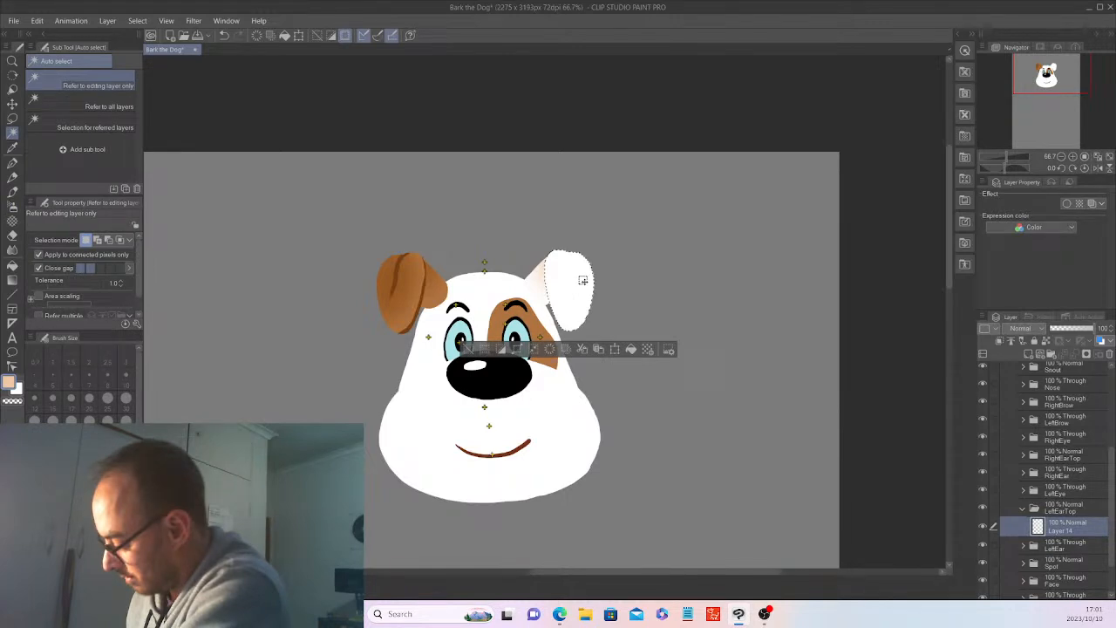
{"action": "left_click", "coordinate": [1051, 356]}
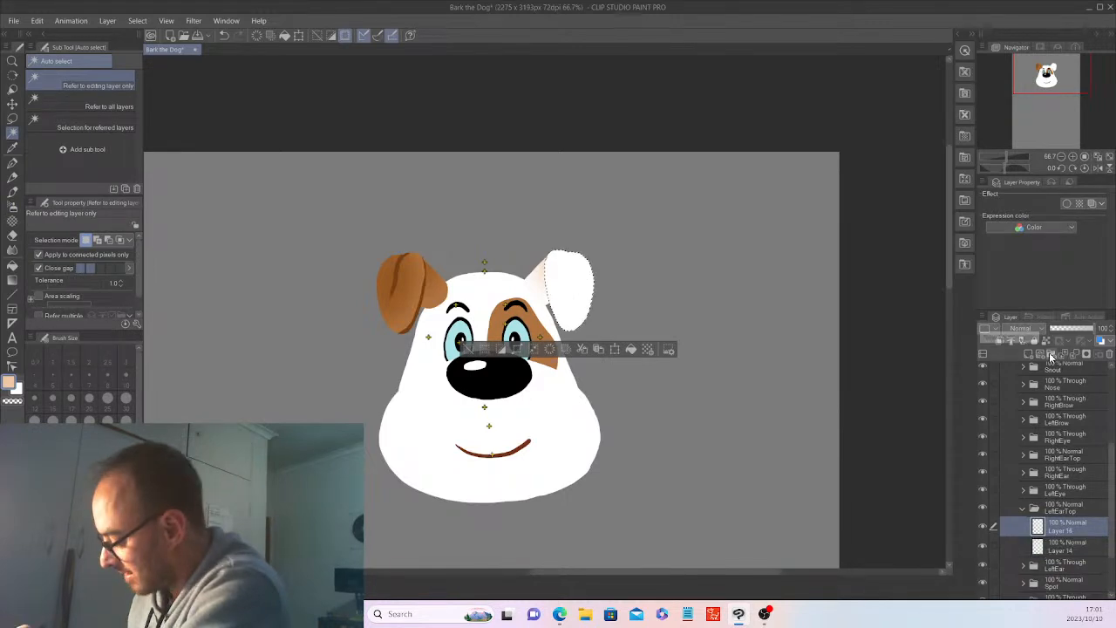
{"action": "left_click", "coordinate": [14, 206]}
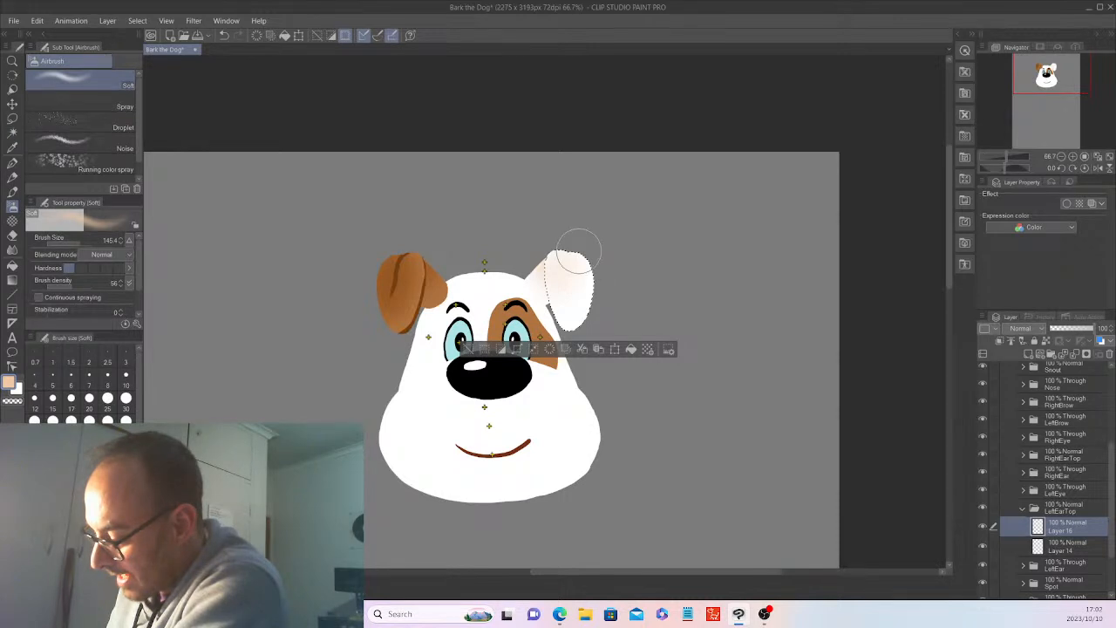
{"action": "left_click_drag", "start_coordinate": [579, 252], "coordinate": [580, 225]}
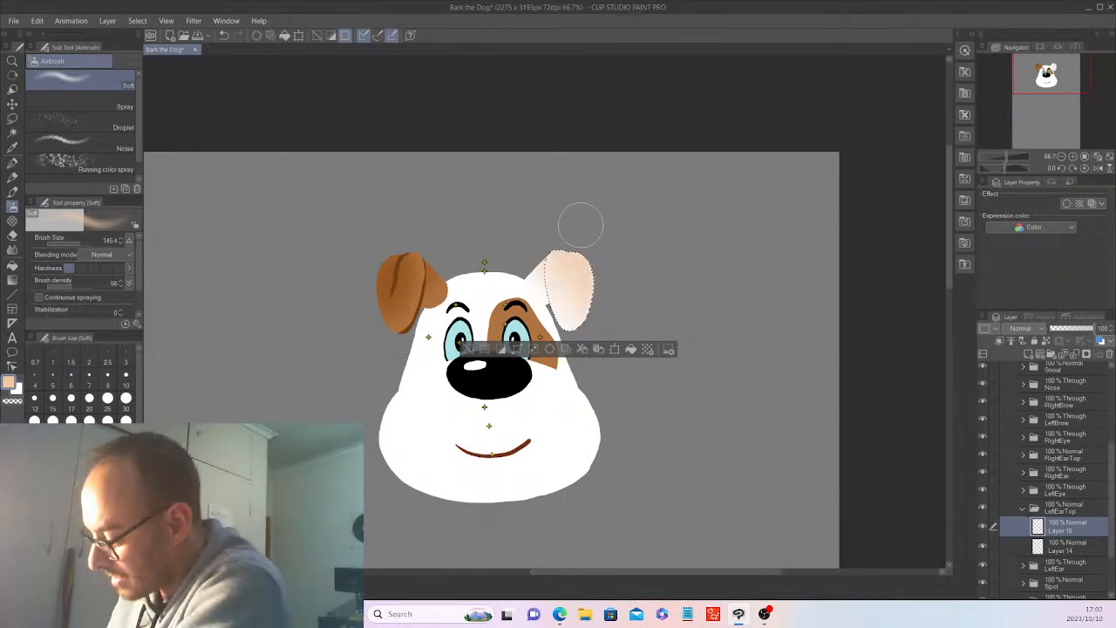
{"action": "key", "text": "ctrl+d"}
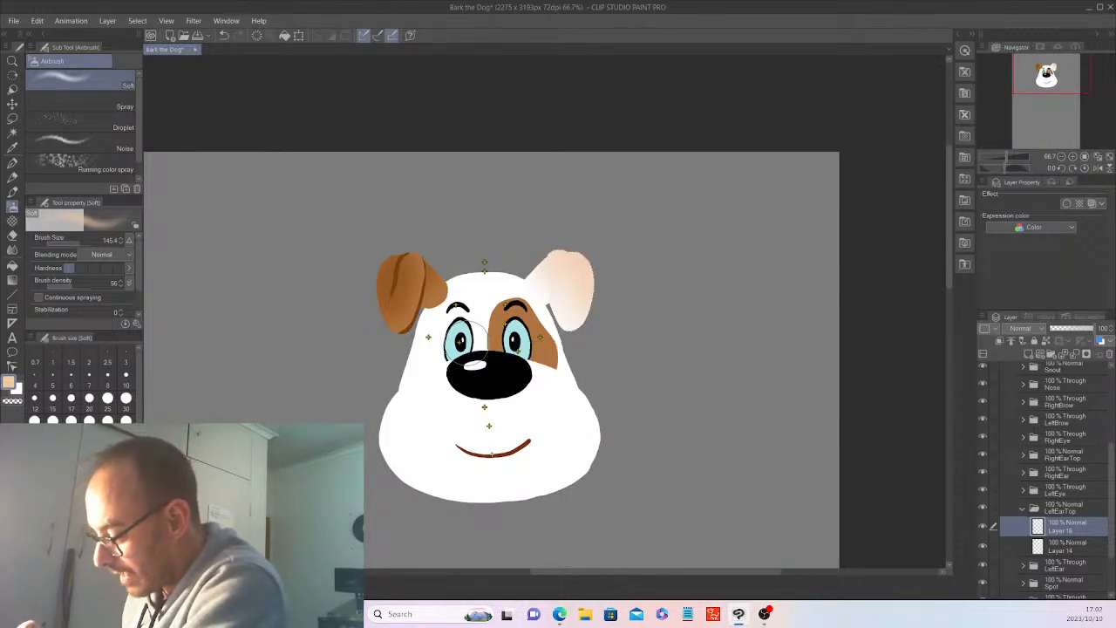
Choose a darker tan, set the Soft airbrush size to 25.1, and reselect the flap from Layer 14 for painting on Layer 16.
{"action": "left_click", "coordinate": [80, 542]}
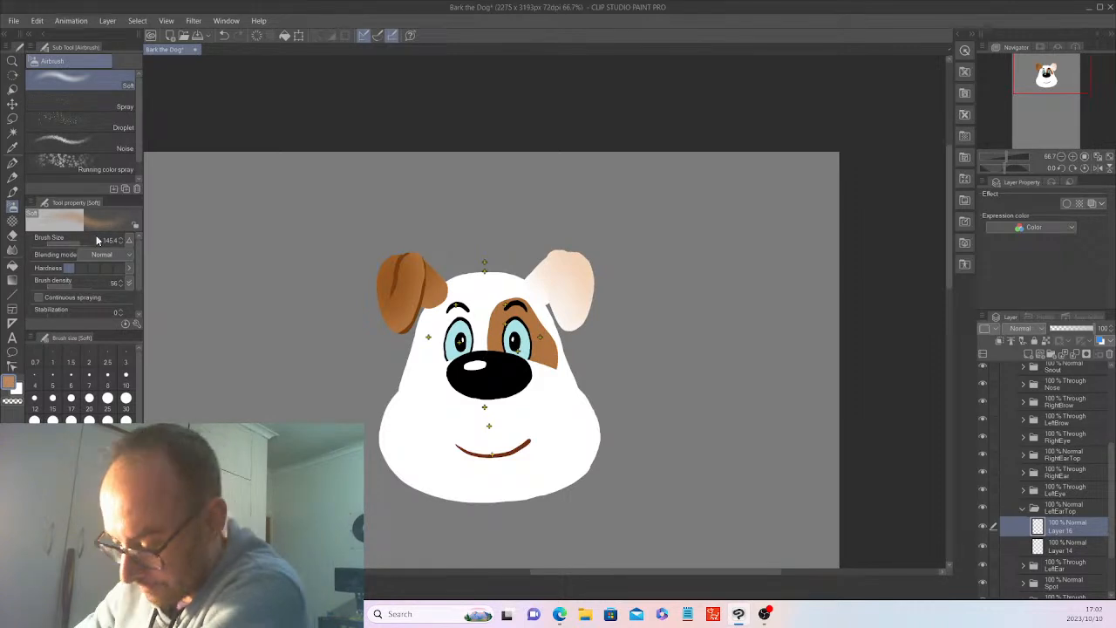
{"action": "left_click", "coordinate": [71, 244]}
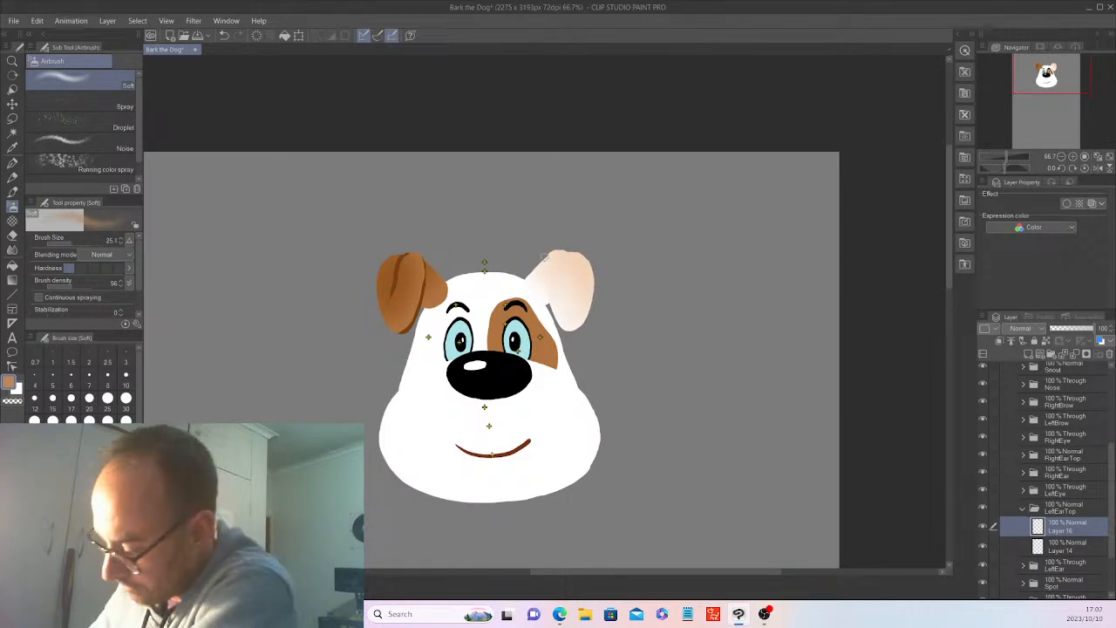
{"action": "left_click", "coordinate": [1074, 547]}
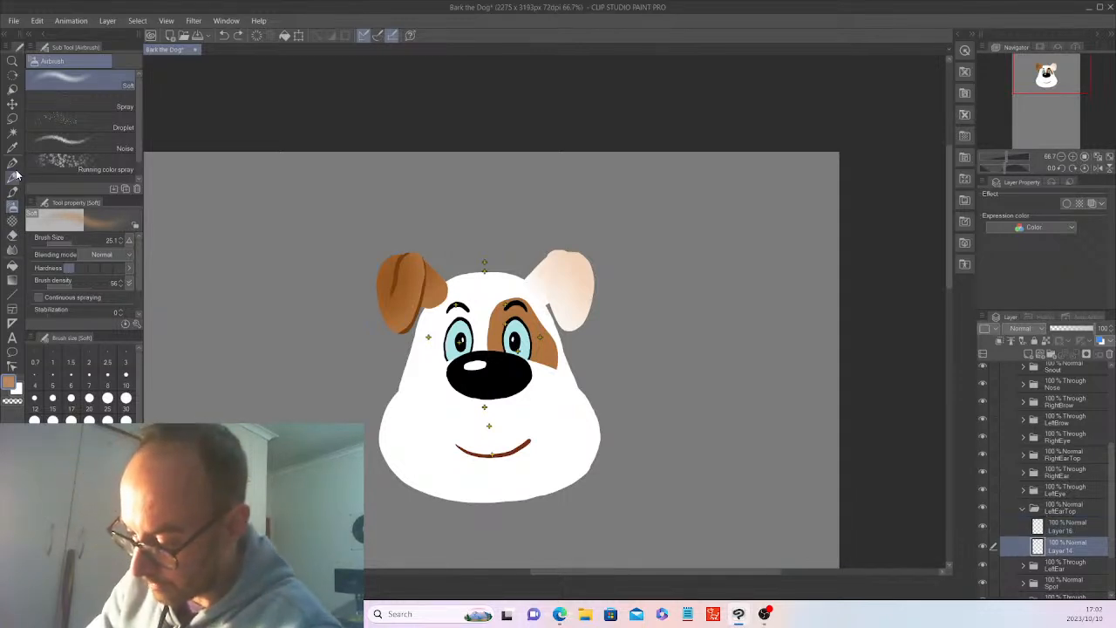
{"action": "left_click", "coordinate": [12, 132]}
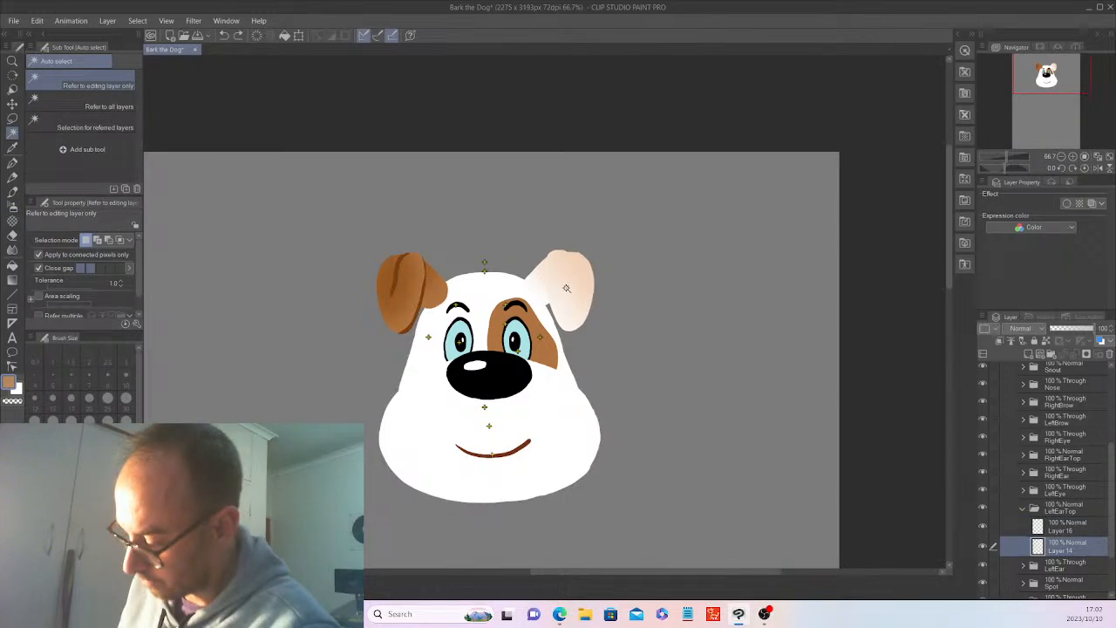
{"action": "left_click", "coordinate": [563, 286]}
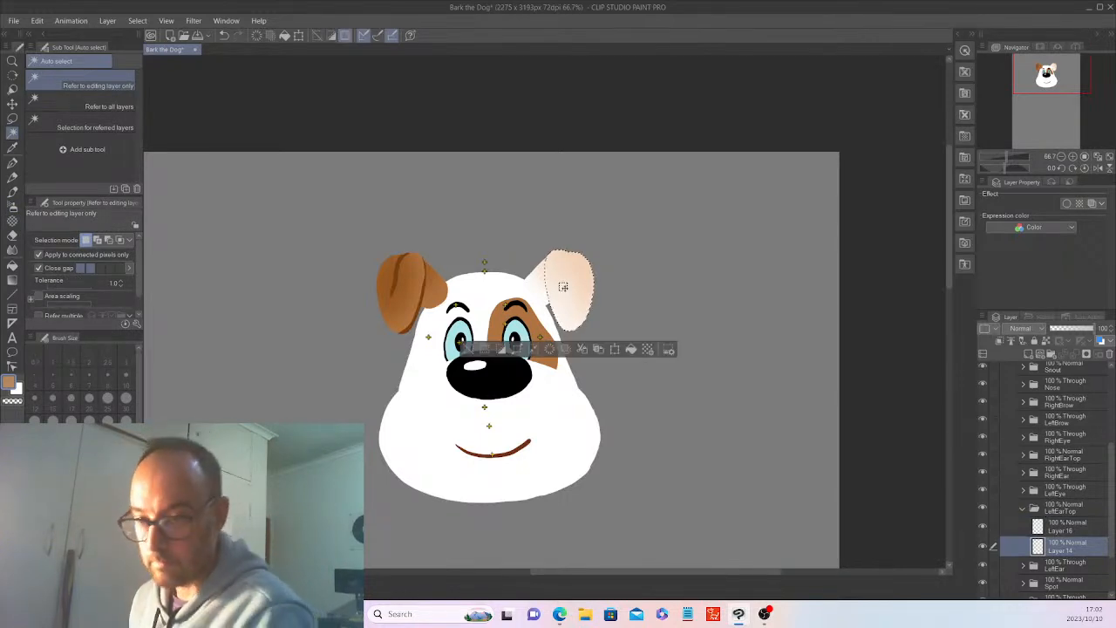
{"action": "left_click", "coordinate": [1066, 526]}
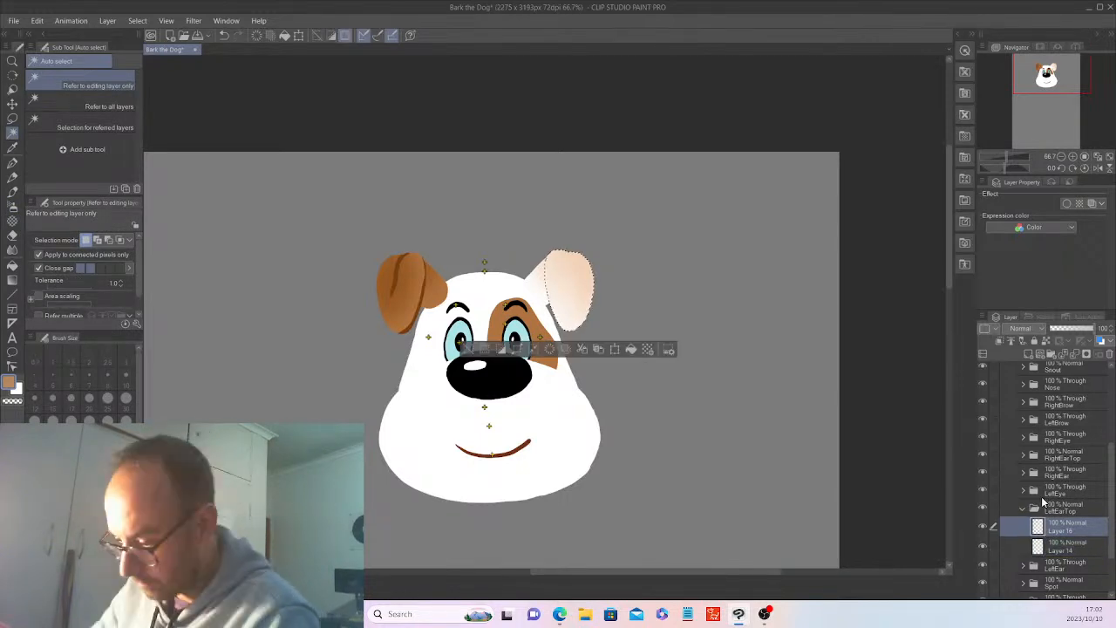
{"action": "key", "text": "b"}
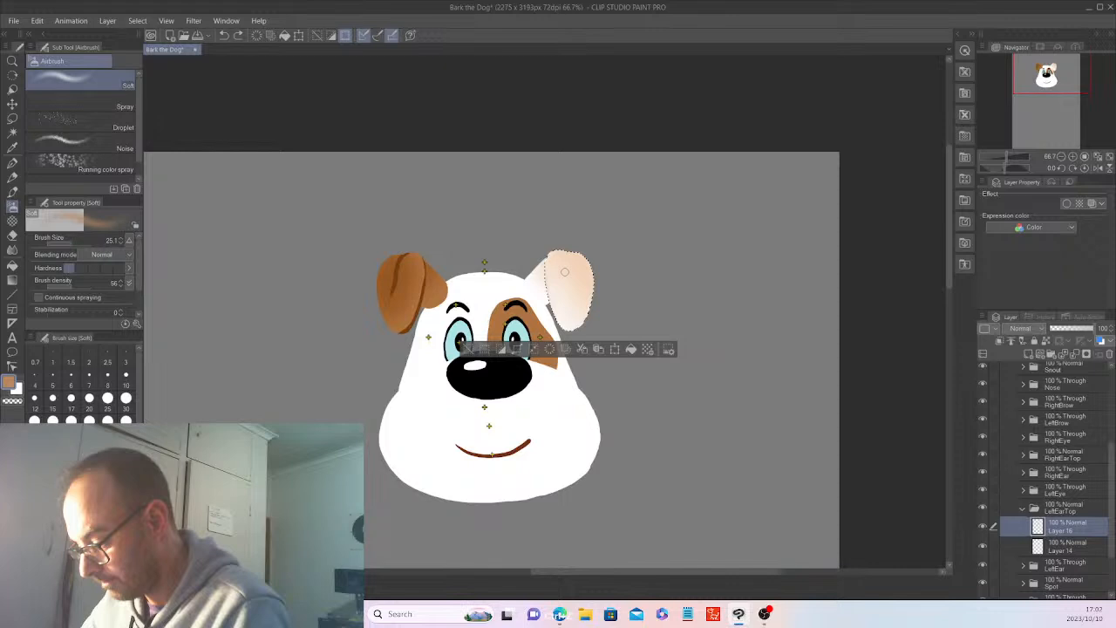
With airbrush density 66 and size 79, shade the left ear flap's fold edge, outer side and middle in tan, and deselect.
{"action": "left_click", "coordinate": [75, 285]}
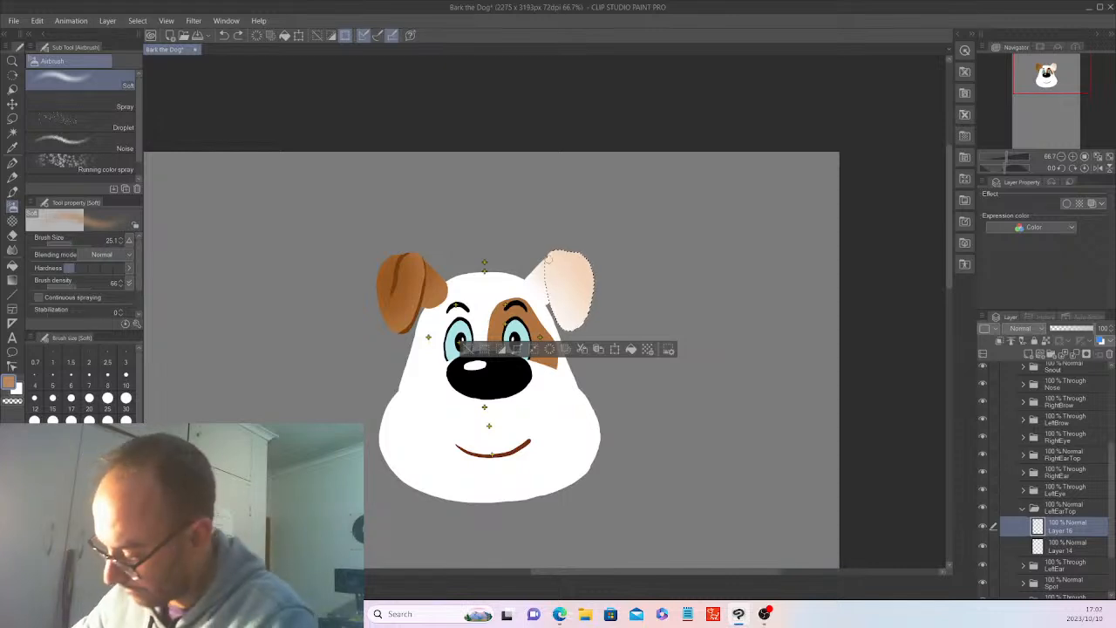
{"action": "left_click", "coordinate": [71, 238]}
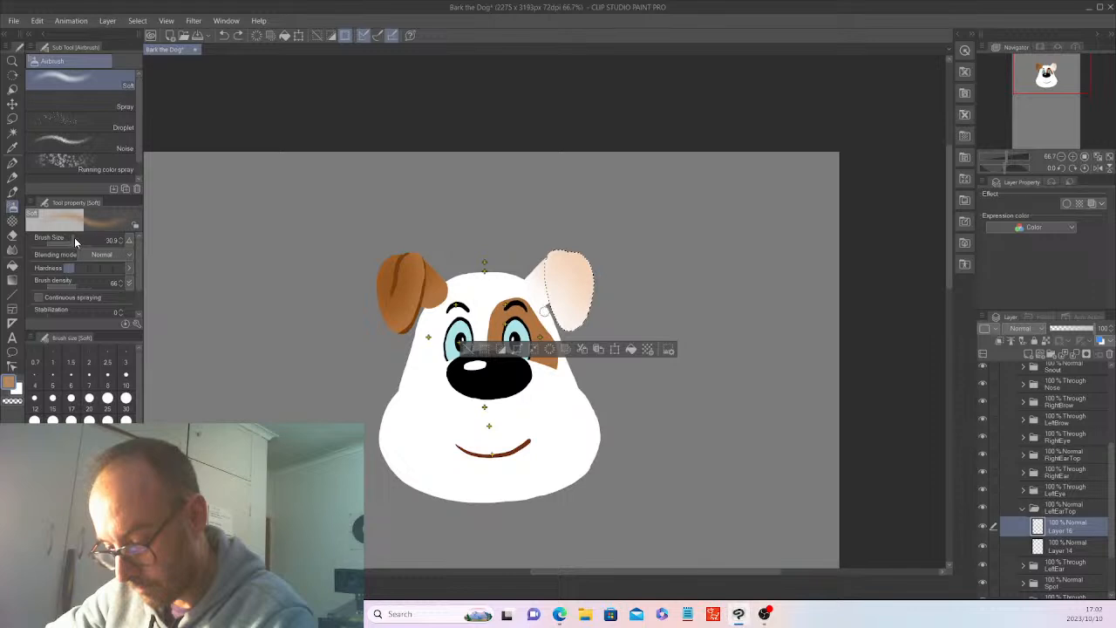
{"action": "left_click", "coordinate": [77, 238]}
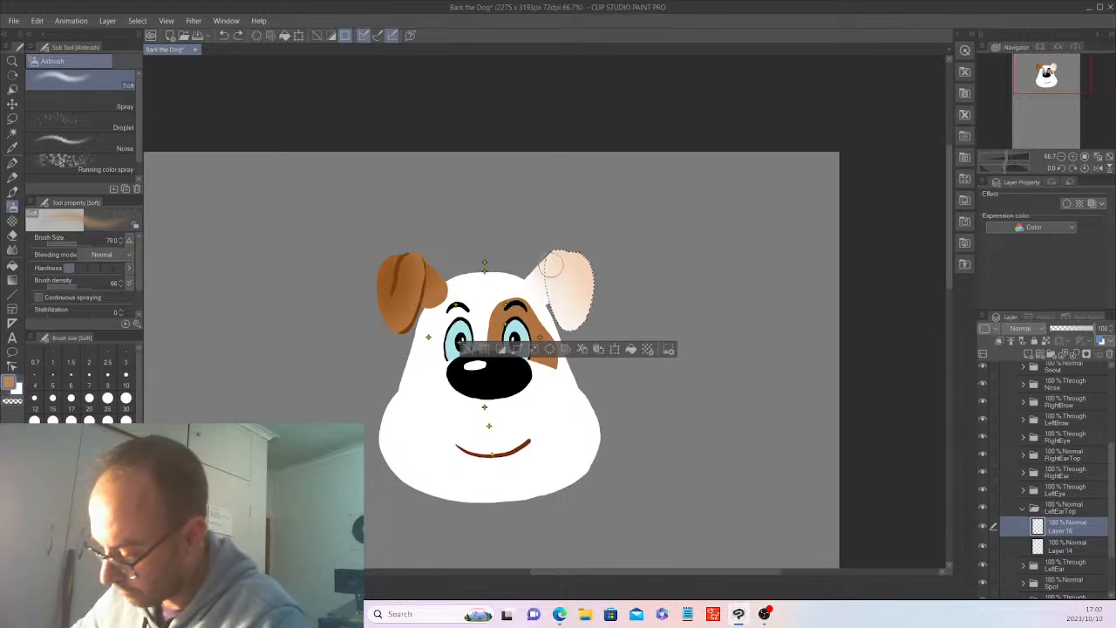
{"action": "left_click_drag", "start_coordinate": [551, 266], "coordinate": [547, 305]}
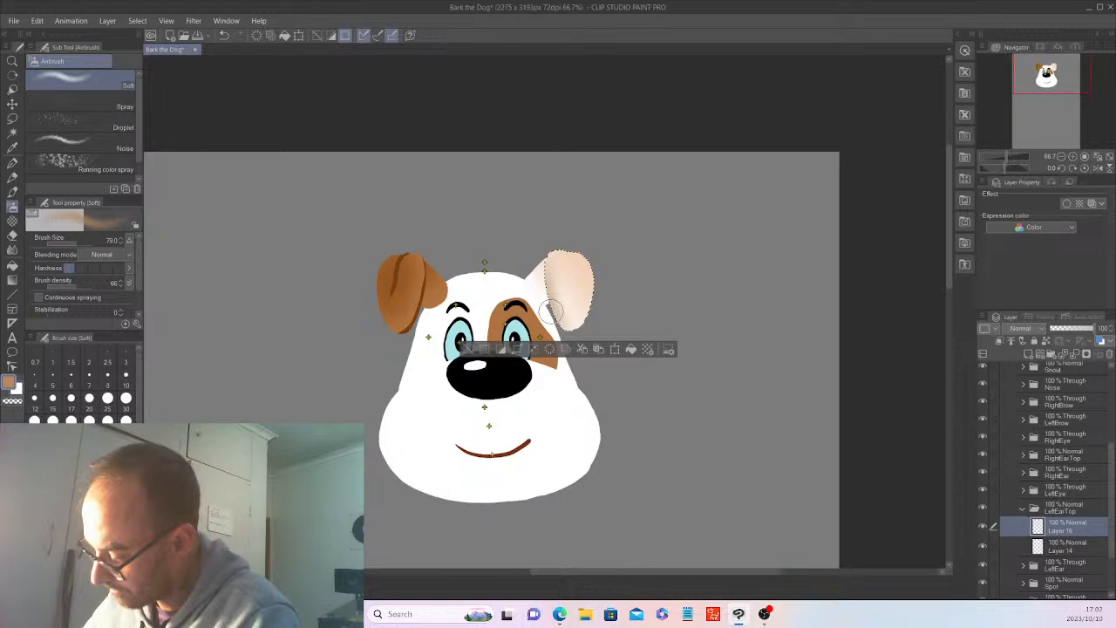
{"action": "left_click_drag", "start_coordinate": [581, 315], "coordinate": [577, 265]}
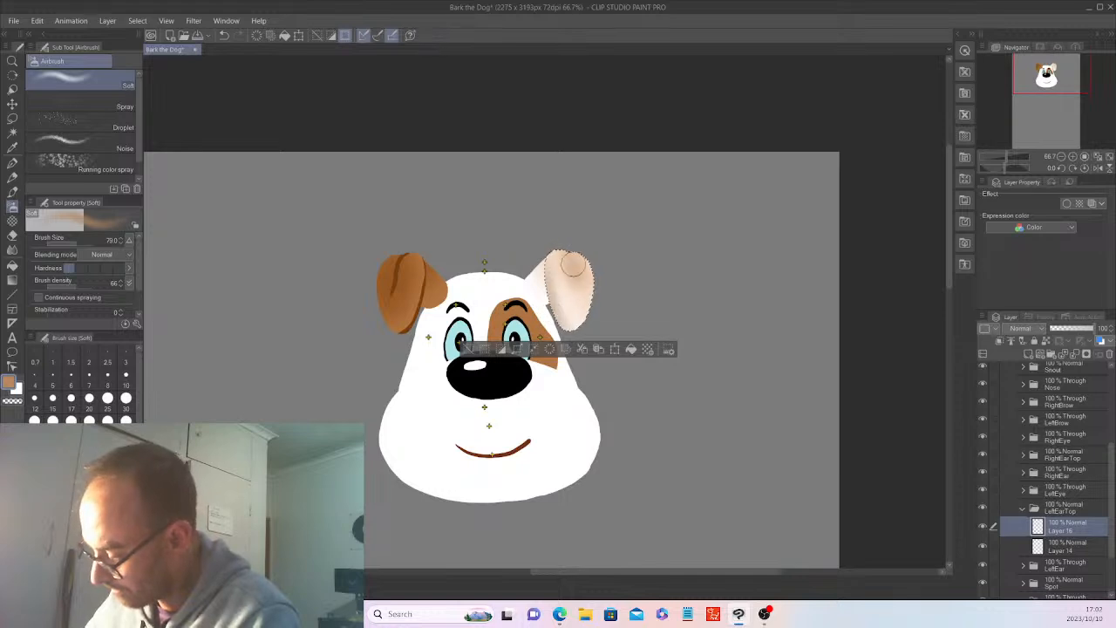
{"action": "left_click_drag", "start_coordinate": [550, 250], "coordinate": [564, 317]}
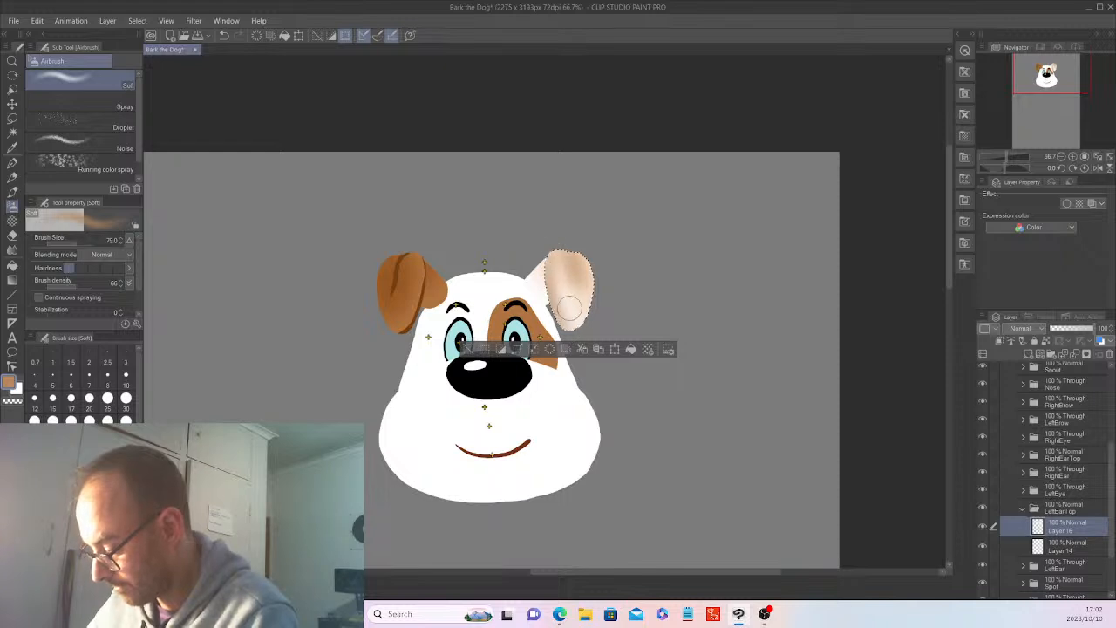
{"action": "key", "text": "ctrl+d"}
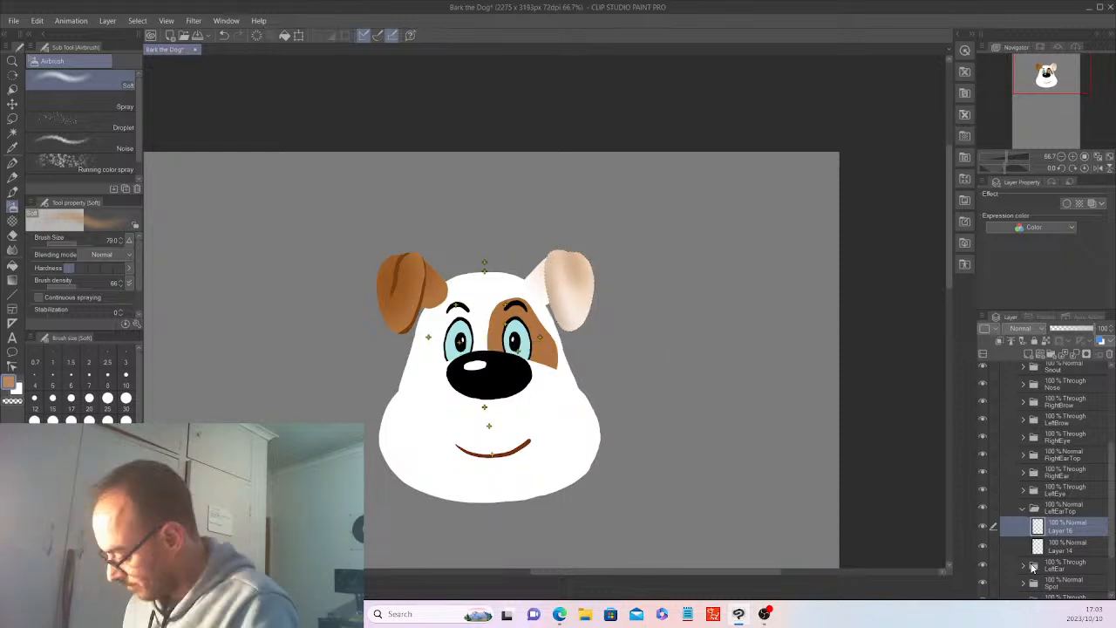
Select the left ear base from Layer 13, shade it tan on Layer 15 with the Soft airbrush at size 201.8, and deselect.
{"action": "left_click", "coordinate": [1025, 566]}
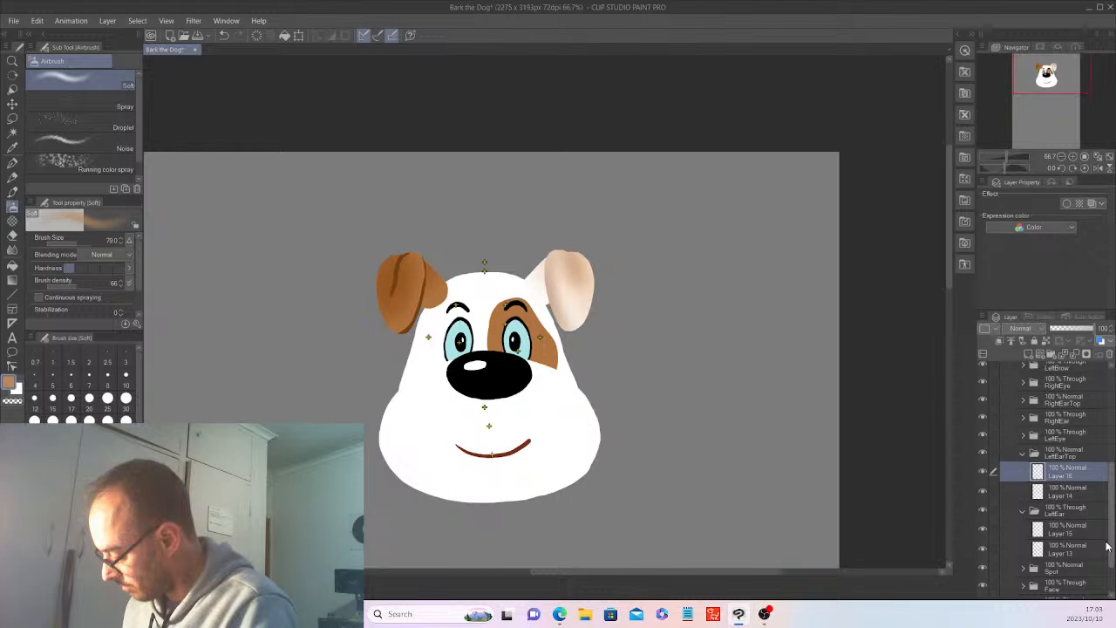
{"action": "left_click", "coordinate": [1068, 548]}
{"action": "key", "text": "w"}
{"action": "left_click", "coordinate": [536, 268]}
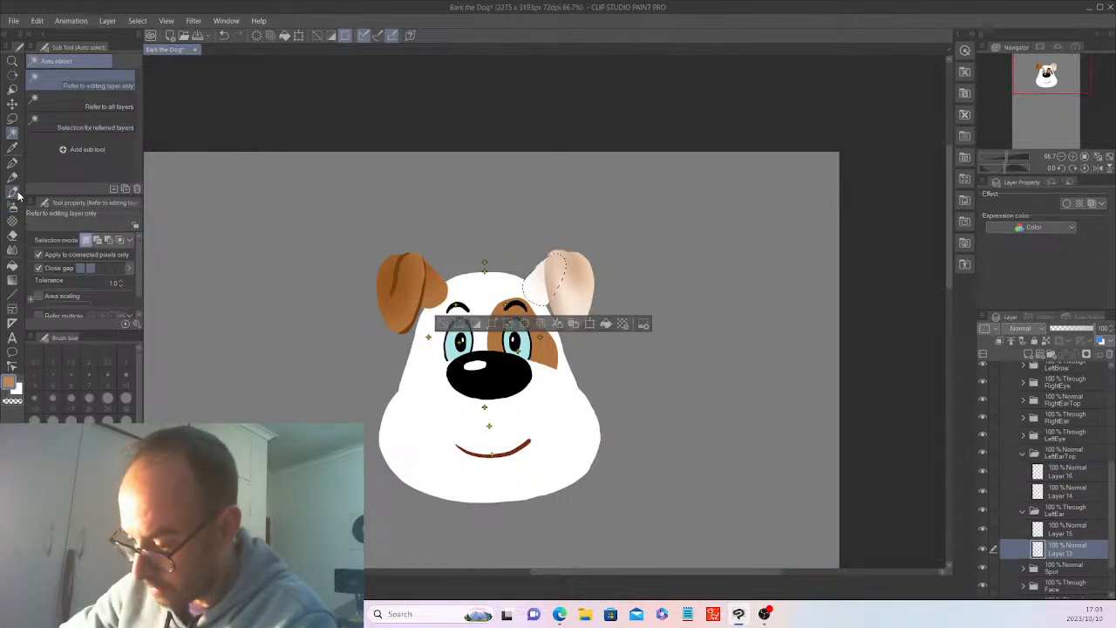
{"action": "key", "text": "e"}
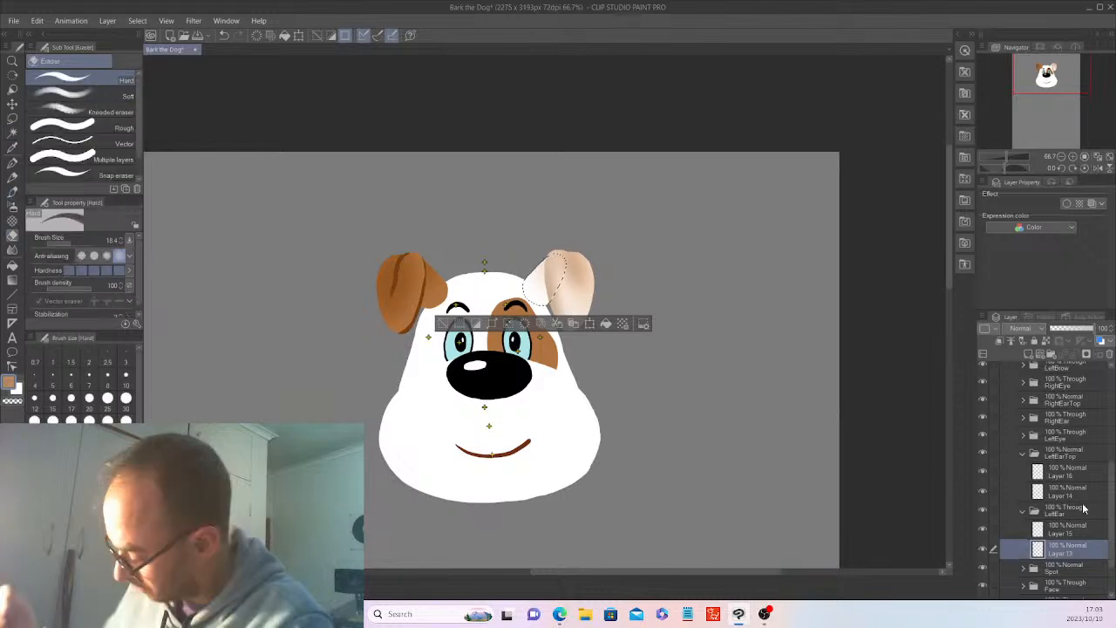
{"action": "left_click", "coordinate": [1068, 529]}
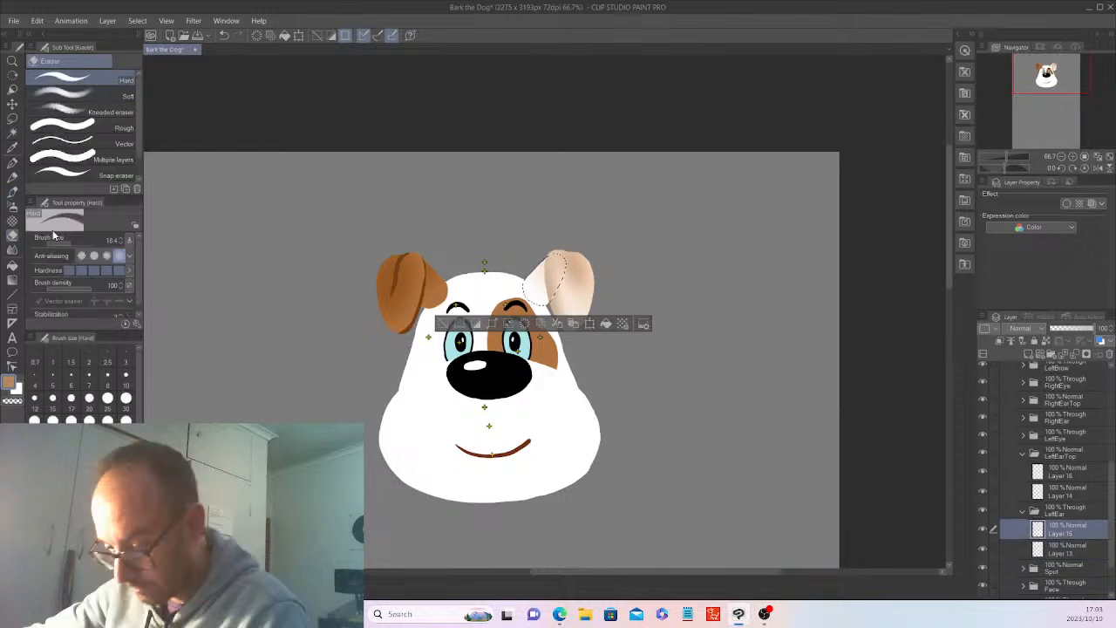
{"action": "key", "text": "b"}
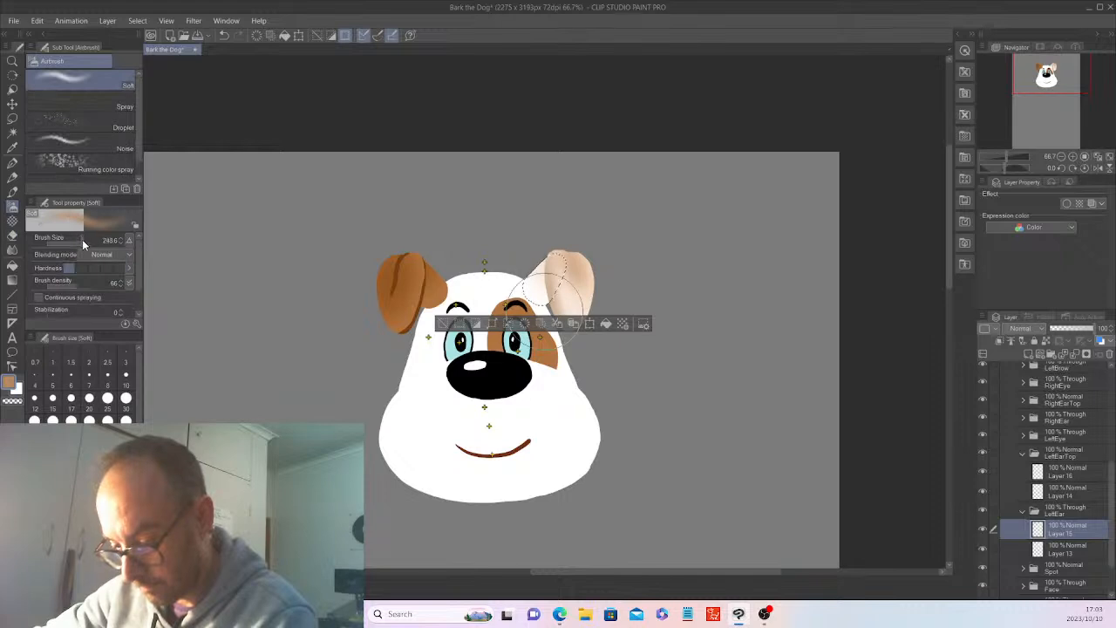
{"action": "left_click", "coordinate": [81, 241]}
{"action": "left_click_drag", "start_coordinate": [538, 257], "coordinate": [533, 264]}
{"action": "key", "text": "ctrl+d"}
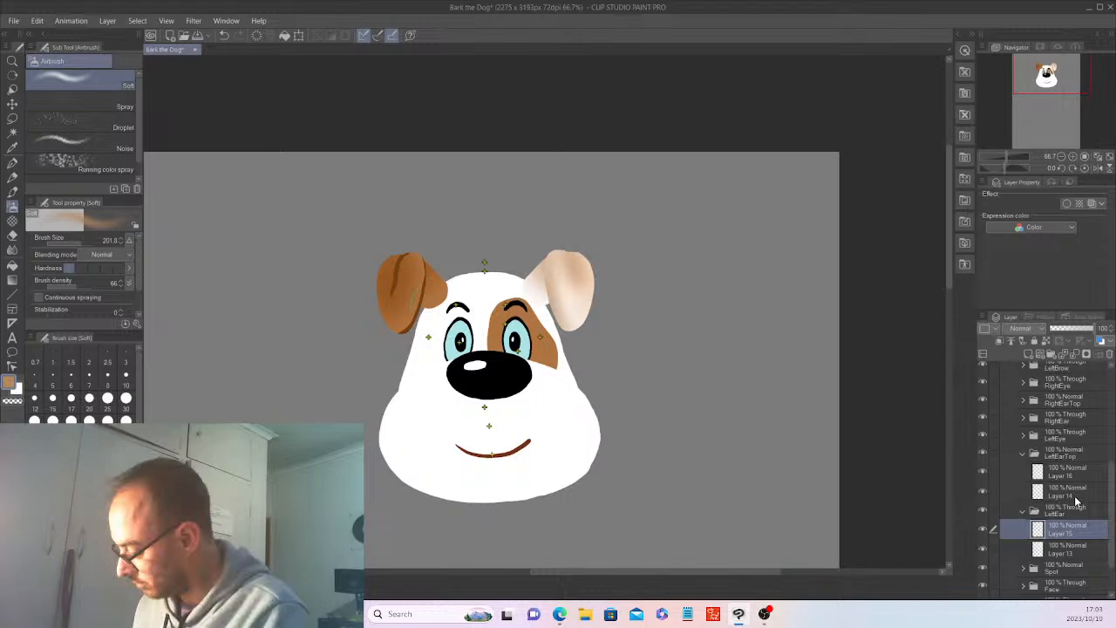
Add a new layer above Layer 16 in the LeftEarTop folder and select the left ear flap from Layer 14.
{"action": "left_click", "coordinate": [1072, 474]}
{"action": "left_click", "coordinate": [1029, 354]}
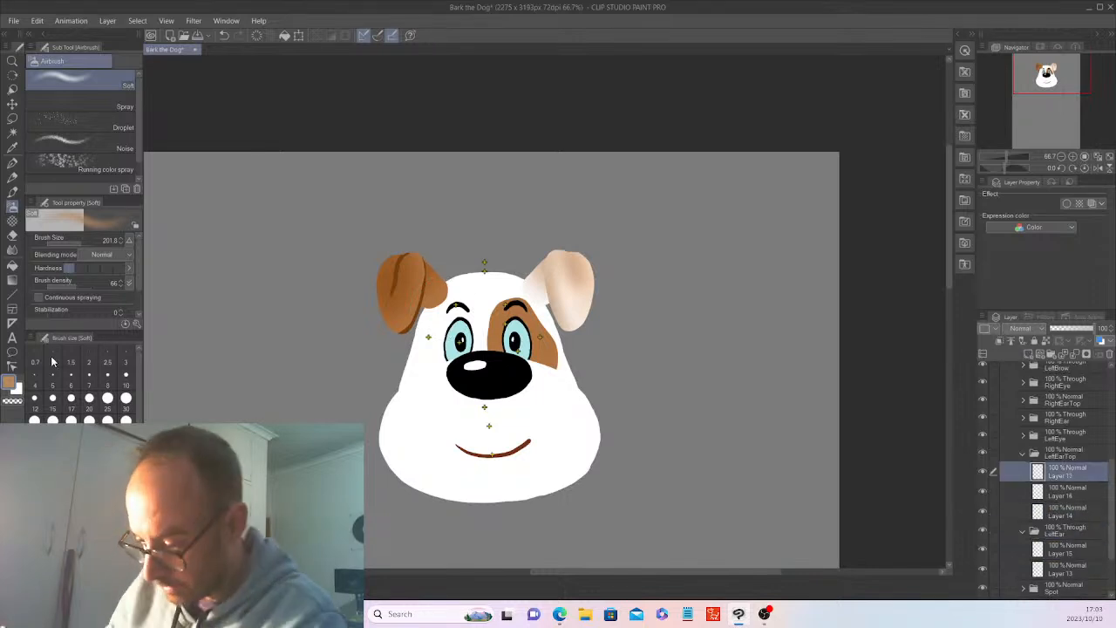
{"action": "key", "text": "p"}
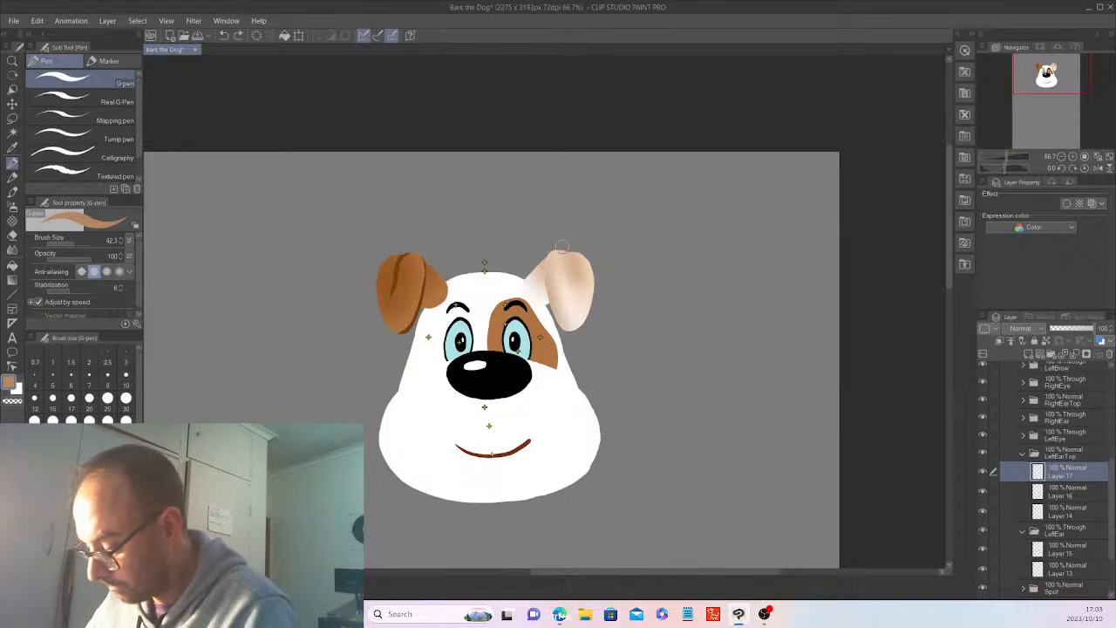
{"action": "left_click", "coordinate": [1069, 510]}
{"action": "key", "text": "w"}
{"action": "left_click", "coordinate": [571, 287]}
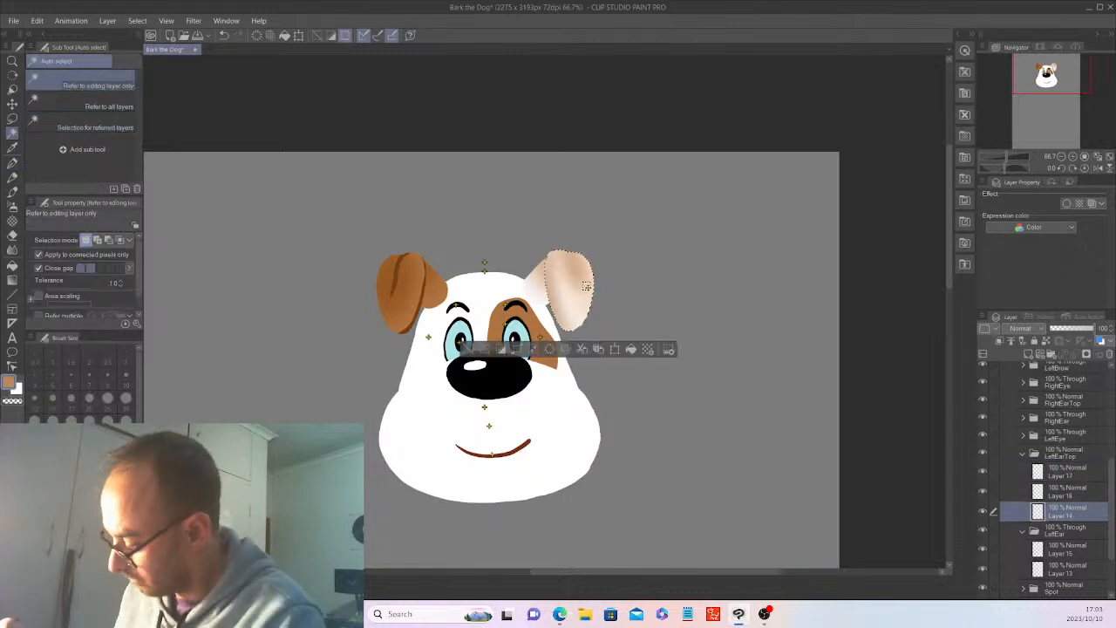
Draw tan crease lines inside the left ear flap selection on Layer 17 with the G-pen, and deselect.
{"action": "left_click", "coordinate": [1071, 473]}
{"action": "key", "text": "p"}
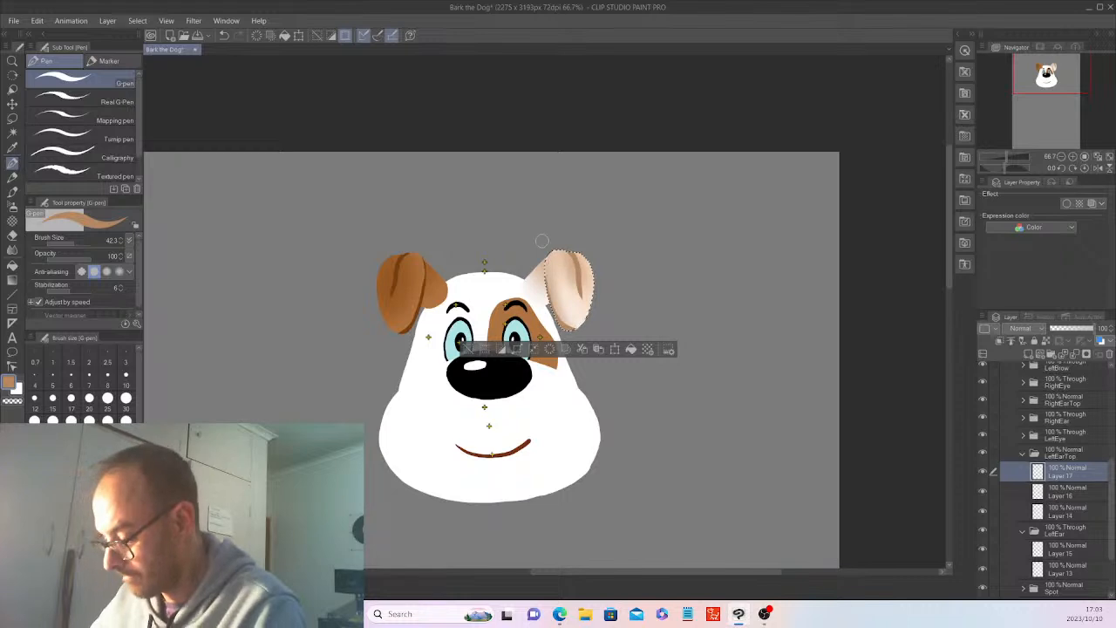
{"action": "key", "text": "ctrl+d"}
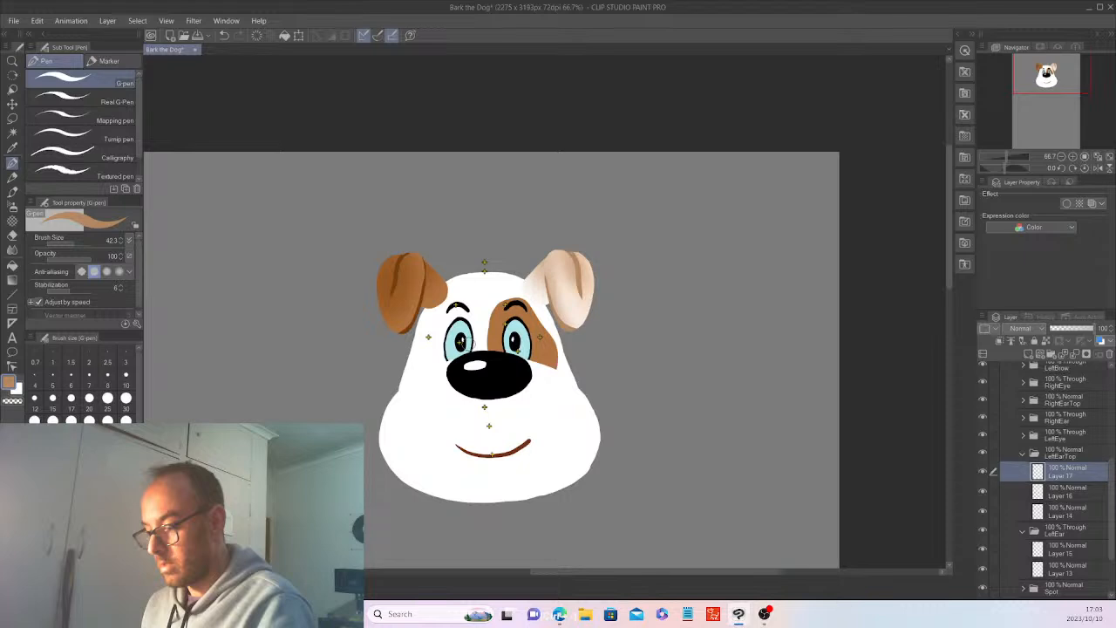
{"action": "key", "text": "ctrl+minus"}
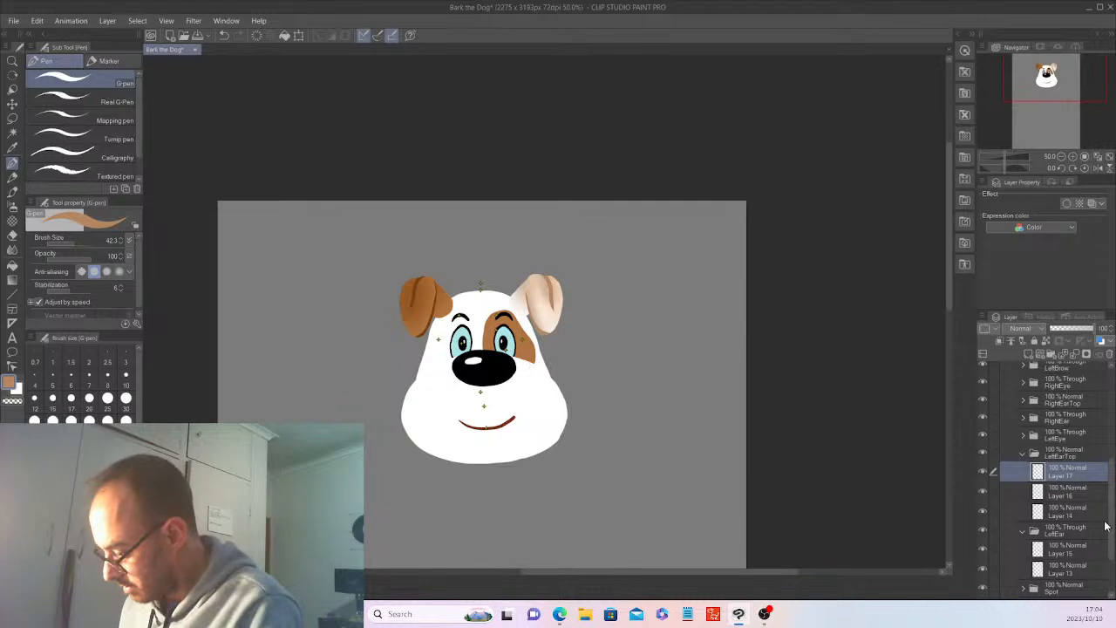
Collapse the LeftEarTop and LeftEar folders.
{"action": "left_click", "coordinate": [14, 132]}
{"action": "left_click", "coordinate": [524, 305]}
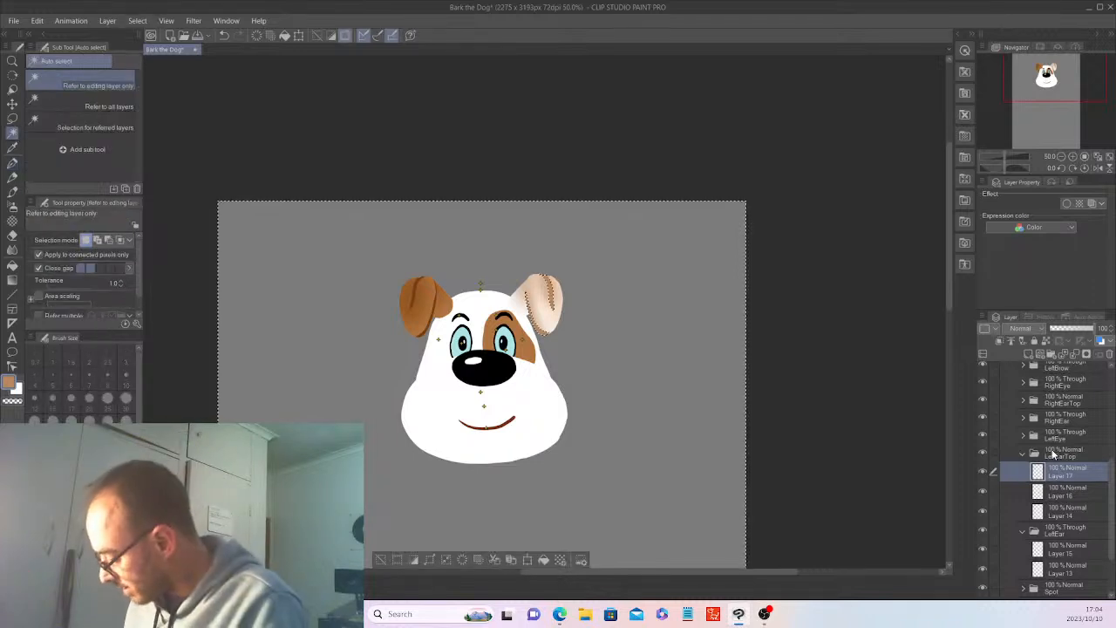
{"action": "left_click", "coordinate": [1024, 453]}
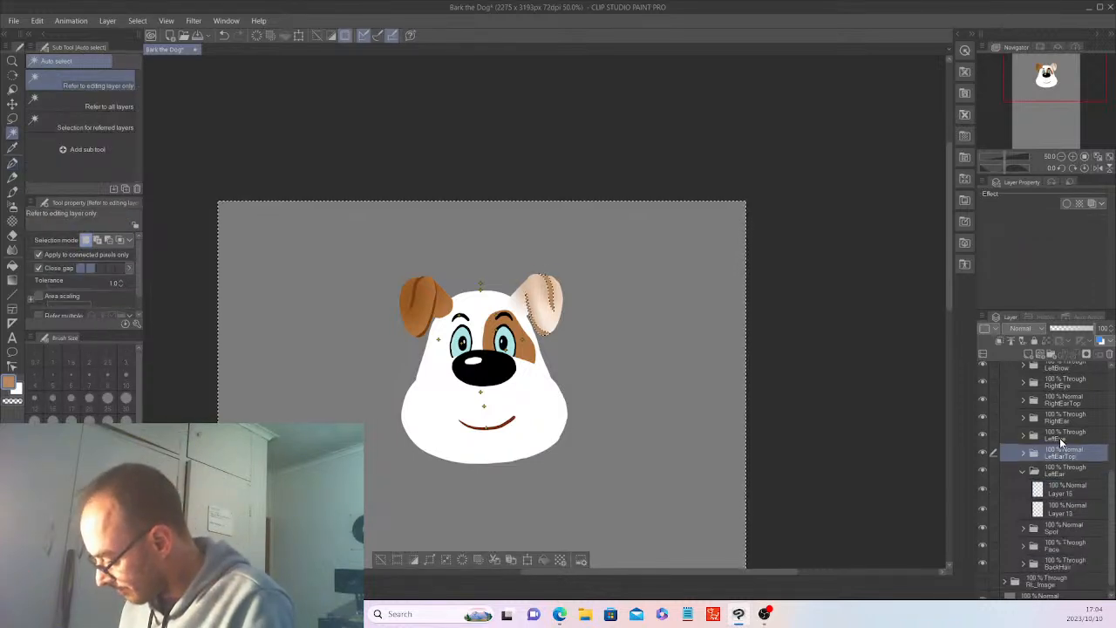
{"action": "left_click", "coordinate": [1024, 471]}
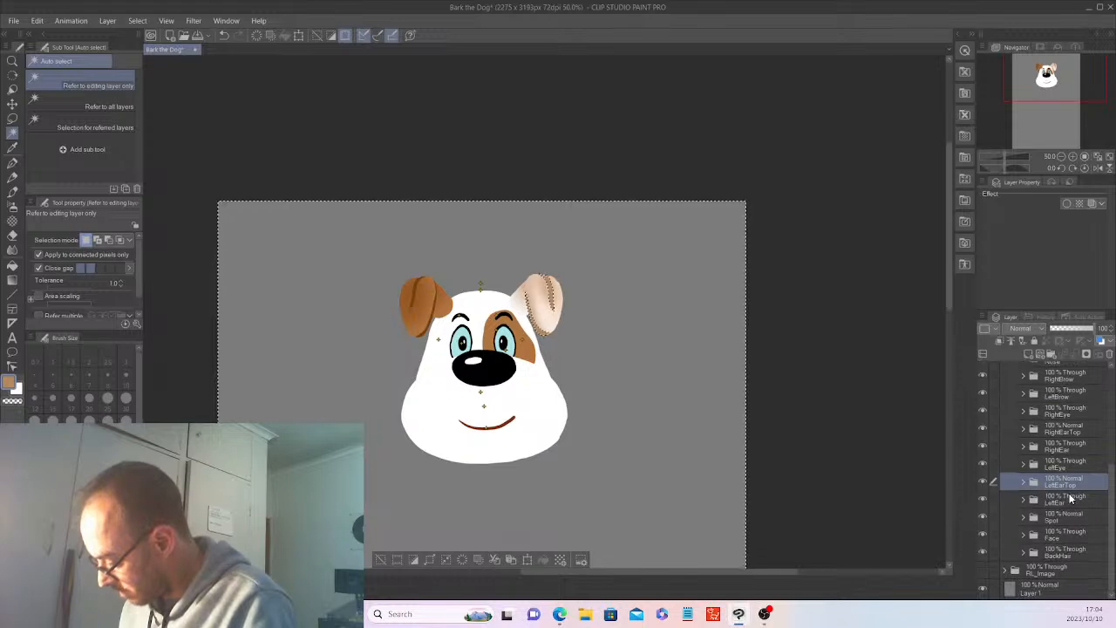
{"action": "left_click", "coordinate": [1024, 446]}
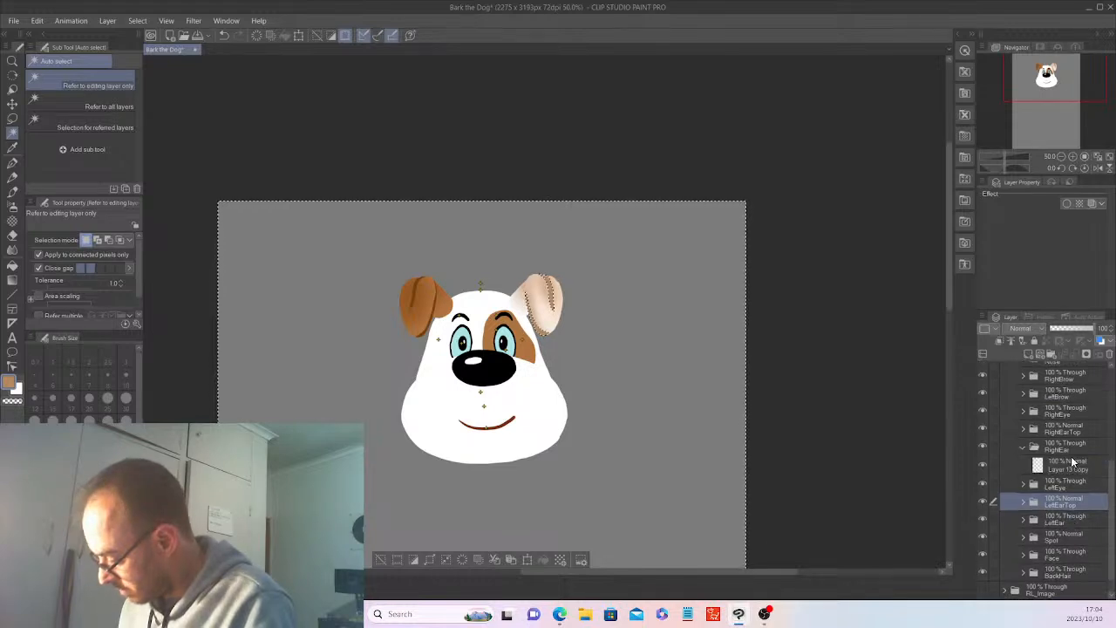
{"action": "left_click", "coordinate": [1073, 464]}
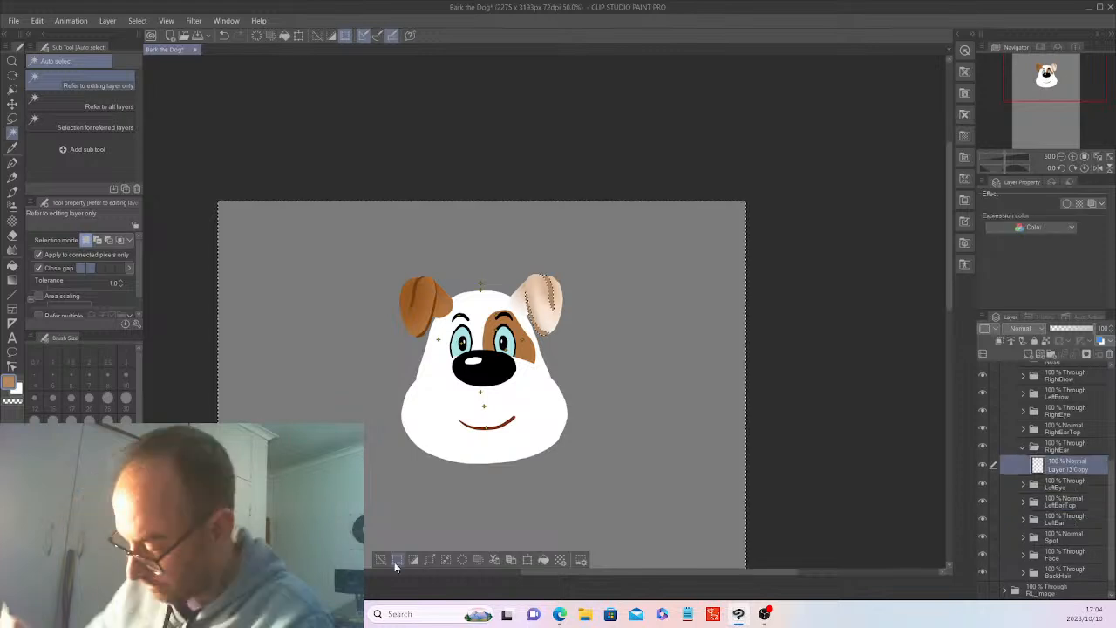
{"action": "left_click", "coordinate": [394, 561]}
{"action": "left_click", "coordinate": [444, 291]}
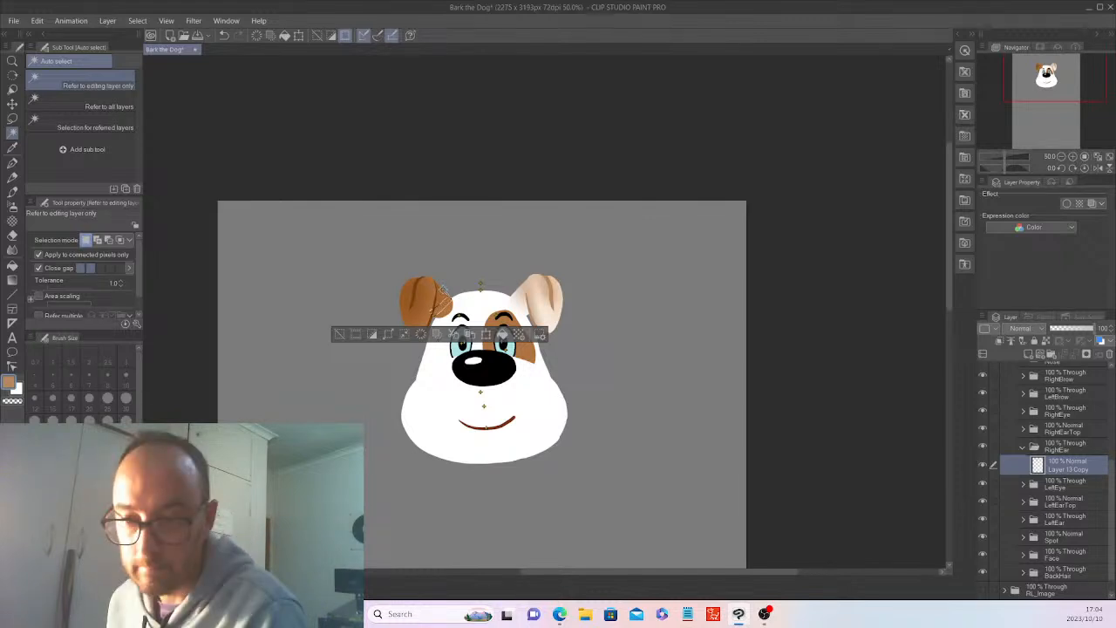
{"action": "left_click", "coordinate": [339, 331]}
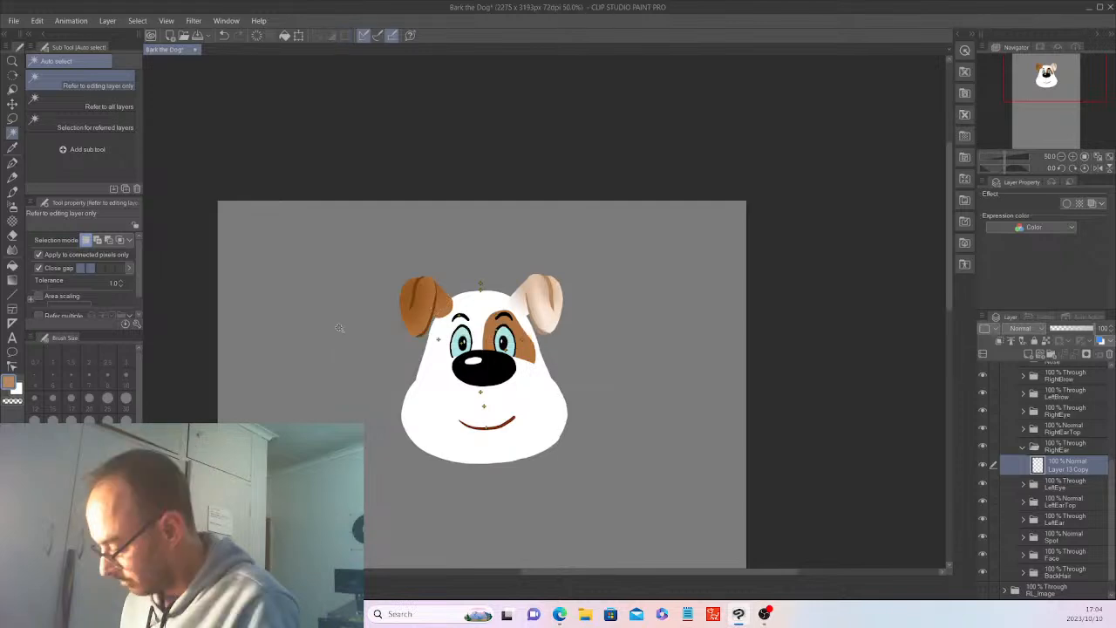
{"action": "left_click", "coordinate": [1023, 446]}
Expand the Nose folder and auto-select the white muzzle shape from the layer in its Normal subfolder.
{"action": "left_click_drag", "start_coordinate": [1113, 478], "coordinate": [1113, 452]}
{"action": "left_click", "coordinate": [1024, 423]}
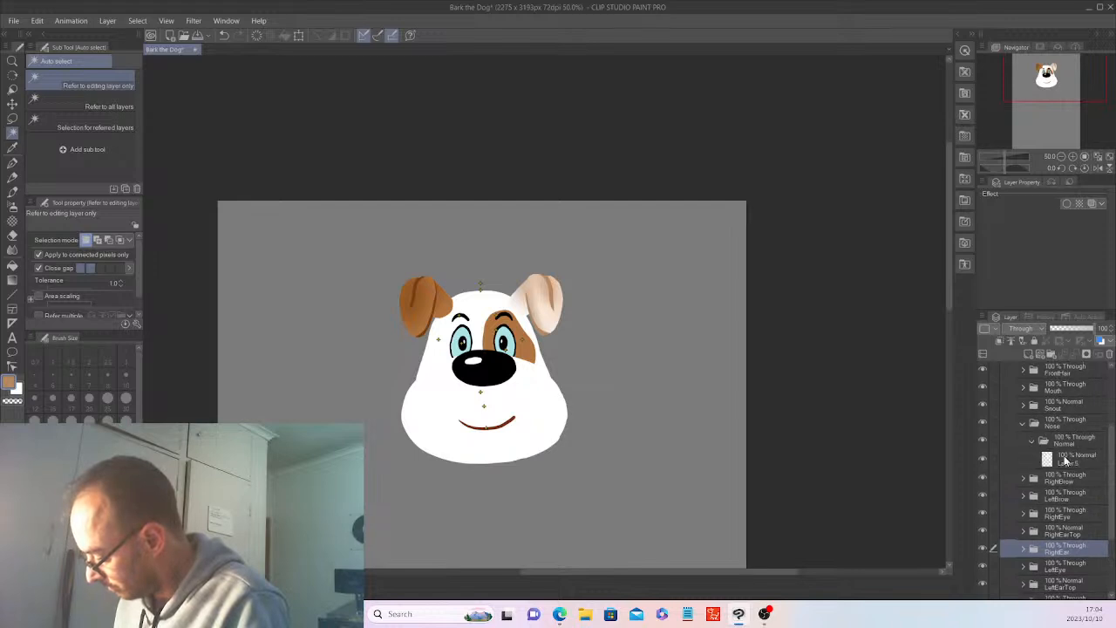
{"action": "left_click", "coordinate": [1073, 459]}
{"action": "left_click", "coordinate": [543, 397]}
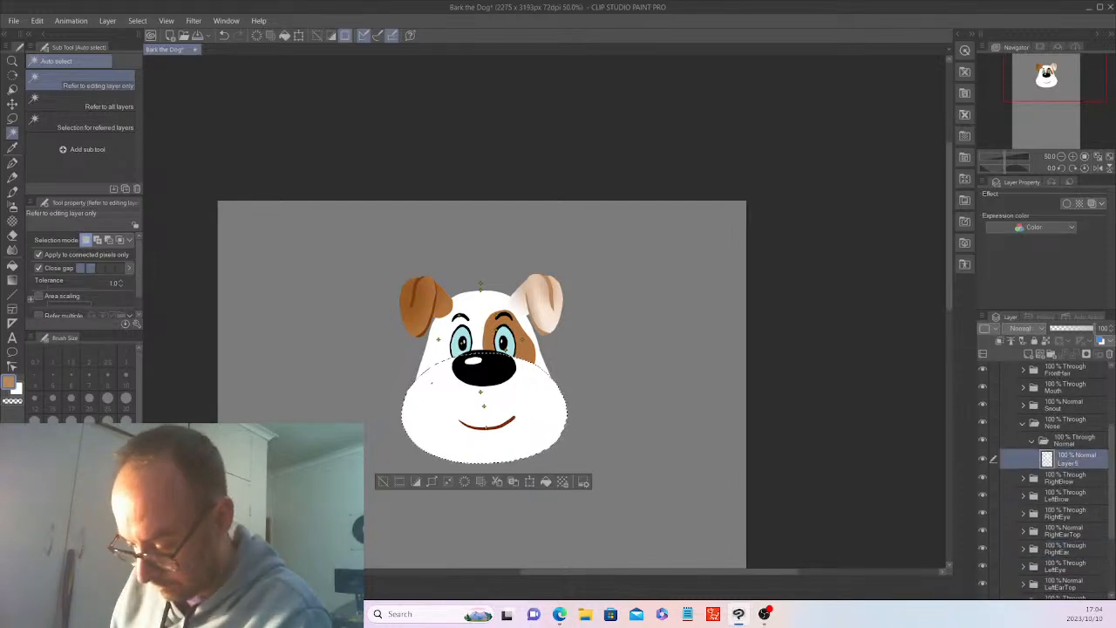
Choose light peach, set the Soft airbrush size to 377.3, softly shade the muzzle's edges, and deselect.
{"action": "left_click", "coordinate": [74, 523]}
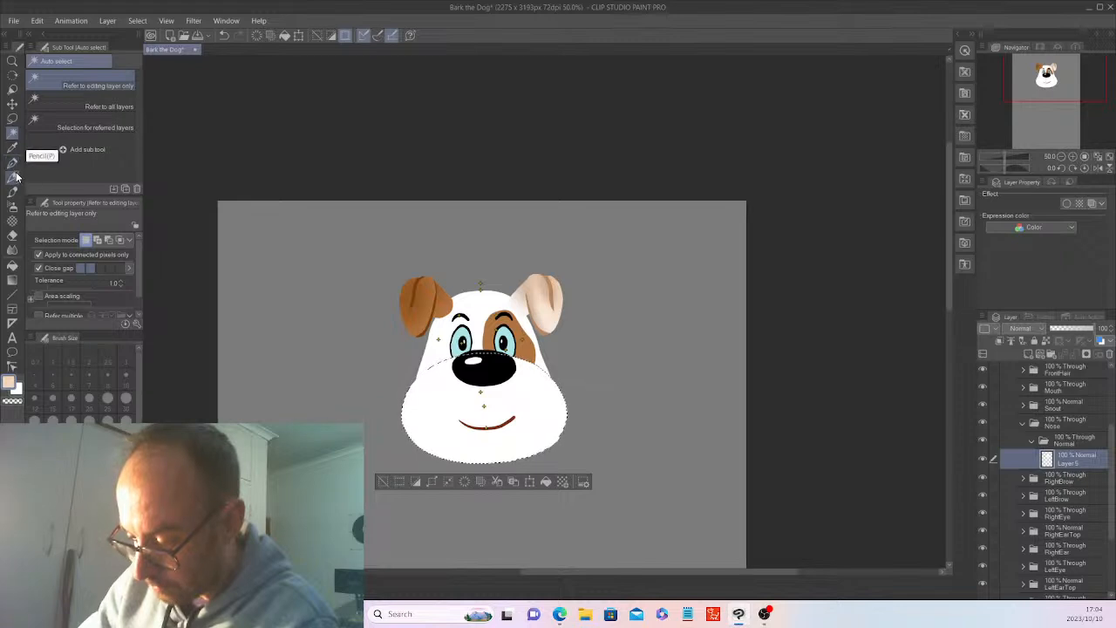
{"action": "left_click", "coordinate": [13, 208]}
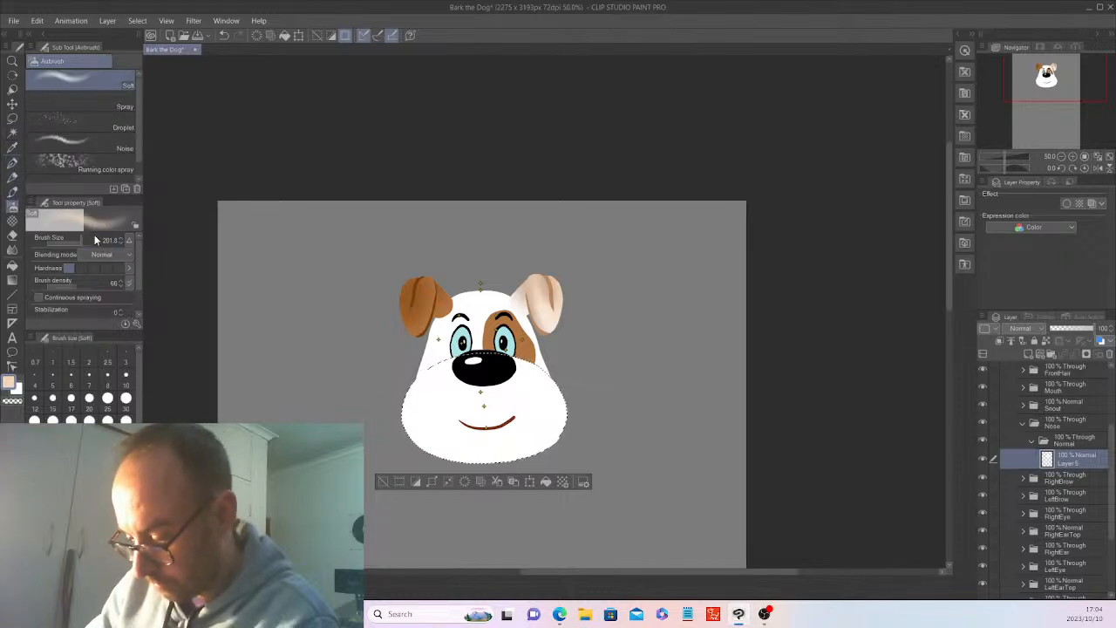
{"action": "left_click", "coordinate": [82, 240]}
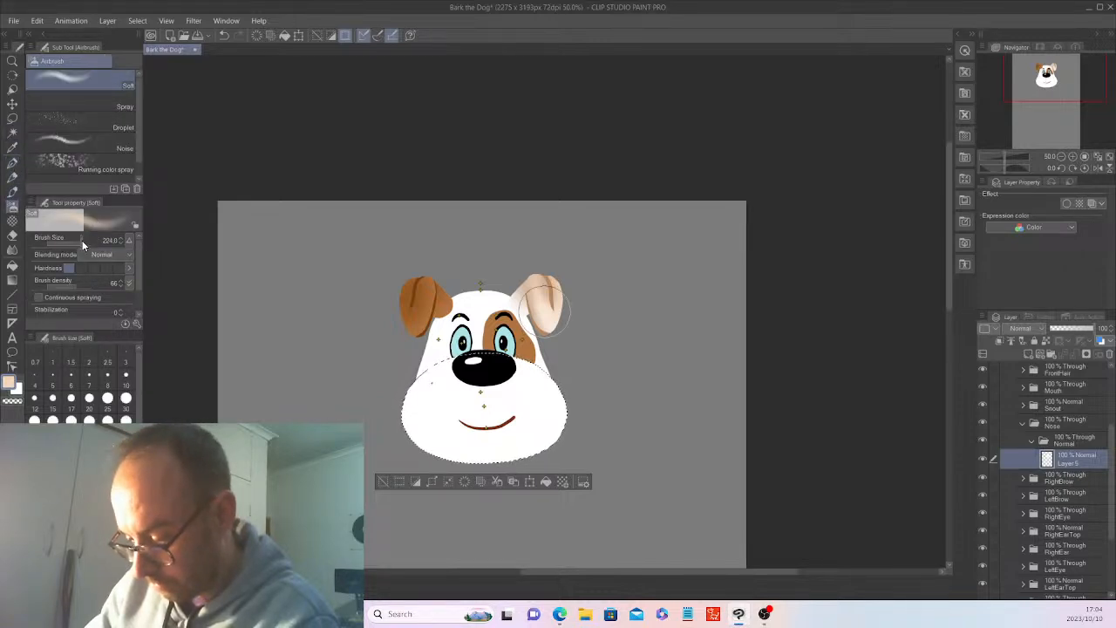
{"action": "left_click_drag", "start_coordinate": [82, 242], "coordinate": [85, 242]}
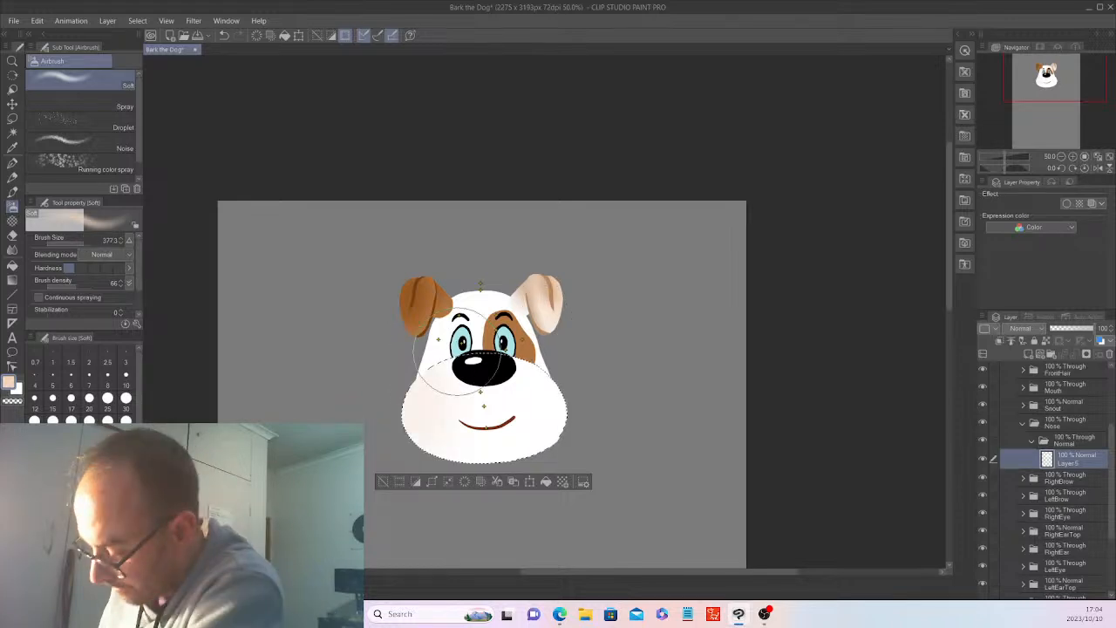
{"action": "mouse_move", "coordinate": [458, 351]}
{"action": "left_mouse_down"}
{"action": "mouse_move", "coordinate": [534, 360]}
{"action": "mouse_move", "coordinate": [562, 452]}
{"action": "mouse_move", "coordinate": [554, 380]}
{"action": "mouse_move", "coordinate": [542, 451]}
{"action": "mouse_move", "coordinate": [383, 424]}
{"action": "mouse_move", "coordinate": [408, 355]}
{"action": "mouse_move", "coordinate": [508, 445]}
{"action": "mouse_move", "coordinate": [575, 406]}
{"action": "left_mouse_up"}
{"action": "left_click", "coordinate": [382, 482]}
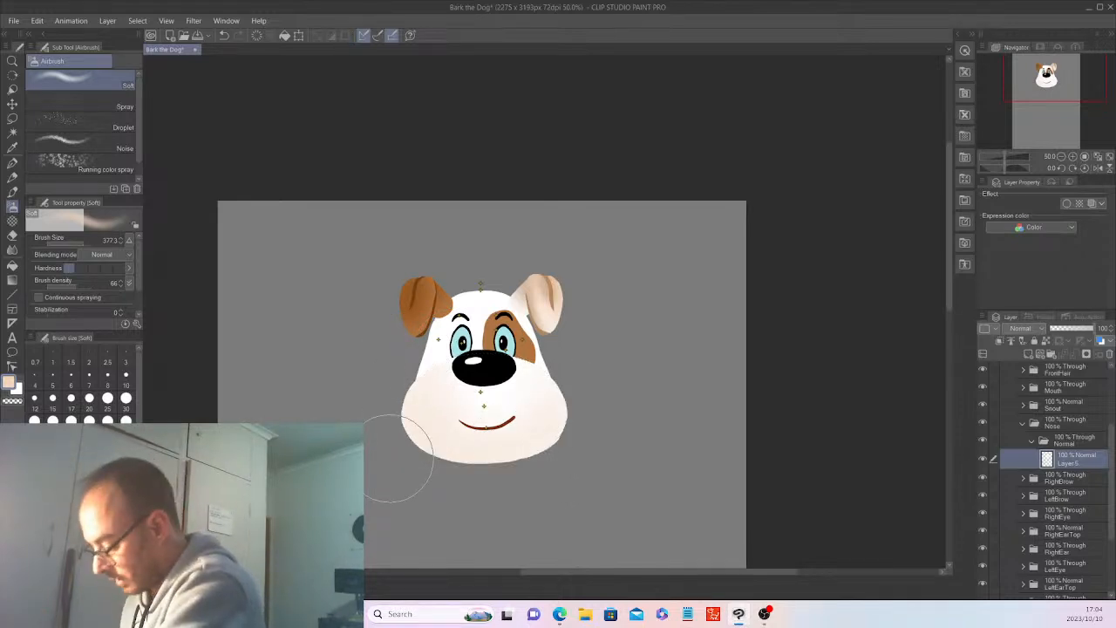
Auto-select the white head shape from the NSFace layer in the Face folder and add a new layer above it.
{"action": "left_click", "coordinate": [1032, 441]}
{"action": "left_click_drag", "start_coordinate": [1110, 505], "coordinate": [1110, 550]}
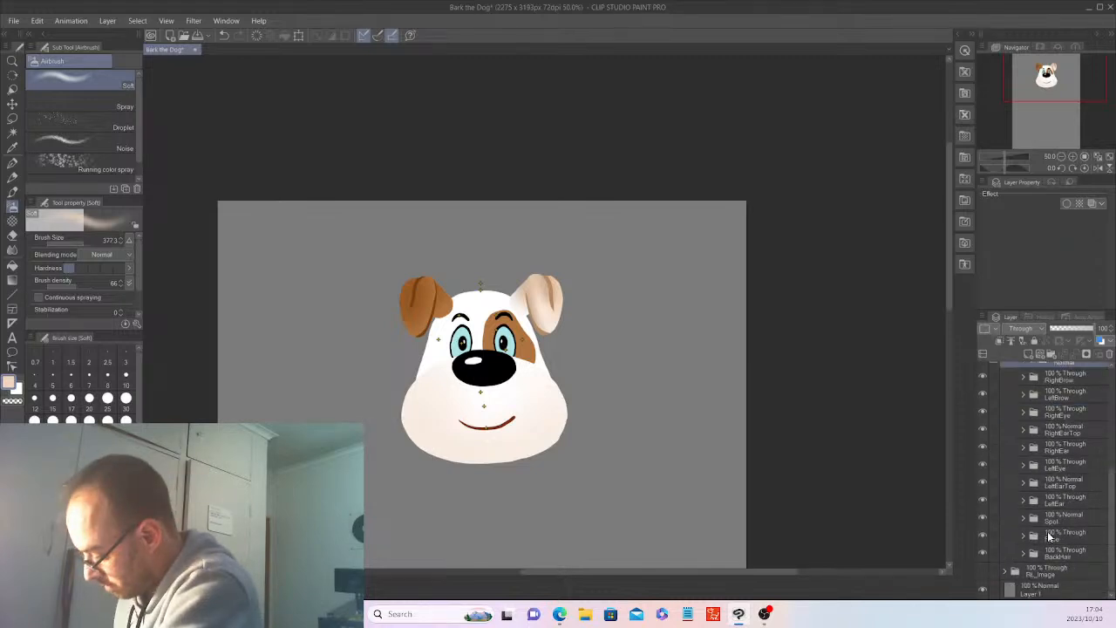
{"action": "left_click", "coordinate": [1022, 535]}
{"action": "left_click", "coordinate": [1074, 572]}
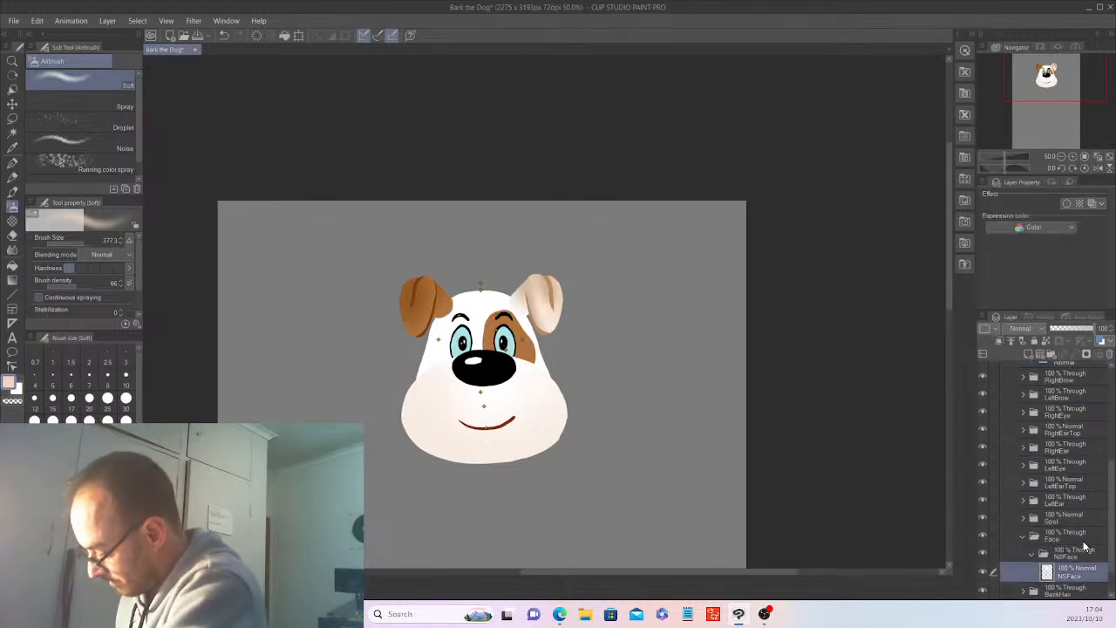
{"action": "left_click", "coordinate": [14, 133]}
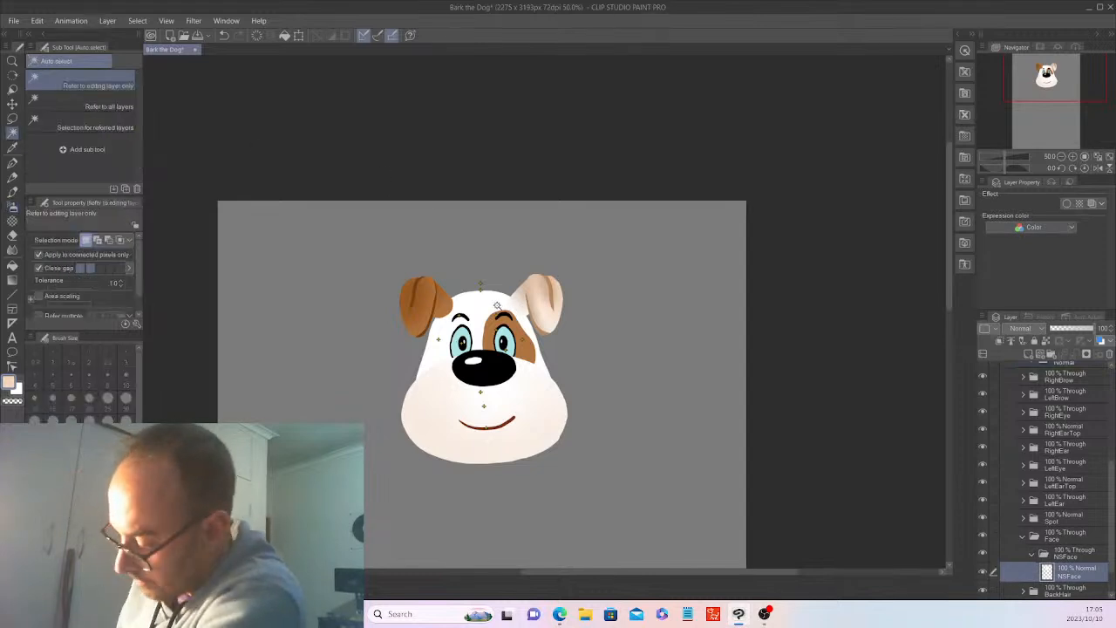
{"action": "left_click", "coordinate": [491, 291]}
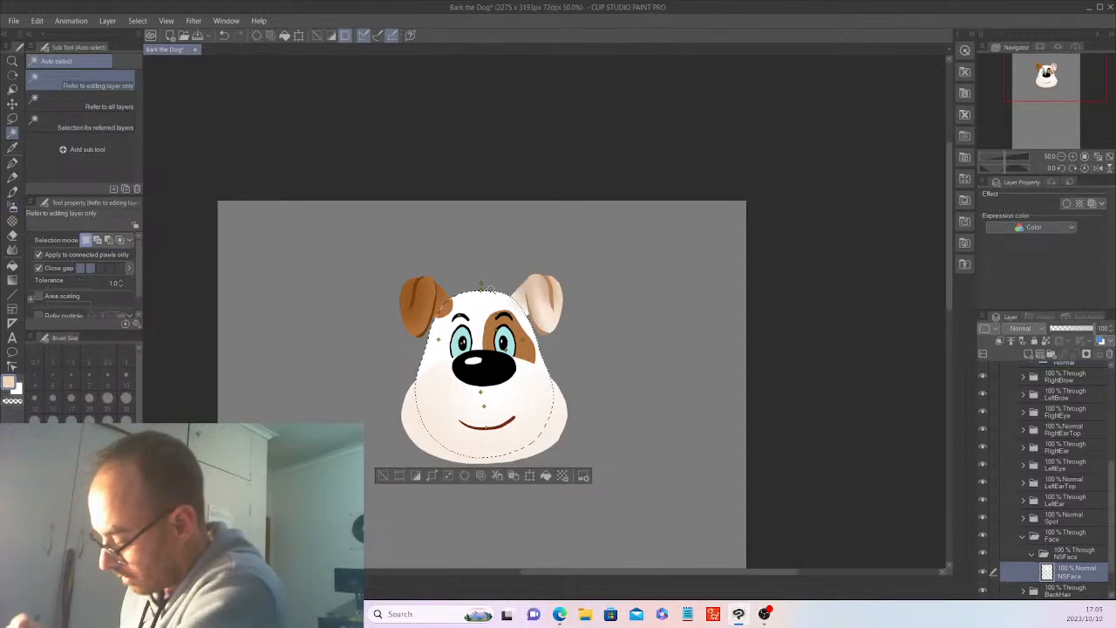
{"action": "left_click", "coordinate": [1029, 342]}
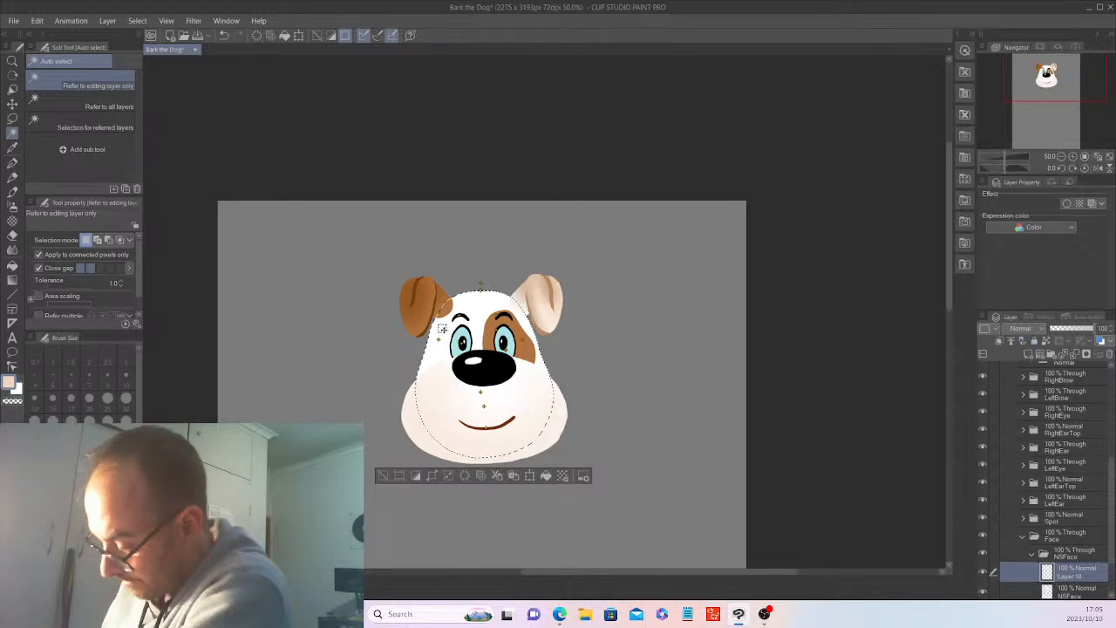
Airbrush the upper head light peach, darken its top edge in tan with the Soft airbrush at size 133.0, and deselect.
{"action": "key", "text": "b"}
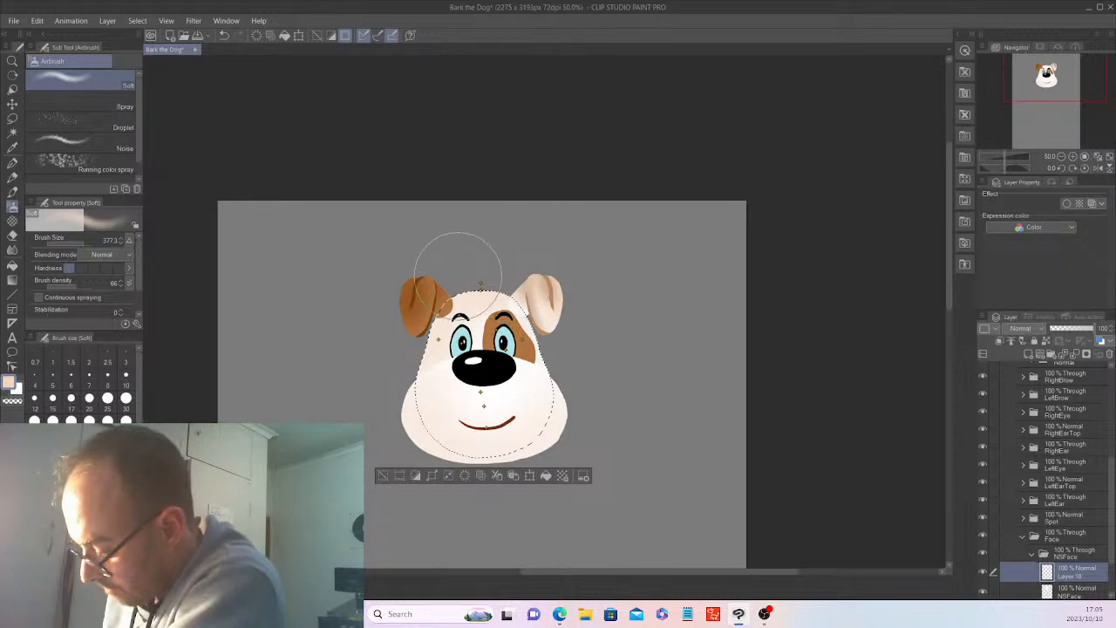
{"action": "left_click", "coordinate": [75, 523]}
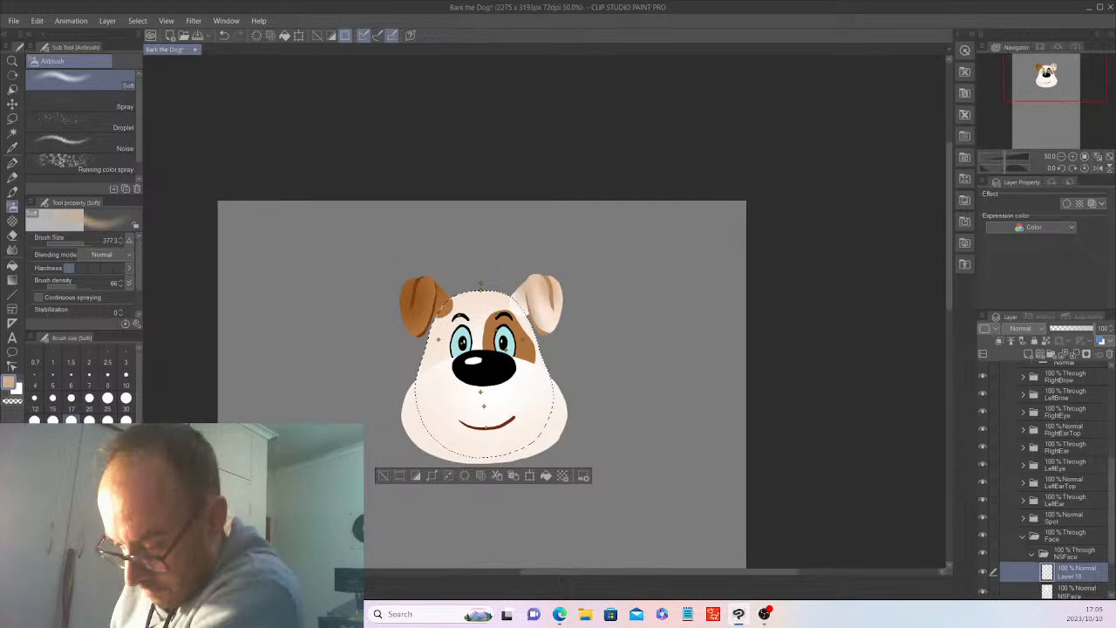
{"action": "left_click", "coordinate": [78, 243]}
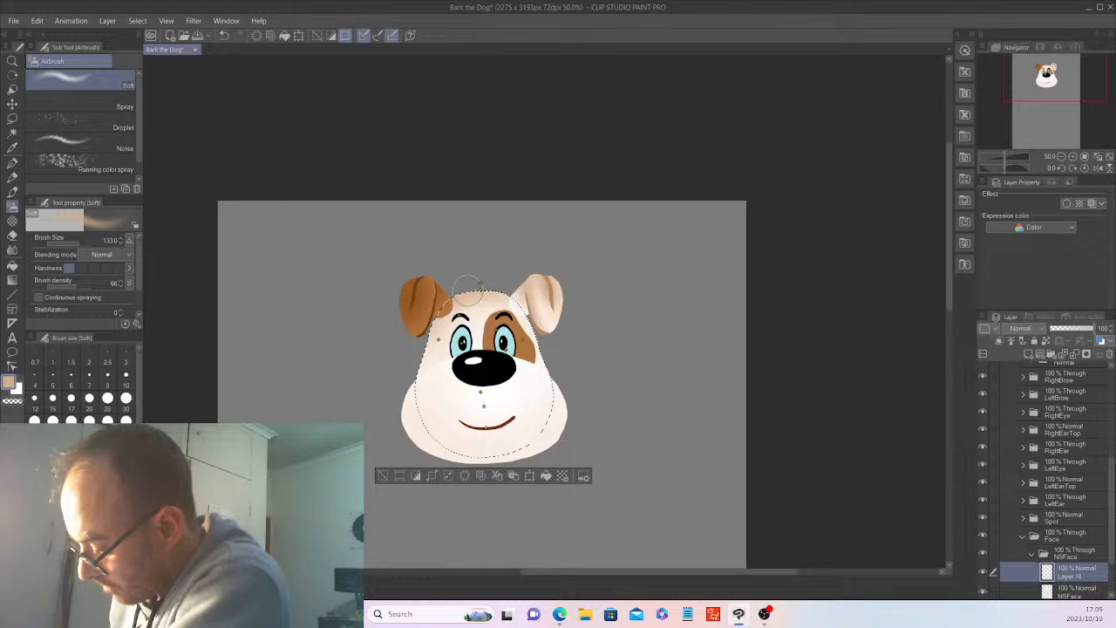
{"action": "left_click_drag", "start_coordinate": [467, 290], "coordinate": [452, 297]}
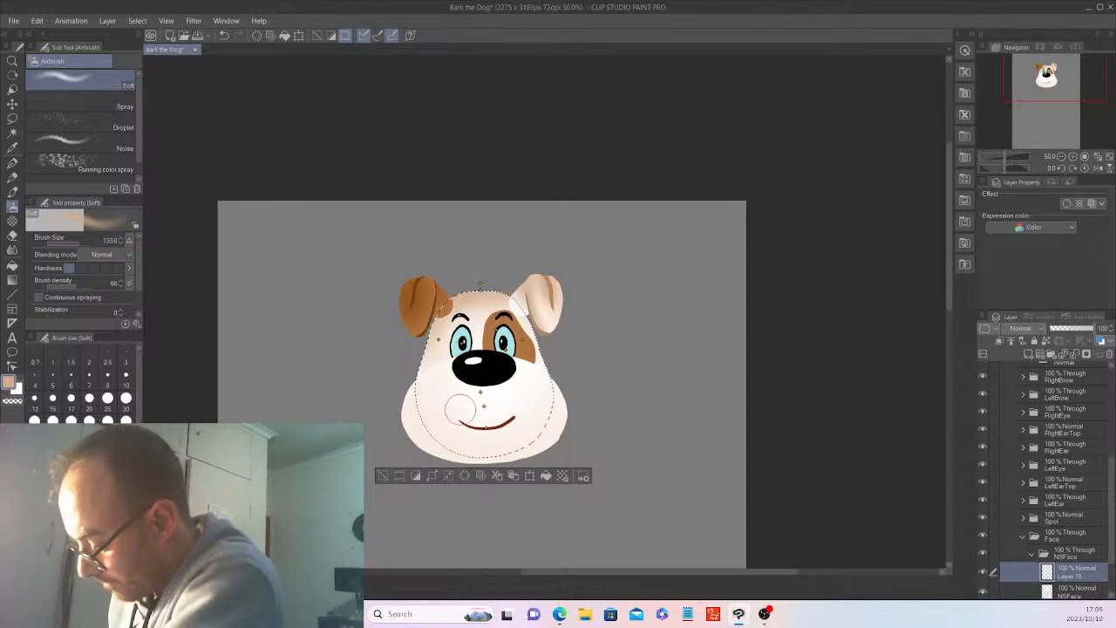
{"action": "left_click", "coordinate": [383, 475]}
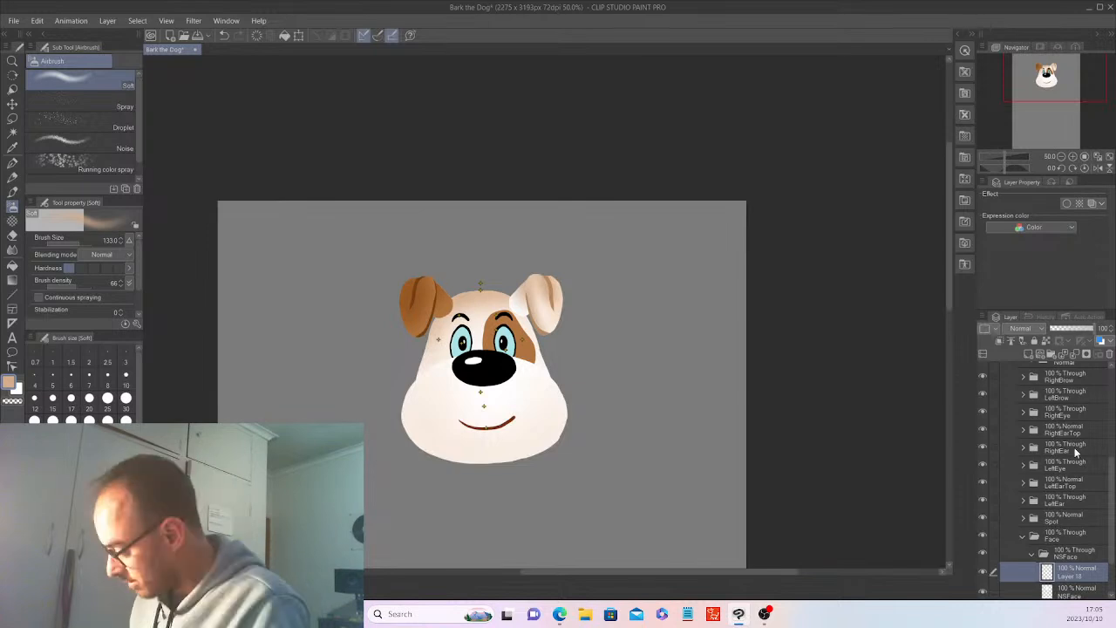
Collapse the Nose and Face folders and hide the Nose folder.
{"action": "scroll", "coordinate": [1109, 446], "scroll_direction": "up", "scroll_amount": 3}
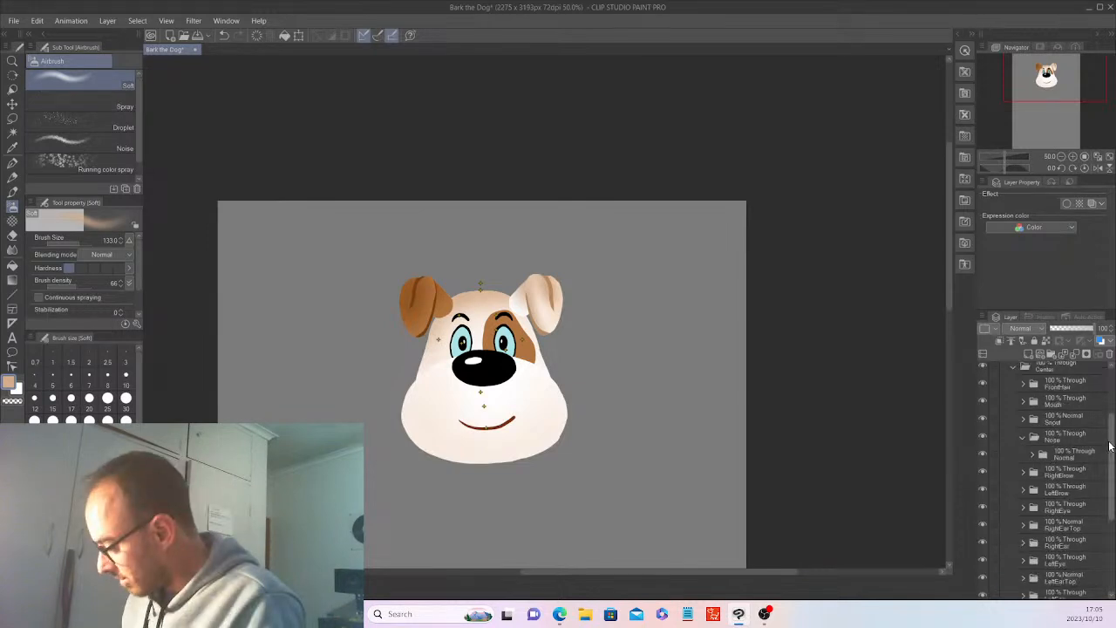
{"action": "left_click", "coordinate": [1023, 439]}
{"action": "left_click", "coordinate": [983, 442]}
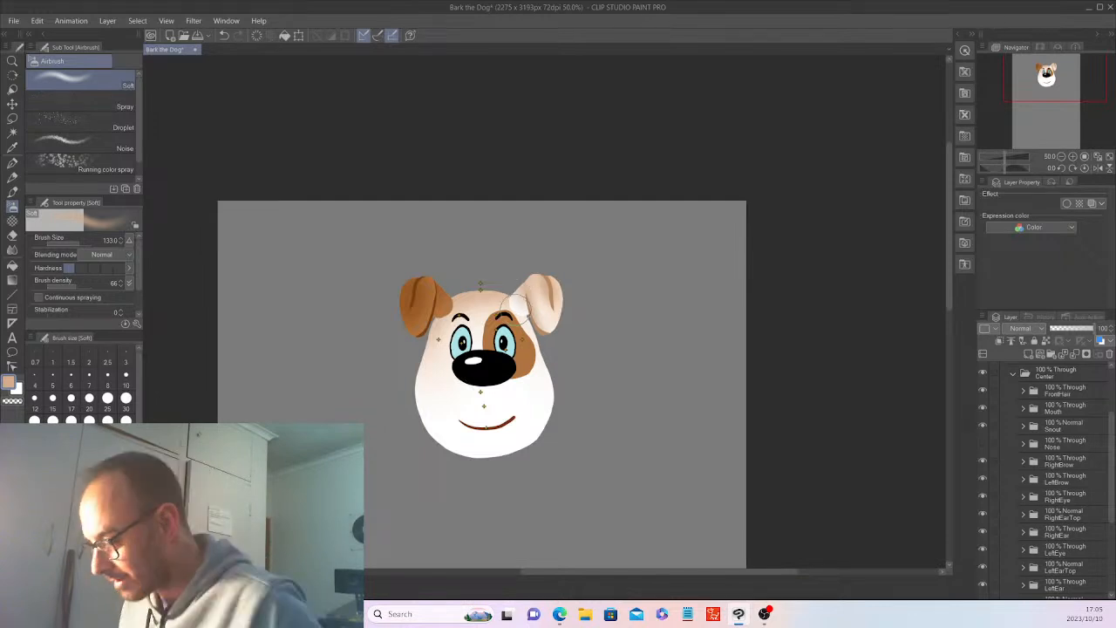
{"action": "scroll", "coordinate": [1113, 551], "scroll_direction": "down", "scroll_amount": 5}
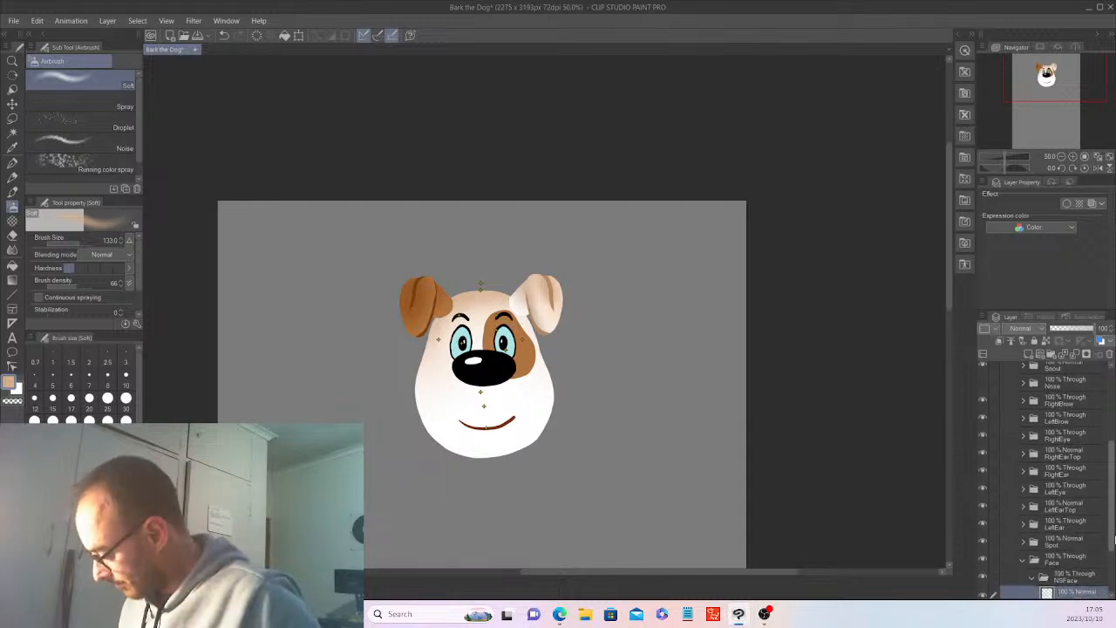
{"action": "left_click_drag", "start_coordinate": [1114, 551], "coordinate": [1115, 564]}
{"action": "left_click", "coordinate": [1022, 500]}
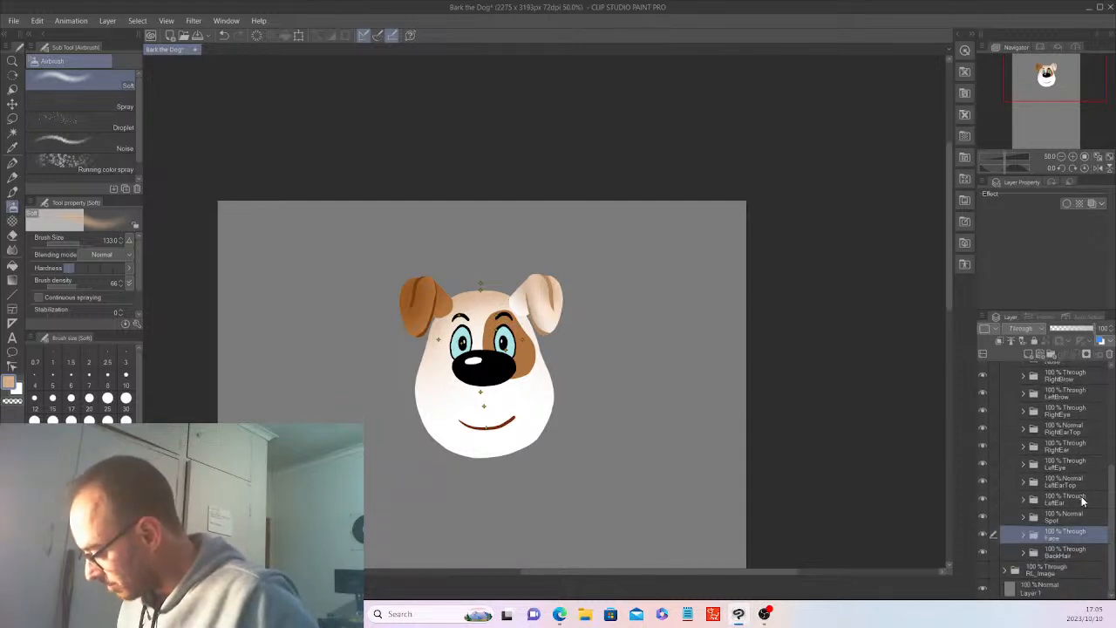
{"action": "scroll", "coordinate": [1047, 471], "scroll_direction": "up", "scroll_amount": 4}
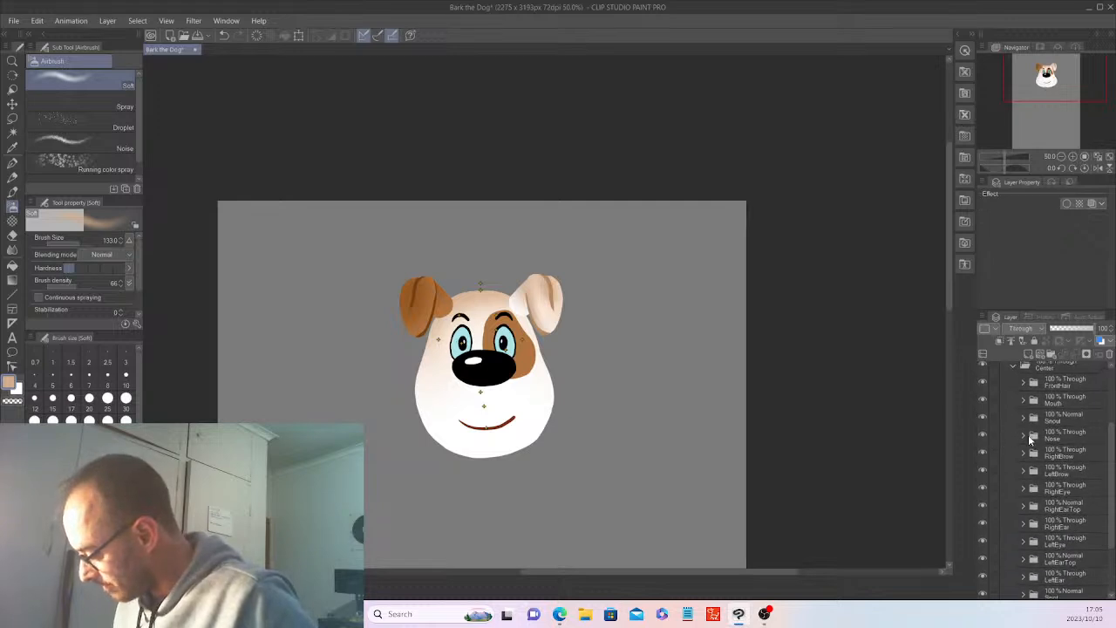
Auto-select the whole muzzle on Layer 5 in the Nose folder at tolerance 66.3 and fill it with white.
{"action": "left_click", "coordinate": [1025, 435]}
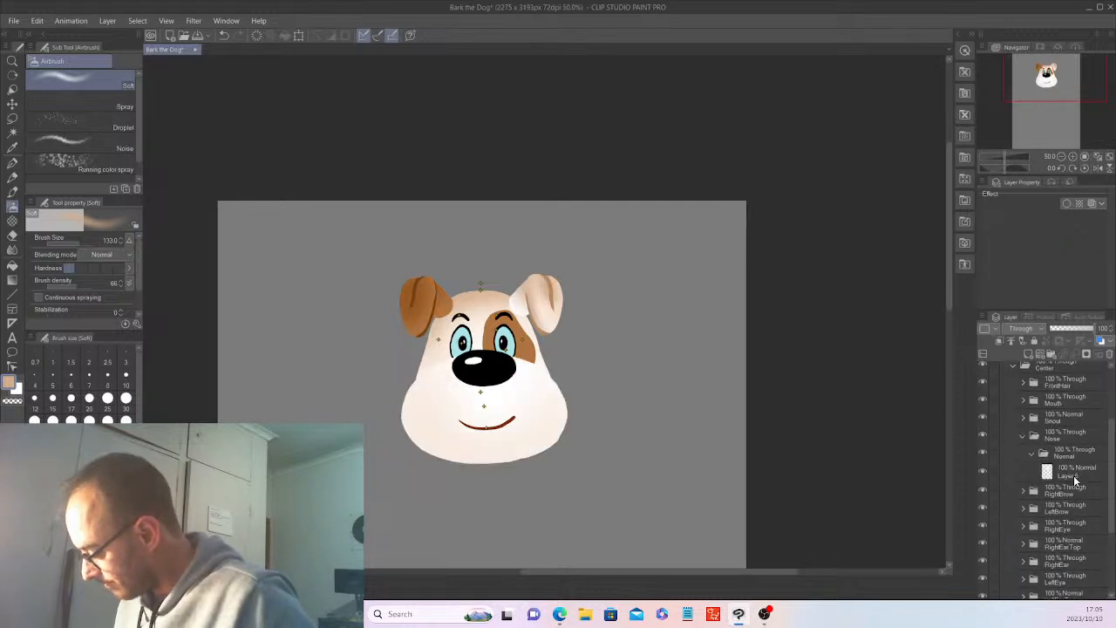
{"action": "left_click", "coordinate": [1075, 476]}
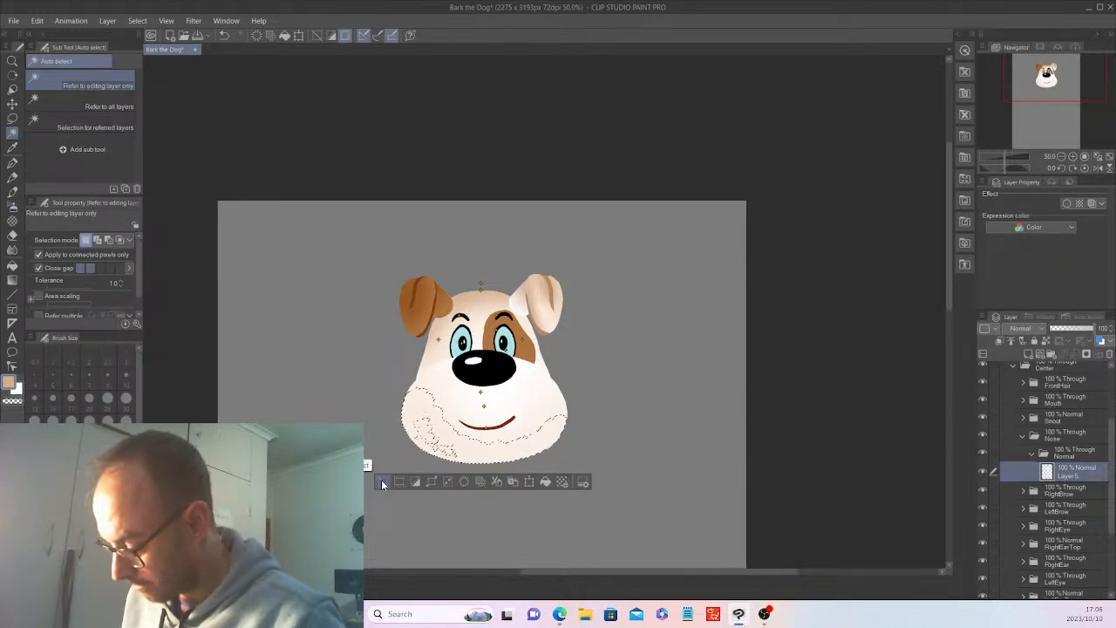
{"action": "left_click", "coordinate": [381, 479]}
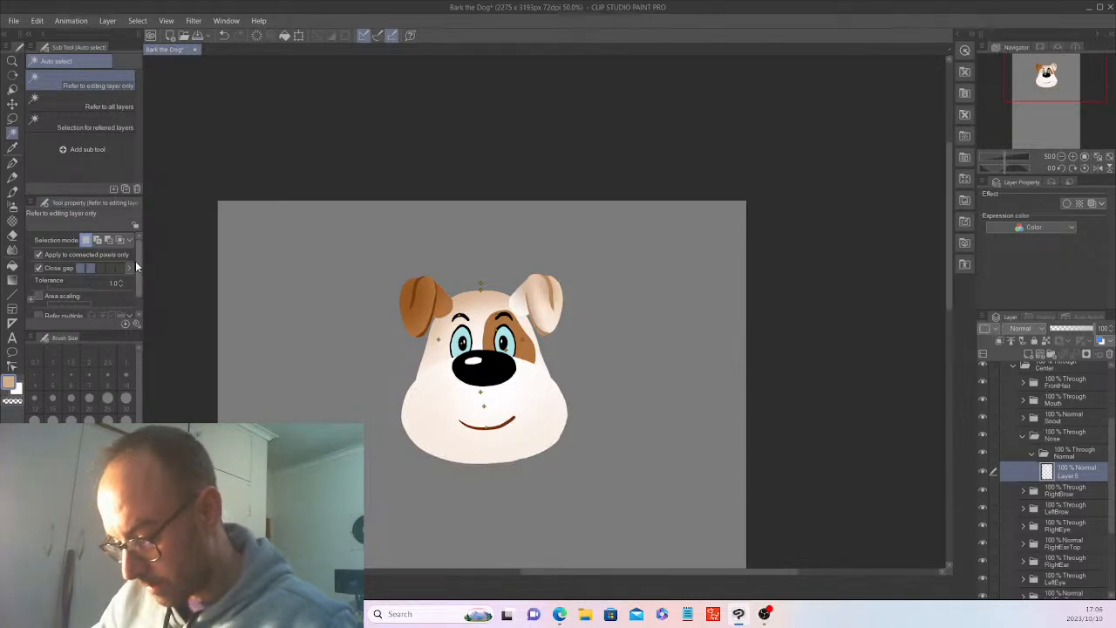
{"action": "left_click", "coordinate": [69, 287]}
{"action": "left_click", "coordinate": [448, 393]}
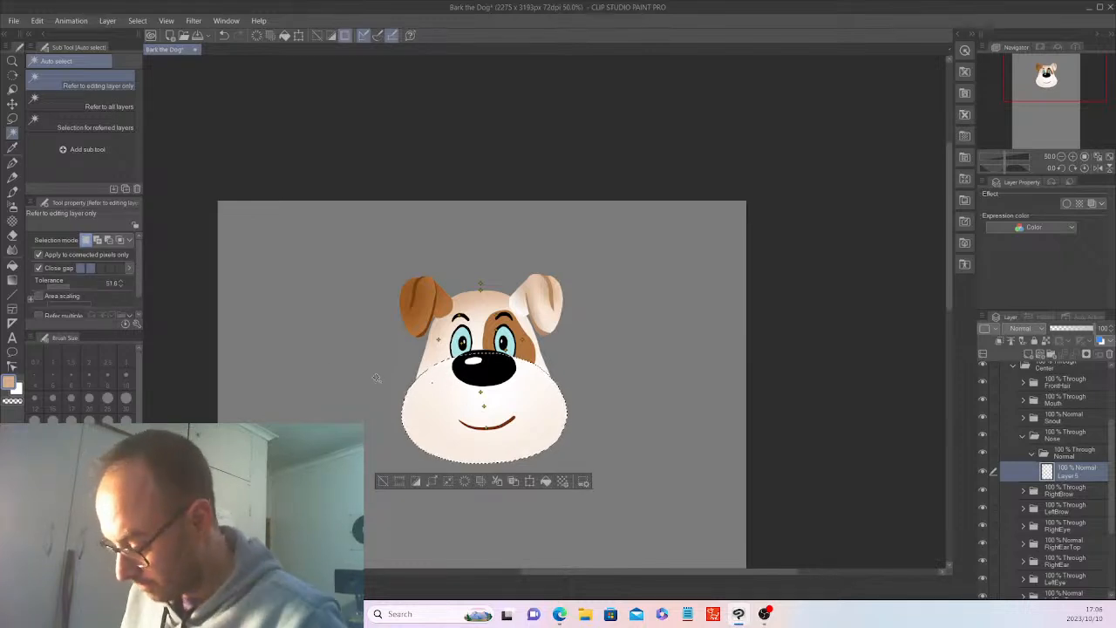
{"action": "left_click", "coordinate": [74, 284]}
{"action": "left_click", "coordinate": [456, 409]}
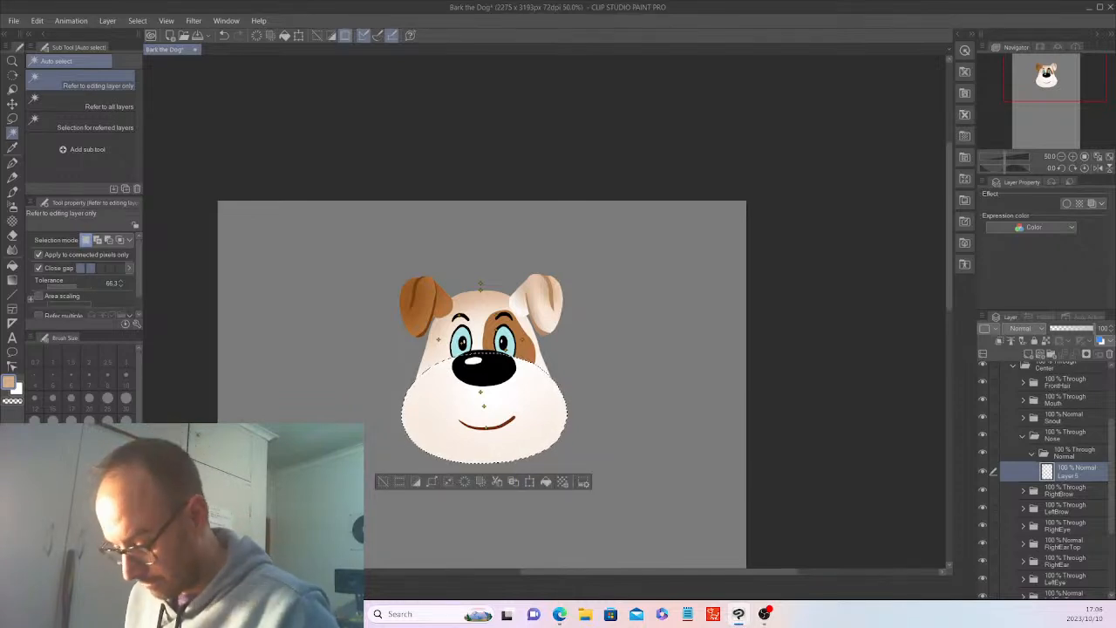
{"action": "left_click", "coordinate": [54, 489]}
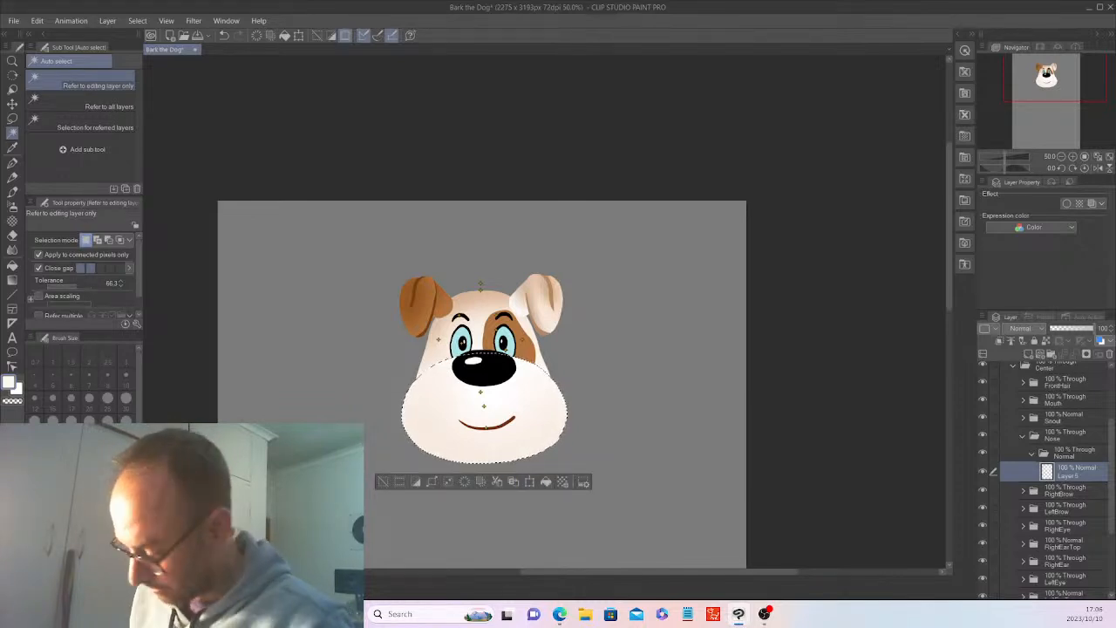
{"action": "key", "text": "alt+BackSpace"}
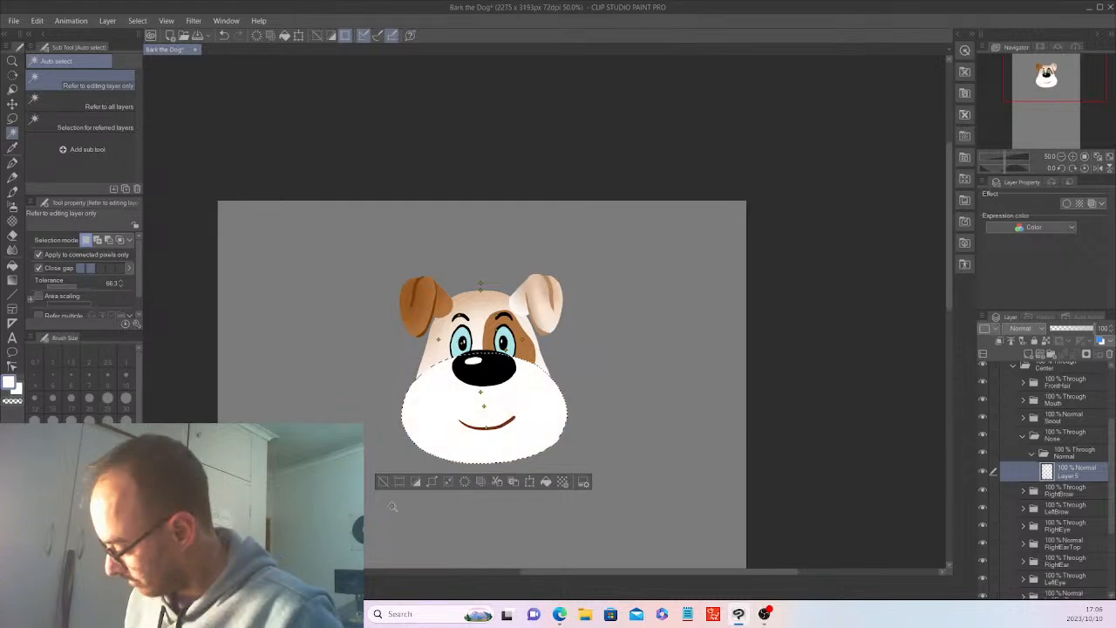
Add two new layers above the muzzle layer, choose tan for the Soft airbrush, and activate the lower new layer.
{"action": "left_click", "coordinate": [1029, 353]}
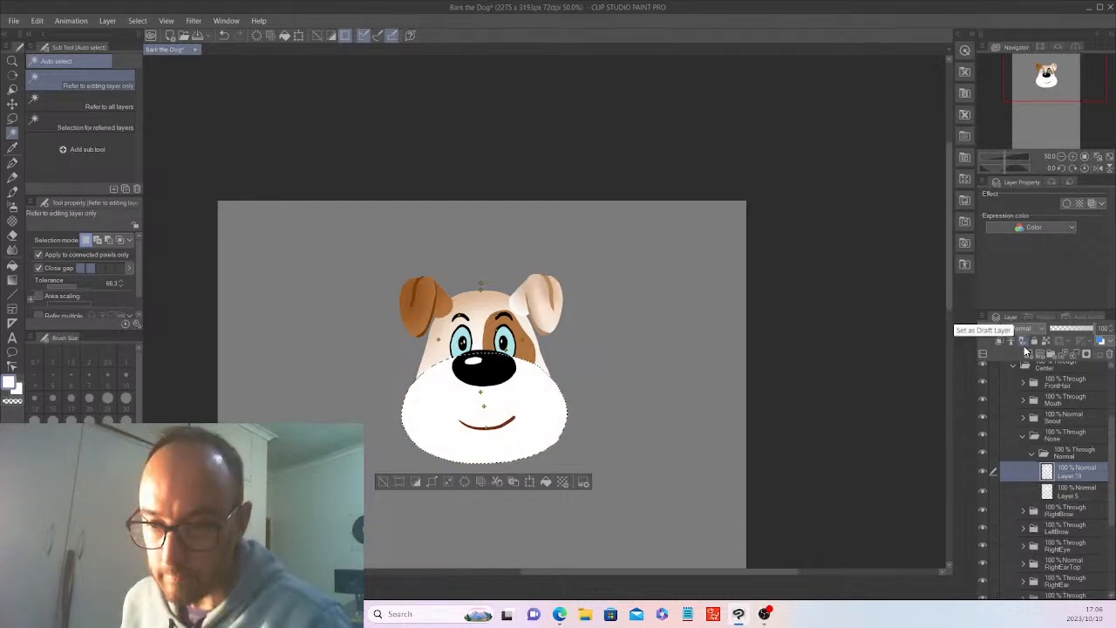
{"action": "left_click", "coordinate": [72, 514]}
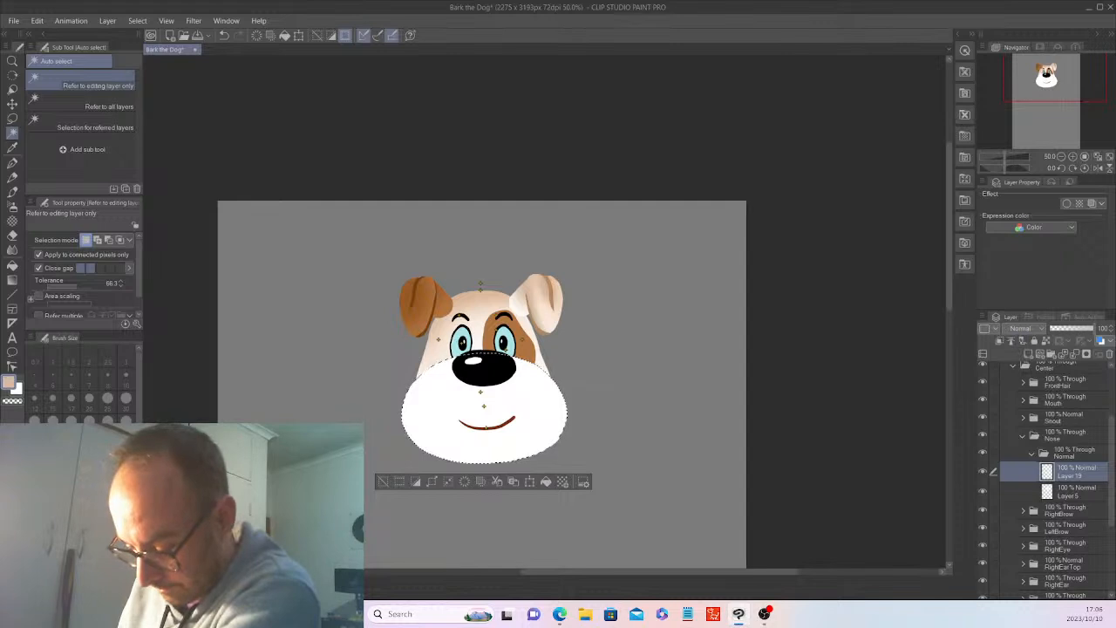
{"action": "left_click", "coordinate": [13, 206]}
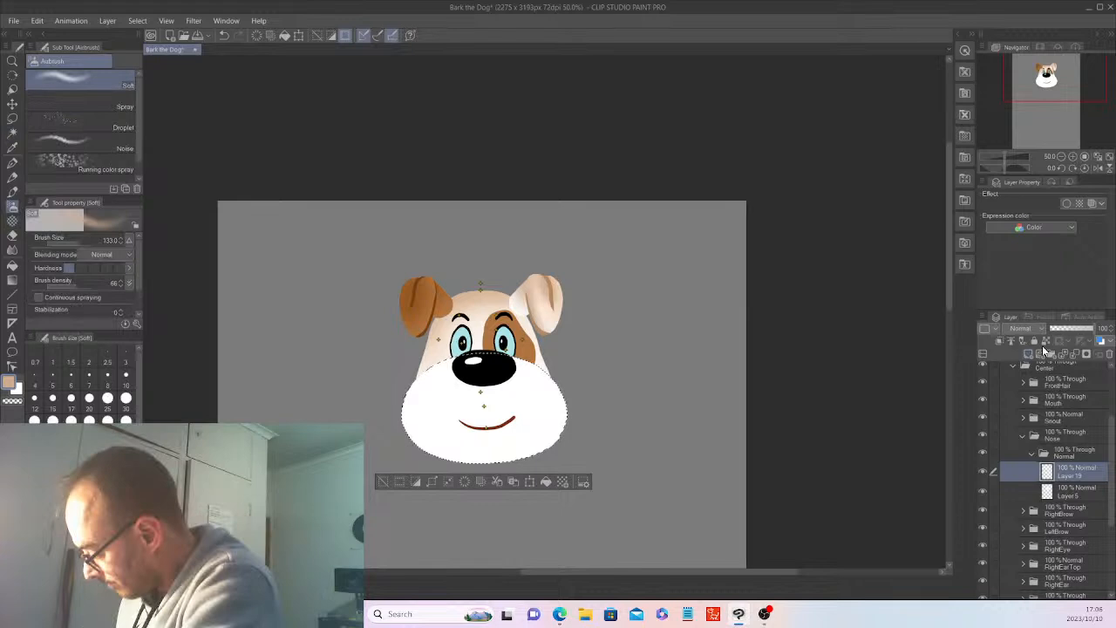
{"action": "left_click", "coordinate": [1044, 350]}
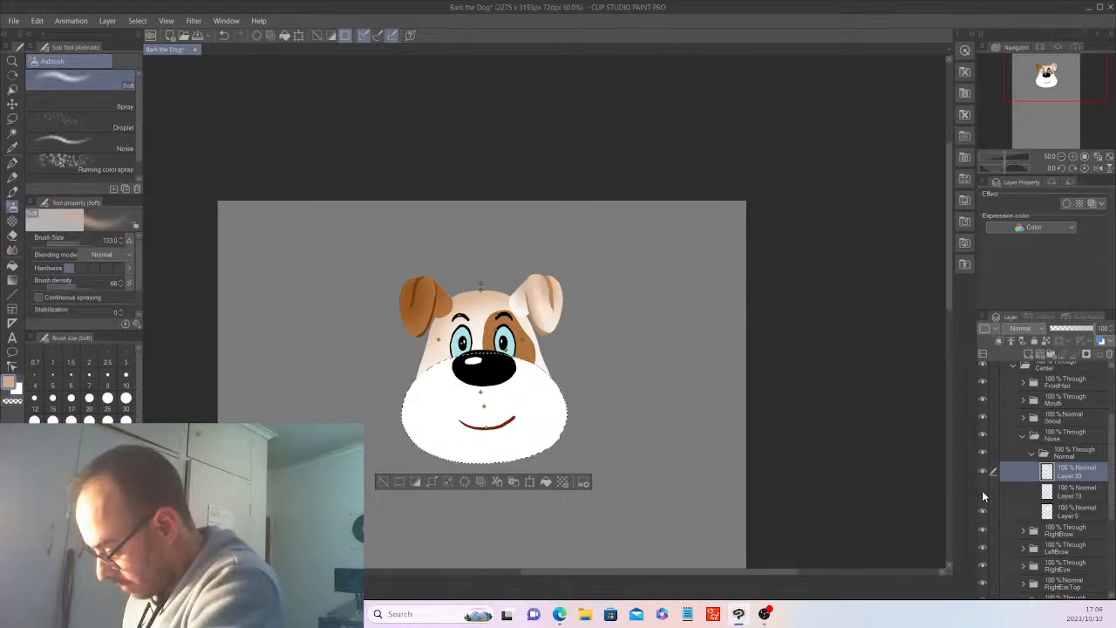
{"action": "left_click", "coordinate": [1042, 488]}
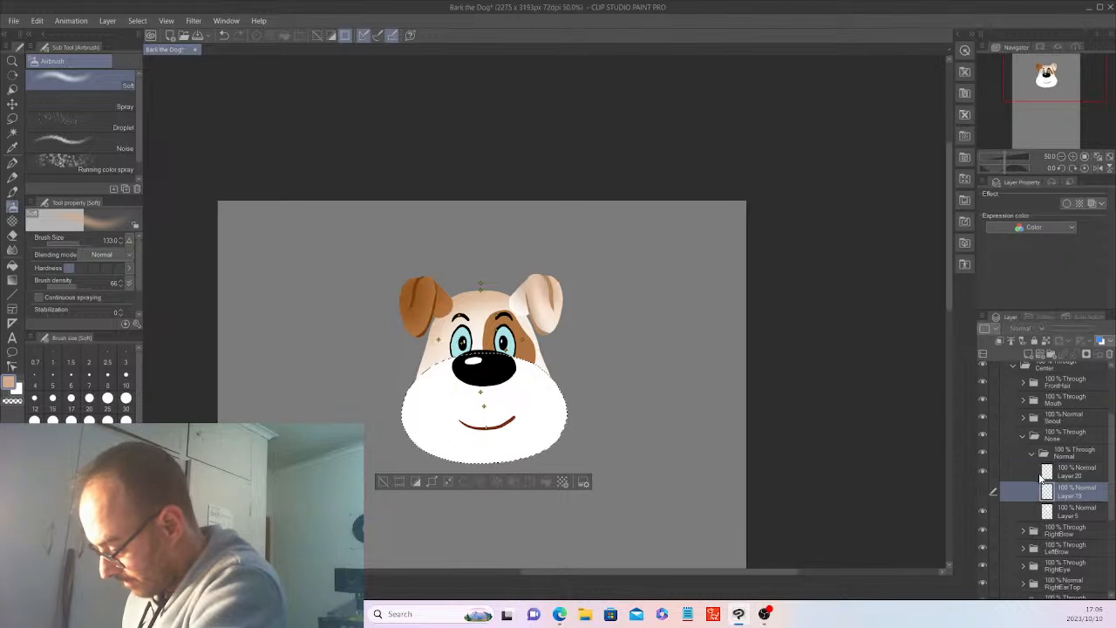
{"action": "left_click", "coordinate": [982, 489]}
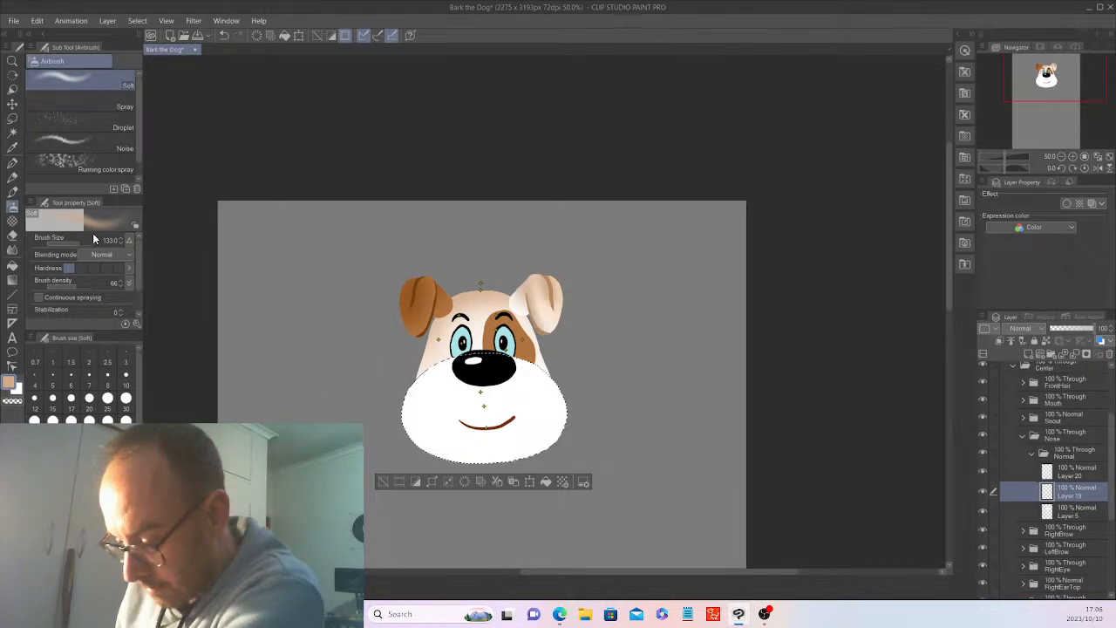
Set the Soft airbrush size to 515.8, shade the muzzle in tan, deselect, and clear the shading from the layer.
{"action": "left_click_drag", "start_coordinate": [92, 232], "coordinate": [88, 225]}
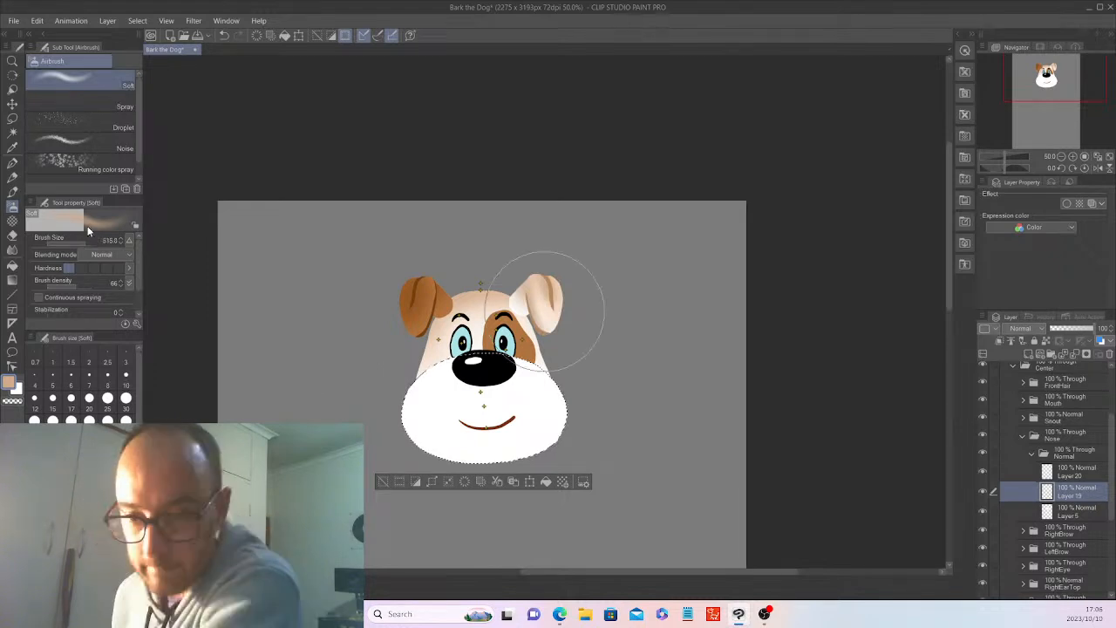
{"action": "left_click_drag", "start_coordinate": [406, 409], "coordinate": [448, 366]}
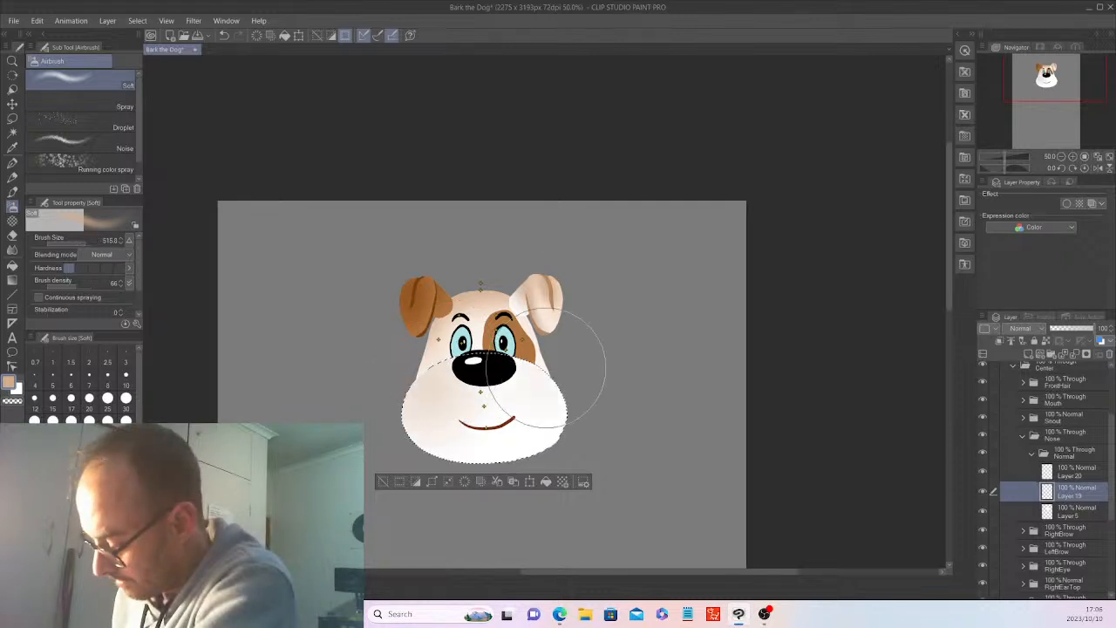
{"action": "left_click", "coordinate": [386, 477]}
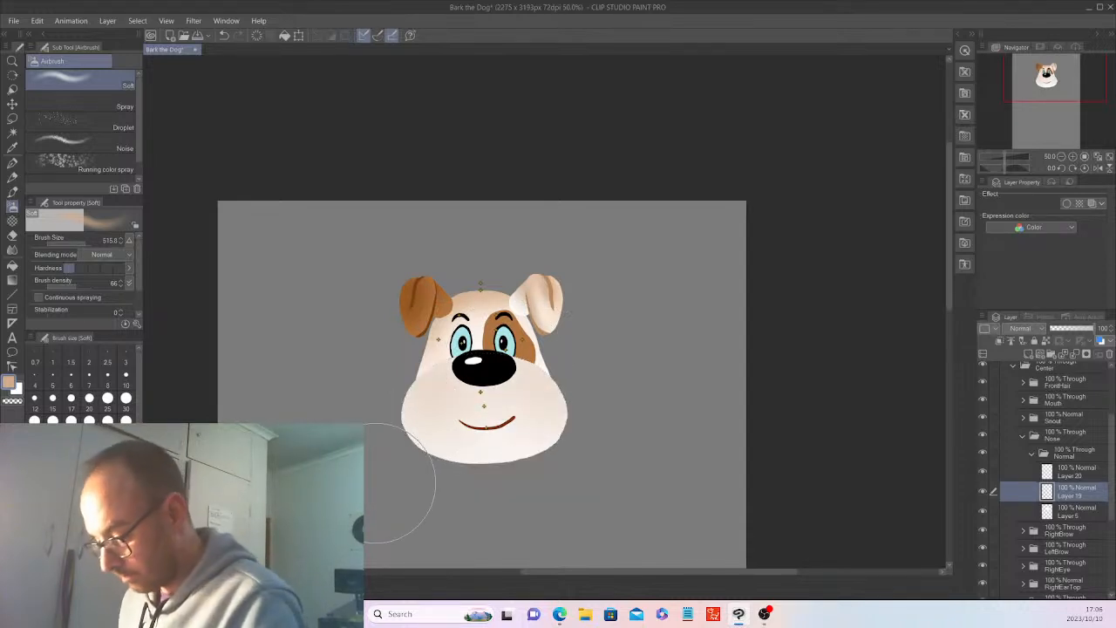
{"action": "left_click", "coordinate": [264, 38]}
Auto-select the white muzzle on Layer 5, airbrush it softly in light peach, and deselect.
{"action": "left_click", "coordinate": [1076, 508]}
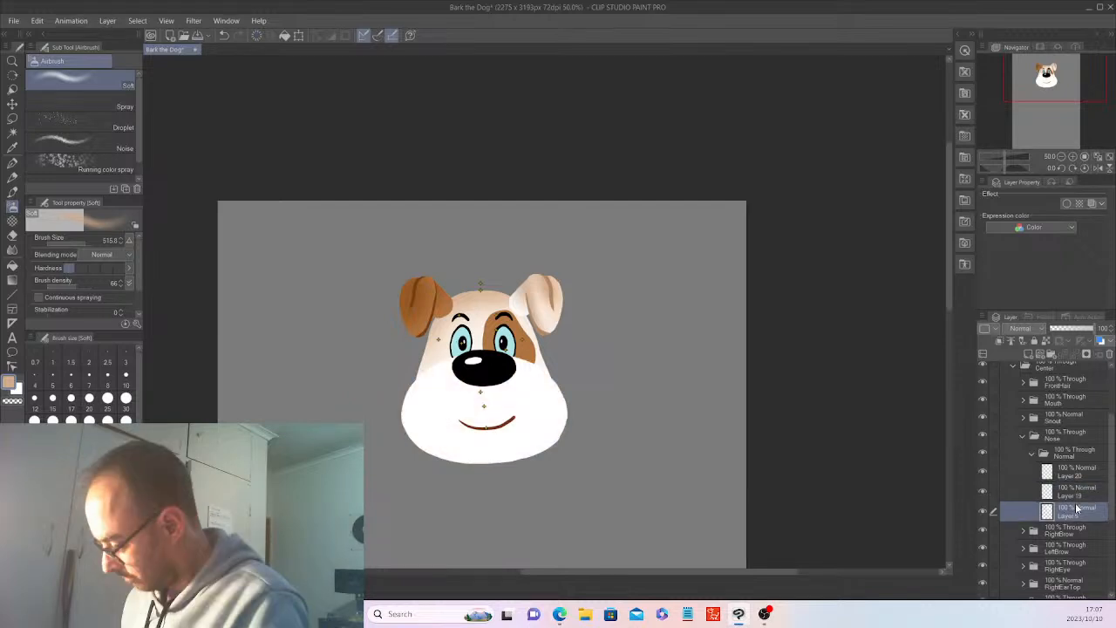
{"action": "left_click", "coordinate": [17, 132]}
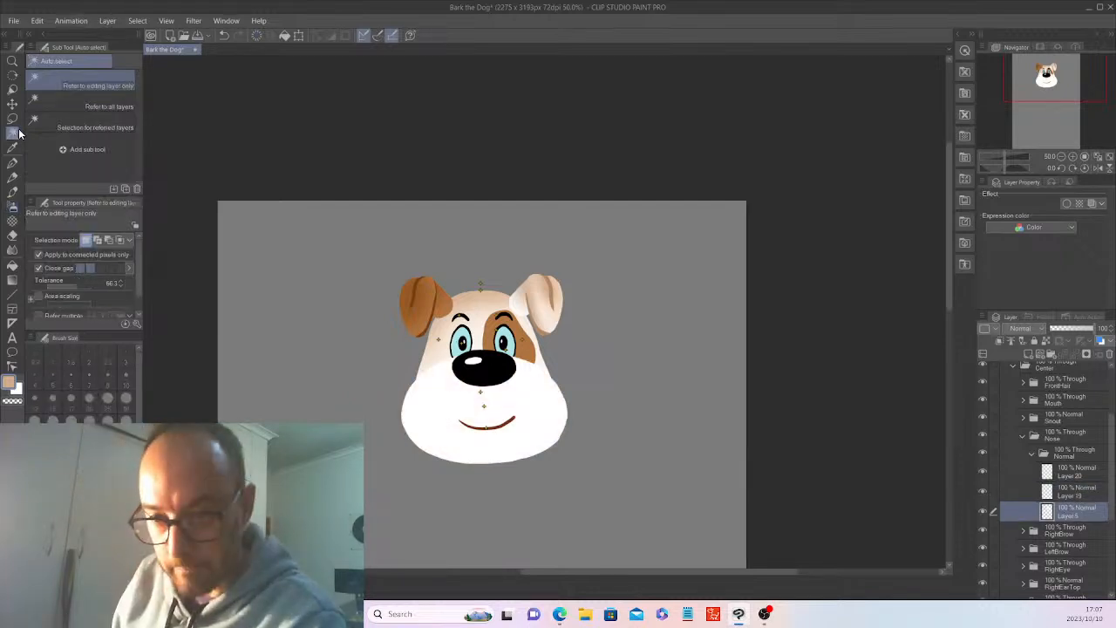
{"action": "left_click", "coordinate": [420, 394]}
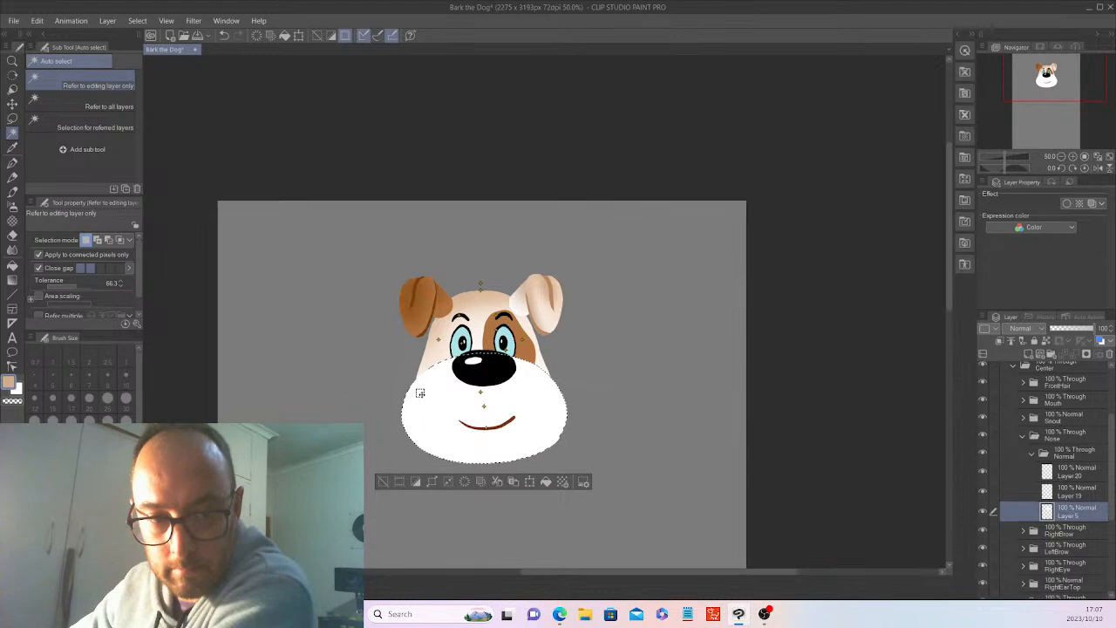
{"action": "left_click", "coordinate": [13, 207]}
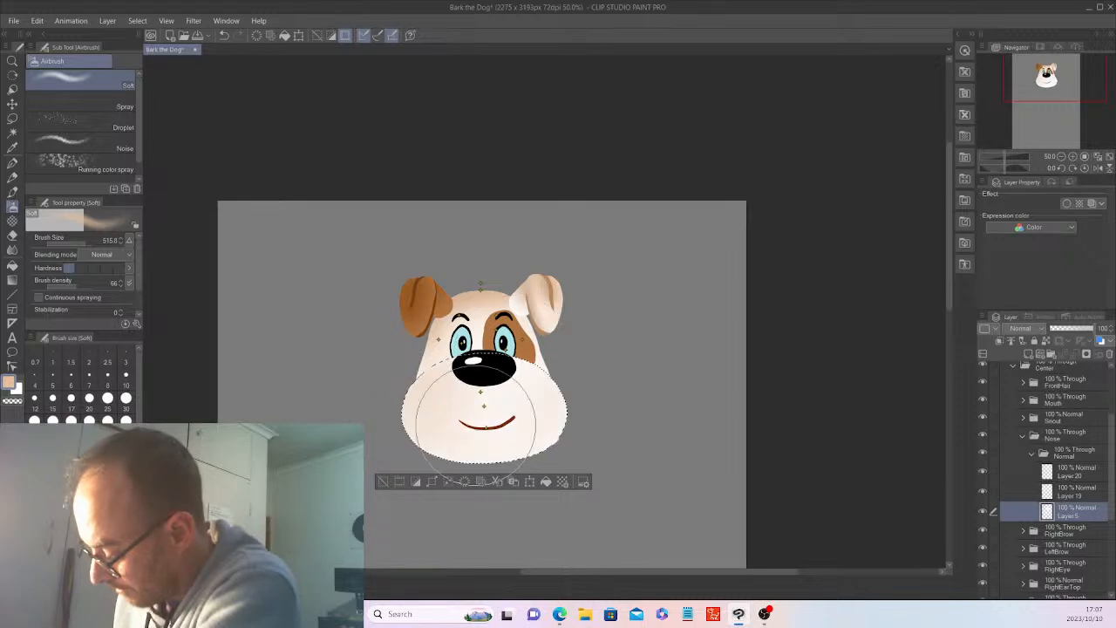
{"action": "key", "text": "ctrl+d"}
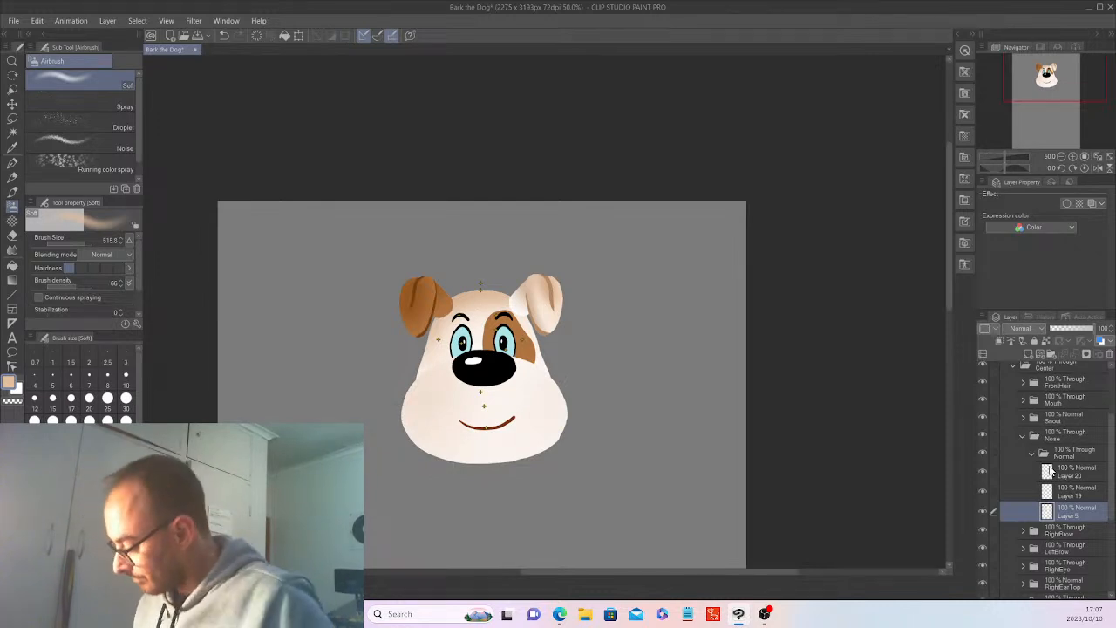
Delete the unused Layer 20 and collapse the Nose folder with its Normal subfolder.
{"action": "left_click", "coordinate": [1076, 471]}
{"action": "key", "text": "Delete"}
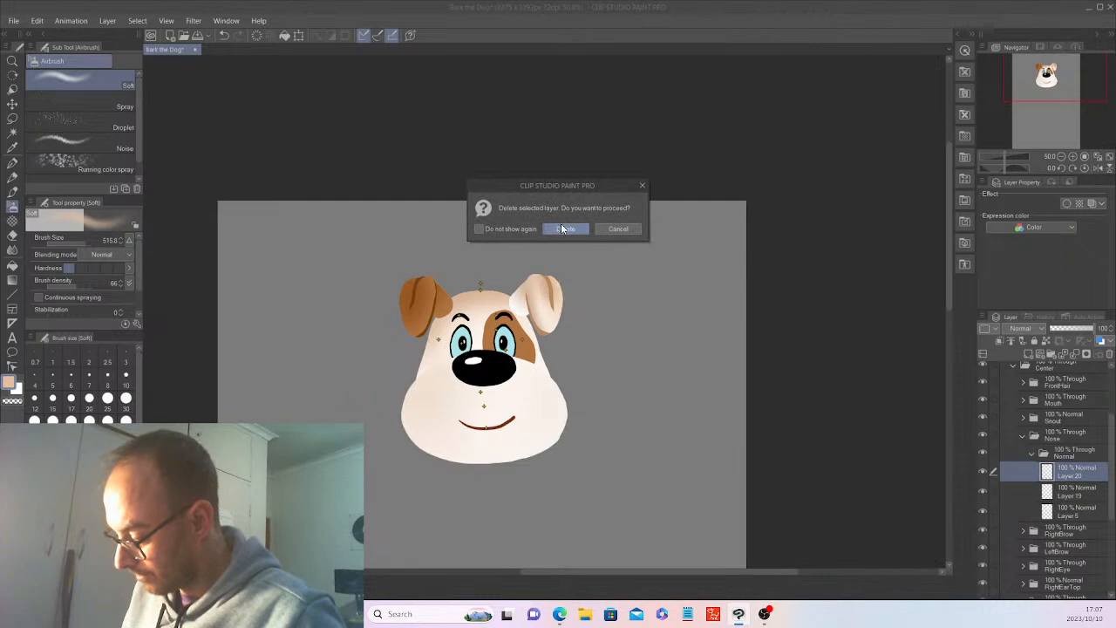
{"action": "left_click", "coordinate": [562, 229]}
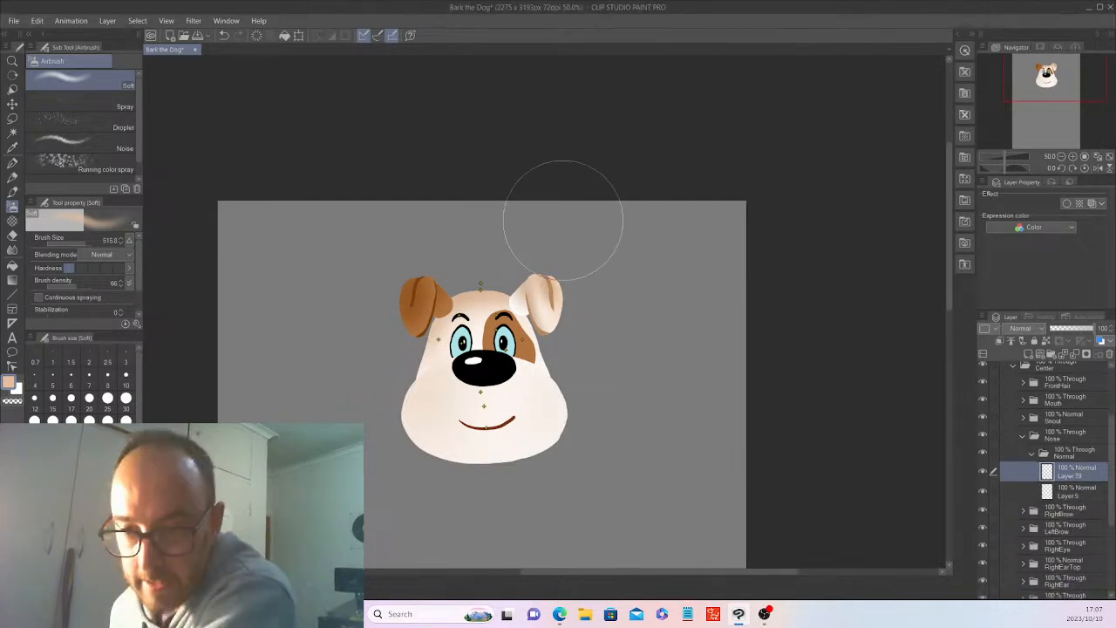
{"action": "left_click", "coordinate": [1031, 453]}
{"action": "left_click", "coordinate": [1023, 435]}
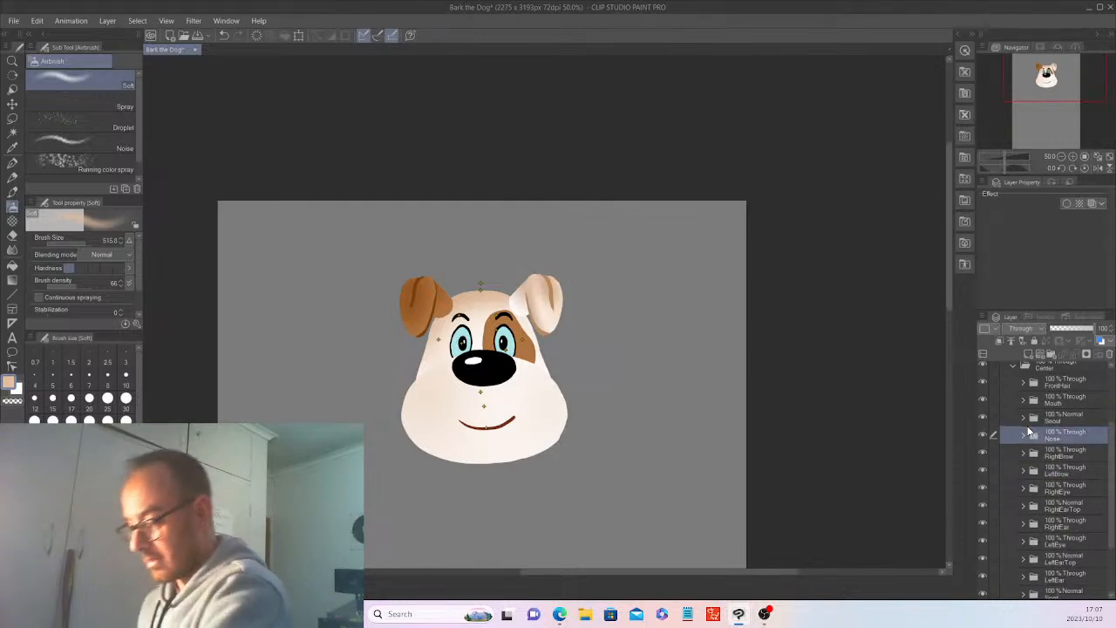
Clear the existing shading on Layer 15 in the LeftEar folder.
{"action": "left_click", "coordinate": [1024, 577]}
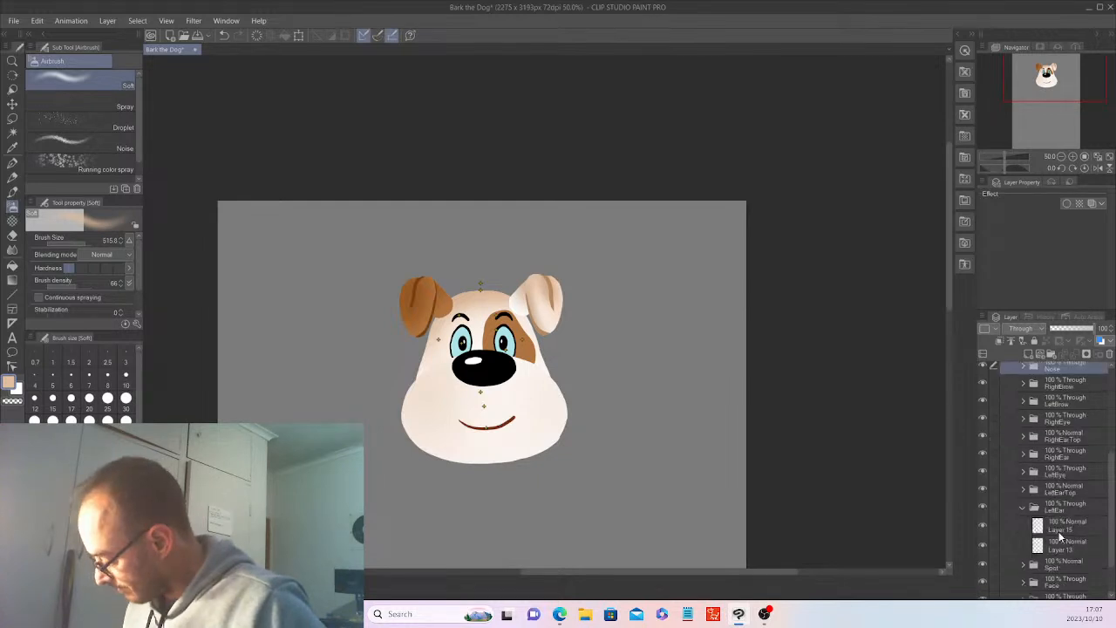
{"action": "left_click", "coordinate": [1059, 528]}
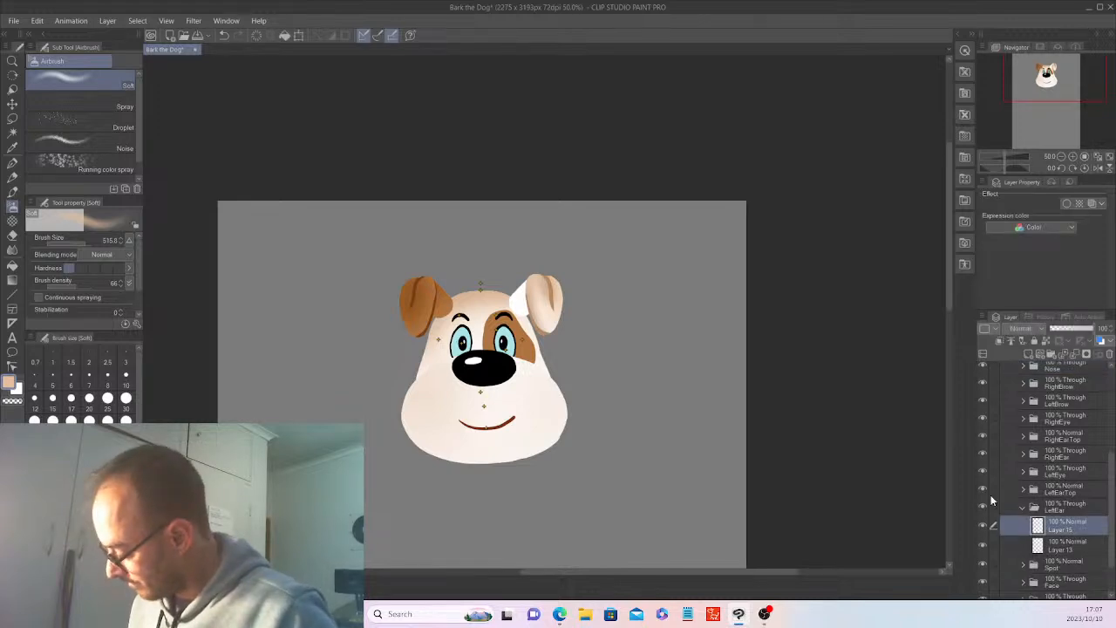
{"action": "left_click", "coordinate": [258, 36]}
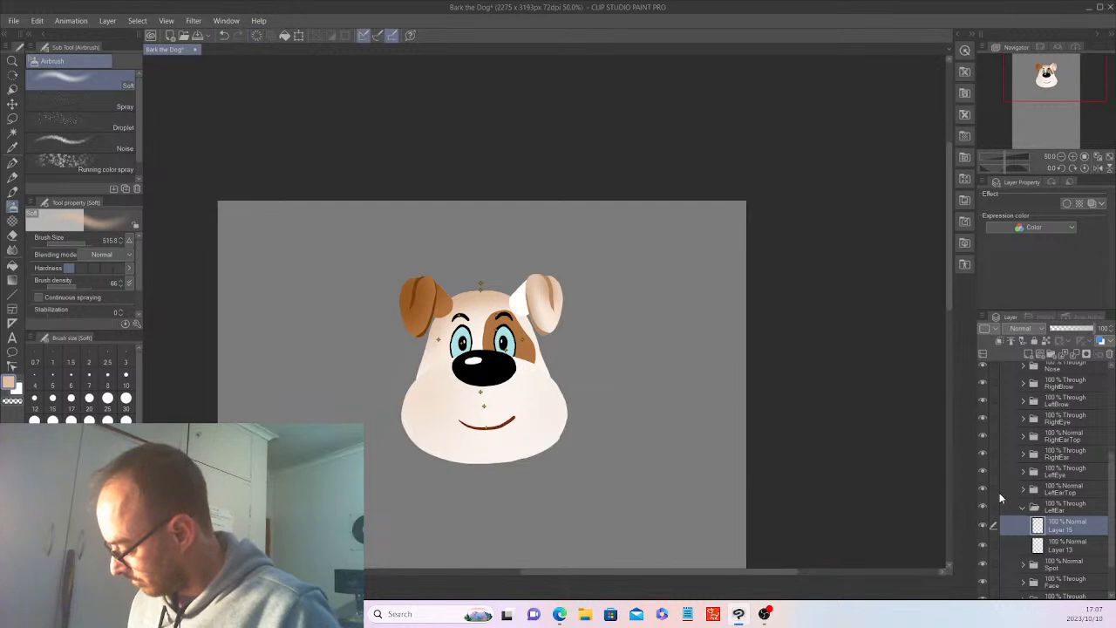
Auto-select the white ear base on Layer 13 and make the cleared shading layer above it active.
{"action": "left_click", "coordinate": [1072, 550]}
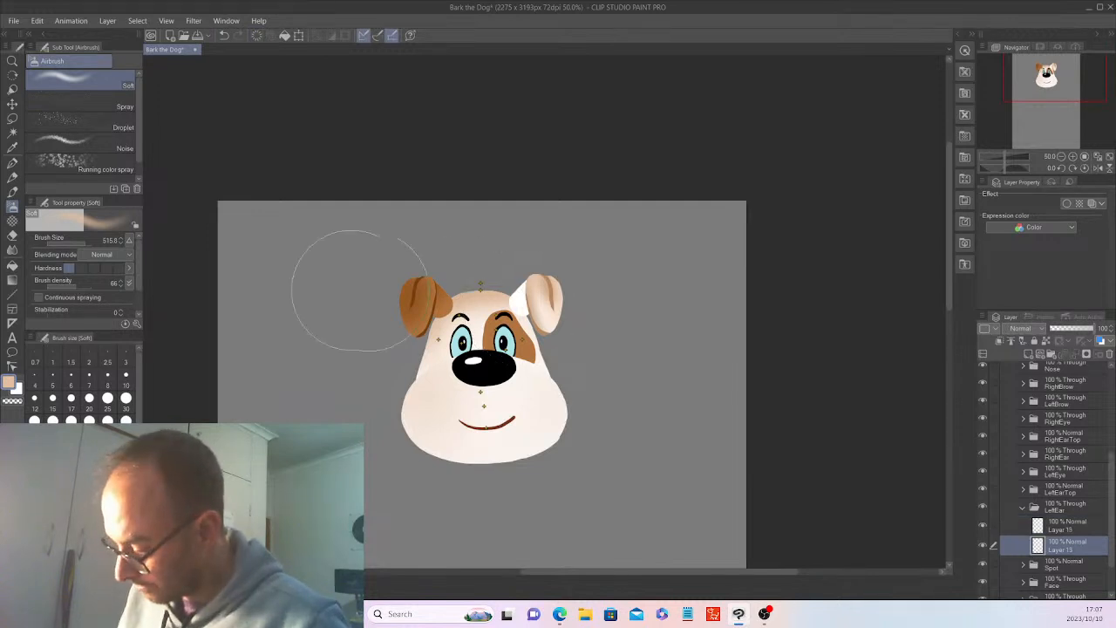
{"action": "left_click", "coordinate": [13, 133]}
{"action": "left_click", "coordinate": [538, 295]}
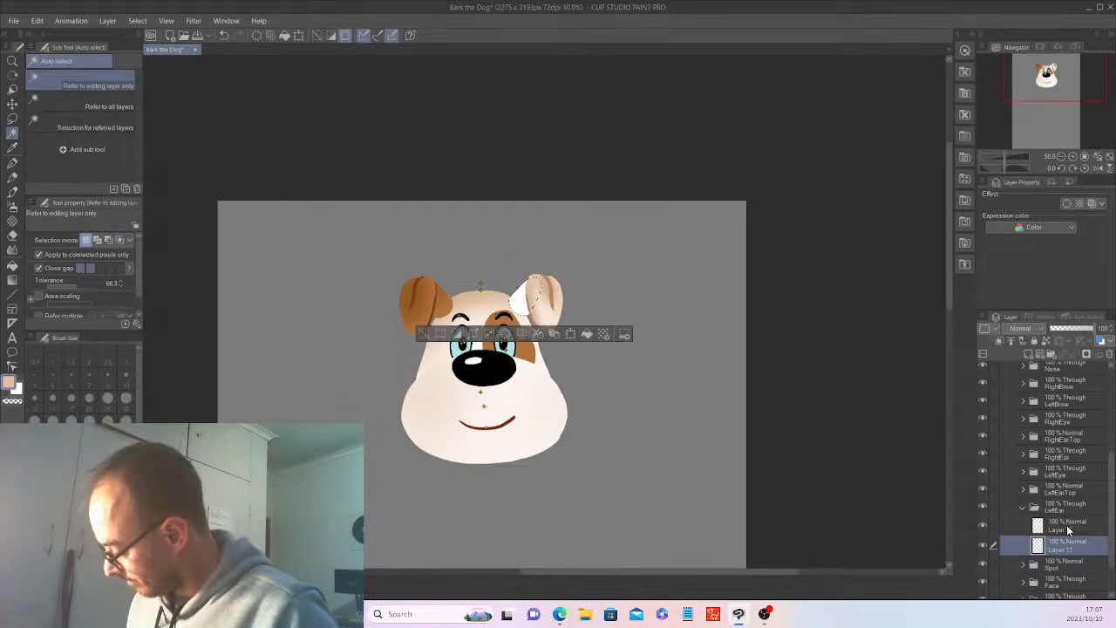
{"action": "left_click", "coordinate": [1066, 525]}
{"action": "left_click", "coordinate": [67, 281]}
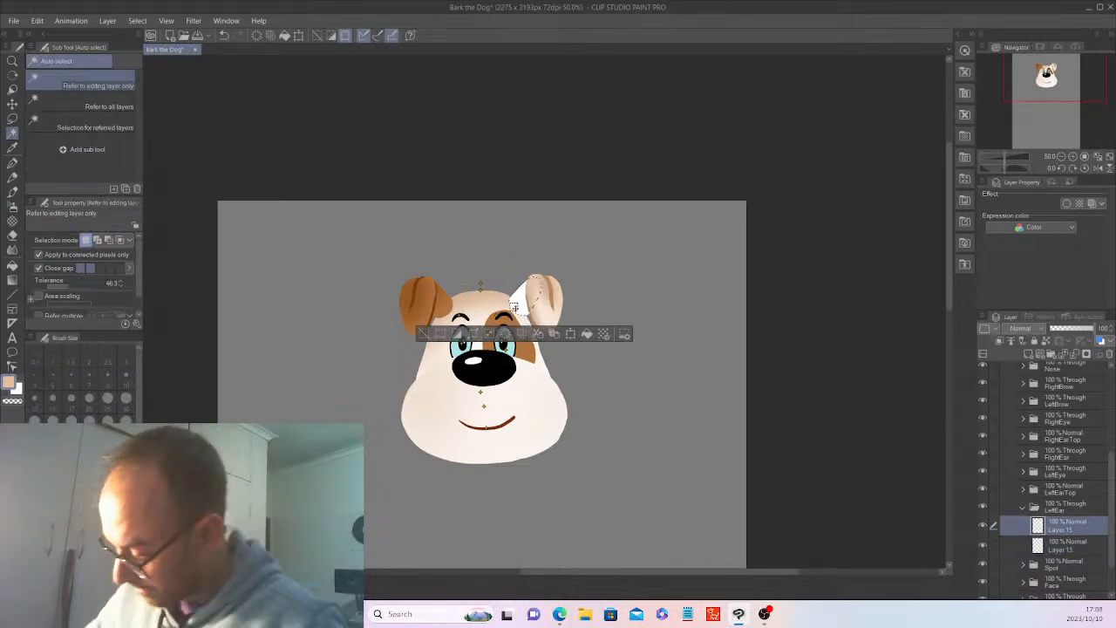
Airbrush the ear base light peach with the Soft airbrush at size 22.6, darken it in tan at size 87.7, and deselect.
{"action": "left_click", "coordinate": [12, 206]}
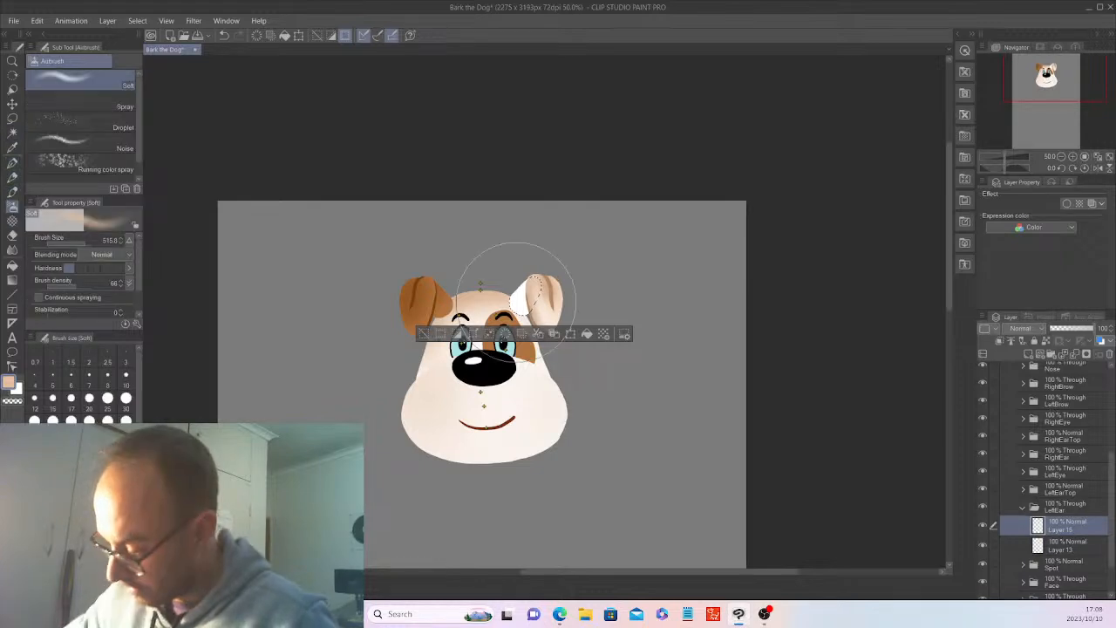
{"action": "left_click", "coordinate": [71, 240]}
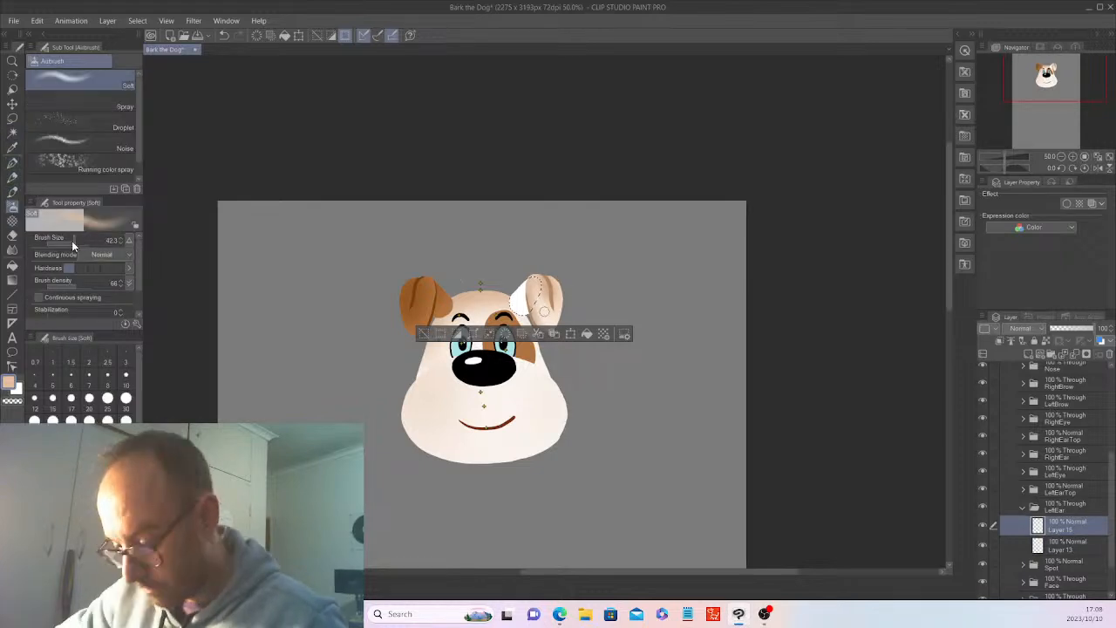
{"action": "left_click", "coordinate": [72, 243]}
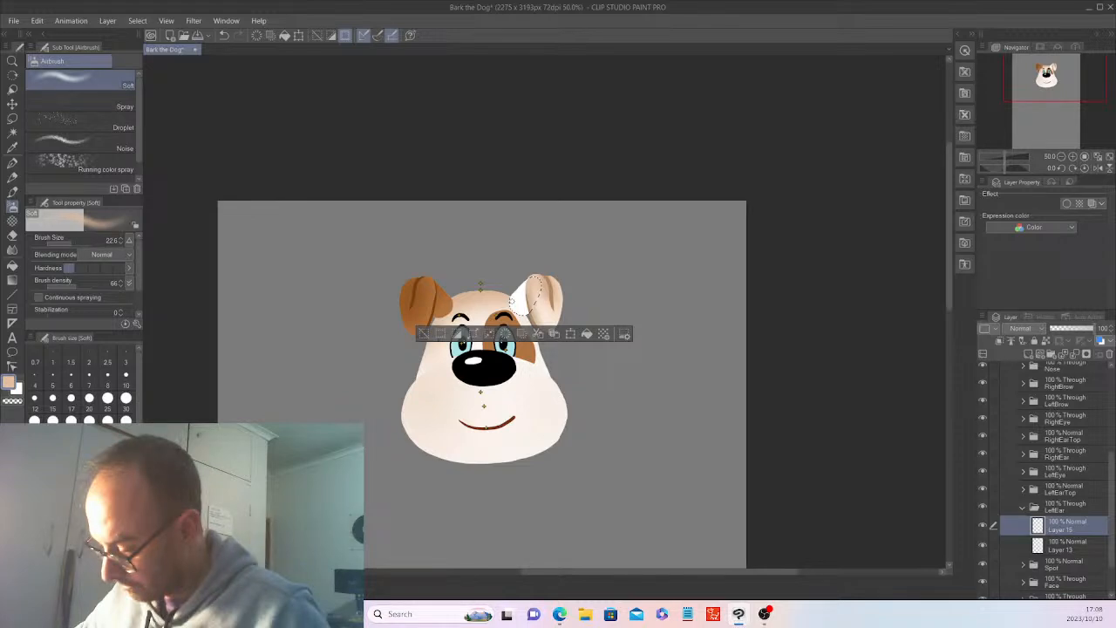
{"action": "left_click", "coordinate": [76, 242]}
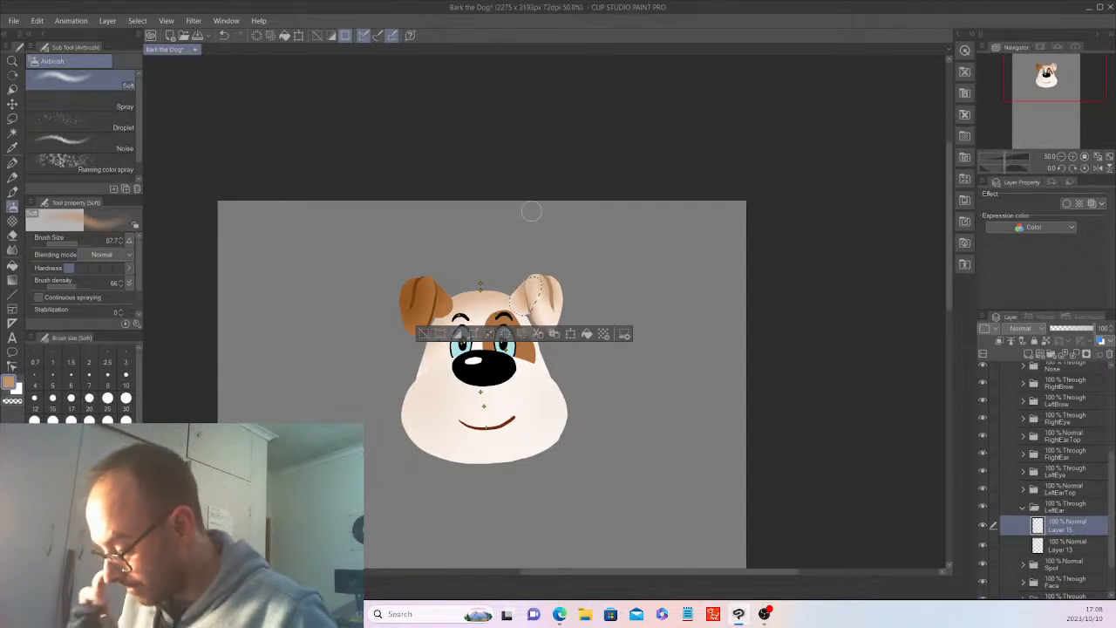
{"action": "left_click", "coordinate": [435, 331]}
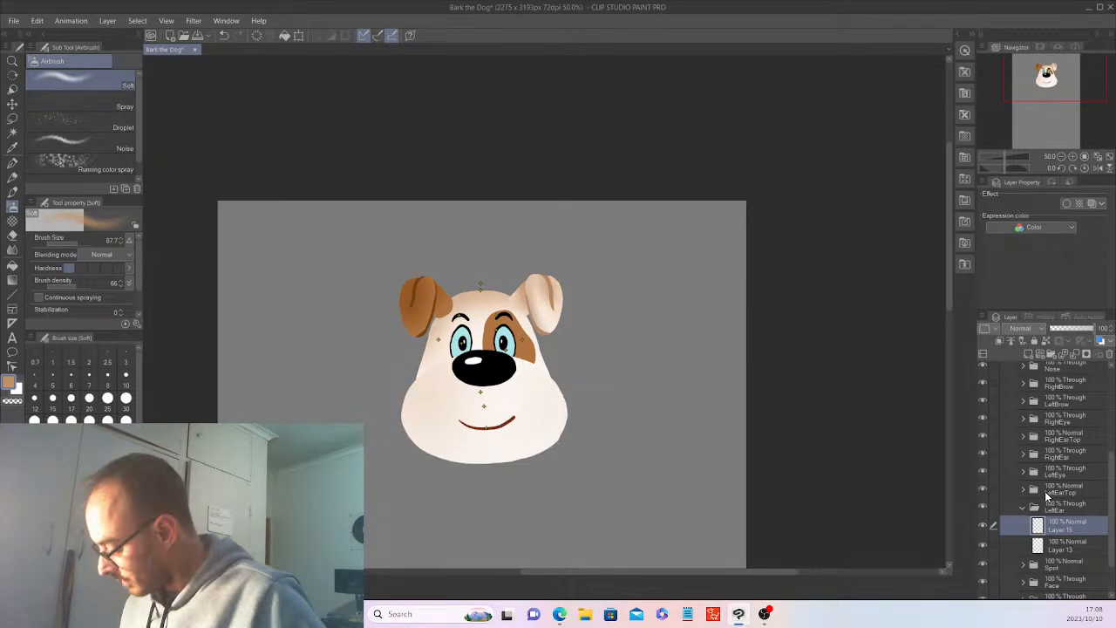
Collapse the LeftEar folder and make Layer 8 in LeftEye's EyeWhite folder active, toggling its visibility to check it holds the eye fill.
{"action": "left_click", "coordinate": [1023, 506]}
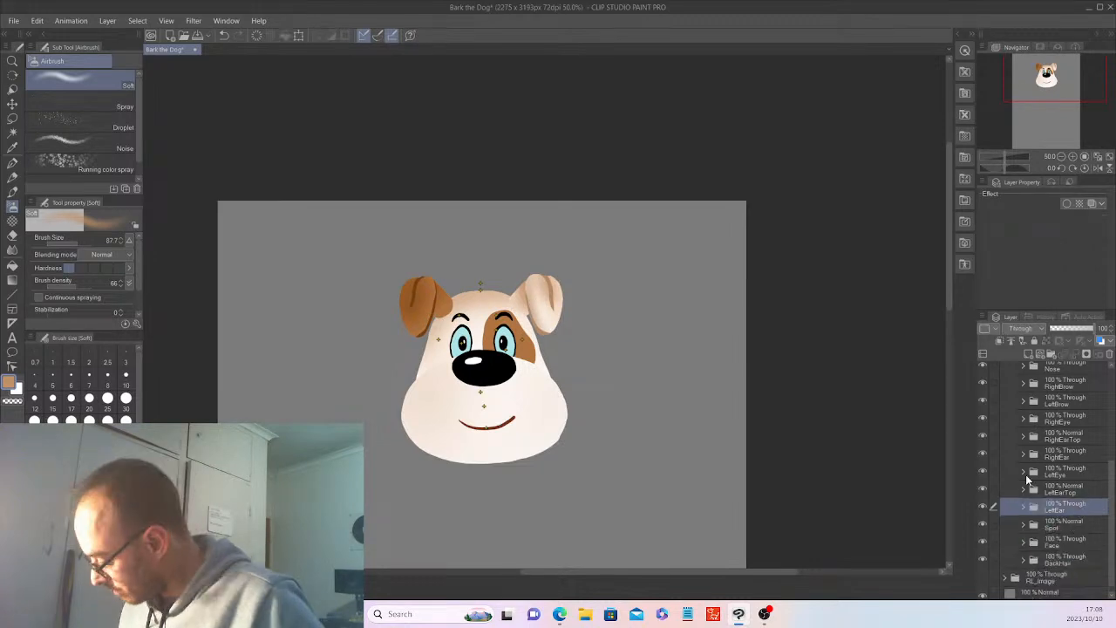
{"action": "left_click", "coordinate": [1025, 473]}
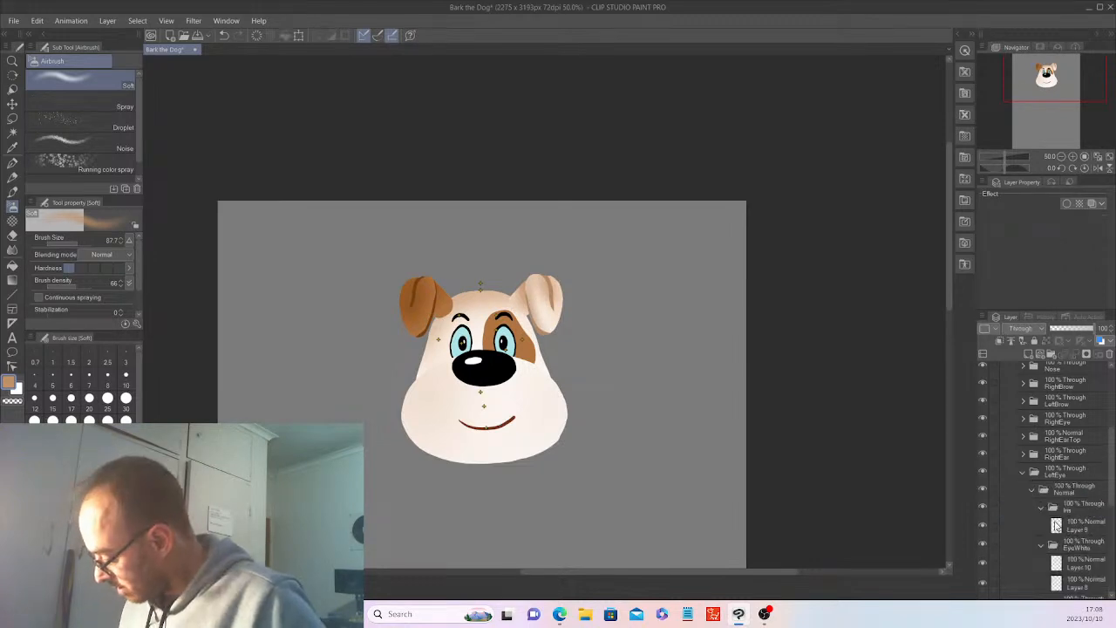
{"action": "left_click", "coordinate": [1086, 586]}
{"action": "scroll", "coordinate": [1081, 558], "scroll_direction": "down", "scroll_amount": 3}
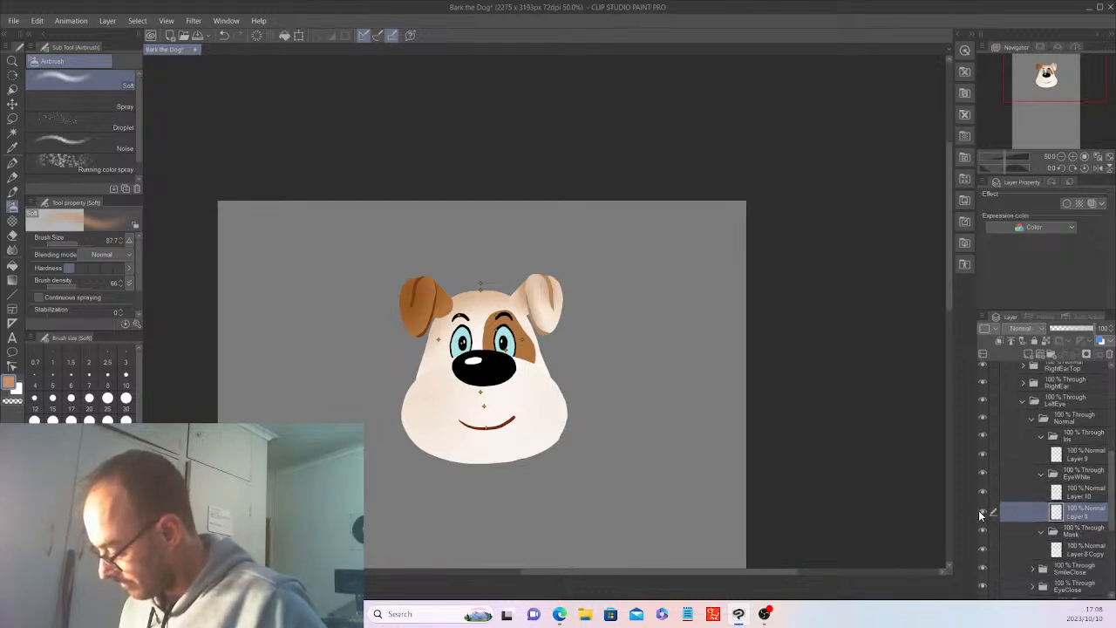
{"action": "left_click", "coordinate": [983, 513]}
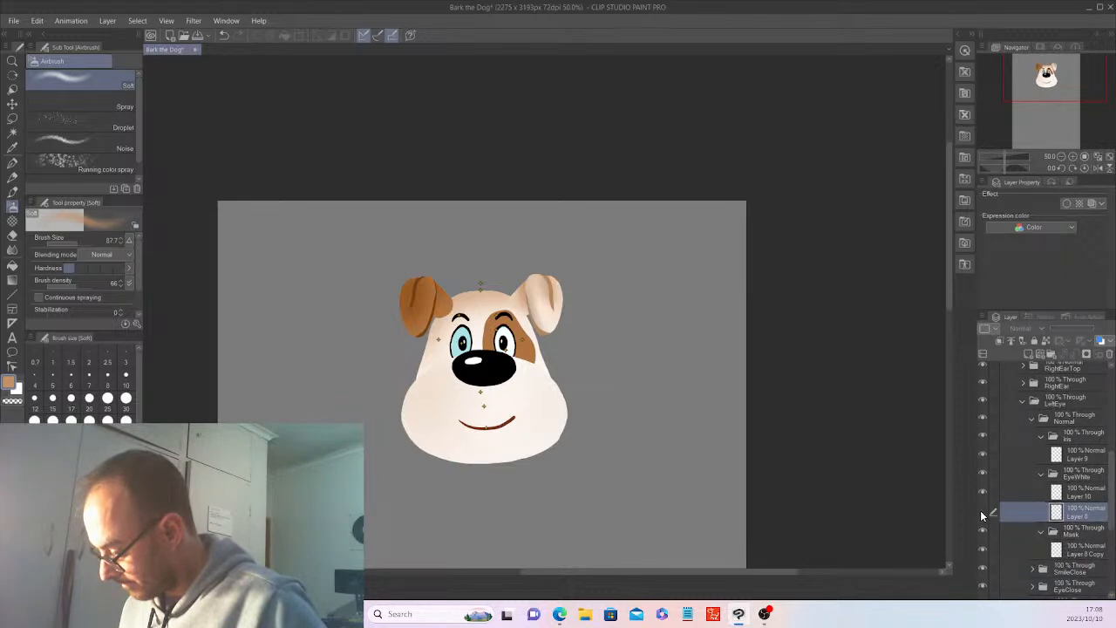
{"action": "left_click", "coordinate": [982, 513]}
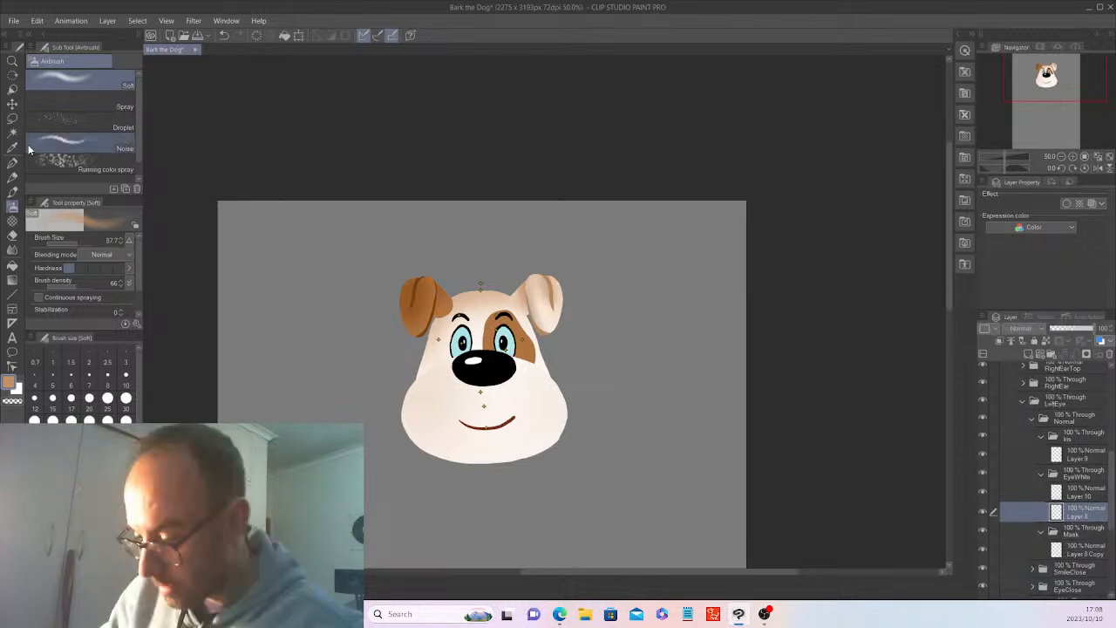
Auto-select the light blue eye fill on Layer 8 and prepare a new layer above it for white Soft airbrushing.
{"action": "left_click", "coordinate": [12, 132]}
{"action": "left_click", "coordinate": [513, 344]}
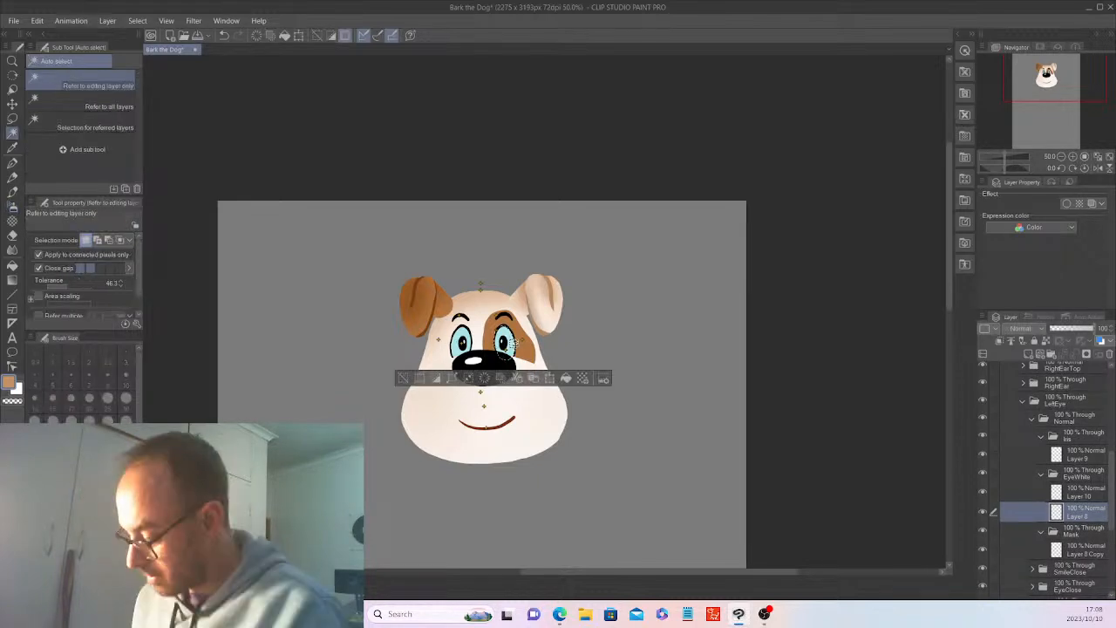
{"action": "key", "text": "ctrl+plus"}
{"action": "key", "text": "ctrl+plus"}
{"action": "key", "text": "ctrl+plus"}
{"action": "key", "text": "ctrl+plus"}
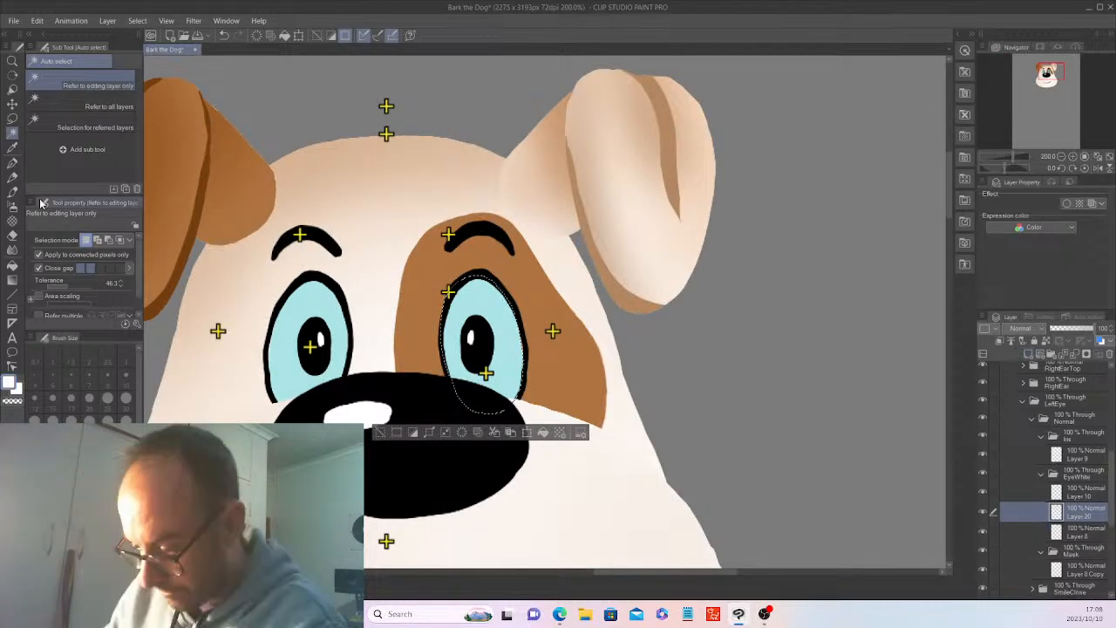
{"action": "left_click", "coordinate": [13, 210]}
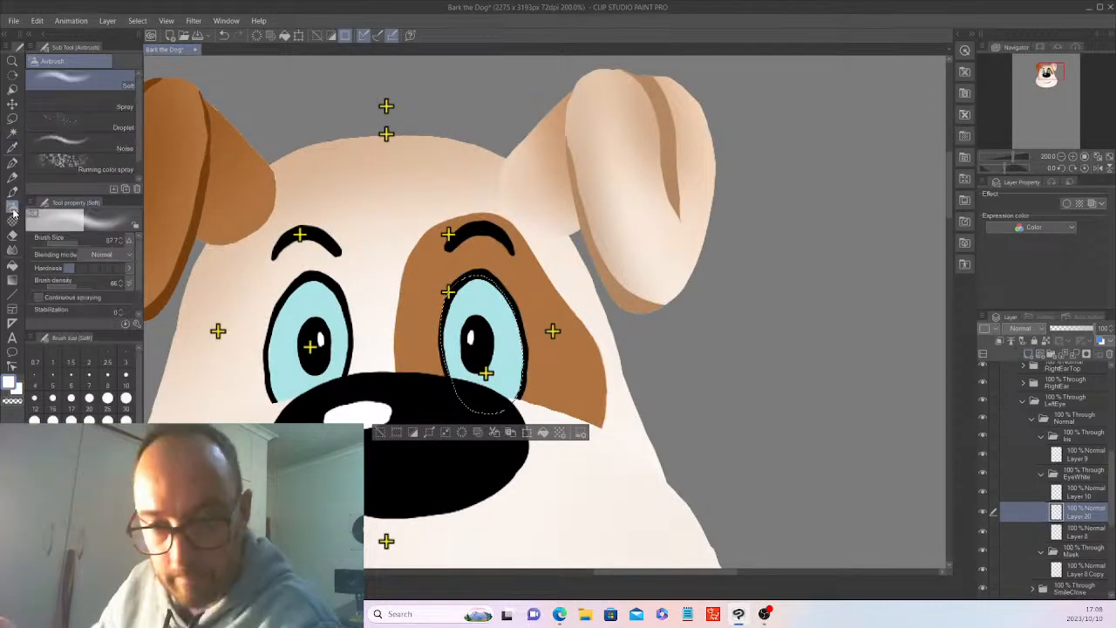
Try airbrushing a white highlight beside the pupil inside the selected eye at brush size 25.1.
{"action": "left_click", "coordinate": [75, 243]}
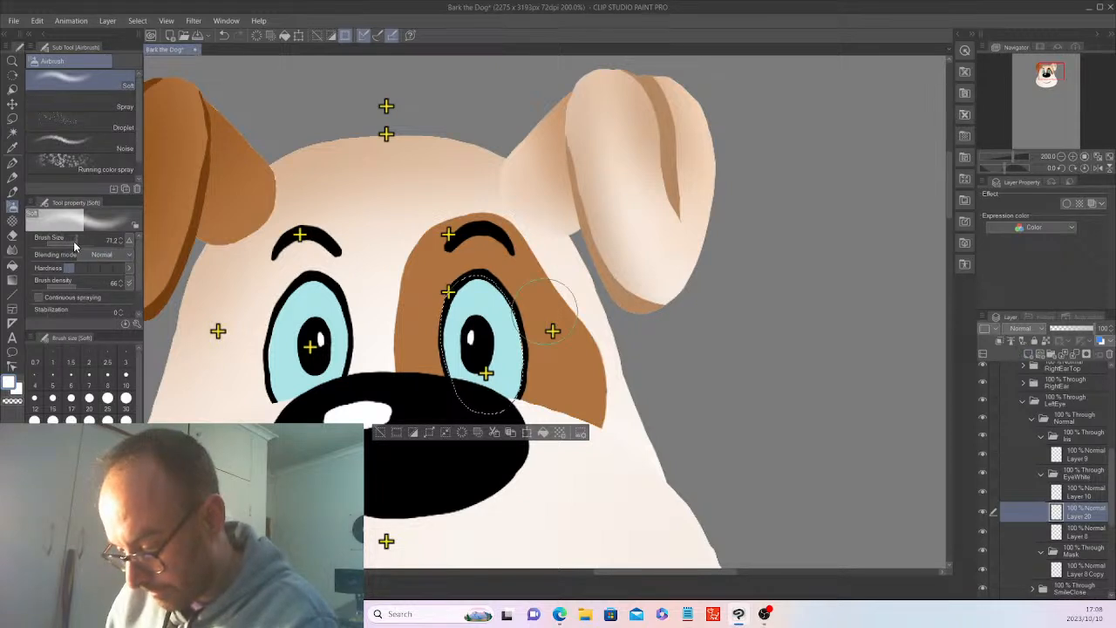
{"action": "left_click_drag", "start_coordinate": [73, 243], "coordinate": [70, 243]}
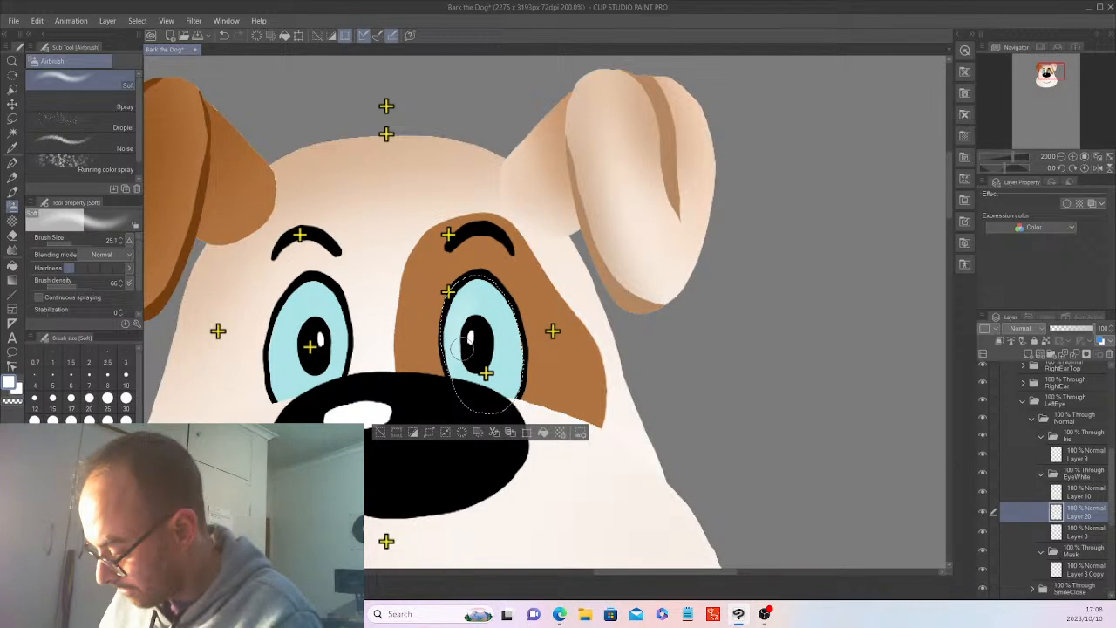
{"action": "left_click_drag", "start_coordinate": [463, 349], "coordinate": [471, 360]}
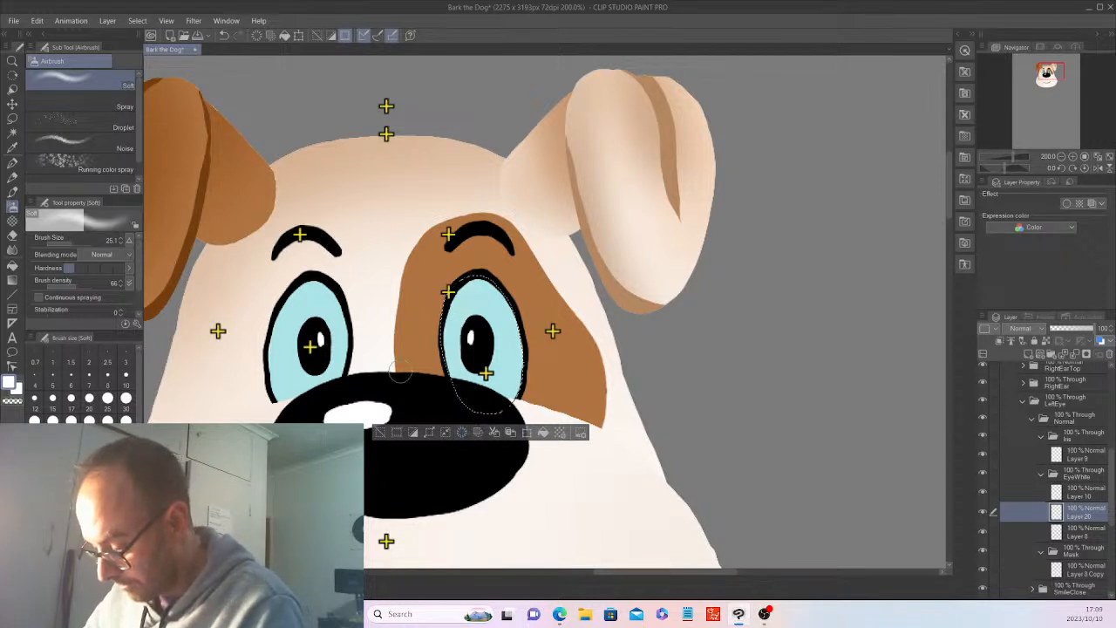
Airbrush a soft white highlight along the selected eye's upper and outer-left edge at brush size 52.1, and deselect.
{"action": "left_click", "coordinate": [74, 242]}
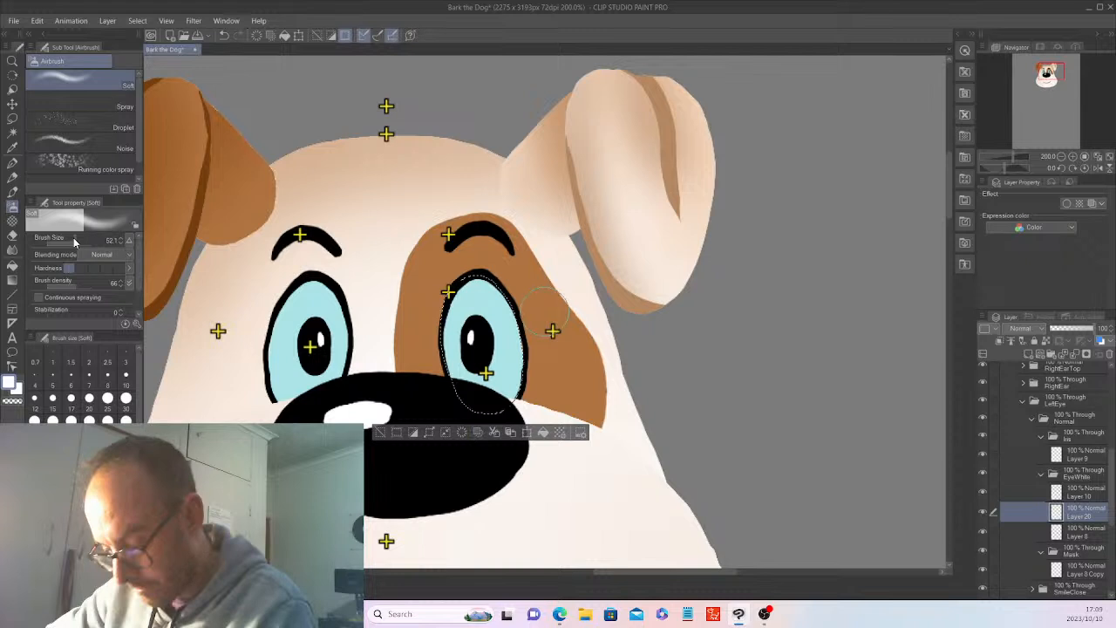
{"action": "left_click_drag", "start_coordinate": [476, 284], "coordinate": [454, 347]}
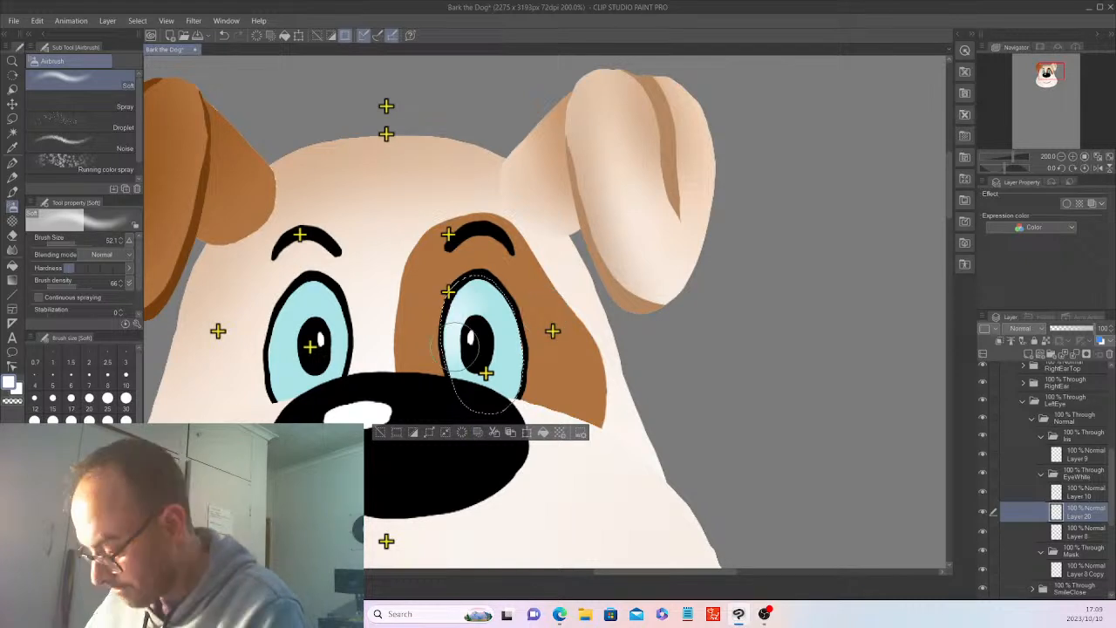
{"action": "key", "text": "ctrl+d"}
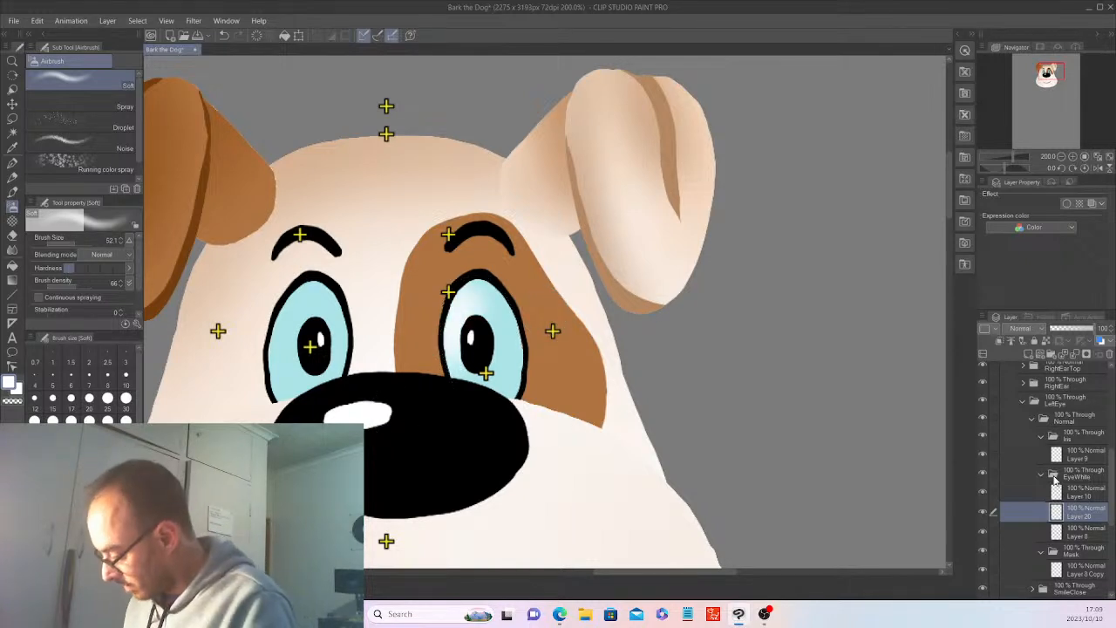
Collapse the LeftEye folder with its EyeWhite and Iris subfolders, and expand RightEye down to its Normal and EyeWhite folders.
{"action": "left_click", "coordinate": [1042, 474]}
{"action": "left_click", "coordinate": [1041, 437]}
{"action": "left_click", "coordinate": [1022, 402]}
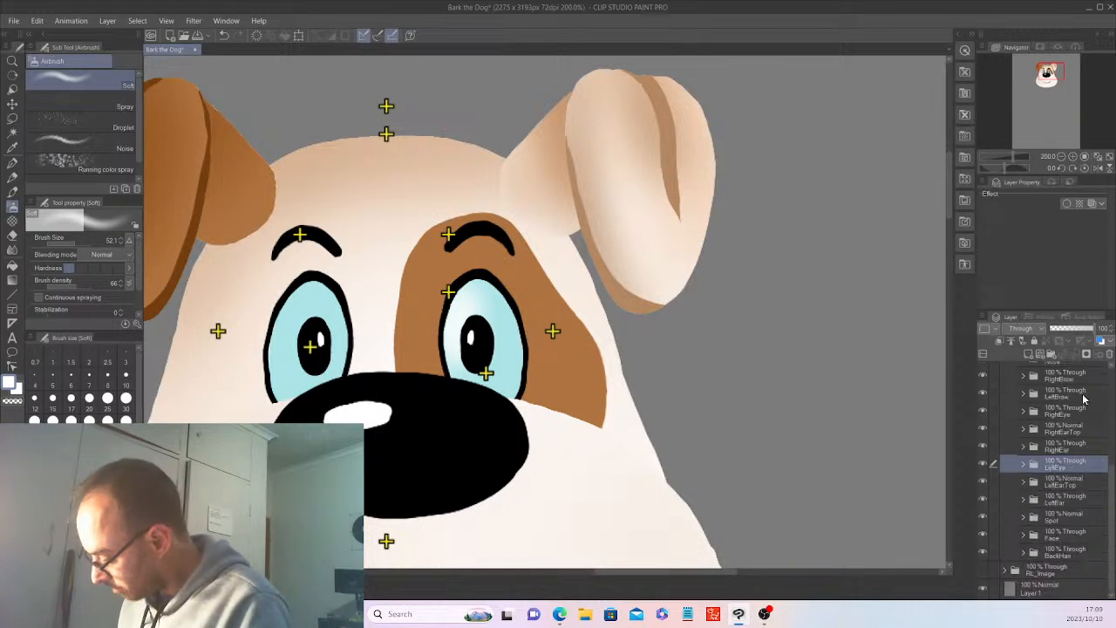
{"action": "left_click", "coordinate": [1023, 410]}
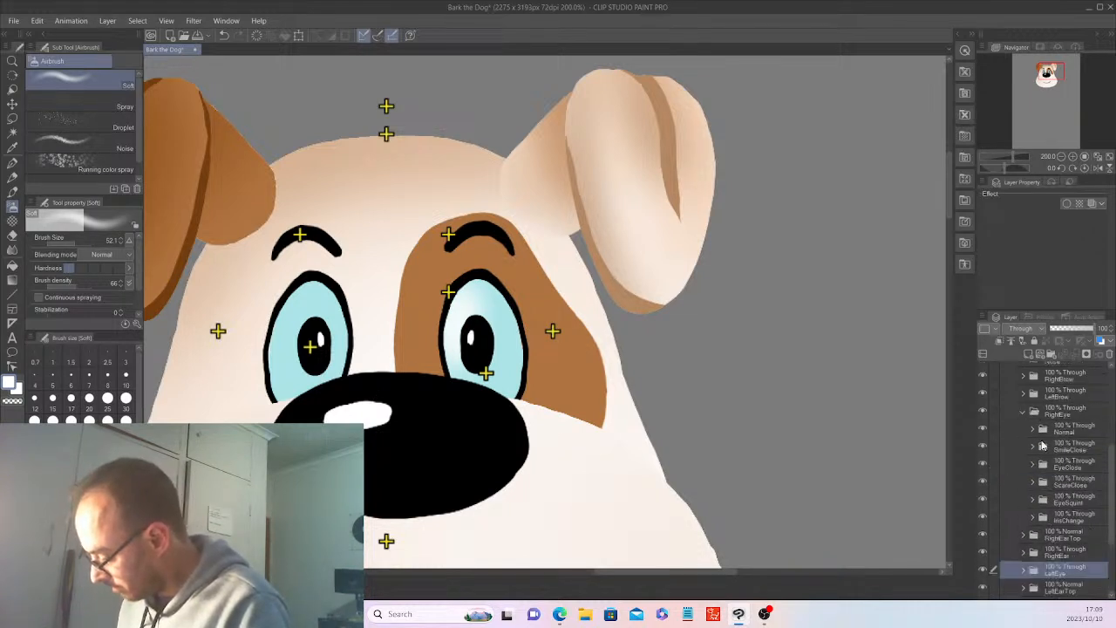
{"action": "left_click", "coordinate": [1043, 429]}
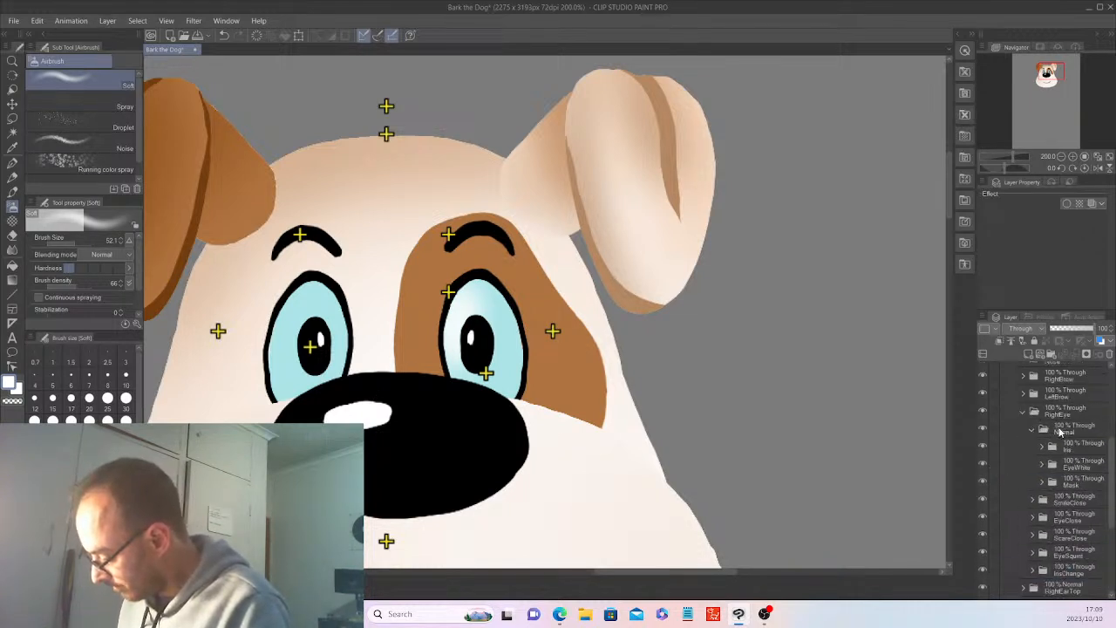
{"action": "left_click", "coordinate": [1041, 463]}
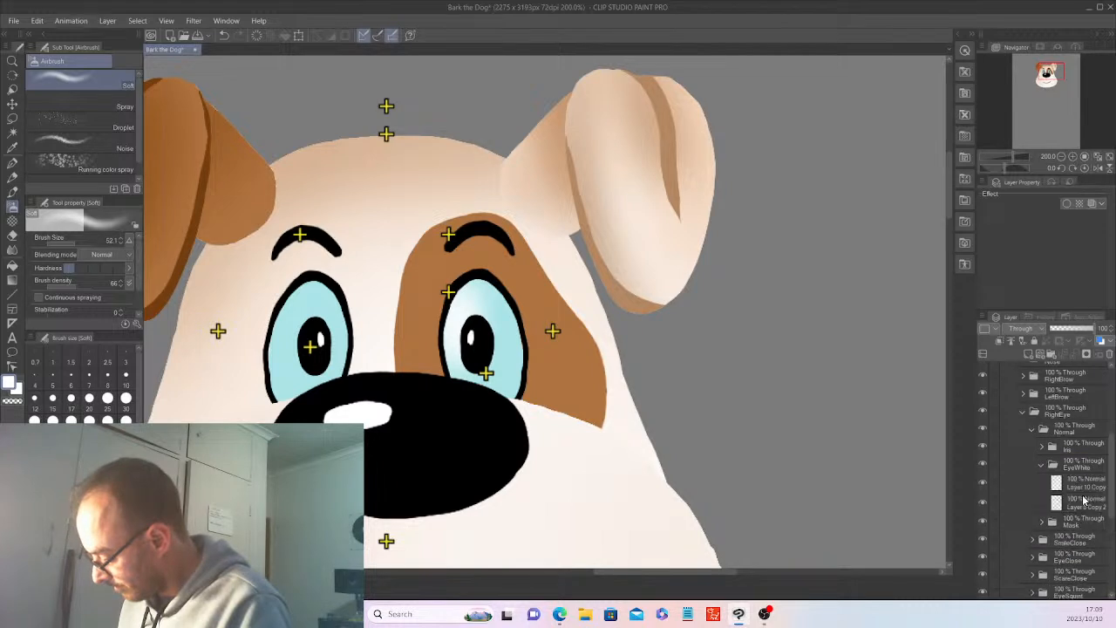
Add a new layer above Layer 8 Copy 2, auto-select that layer's light blue eye fill, and make the new layer active.
{"action": "left_click", "coordinate": [1084, 500]}
{"action": "key", "text": "ctrl+shift+n"}
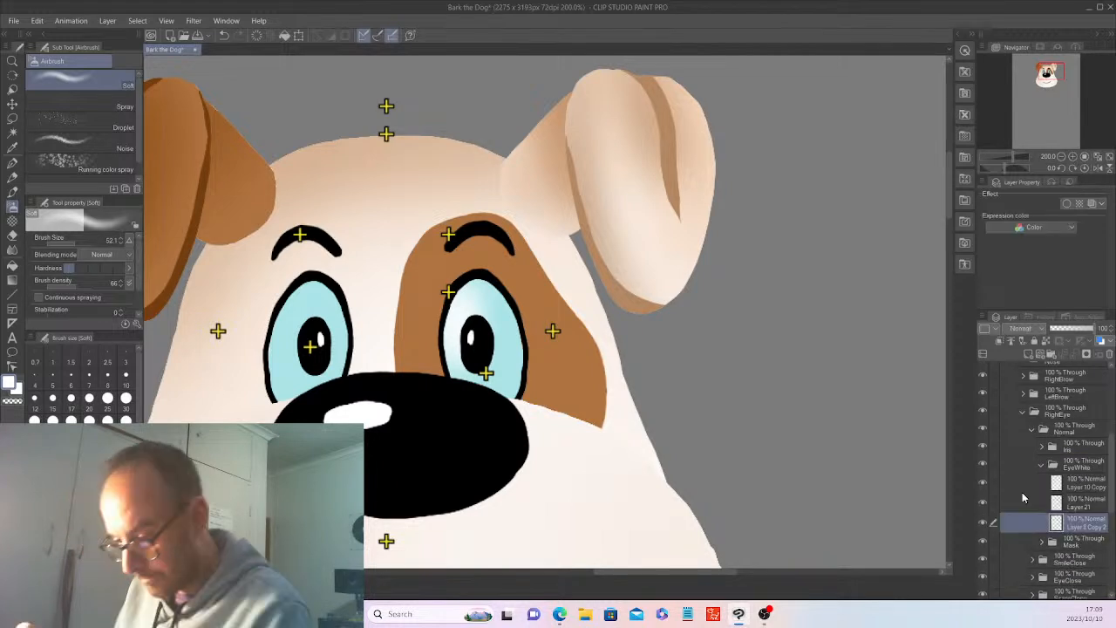
{"action": "key", "text": "w"}
{"action": "left_click", "coordinate": [1024, 497]}
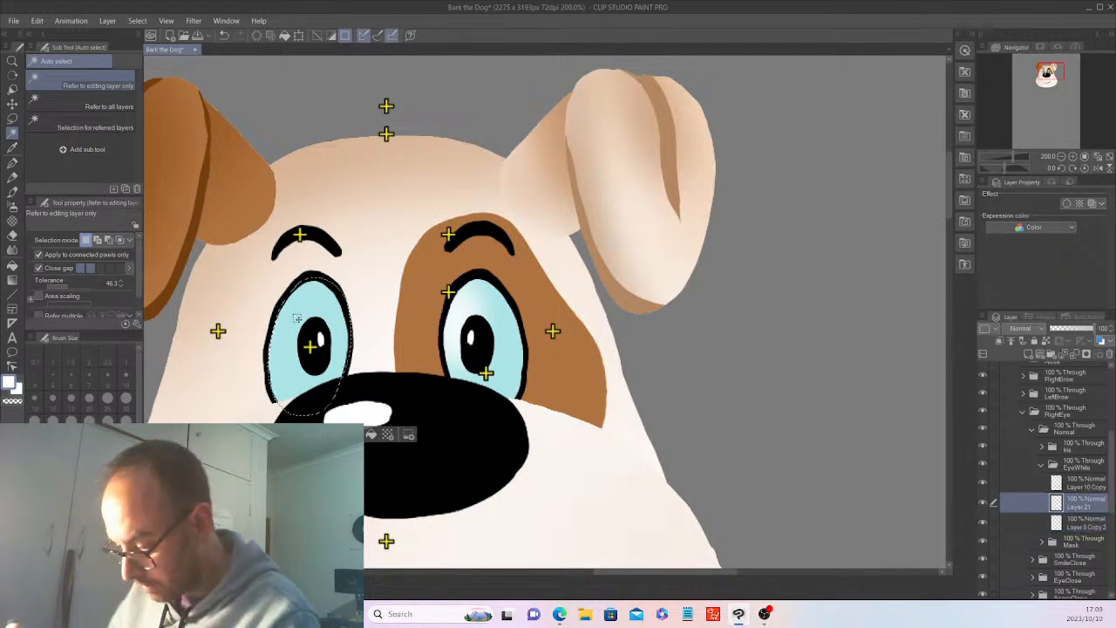
{"action": "left_click", "coordinate": [292, 305]}
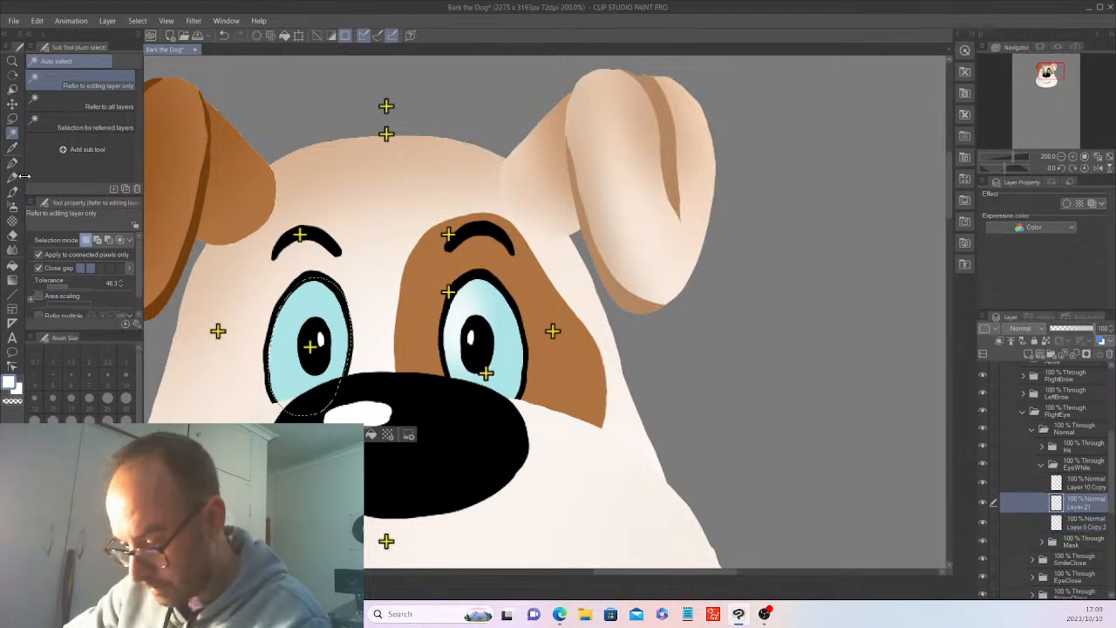
Airbrush a matching soft white highlight down the left side of the selected eye at brush size 52.1, and deselect.
{"action": "key", "text": "b"}
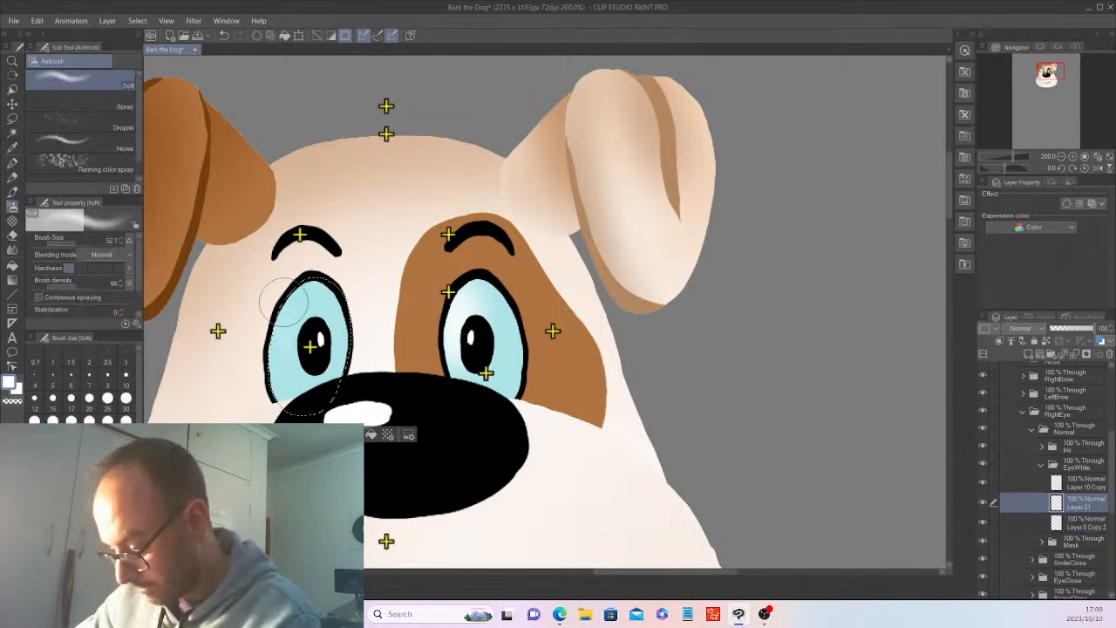
{"action": "left_click_drag", "start_coordinate": [283, 296], "coordinate": [278, 342]}
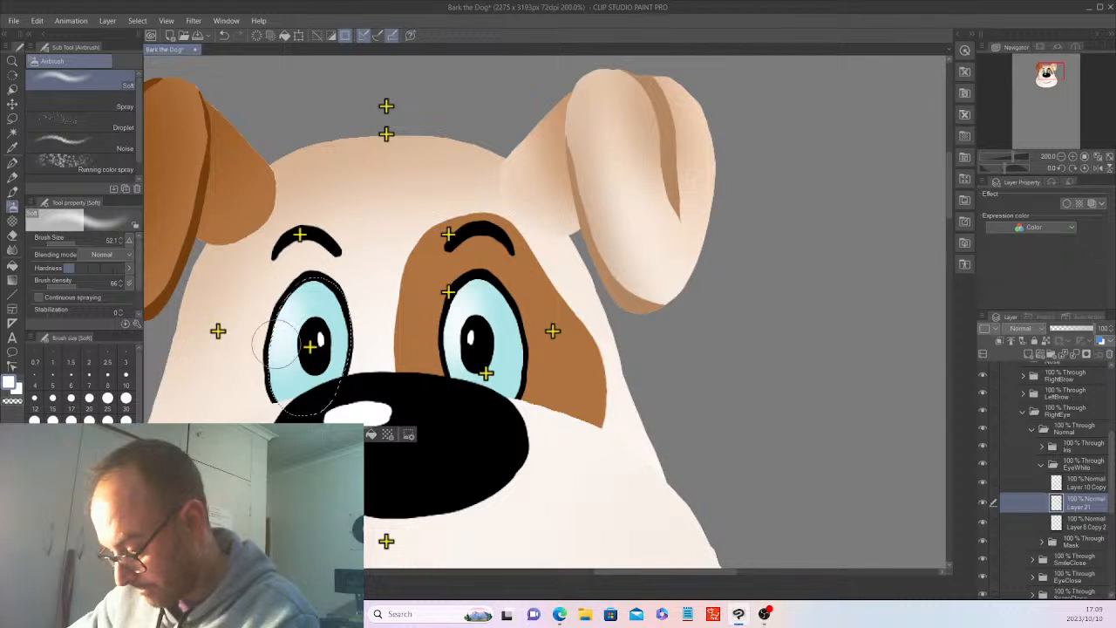
{"action": "key", "text": "ctrl+d"}
{"action": "scroll", "coordinate": [211, 427], "scroll_direction": "down", "scroll_amount": 2}
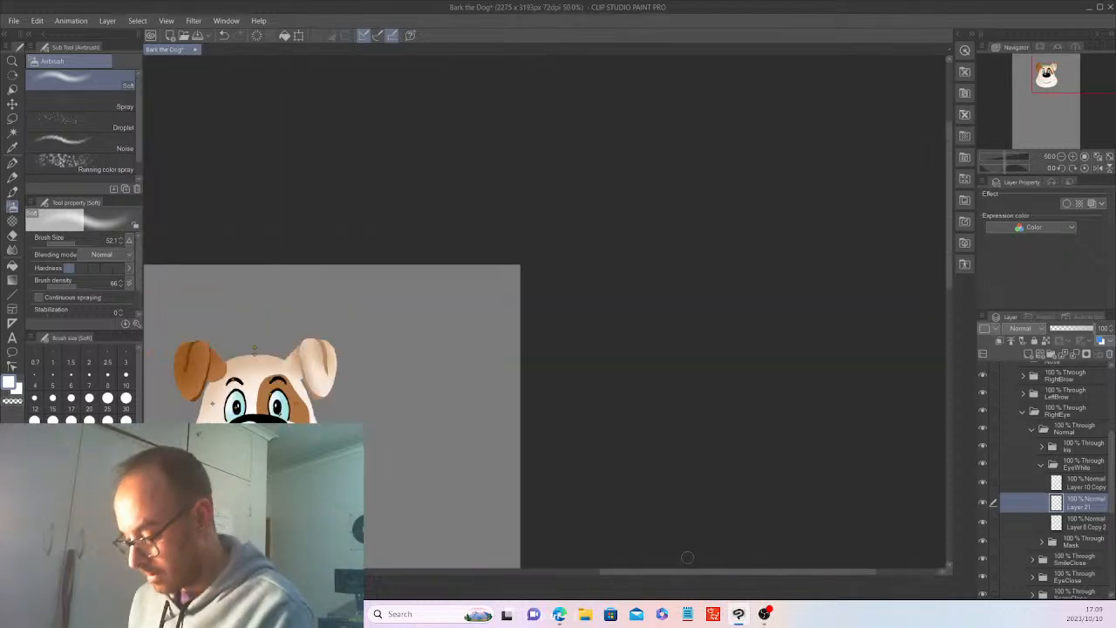
{"action": "left_click_drag", "start_coordinate": [686, 572], "coordinate": [636, 572]}
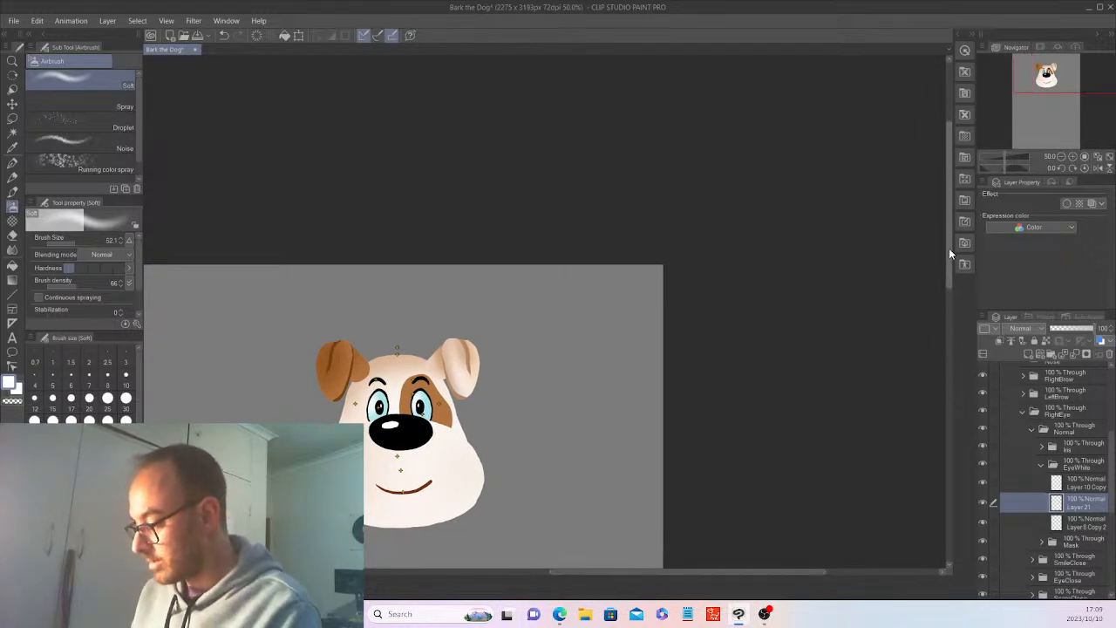
{"action": "left_click_drag", "start_coordinate": [948, 251], "coordinate": [941, 296]}
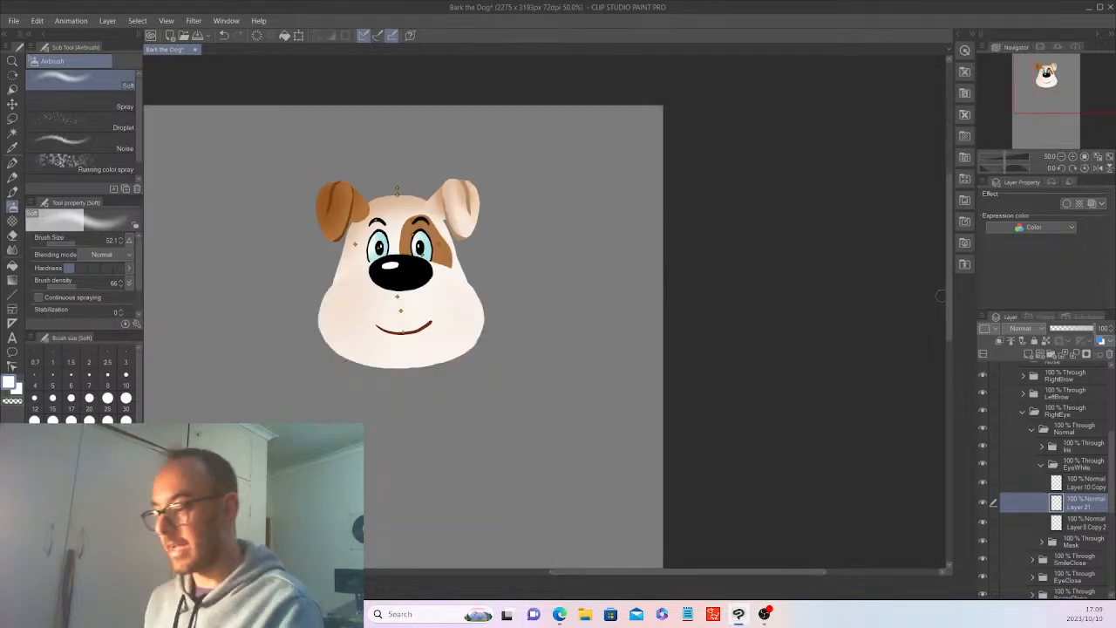